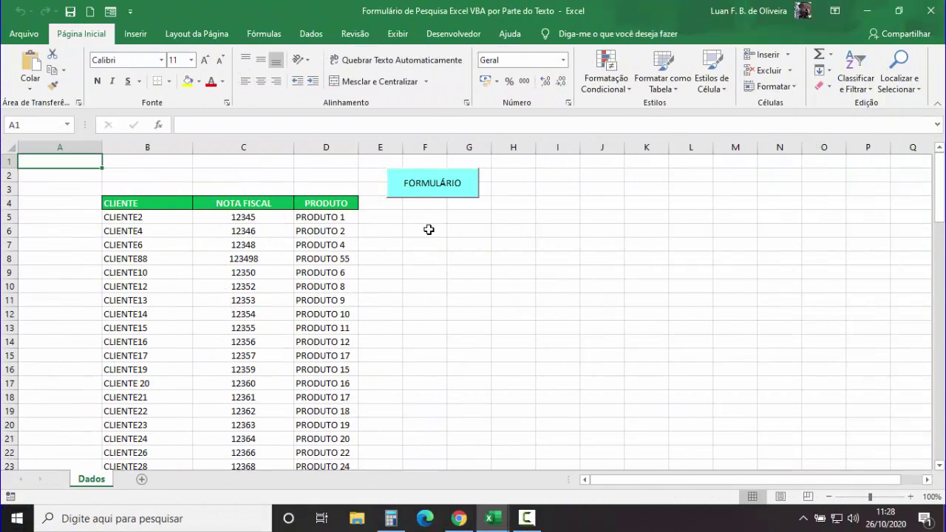
# Step: Open the PESQUISA form, move it clear of the table, and search for 25 twice
pyautogui.click(429, 229)
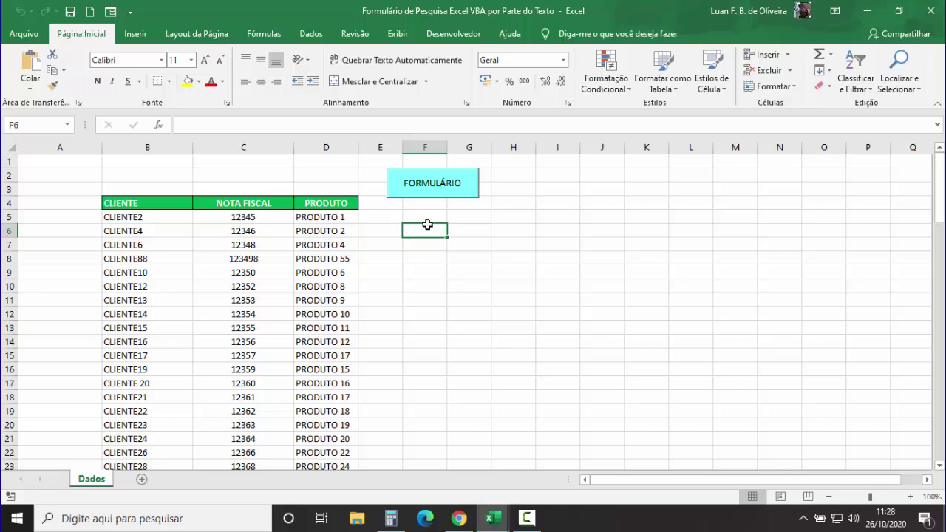
pyautogui.click(427, 189)
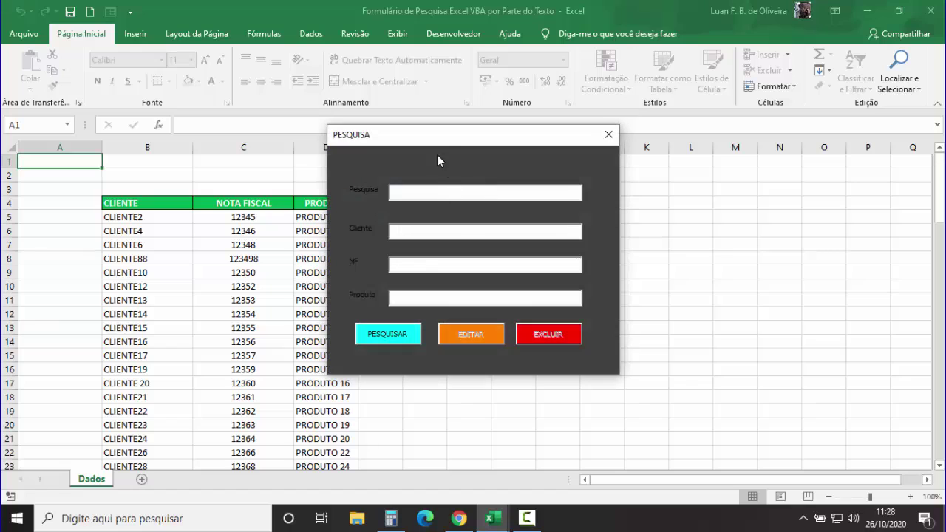
pyautogui.moveTo(427, 144); pyautogui.dragTo(584, 144)
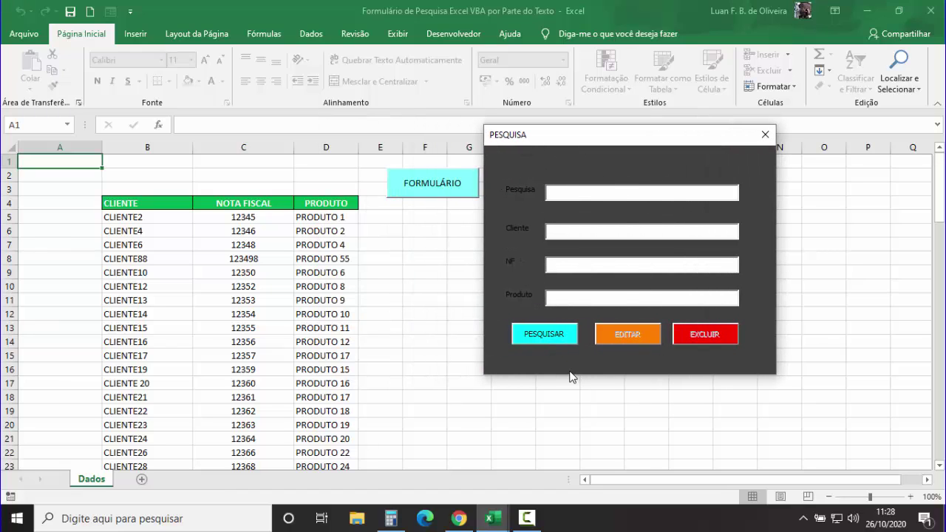
pyautogui.write('25')
pyautogui.click(545, 337)
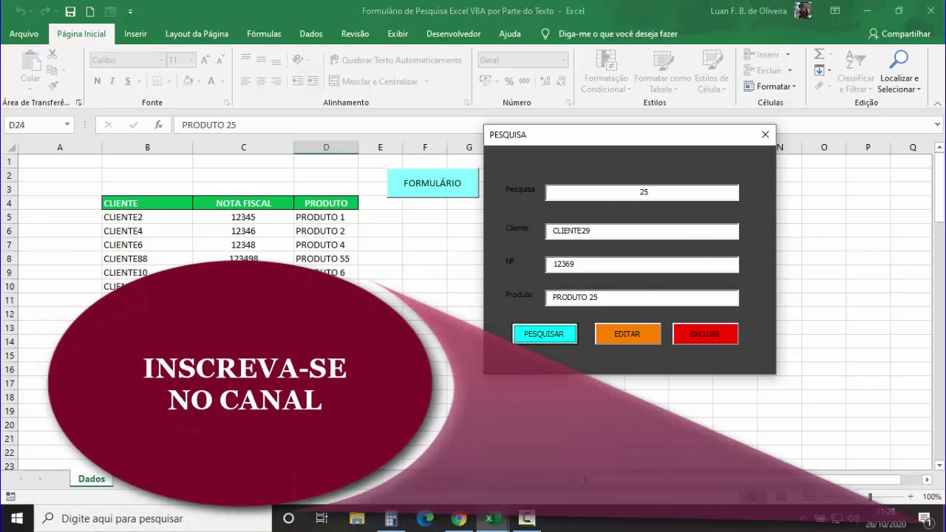
pyautogui.click(545, 336)
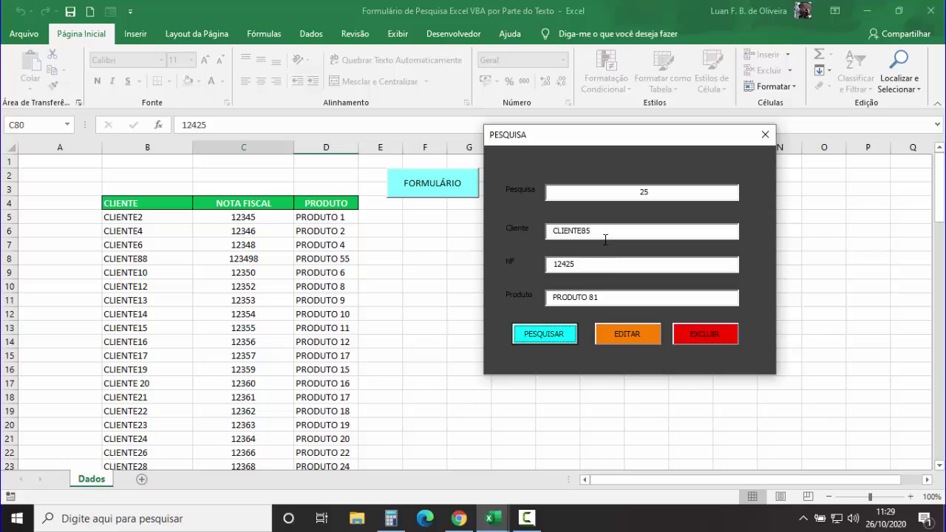
# Step: Search for 6 instead, bringing up CLIENTE4, 12346 and PRODUTO 2
pyautogui.click(542, 338)
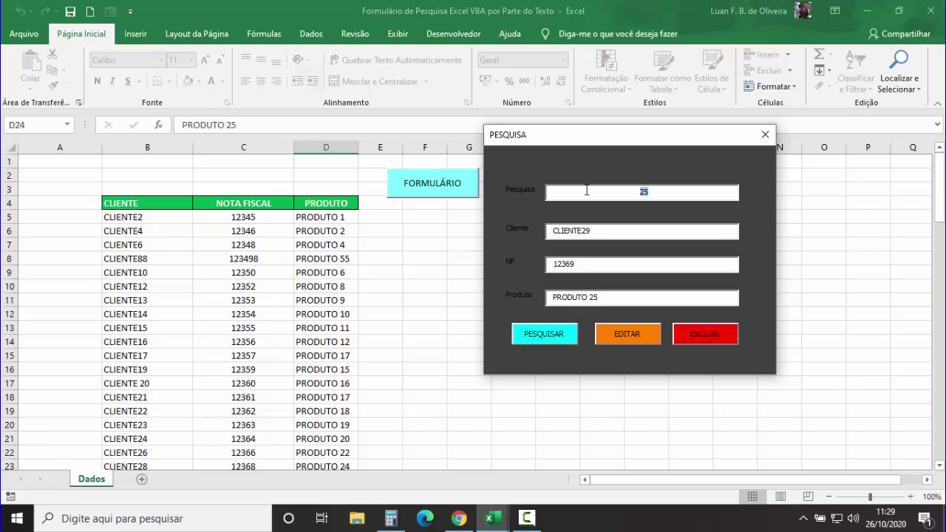
pyautogui.write('6')
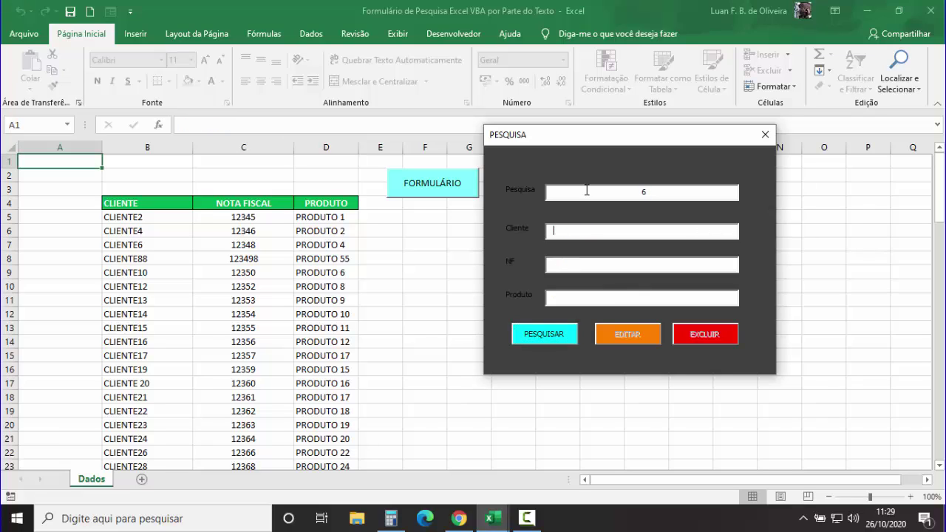
pyautogui.click(542, 336)
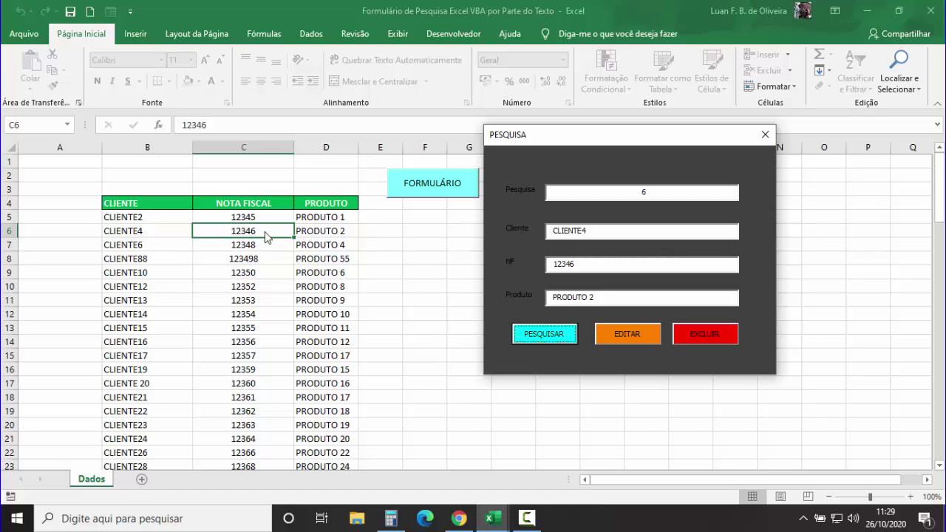
# Step: Change CLIENTE4's product to PRODUTO 6 with EDITAR and dismiss the success message
pyautogui.click(600, 297)
pyautogui.write('6')
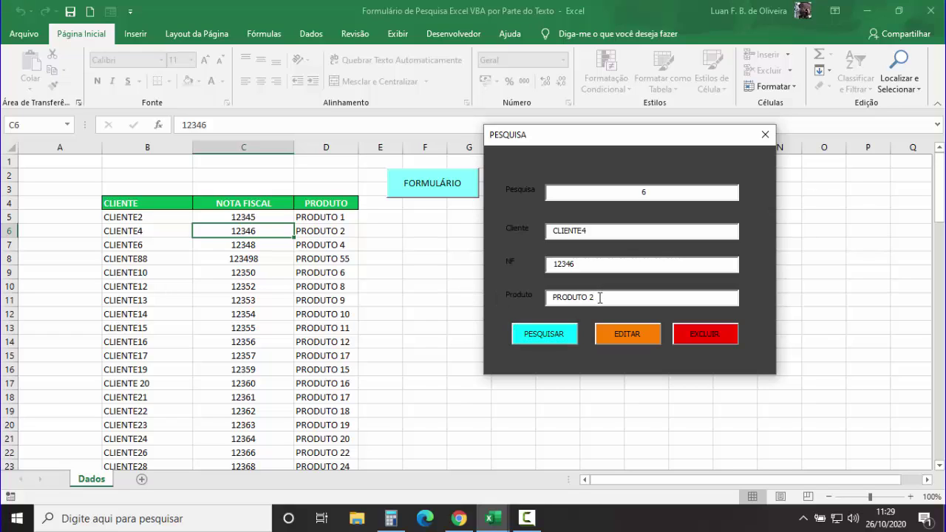
pyautogui.click(622, 334)
pyautogui.press('Return')
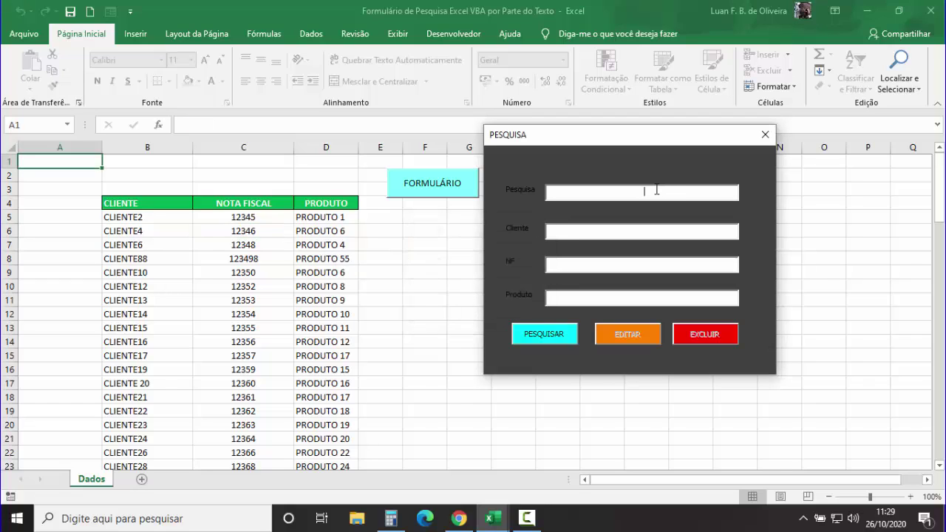
pyautogui.write('6')
# Step: Reload the record for 6 and delete CLIENTE4, confirming with Sim after one cancelled attempt
pyautogui.click(543, 334)
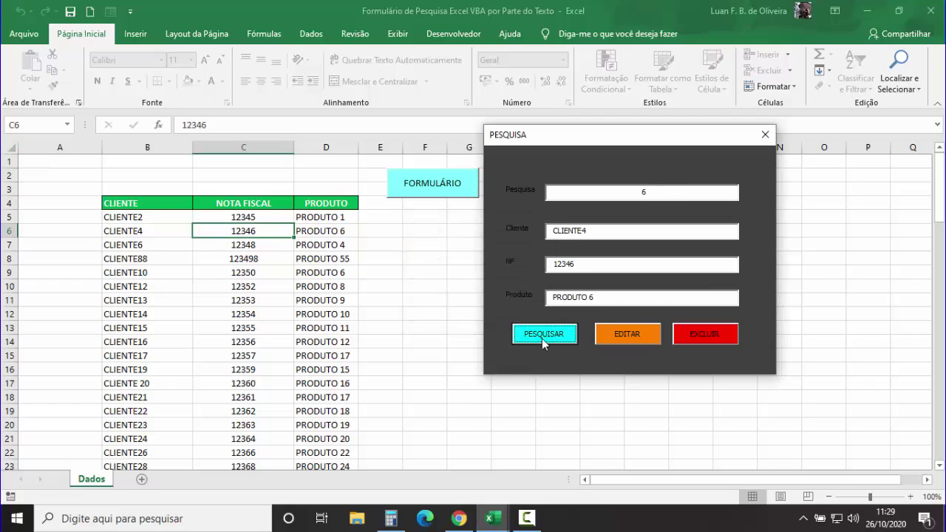
pyautogui.click(598, 297)
pyautogui.click(710, 336)
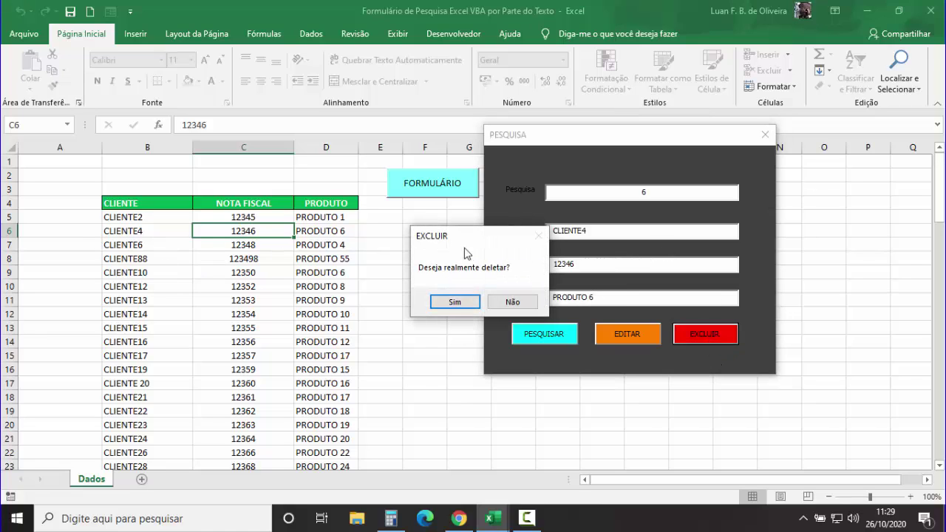
pyautogui.click(512, 301)
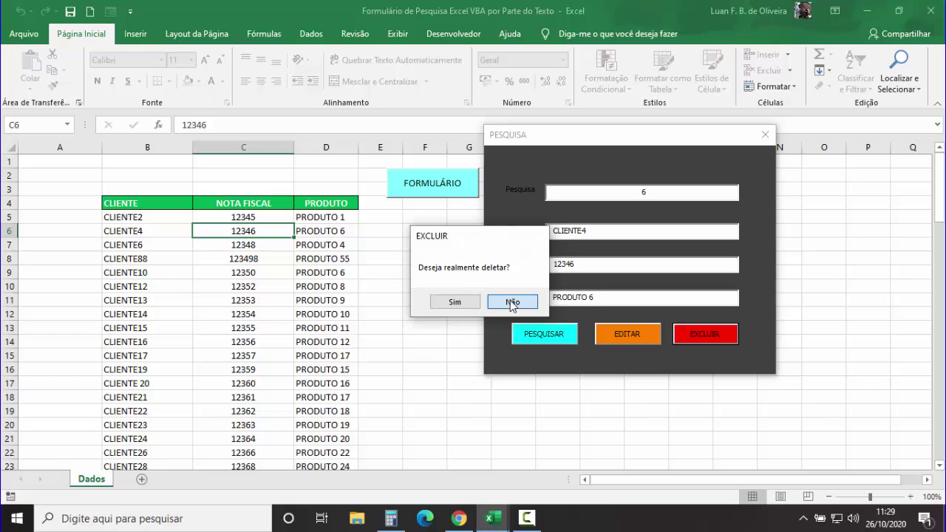
pyautogui.click(491, 309)
pyautogui.click(710, 338)
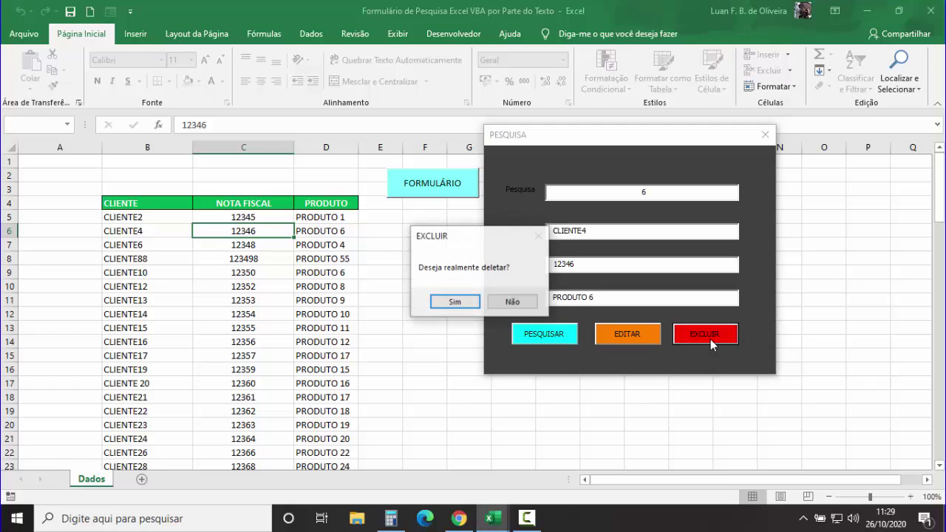
pyautogui.click(454, 303)
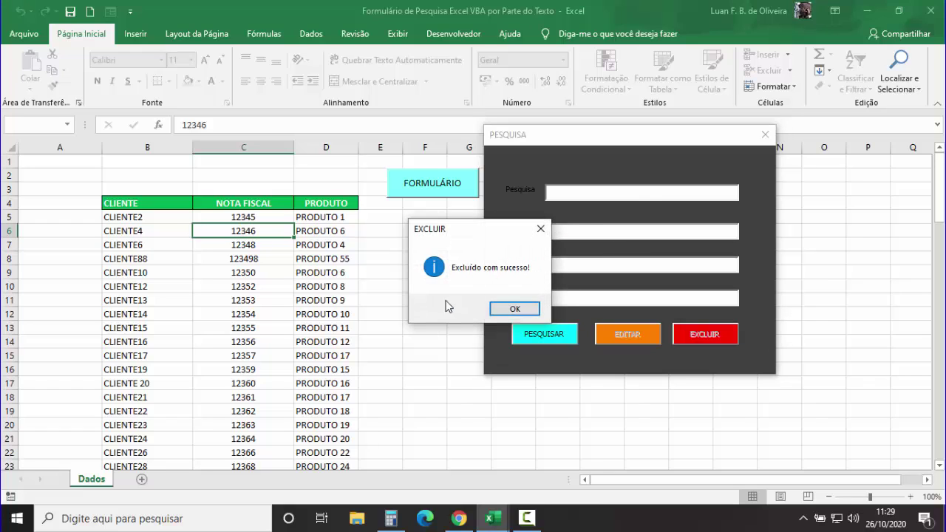
pyautogui.click(499, 308)
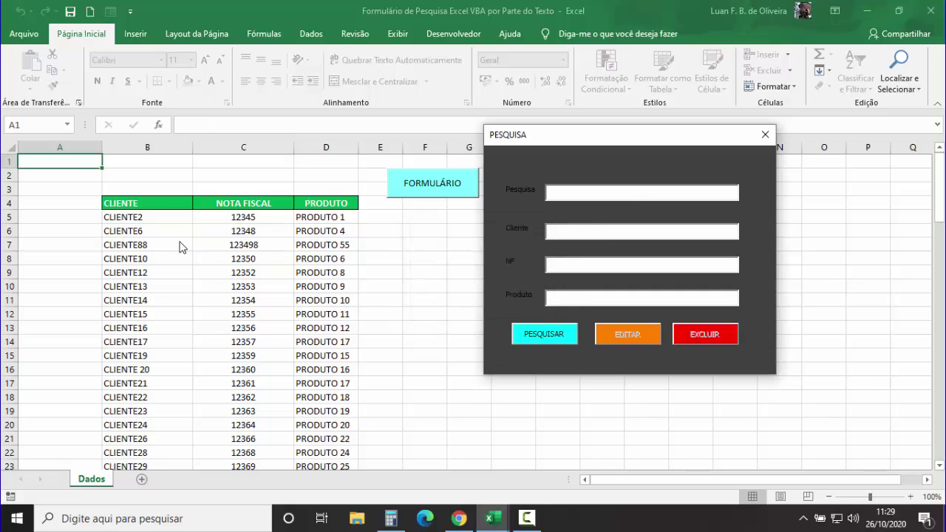
# Step: Close the PESQUISA form, save the workbook and close it
pyautogui.click(765, 136)
pyautogui.click(513, 260)
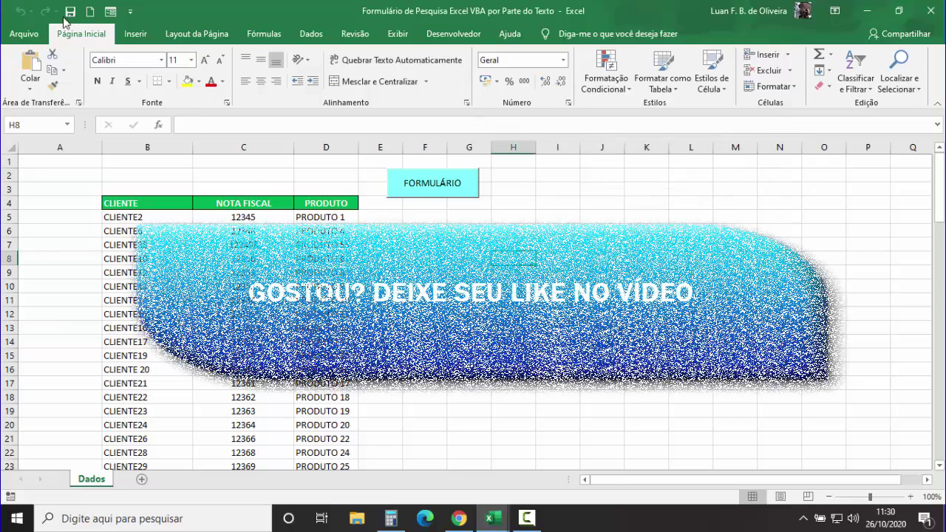
pyautogui.click(69, 11)
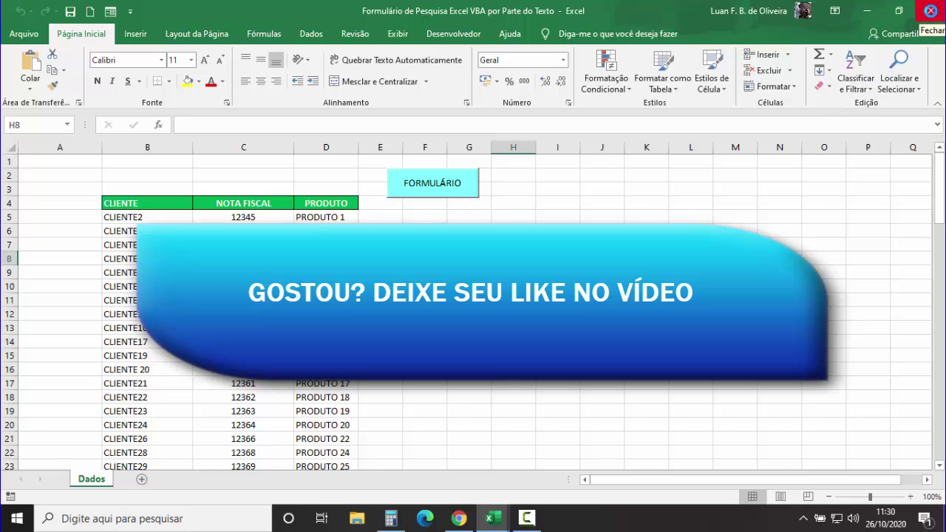
pyautogui.click(930, 10)
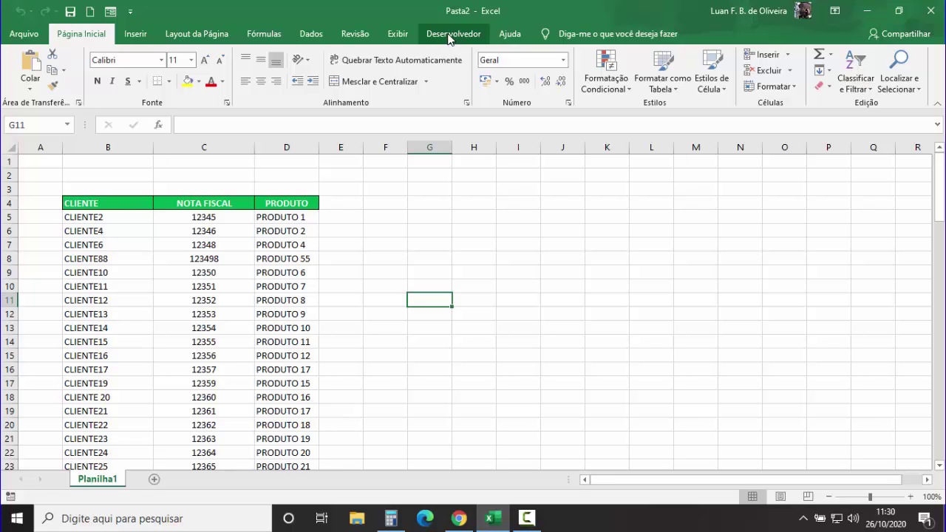
pyautogui.click(448, 37)
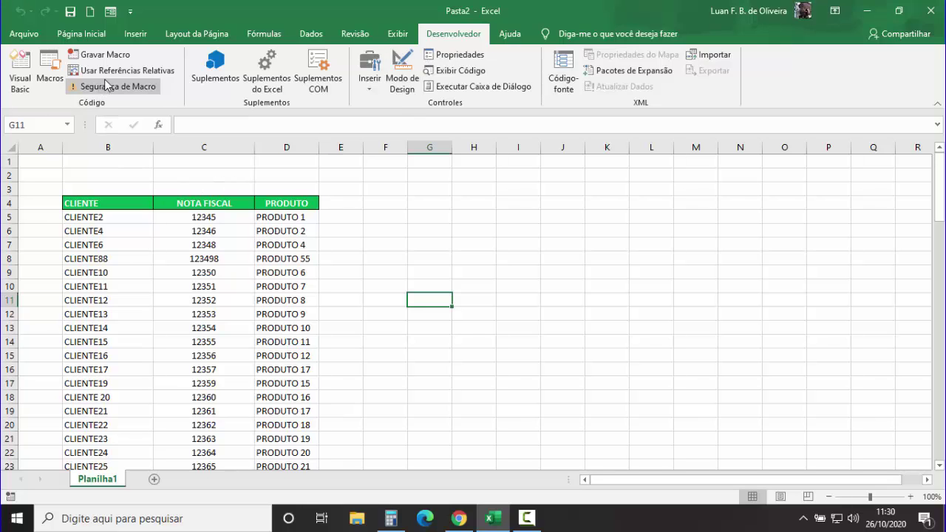
pyautogui.click(81, 35)
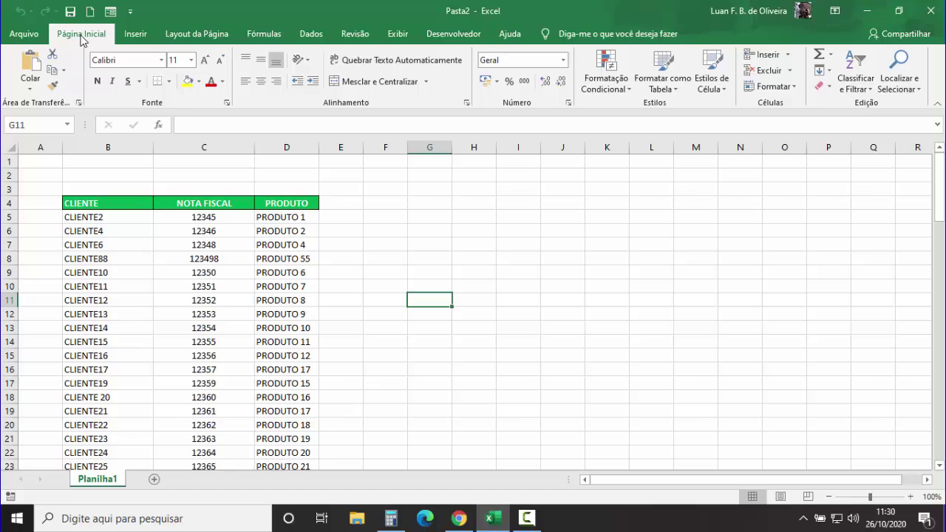
# Step: Keep Desenvolvedor checked in the ribbon customisation and switch to the Desenvolvedor tab
pyautogui.rightClick(81, 35)
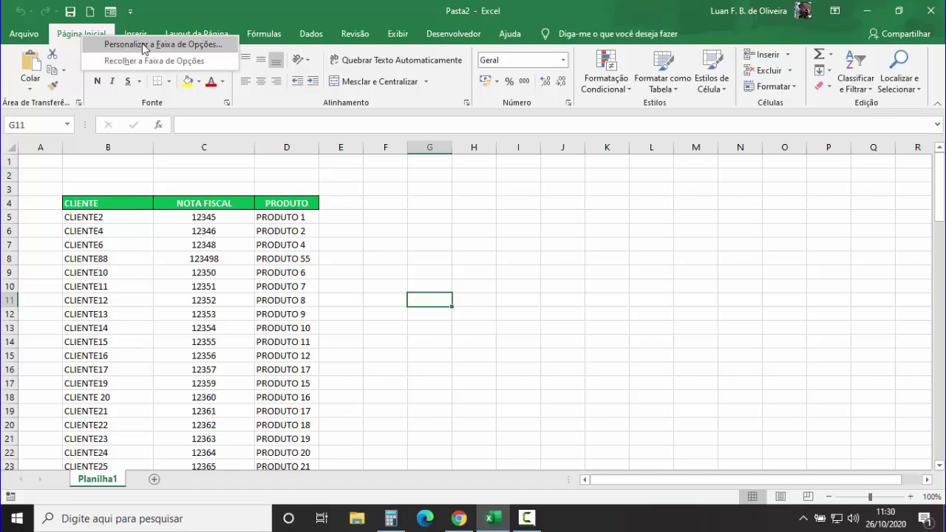
pyautogui.press('Escape')
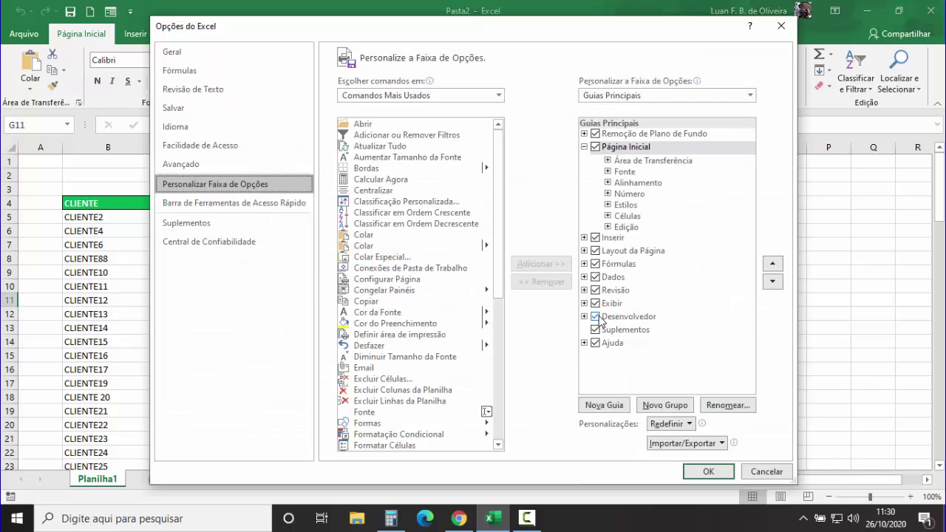
pyautogui.click(628, 316)
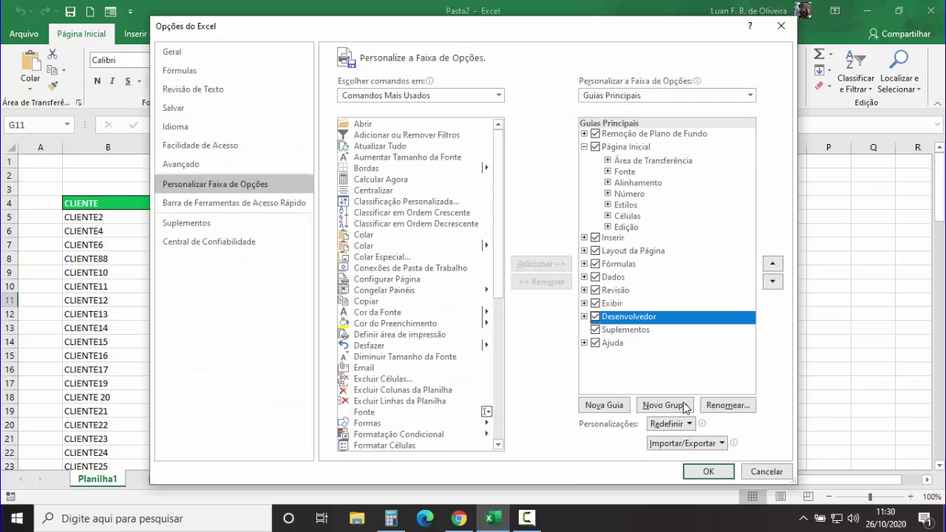
pyautogui.click(707, 473)
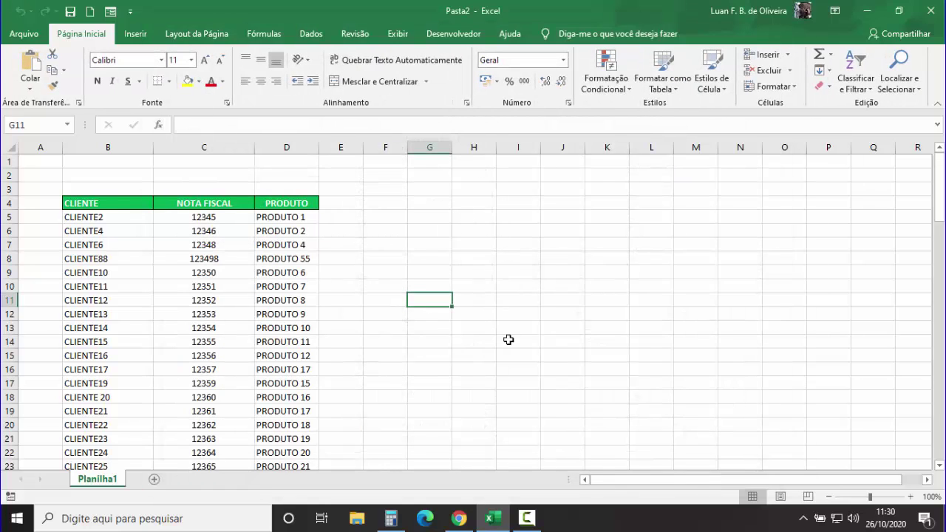
pyautogui.click(453, 34)
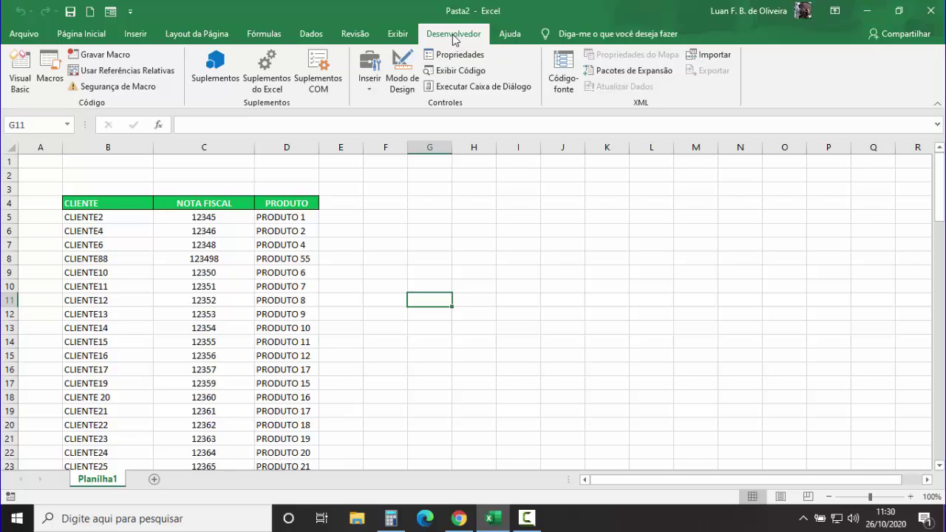
# Step: Open the Visual Basic editor and restore Project Explorer showing VBAProject (Pasta2)'s objects
pyautogui.click(13, 84)
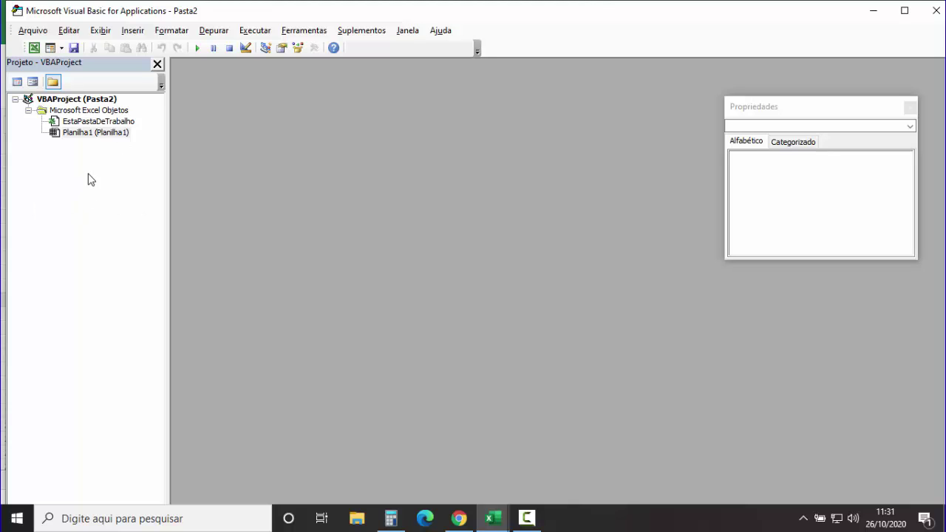
pyautogui.click(157, 64)
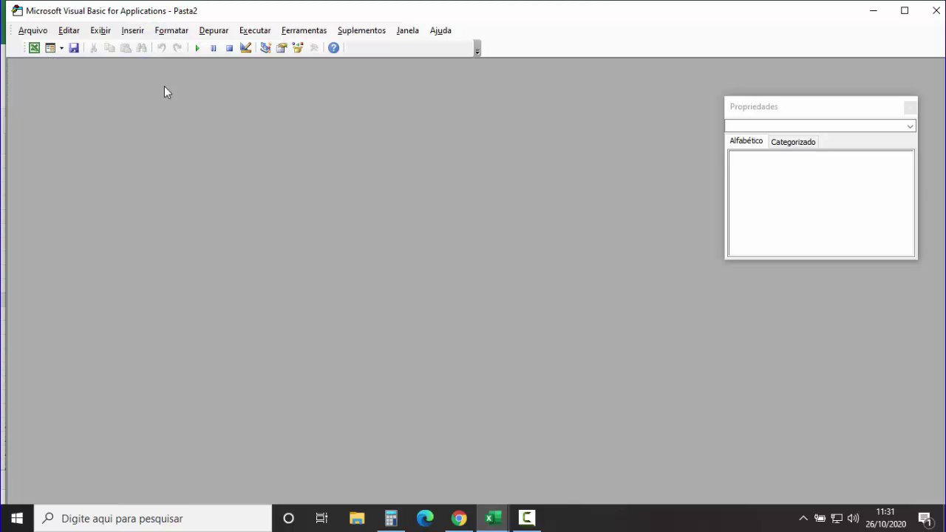
pyautogui.click(909, 107)
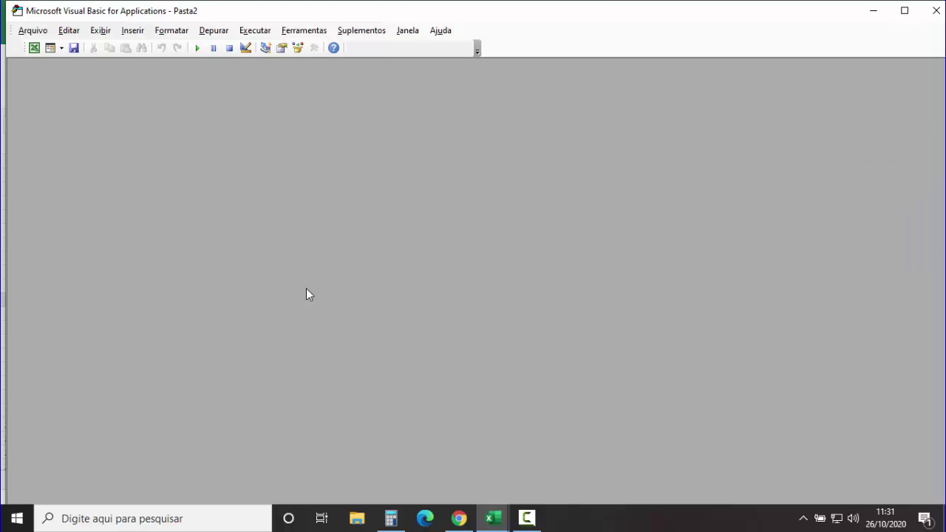
pyautogui.click(102, 32)
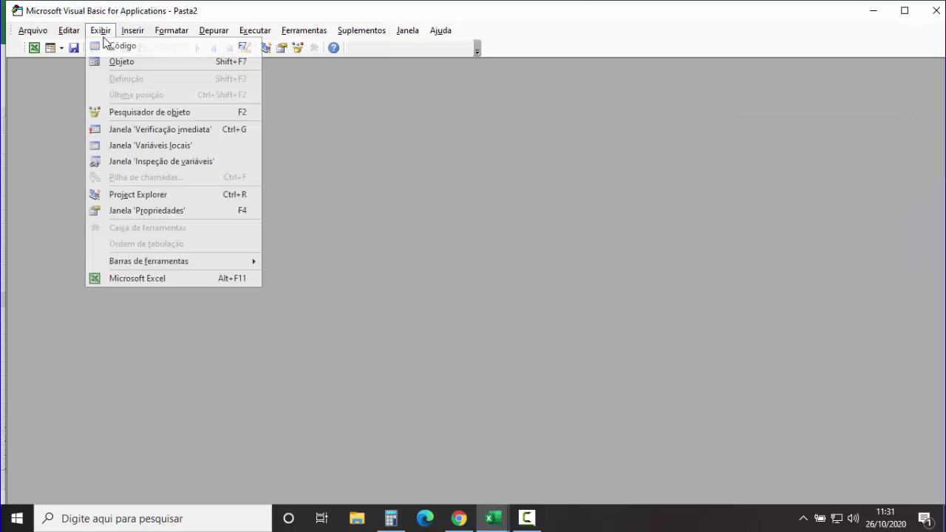
pyautogui.click(137, 194)
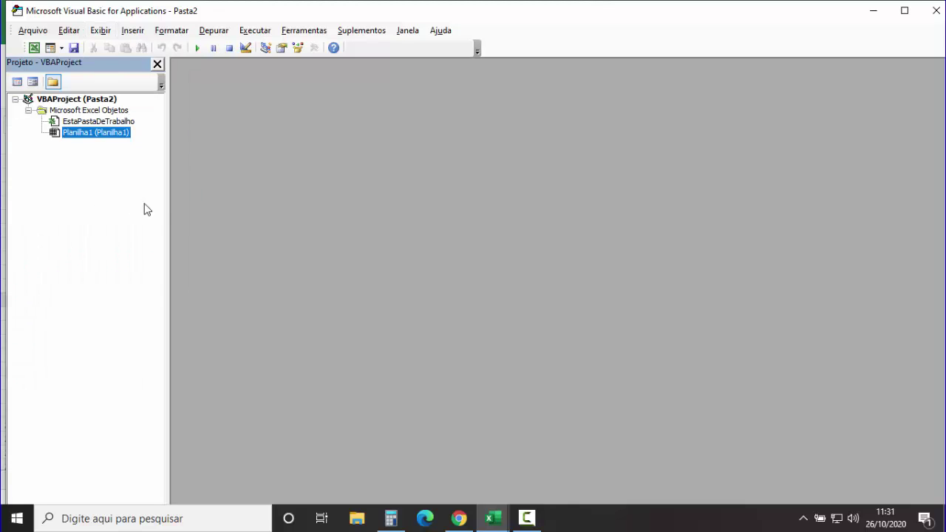
pyautogui.click(15, 100)
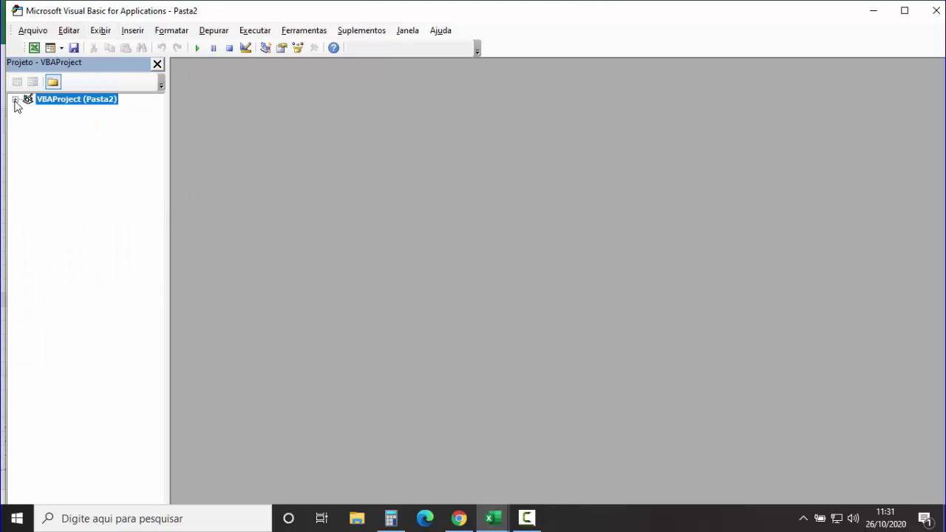
pyautogui.click(15, 100)
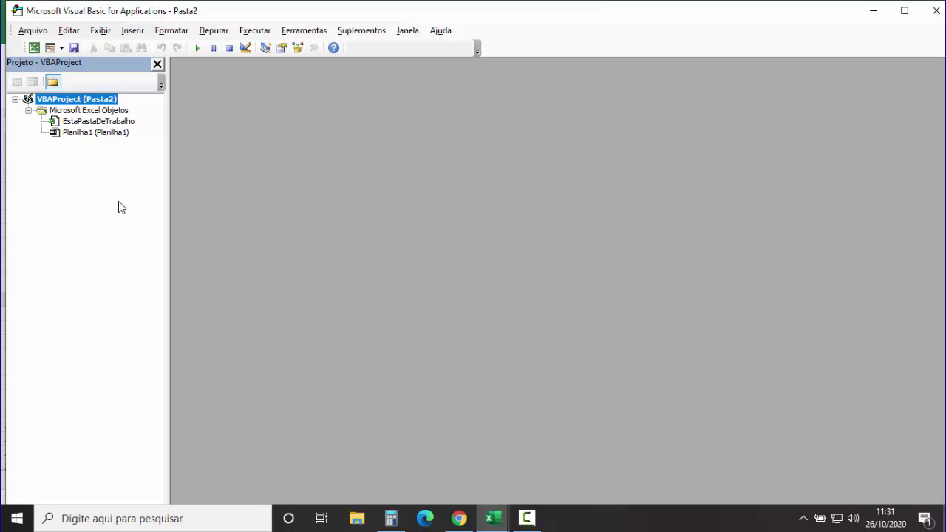
pyautogui.click(133, 30)
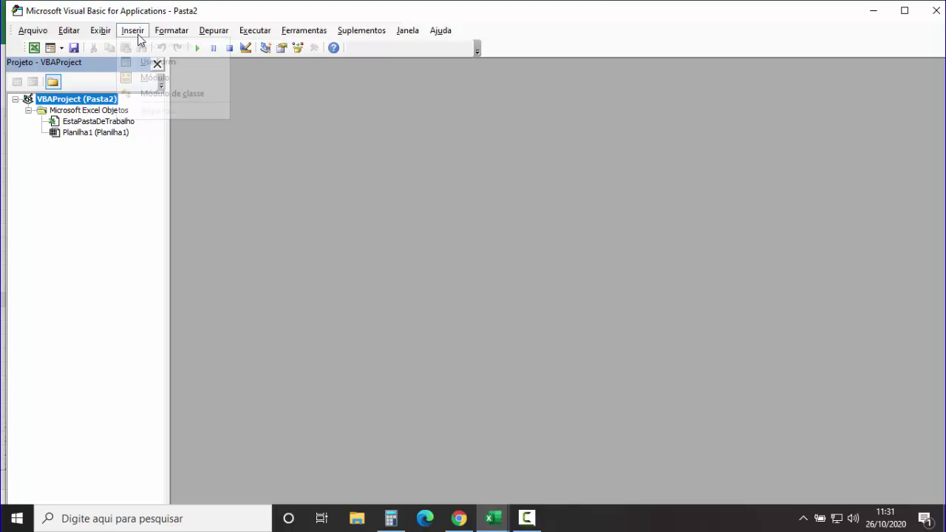
# Step: Insert a new UserForm, make it wider and taller, and close the Toolbox
pyautogui.click(152, 63)
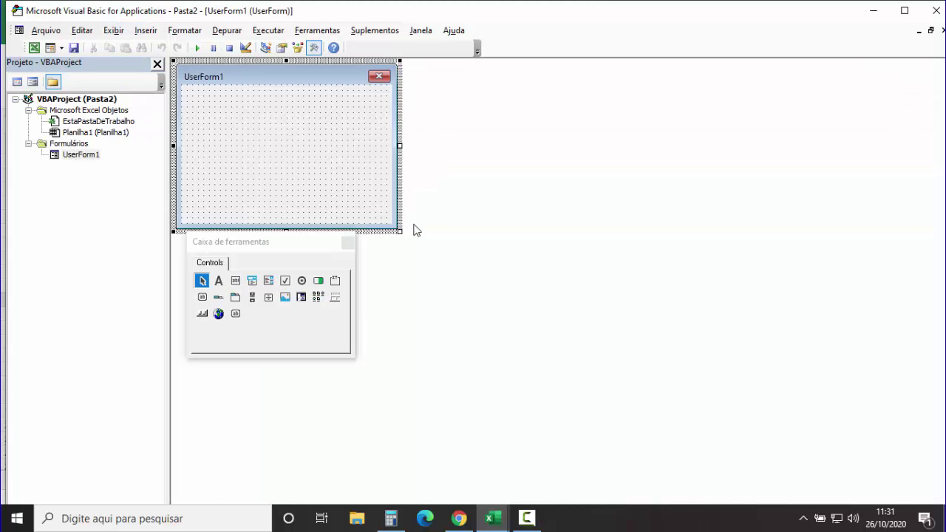
pyautogui.moveTo(412, 147); pyautogui.dragTo(477, 152)
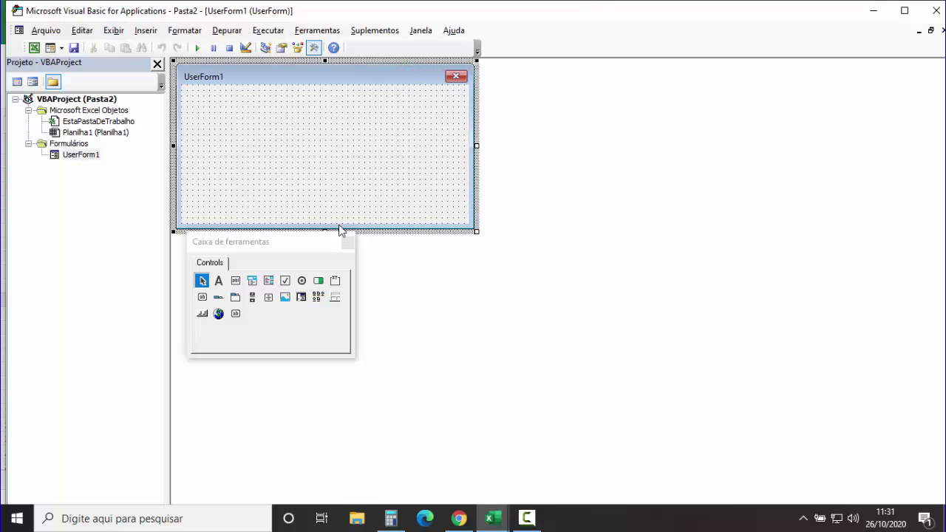
pyautogui.moveTo(324, 232); pyautogui.dragTo(309, 321)
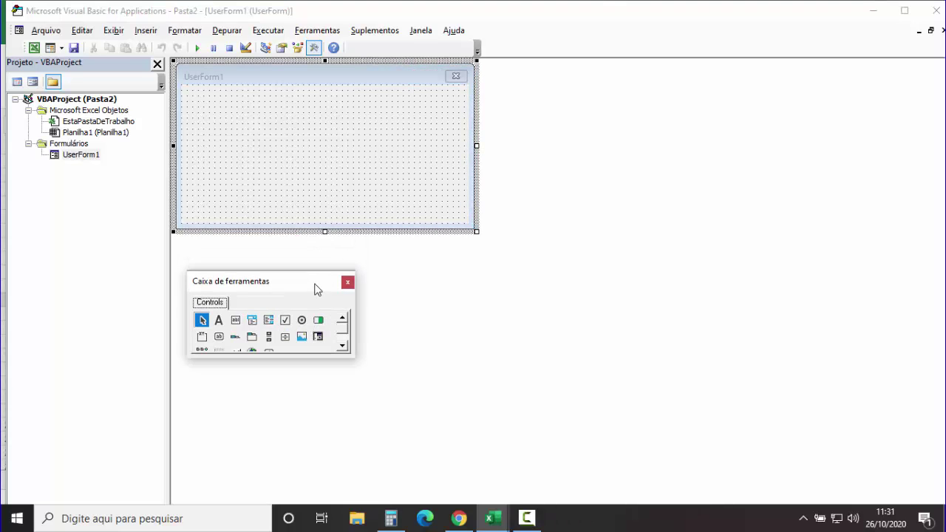
pyautogui.click(345, 284)
pyautogui.moveTo(324, 231); pyautogui.dragTo(324, 346)
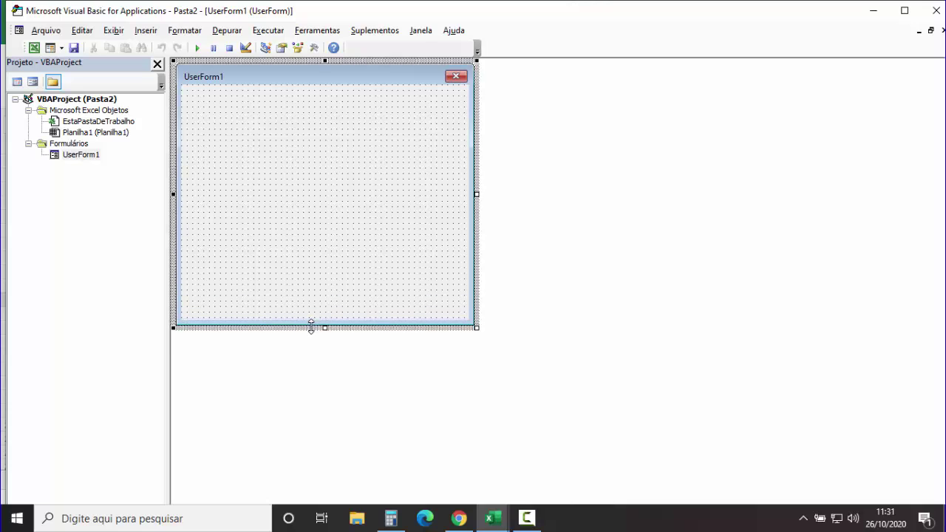
# Step: Set the UserForm's Caption to PESQUISA in its Properties
pyautogui.rightClick(299, 169)
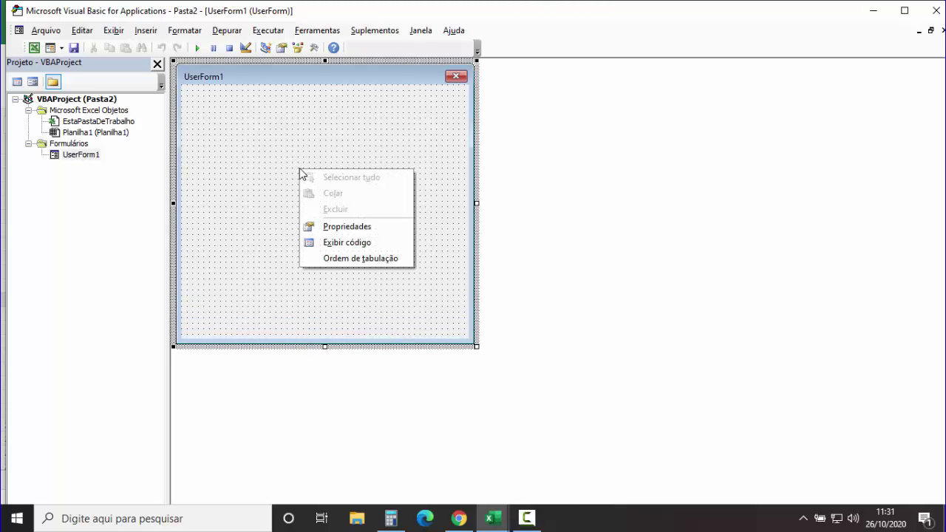
pyautogui.click(354, 226)
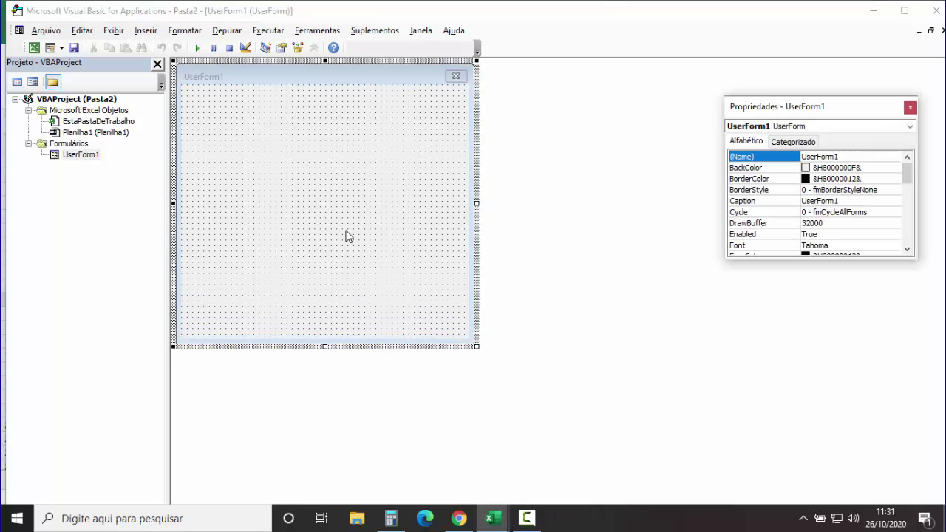
pyautogui.click(846, 200)
pyautogui.moveTo(845, 197); pyautogui.dragTo(724, 197)
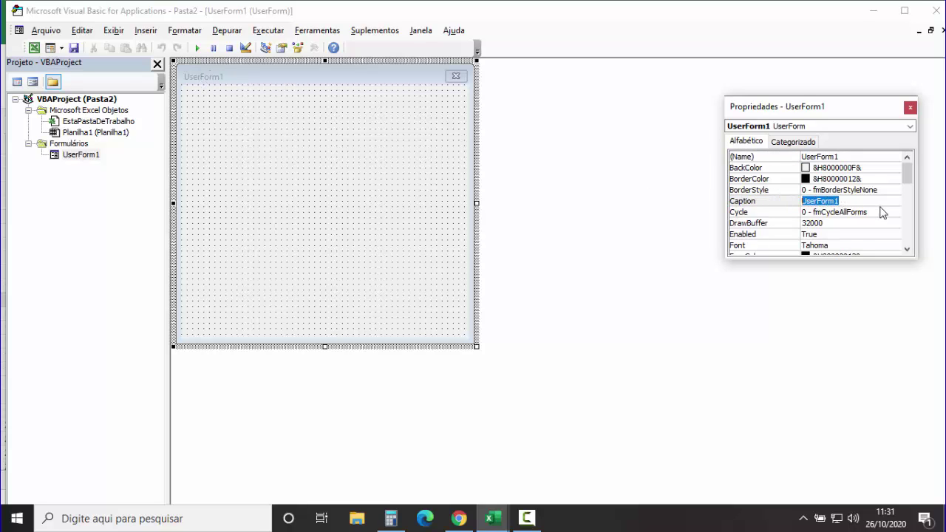
pyautogui.write('PESQUISA')
pyautogui.click(764, 170)
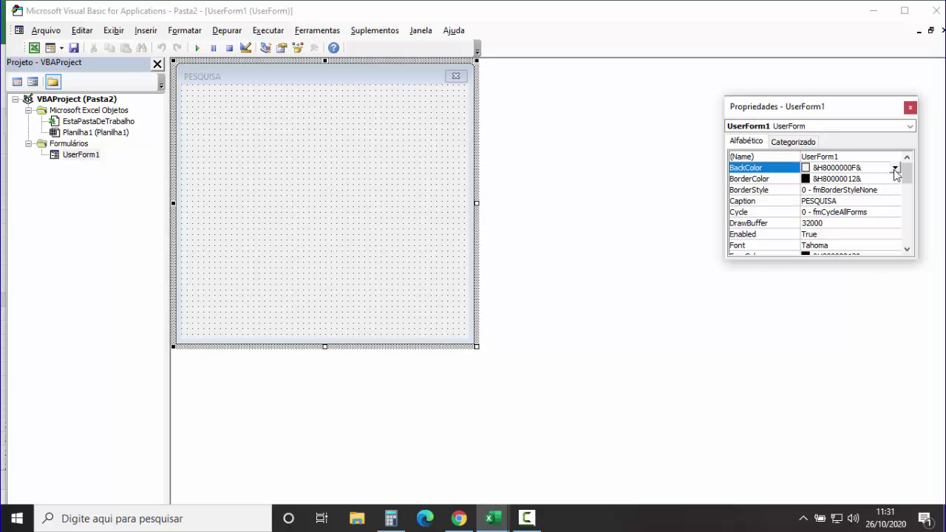
# Step: Try applying a BackColor value to the form, which is rejected as invalid
pyautogui.click(894, 167)
pyautogui.click(772, 181)
pyautogui.click(772, 181)
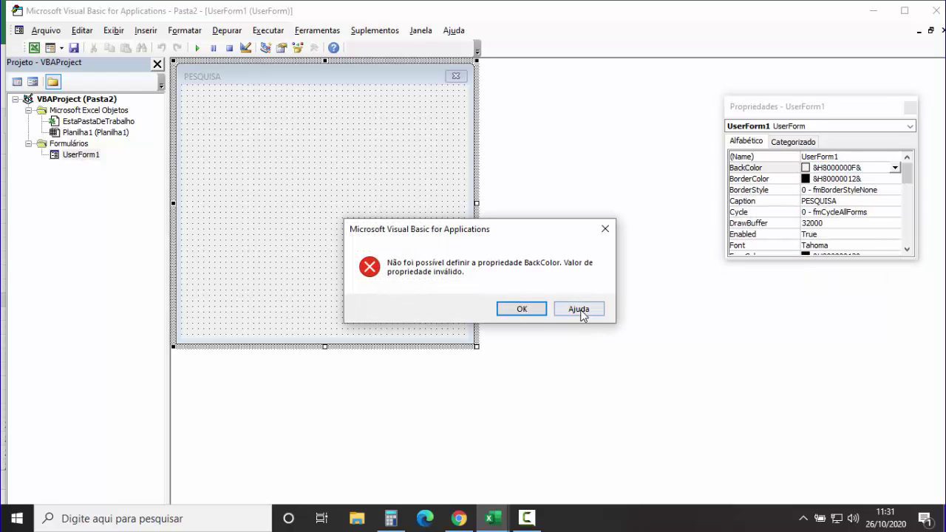
# Step: Dismiss the error and set BackColor to grey (&H00808080&) from the Paleta colours
pyautogui.click(605, 229)
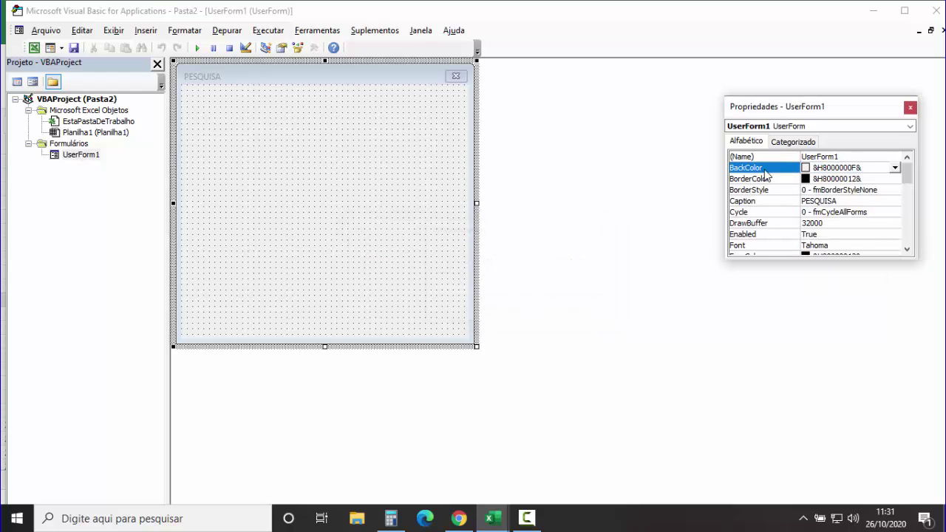
pyautogui.click(894, 168)
pyautogui.click(771, 184)
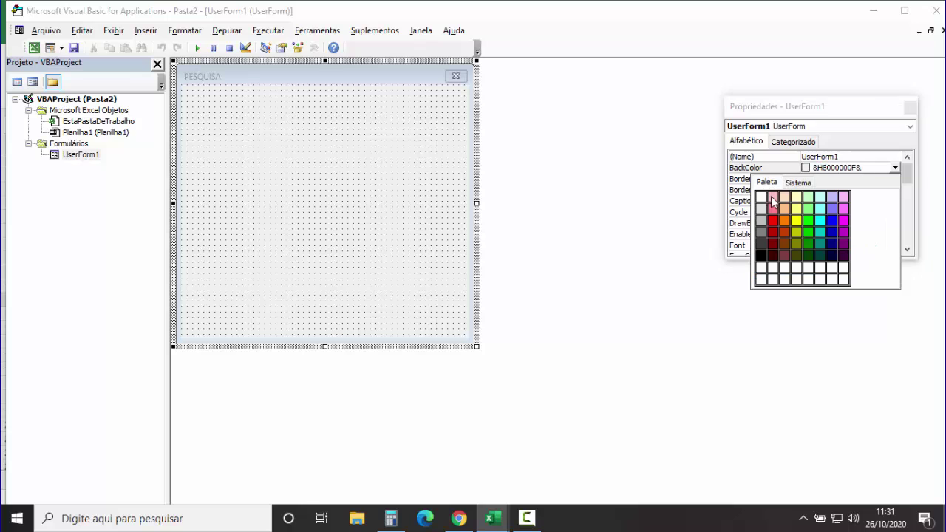
pyautogui.click(761, 231)
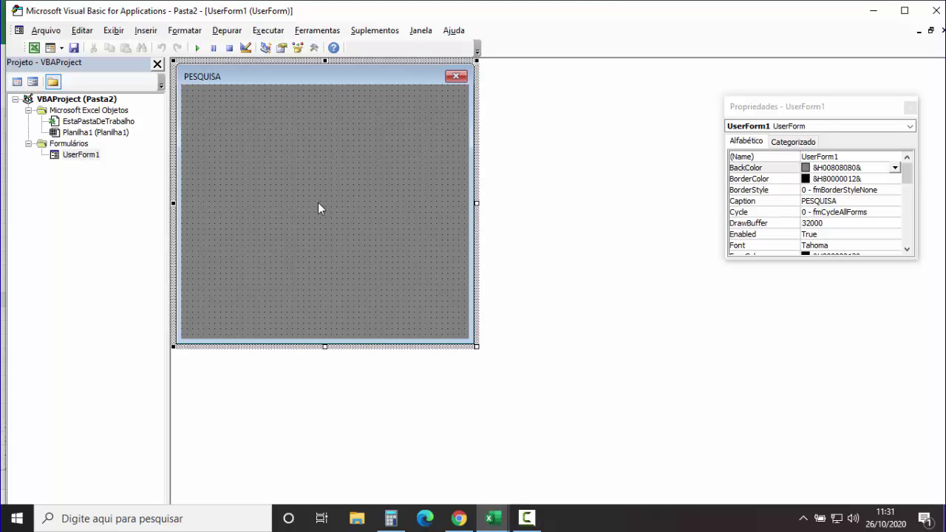
# Step: Show the Toolbox beside the project tree and place a label at the form's top-left
pyautogui.click(314, 48)
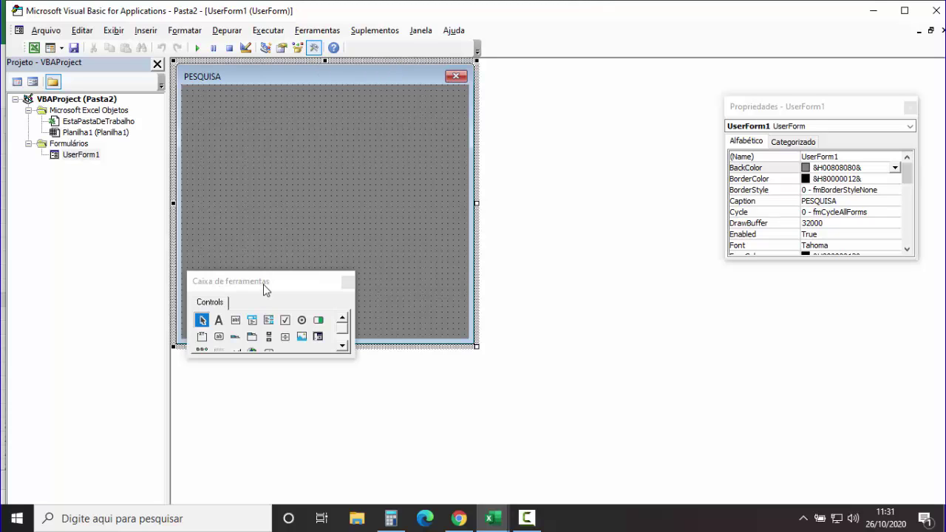
pyautogui.moveTo(264, 285)
pyautogui.mouseDown()
pyautogui.moveTo(151, 213)
pyautogui.moveTo(89, 187)
pyautogui.mouseUp()
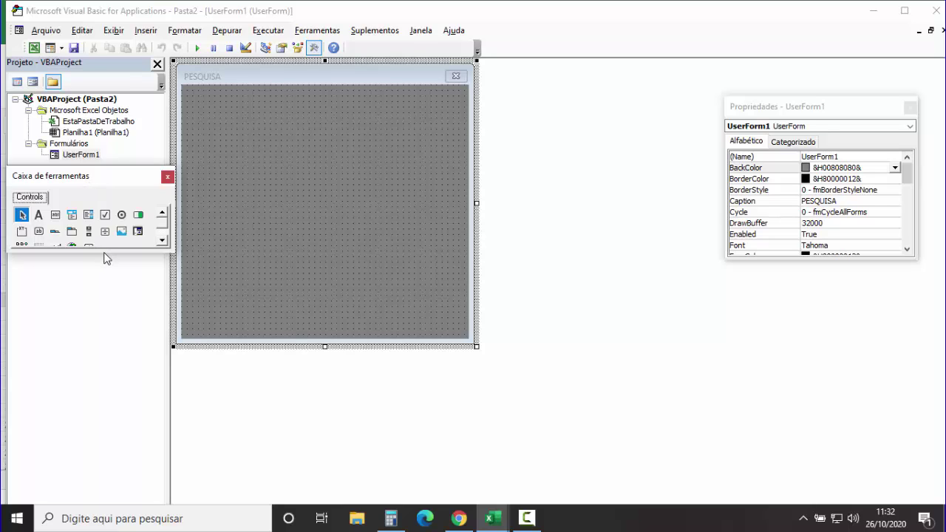
pyautogui.moveTo(117, 252); pyautogui.dragTo(103, 297)
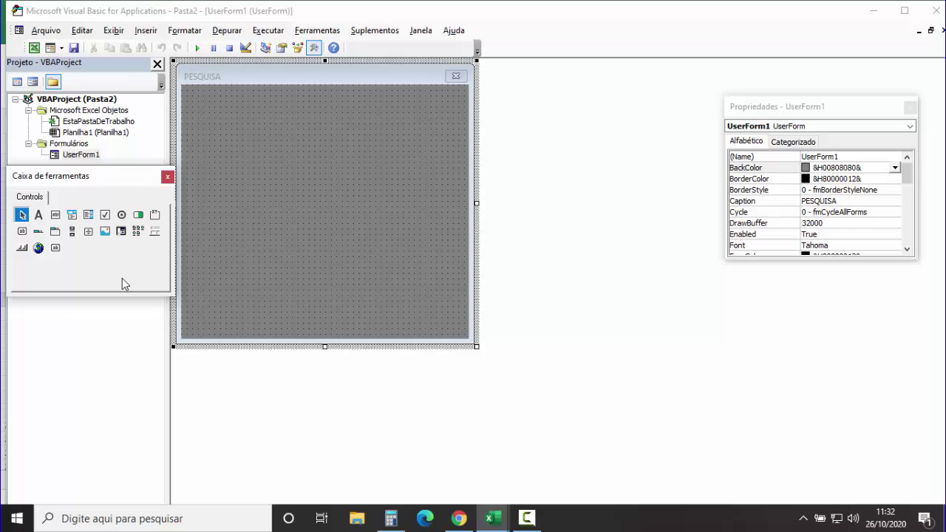
pyautogui.click(39, 215)
pyautogui.click(237, 125)
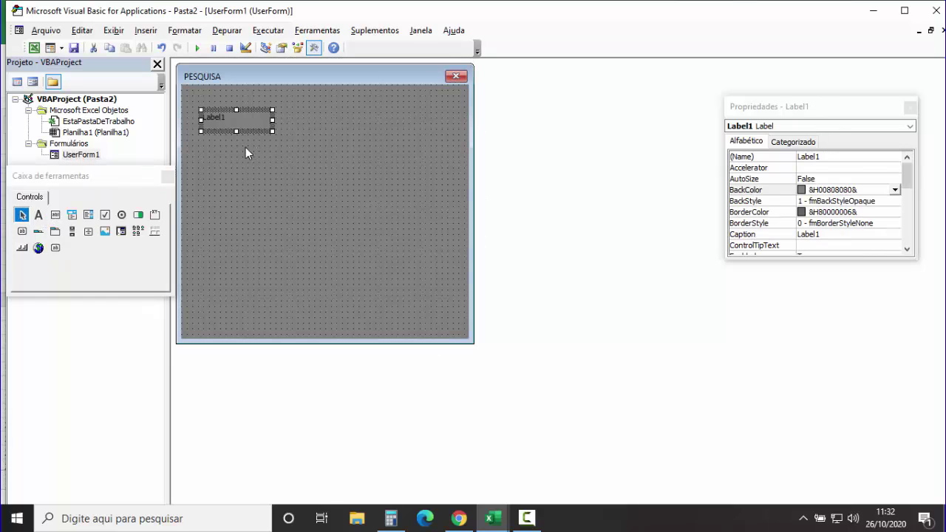
pyautogui.moveTo(244, 123); pyautogui.dragTo(234, 124)
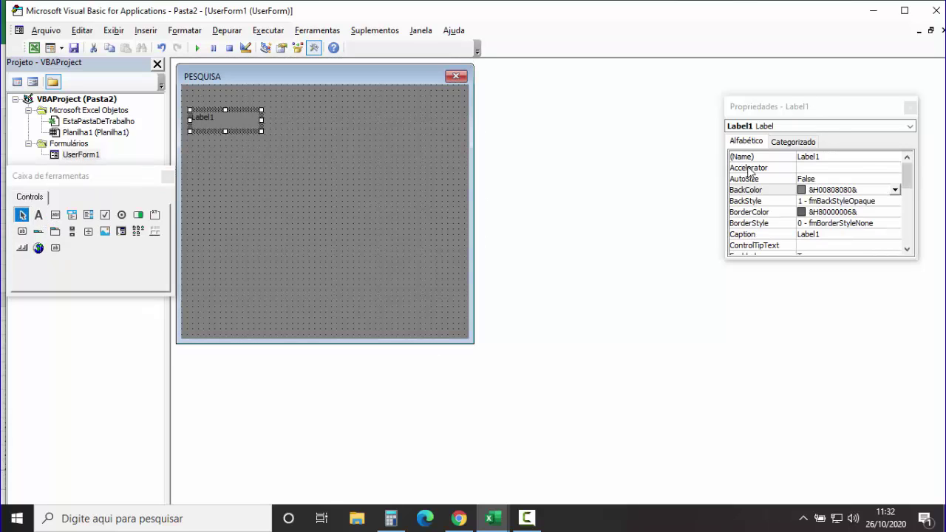
# Step: Set the label's Caption from Label1 to Pesquisa
pyautogui.click(832, 235)
pyautogui.moveTo(830, 235); pyautogui.dragTo(795, 234)
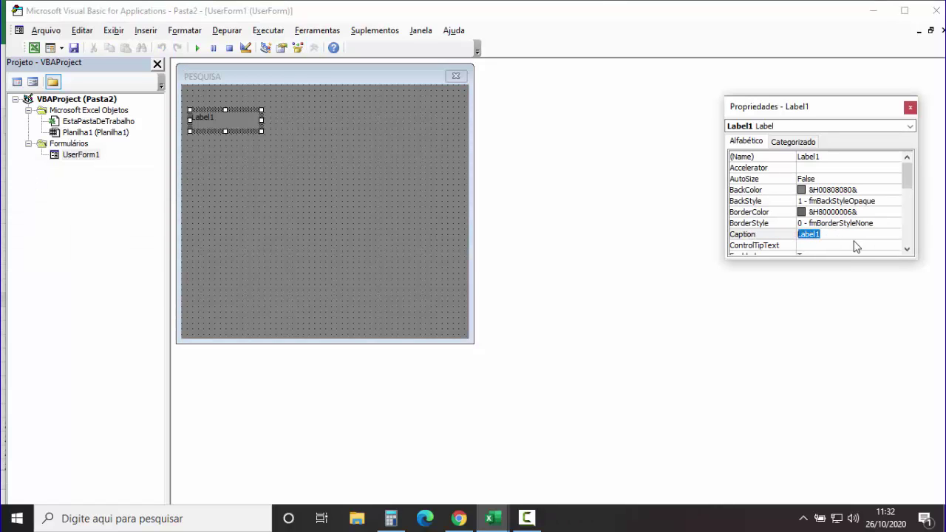
pyautogui.rightClick(225, 126)
pyautogui.click(278, 194)
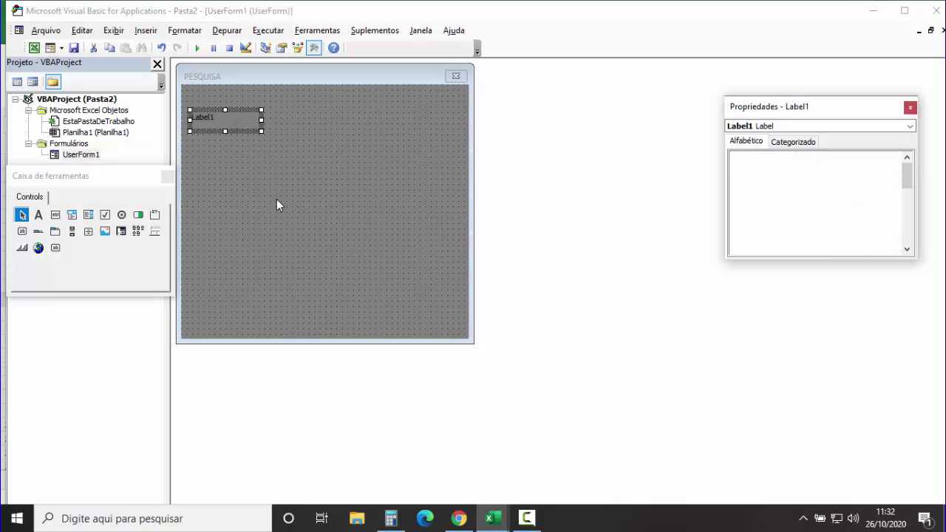
pyautogui.doubleClick(820, 234)
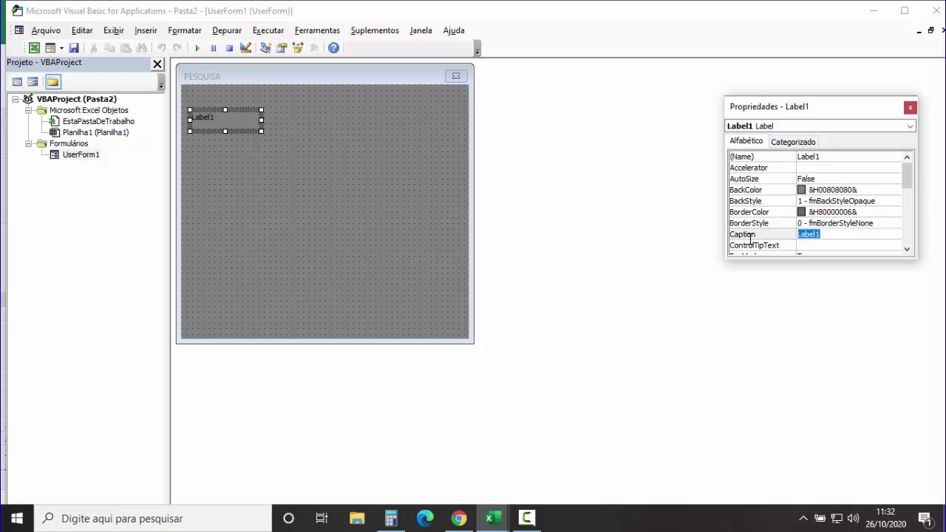
pyautogui.write('Pesquisa')
pyautogui.click(210, 172)
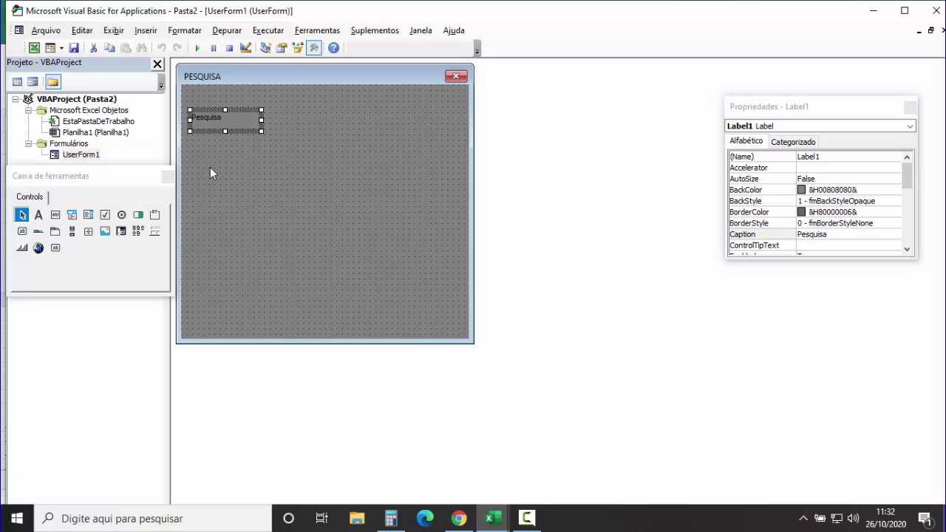
# Step: Narrow the Pesquisa label to fit its text
pyautogui.click(243, 144)
pyautogui.click(234, 119)
pyautogui.moveTo(261, 119); pyautogui.dragTo(234, 120)
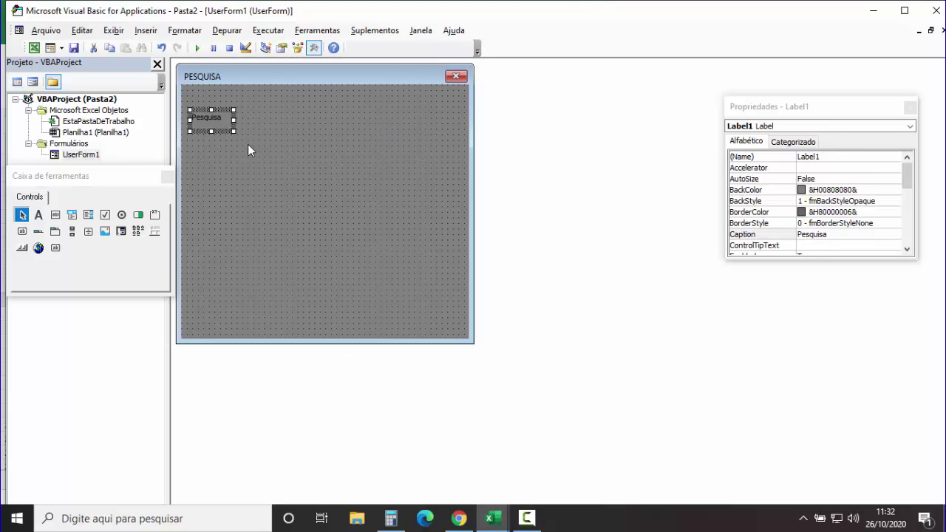
pyautogui.click(262, 153)
pyautogui.click(214, 118)
pyautogui.click(244, 146)
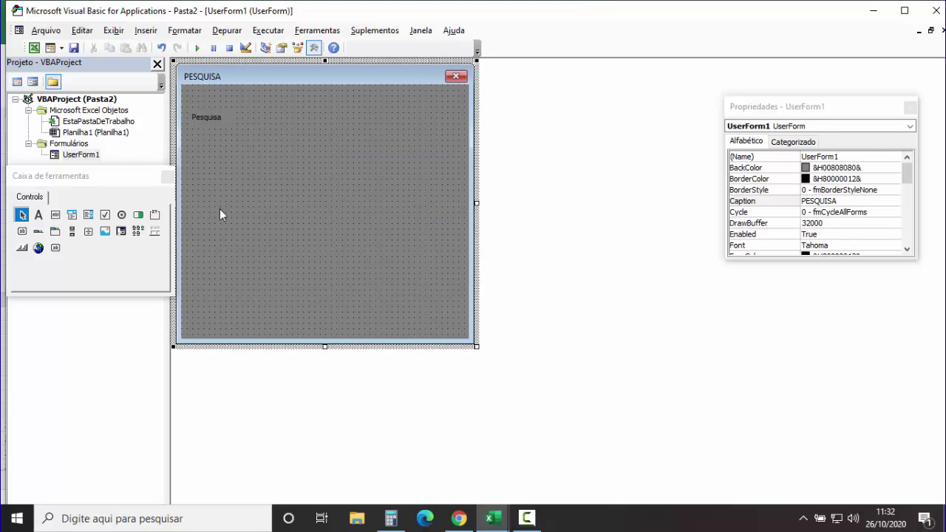
# Step: Add a wide text box beside the Pesquisa label and pull the form's right edge in slightly
pyautogui.click(55, 217)
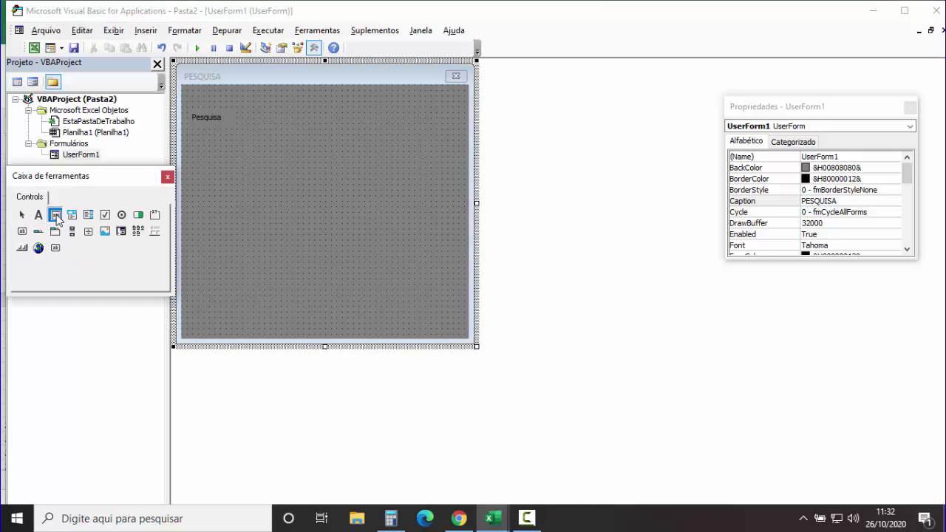
pyautogui.click(266, 131)
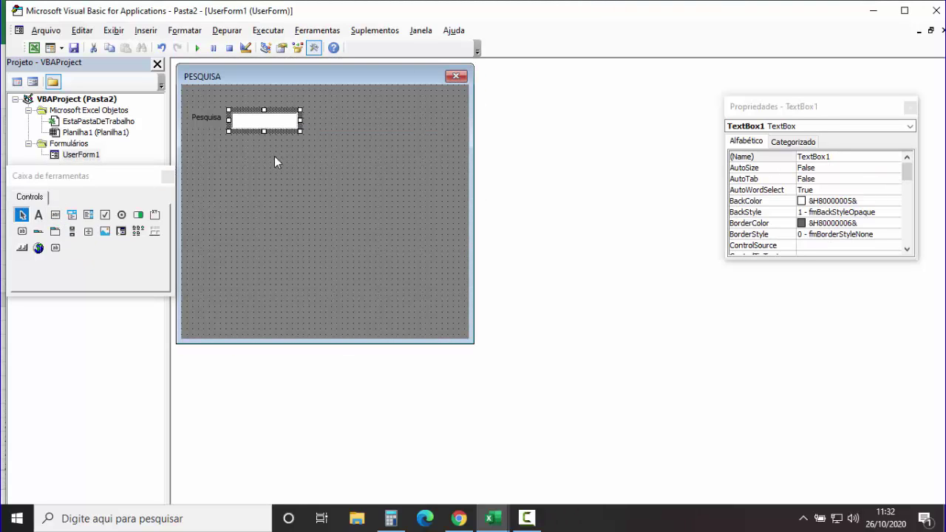
pyautogui.moveTo(298, 127); pyautogui.dragTo(427, 126)
pyautogui.click(410, 170)
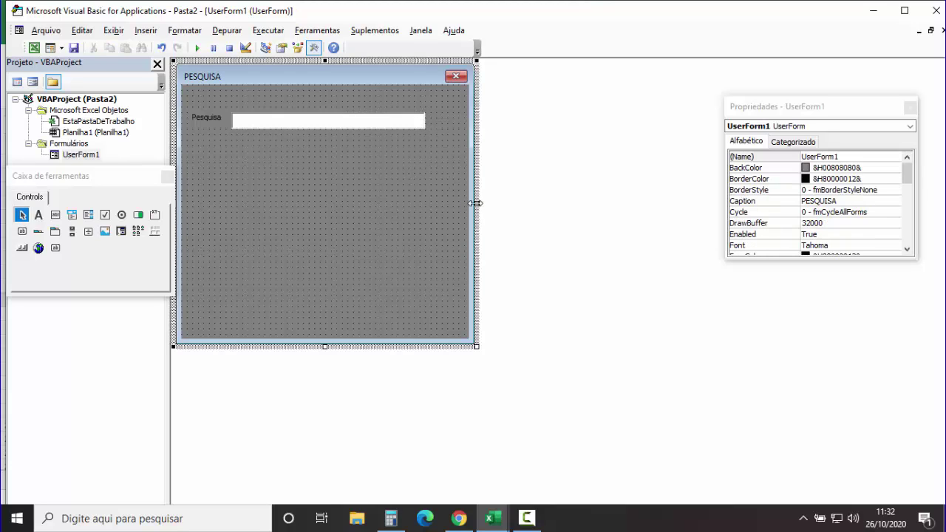
pyautogui.moveTo(474, 205); pyautogui.dragTo(464, 205)
# Step: Narrow TextBox1 from its left edge so it clears the Pesquisa label
pyautogui.click(349, 124)
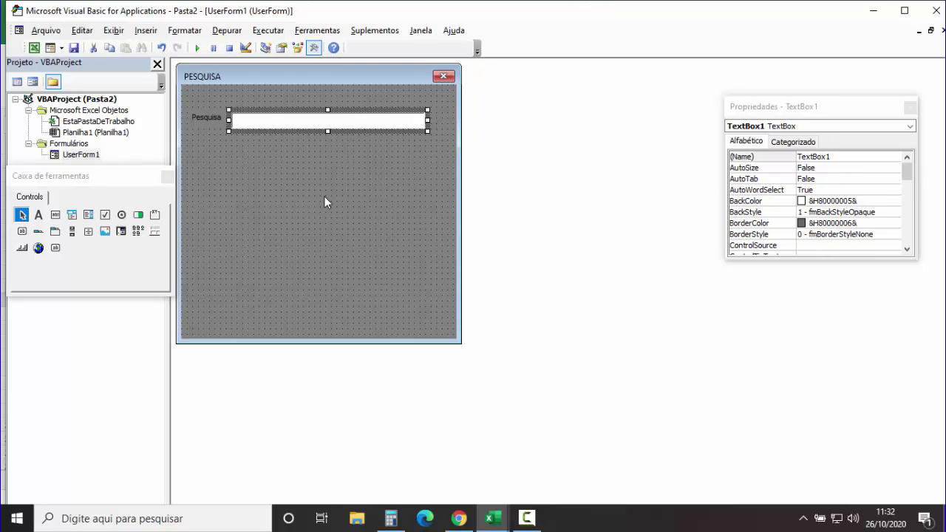
pyautogui.click(346, 209)
pyautogui.click(263, 120)
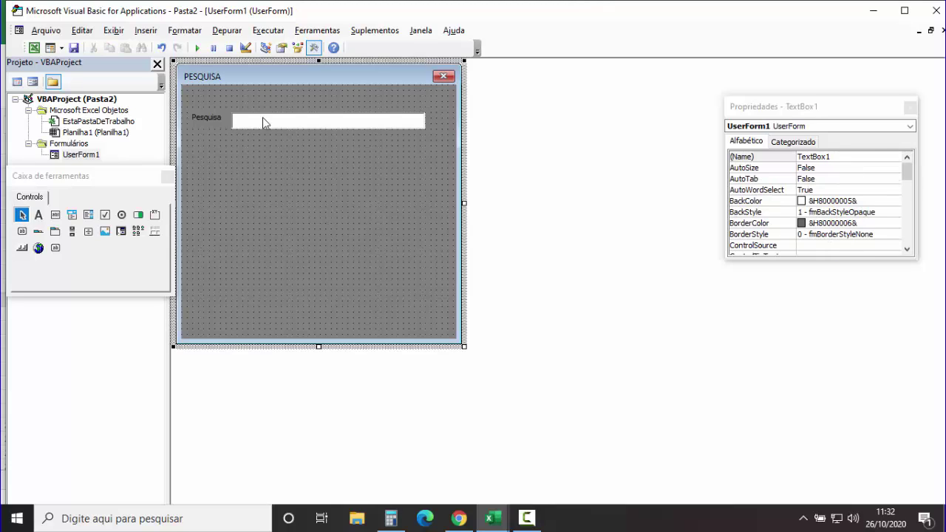
pyautogui.moveTo(229, 122); pyautogui.dragTo(244, 122)
pyautogui.click(291, 171)
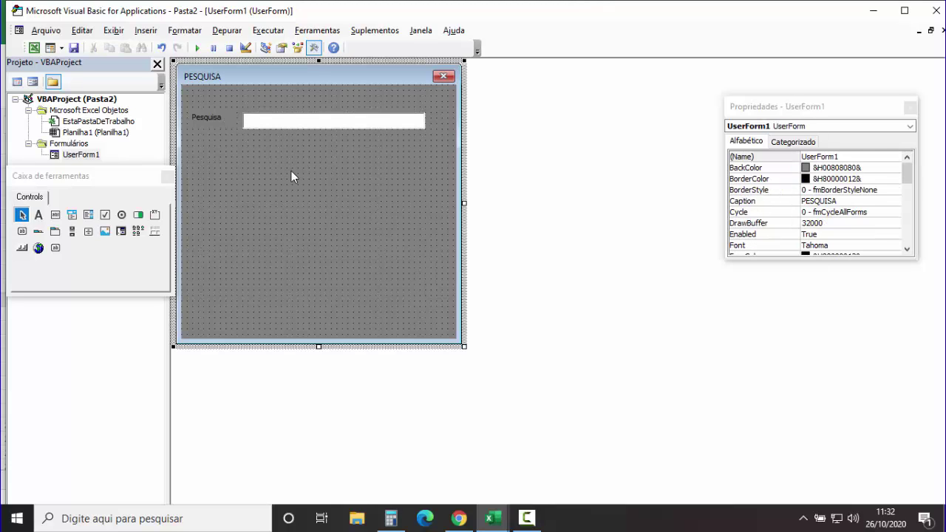
pyautogui.click(223, 126)
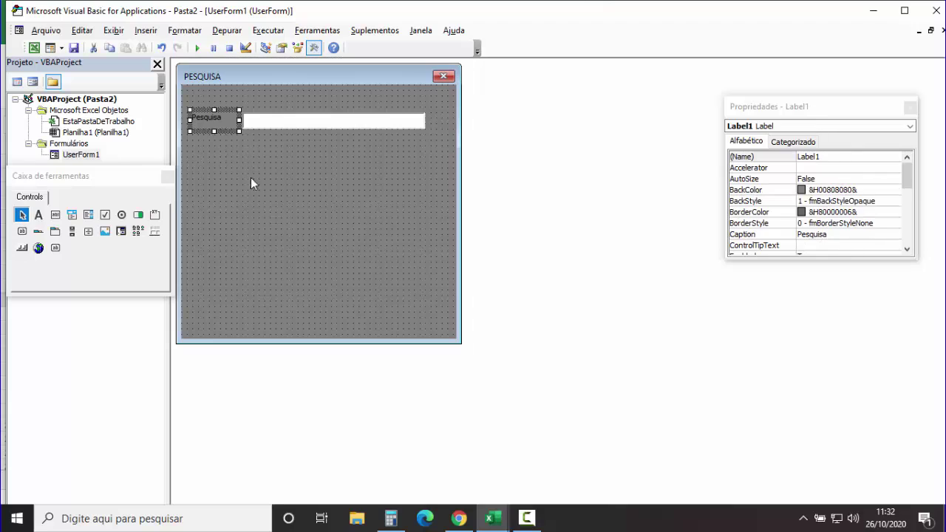
# Step: Copy the Pesquisa label and text box pair and place the copy just below
pyautogui.keyDown('ctrl'); pyautogui.click(337, 124); pyautogui.keyUp('ctrl')
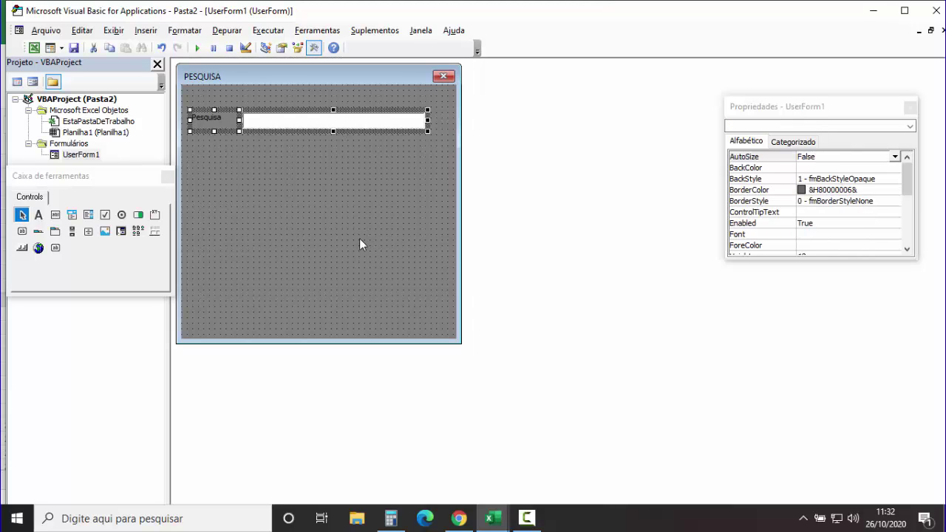
pyautogui.hotkey('ctrl', 'c')
pyautogui.hotkey('ctrl', 'v')
pyautogui.moveTo(327, 209); pyautogui.dragTo(318, 156)
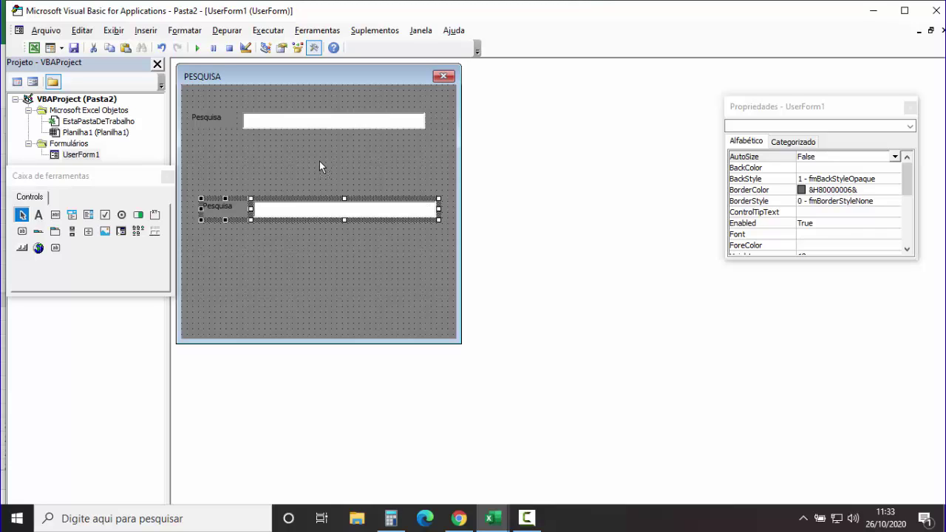
pyautogui.press('Left')
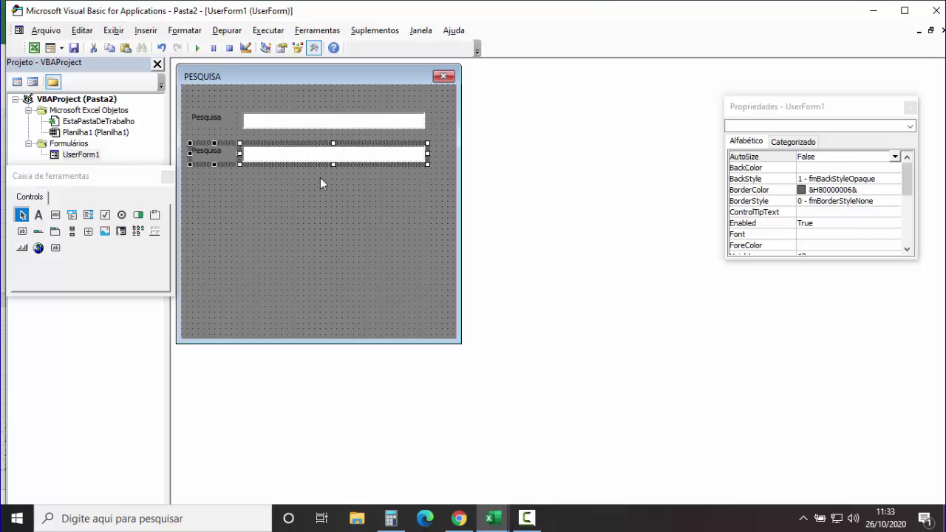
pyautogui.click(340, 227)
# Step: Set the copied label's Caption to Cliente
pyautogui.click(210, 152)
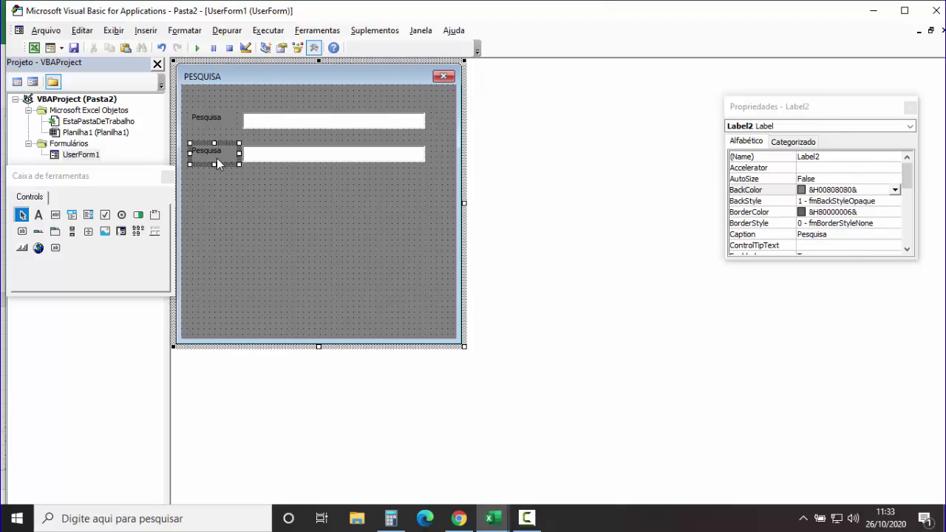
pyautogui.click(822, 235)
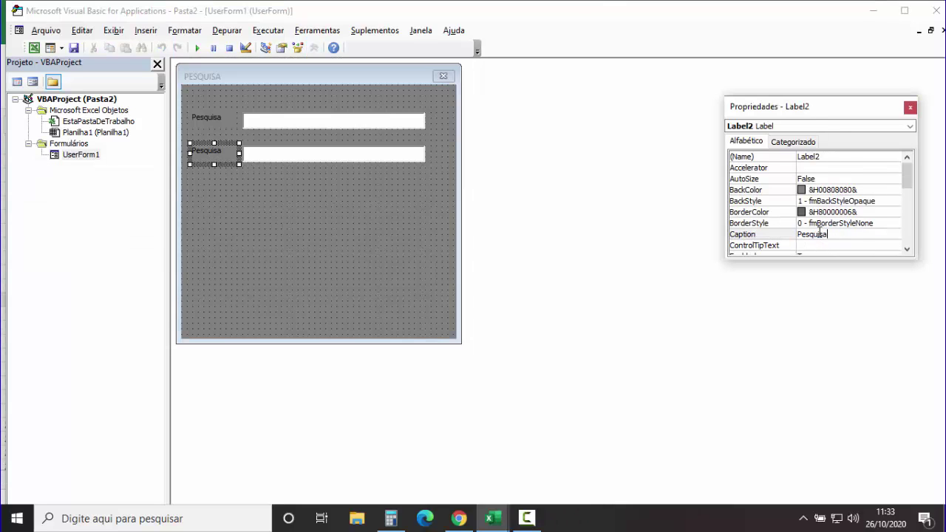
pyautogui.click(770, 234)
pyautogui.write('C')
pyautogui.write('liente')
pyautogui.click(315, 236)
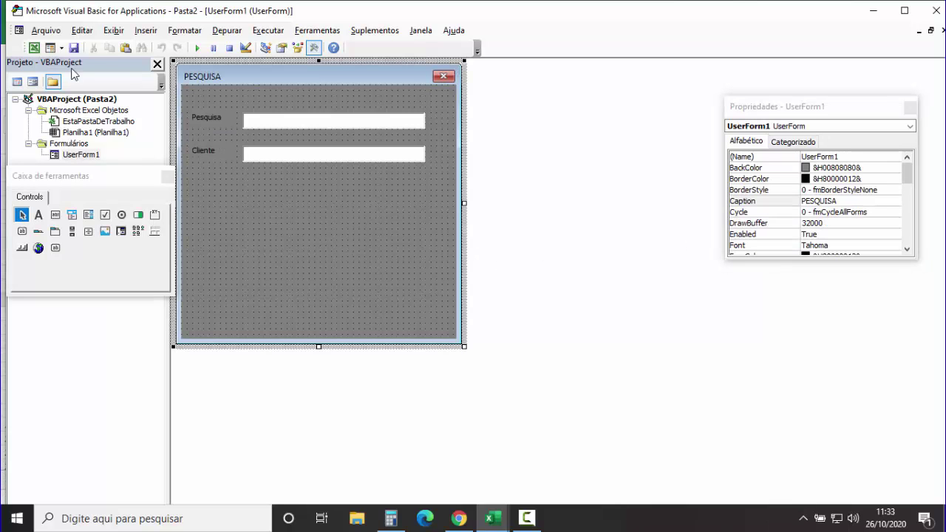
pyautogui.click(34, 47)
pyautogui.click(95, 206)
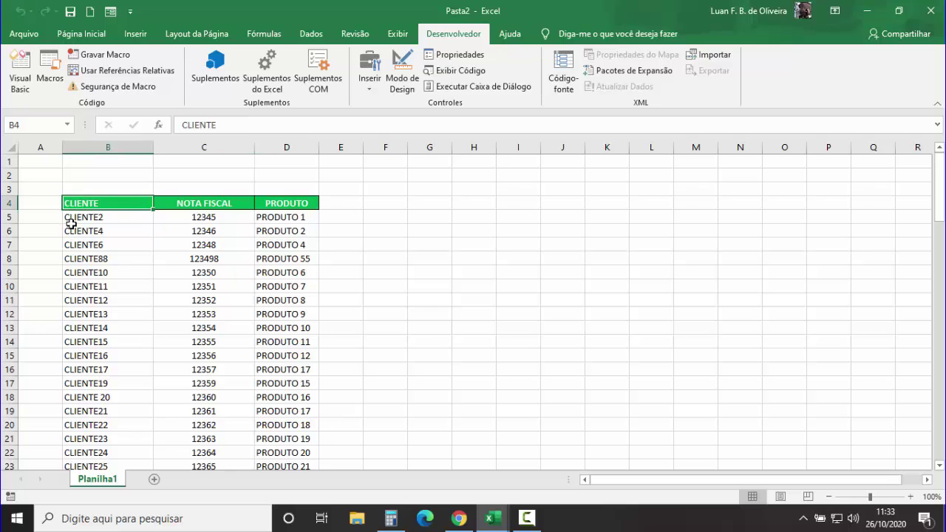
pyautogui.click(200, 203)
pyautogui.click(297, 203)
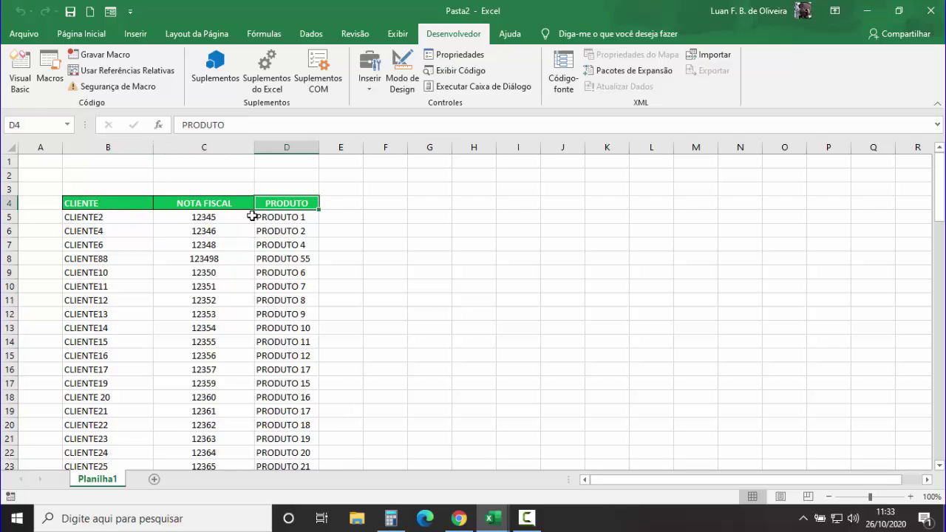
pyautogui.click(20, 74)
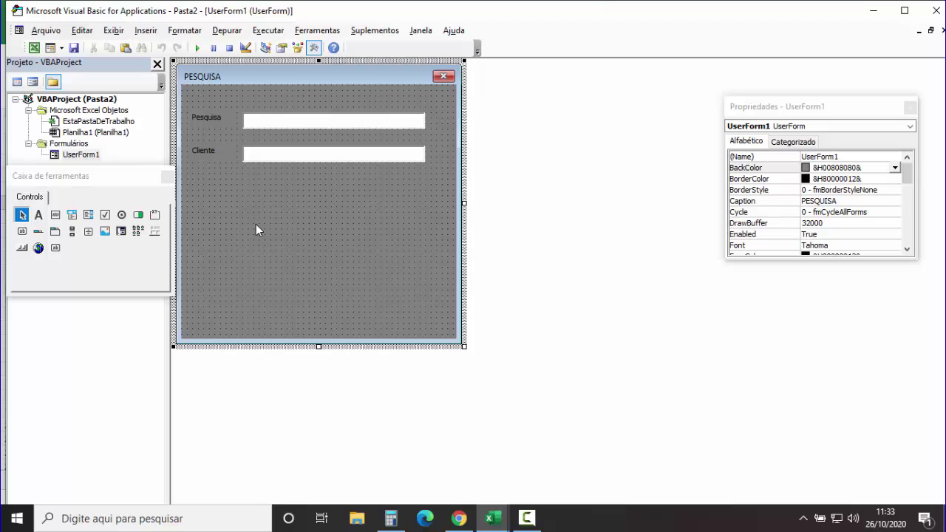
# Step: Paste a third label and text box pair and align it below Cliente
pyautogui.hotkey('ctrl', 'v')
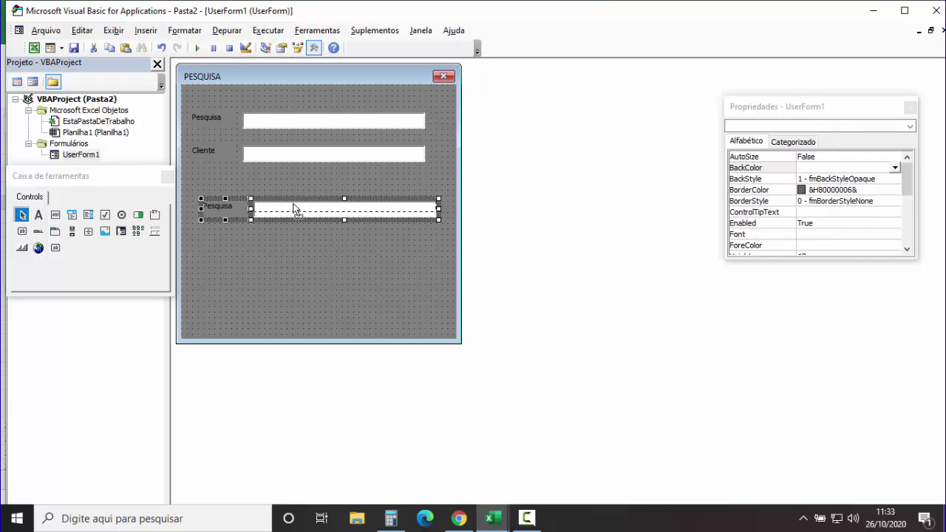
pyautogui.press('Up')
pyautogui.press('Up')
pyautogui.press('Up')
pyautogui.press('Left')
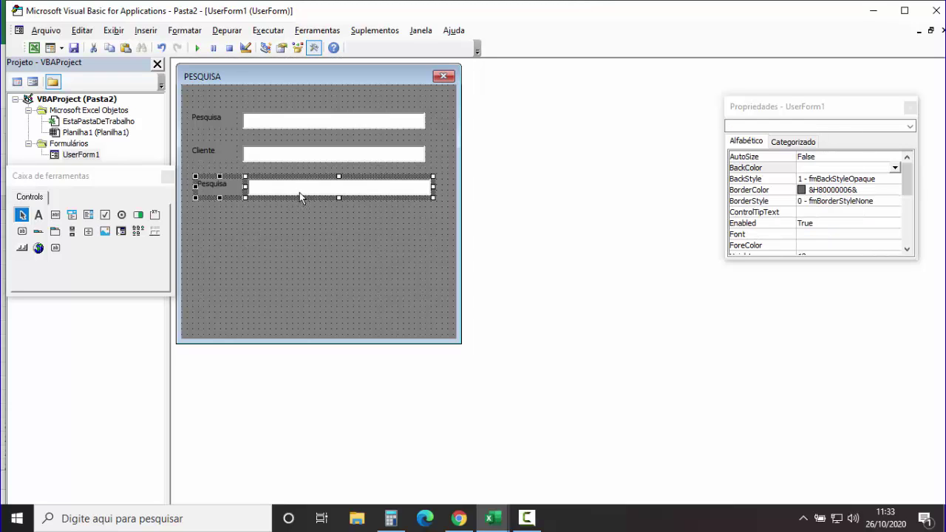
pyautogui.press('Left')
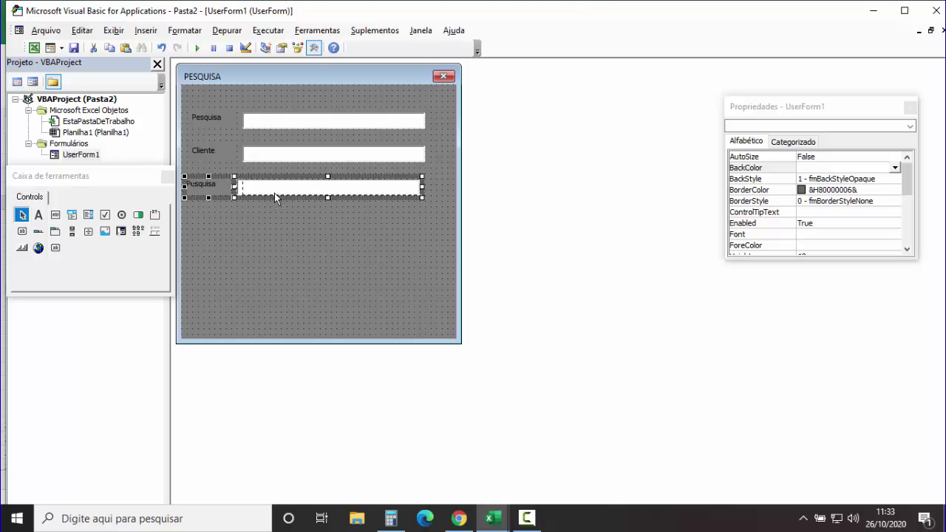
pyautogui.press('Left')
pyautogui.click(286, 232)
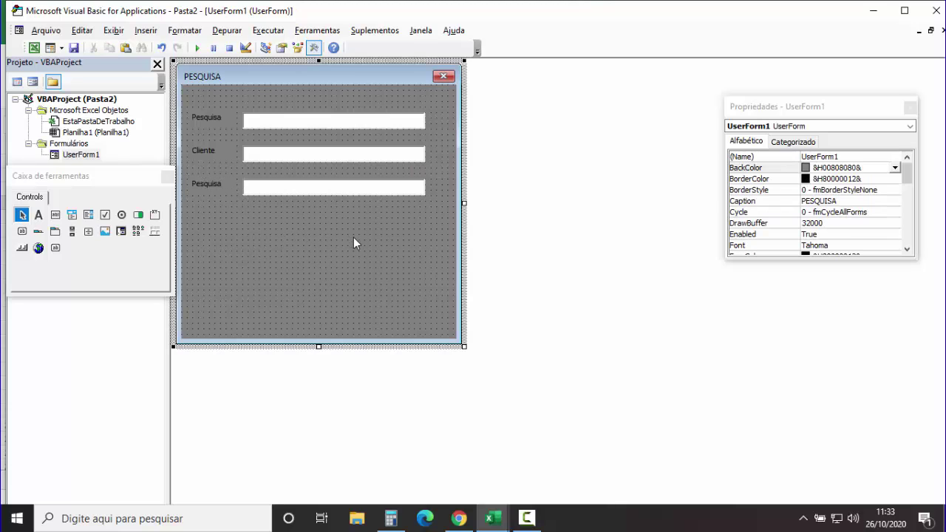
# Step: Set the third label's Caption to NF
pyautogui.click(216, 188)
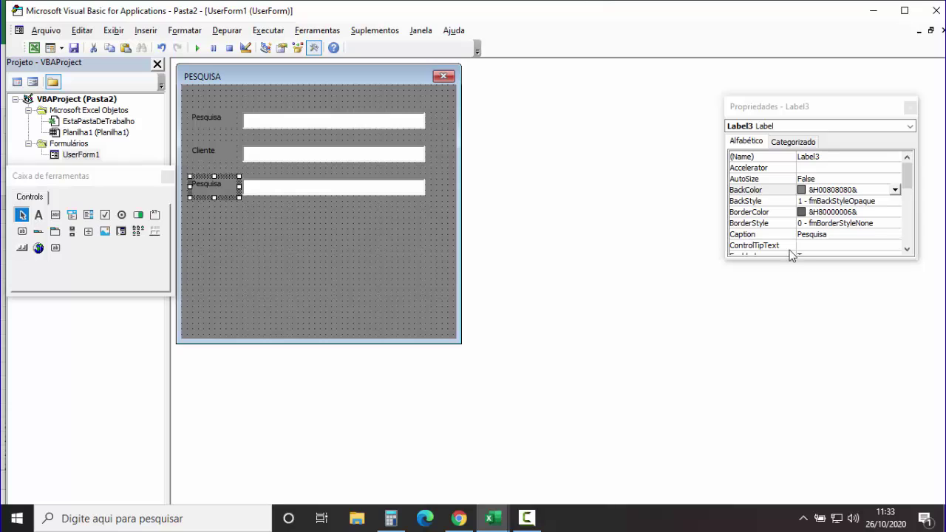
pyautogui.click(738, 237)
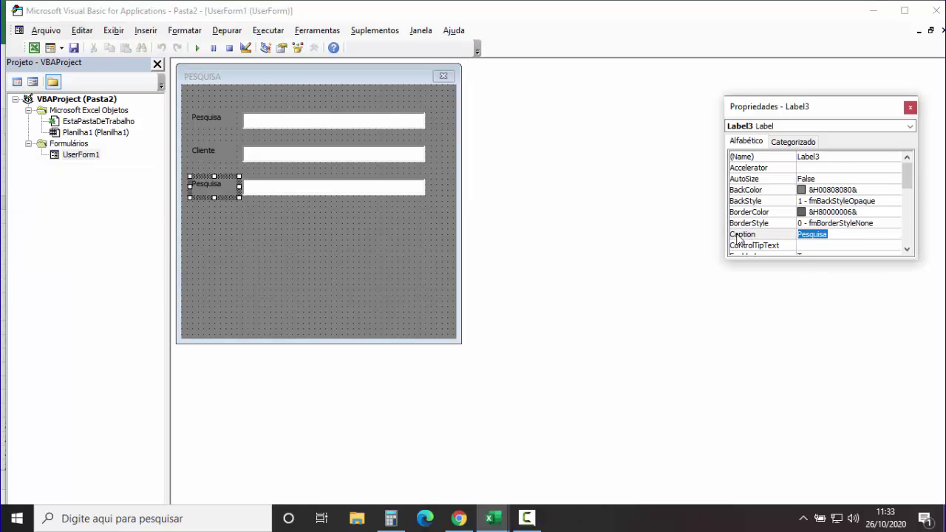
pyautogui.write('NF')
pyautogui.click(332, 191)
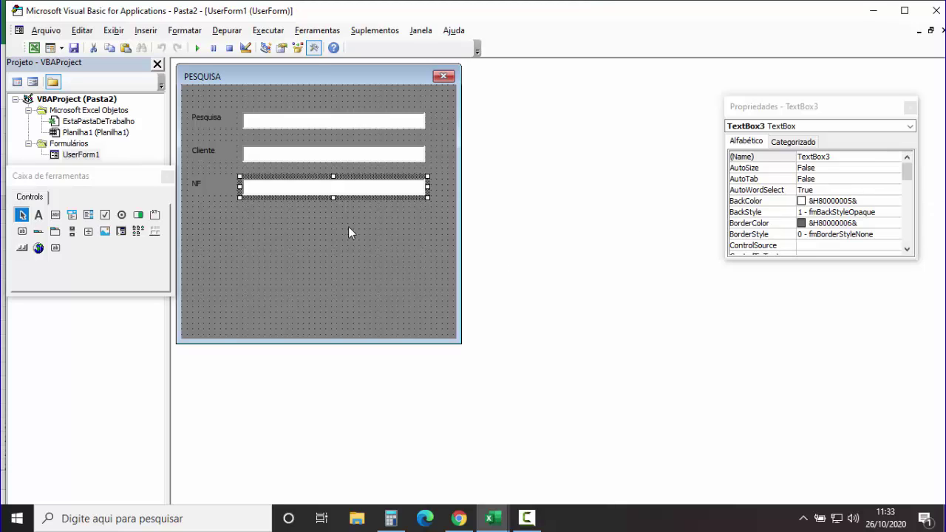
pyautogui.click(348, 224)
# Step: Paste a fourth label and text box pair and position it below the NF row
pyautogui.hotkey('ctrl', 'v')
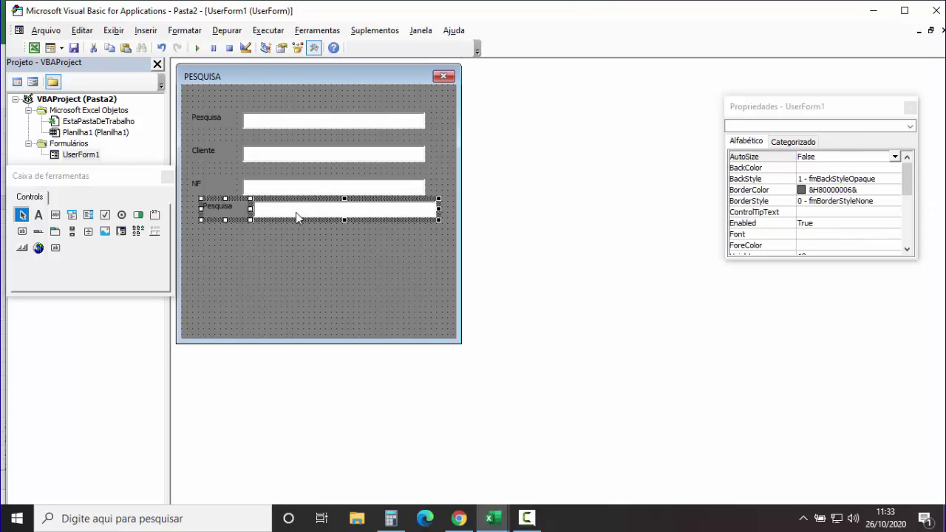
pyautogui.click(295, 212)
pyautogui.moveTo(276, 223); pyautogui.dragTo(285, 236)
pyautogui.click(291, 246)
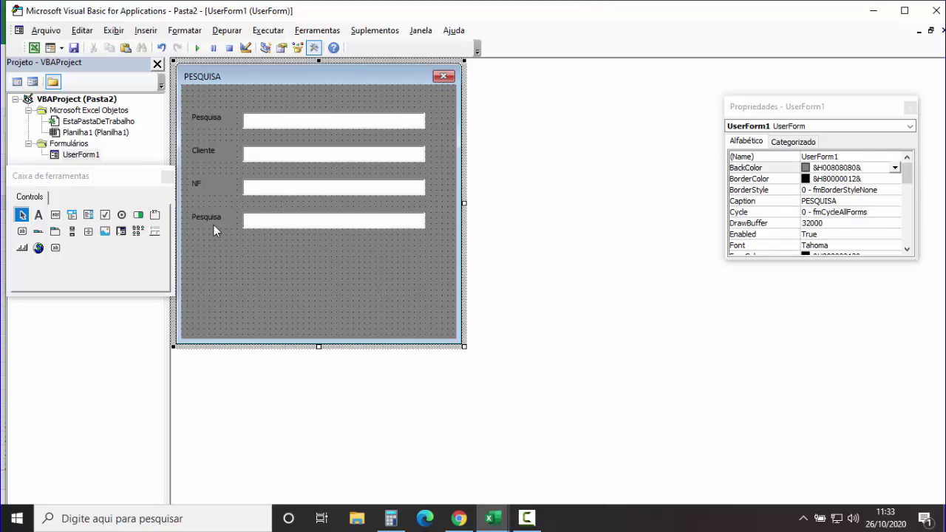
# Step: Set the fourth label's Caption to Produto
pyautogui.click(214, 223)
pyautogui.click(816, 234)
pyautogui.click(785, 233)
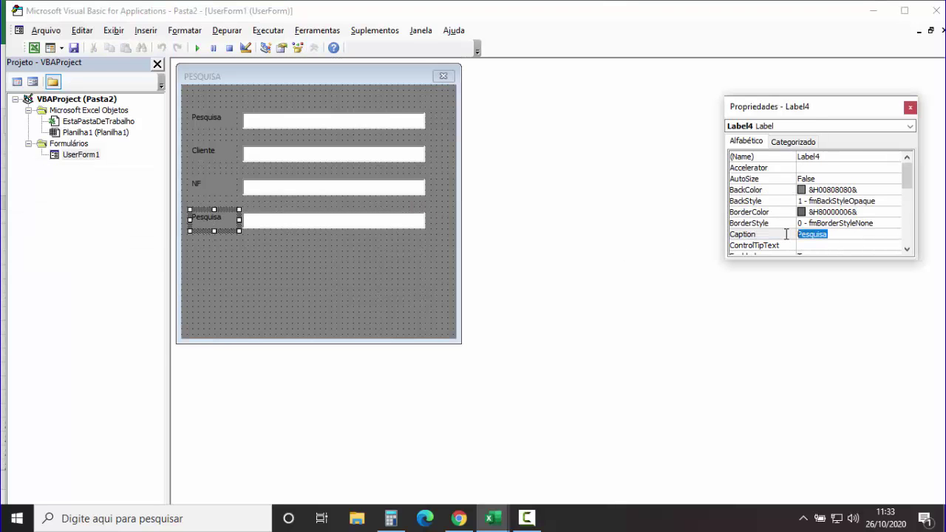
pyautogui.write('PO')
pyautogui.press('BackSpace')
pyautogui.write('RODU')
pyautogui.write('TO')
pyautogui.press('BackSpace')
pyautogui.press('BackSpace')
pyautogui.press('BackSpace')
pyautogui.press('BackSpace')
pyautogui.press('BackSpace')
pyautogui.press('BackSpace')
pyautogui.write('roduto')
pyautogui.click(365, 215)
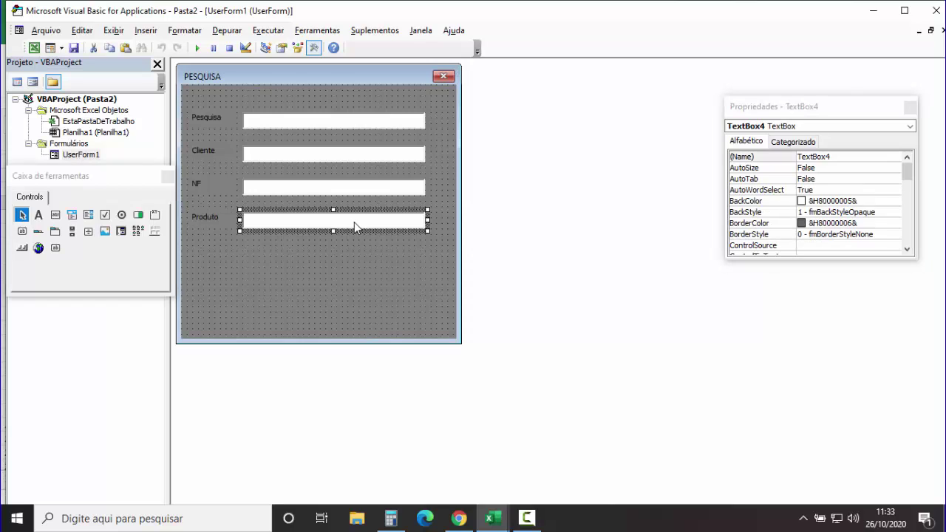
# Step: Shorten the form and add a cyan PESQUISAR button under the Produto row
pyautogui.click(347, 284)
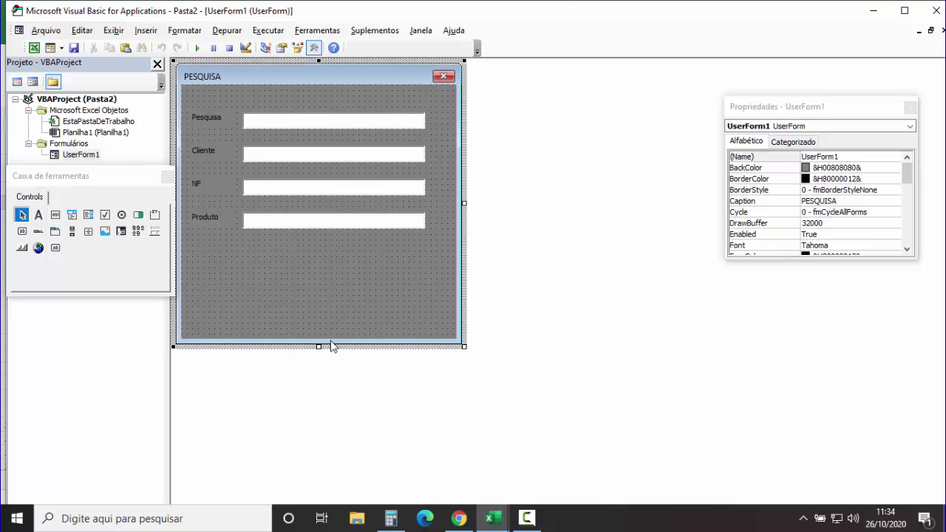
pyautogui.moveTo(318, 345); pyautogui.dragTo(318, 317)
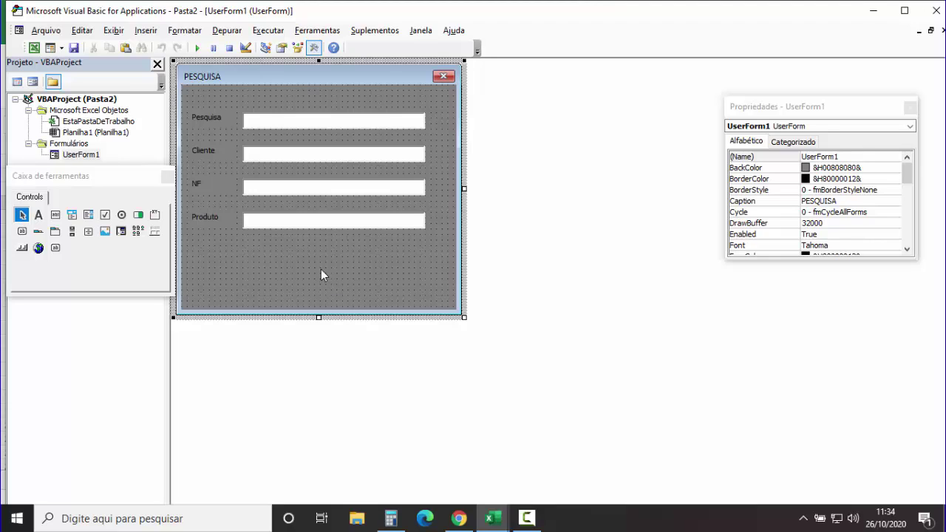
pyautogui.click(22, 232)
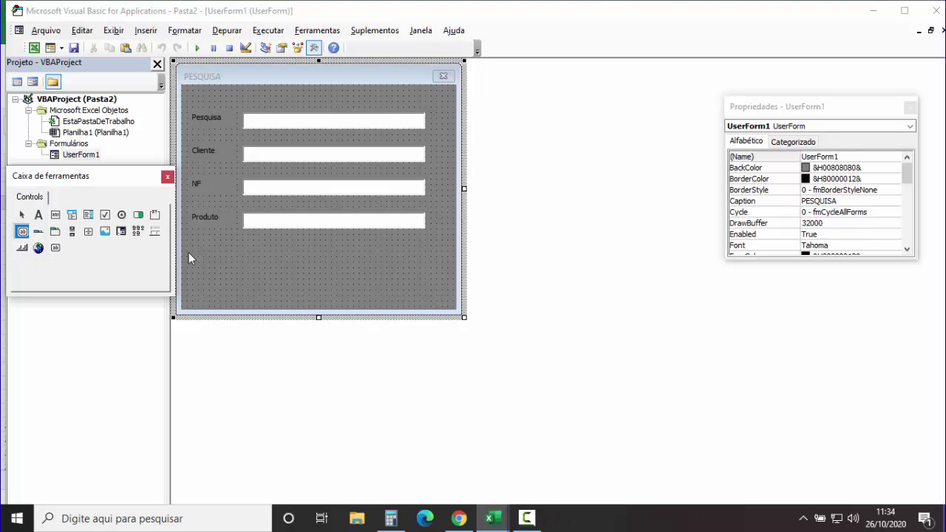
pyautogui.click(224, 265)
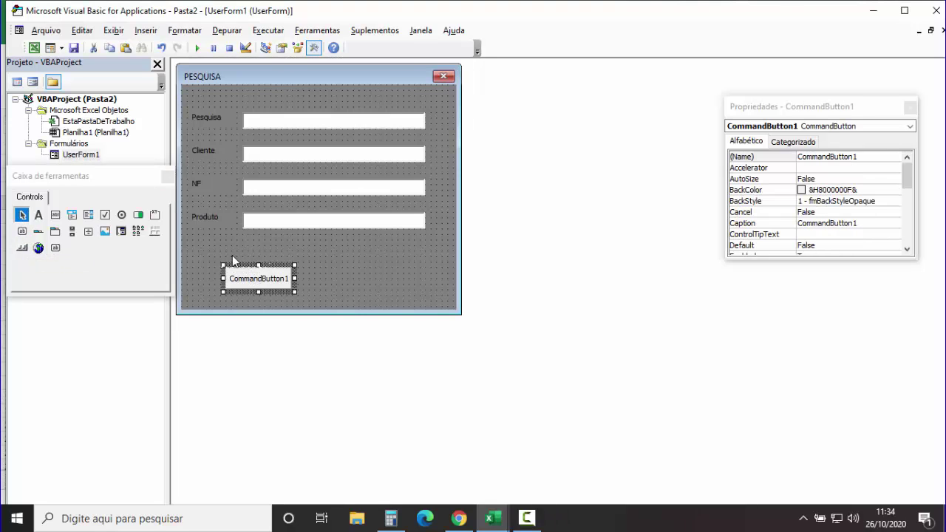
pyautogui.moveTo(260, 283); pyautogui.dragTo(232, 261)
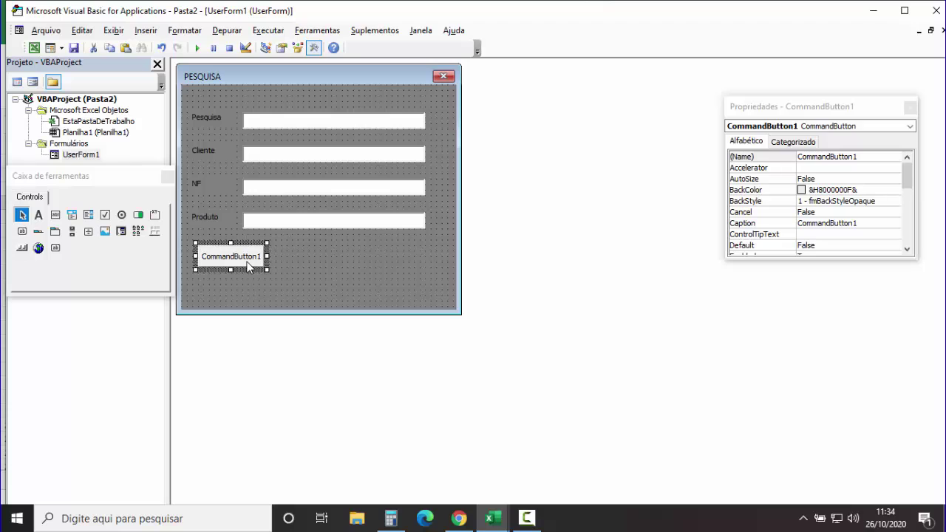
pyautogui.click(821, 223)
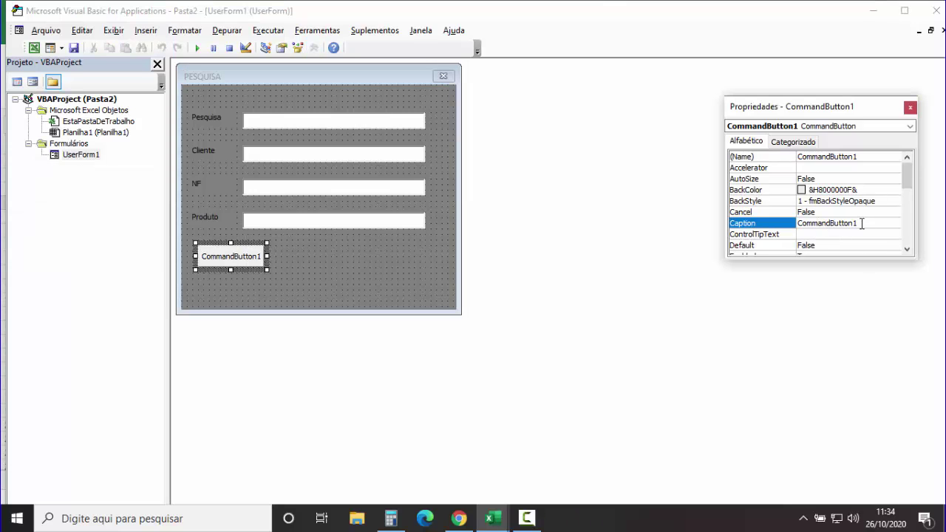
pyautogui.moveTo(862, 223); pyautogui.dragTo(710, 231)
pyautogui.write('P')
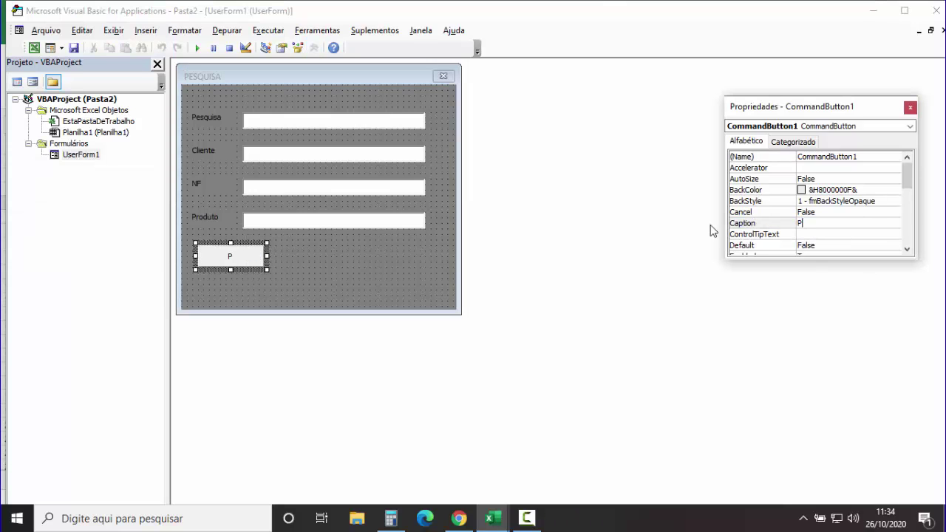
pyautogui.write('ESQUISAR')
pyautogui.click(748, 192)
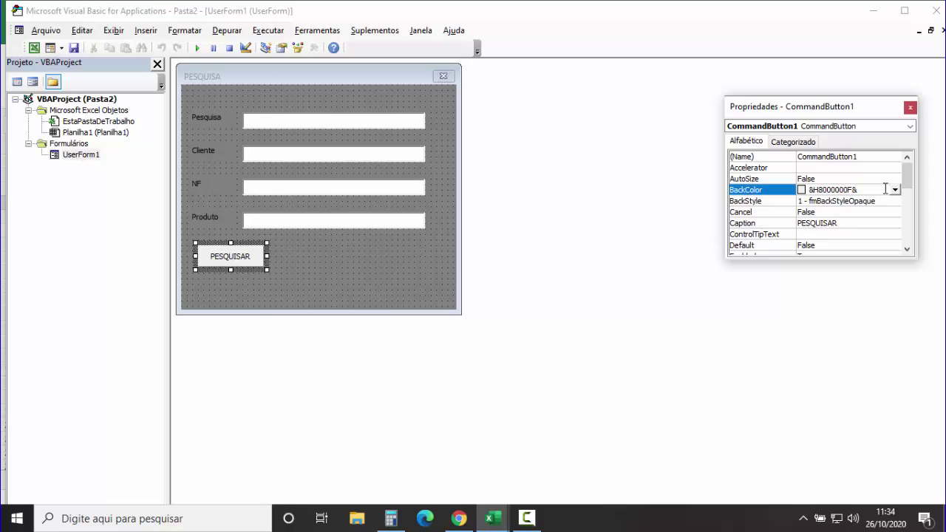
pyautogui.click(894, 190)
pyautogui.click(769, 205)
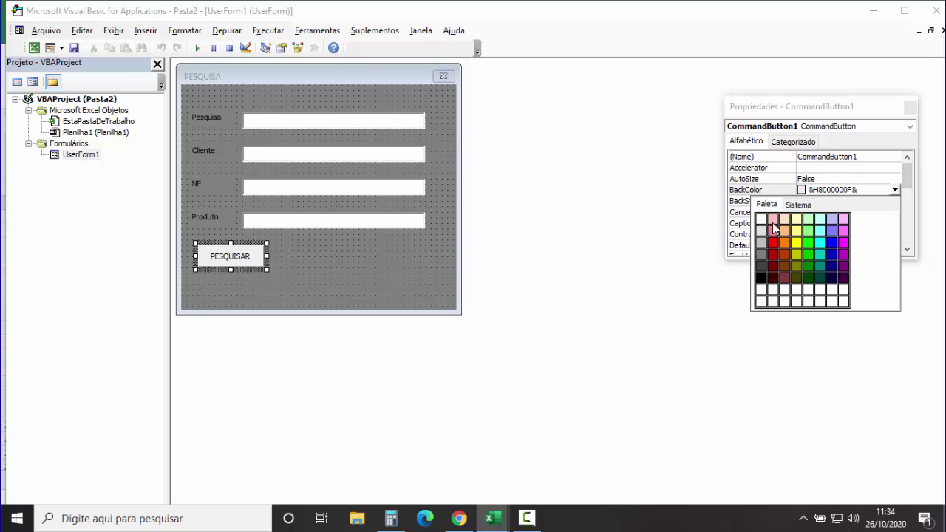
pyautogui.click(820, 245)
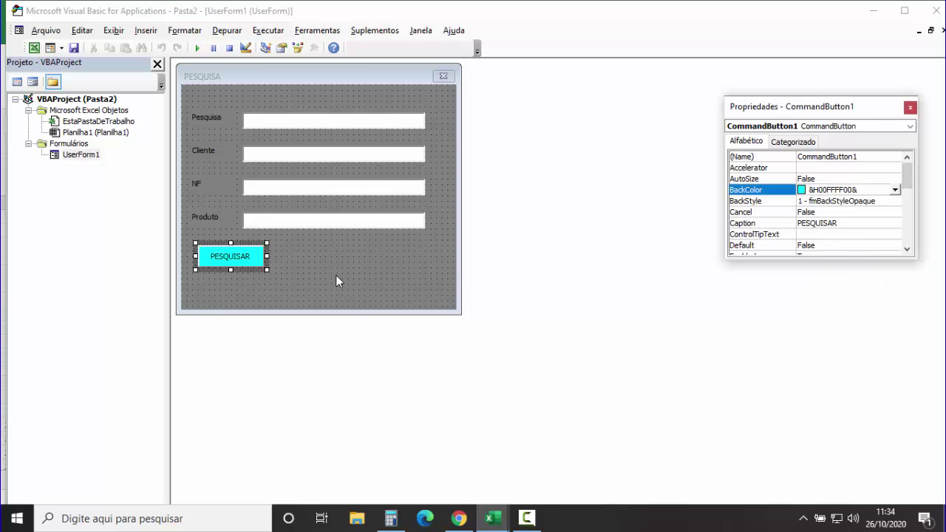
# Step: Narrow PESQUISAR, then paste a copy beside it captioned EDITAR with an orange background
pyautogui.click(266, 284)
pyautogui.click(259, 259)
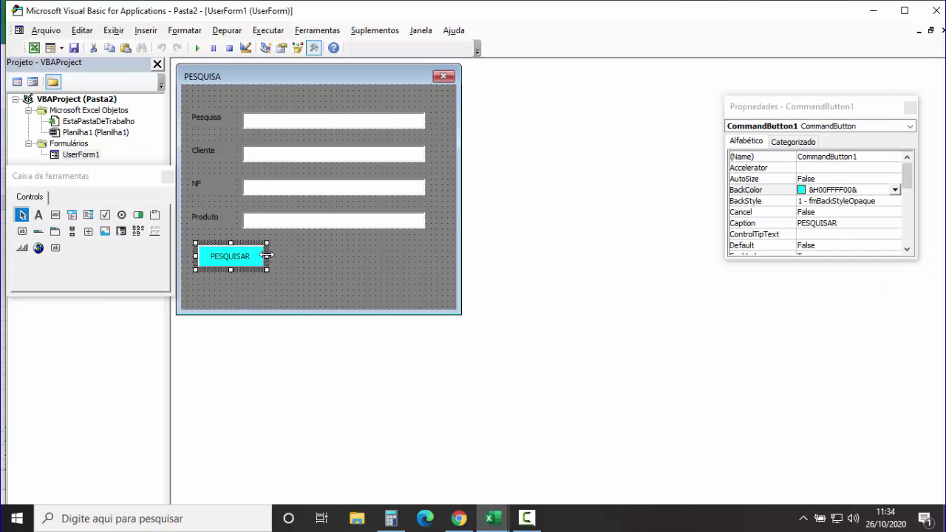
pyautogui.moveTo(263, 257); pyautogui.dragTo(258, 256)
pyautogui.click(260, 267)
pyautogui.click(254, 261)
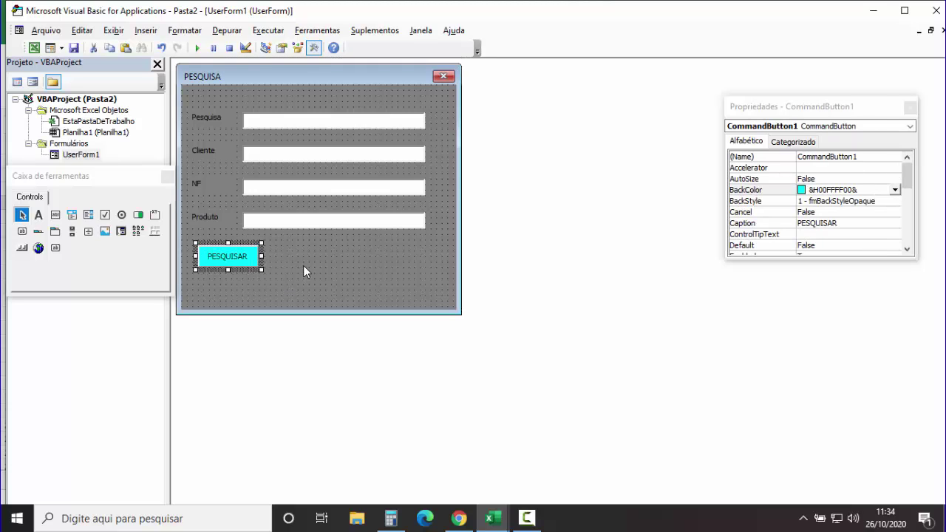
pyautogui.hotkey('ctrl', 'c')
pyautogui.hotkey('ctrl', 'v')
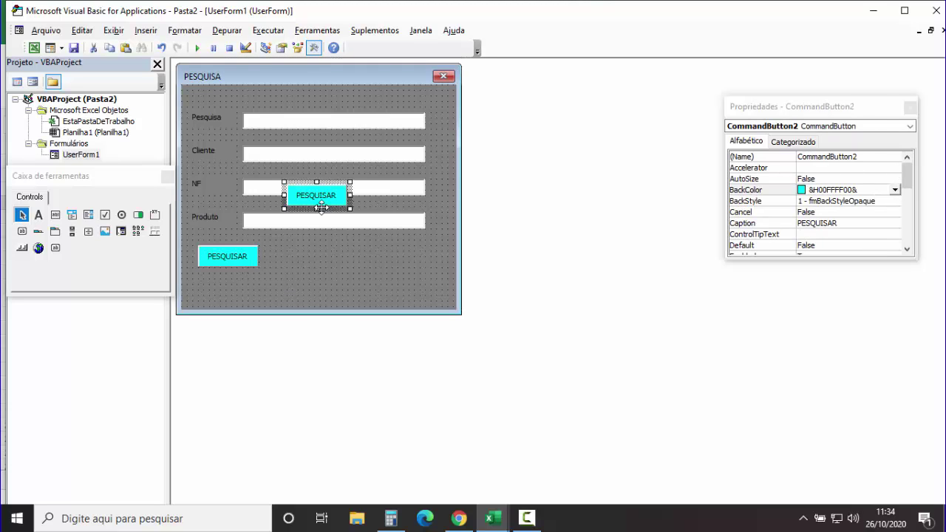
pyautogui.moveTo(316, 196); pyautogui.dragTo(305, 258)
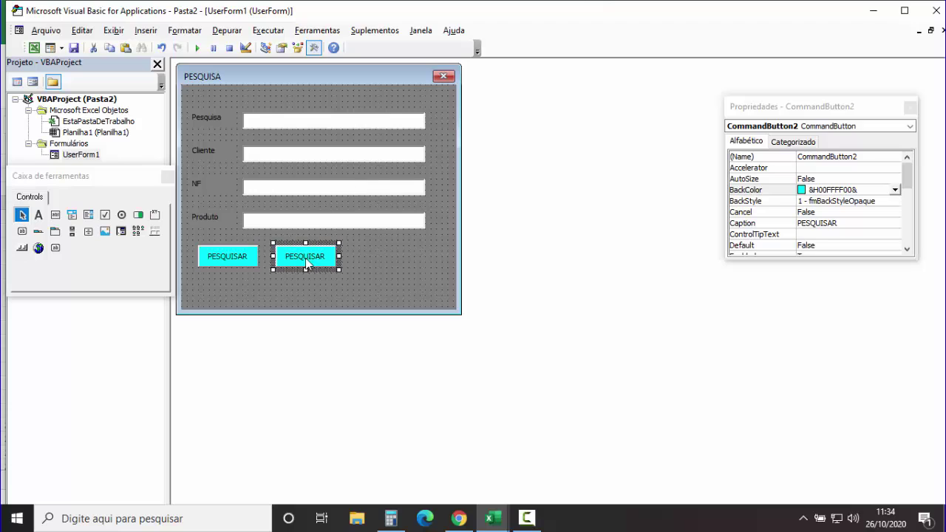
pyautogui.click(823, 225)
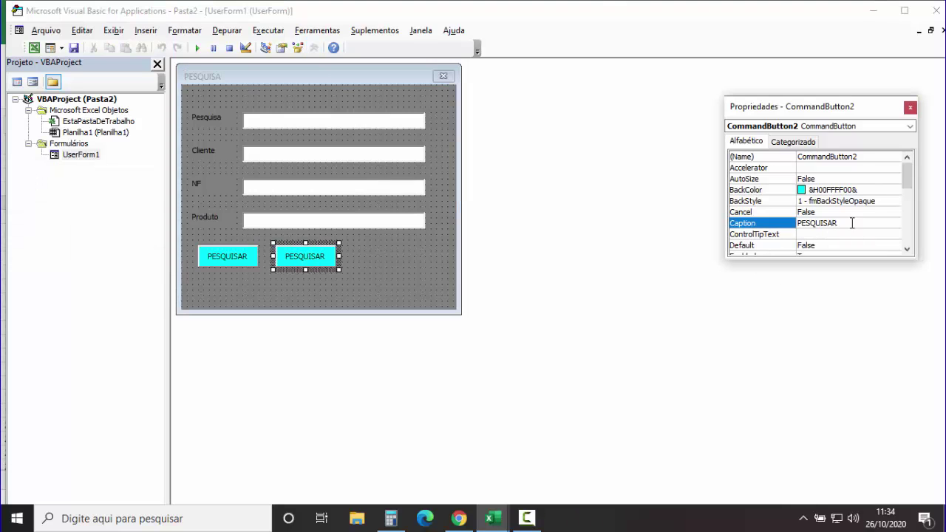
pyautogui.write('EDITA')
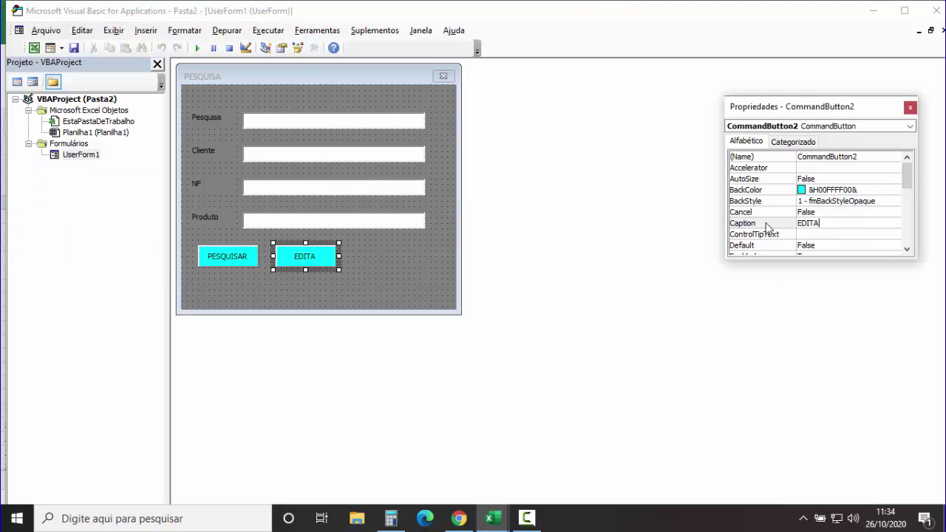
pyautogui.write('R')
pyautogui.click(753, 191)
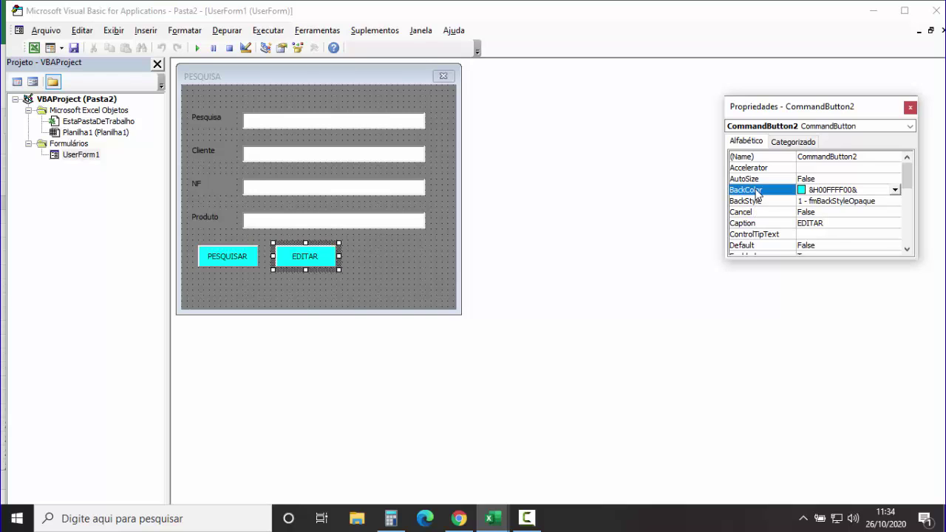
pyautogui.click(893, 192)
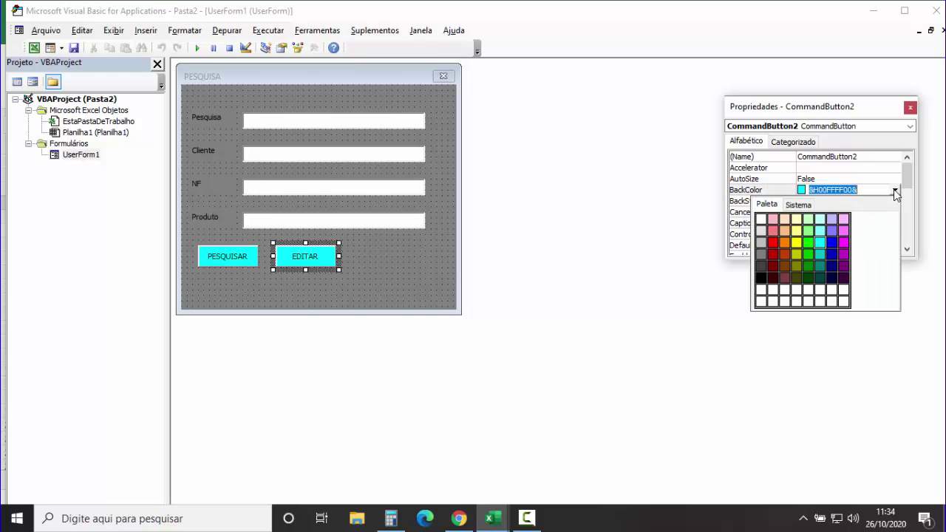
pyautogui.click(786, 242)
# Step: Paste a third copy right of EDITAR, captioned EXCLUIR with a red background
pyautogui.click(392, 257)
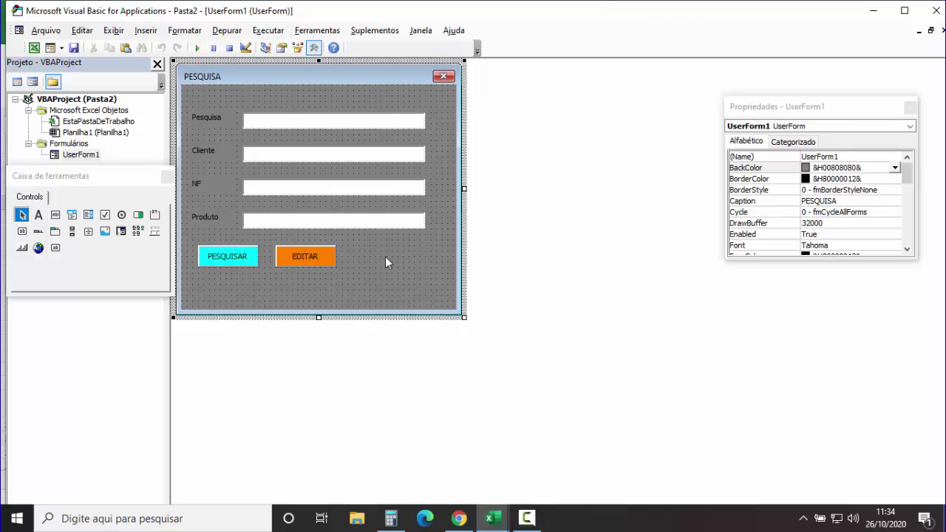
pyautogui.hotkey('ctrl', 'v')
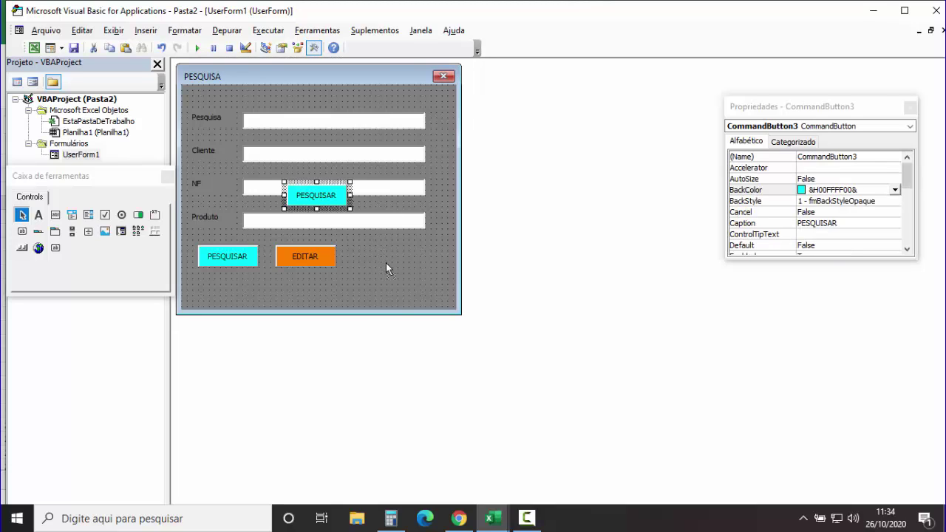
pyautogui.moveTo(316, 195); pyautogui.dragTo(396, 262)
pyautogui.click(393, 270)
pyautogui.click(379, 273)
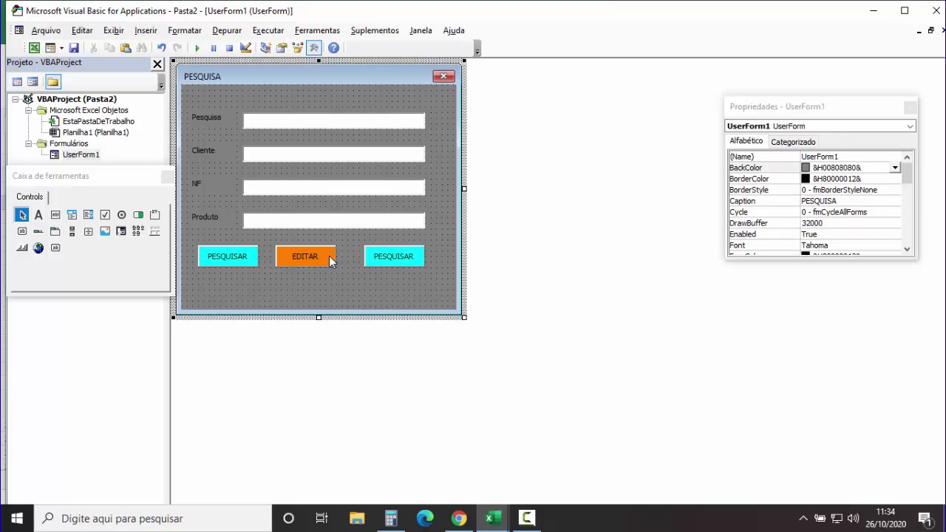
pyautogui.click(383, 267)
pyautogui.click(830, 225)
pyautogui.doubleClick(831, 225)
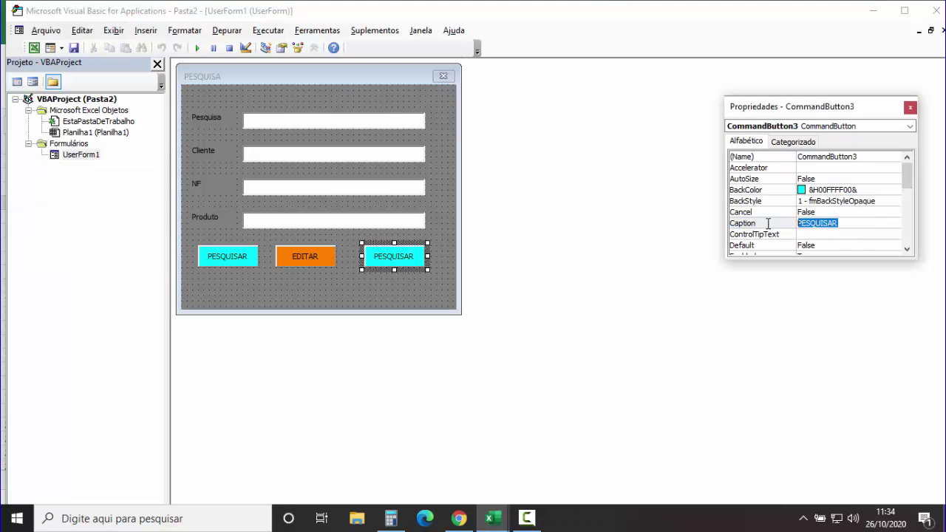
pyautogui.write('EXCLU')
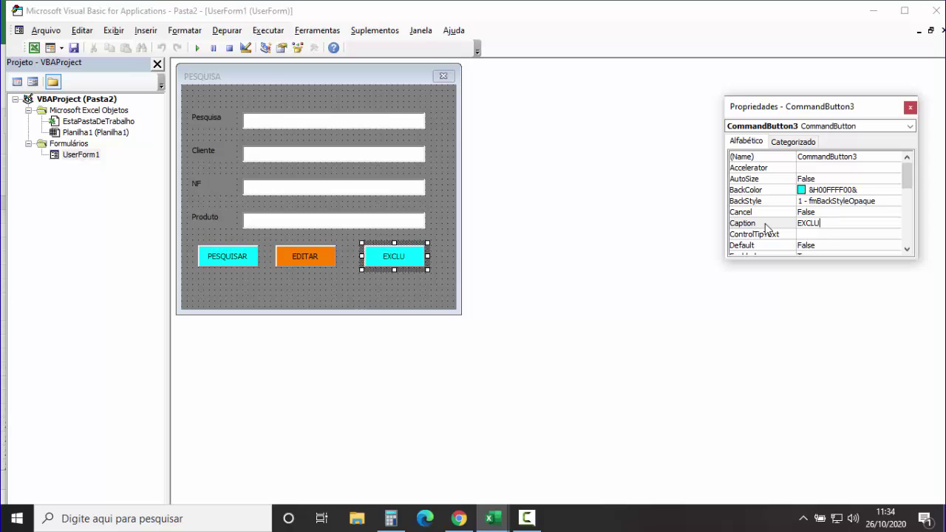
pyautogui.write('IR')
pyautogui.click(758, 192)
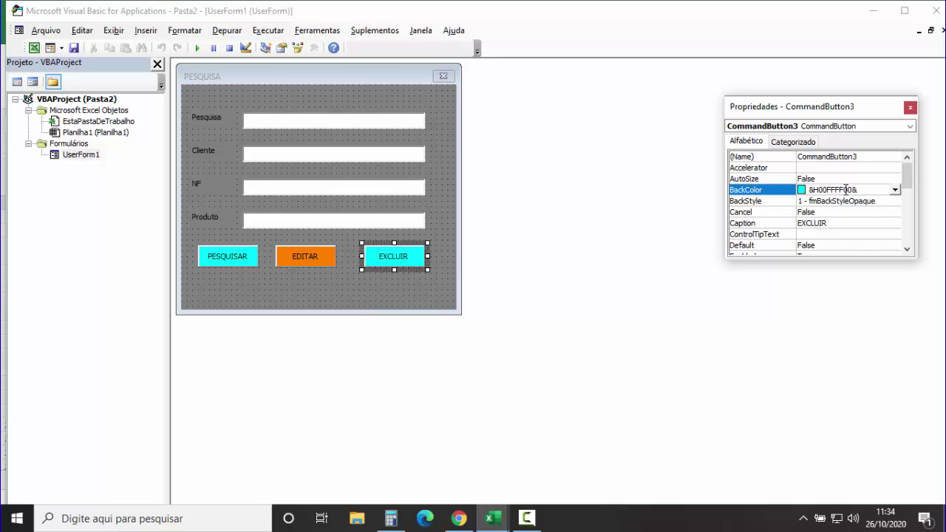
pyautogui.click(894, 190)
pyautogui.click(777, 241)
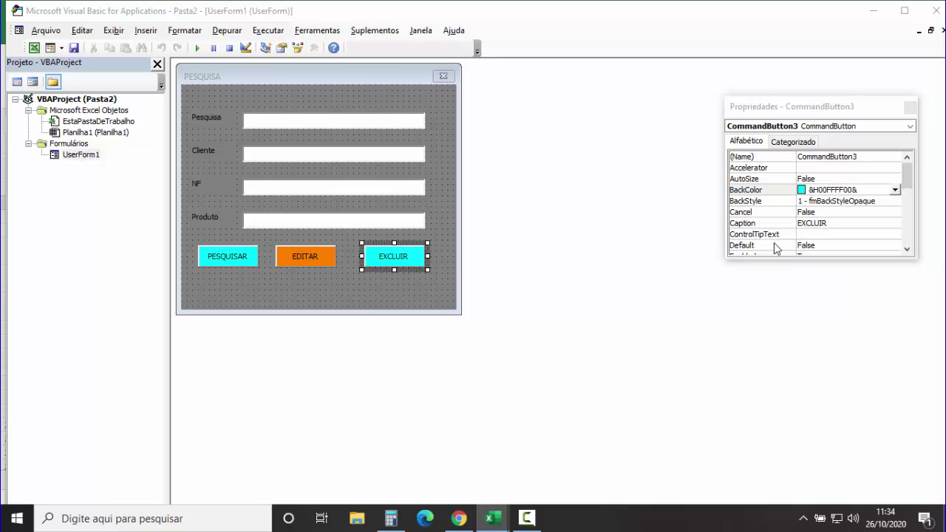
pyautogui.click(370, 293)
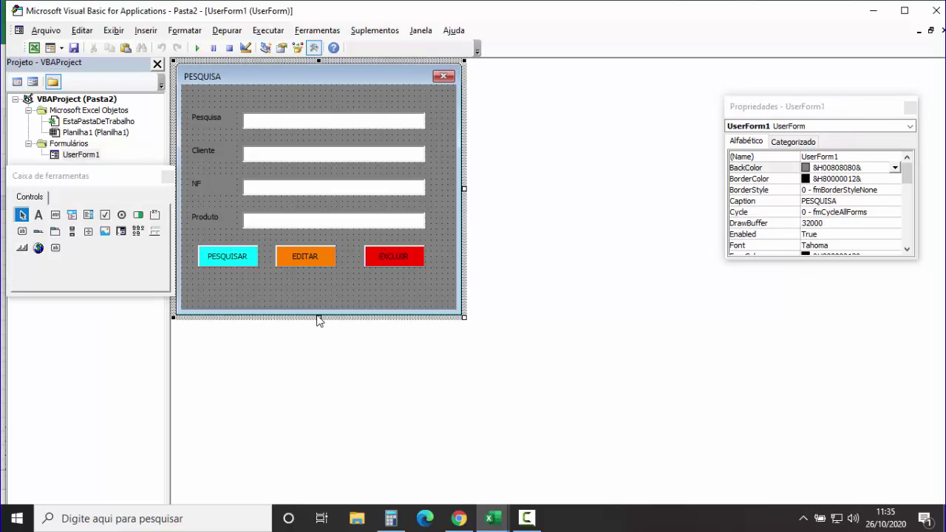
# Step: Shorten the form slightly and nudge EDITAR right so the three buttons are evenly spaced
pyautogui.moveTo(319, 313); pyautogui.dragTo(319, 303)
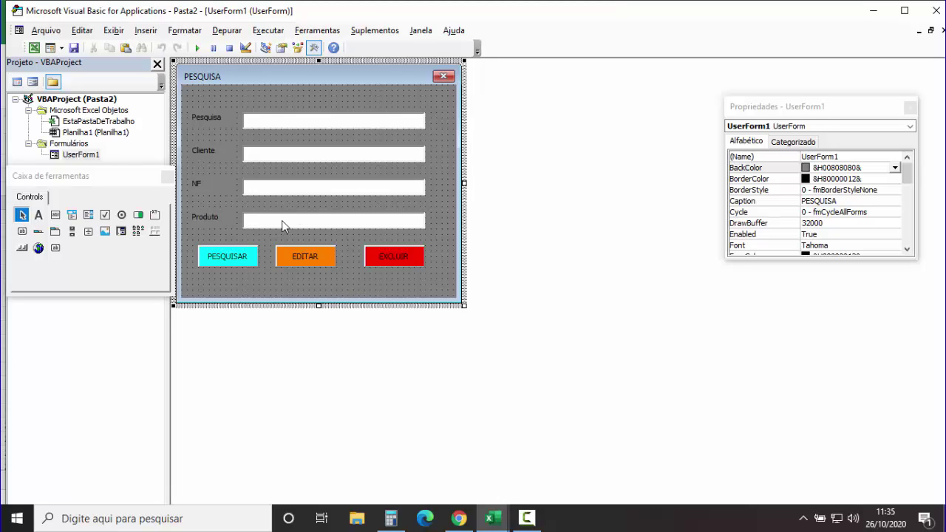
pyautogui.click(307, 260)
pyautogui.moveTo(306, 260); pyautogui.dragTo(313, 260)
pyautogui.click(315, 284)
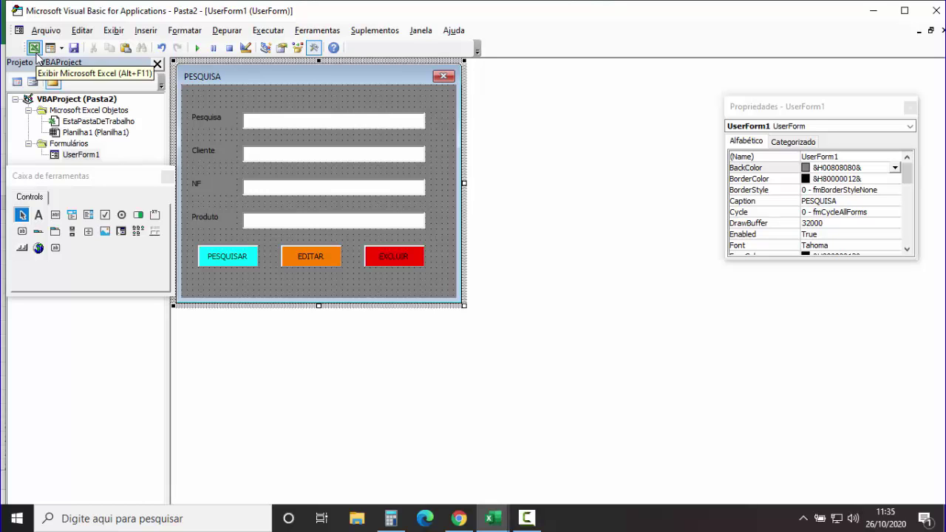
# Step: Save the workbook to Área de Trabalho as 'Aula', type Pasta de Trabalho Habilitada para Macro
pyautogui.click(34, 47)
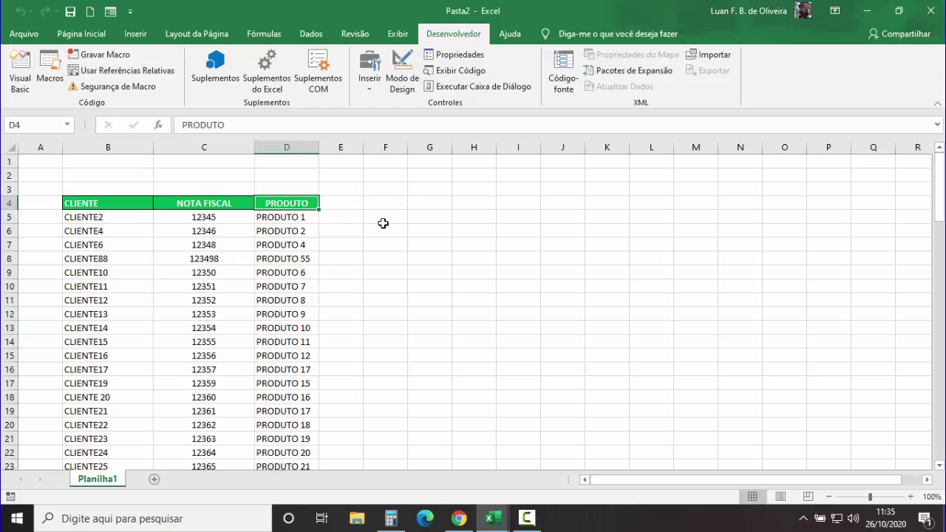
pyautogui.click(382, 232)
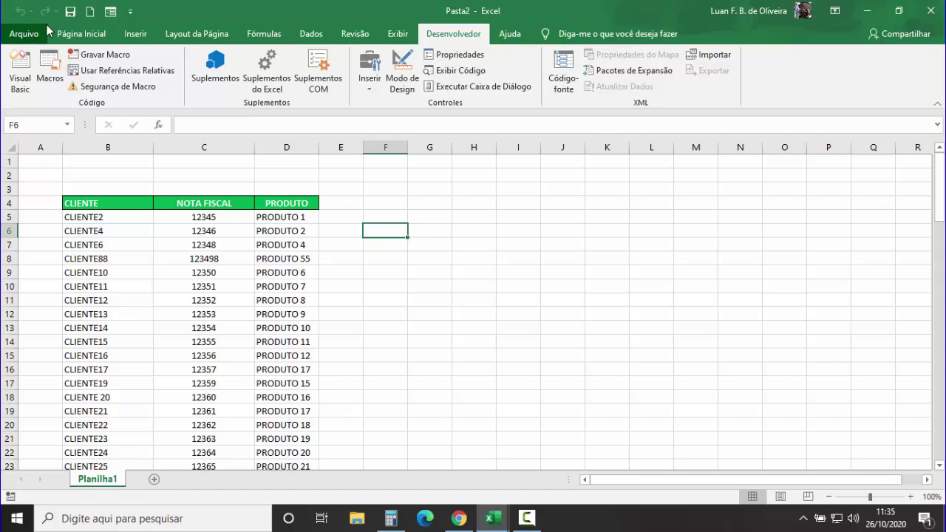
pyautogui.click(32, 38)
pyautogui.click(49, 223)
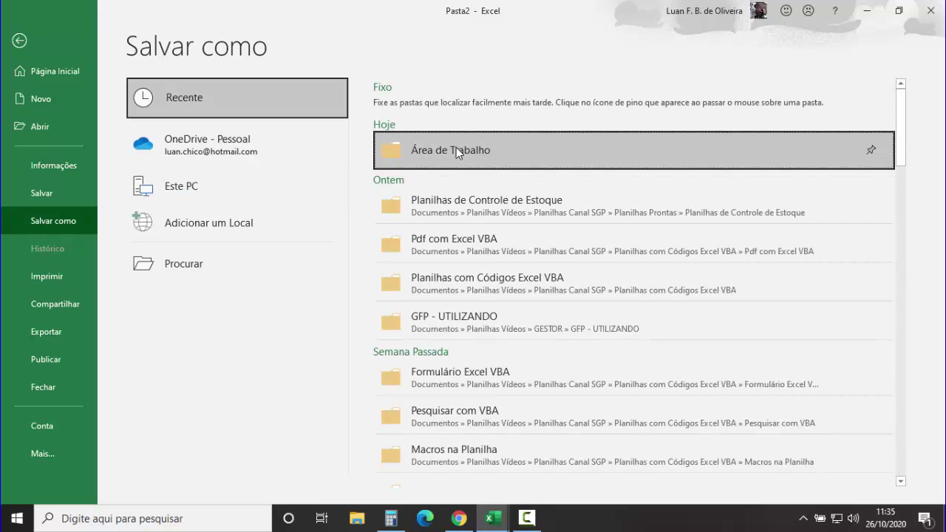
pyautogui.click(455, 147)
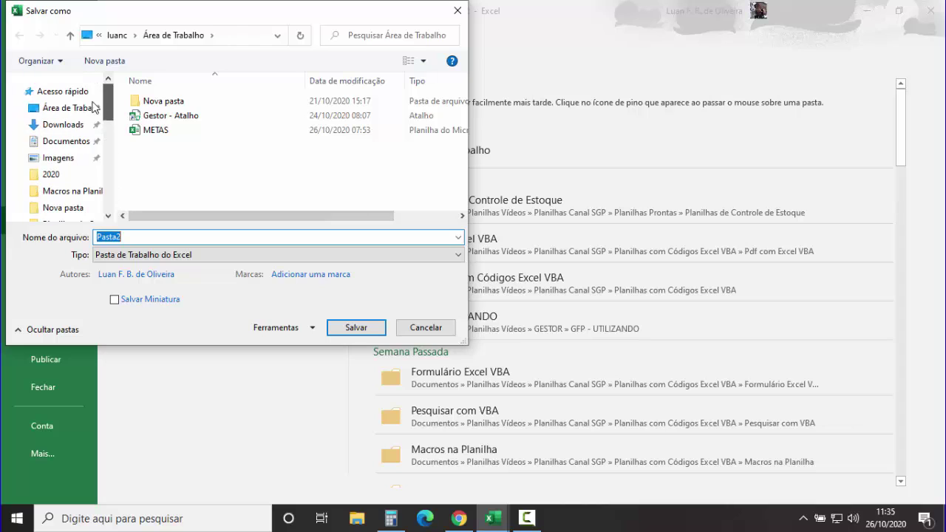
pyautogui.click(74, 115)
pyautogui.doubleClick(140, 239)
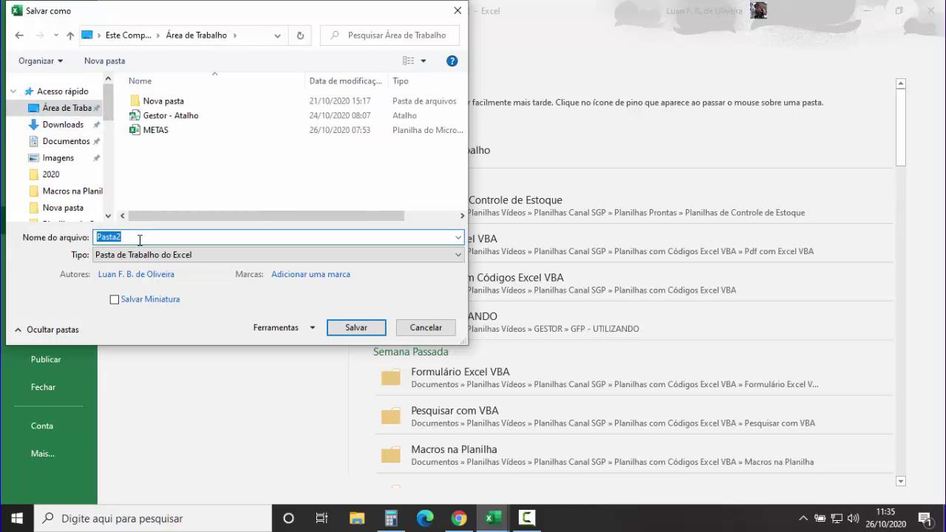
pyautogui.write('Aula')
pyautogui.click(185, 255)
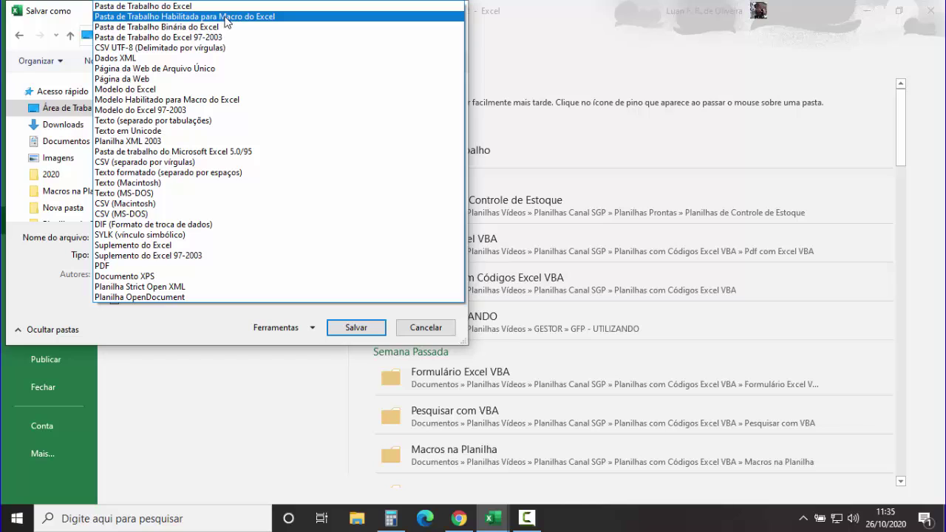
pyautogui.click(226, 16)
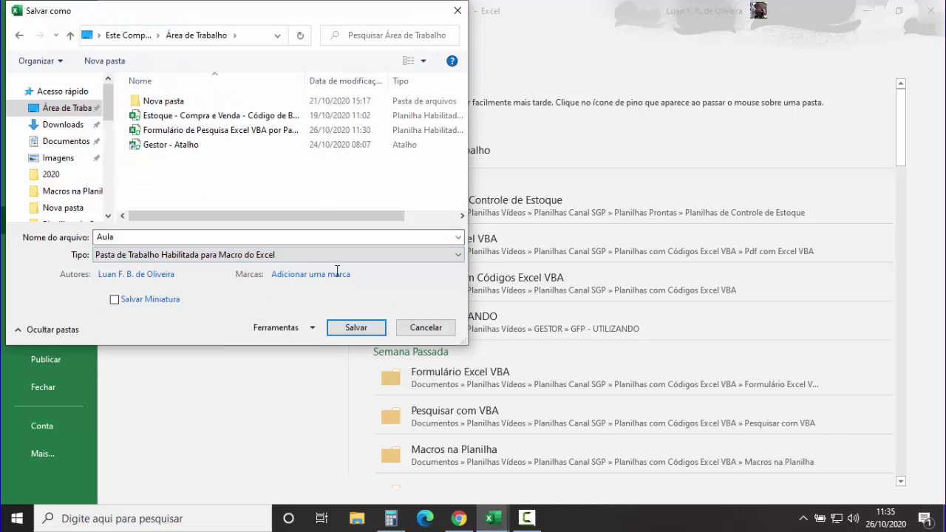
pyautogui.click(357, 326)
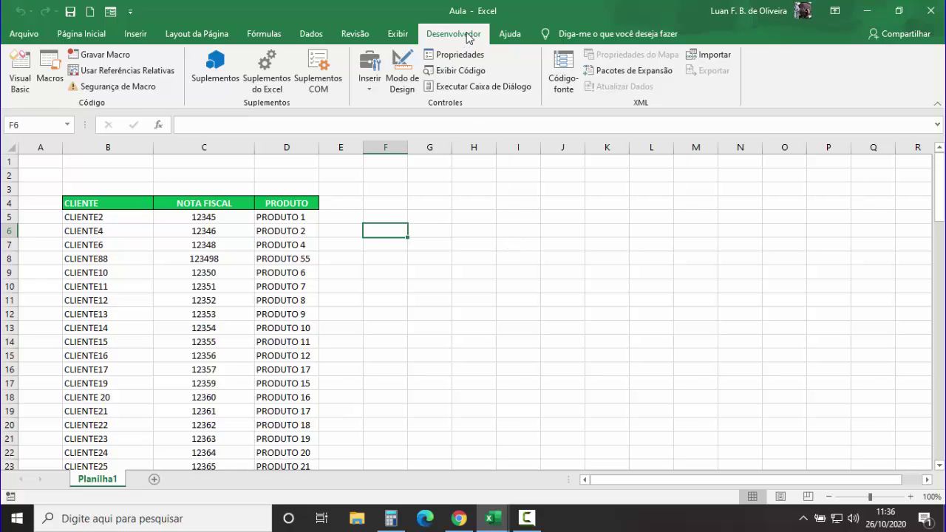
# Step: Draw a command button on Planilha1 beside the client table near F3
pyautogui.click(370, 88)
pyautogui.click(364, 161)
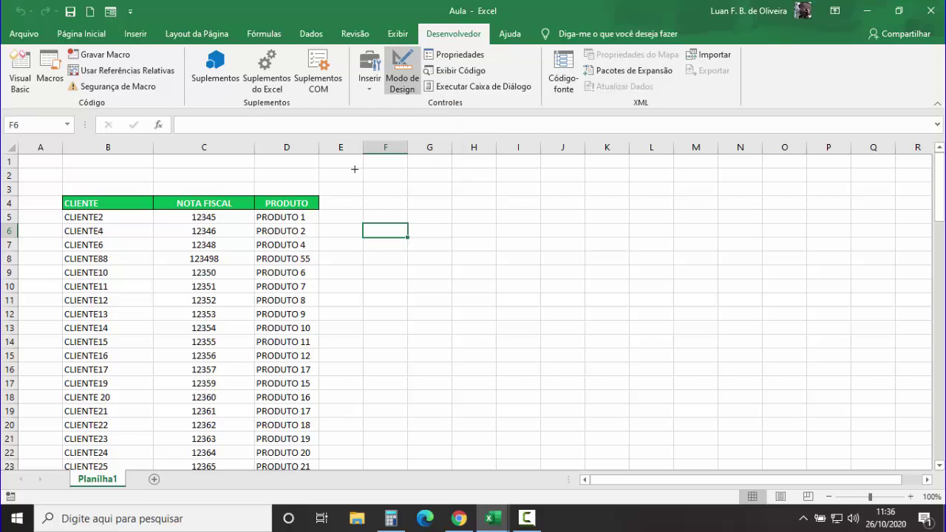
pyautogui.moveTo(354, 169); pyautogui.dragTo(448, 201)
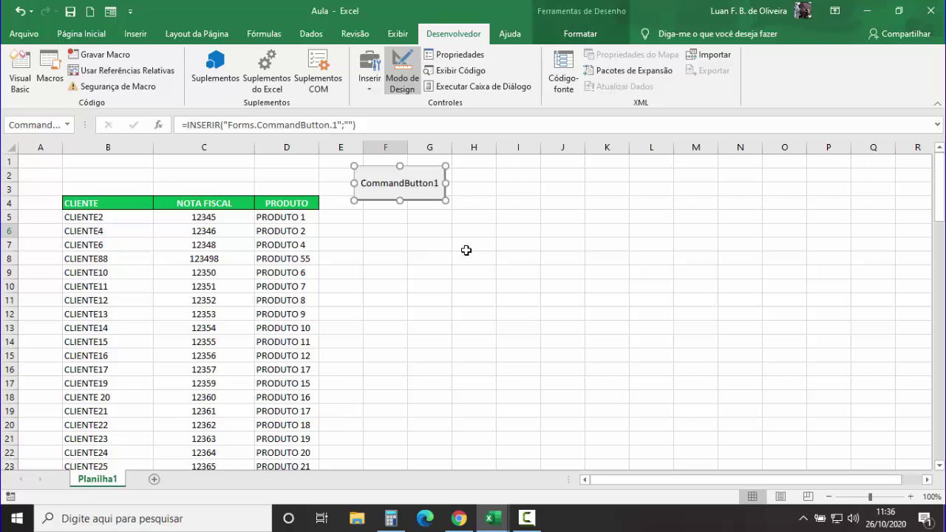
# Step: Set the button's Caption to FORMULÁRIO and its BackColor to light cyan from the palette
pyautogui.rightClick(415, 184)
pyautogui.click(460, 244)
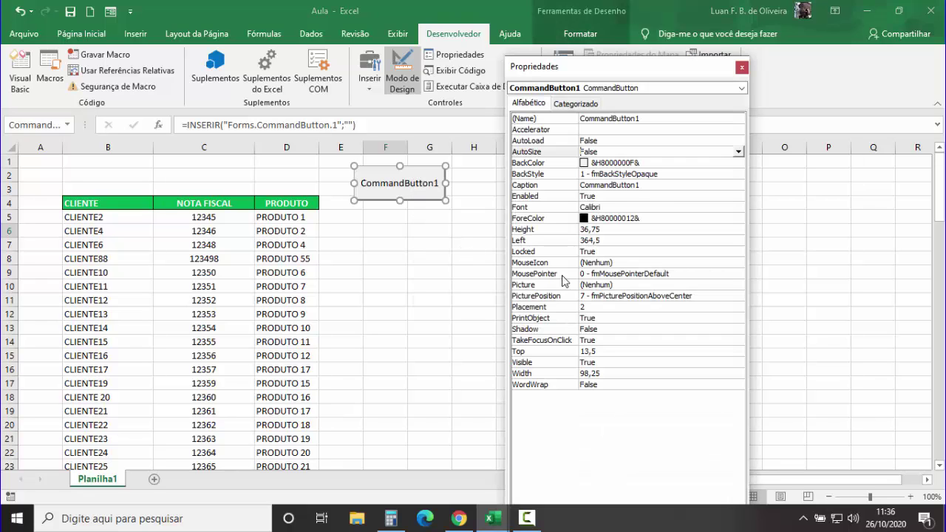
pyautogui.click(603, 188)
pyautogui.moveTo(659, 186); pyautogui.dragTo(529, 186)
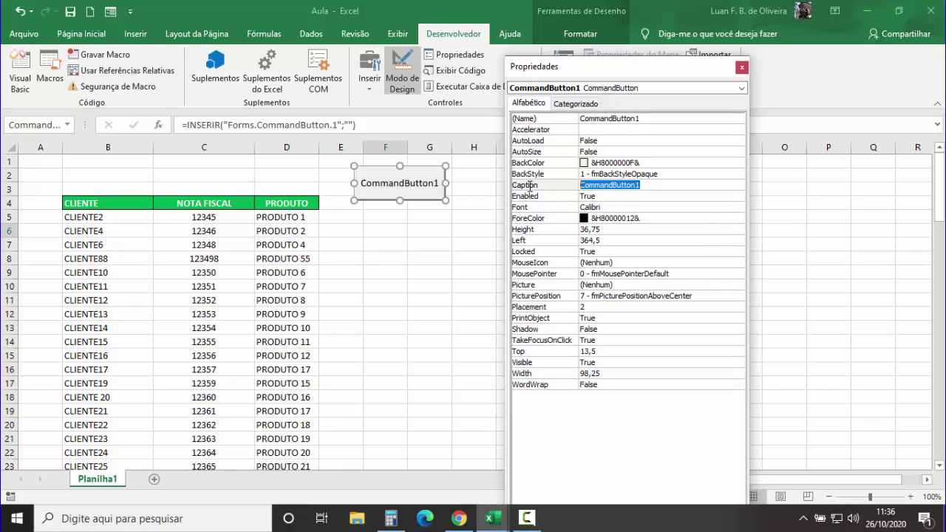
pyautogui.write('FORMUL')
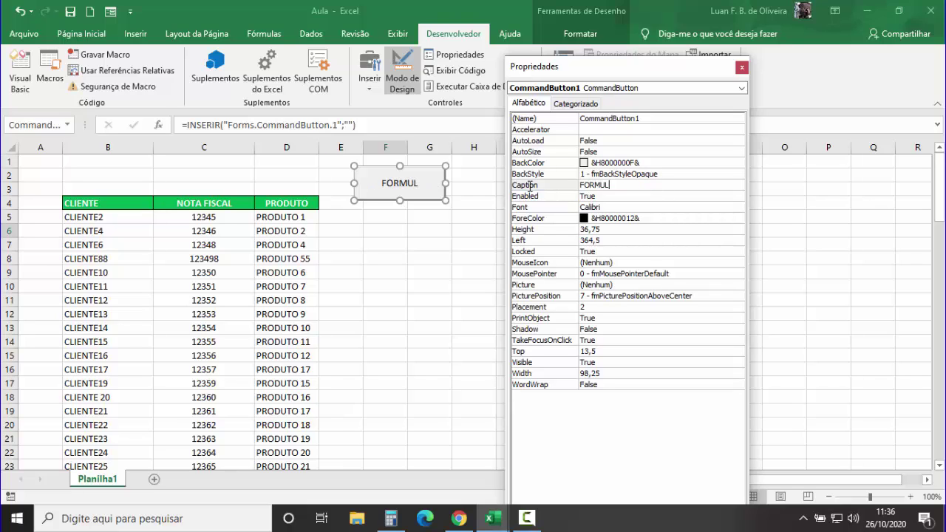
pyautogui.write('ÁRIO')
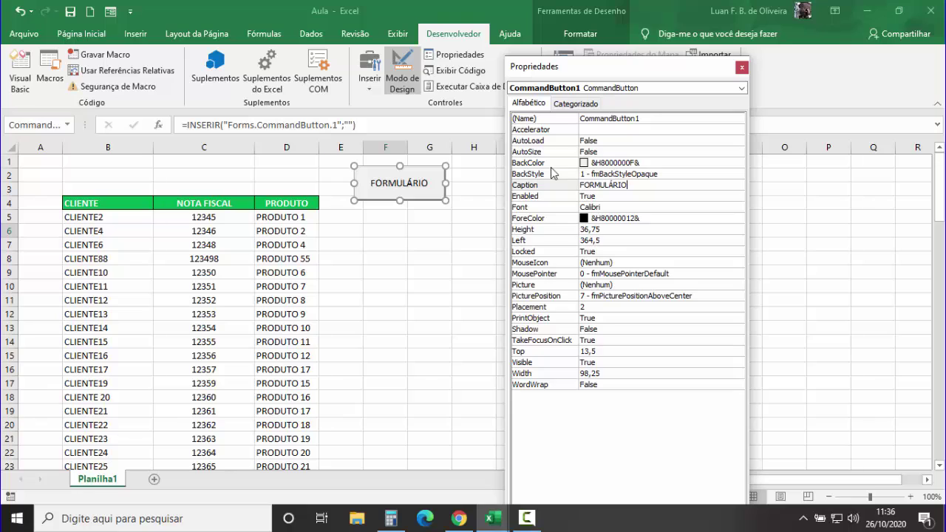
pyautogui.click(554, 163)
pyautogui.click(738, 162)
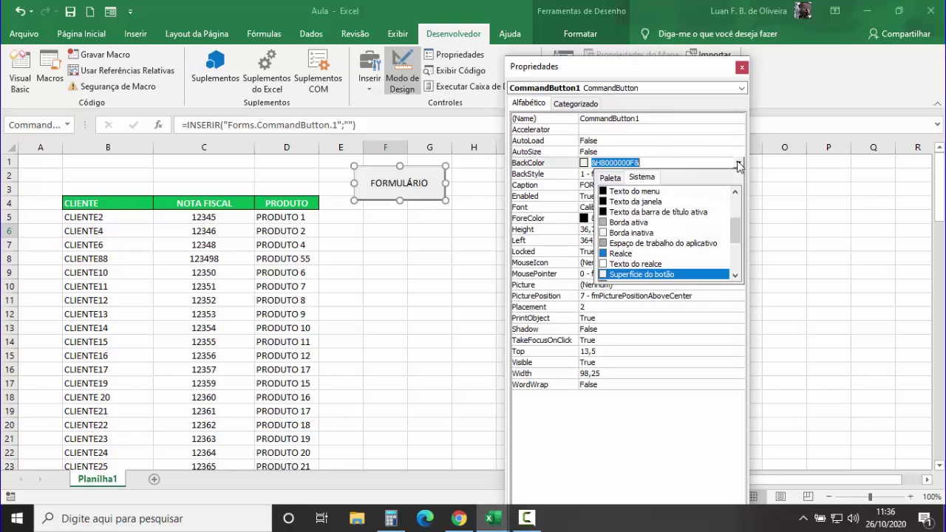
pyautogui.click(612, 177)
pyautogui.click(659, 212)
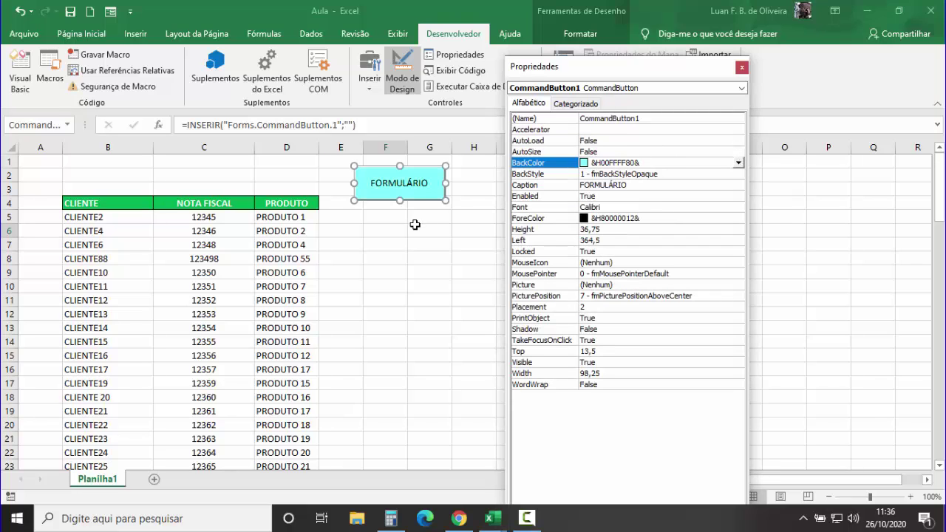
pyautogui.click(741, 67)
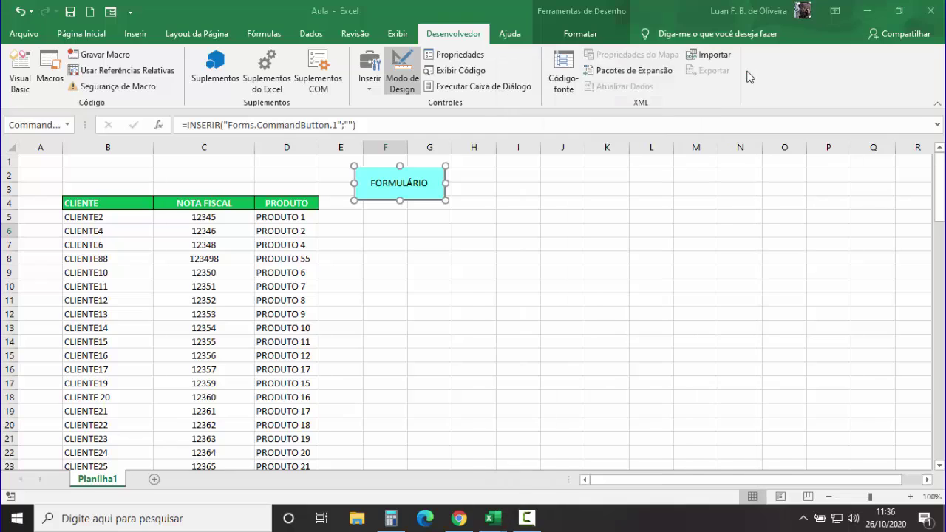
# Step: Add UserForm1.Show to CommandButton1_Click and return to the Excel worksheet
pyautogui.doubleClick(401, 184)
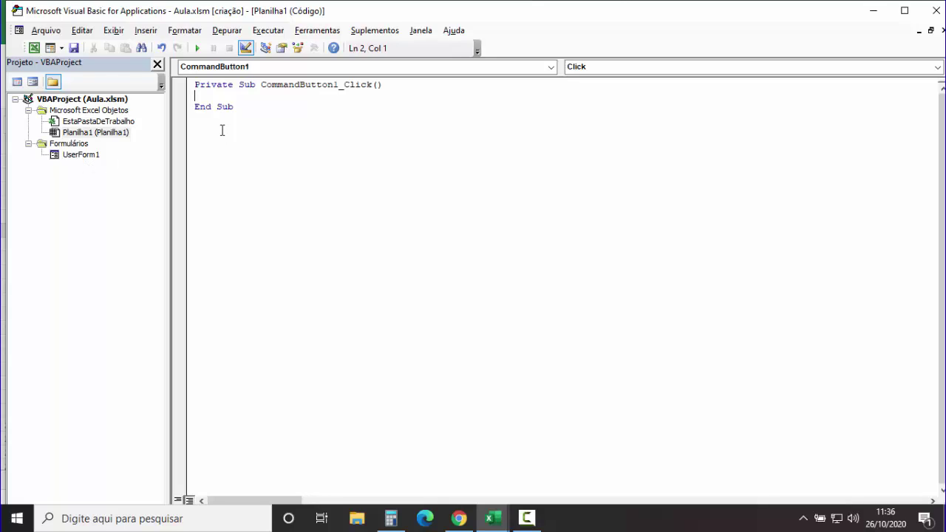
pyautogui.press('Return')
pyautogui.write('Userform1')
pyautogui.write('.')
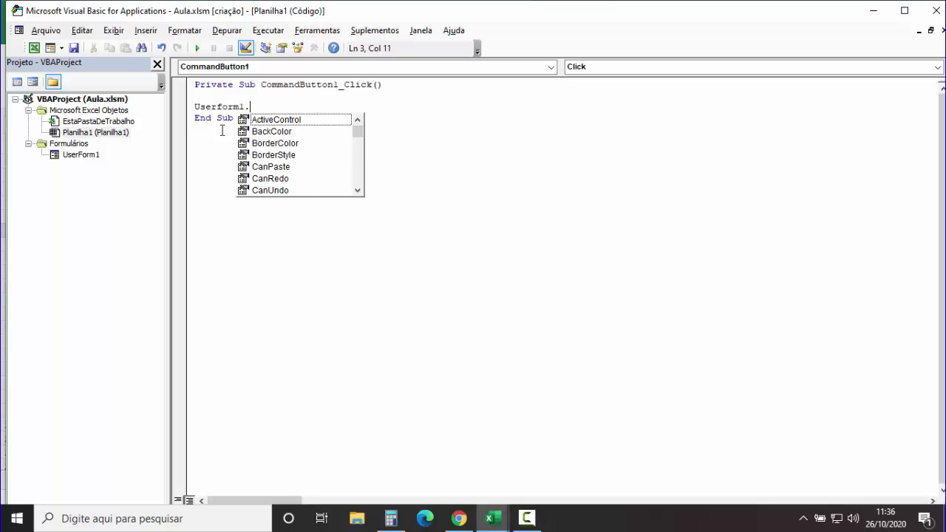
pyautogui.write('sho')
pyautogui.press('Return')
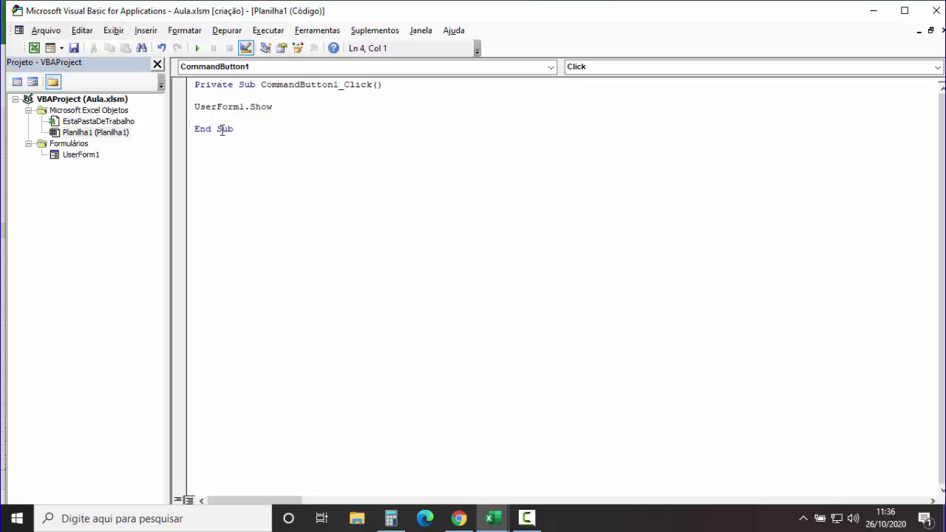
pyautogui.click(34, 48)
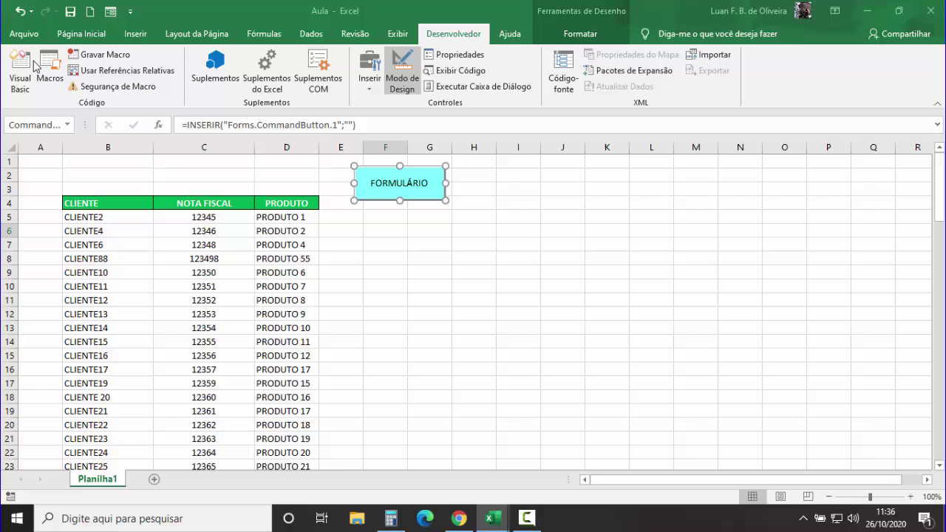
# Step: Exit design mode, test FORMULÁRIO opening the PESQUISA form, close it, and reopen the VBA editor
pyautogui.click(402, 80)
pyautogui.click(410, 190)
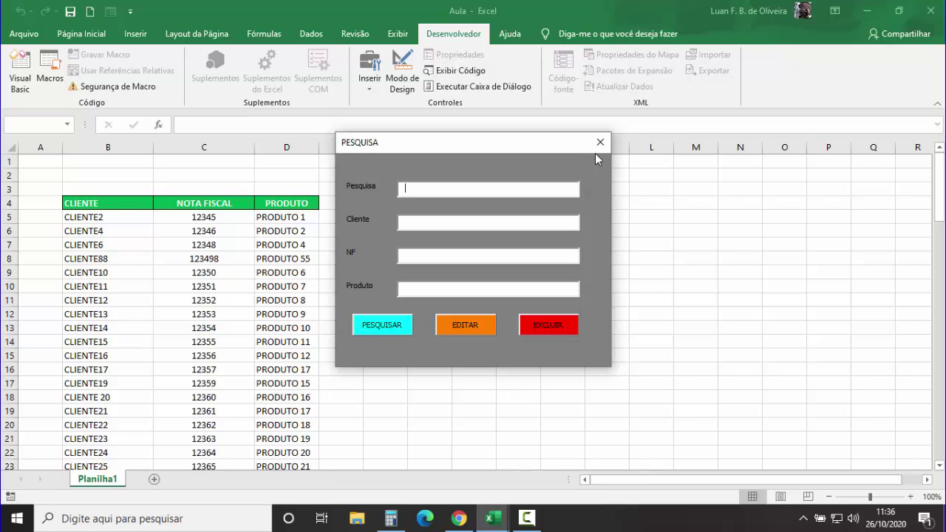
pyautogui.click(382, 332)
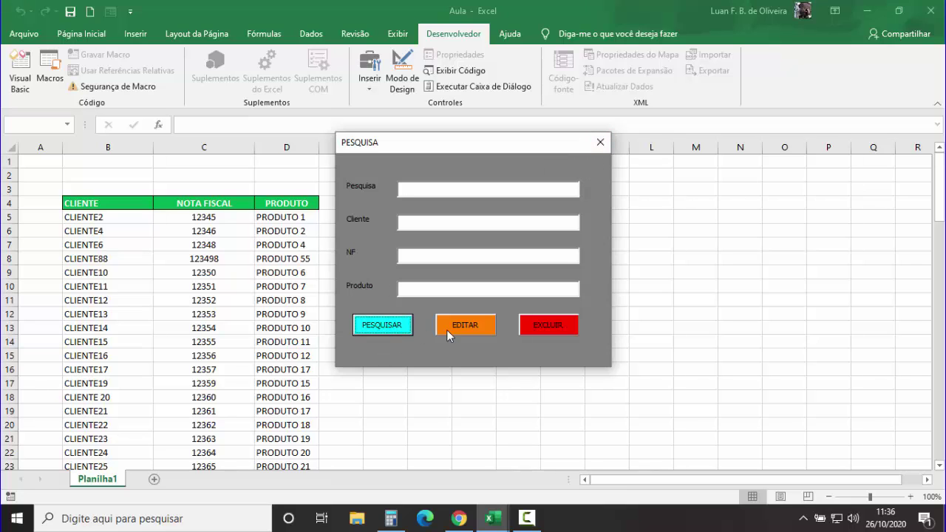
pyautogui.click(600, 149)
pyautogui.click(28, 87)
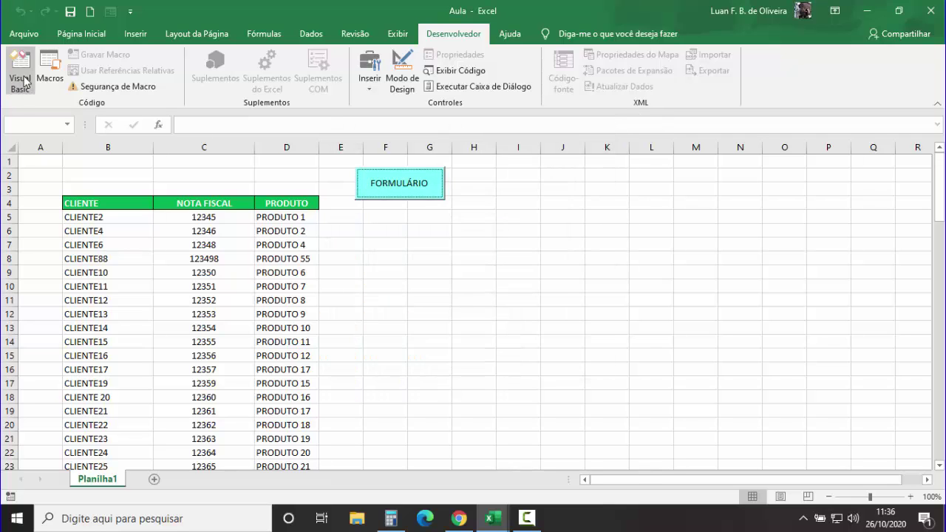
# Step: Open the PESQUISAR button's click procedure and add On Error GoTo Erro
pyautogui.moveTo(126, 176); pyautogui.dragTo(116, 271)
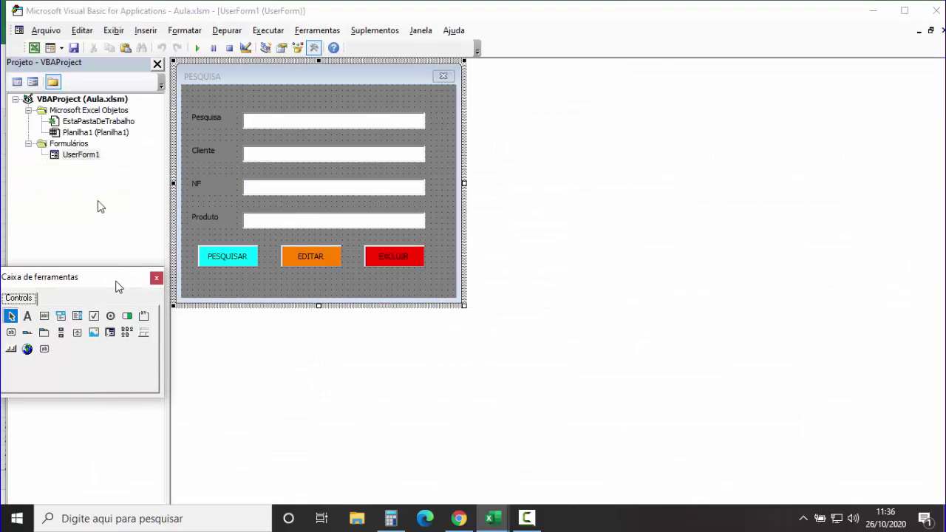
pyautogui.doubleClick(83, 154)
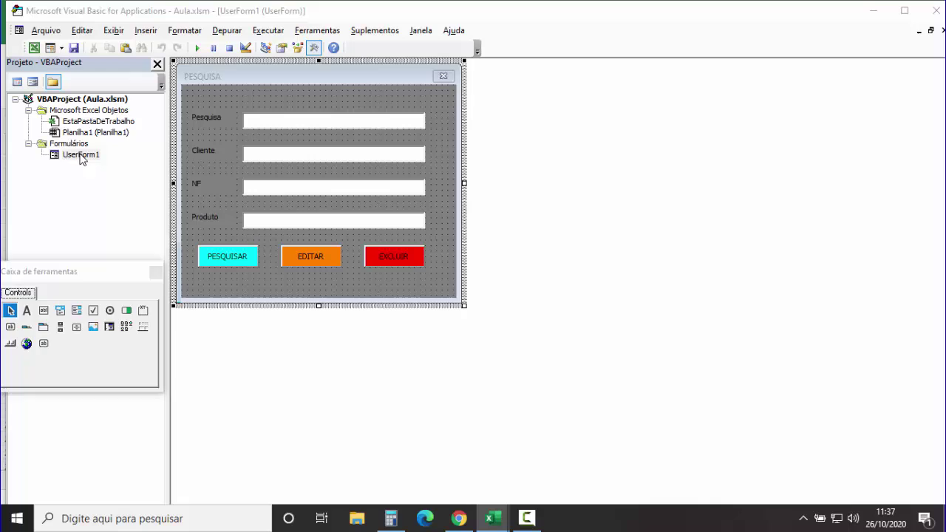
pyautogui.doubleClick(229, 259)
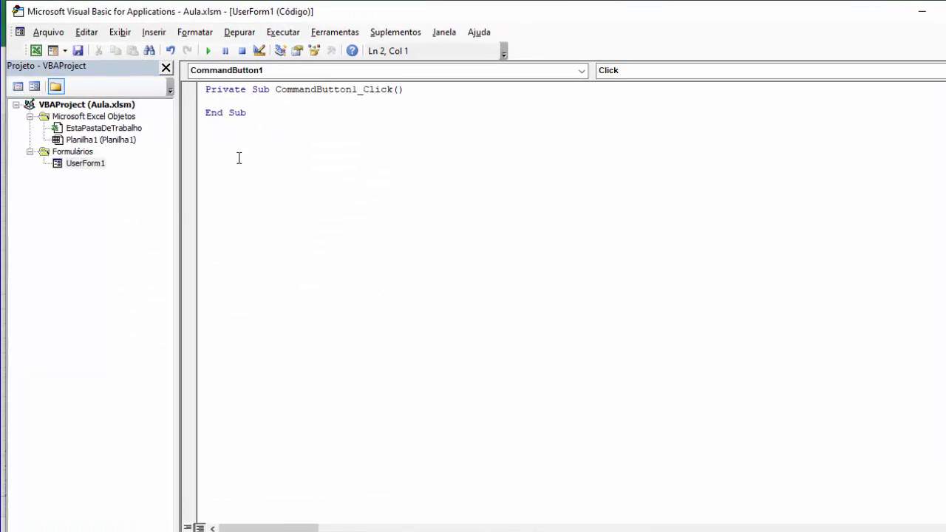
pyautogui.press('Return')
pyautogui.press('Return')
pyautogui.press('Return')
pyautogui.click(260, 136)
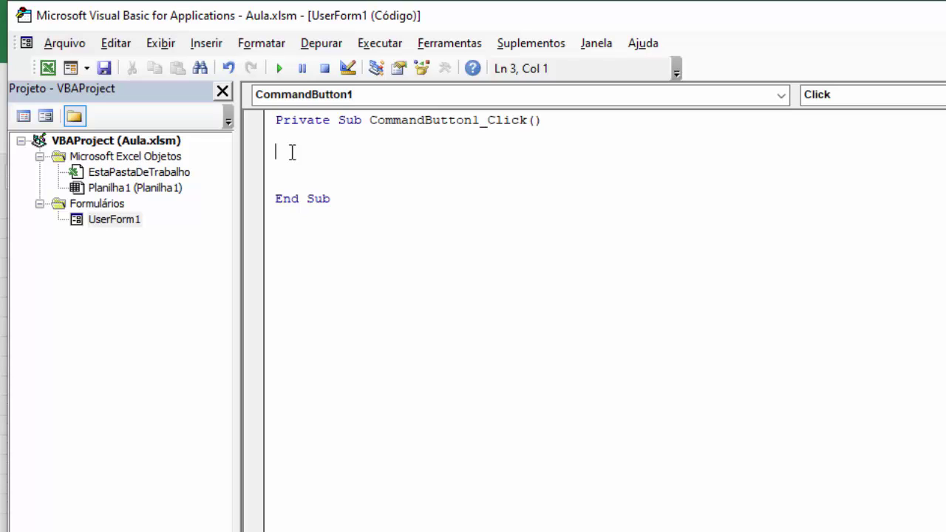
pyautogui.write('On errr')
pyautogui.press('BackSpace')
pyautogui.write('orr')
pyautogui.write('got')
pyautogui.write('o erro')
pyautogui.press('Return')
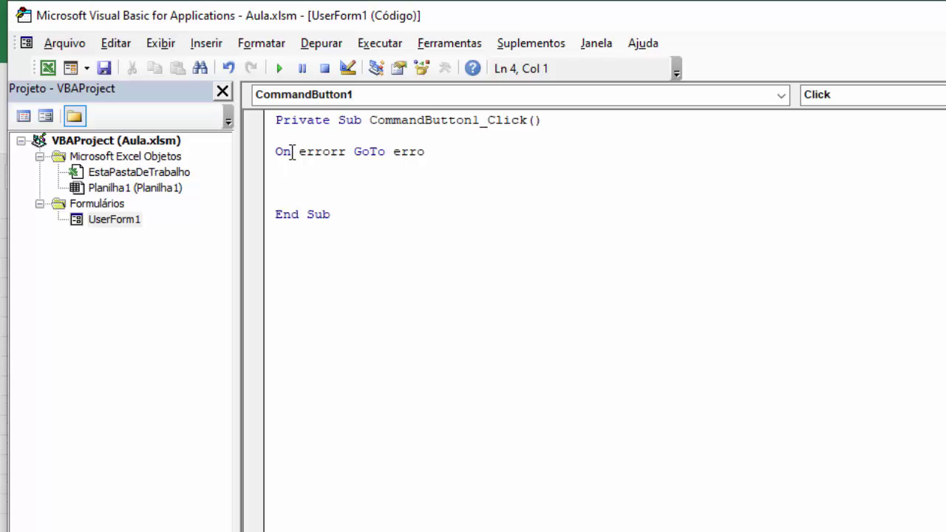
# Step: Fix the typo and add Exit Sub, the Erro: label and MsgBox "Erro!", vbCritical, "ERRO"
pyautogui.click(346, 151)
pyautogui.press('BackSpace')
pyautogui.click(374, 260)
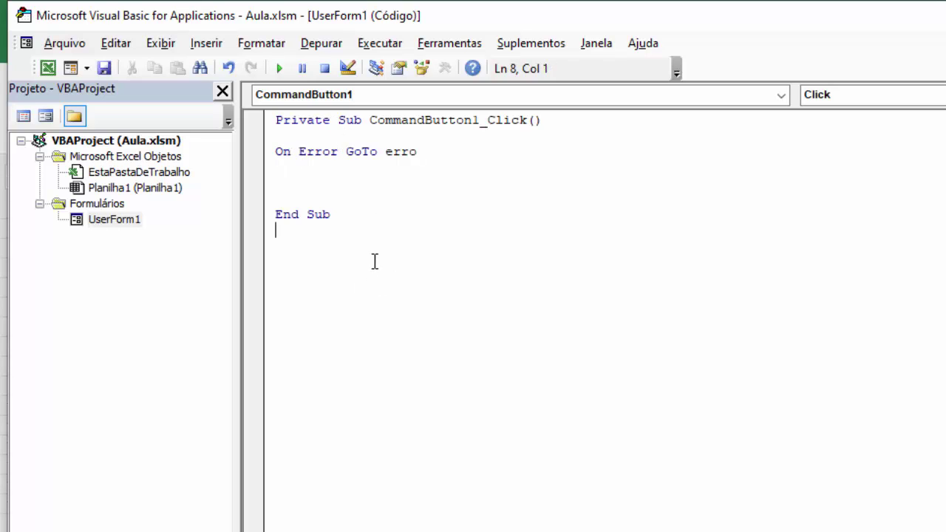
pyautogui.click(315, 194)
pyautogui.write('xit Su')
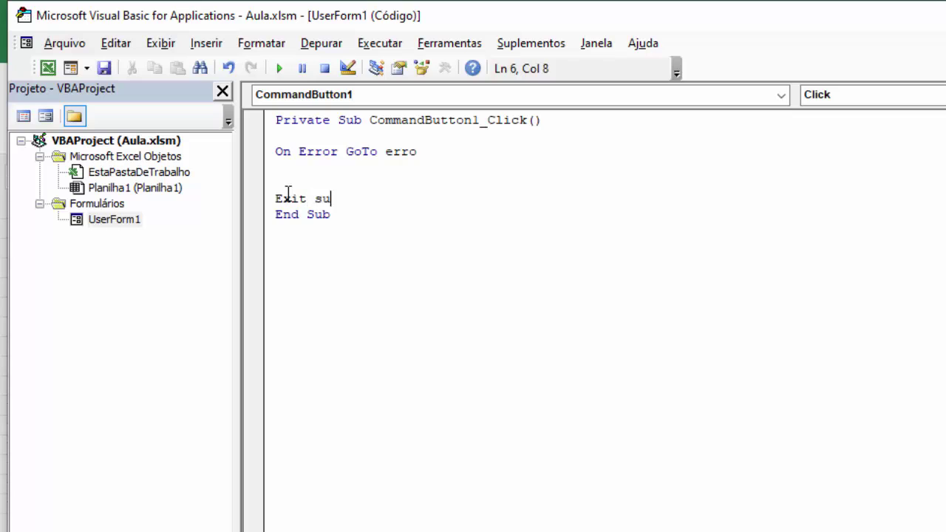
pyautogui.write('b')
pyautogui.press('Return')
pyautogui.write('Erro:')
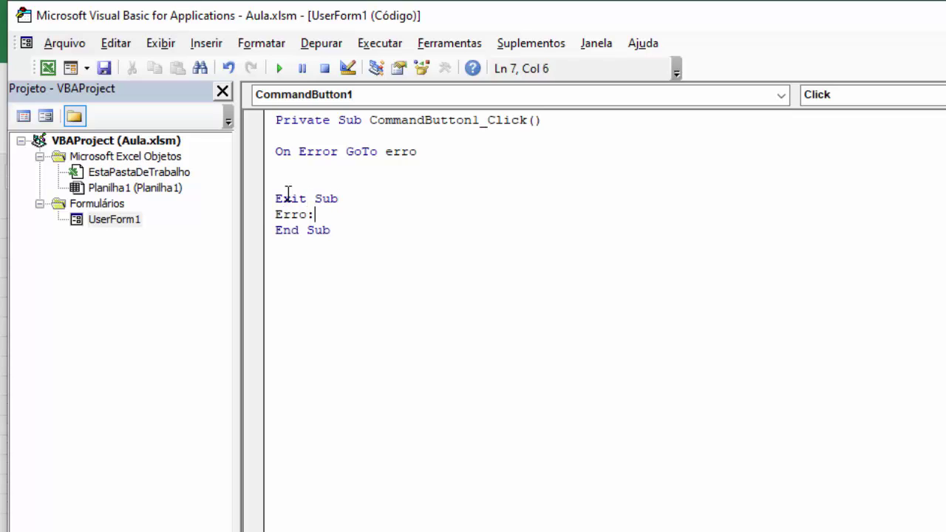
pyautogui.press('Return')
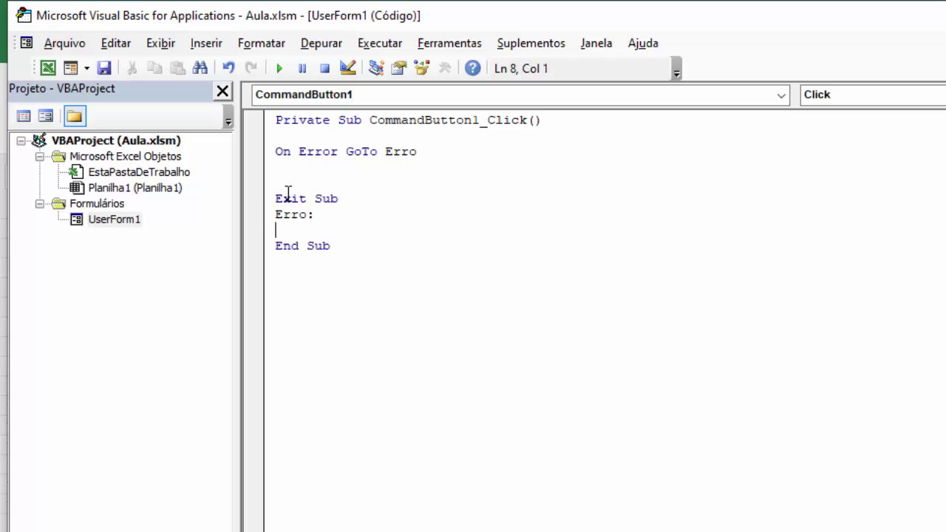
pyautogui.write('Msgbox ')
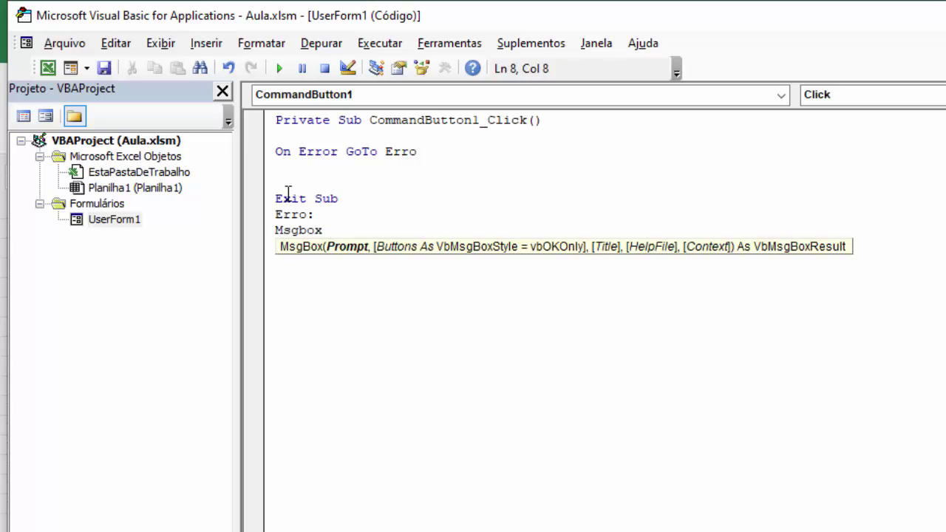
pyautogui.write('"Erro')
pyautogui.write('!"')
pyautogui.write(',vbc ')
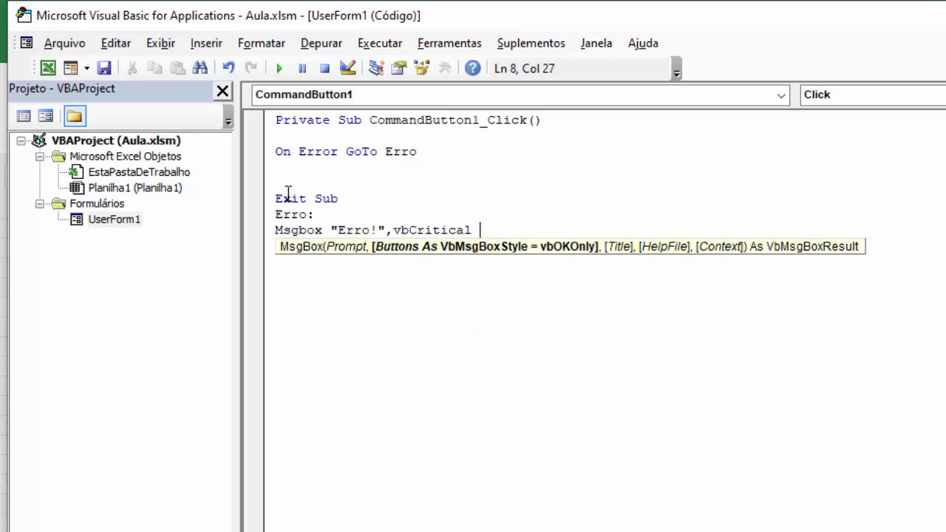
pyautogui.write(', ')
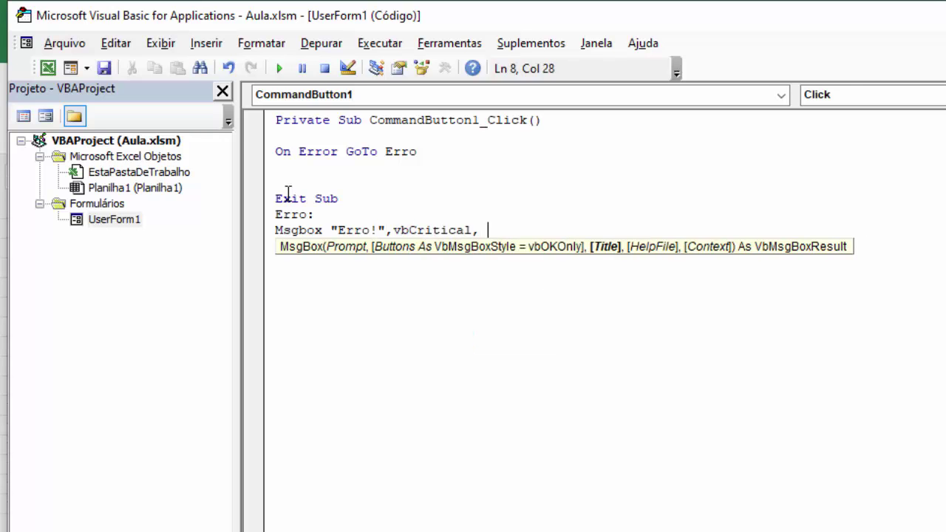
pyautogui.write('ERRO')
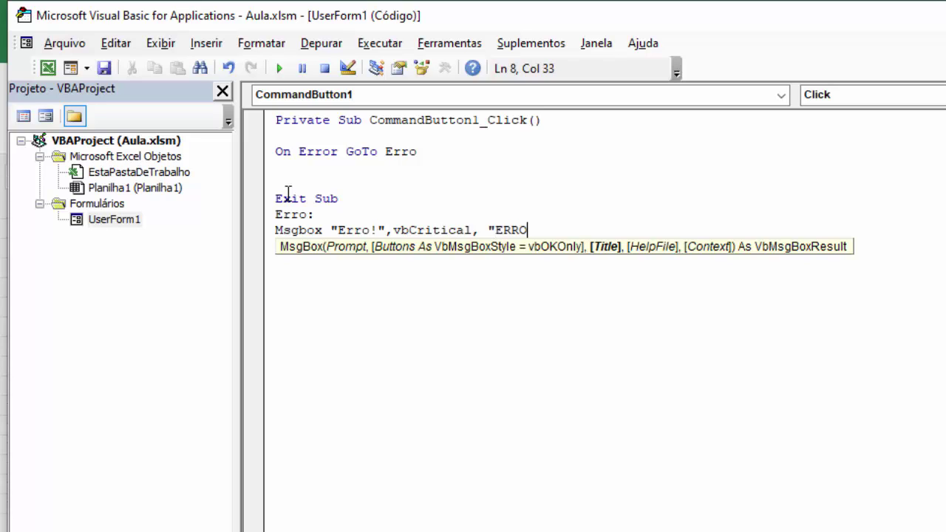
pyautogui.write('"')
pyautogui.press('Return')
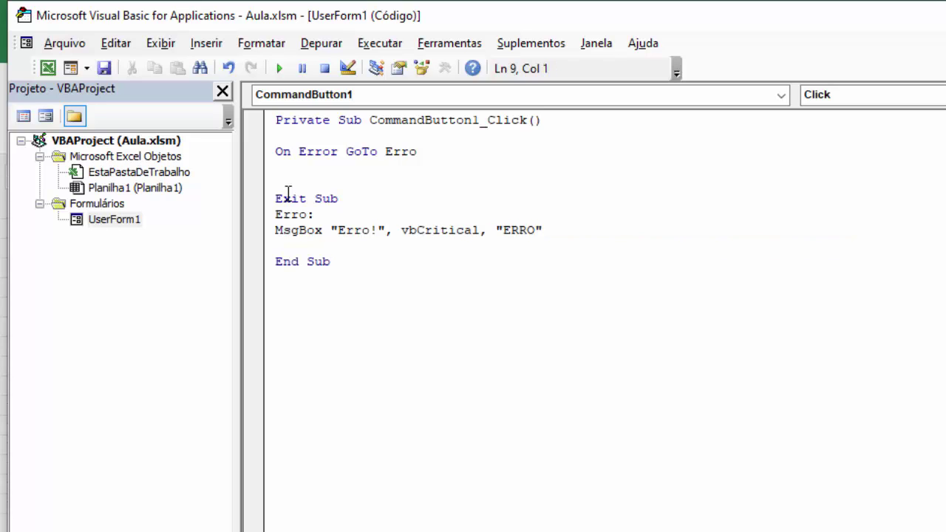
# Step: Insert a blank line after On Error GoTo for the search code and review the handler lines
pyautogui.click(295, 169)
pyautogui.press('Return')
pyautogui.press('Return')
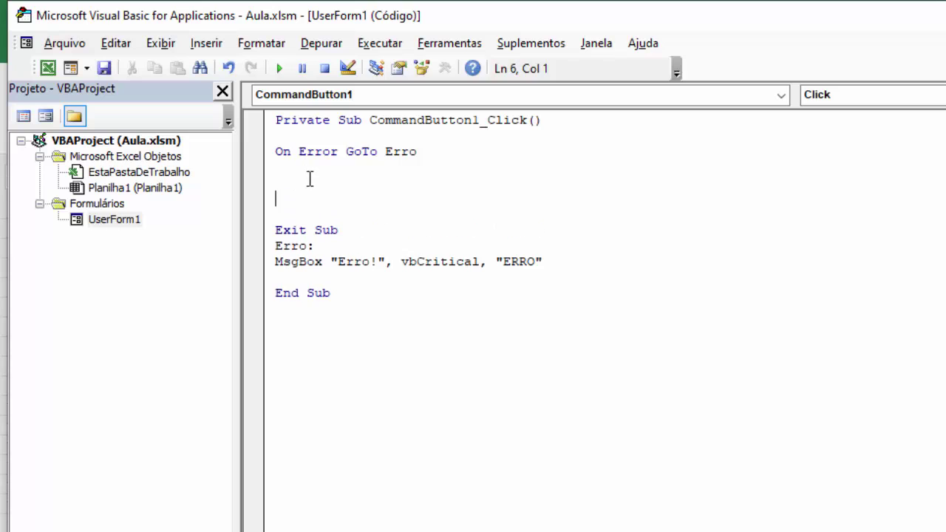
pyautogui.click(301, 185)
pyautogui.moveTo(289, 180); pyautogui.dragTo(286, 215)
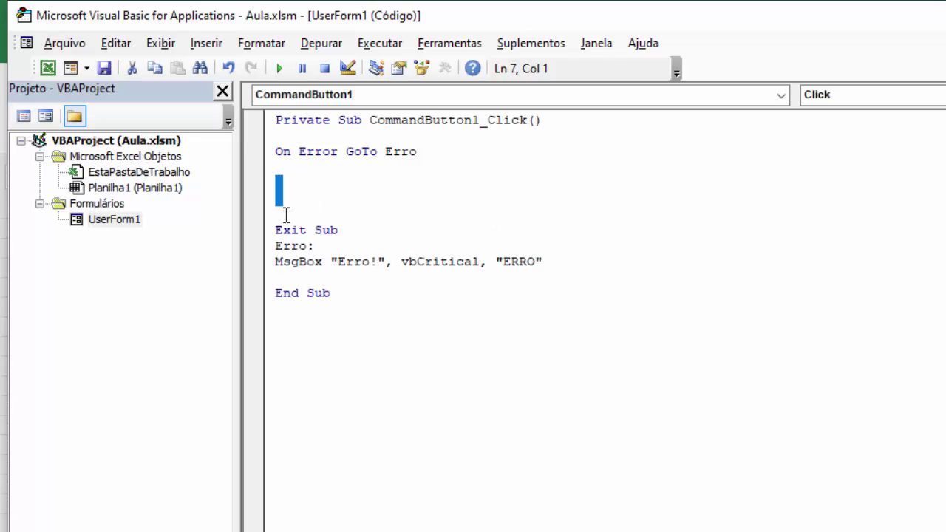
pyautogui.click(404, 279)
pyautogui.doubleClick(521, 262)
pyautogui.moveTo(546, 262); pyautogui.dragTo(260, 263)
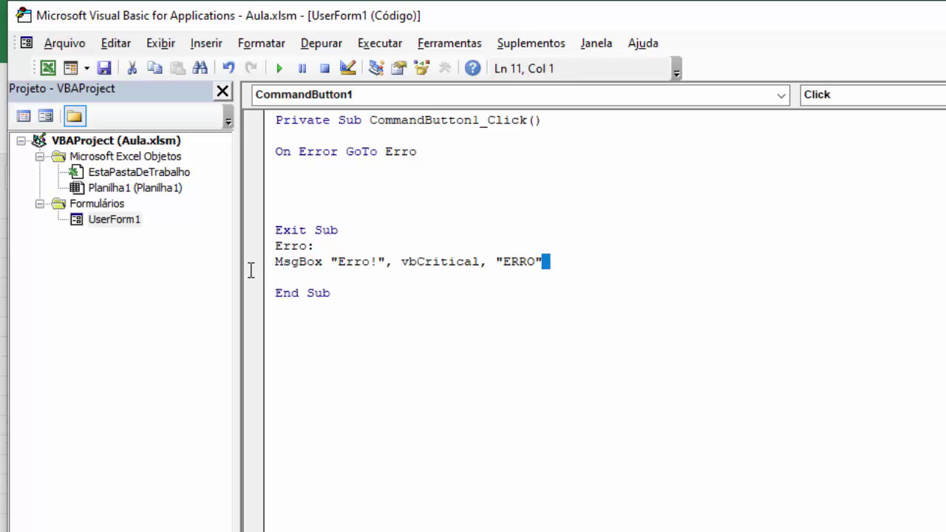
pyautogui.click(328, 280)
pyautogui.click(294, 186)
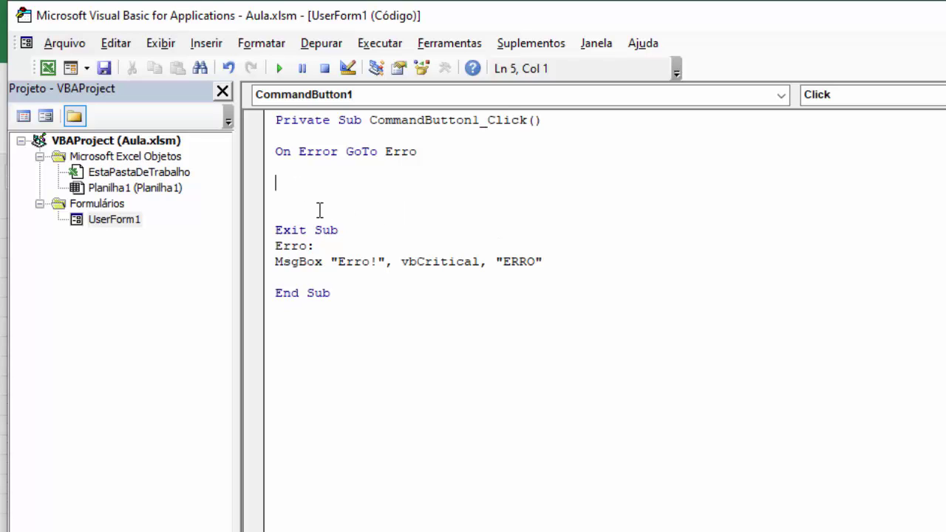
pyautogui.doubleClick(113, 220)
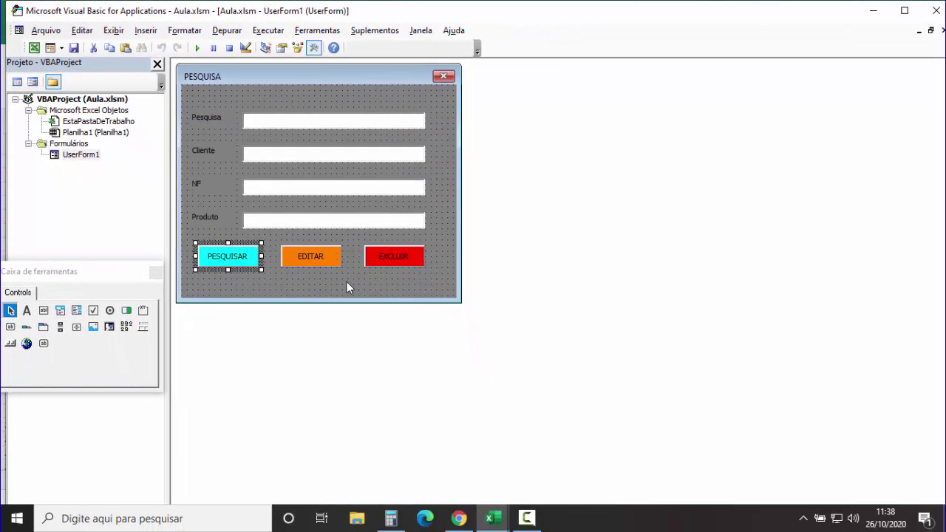
pyautogui.click(348, 287)
pyautogui.click(294, 123)
pyautogui.rightClick(295, 123)
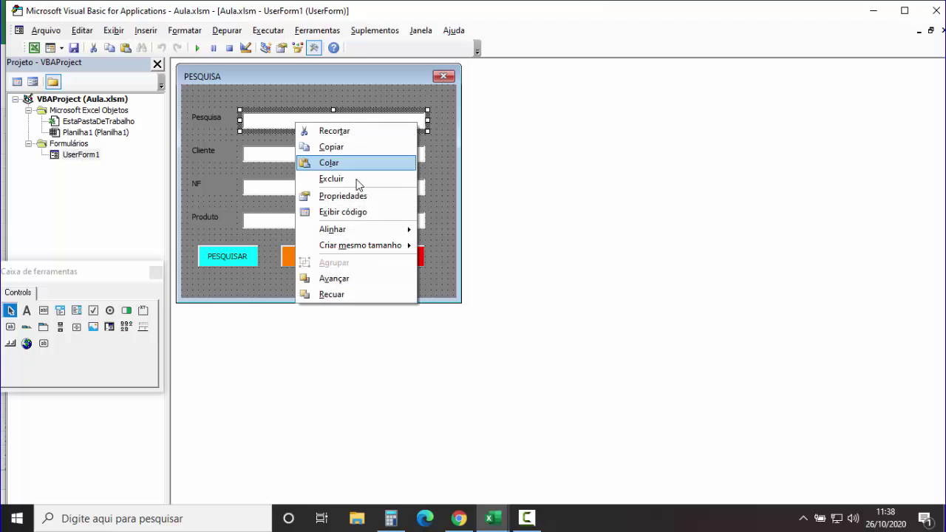
pyautogui.click(357, 195)
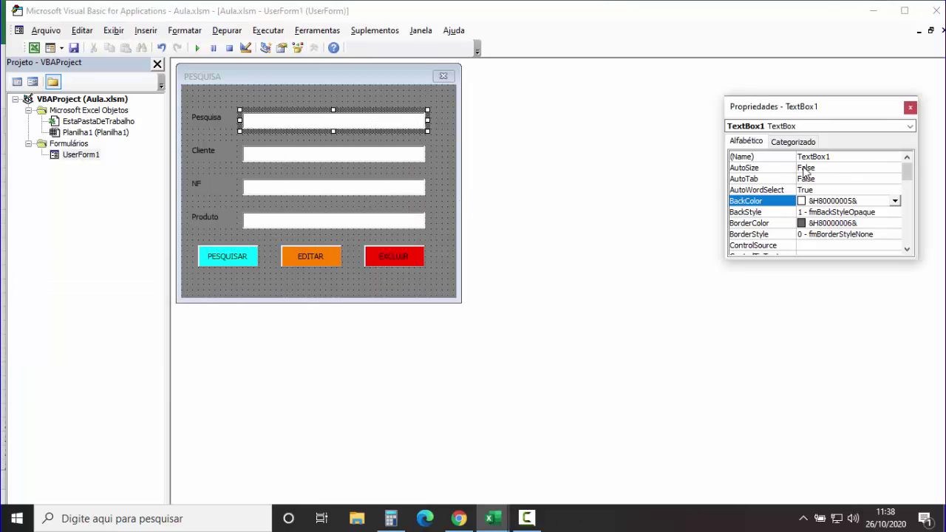
pyautogui.click(835, 158)
pyautogui.moveTo(843, 157); pyautogui.dragTo(795, 156)
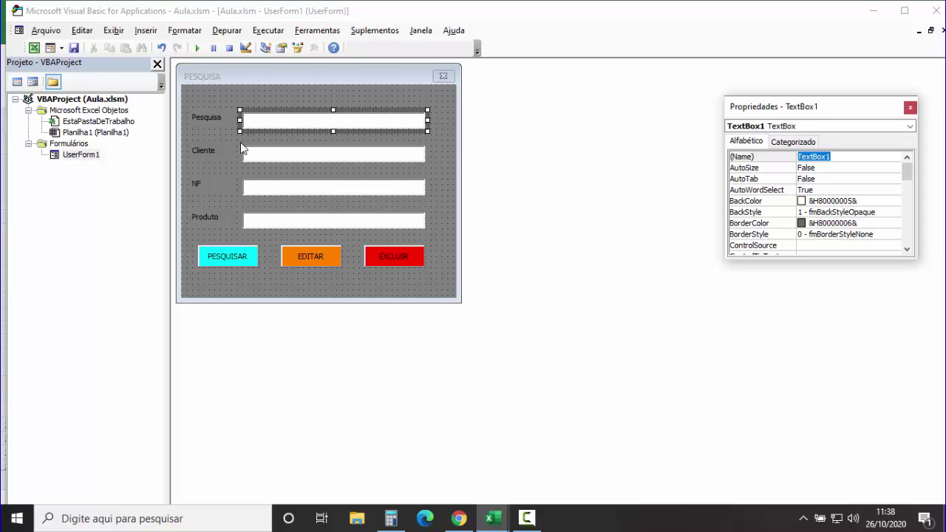
pyautogui.click(855, 157)
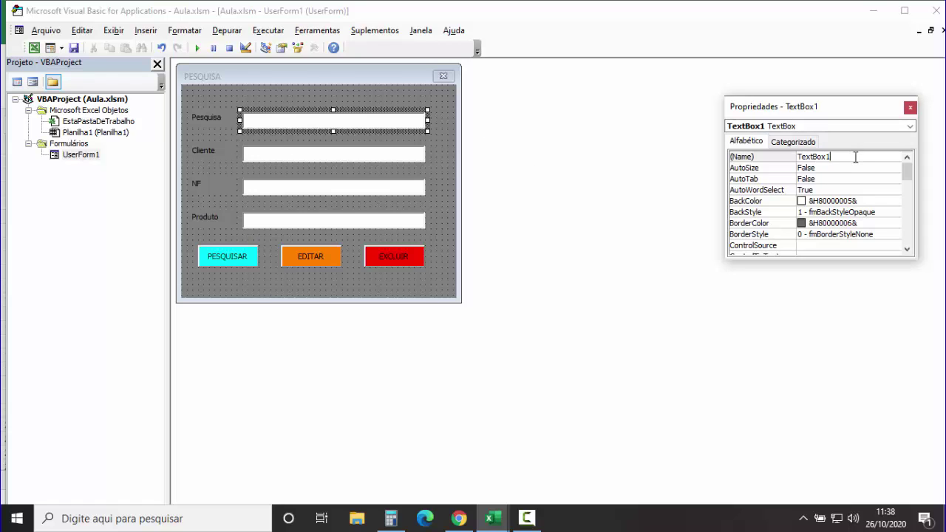
pyautogui.doubleClick(833, 159)
pyautogui.click(909, 107)
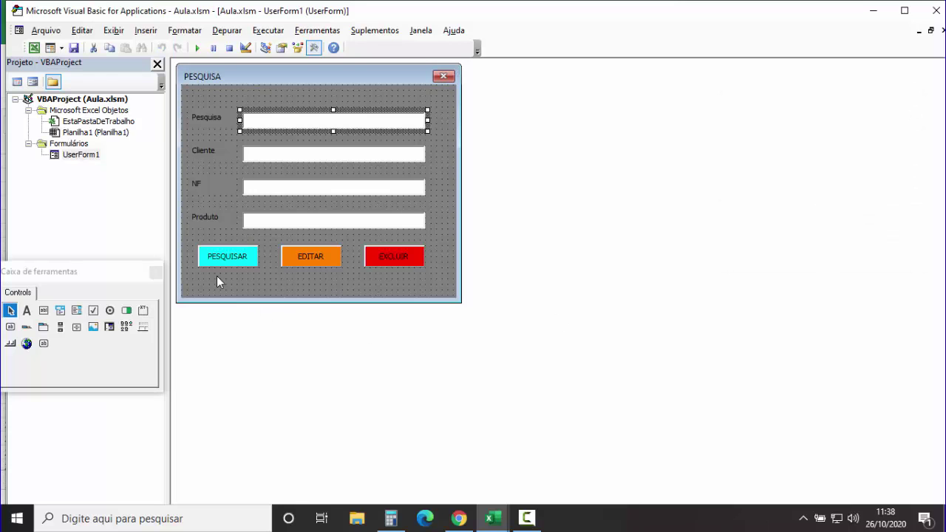
pyautogui.doubleClick(227, 258)
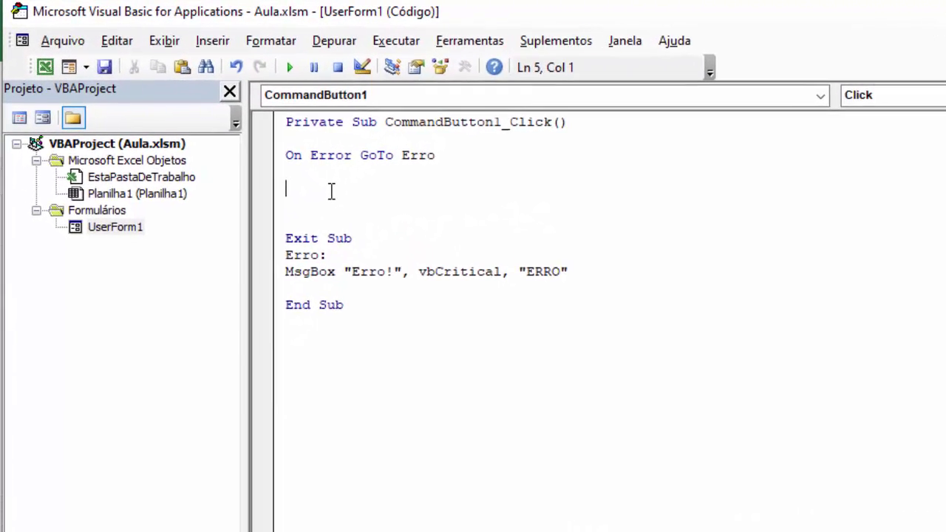
# Step: Add an If TextBox1 = "" block with a critical PESQUISA message, TextBox1.SetFocus, Exit Sub and End If
pyautogui.write('IF TextBox1')
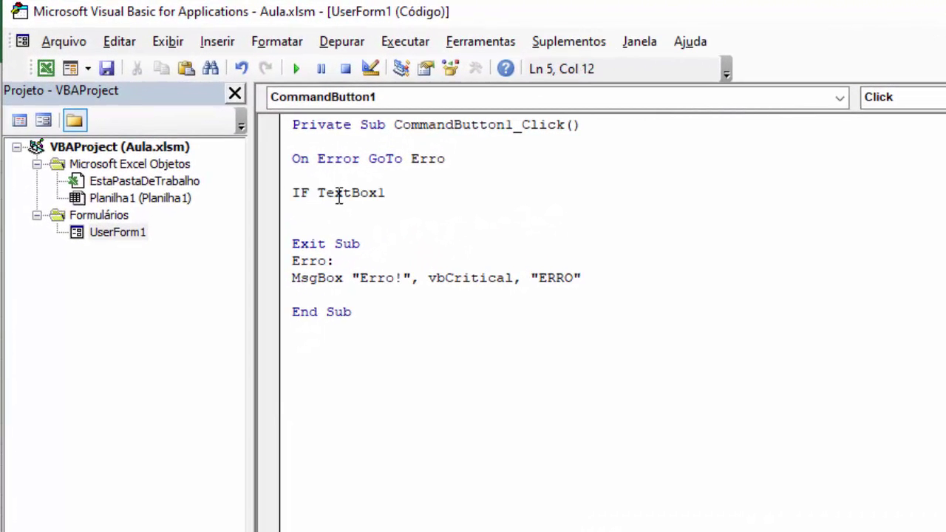
pyautogui.write(' = ')
pyautogui.write('"" THE')
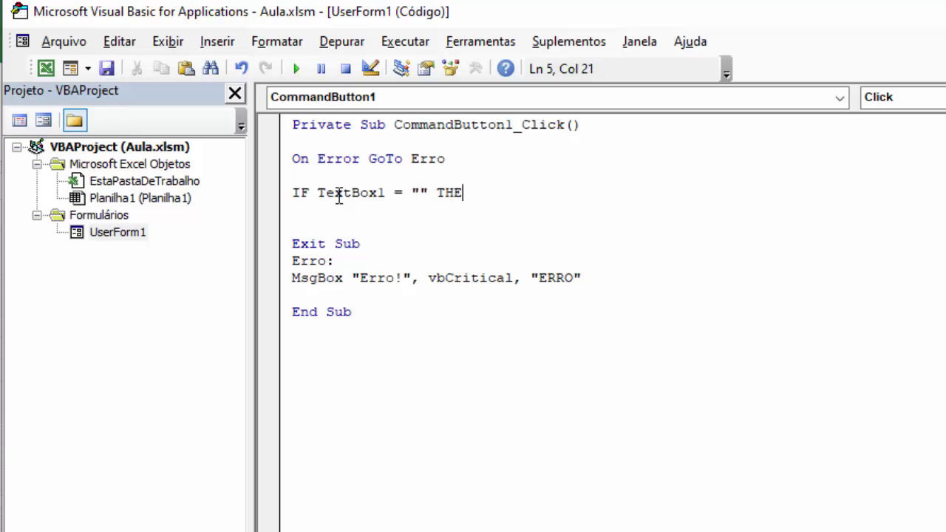
pyautogui.write('N')
pyautogui.press('Return')
pyautogui.write('MSG')
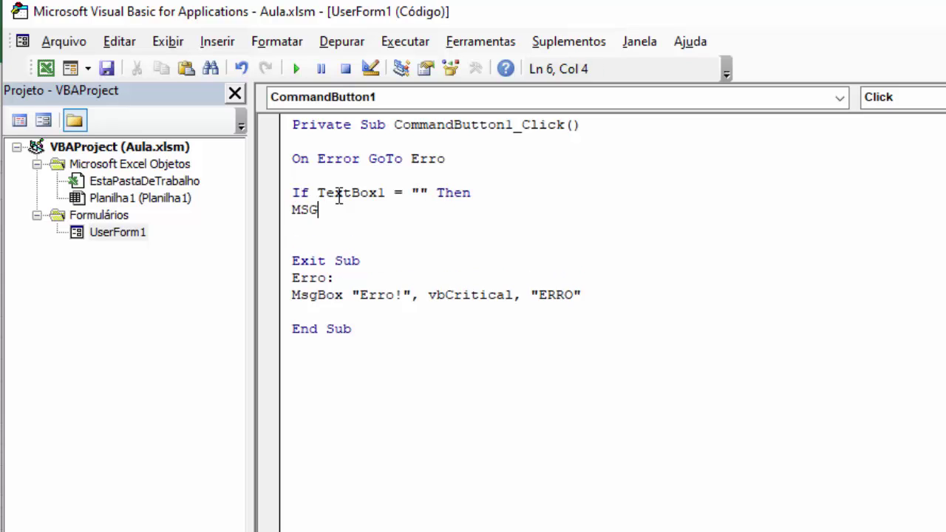
pyautogui.write('BOX ')
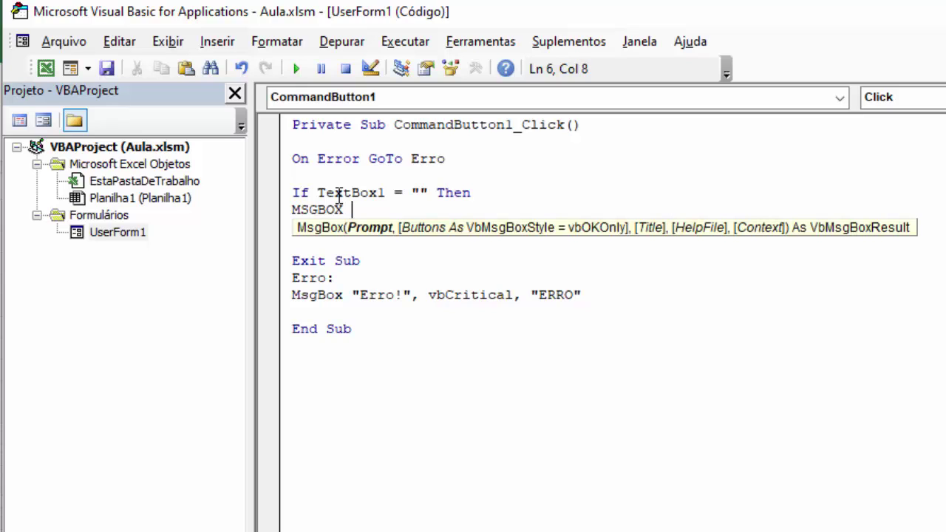
pyautogui.write('"Pre')
pyautogui.write('cisa fornecer')
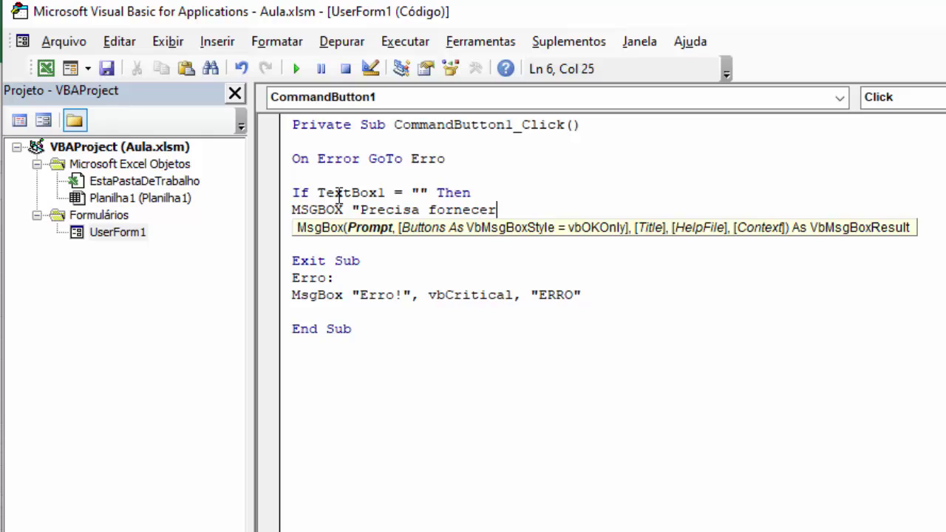
pyautogui.write(' critério')
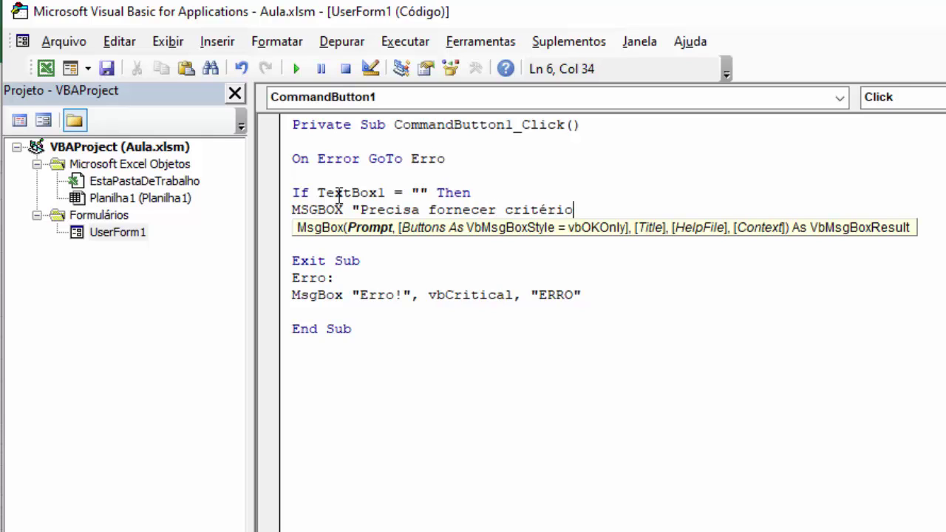
pyautogui.write(' para pesquisa')
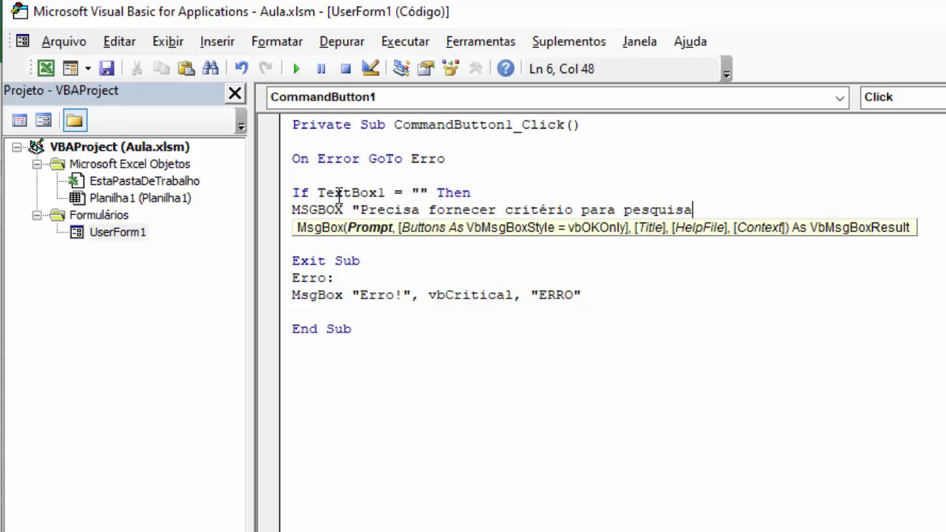
pyautogui.write('!"')
pyautogui.write(',')
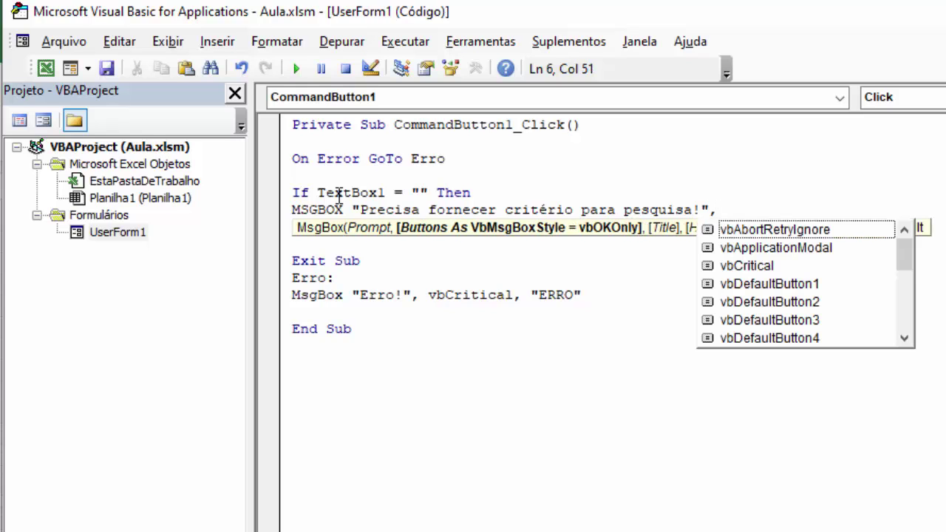
pyautogui.write('vbc')
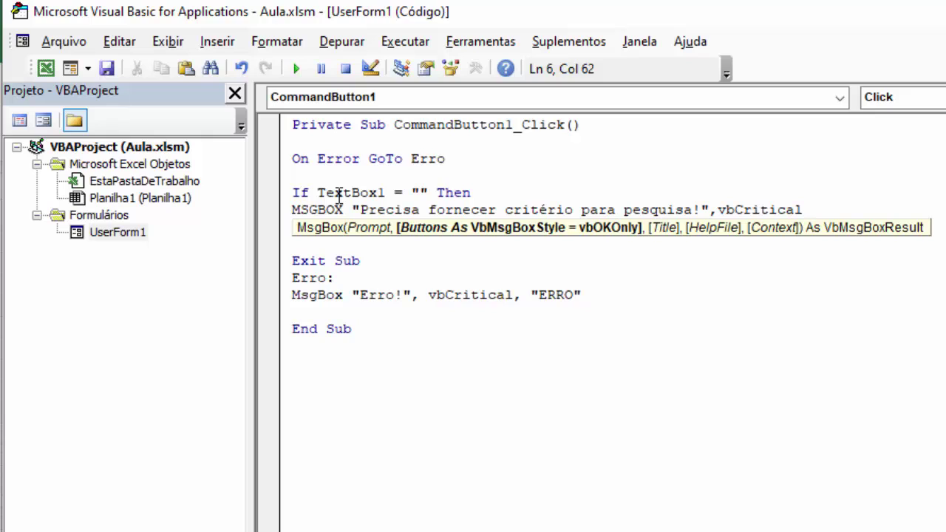
pyautogui.write(', "')
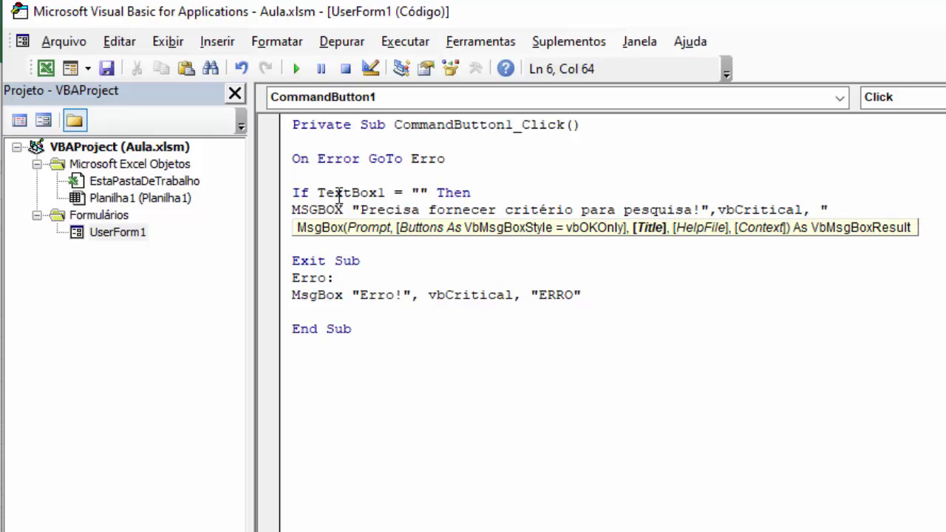
pyautogui.write('PESQ')
pyautogui.write('UISA"')
pyautogui.press('Return')
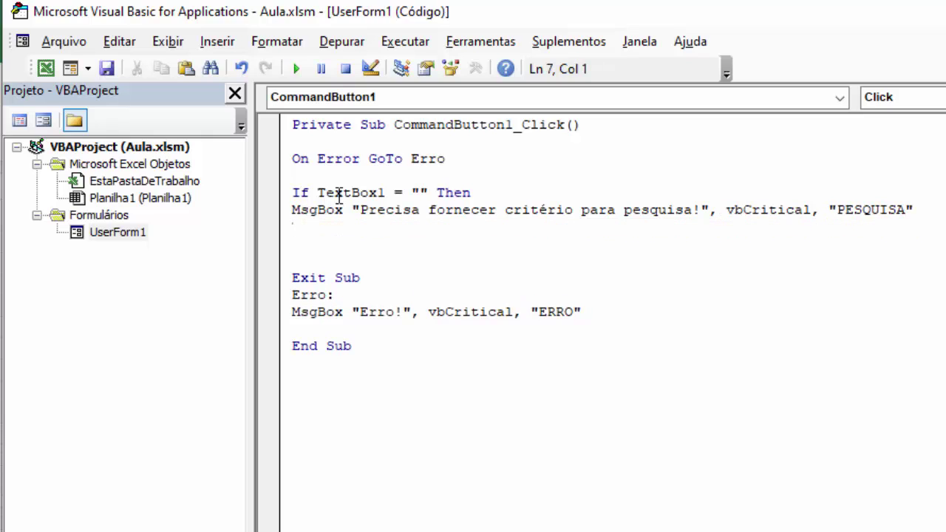
pyautogui.write('TextBox1.SET')
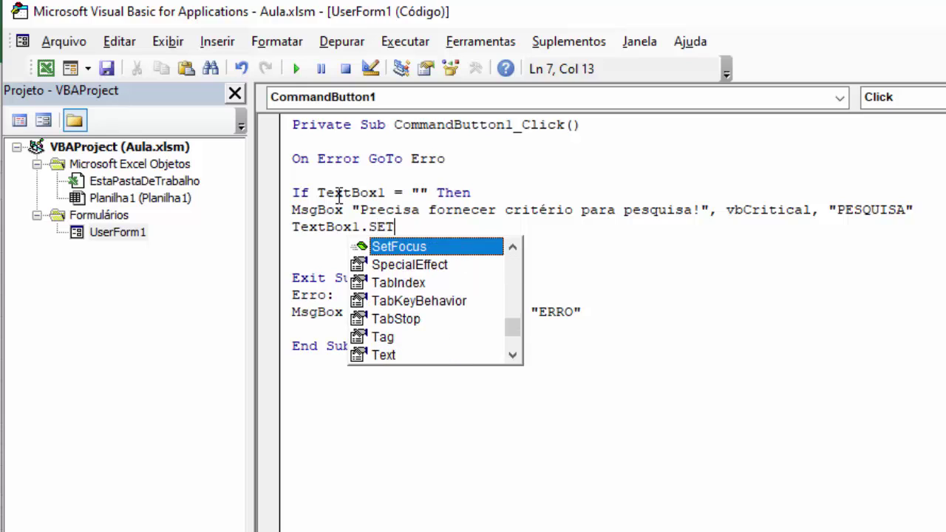
pyautogui.press('space')
pyautogui.press('Return')
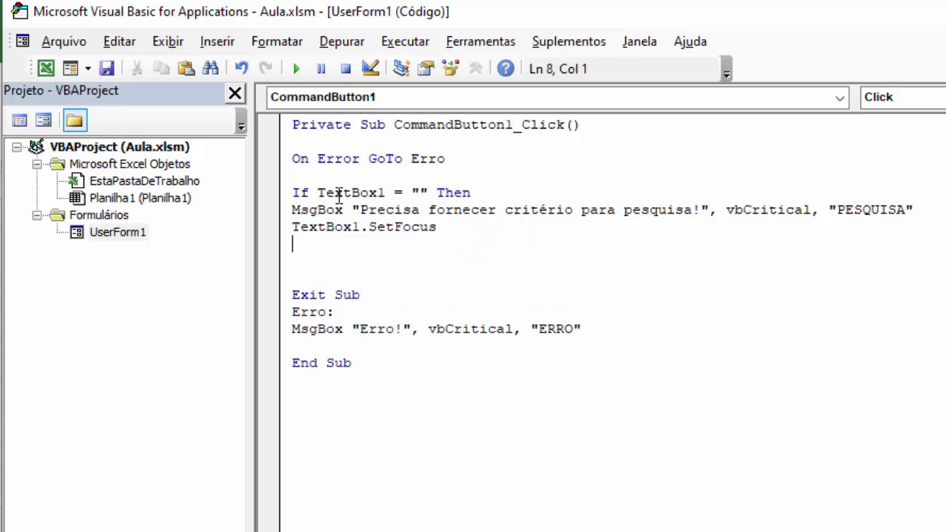
pyautogui.write('EXIT SU')
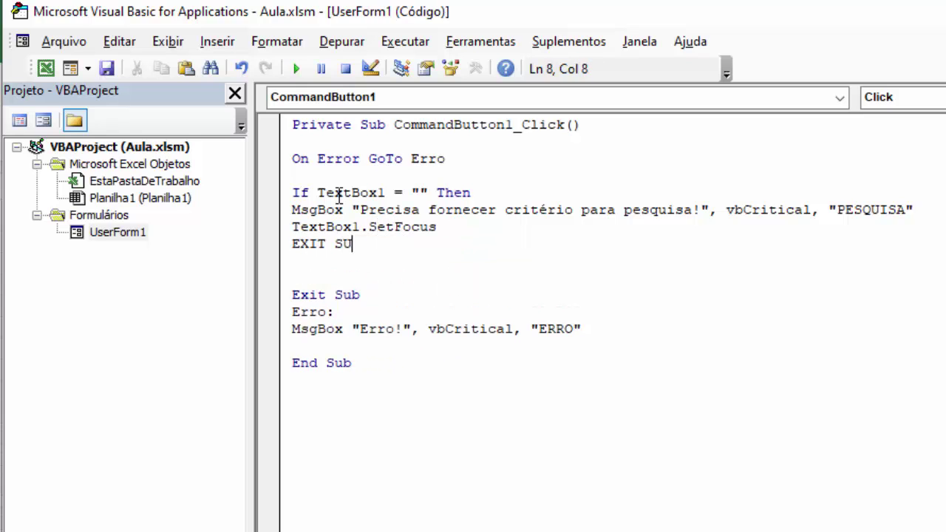
pyautogui.write('B')
pyautogui.press('Return')
pyautogui.write('END IF')
pyautogui.press('Return')
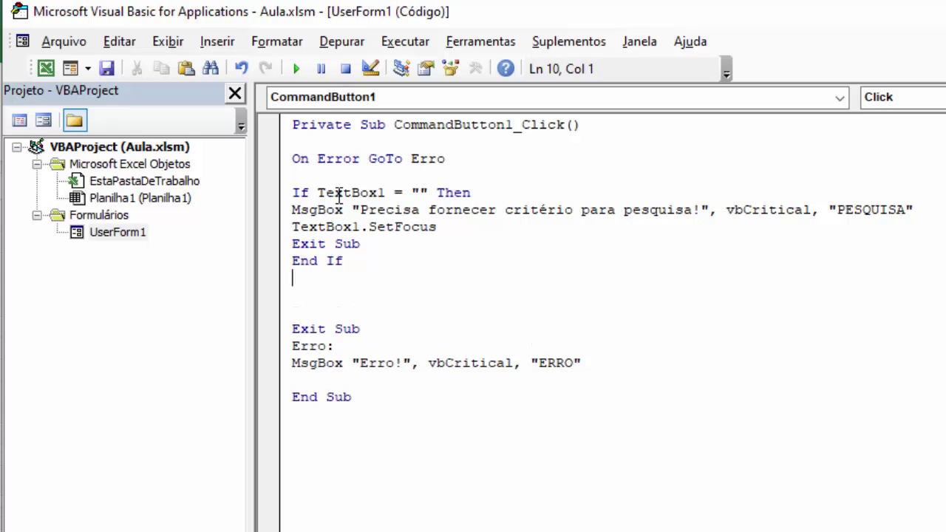
# Step: Type Dim Pesquisa As Integer on a new line below End If
pyautogui.press('Return')
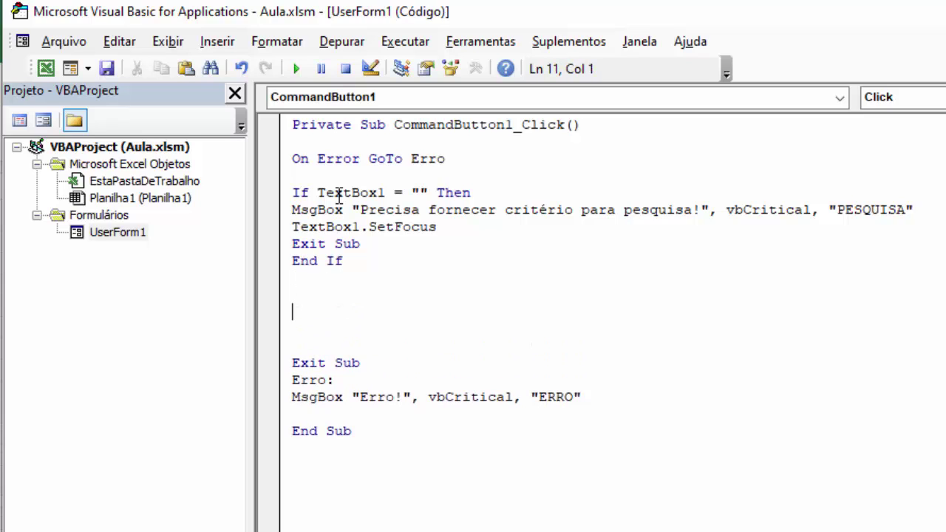
pyautogui.press('Return')
pyautogui.press('Return')
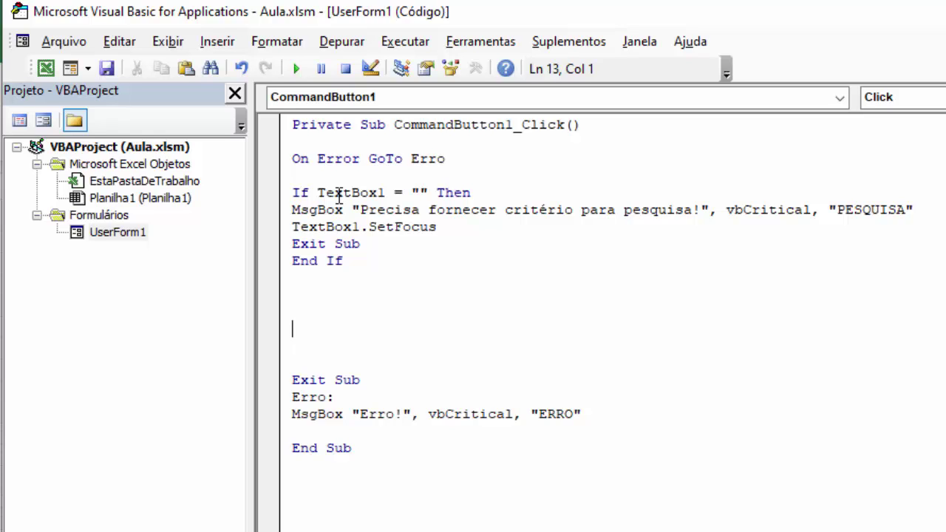
pyautogui.click(323, 311)
pyautogui.write('Di')
pyautogui.write('m Pesquis')
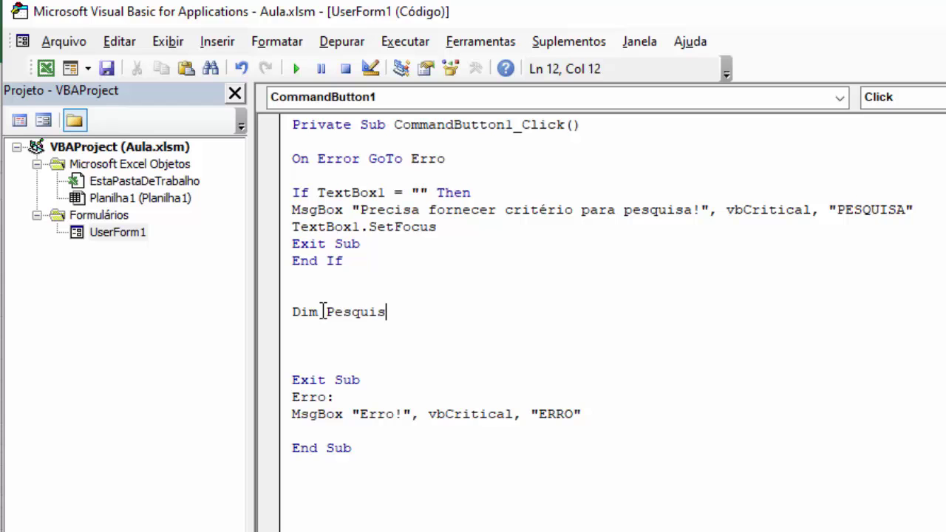
pyautogui.write('a as integer')
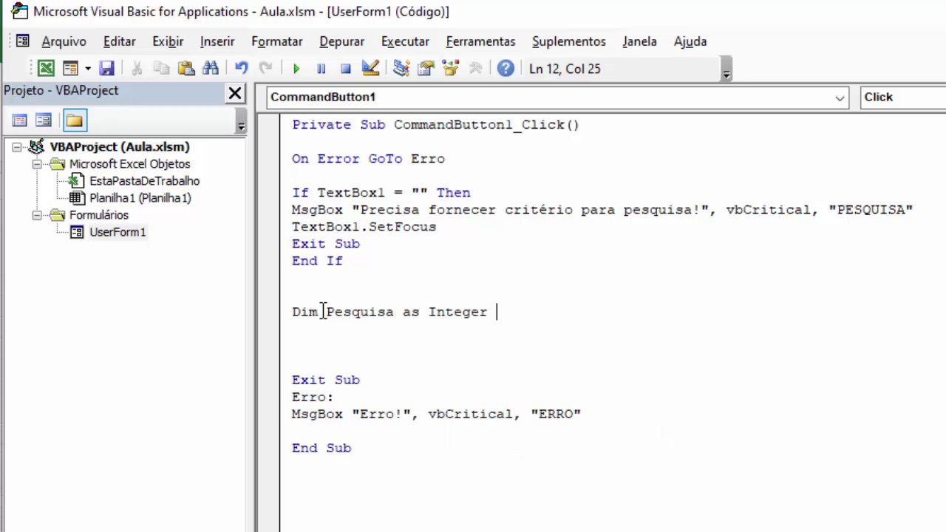
pyautogui.press('Return')
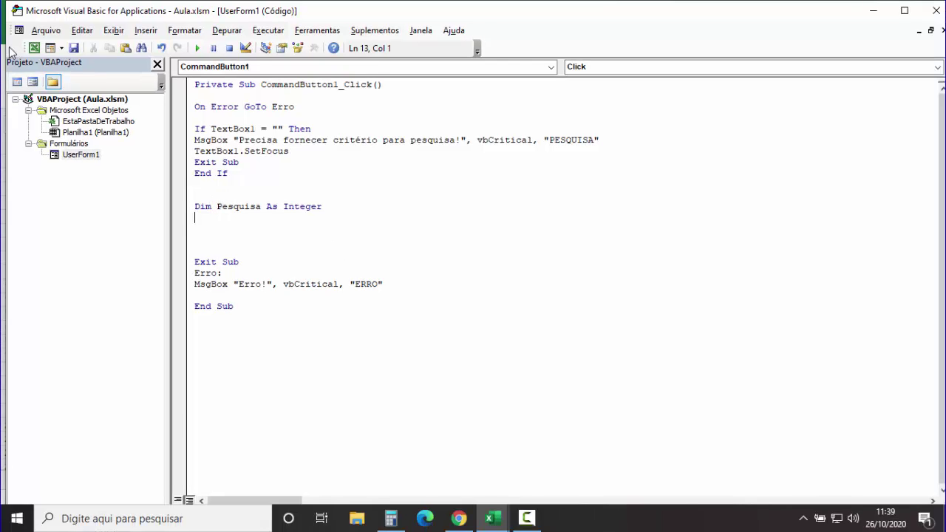
# Step: Back in Excel, select column B and start recording a new macro
pyautogui.click(33, 49)
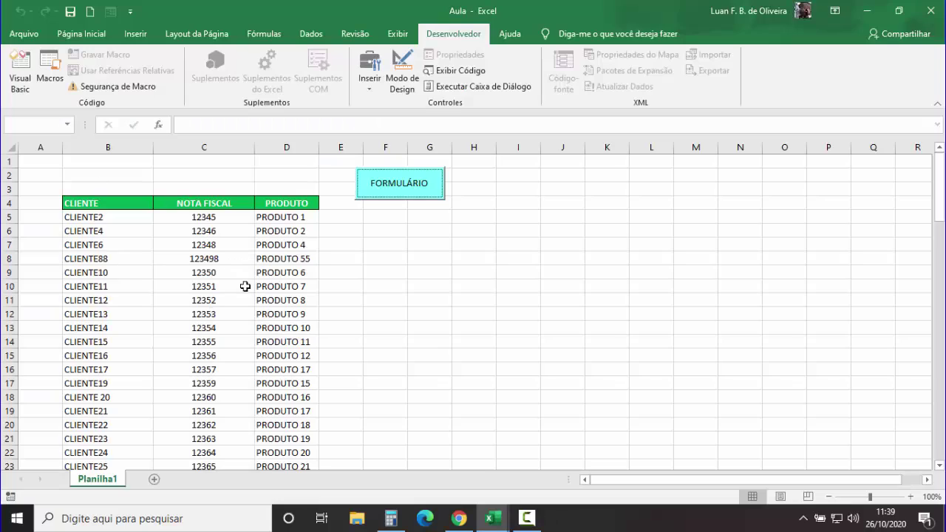
pyautogui.click(115, 146)
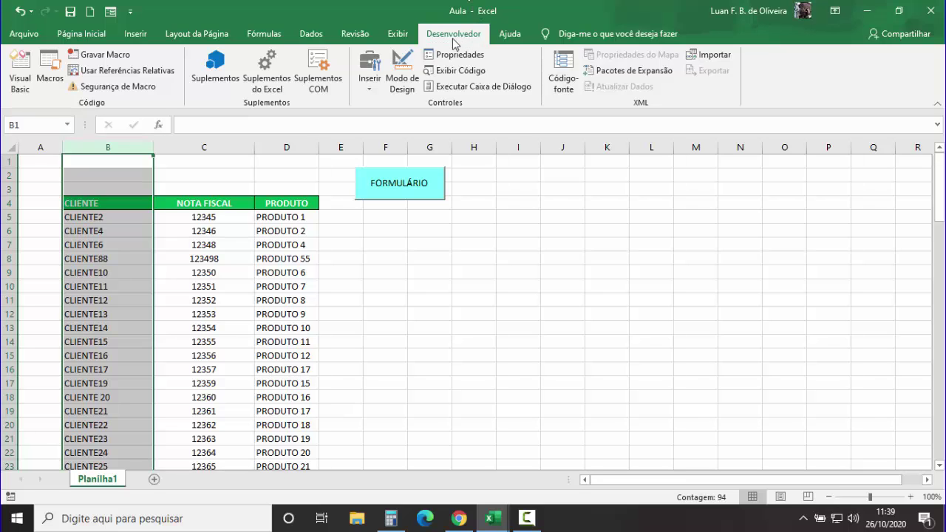
pyautogui.click(111, 55)
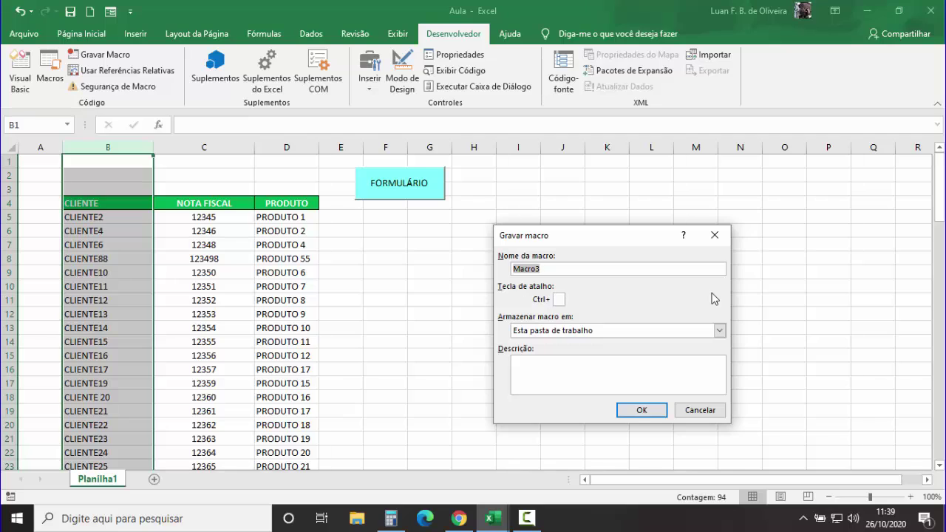
pyautogui.write('teste')
pyautogui.click(641, 411)
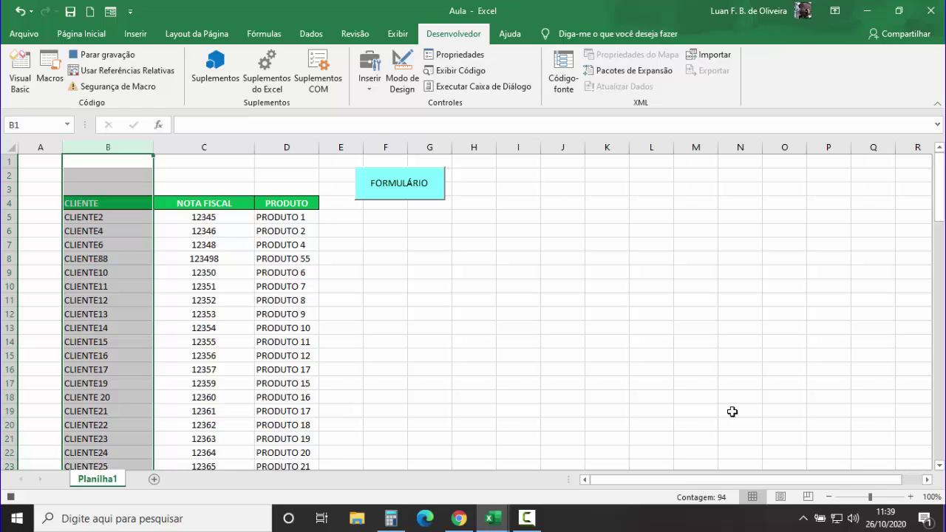
# Step: Find 15 on the sheet, landing on CLIENTE15 in B14, then close the Find dialog
pyautogui.hotkey('ctrl', 'f')
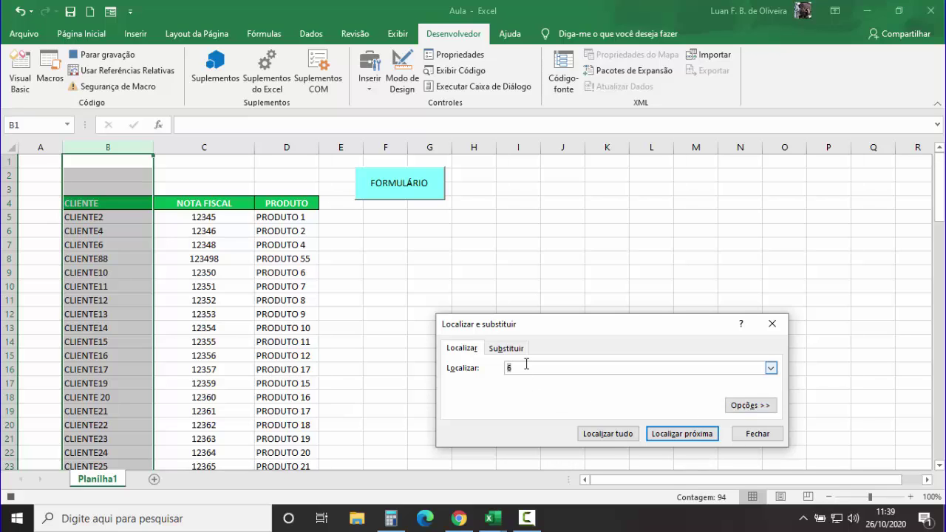
pyautogui.press('BackSpace')
pyautogui.moveTo(562, 330); pyautogui.dragTo(518, 258)
pyautogui.write('15')
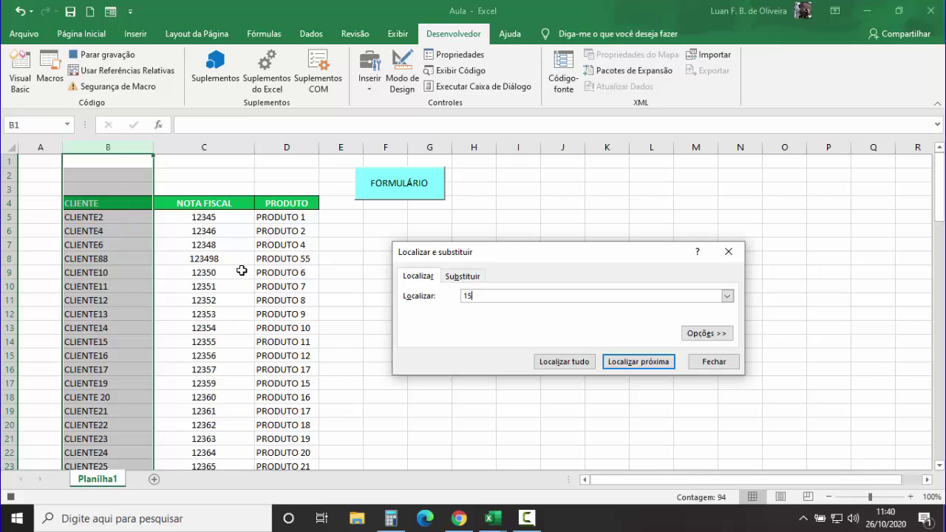
pyautogui.click(638, 362)
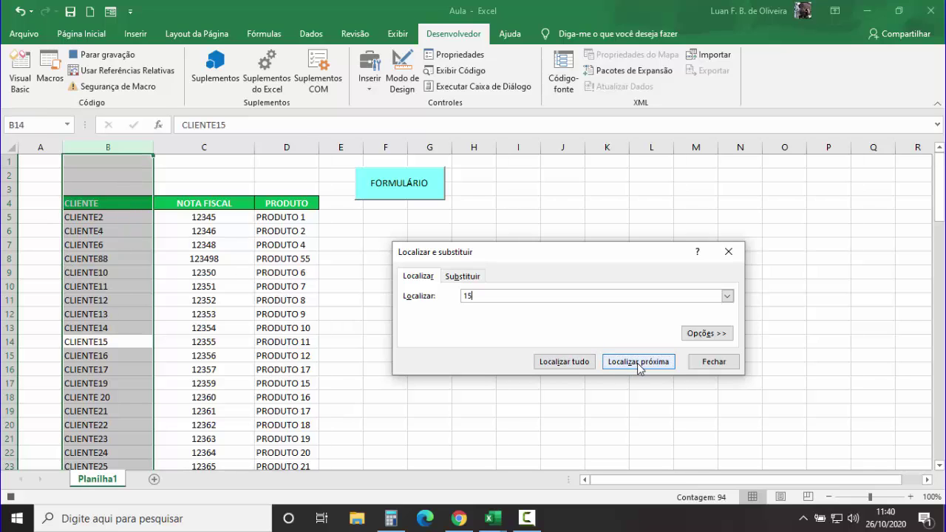
pyautogui.click(728, 252)
# Step: Stop the macro recording and copy the recorded Selection.Find statement from Módulo1
pyautogui.click(101, 59)
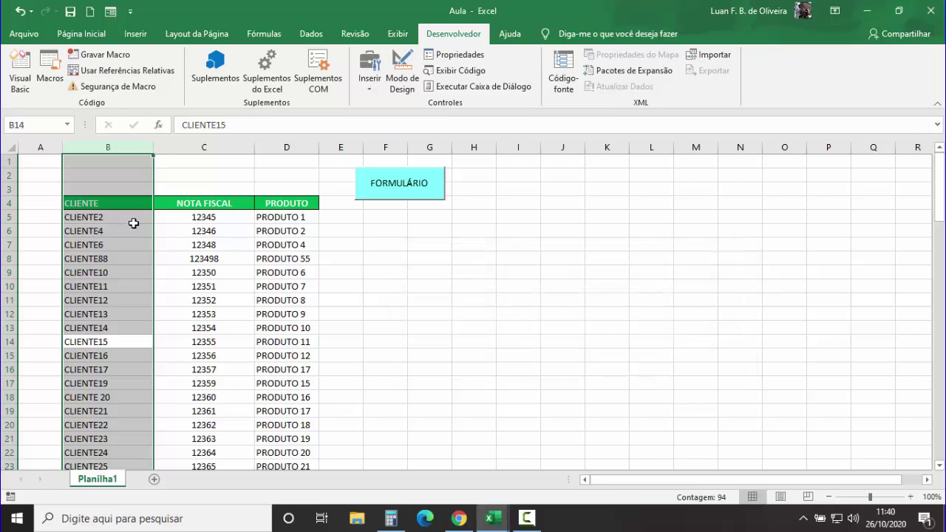
pyautogui.click(127, 274)
pyautogui.click(24, 65)
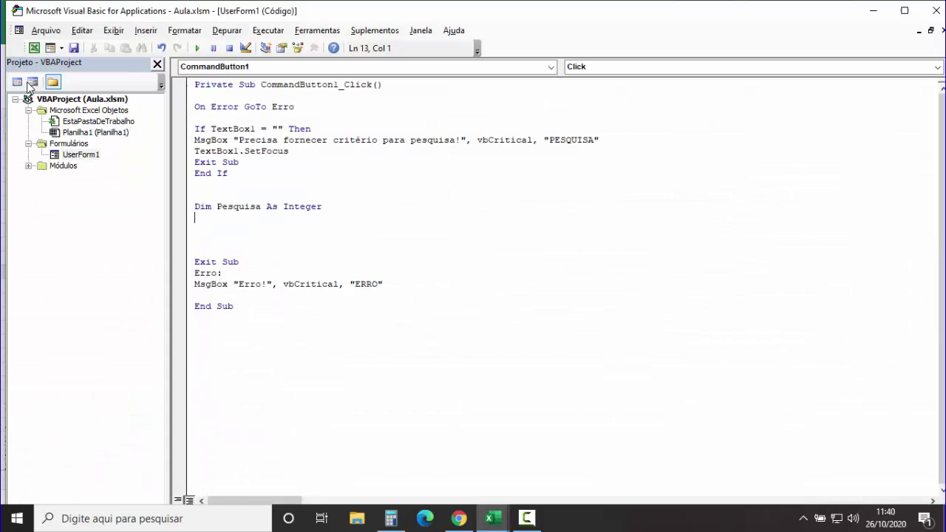
pyautogui.click(33, 176)
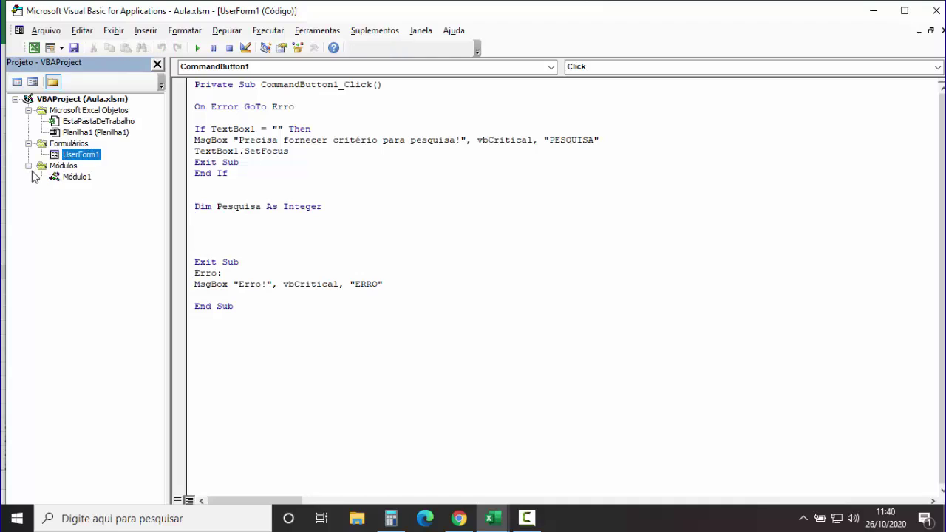
pyautogui.doubleClick(77, 177)
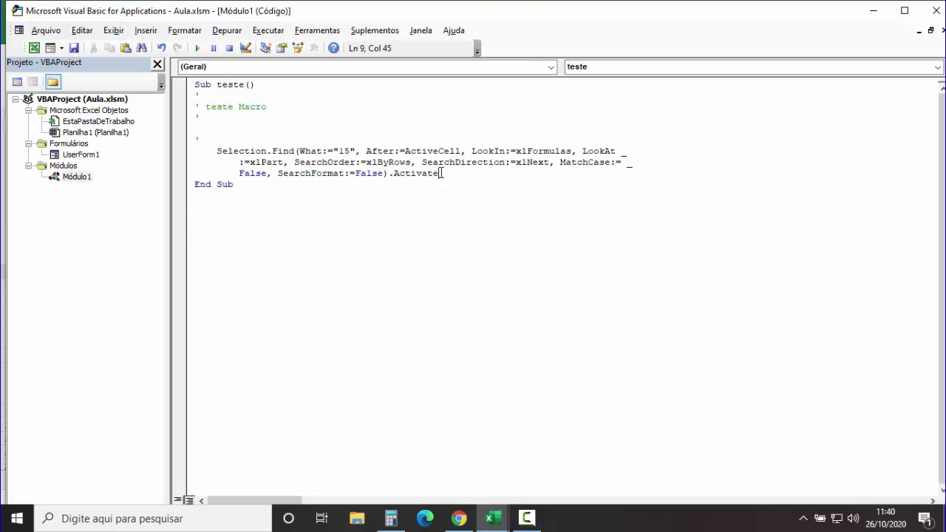
pyautogui.moveTo(441, 172); pyautogui.dragTo(173, 147)
pyautogui.hotkey('ctrl', 'c')
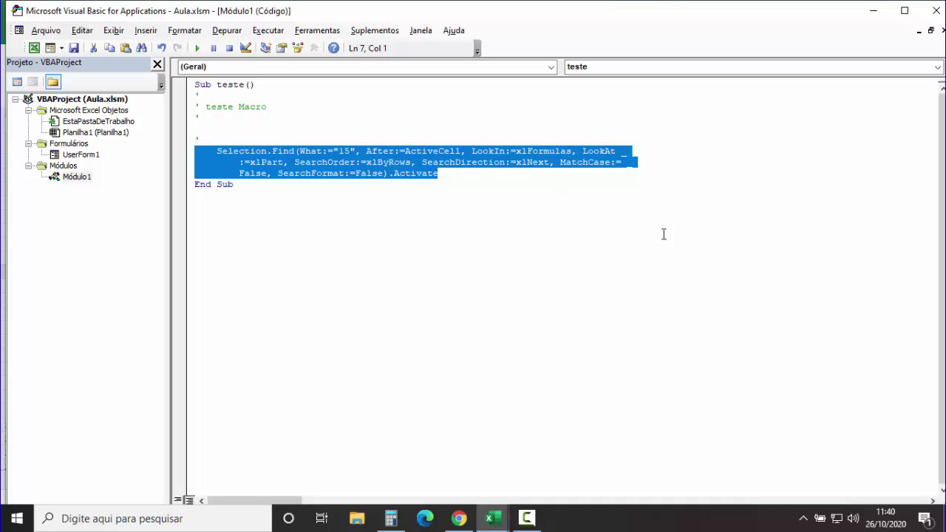
# Step: Remove Módulo1 from the project, answering Não to exporting it
pyautogui.click(90, 181)
pyautogui.rightClick(89, 181)
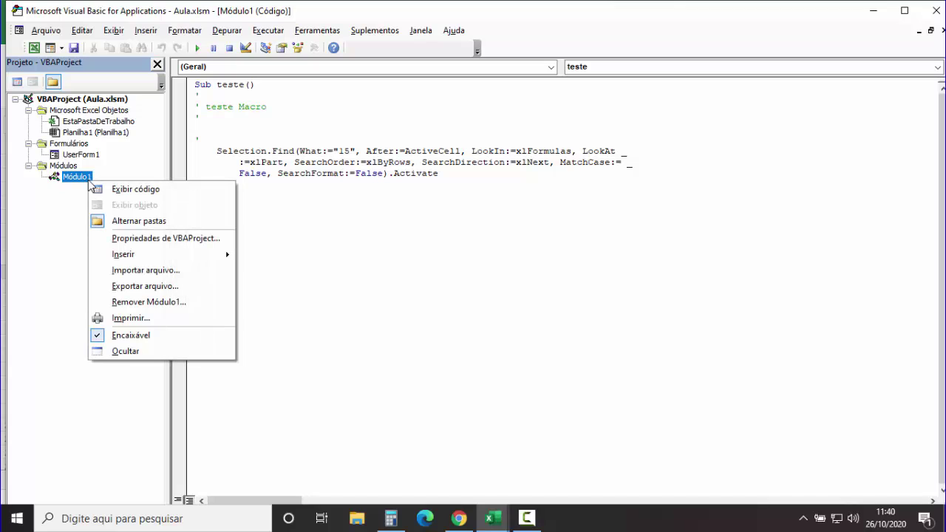
pyautogui.click(164, 302)
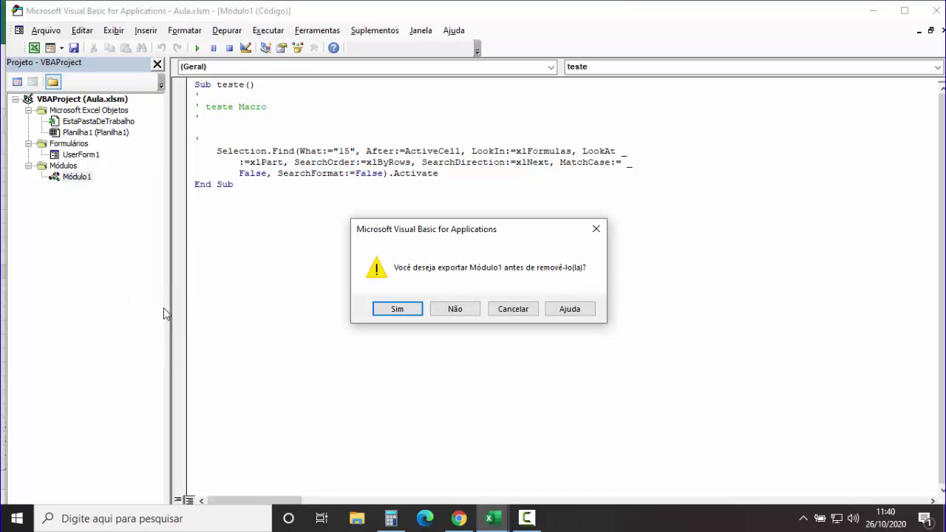
pyautogui.click(470, 312)
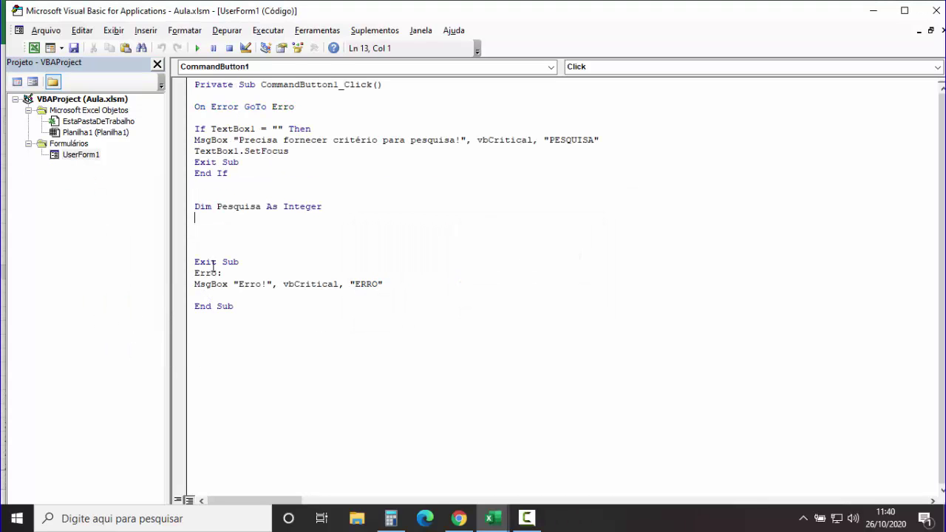
# Step: Paste the Find statement under the Dim line and prefix it with 'Pesquisa ='
pyautogui.hotkey('ctrl', 'v')
pyautogui.press('Return')
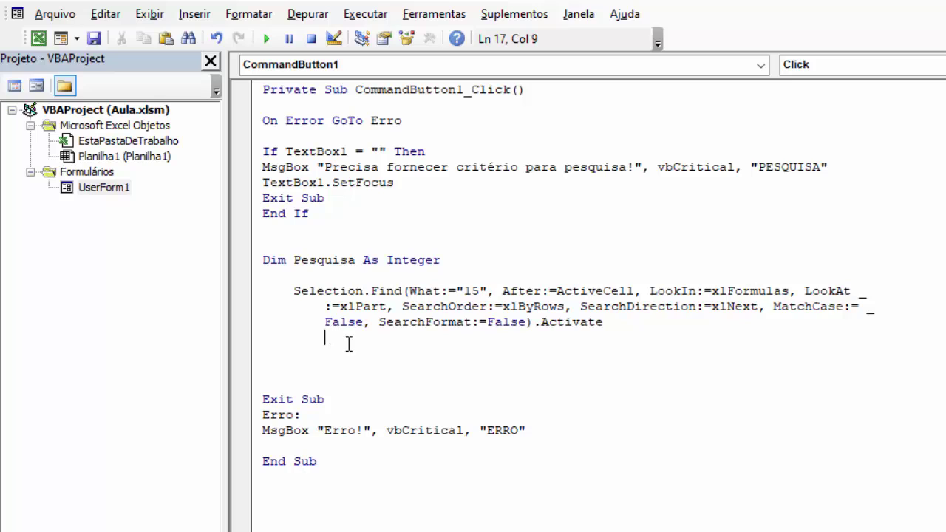
pyautogui.moveTo(356, 260); pyautogui.dragTo(294, 260)
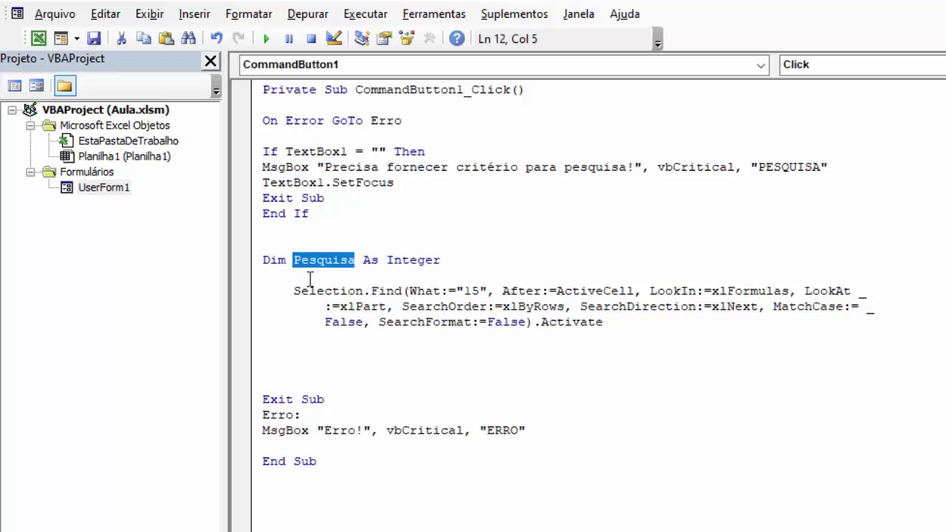
pyautogui.click(282, 290)
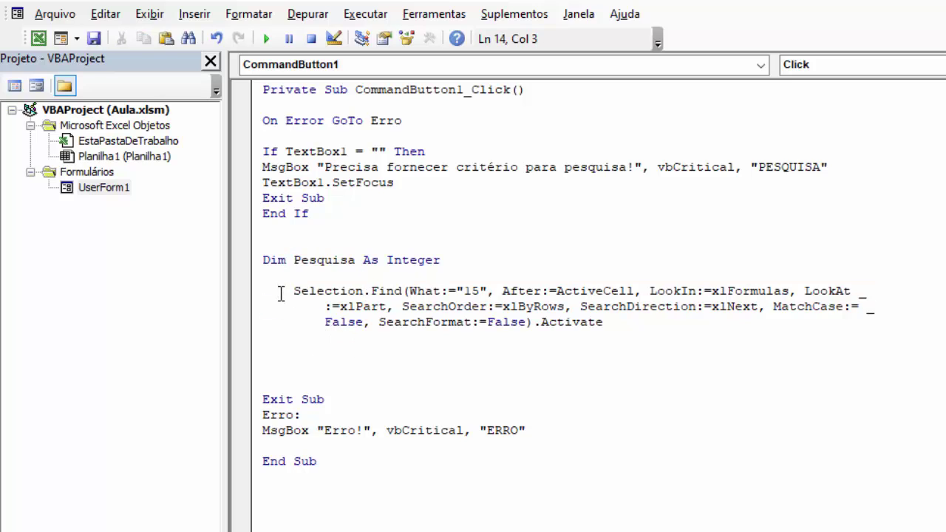
pyautogui.write('Pesquisa =')
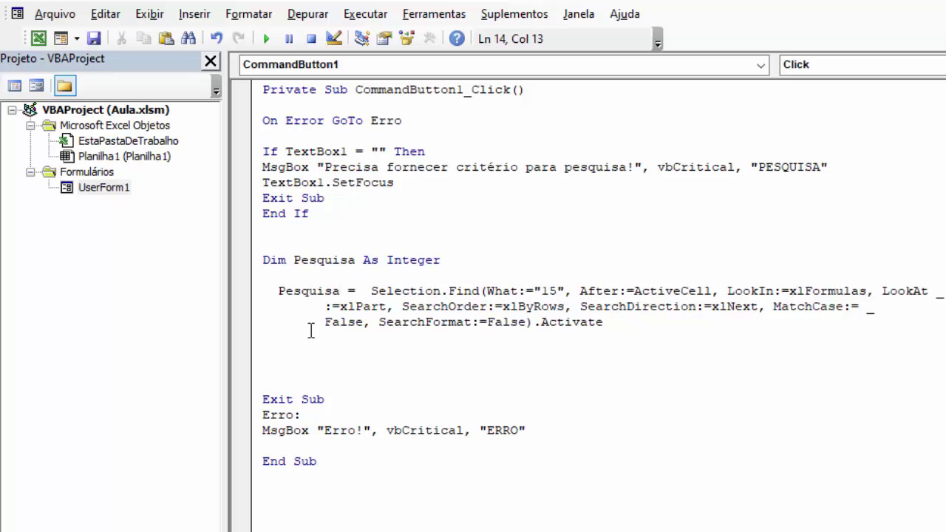
pyautogui.click(326, 338)
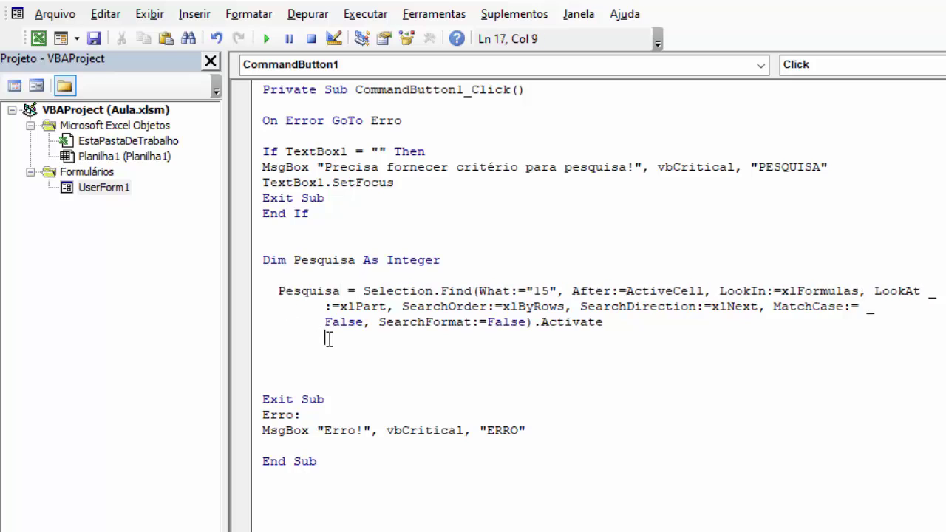
# Step: Replace Selection with Cells in the Find line
pyautogui.click(435, 291)
pyautogui.moveTo(435, 291); pyautogui.dragTo(362, 290)
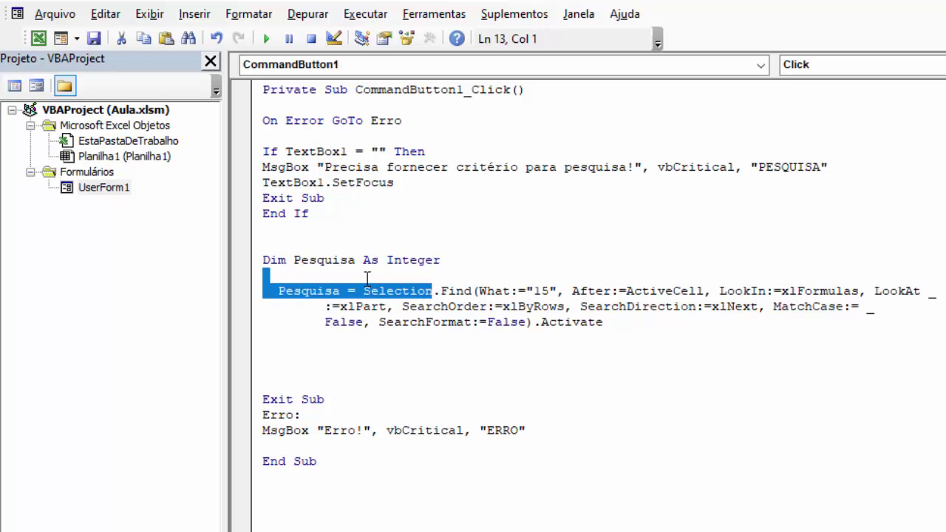
pyautogui.write('cel')
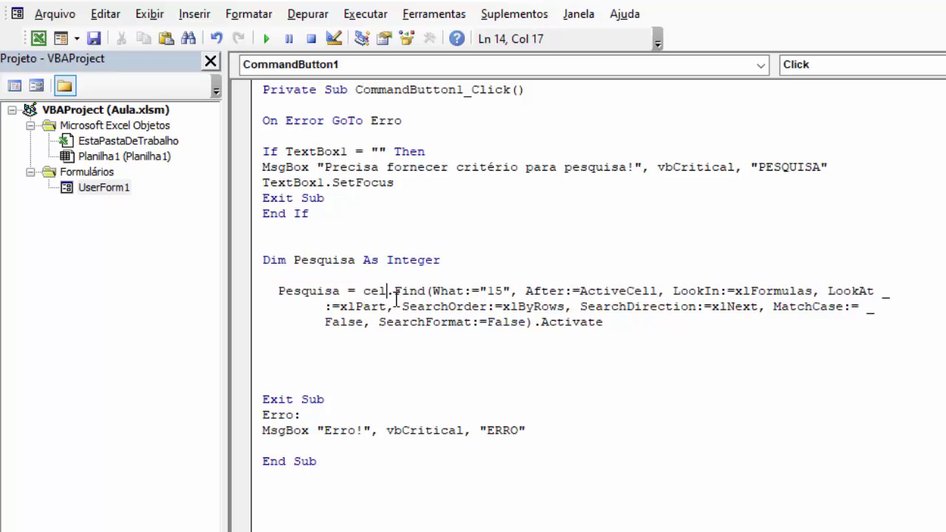
pyautogui.write('ls')
pyautogui.click(379, 374)
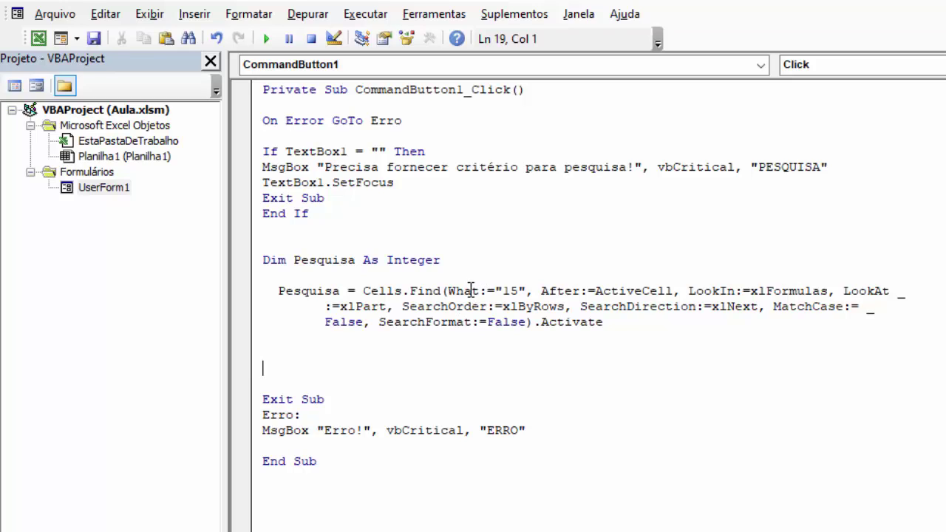
# Step: Prepare to replace the hard-coded "15" search value with TextBox1
pyautogui.moveTo(518, 290); pyautogui.dragTo(510, 291)
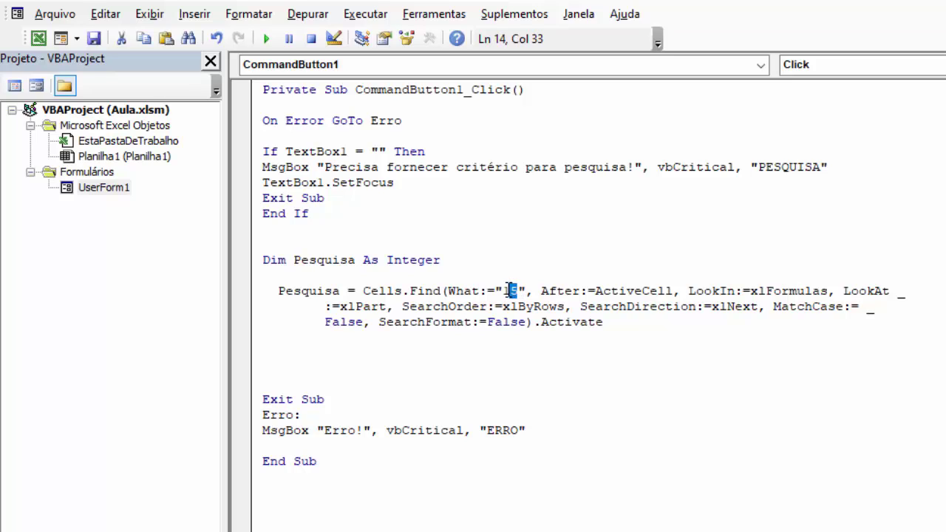
pyautogui.click(509, 340)
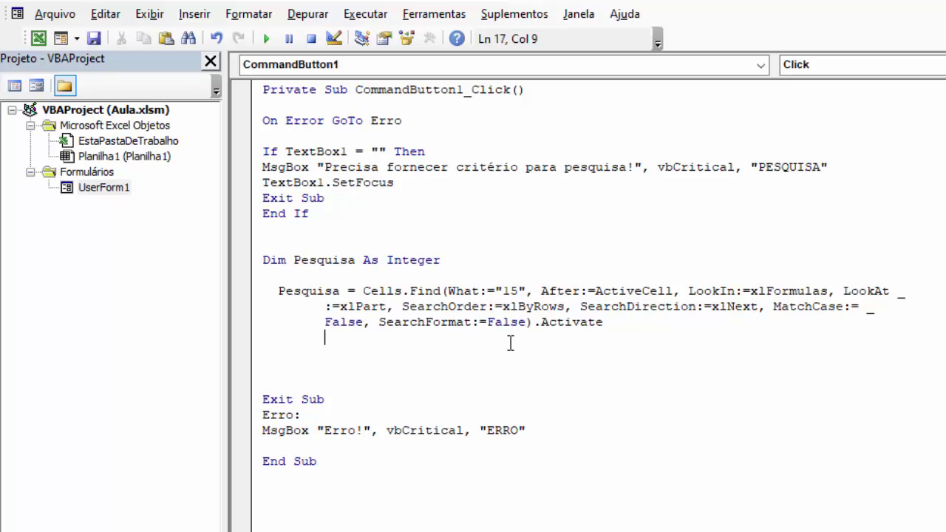
pyautogui.click(348, 152)
pyautogui.moveTo(330, 151); pyautogui.dragTo(285, 151)
pyautogui.hotkey('ctrl', 'c')
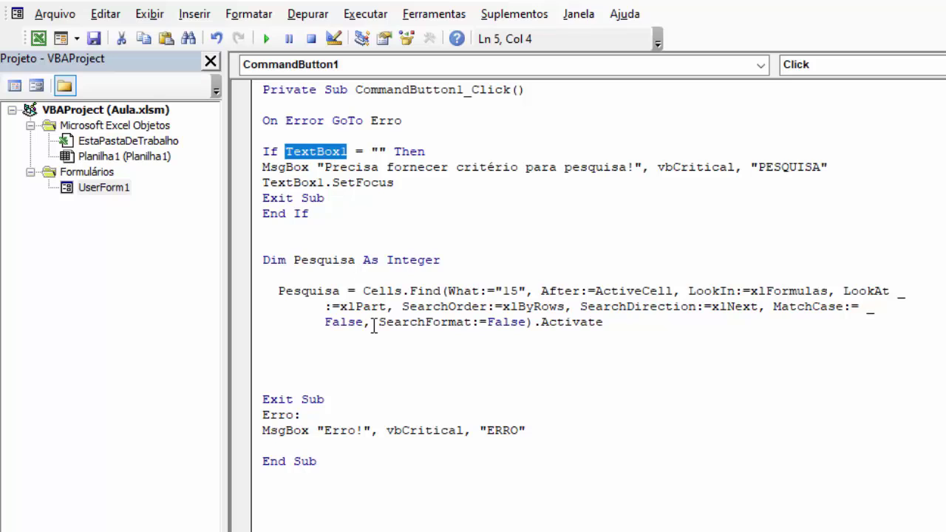
pyautogui.moveTo(525, 291); pyautogui.dragTo(494, 291)
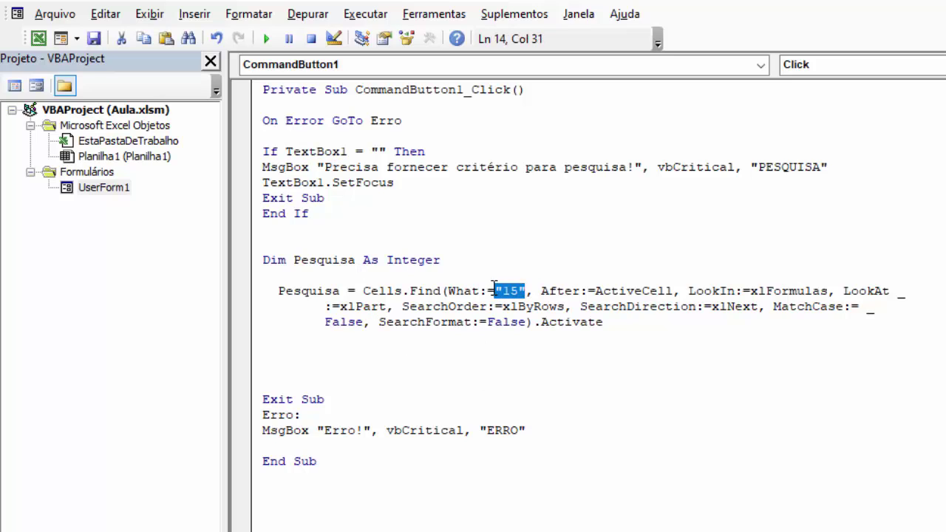
pyautogui.hotkey('ctrl', 'v')
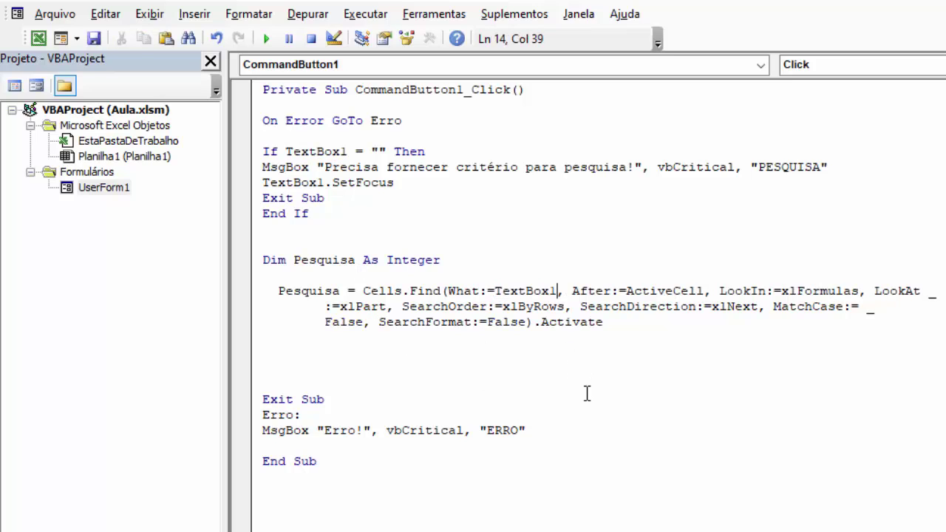
pyautogui.click(553, 396)
pyautogui.moveTo(385, 306)
pyautogui.mouseDown()
pyautogui.moveTo(340, 307)
pyautogui.moveTo(356, 310)
pyautogui.mouseUp()
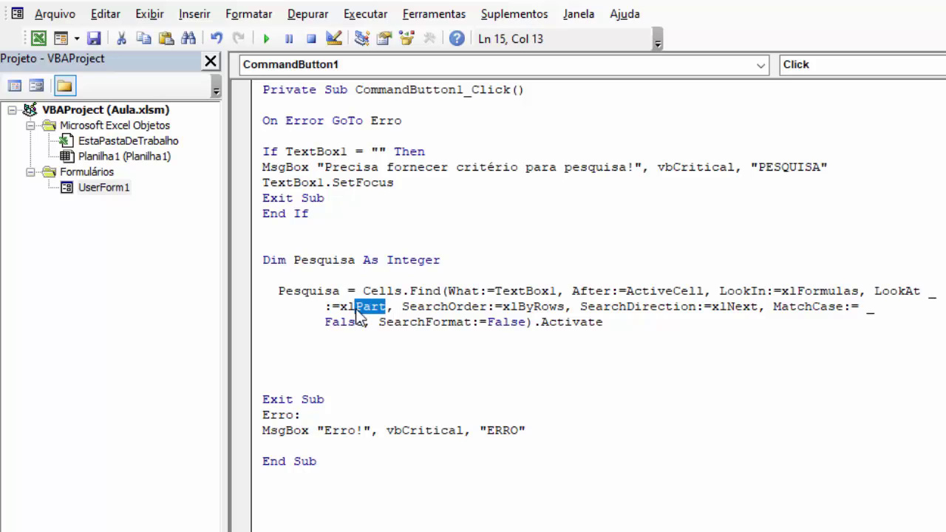
pyautogui.doubleClick(383, 307)
pyautogui.click(373, 307)
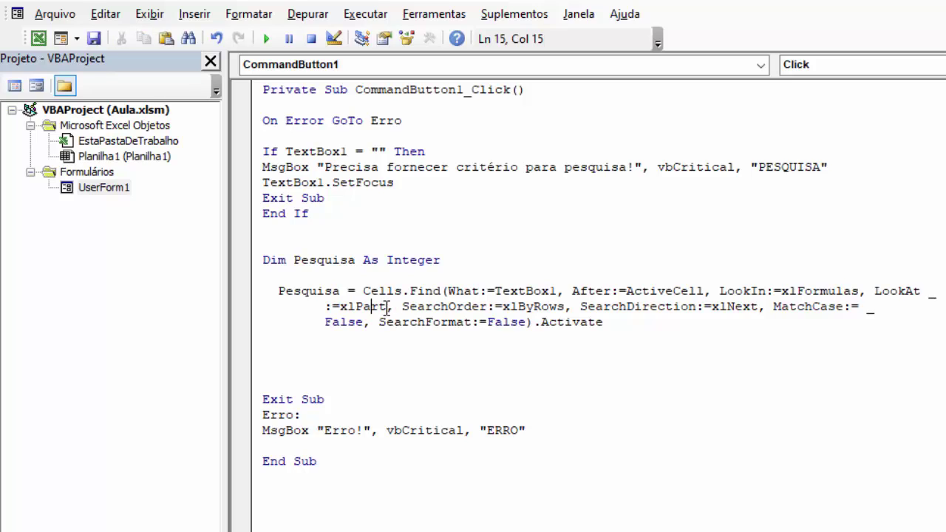
pyautogui.click(380, 307)
pyautogui.moveTo(384, 307); pyautogui.dragTo(364, 308)
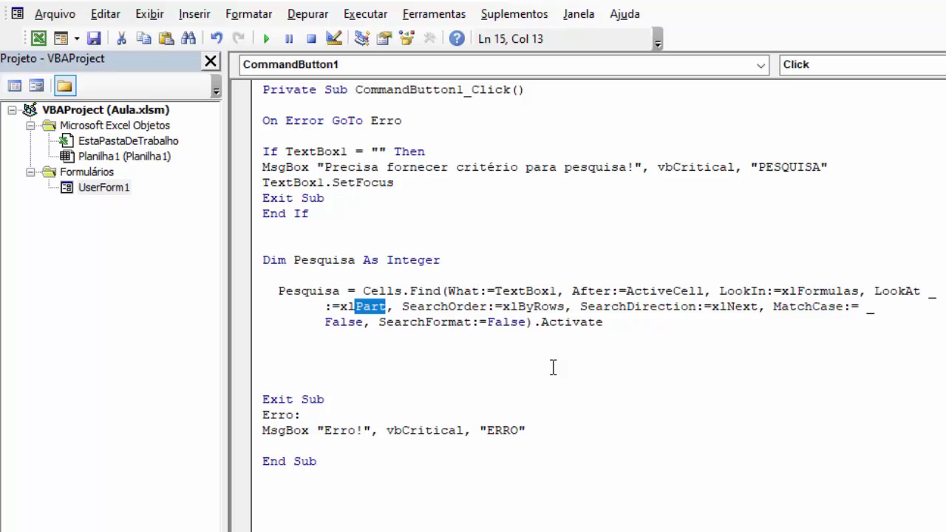
pyautogui.write('whole')
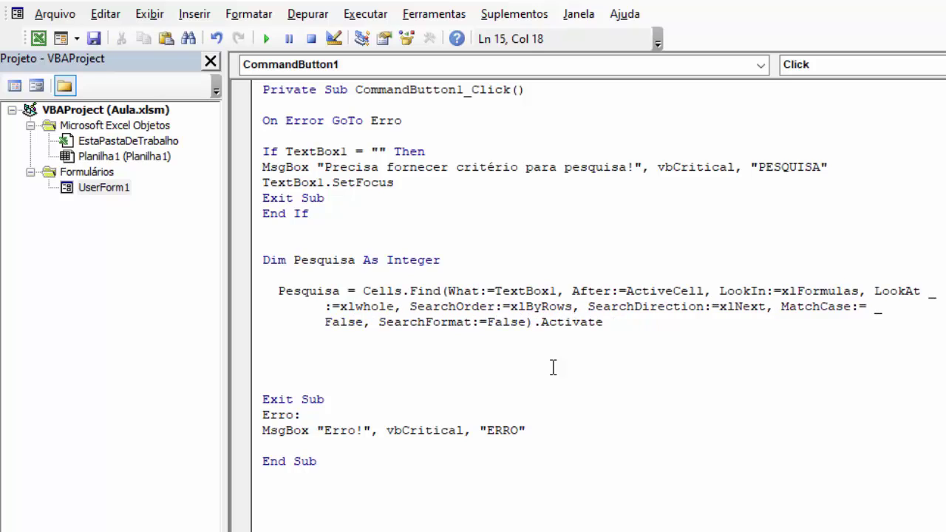
pyautogui.click(376, 382)
pyautogui.hotkey('ctrl', 'z')
pyautogui.click(374, 367)
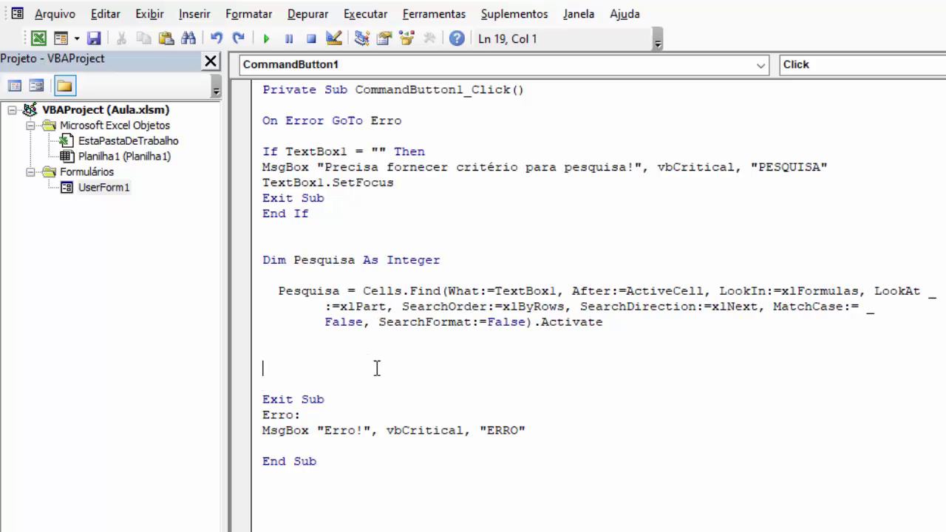
pyautogui.moveTo(385, 305); pyautogui.dragTo(340, 310)
pyautogui.click(355, 352)
pyautogui.click(606, 322)
pyautogui.moveTo(603, 322); pyautogui.dragTo(540, 325)
pyautogui.click(325, 353)
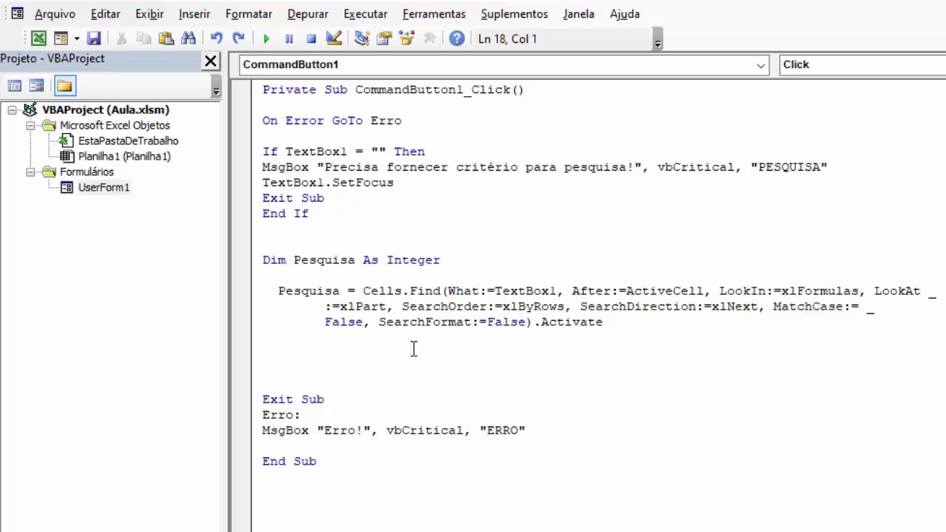
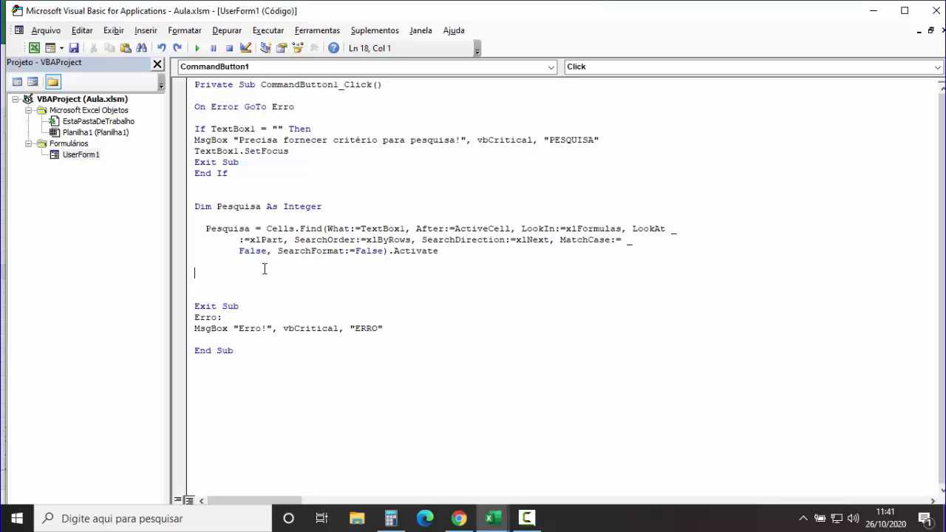
# Step: Starting from cell A1, search the PESQUISA form for 6 and step through its matches
pyautogui.click(34, 47)
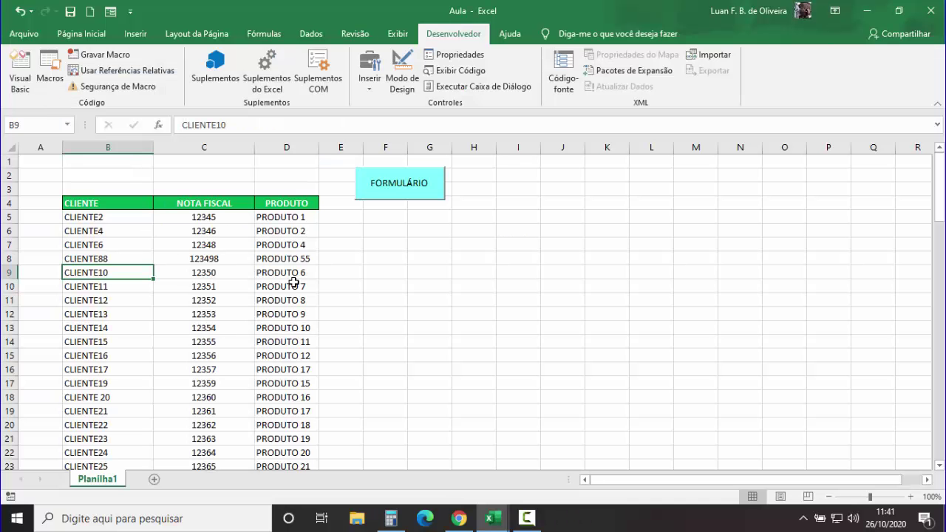
pyautogui.click(44, 159)
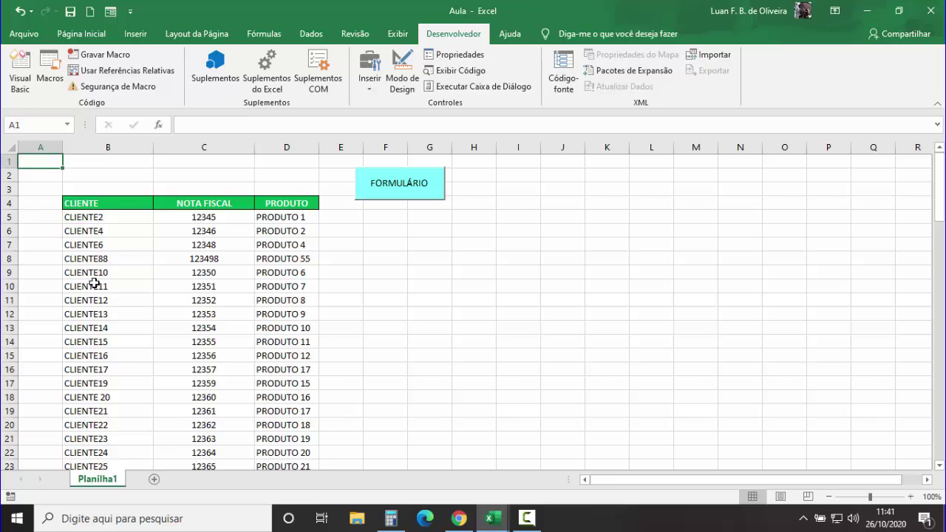
pyautogui.click(396, 192)
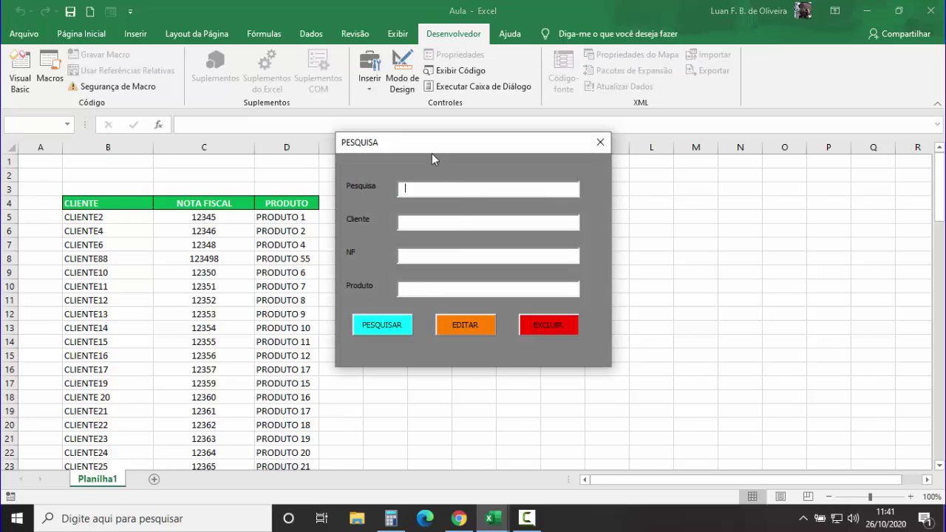
pyautogui.moveTo(432, 151); pyautogui.dragTo(506, 151)
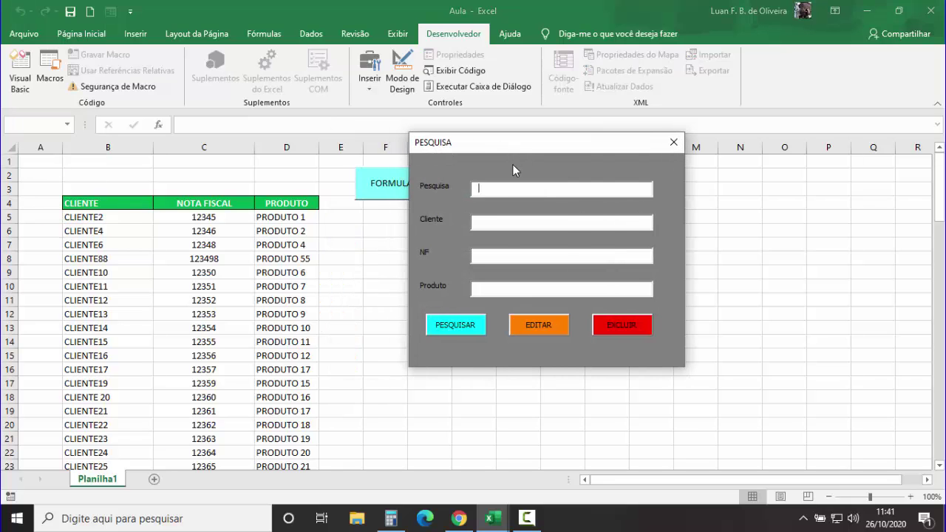
pyautogui.write('6')
pyautogui.click(458, 330)
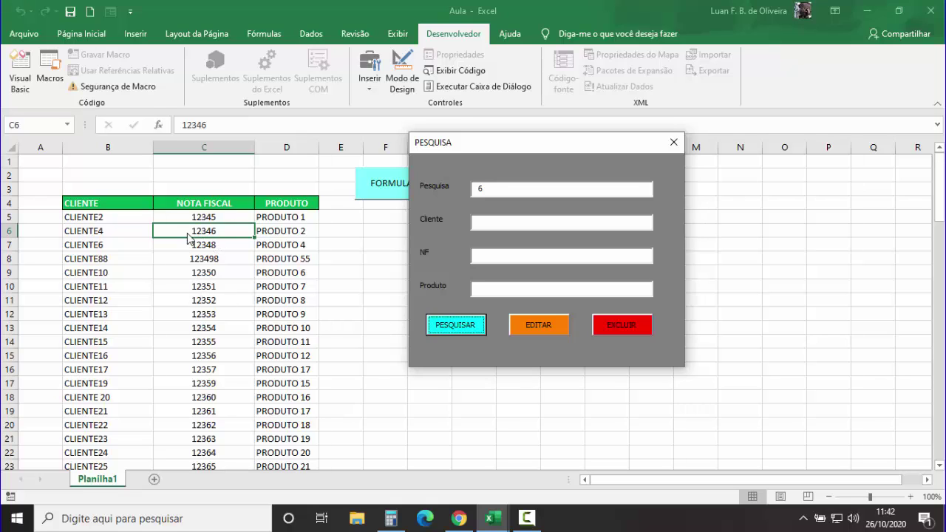
pyautogui.click(454, 329)
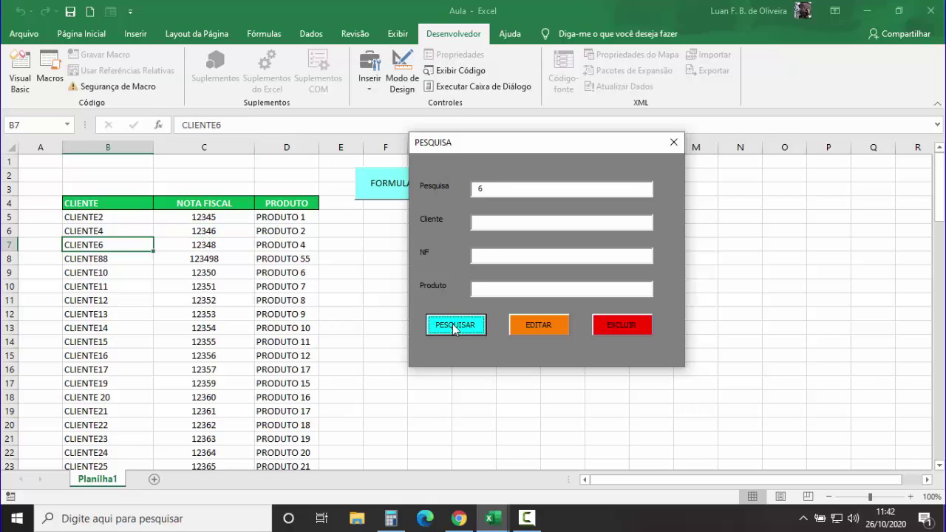
pyautogui.click(454, 329)
pyautogui.click(455, 328)
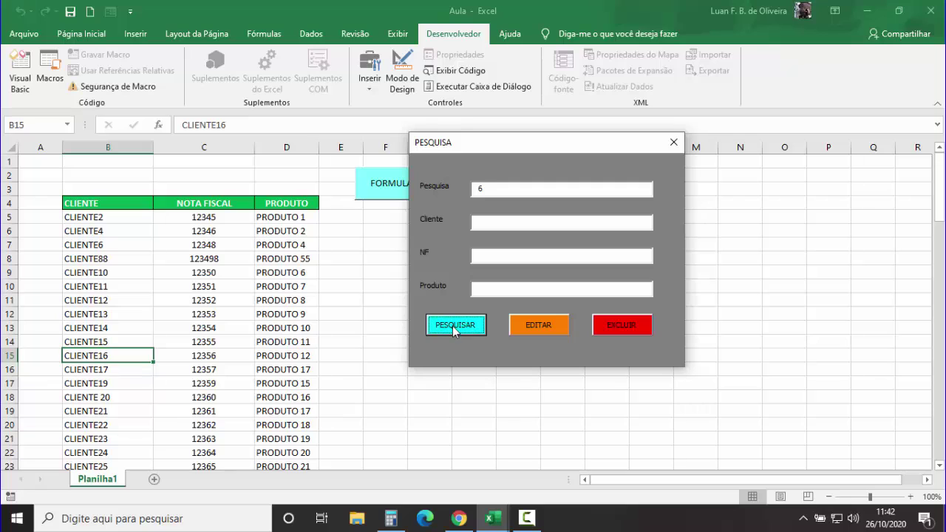
pyautogui.click(673, 142)
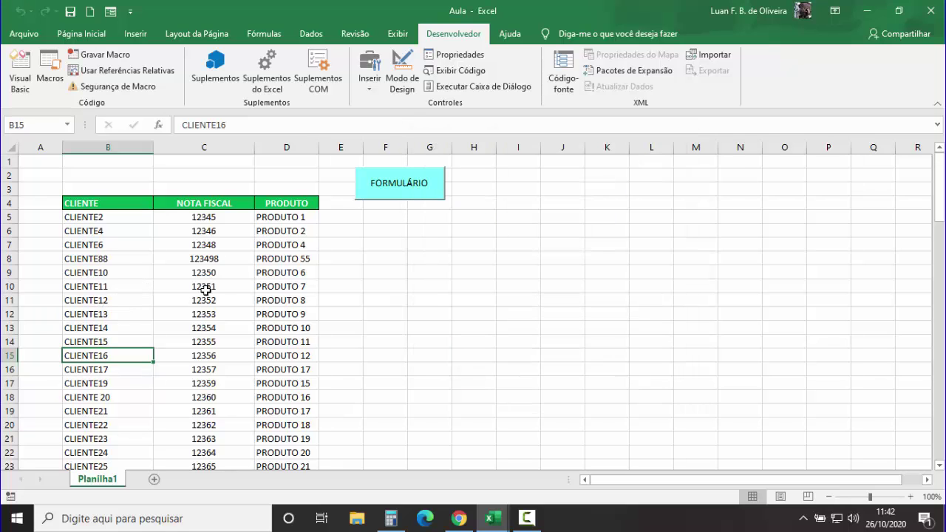
# Step: Repeat the search for 6 starting from cell B11, stepping through the matches
pyautogui.click(92, 299)
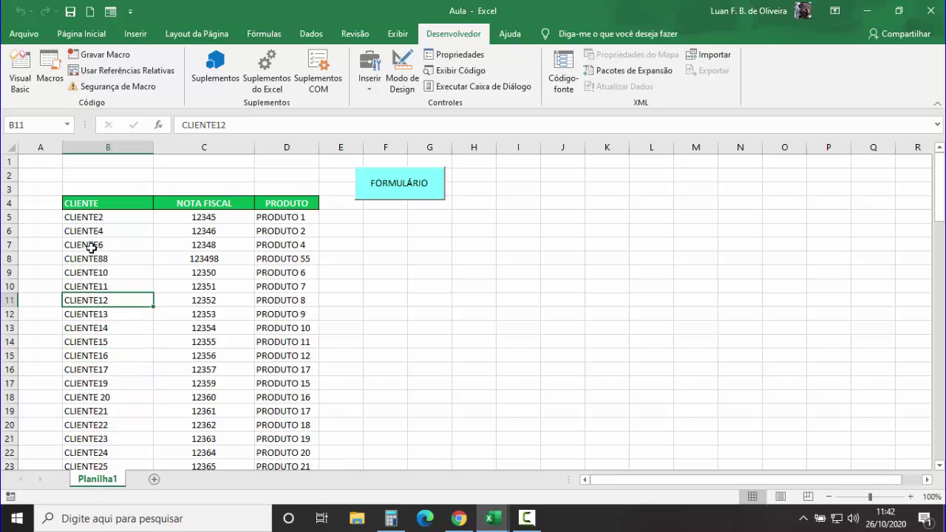
pyautogui.click(397, 189)
pyautogui.write('6')
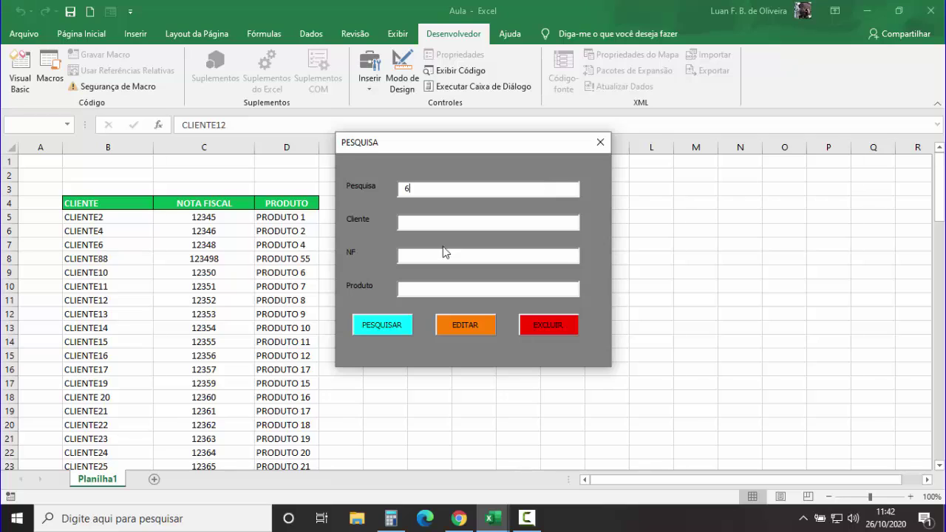
pyautogui.click(367, 330)
pyautogui.click(368, 331)
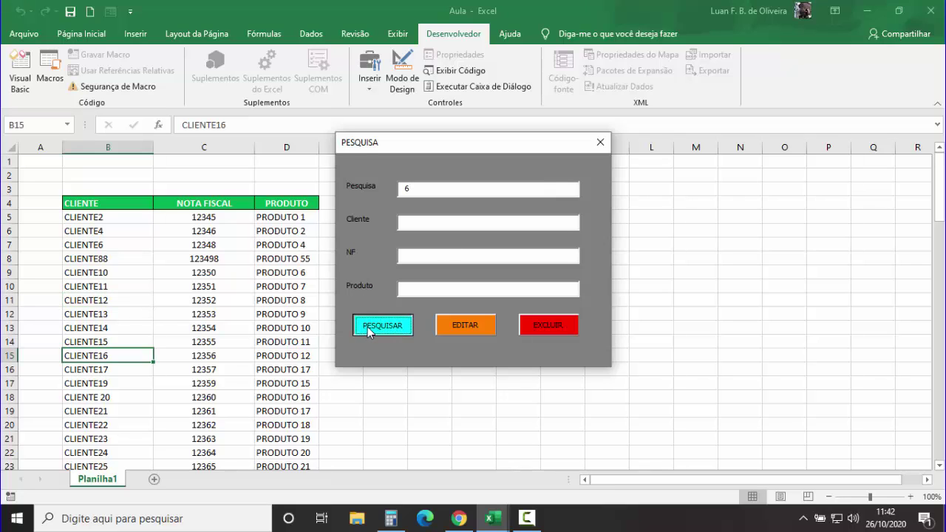
pyautogui.click(367, 331)
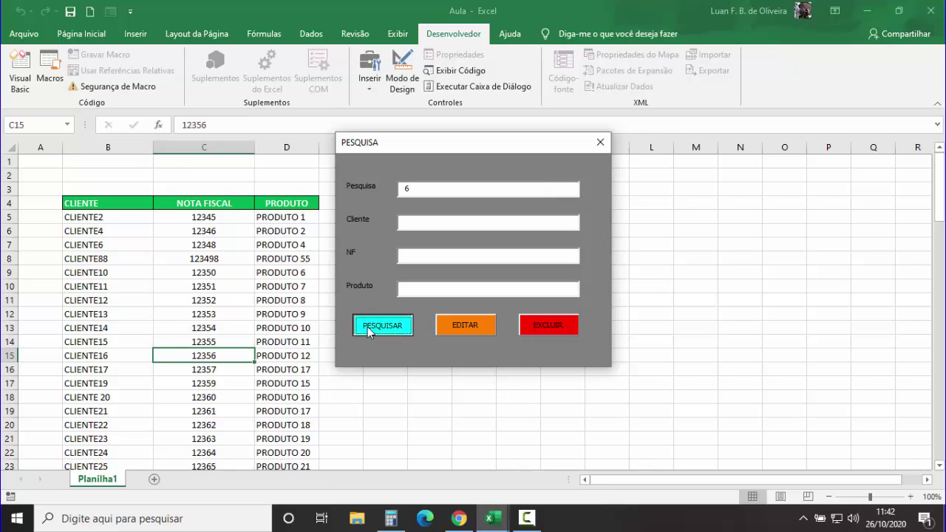
pyautogui.click(367, 330)
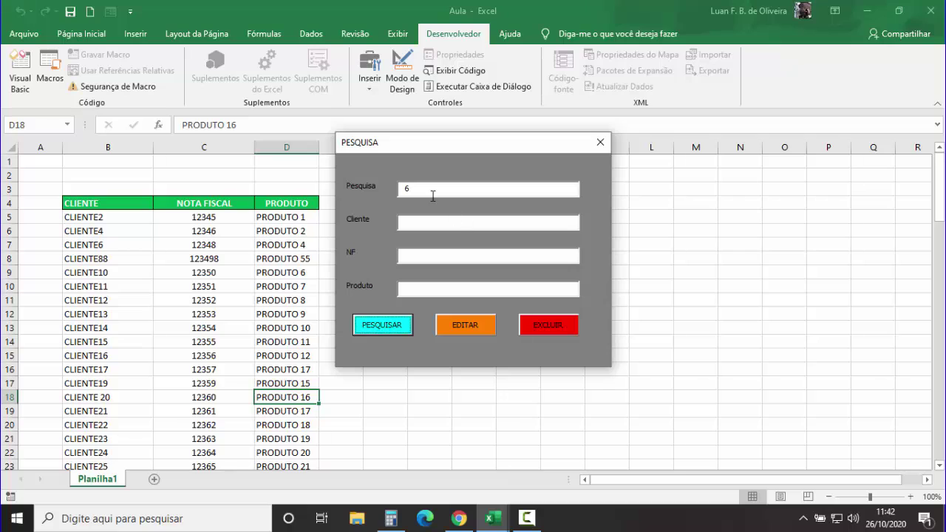
# Step: Search for a number not in the table and dismiss the Erro! message
pyautogui.click(433, 190)
pyautogui.moveTo(384, 193); pyautogui.dragTo(376, 195)
pyautogui.write('2454979999')
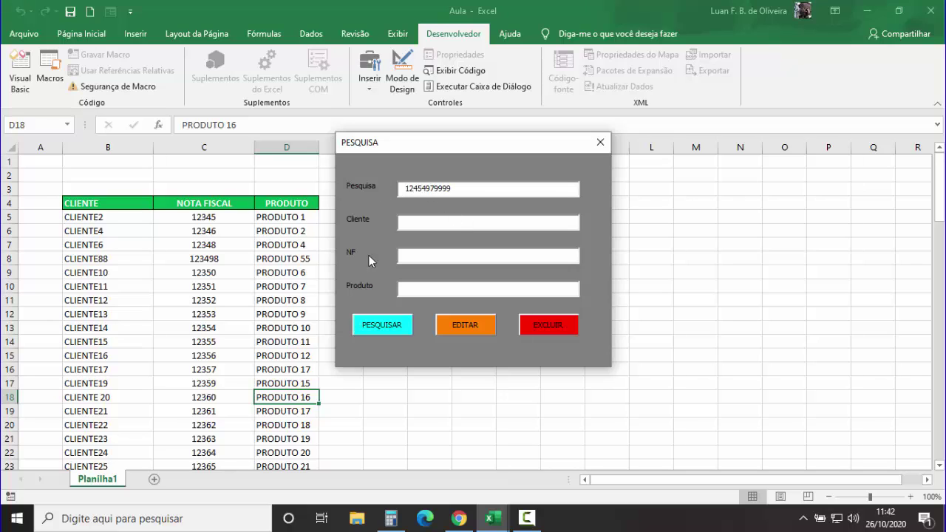
pyautogui.click(389, 329)
pyautogui.click(496, 309)
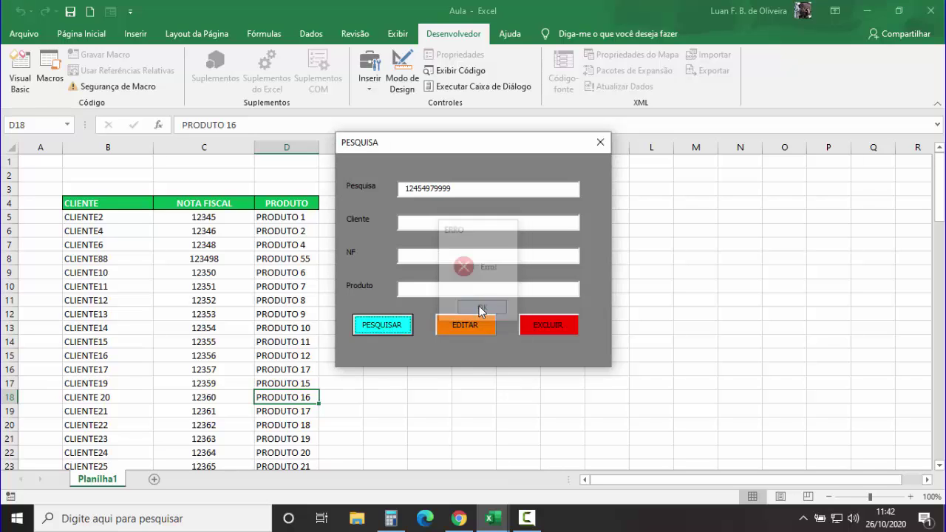
# Step: Comment out the On Error GoTo Erro line in the PESQUISAR click code
pyautogui.click(598, 144)
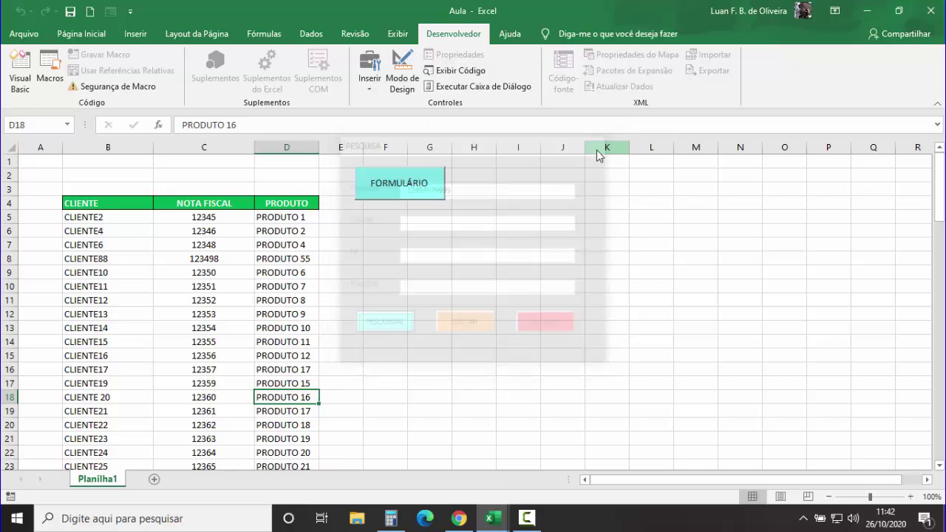
pyautogui.click(21, 74)
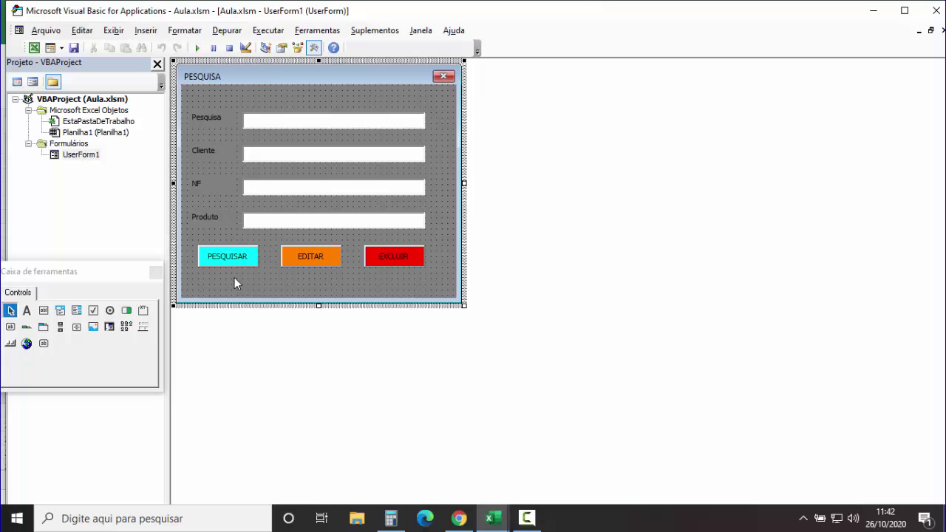
pyautogui.doubleClick(224, 261)
pyautogui.moveTo(195, 328); pyautogui.dragTo(392, 325)
pyautogui.click(226, 295)
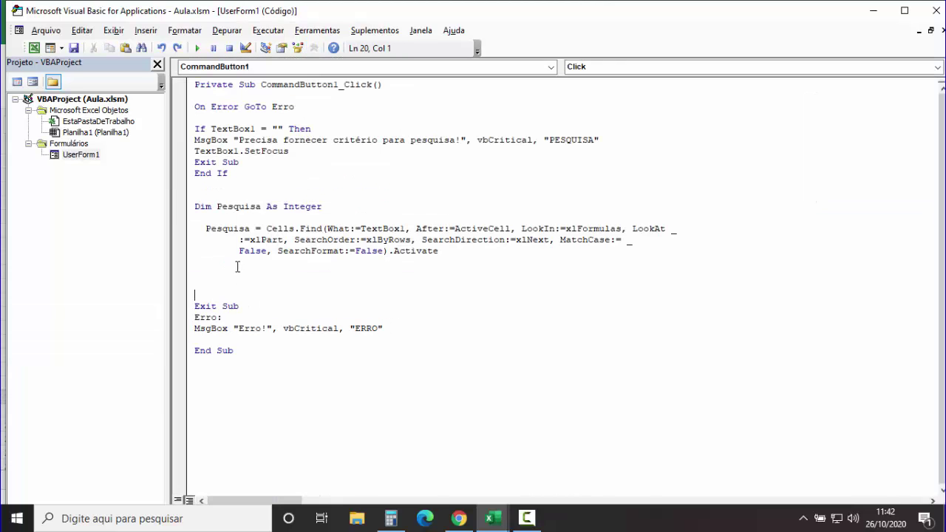
pyautogui.click(197, 109)
pyautogui.write("'")
pyautogui.click(294, 207)
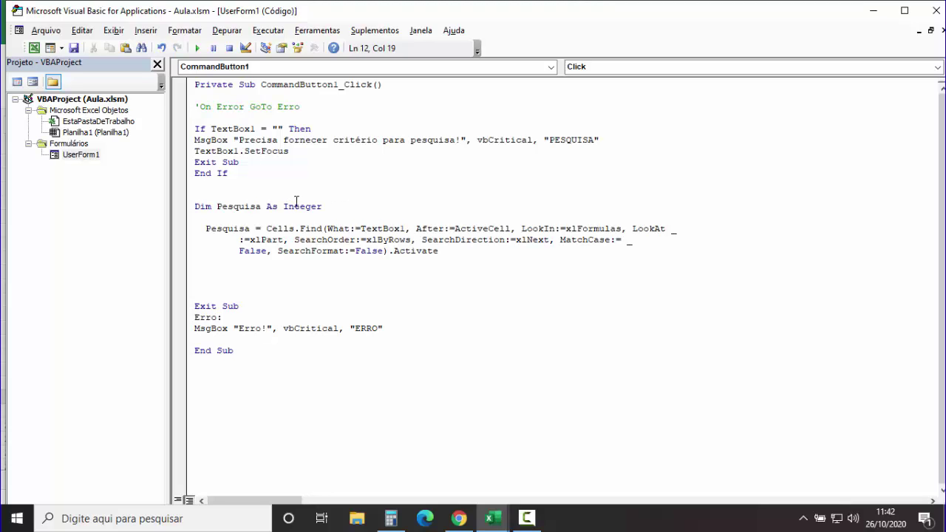
# Step: Search the form for 'asdfgdfgsdf' and debug the resulting runtime error
pyautogui.click(34, 47)
pyautogui.click(392, 194)
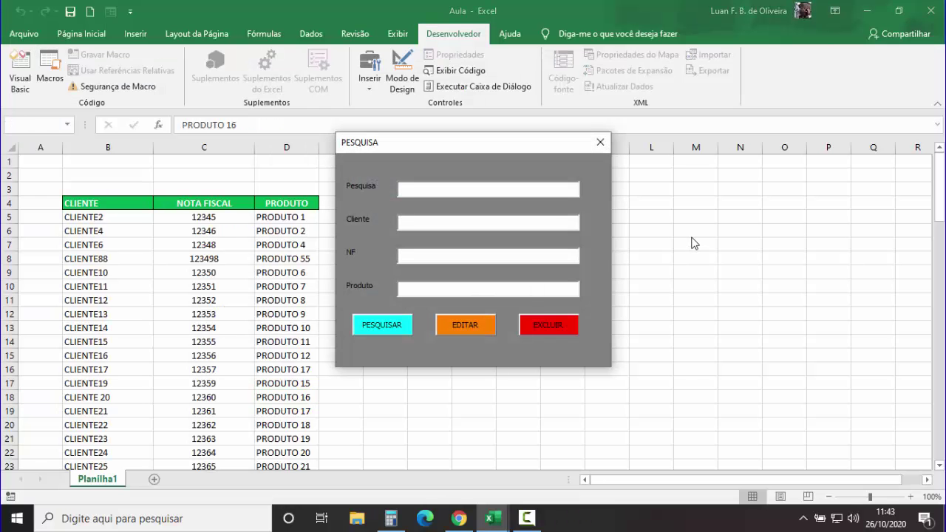
pyautogui.write('asdfgdfgsdf')
pyautogui.click(393, 327)
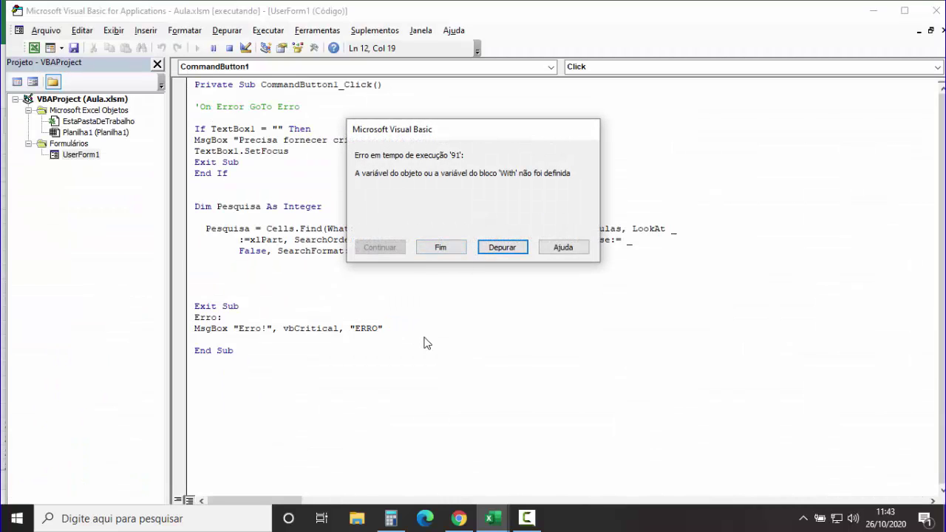
pyautogui.click(505, 249)
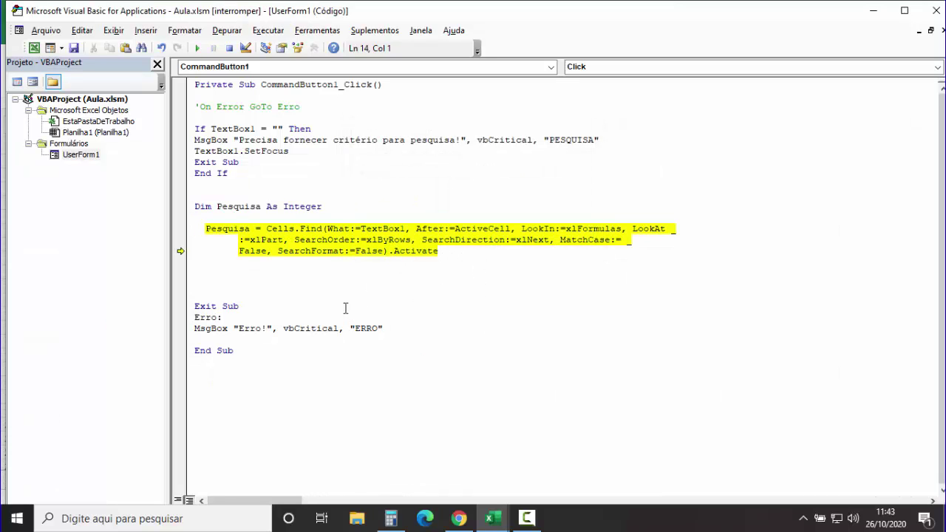
# Step: Insert an On Error Resume Next line above Cells.Find and resume the paused code
pyautogui.click(225, 220)
pyautogui.press('Return')
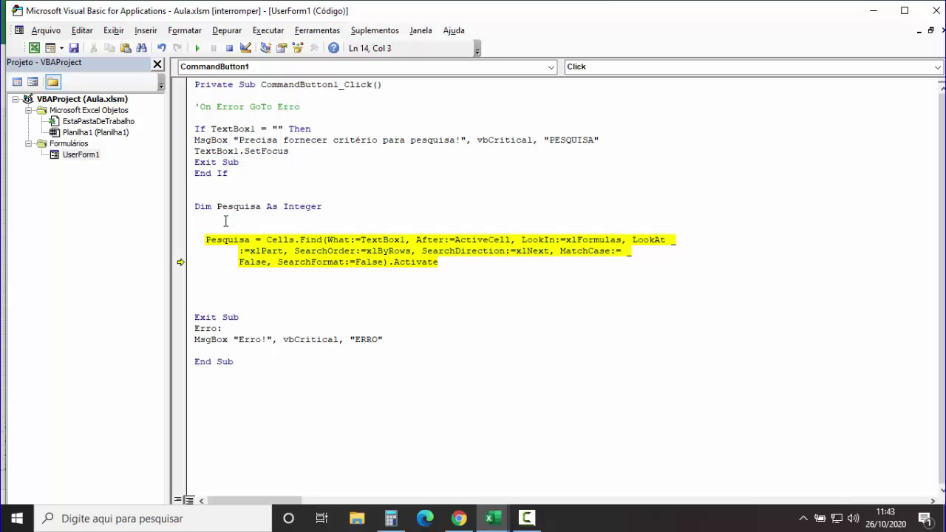
pyautogui.write('on error re')
pyautogui.write('sume next')
pyautogui.click(234, 284)
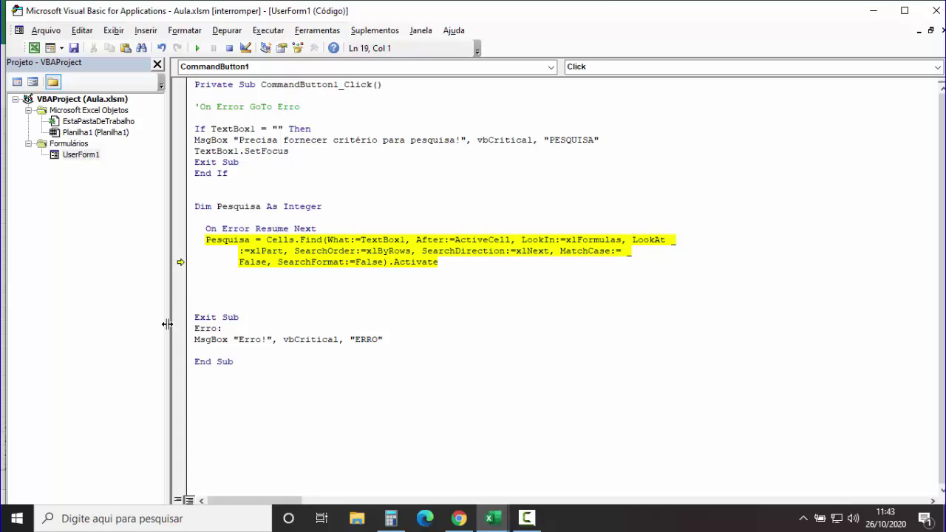
pyautogui.press('F5')
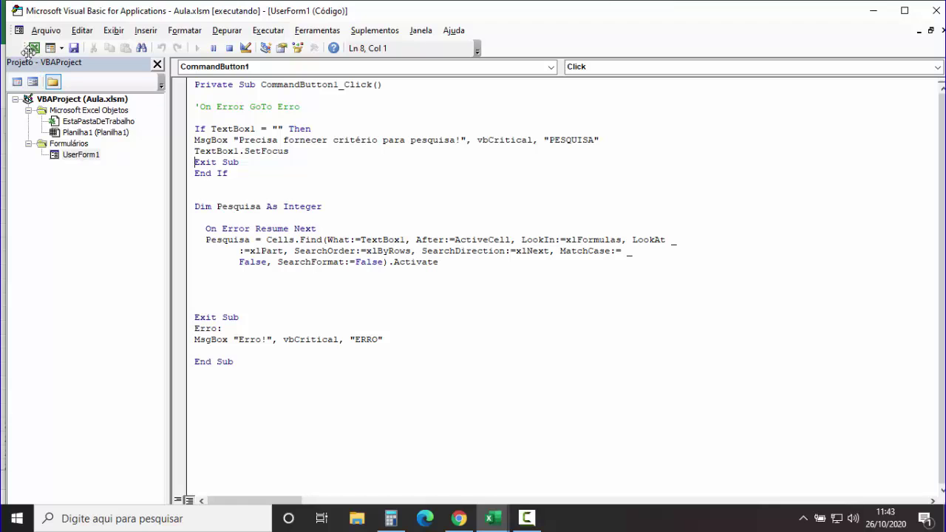
# Step: Rerun the gibberish search, step through the click routine, then stop the code
pyautogui.click(34, 49)
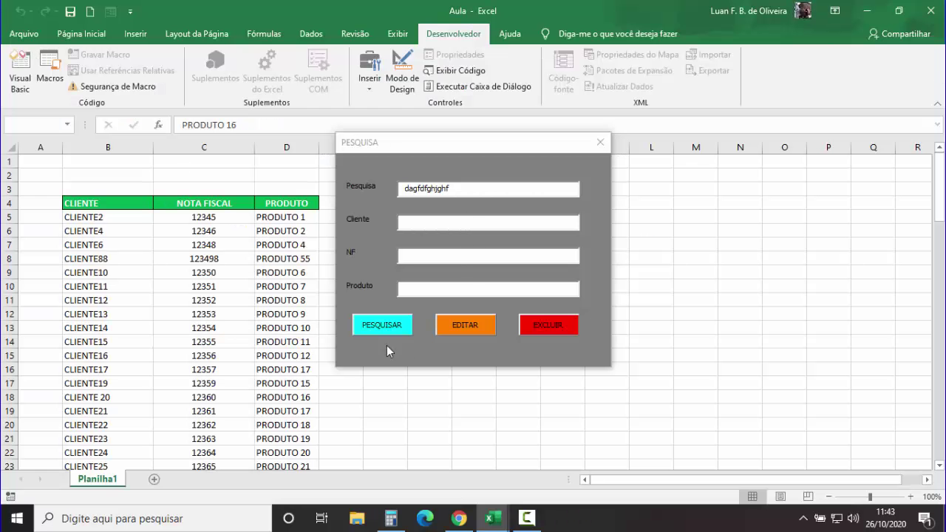
pyautogui.click(370, 325)
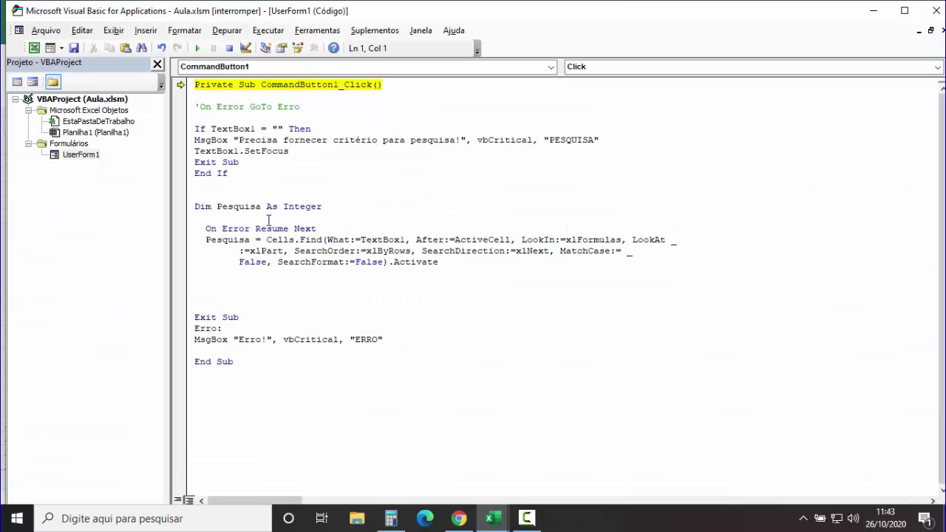
pyautogui.press('F8')
pyautogui.press('F8')
pyautogui.press('F8')
pyautogui.press('F8')
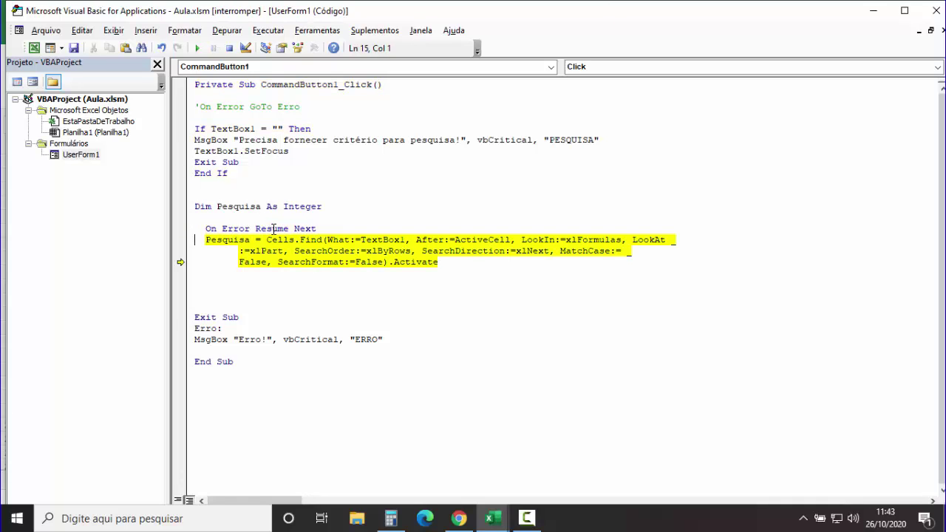
pyautogui.press('F8')
pyautogui.press('F8')
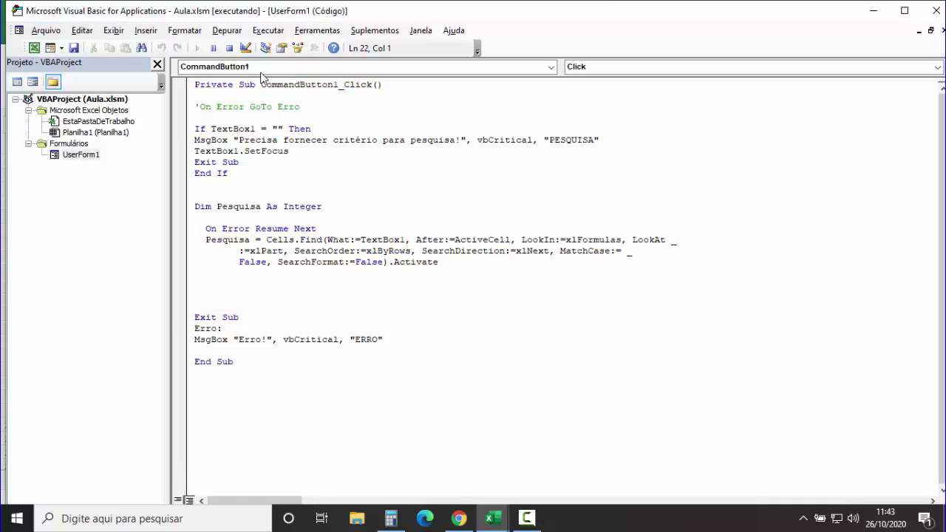
pyautogui.click(226, 52)
# Step: Search the form for 'dsfgghgfhfghjghf' to confirm no error appears, then return to the editor
pyautogui.click(34, 49)
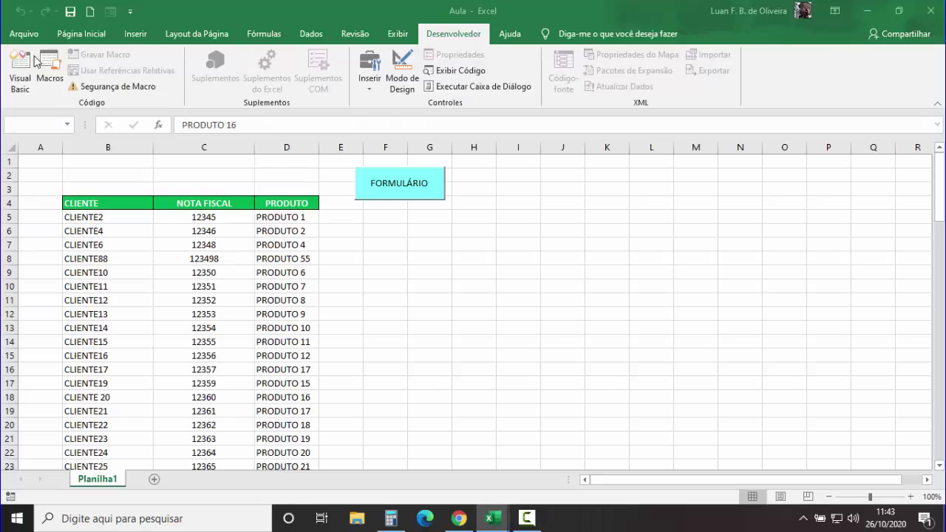
pyautogui.click(388, 255)
pyautogui.click(399, 183)
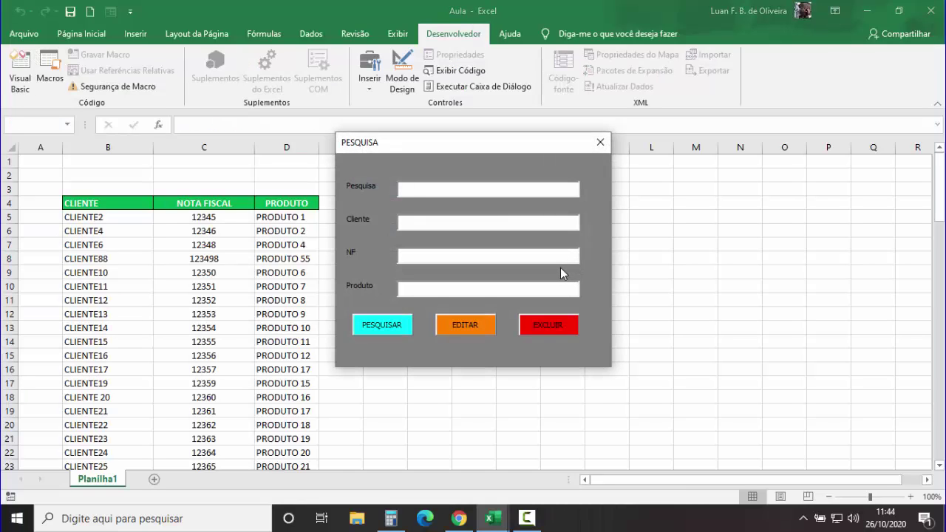
pyautogui.write('dsfgghgfhfghjghf')
pyautogui.click(386, 329)
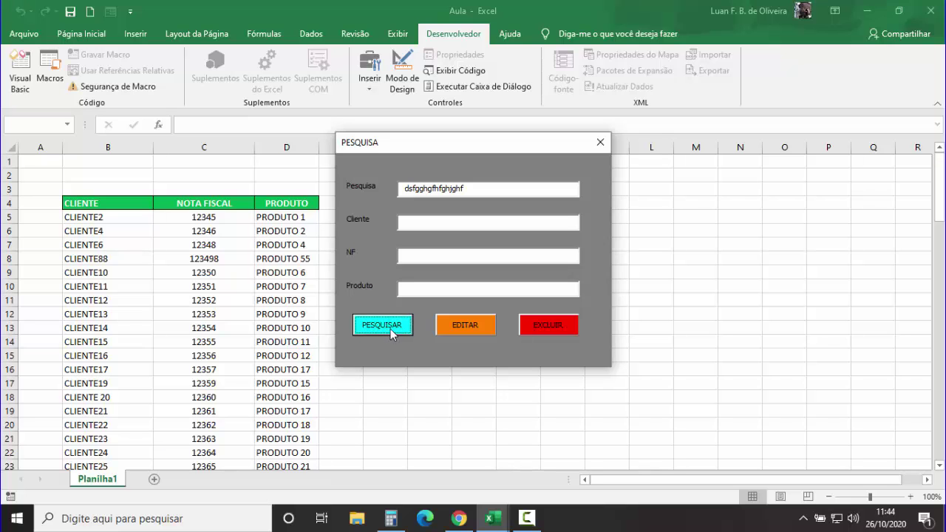
pyautogui.click(594, 147)
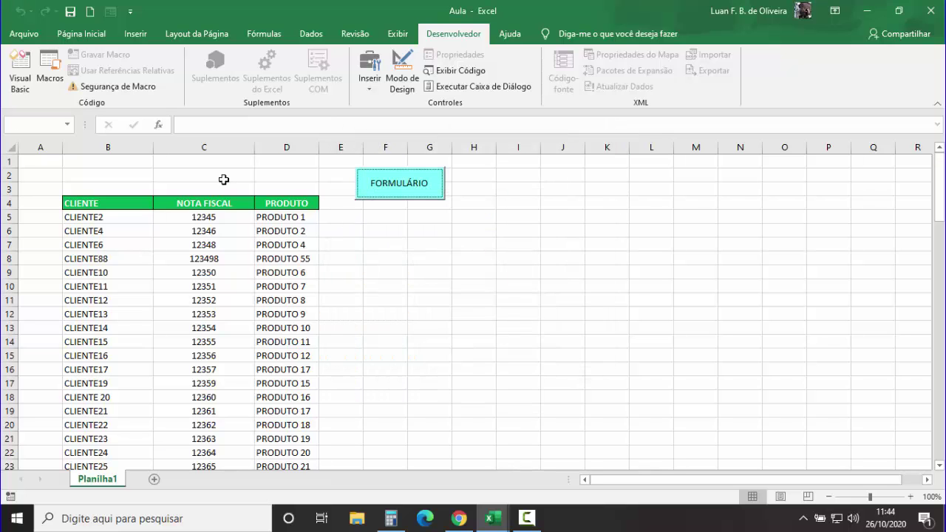
pyautogui.click(20, 70)
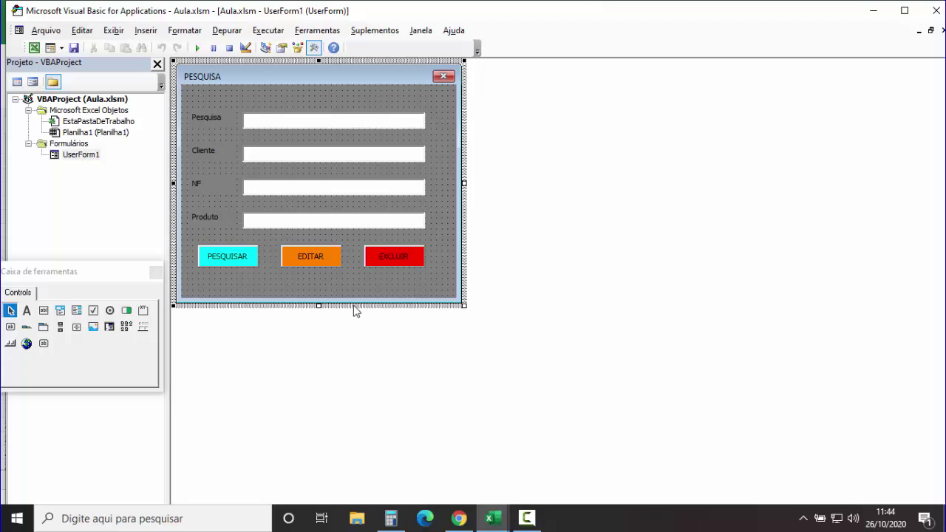
# Step: Add an If Pesquisa <> "0" Then / Else / End If block before Exit Sub
pyautogui.doubleClick(235, 265)
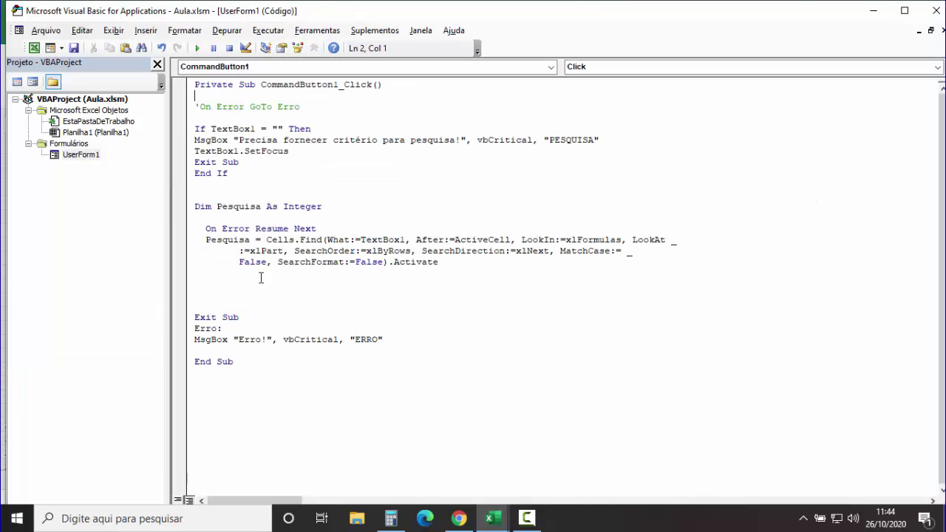
pyautogui.click(214, 305)
pyautogui.press('Return')
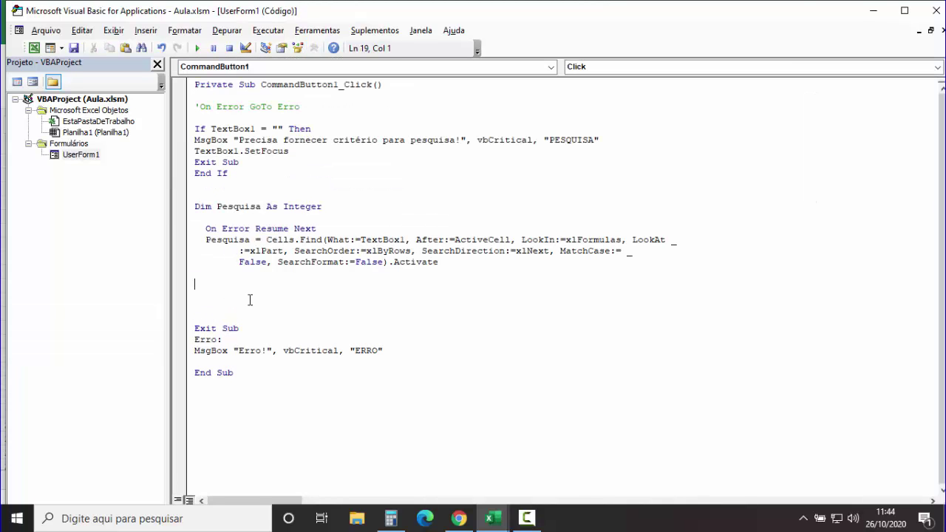
pyautogui.doubleClick(253, 240)
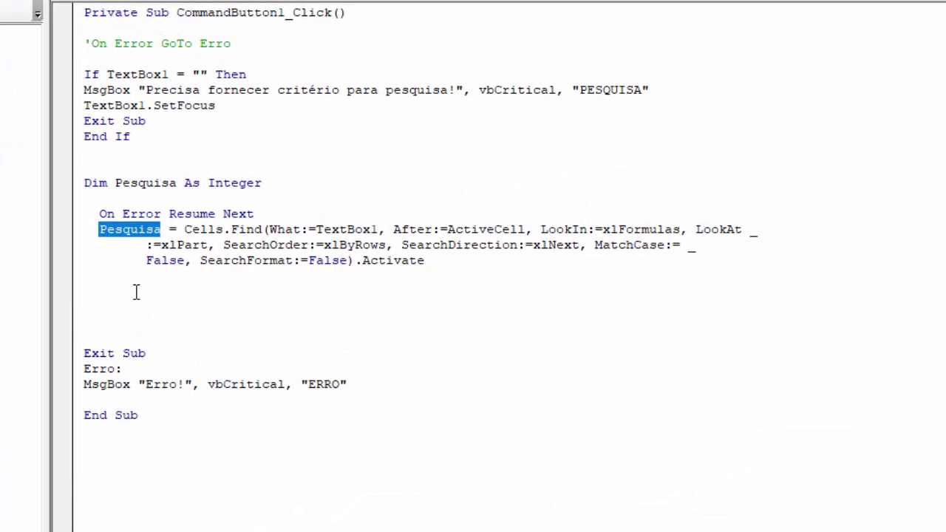
pyautogui.click(143, 311)
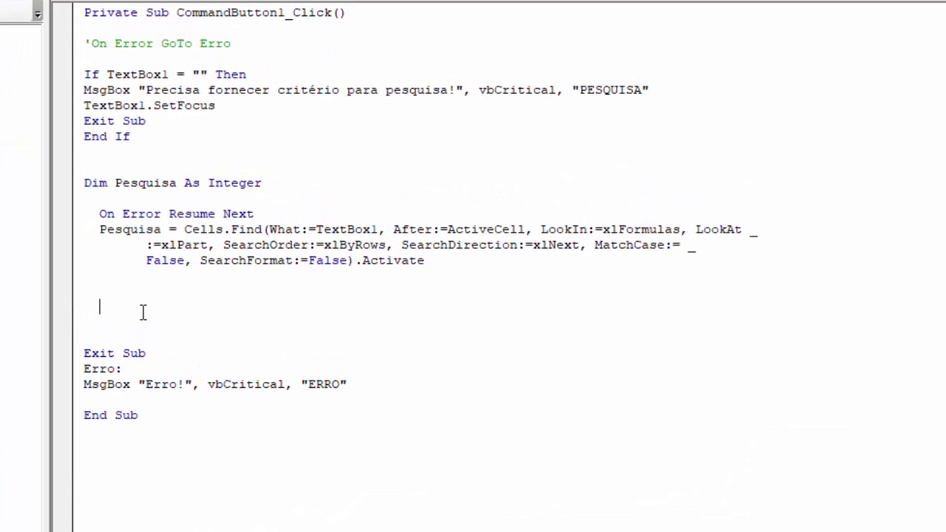
pyautogui.write('if Pesquisa <')
pyautogui.write('> "')
pyautogui.write('0" t')
pyautogui.write('hen')
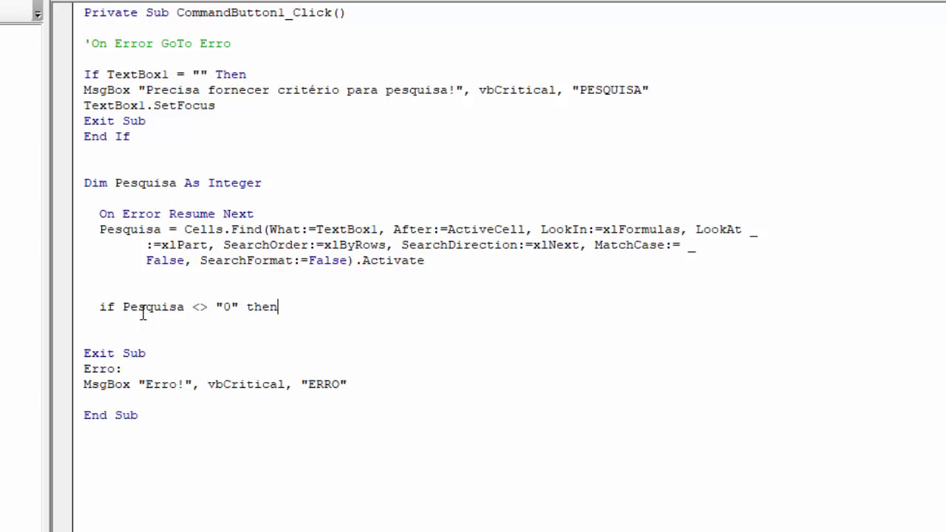
pyautogui.press('Return')
pyautogui.press('Return')
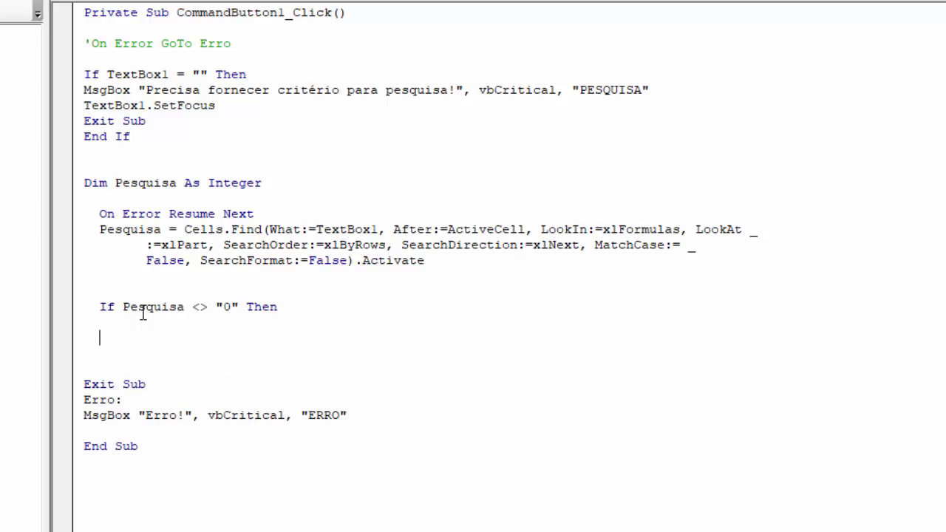
pyautogui.press('Return')
pyautogui.write('else')
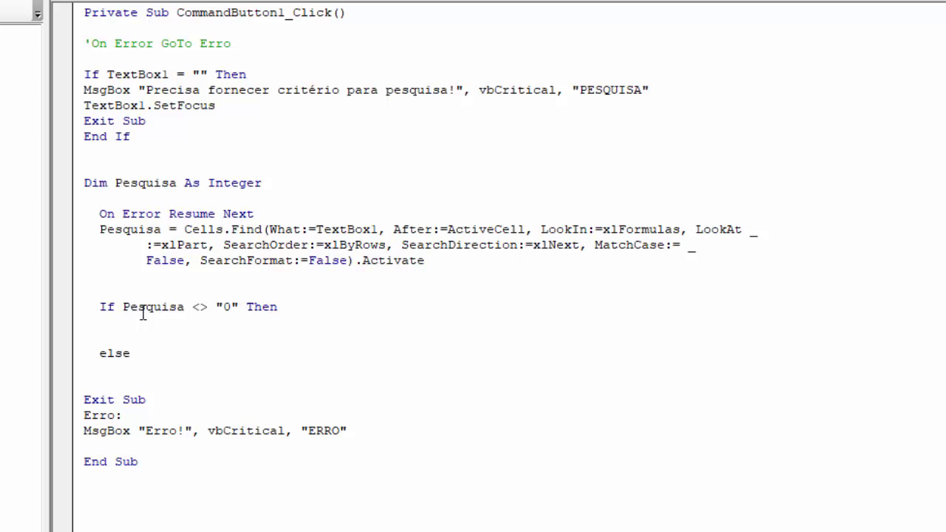
pyautogui.press('Return')
pyautogui.press('Return')
pyautogui.press('Return')
pyautogui.write('end')
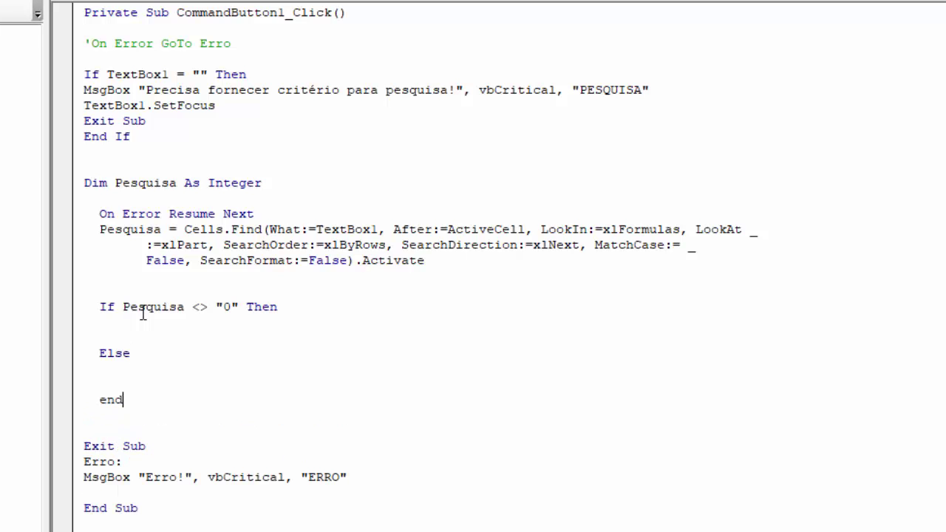
pyautogui.write(' if')
pyautogui.press('Return')
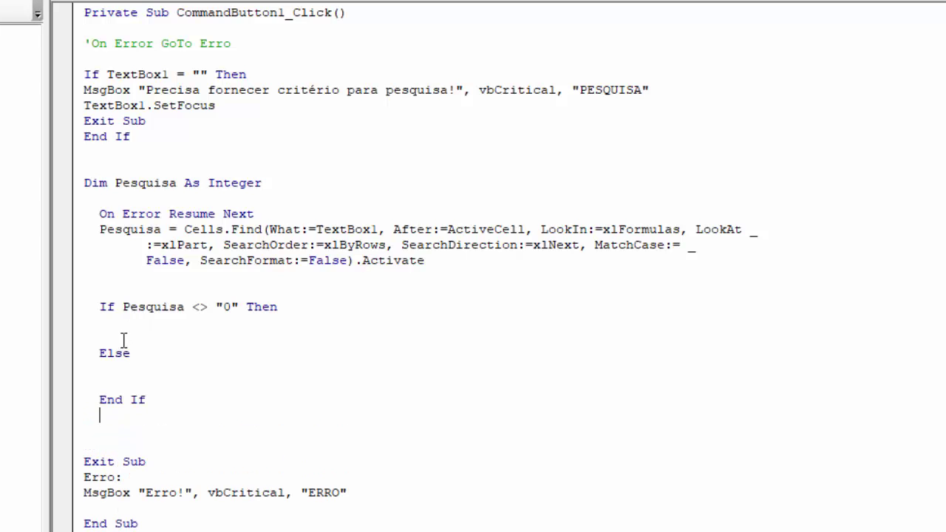
# Step: Copy the existing MsgBox line into the Else branch
pyautogui.click(116, 367)
pyautogui.moveTo(669, 88); pyautogui.dragTo(588, 90)
pyautogui.click(74, 90)
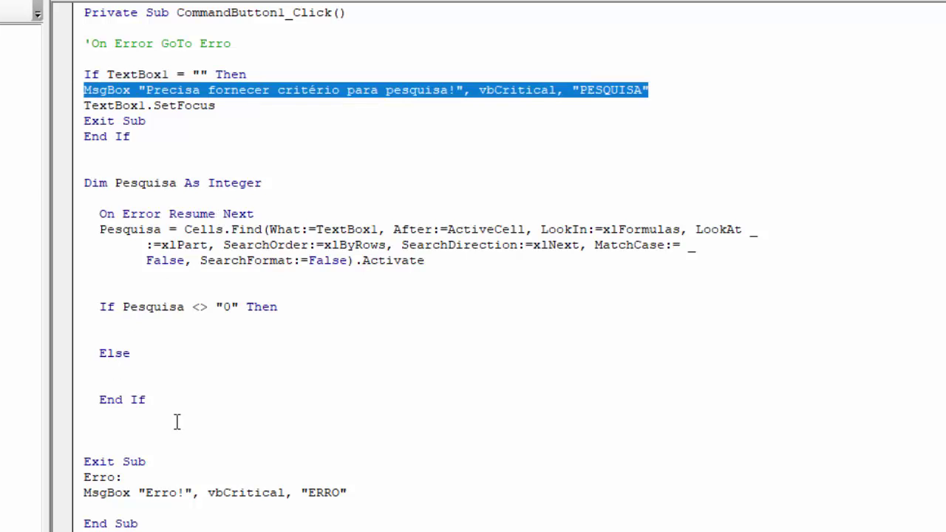
pyautogui.hotkey('ctrl', 'c')
pyautogui.click(108, 382)
pyautogui.hotkey('ctrl', 'v')
pyautogui.press('Return')
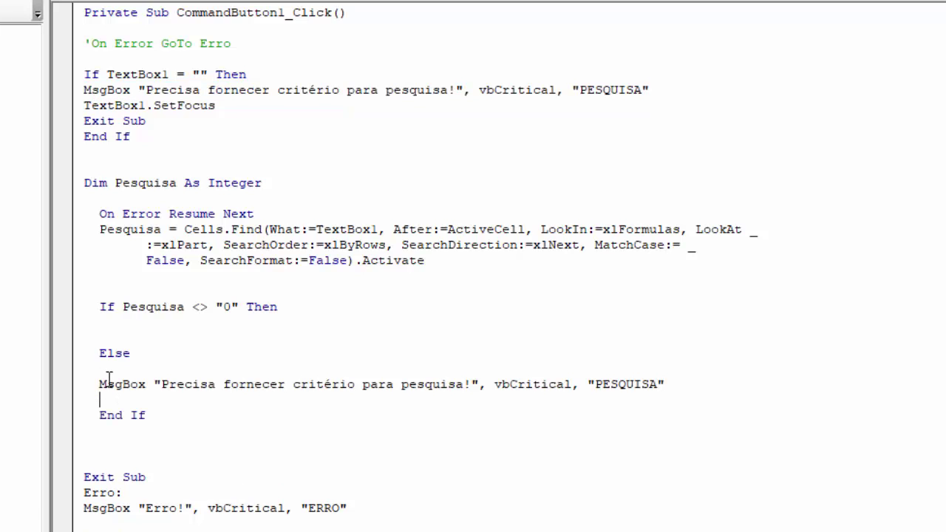
# Step: Change the copied message to 'Não encontrado' with the vbInformation icon
pyautogui.moveTo(462, 384); pyautogui.dragTo(169, 384)
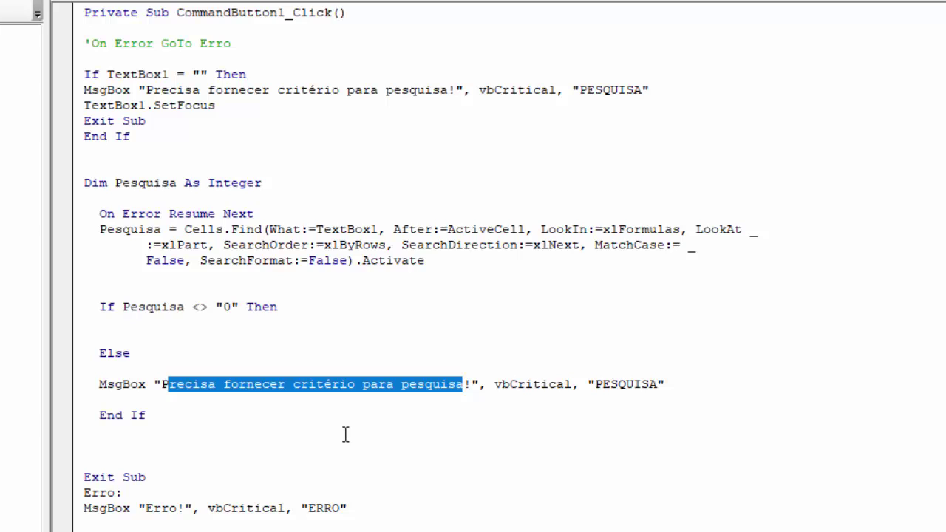
pyautogui.press('BackSpace')
pyautogui.press('BackSpace')
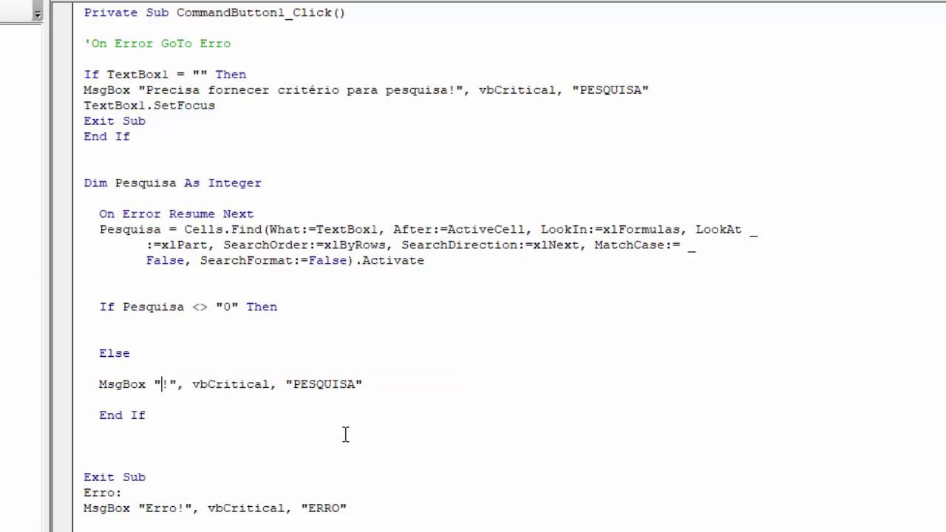
pyautogui.write('Não encontra')
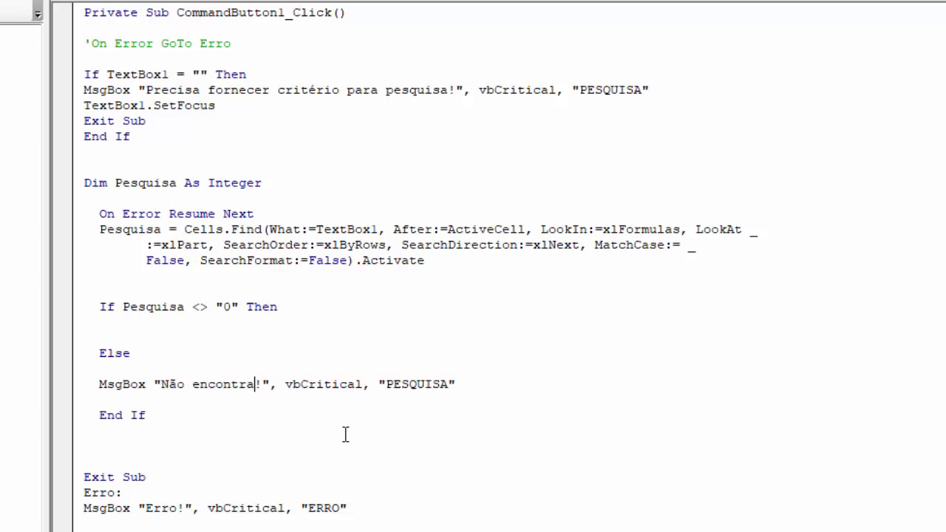
pyautogui.write('do')
pyautogui.click(381, 385)
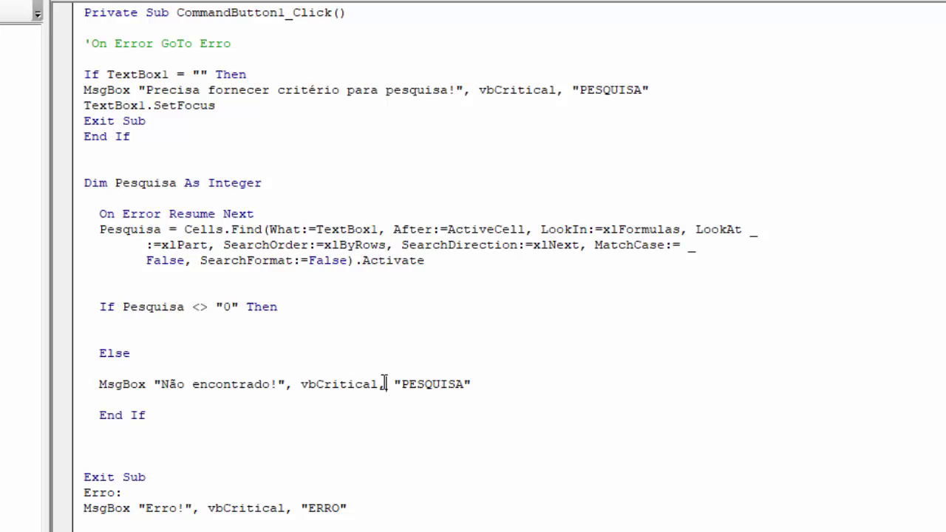
pyautogui.press('BackSpace')
pyautogui.press('BackSpace')
pyautogui.press('BackSpace')
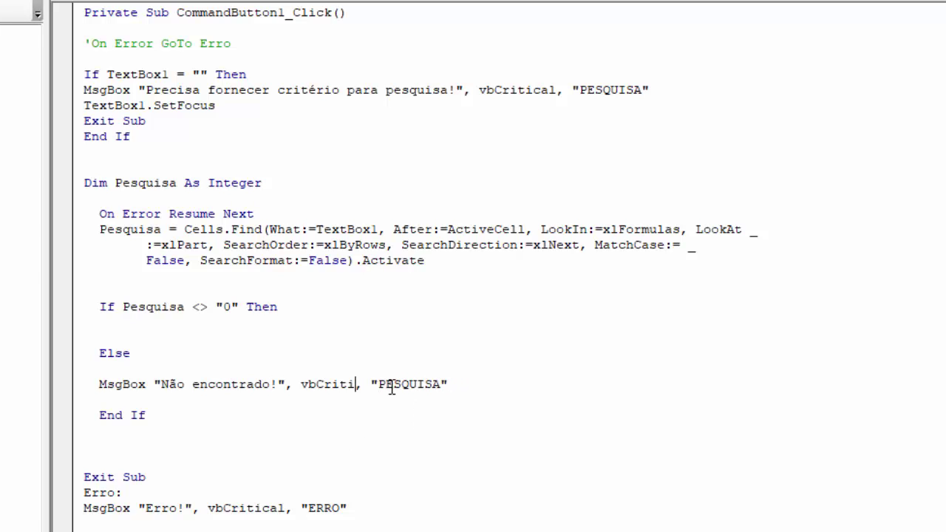
pyautogui.press('BackSpace')
pyautogui.press('BackSpace')
pyautogui.press('BackSpace')
pyautogui.press('BackSpace')
pyautogui.write('i')
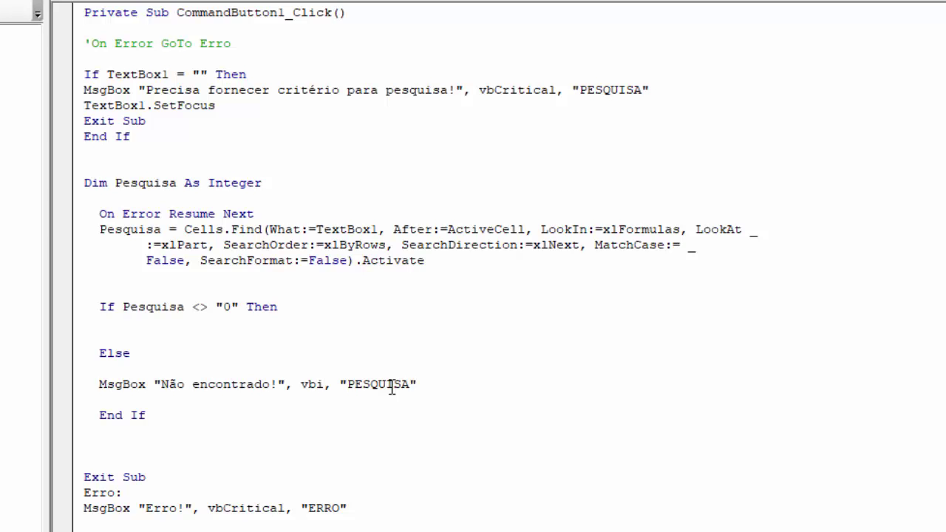
pyautogui.hotkey('ctrl', 'space')
pyautogui.click(292, 430)
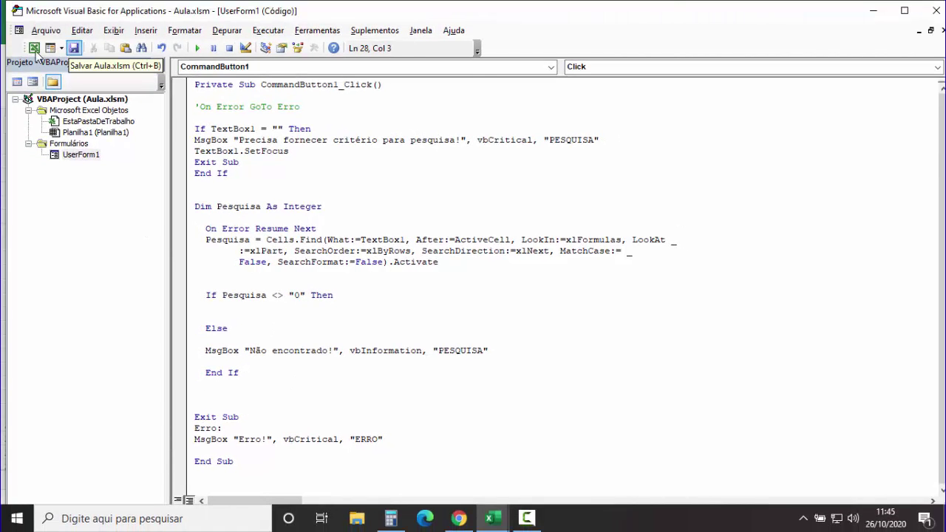
# Step: Search the form for nonsense text and dismiss the 'Não encontrado!' message
pyautogui.click(35, 49)
pyautogui.click(408, 186)
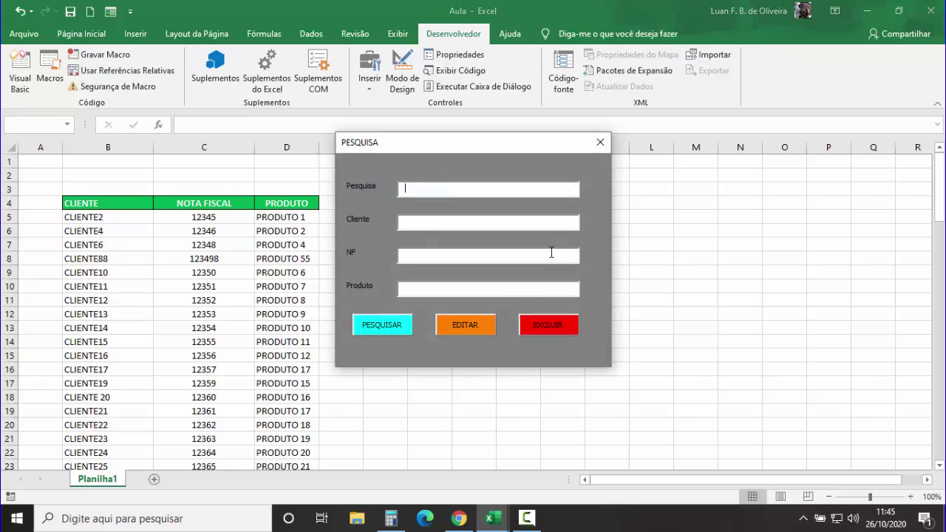
pyautogui.write('afgdfghfghjfgkjh')
pyautogui.click(372, 330)
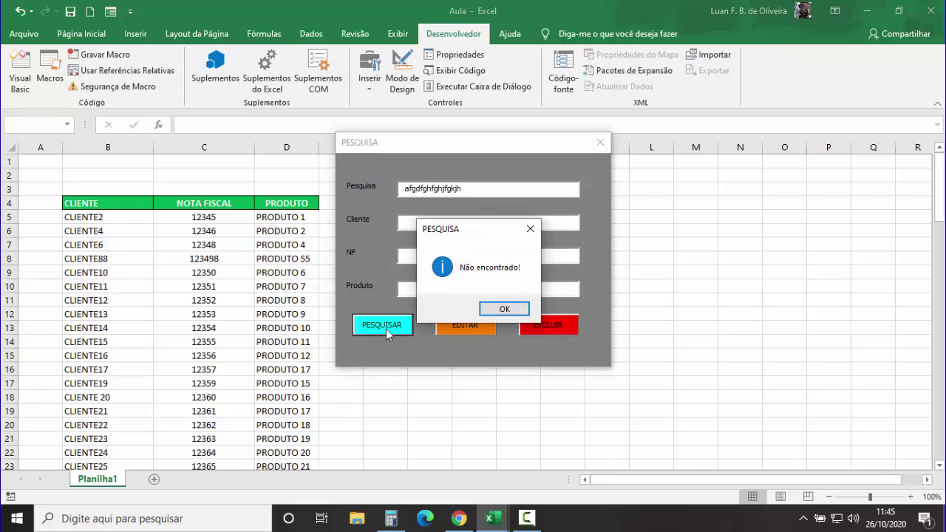
pyautogui.click(507, 310)
# Step: Search for 4 and step through its matches to CLIENTE24 in B22
pyautogui.moveTo(477, 190); pyautogui.dragTo(337, 190)
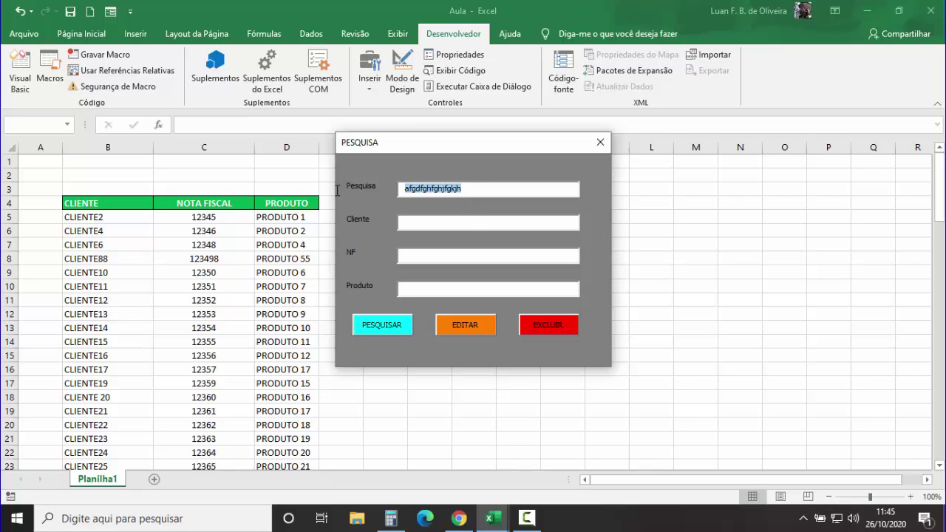
pyautogui.write('4')
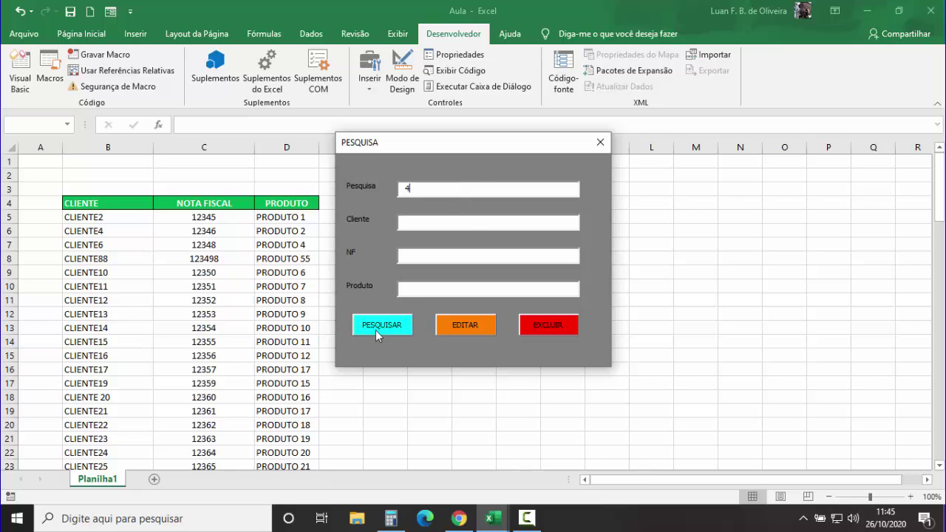
pyautogui.click(375, 329)
pyautogui.click(374, 327)
pyautogui.click(375, 327)
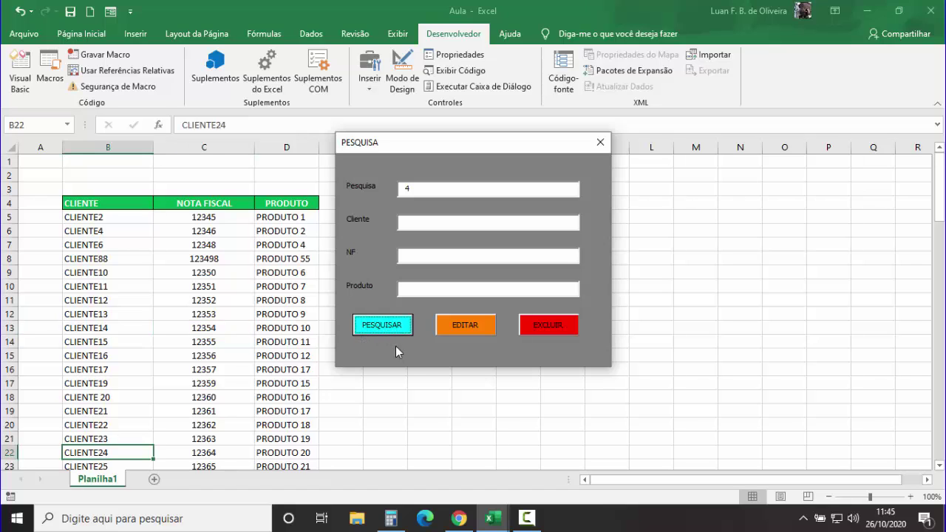
pyautogui.click(415, 223)
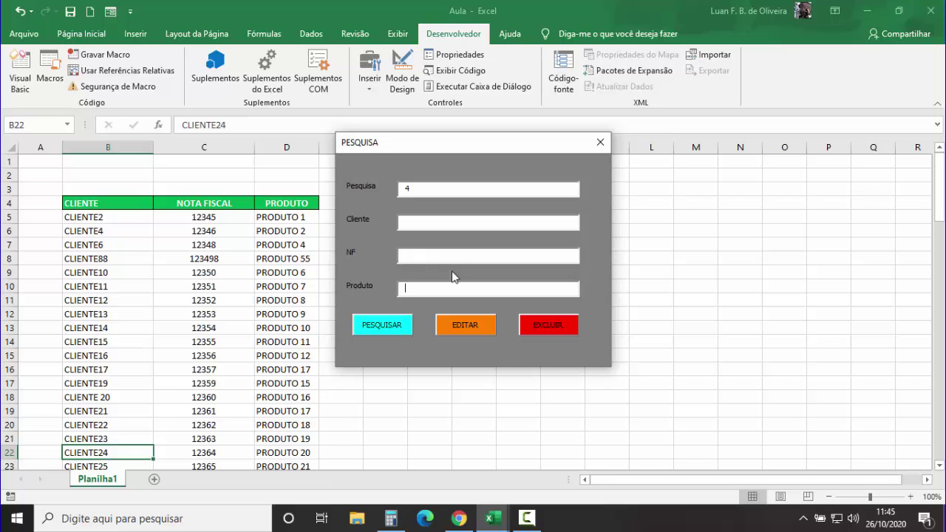
# Step: Close the form and select the PESQUISAR button in the VBA form design
pyautogui.click(593, 145)
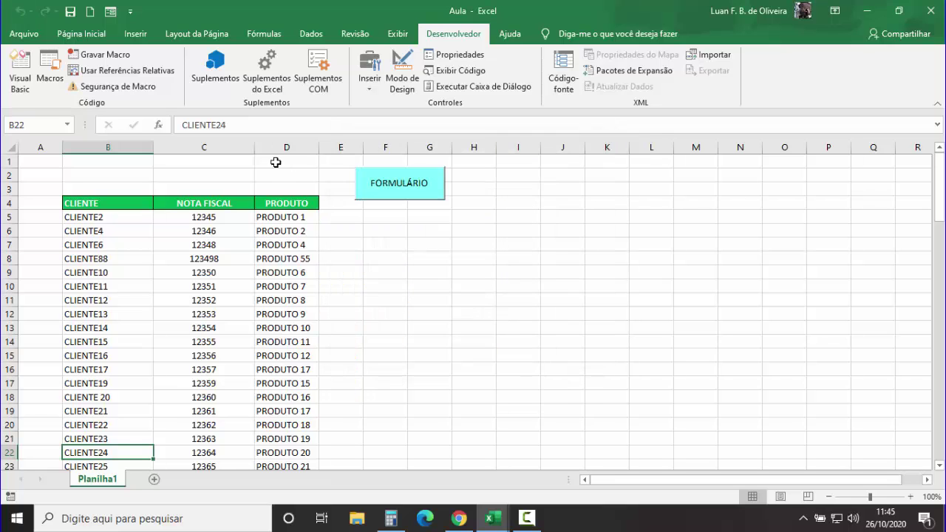
pyautogui.click(19, 78)
pyautogui.click(235, 256)
# Step: Declare Public Linha As Double at the top of the module
pyautogui.doubleClick(235, 257)
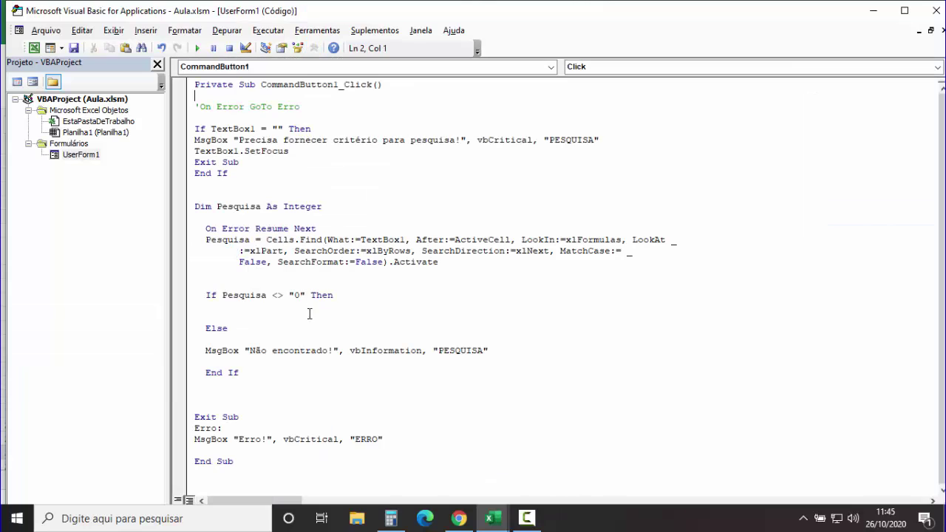
pyautogui.click(219, 315)
pyautogui.click(195, 87)
pyautogui.press('Return')
pyautogui.press('Return')
pyautogui.press('Return')
pyautogui.click(212, 97)
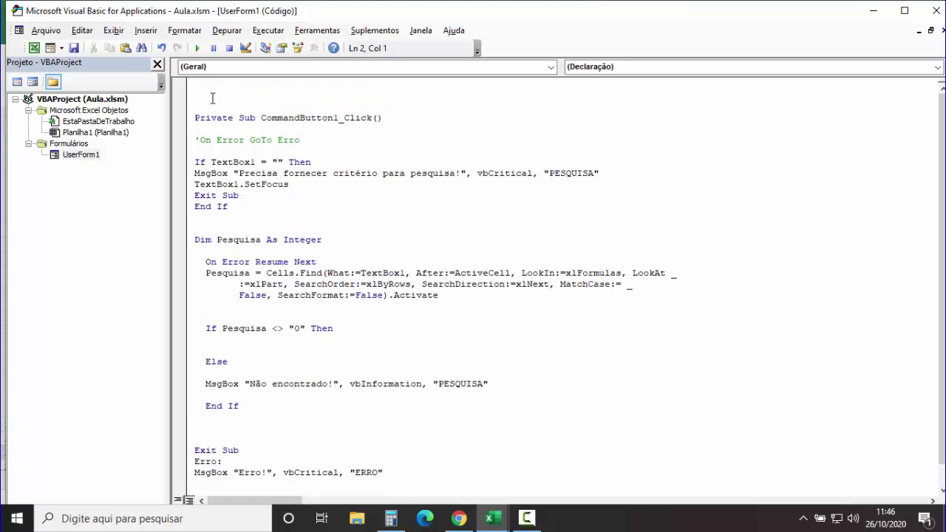
pyautogui.write('Public ')
pyautogui.write('Linha as ')
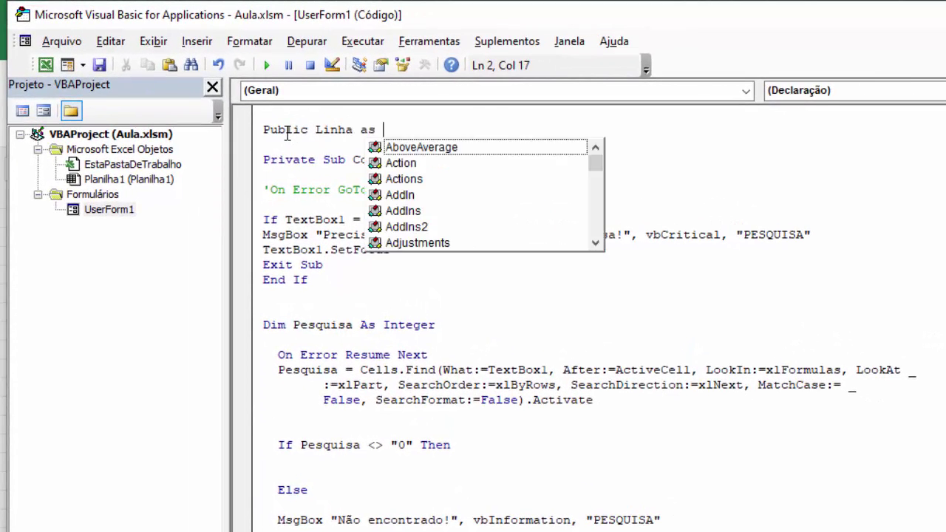
pyautogui.write('double')
pyautogui.click(286, 173)
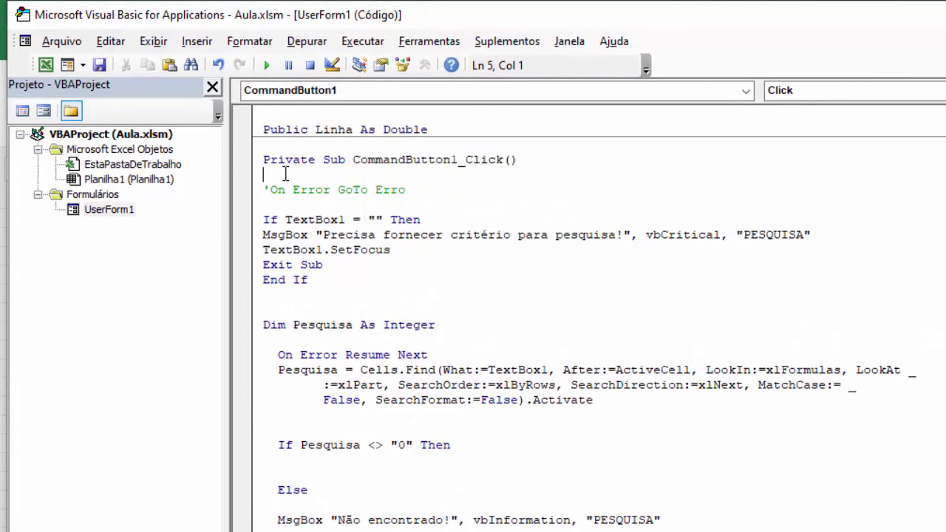
# Step: Add Linha = ActiveCell.Row inside the If Pesquisa <> "0" branch
pyautogui.moveTo(355, 134); pyautogui.dragTo(317, 134)
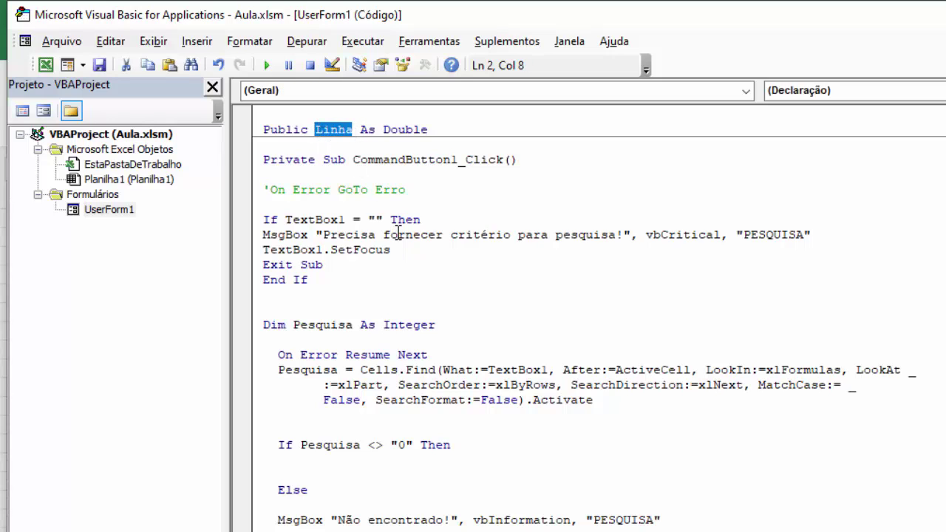
pyautogui.click(316, 465)
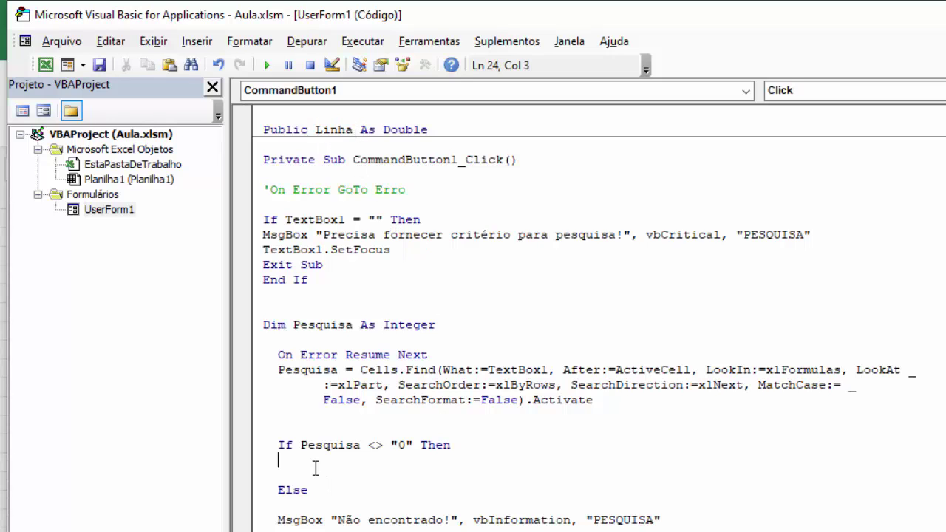
pyautogui.press('Return')
pyautogui.hotkey('ctrl', 'v')
pyautogui.write('= ')
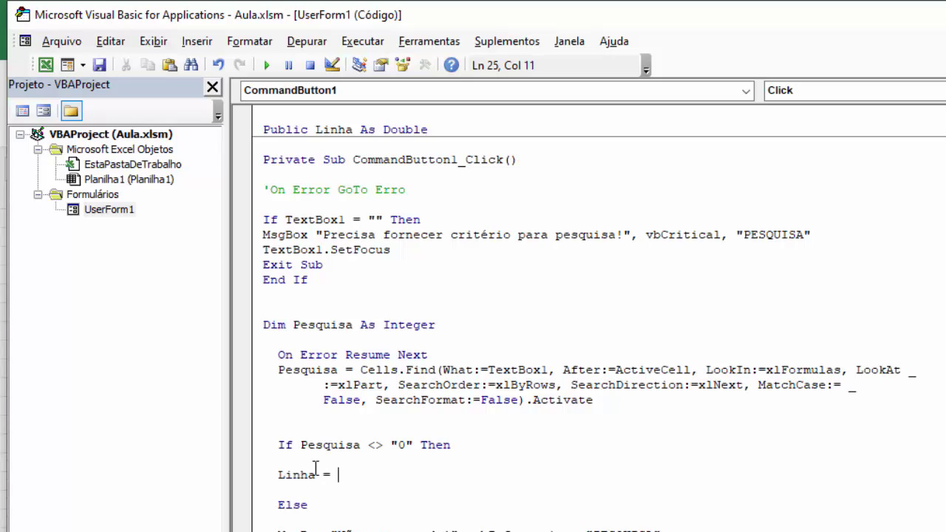
pyautogui.write('ac')
pyautogui.write('tivecell')
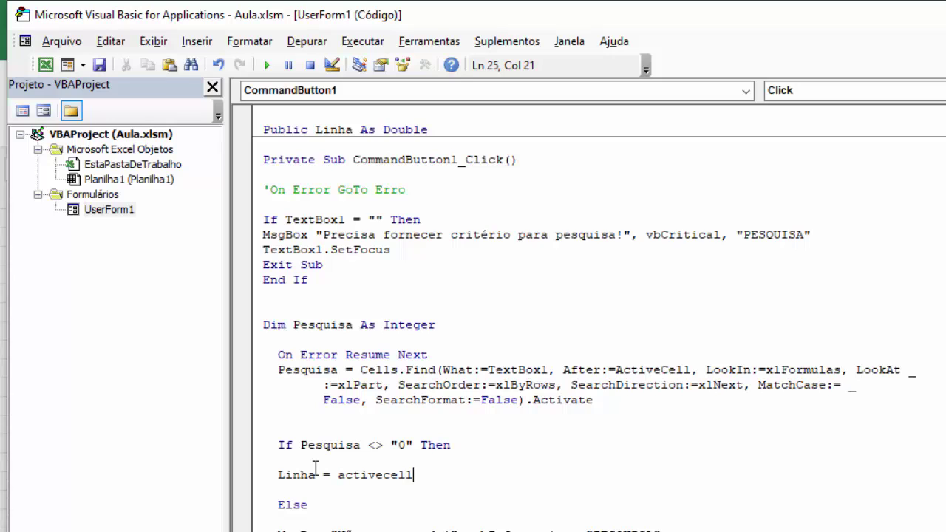
pyautogui.write('.row')
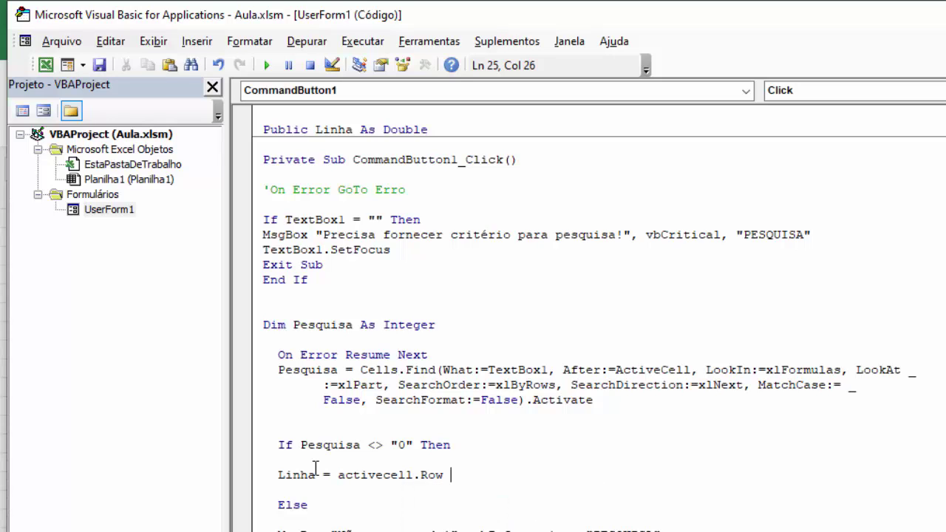
pyautogui.press('Return')
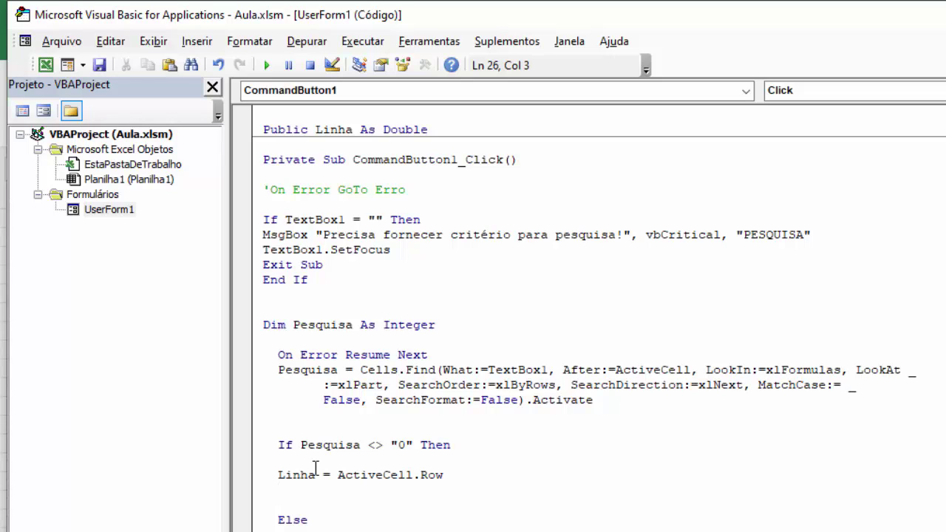
pyautogui.scroll(-2, 274, 445)
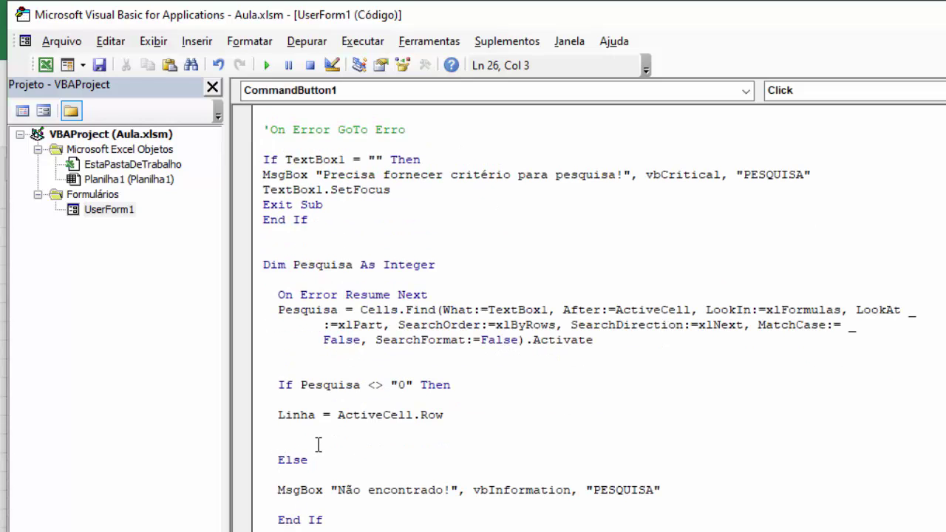
pyautogui.scroll(-3, 473, 369)
pyautogui.click(259, 478)
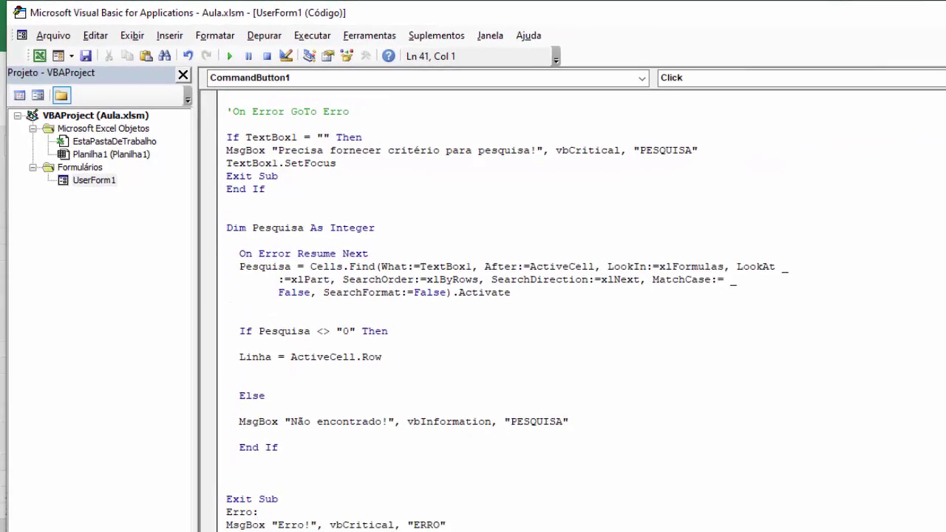
pyautogui.scroll(-1, 259, 479)
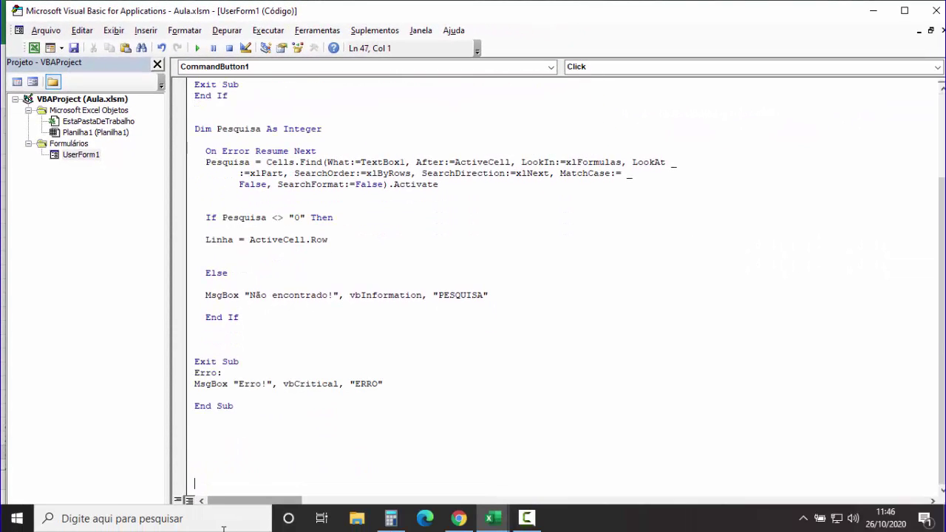
# Step: Create Sub Carregar and paste the Exit Sub / Erro: / MsgBox block into it
pyautogui.click(210, 432)
pyautogui.write('sub ')
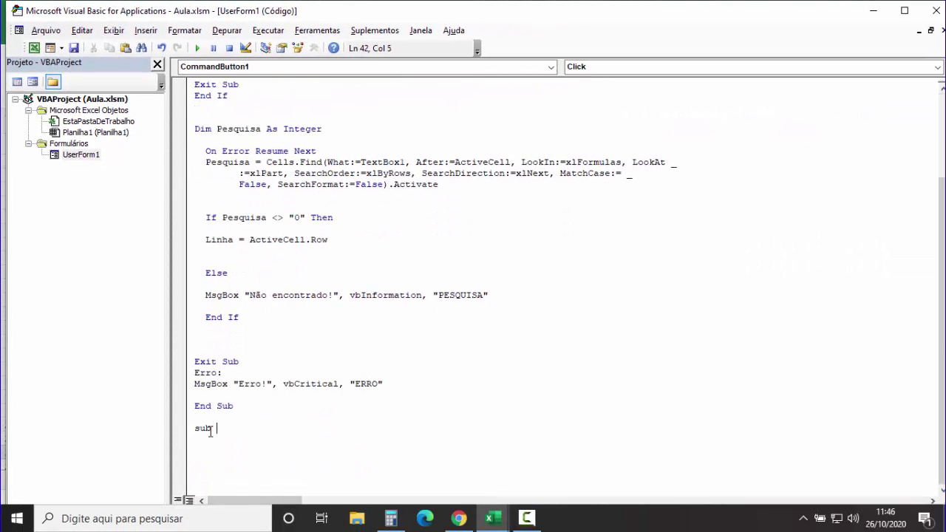
pyautogui.write('Carreg')
pyautogui.press('Return')
pyautogui.press('Return')
pyautogui.press('Return')
pyautogui.press('Return')
pyautogui.press('Return')
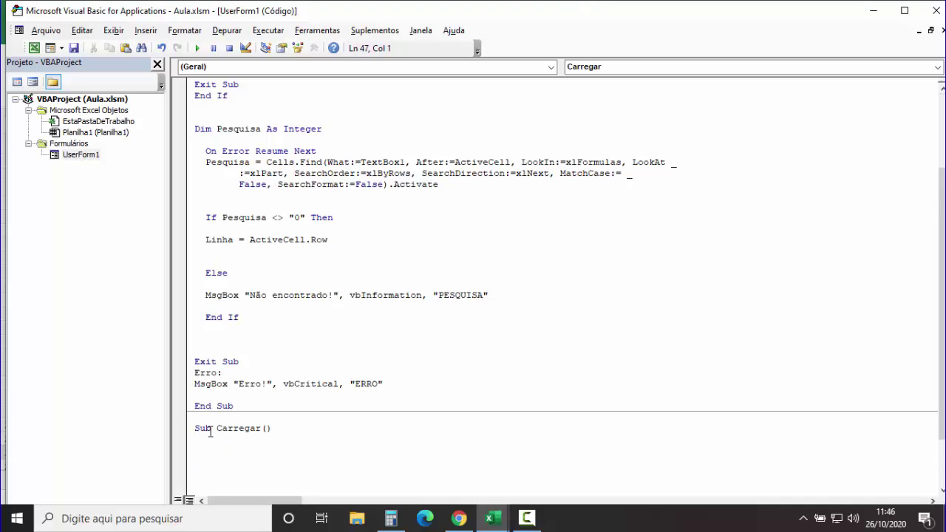
pyautogui.scroll(-2, 242, 409)
pyautogui.moveTo(400, 314); pyautogui.dragTo(184, 297)
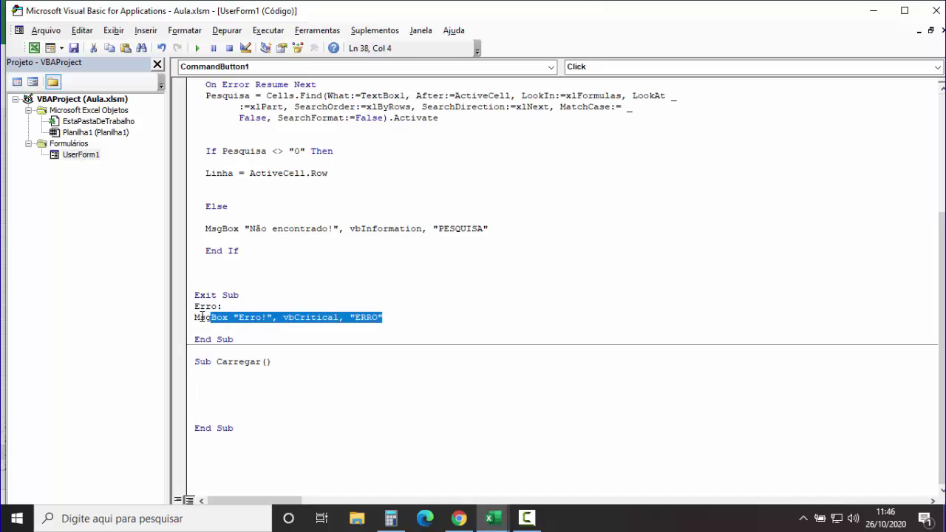
pyautogui.click(206, 413)
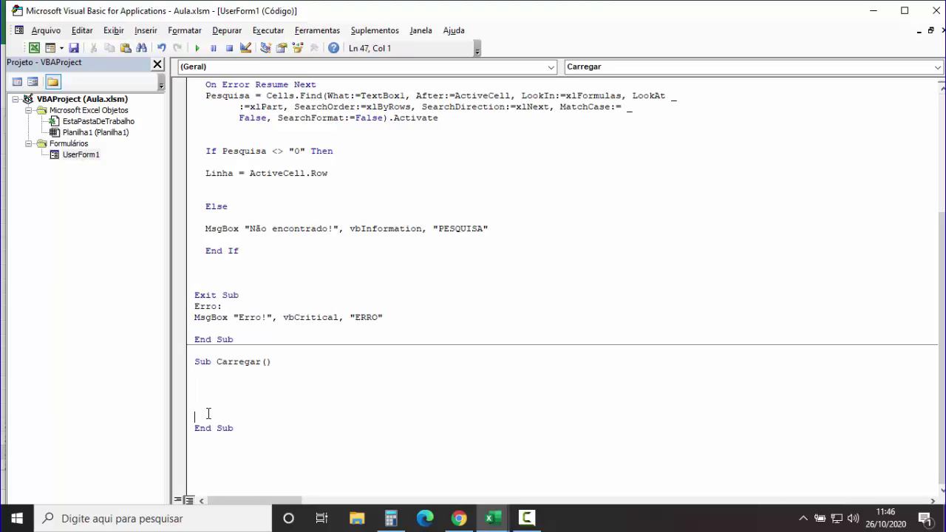
pyautogui.write('Exit Sub Erro: MsgBox "Erro!", vbCritical, "ERRO"')
# Step: Copy On Error GoTo Erro to the top of Carregar and uncomment it
pyautogui.scroll(5, 311, 359)
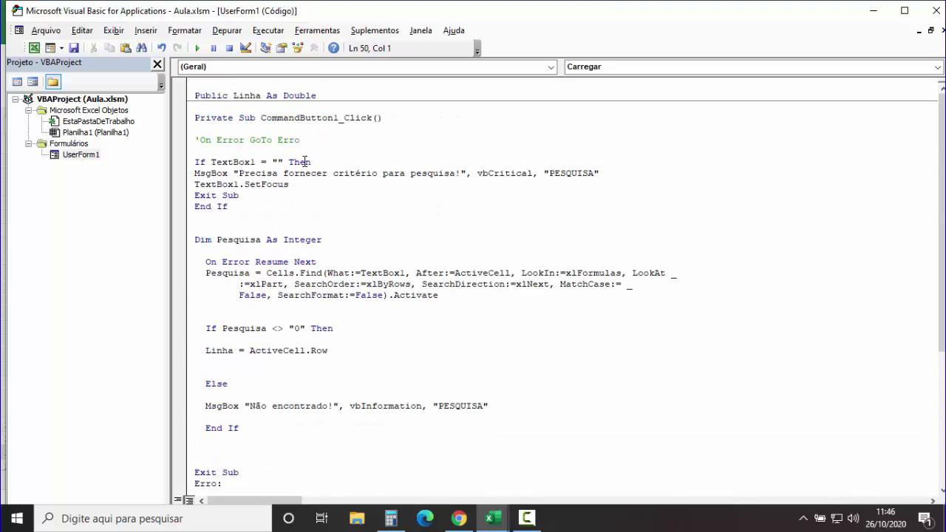
pyautogui.moveTo(311, 146); pyautogui.dragTo(162, 144)
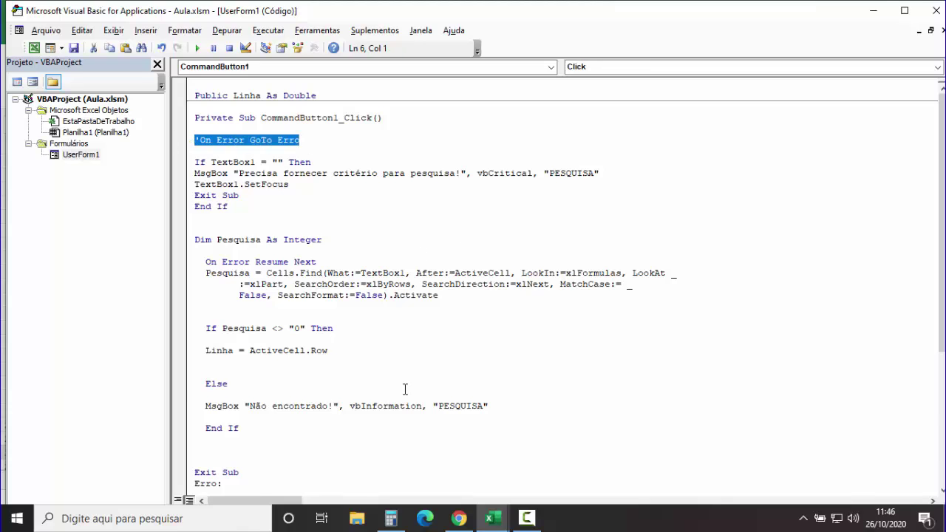
pyautogui.hotkey('ctrl', 'c')
pyautogui.scroll(-5, 245, 439)
pyautogui.scroll(-1, 211, 355)
pyautogui.click(211, 355)
pyautogui.hotkey('ctrl', 'v')
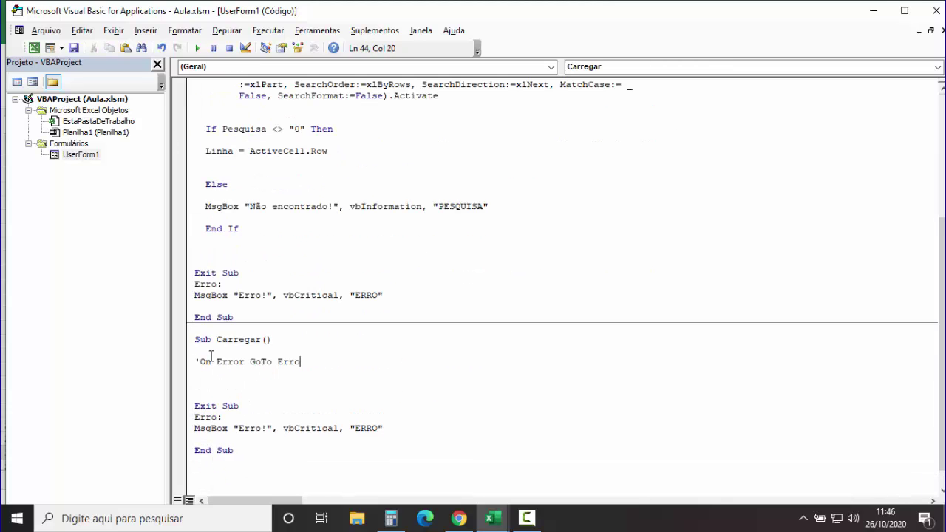
pyautogui.press('Return')
pyautogui.click(195, 362)
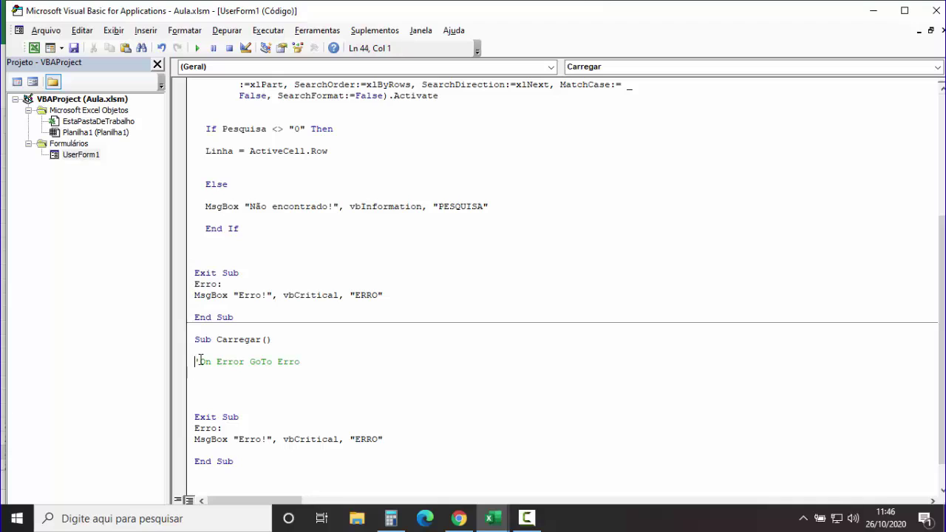
pyautogui.press('Delete')
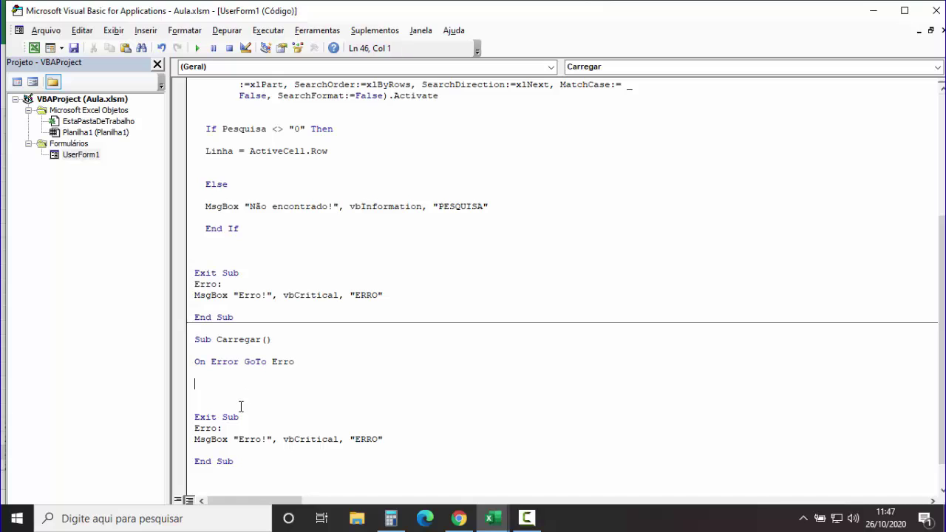
pyautogui.doubleClick(77, 155)
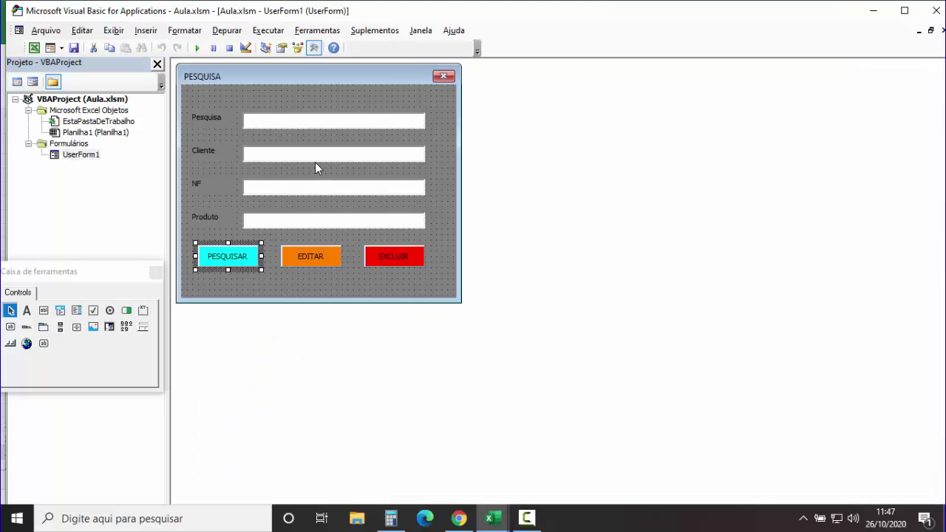
pyautogui.click(317, 159)
pyautogui.rightClick(317, 159)
pyautogui.click(351, 231)
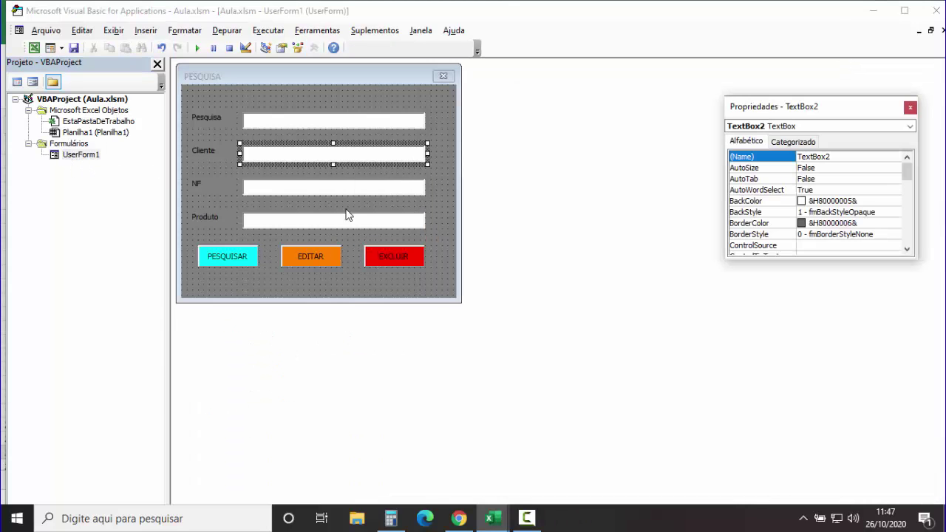
pyautogui.click(326, 194)
pyautogui.click(331, 217)
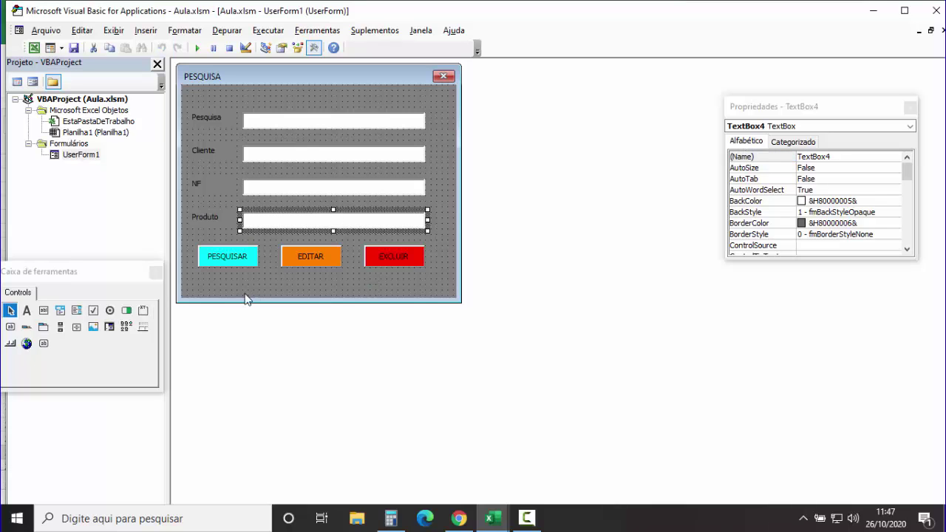
pyautogui.doubleClick(224, 262)
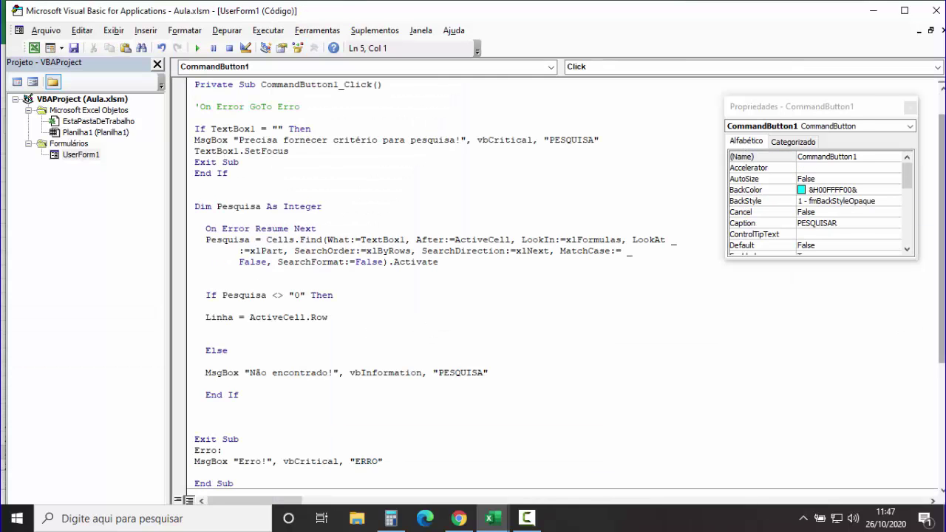
pyautogui.scroll(-9, 937, 417)
pyautogui.click(220, 352)
pyautogui.write('TextBox2')
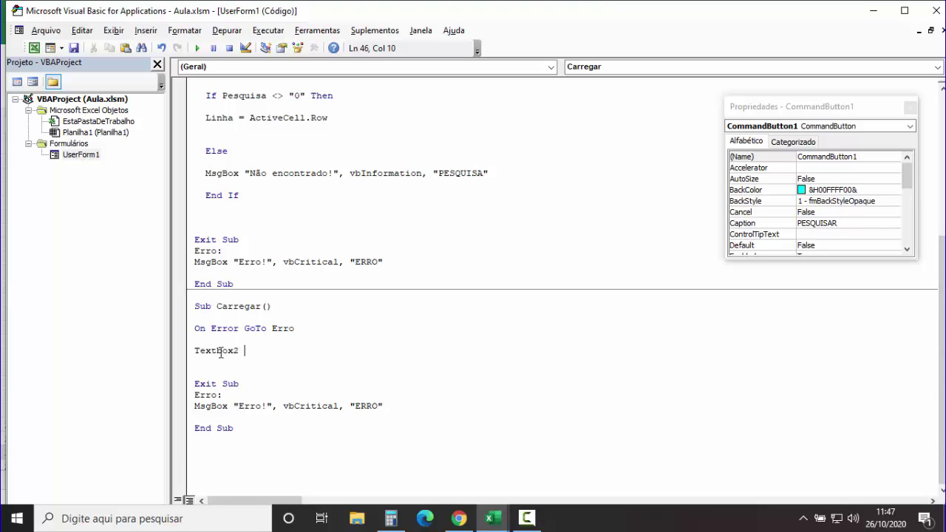
# Step: Add '=' after TextBox2 in Carregar, then rename the Planilha1 sheet to Dados
pyautogui.write('=')
pyautogui.click(34, 48)
pyautogui.rightClick(86, 484)
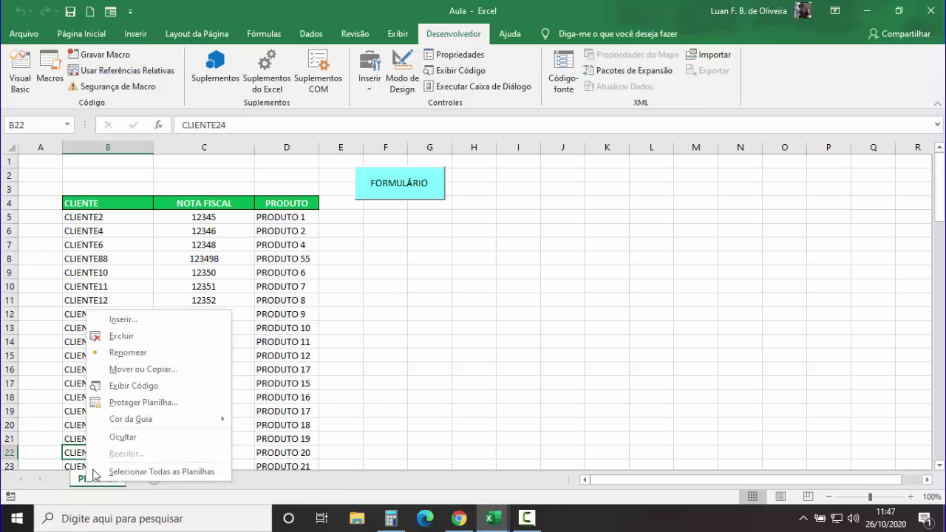
pyautogui.click(136, 354)
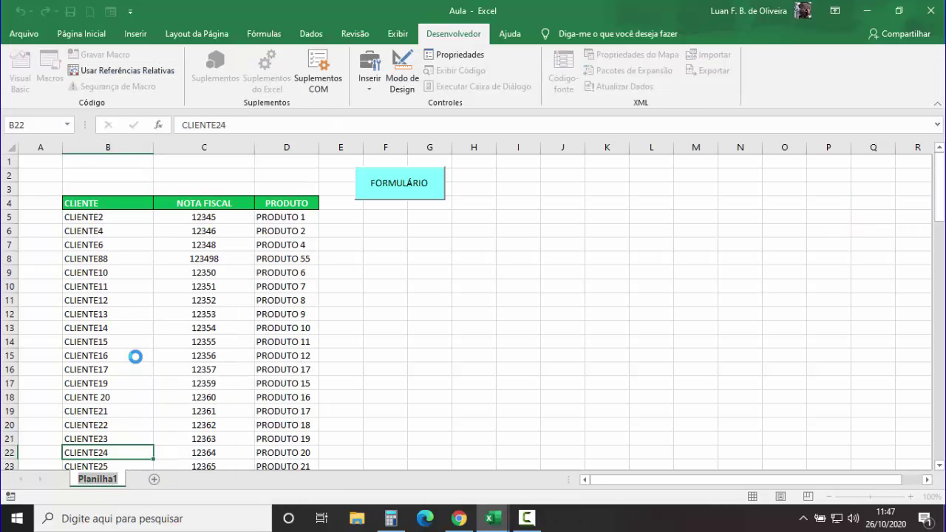
pyautogui.write('Dados')
pyautogui.click(136, 355)
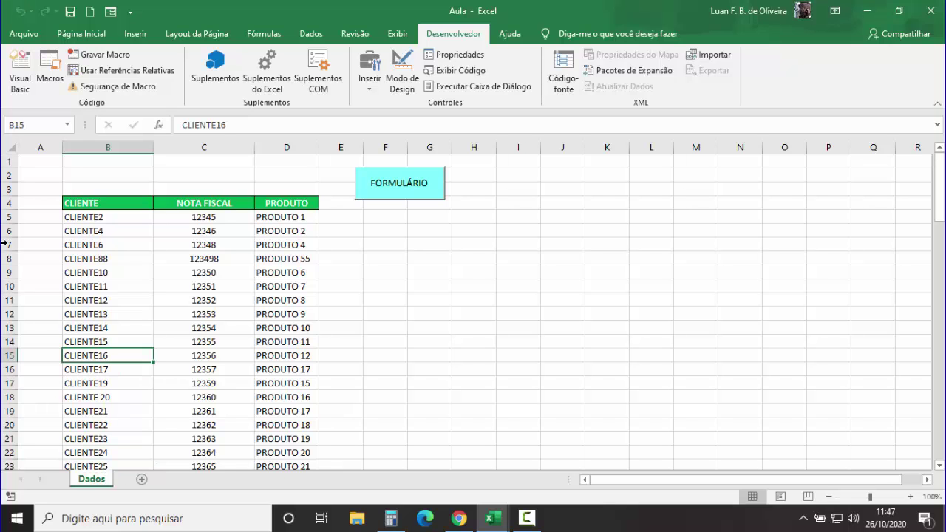
pyautogui.click(20, 78)
pyautogui.click(87, 134)
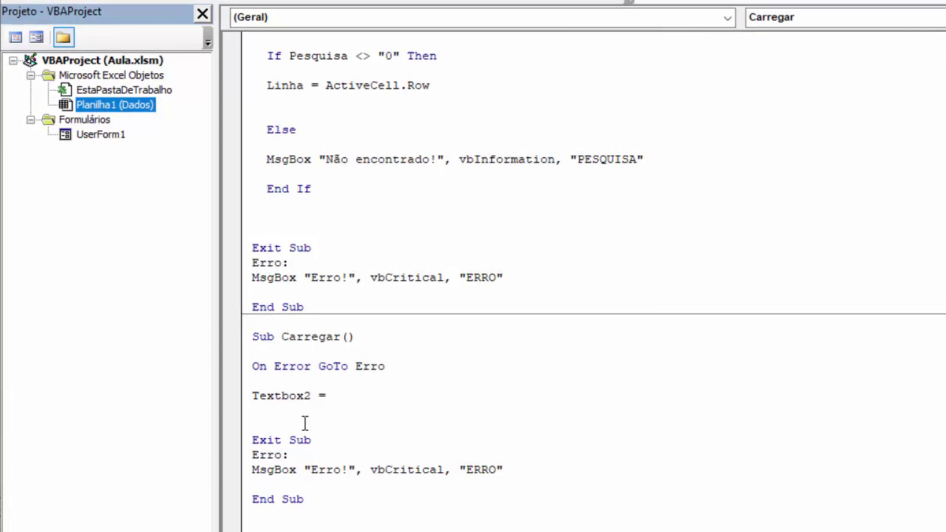
# Step: Complete Carregar's line as TextBox2 = Planilha1.Cells(Linha, 2).Value, reusing the Linha variable
pyautogui.click(333, 398)
pyautogui.write('Pl')
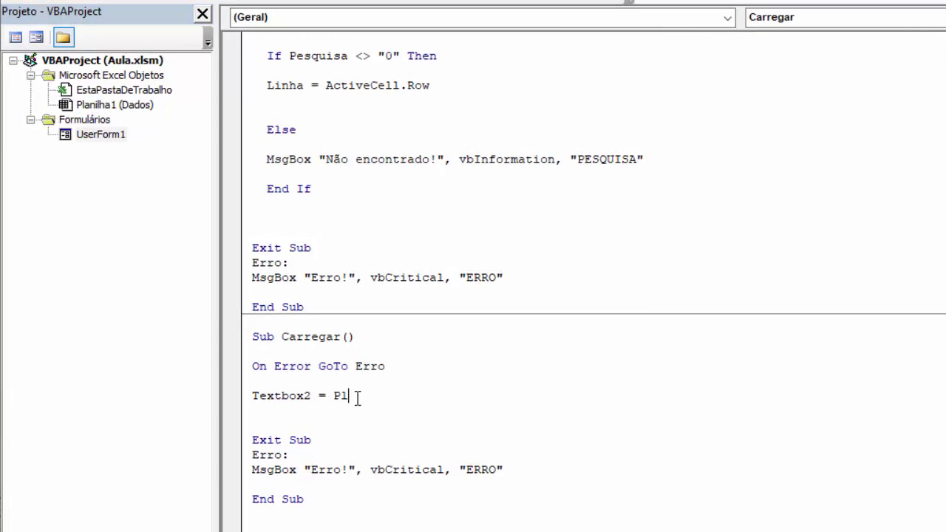
pyautogui.write('anilha1.')
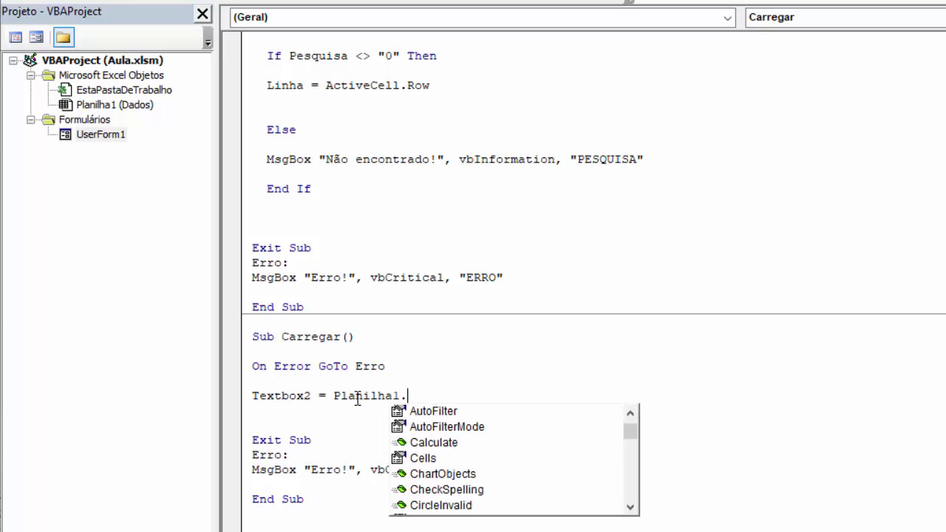
pyautogui.write('ce')
pyautogui.press('Tab')
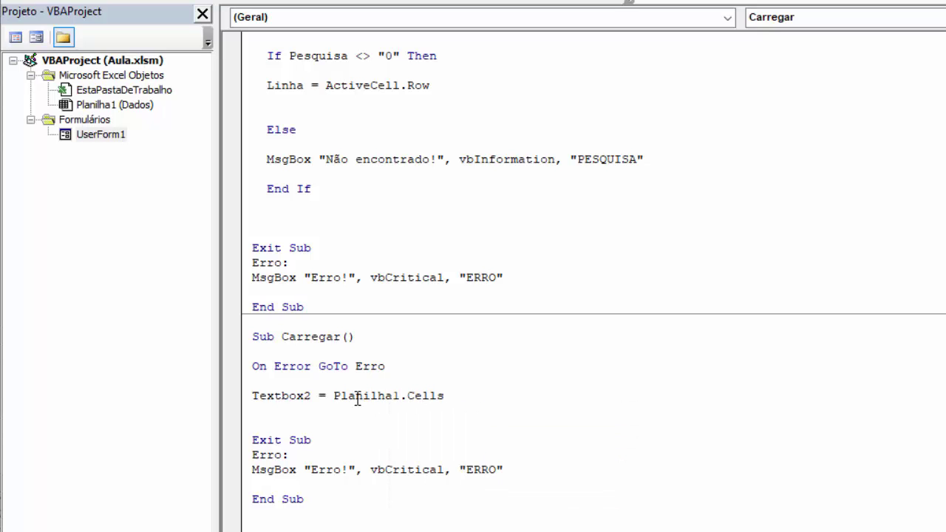
pyautogui.write('().')
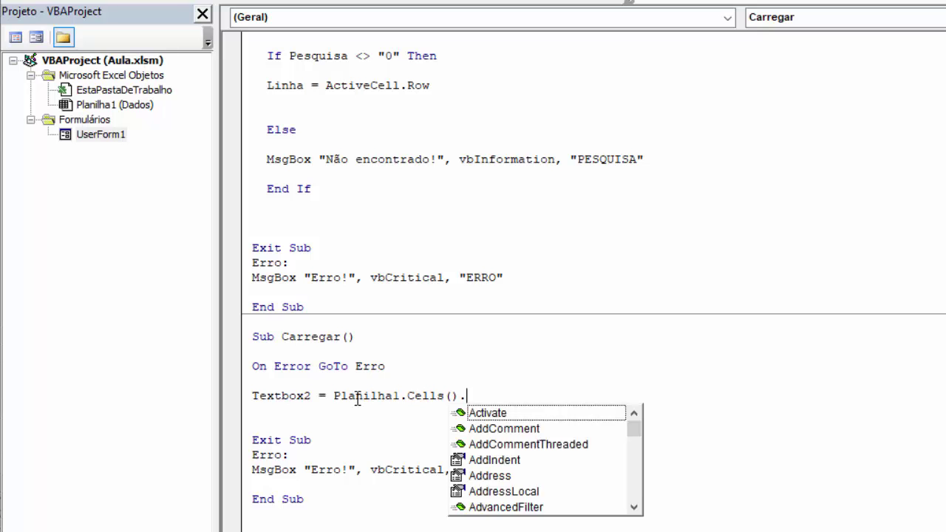
pyautogui.write('valu')
pyautogui.press('Return')
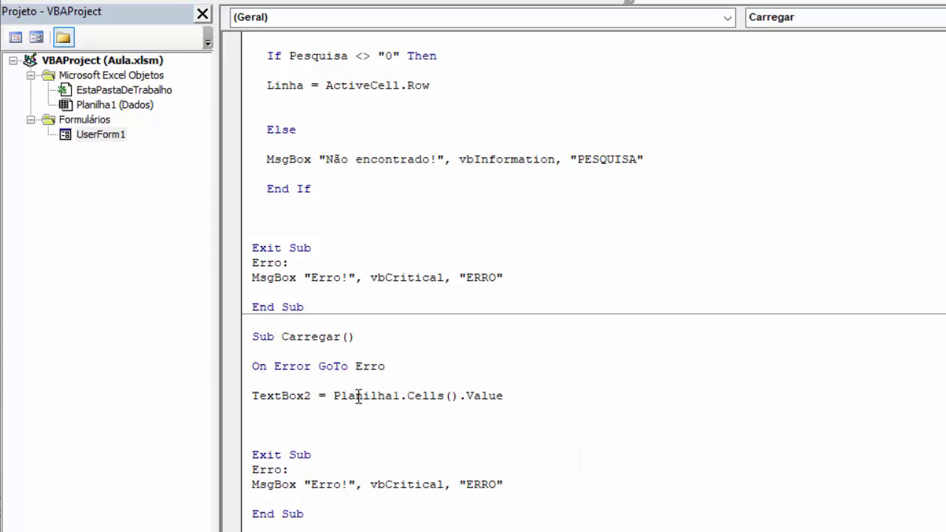
pyautogui.scroll(7, 352, 334)
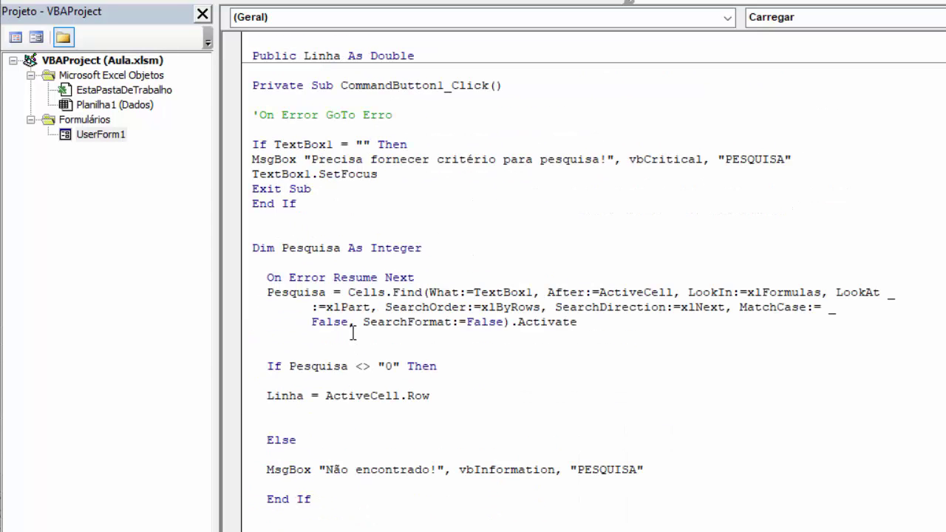
pyautogui.click(342, 55)
pyautogui.doubleClick(322, 55)
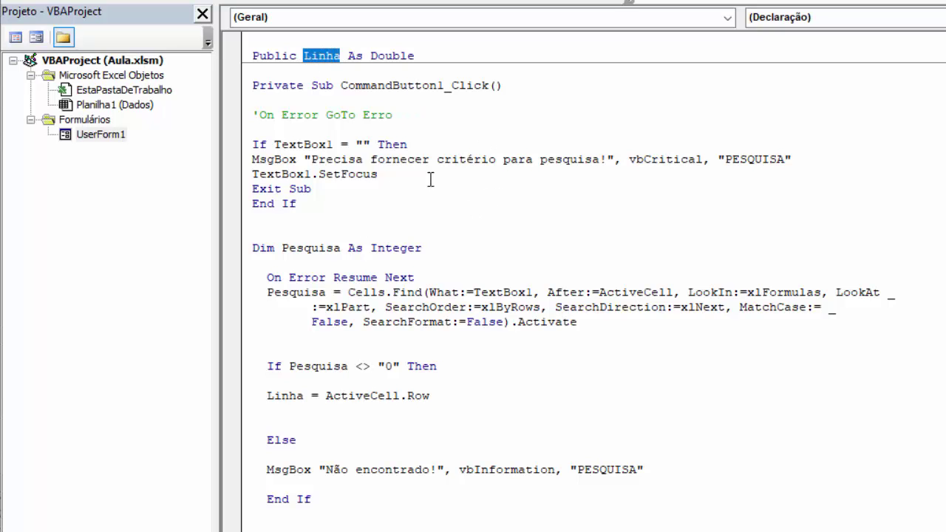
pyautogui.scroll(-2, 429, 179)
pyautogui.scroll(-5, 542, 340)
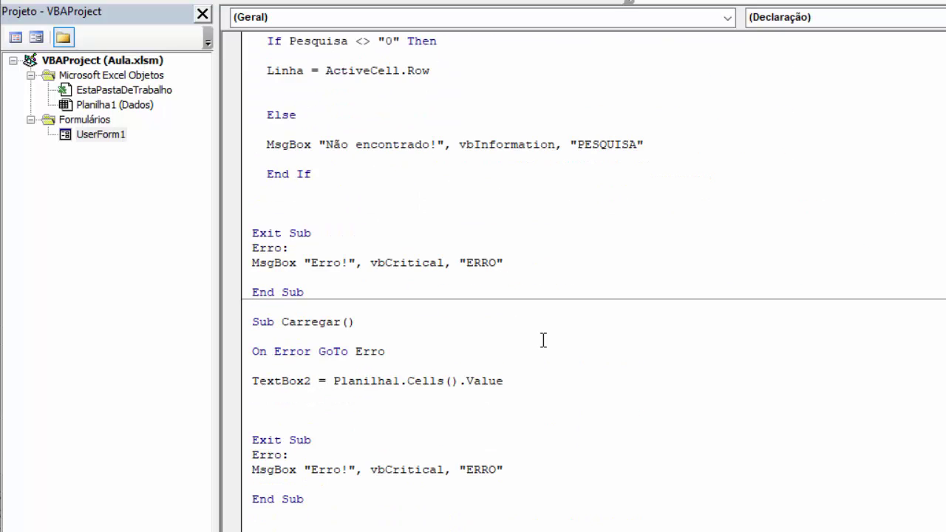
pyautogui.click(452, 381)
pyautogui.hotkey('ctrl', 'v')
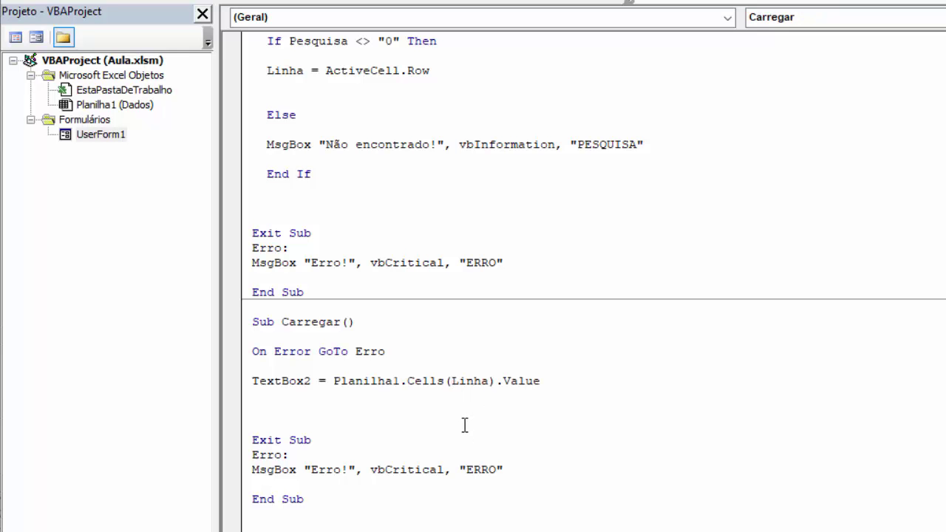
pyautogui.write(', 2')
pyautogui.click(242, 364)
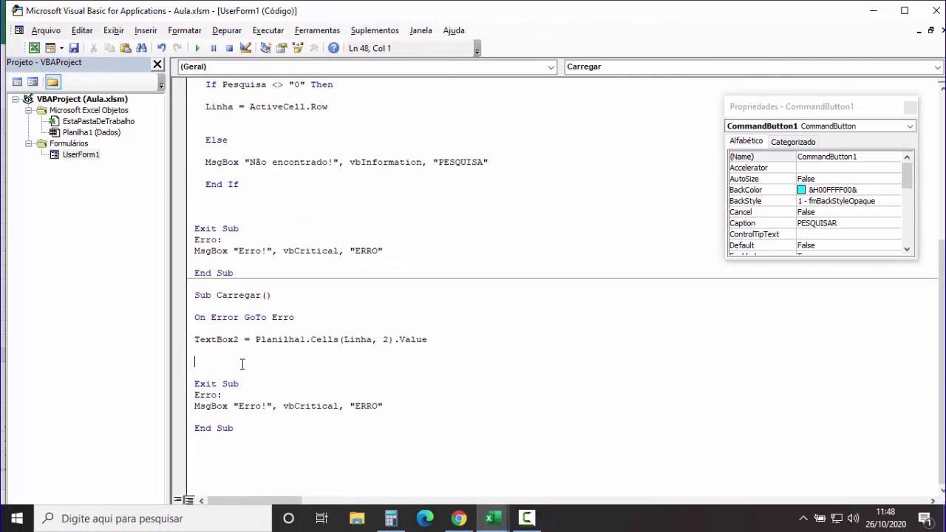
# Step: Check on the worksheet that CLIENTE, NOTA FISCAL and PRODUTO are columns B, C and D
pyautogui.click(33, 48)
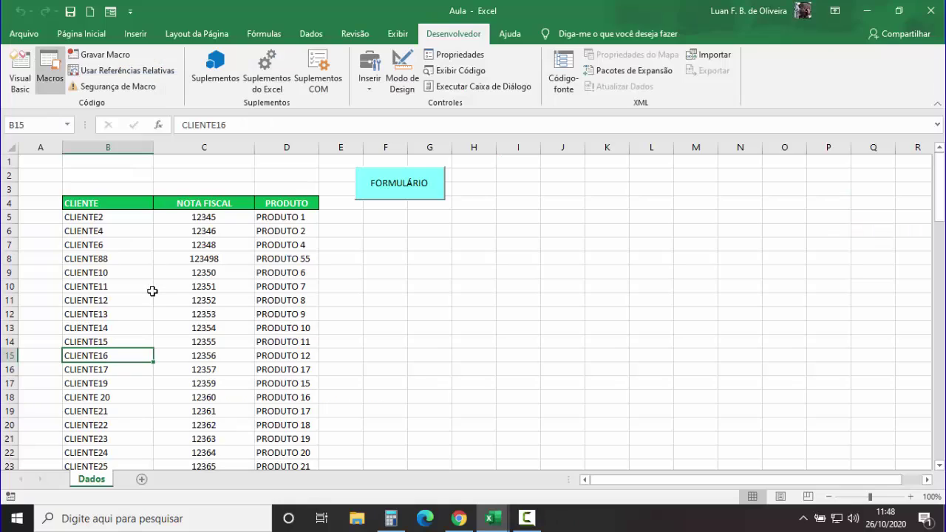
pyautogui.click(96, 205)
pyautogui.click(108, 150)
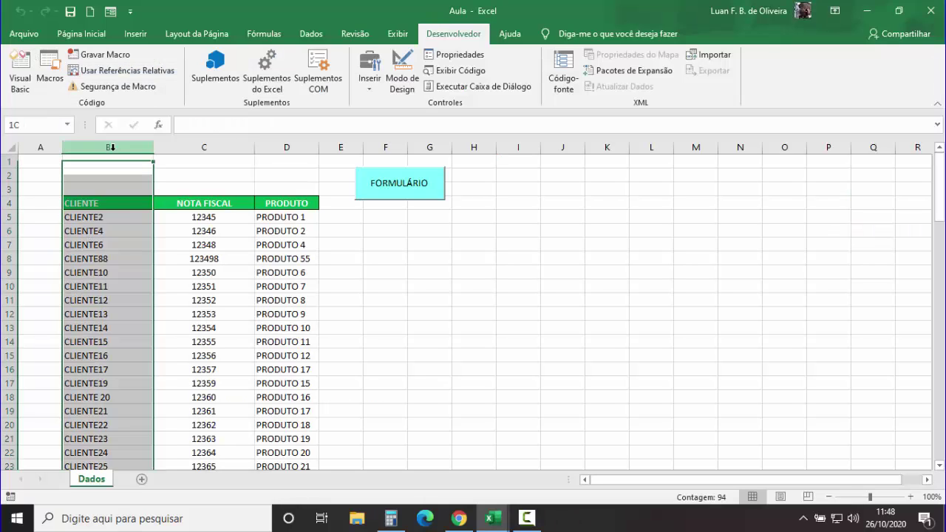
pyautogui.click(115, 244)
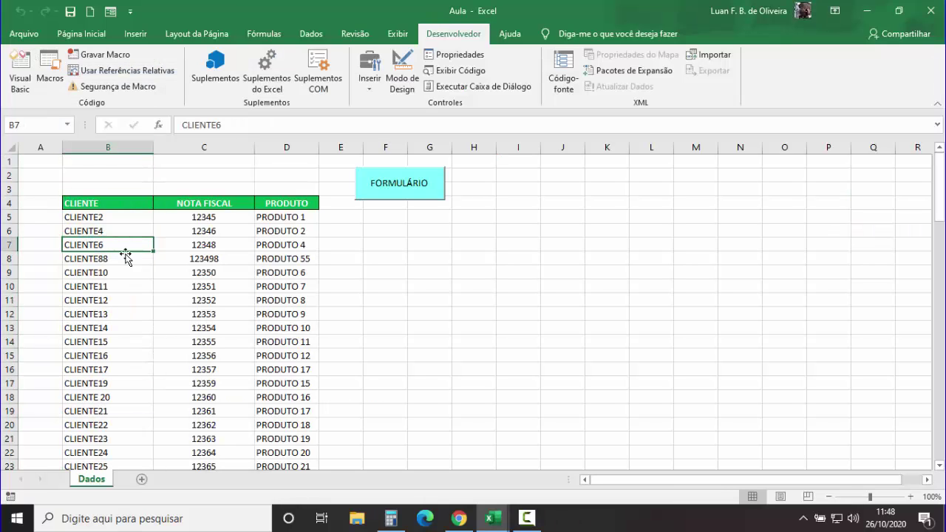
pyautogui.click(116, 142)
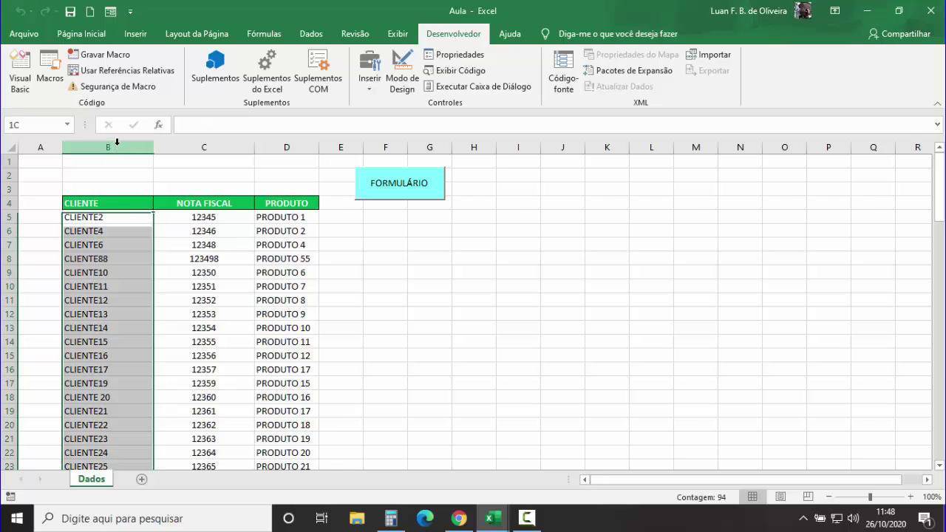
pyautogui.click(203, 148)
pyautogui.click(287, 149)
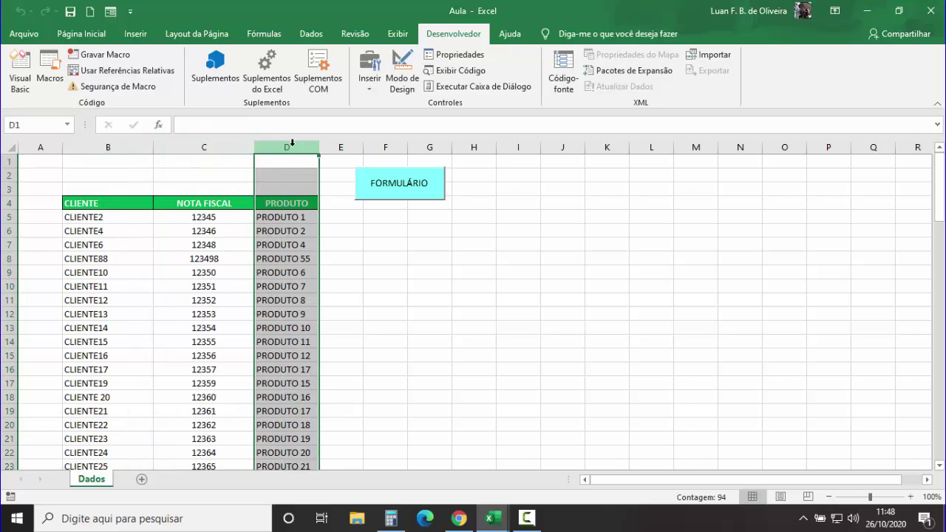
pyautogui.click(16, 87)
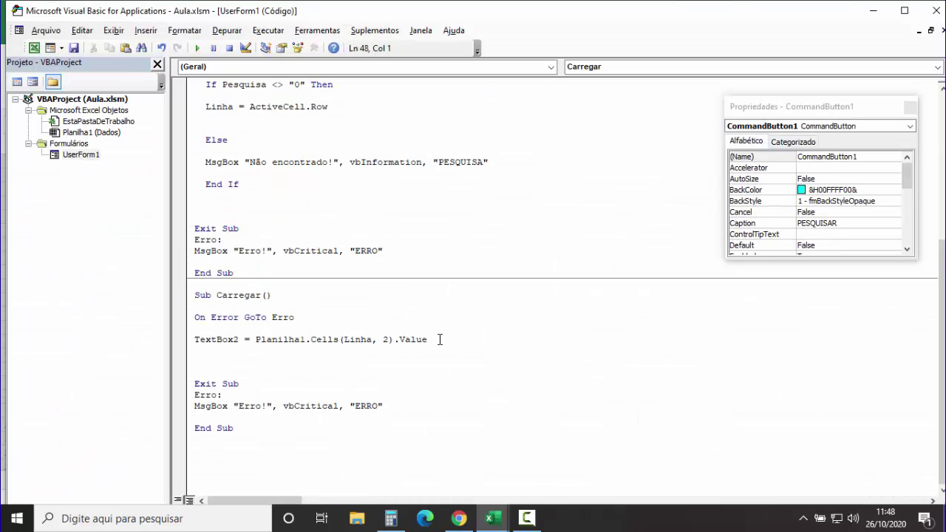
# Step: Duplicate the TextBox2 assignment line twice below it in Carregar
pyautogui.moveTo(439, 339); pyautogui.dragTo(251, 341)
pyautogui.moveTo(429, 339); pyautogui.dragTo(194, 340)
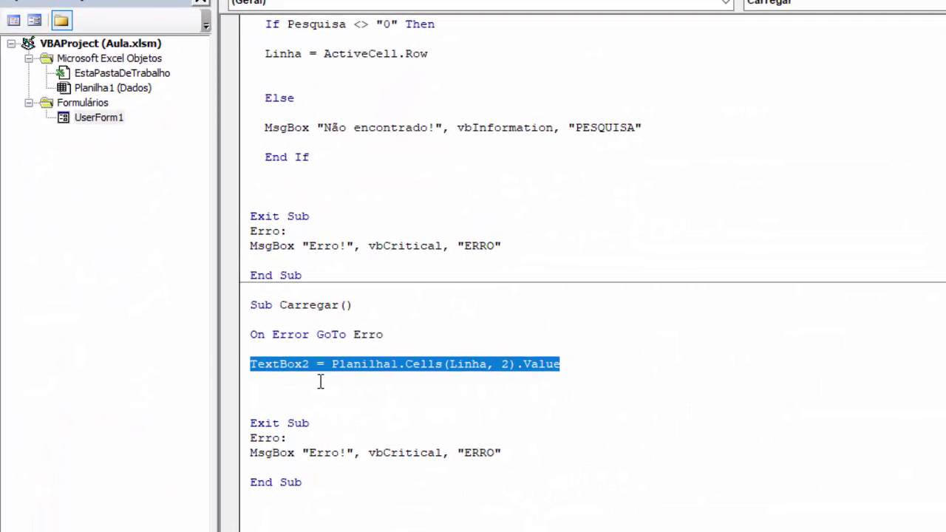
pyautogui.hotkey('ctrl', 'c')
pyautogui.click(280, 379)
pyautogui.hotkey('ctrl', 'v')
pyautogui.press('Return')
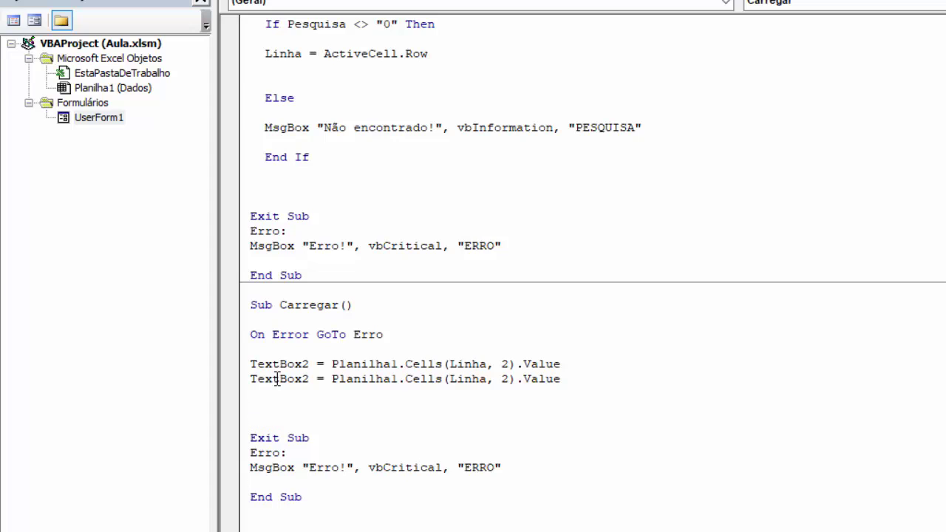
pyautogui.hotkey('ctrl', 'v')
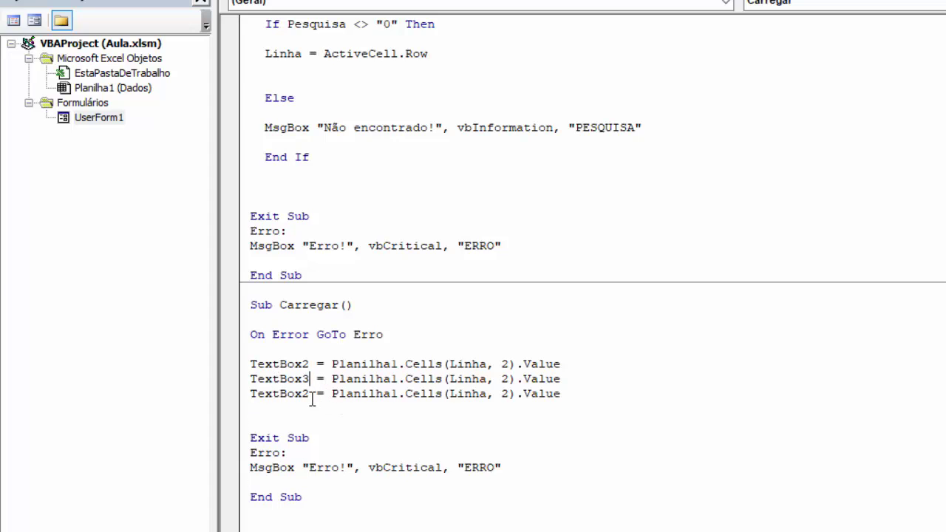
# Step: Change the copies to TextBox3 with column 3 and TextBox4 with column 4, removing stray blank lines
pyautogui.click(311, 395)
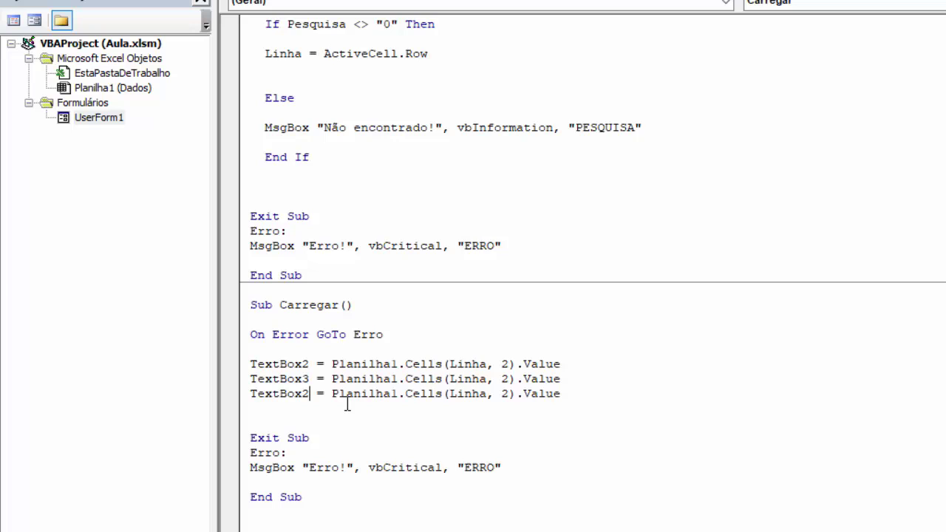
pyautogui.click(507, 378)
pyautogui.doubleClick(505, 393)
pyautogui.write('4')
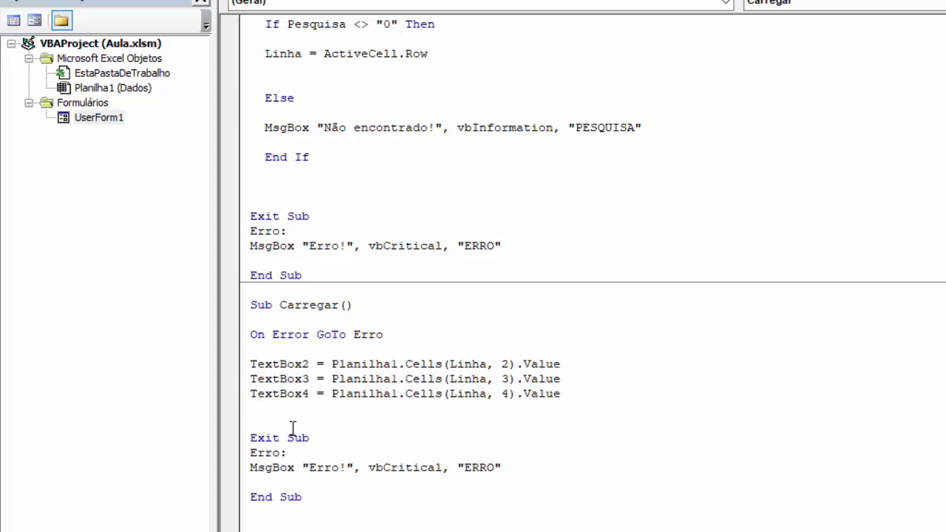
pyautogui.click(277, 419)
pyautogui.click(408, 436)
pyautogui.moveTo(578, 399); pyautogui.dragTo(250, 394)
pyautogui.click(274, 410)
pyautogui.press('Delete')
pyautogui.click(350, 404)
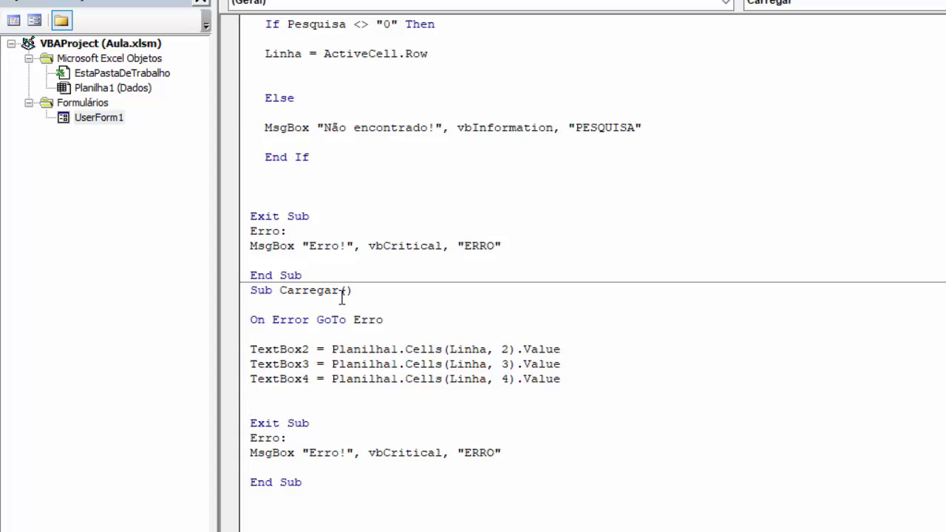
# Step: Add Call Carregar after Linha = ActiveCell.Row in the search routine, then return to the worksheet
pyautogui.moveTo(340, 290); pyautogui.dragTo(281, 291)
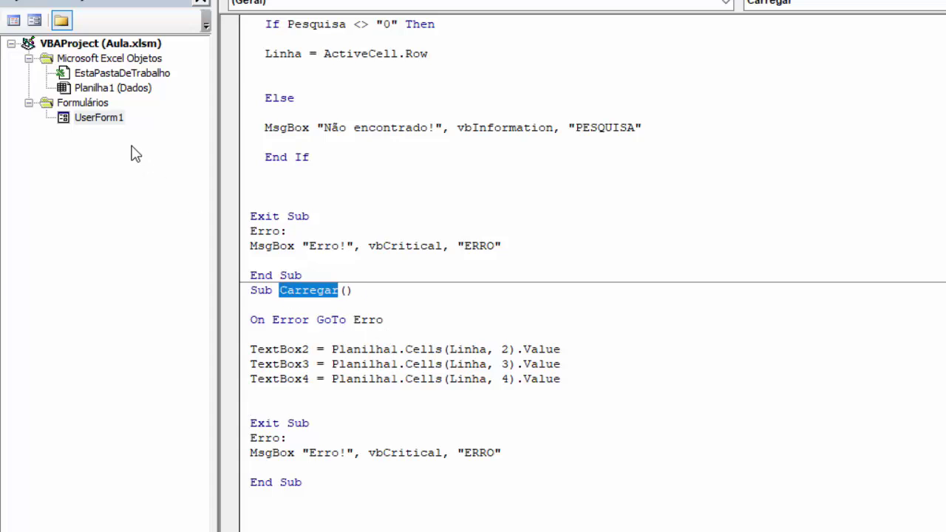
pyautogui.scroll(2, 375, 234)
pyautogui.scroll(5, 375, 234)
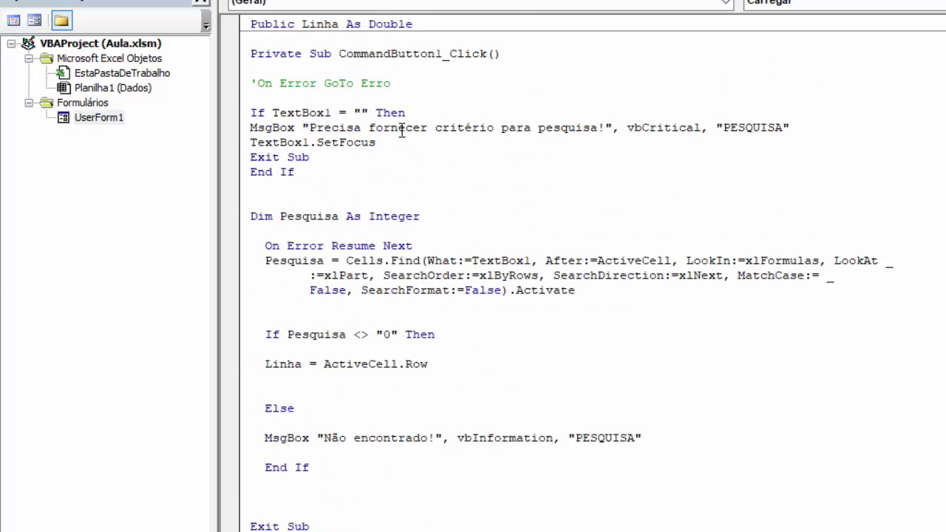
pyautogui.click(384, 87)
pyautogui.scroll(-1, 346, 341)
pyautogui.click(269, 353)
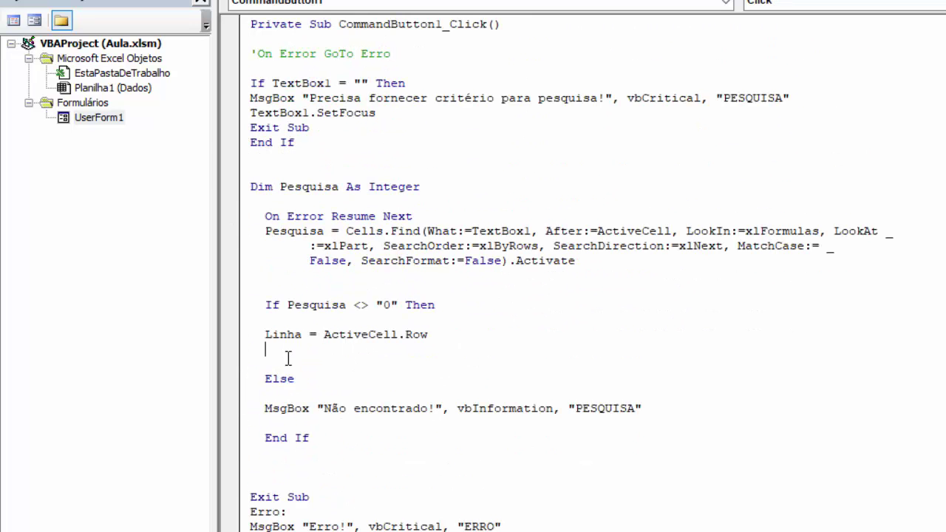
pyautogui.press('Return')
pyautogui.write('call')
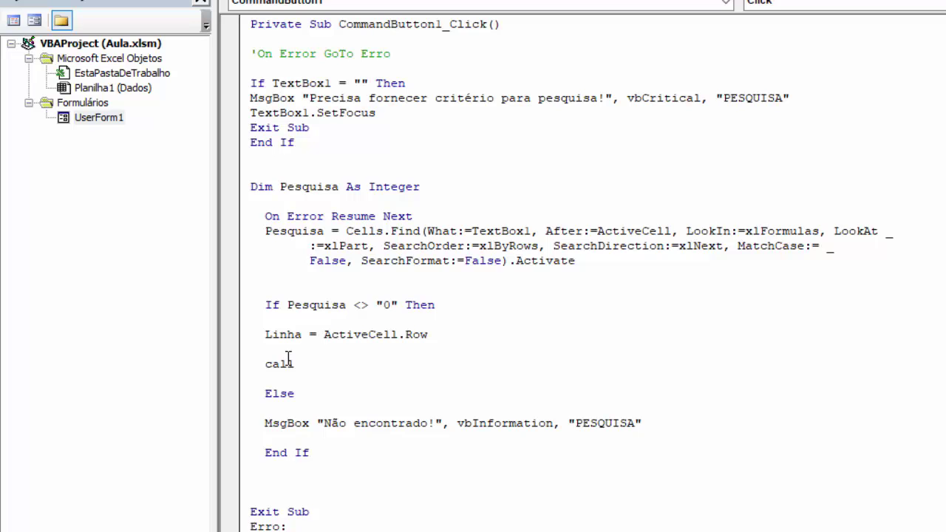
pyautogui.write(' Carregar')
pyautogui.press('Return')
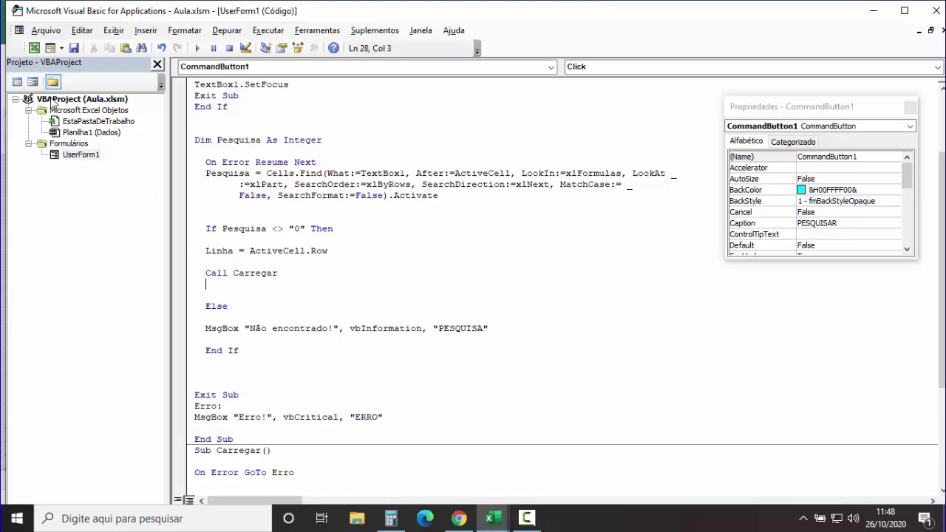
pyautogui.click(34, 48)
# Step: Search 15 in the PESQUISA form, verify CLIENTE15, 12355 and PRODUTO 11 appear, then close it
pyautogui.click(385, 286)
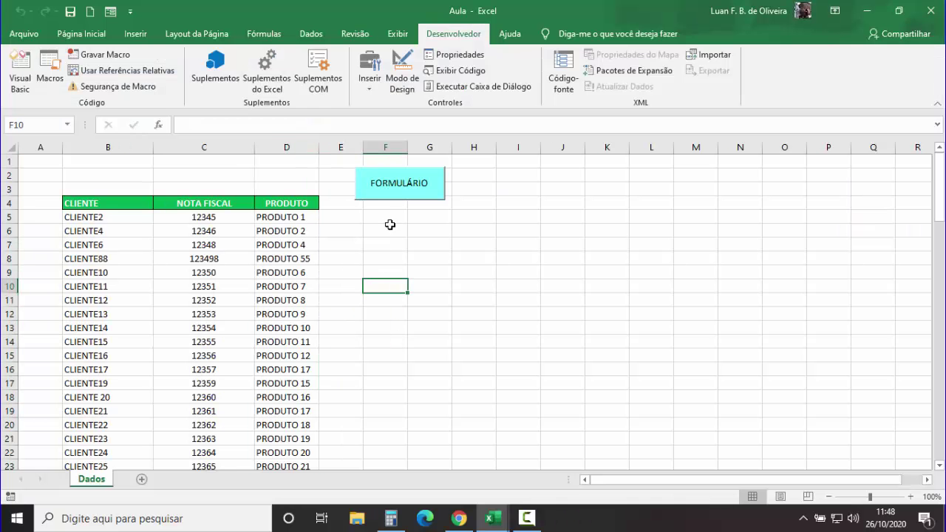
pyautogui.click(392, 186)
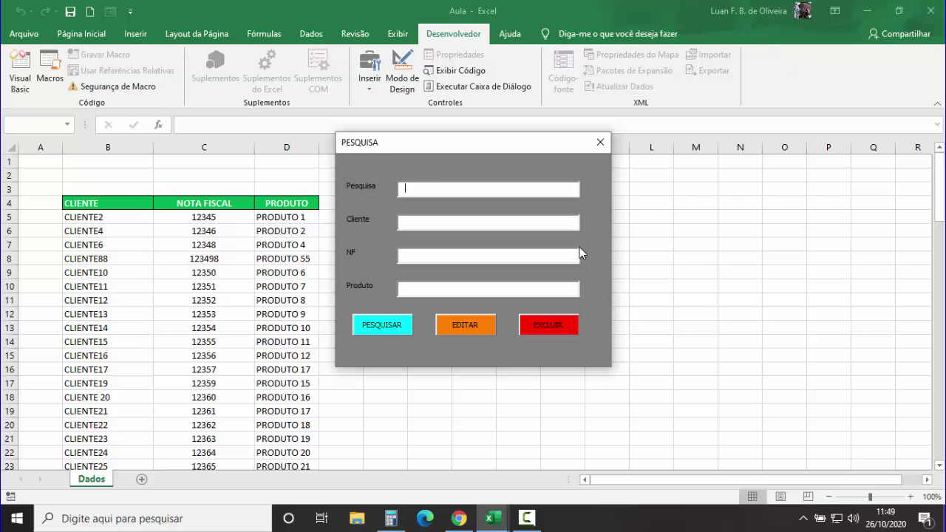
pyautogui.write('15')
pyautogui.click(386, 330)
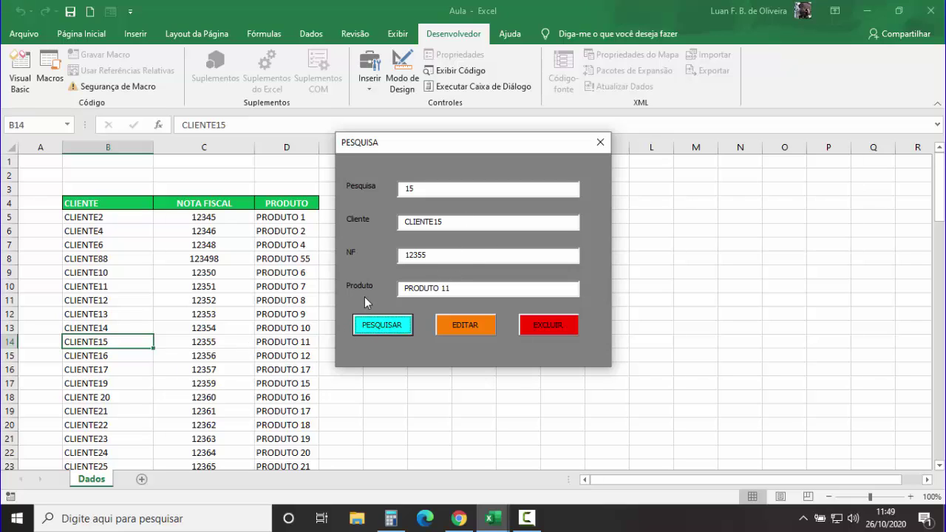
pyautogui.click(427, 191)
pyautogui.moveTo(427, 190); pyautogui.dragTo(388, 192)
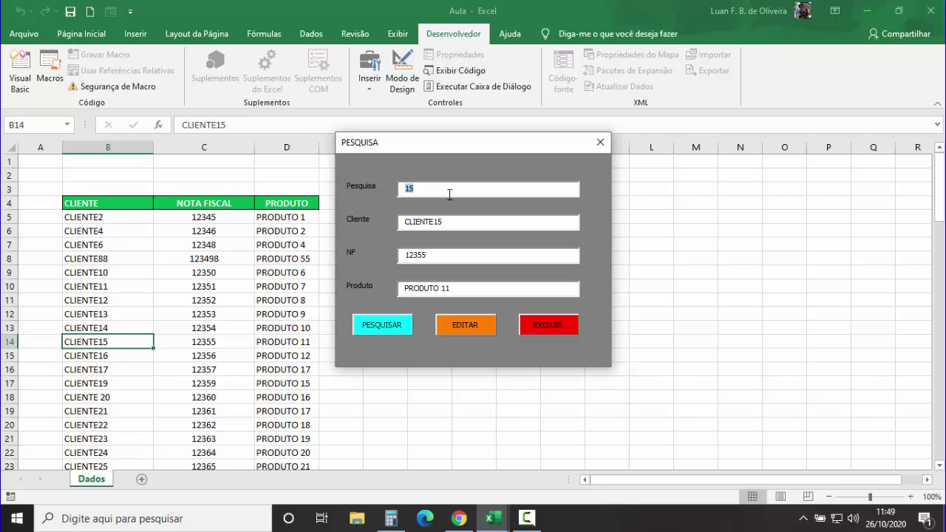
pyautogui.click(599, 143)
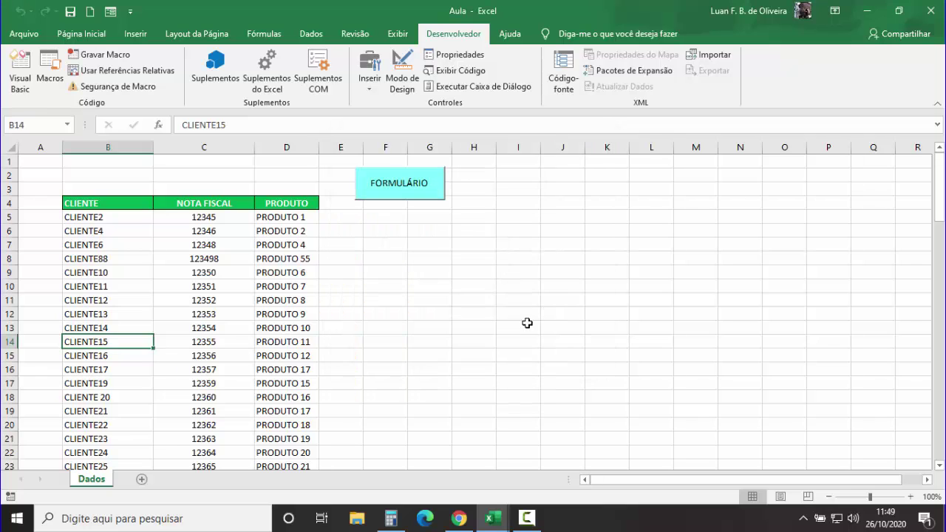
pyautogui.click(29, 73)
# Step: Set the Pesquisa text box's TextAlign to 2 - fmTextAlignCenter
pyautogui.click(330, 126)
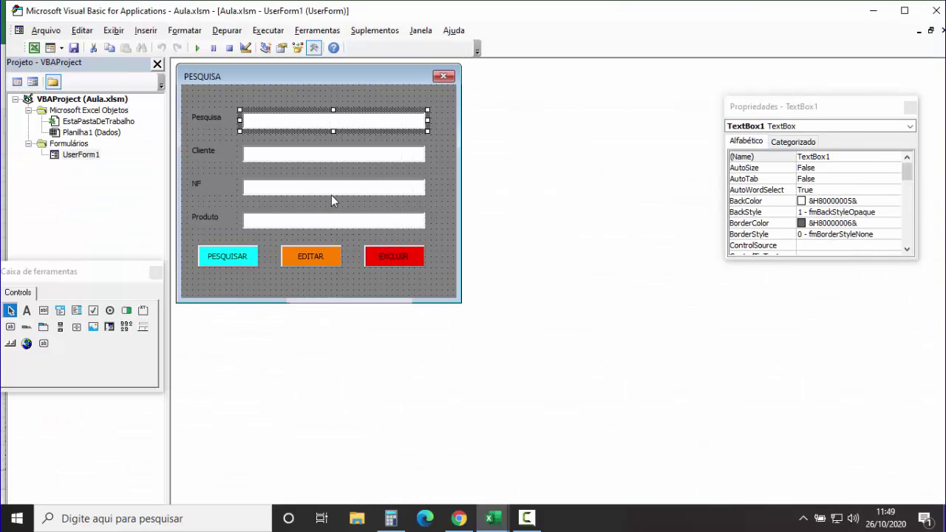
pyautogui.click(789, 262)
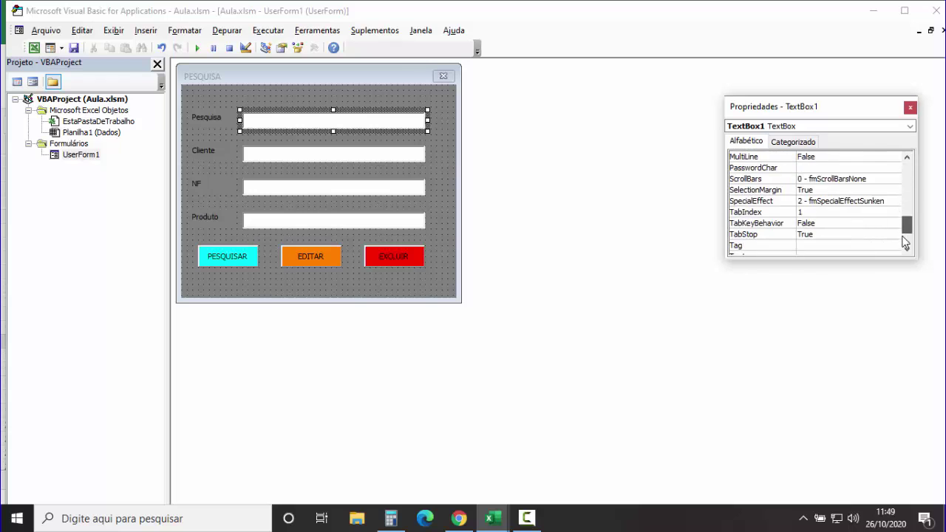
pyautogui.moveTo(909, 175); pyautogui.dragTo(908, 236)
pyautogui.click(769, 192)
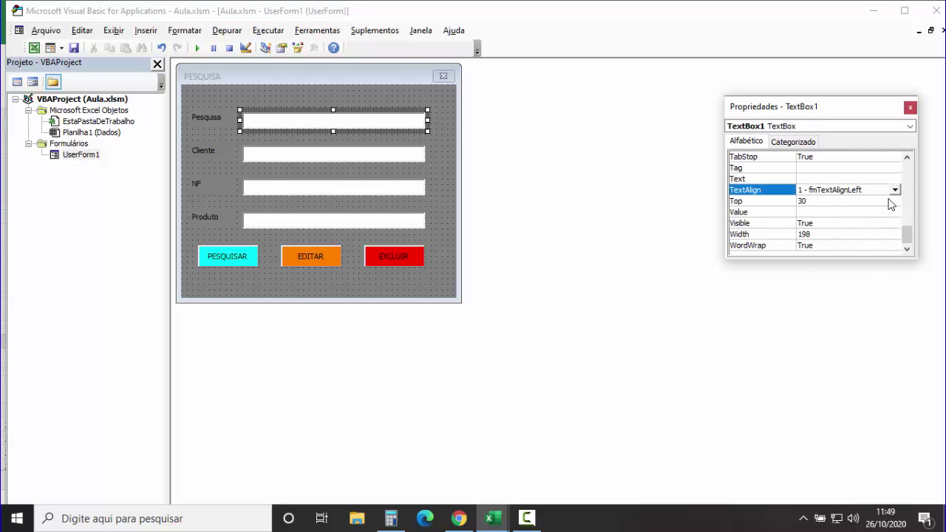
pyautogui.click(893, 190)
pyautogui.click(873, 209)
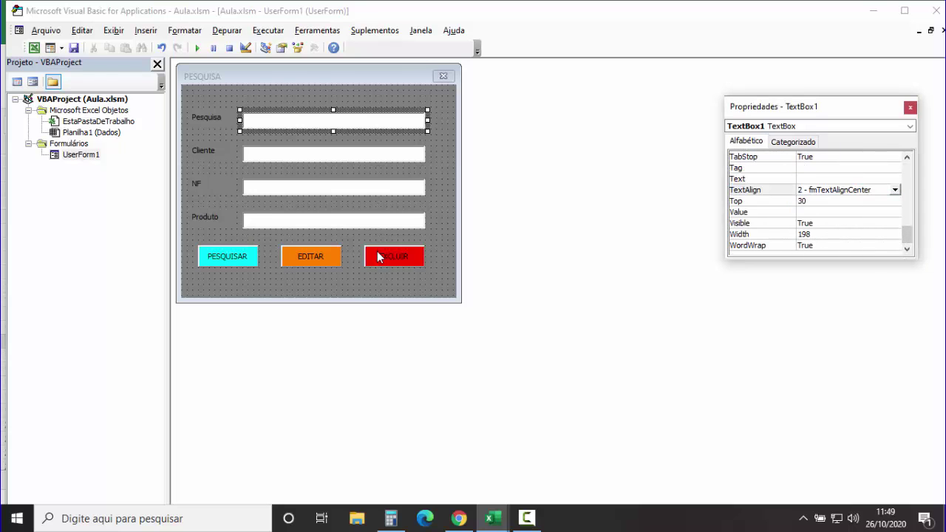
# Step: Run the form, search 1244554, dismiss the 'Não encontrado' message and close the form
pyautogui.click(271, 271)
pyautogui.click(197, 47)
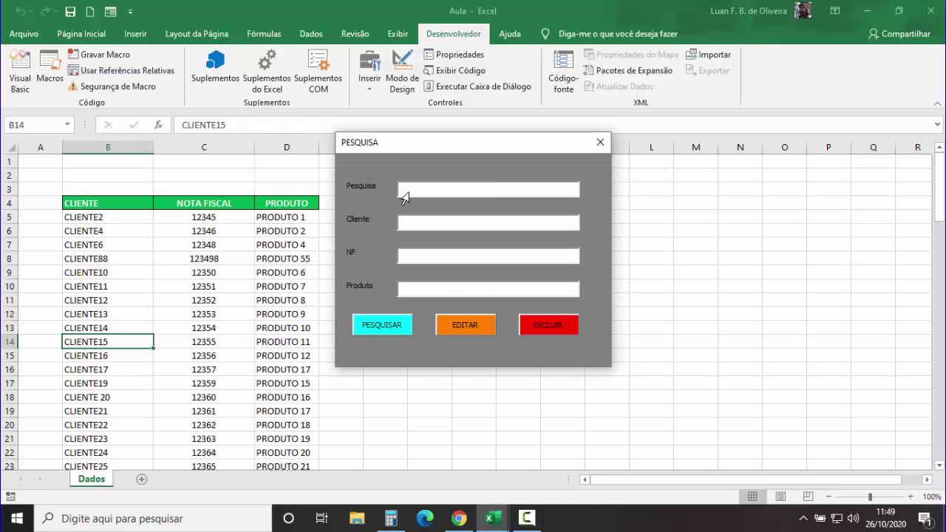
pyautogui.write('1244554')
pyautogui.click(383, 331)
pyautogui.click(502, 310)
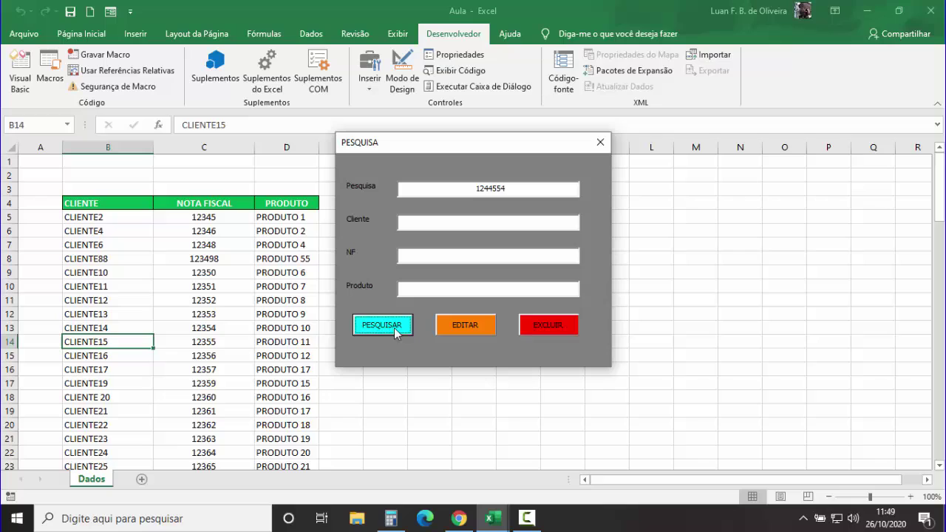
pyautogui.doubleClick(498, 188)
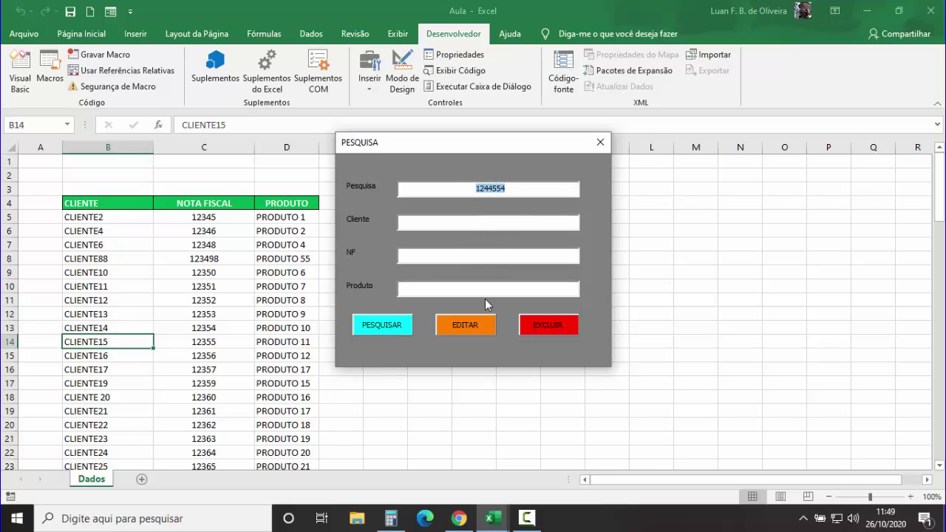
pyautogui.click(599, 142)
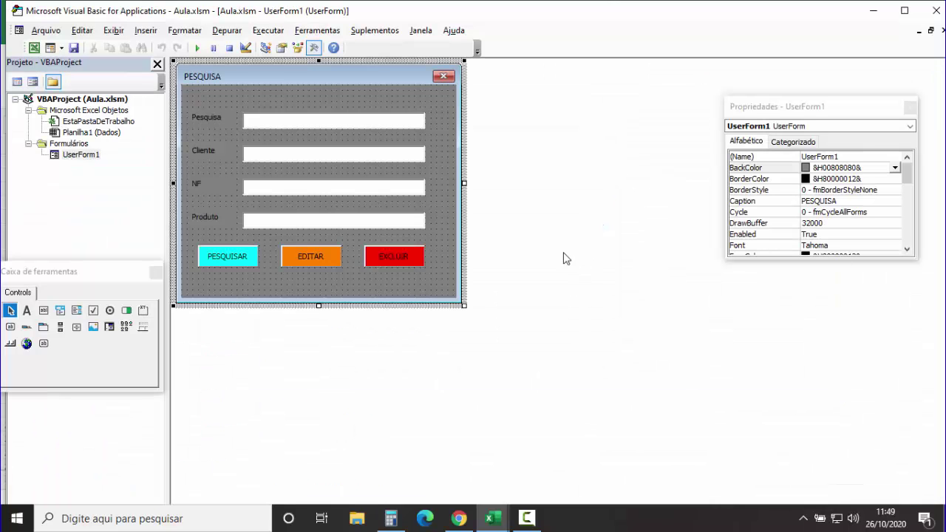
# Step: Set Enabled to False for both the EDITAR and EXCLUIR buttons
pyautogui.click(315, 258)
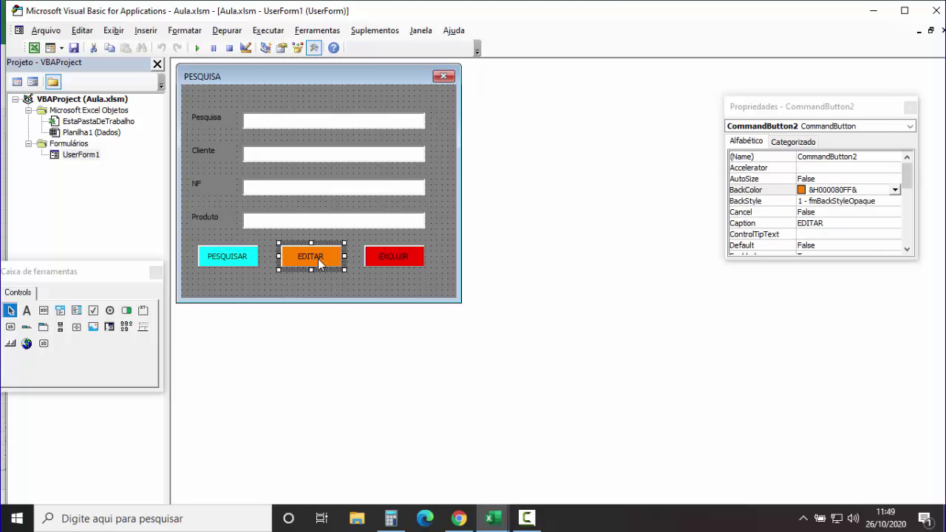
pyautogui.keyDown('ctrl'); pyautogui.click(385, 263); pyautogui.keyUp('ctrl')
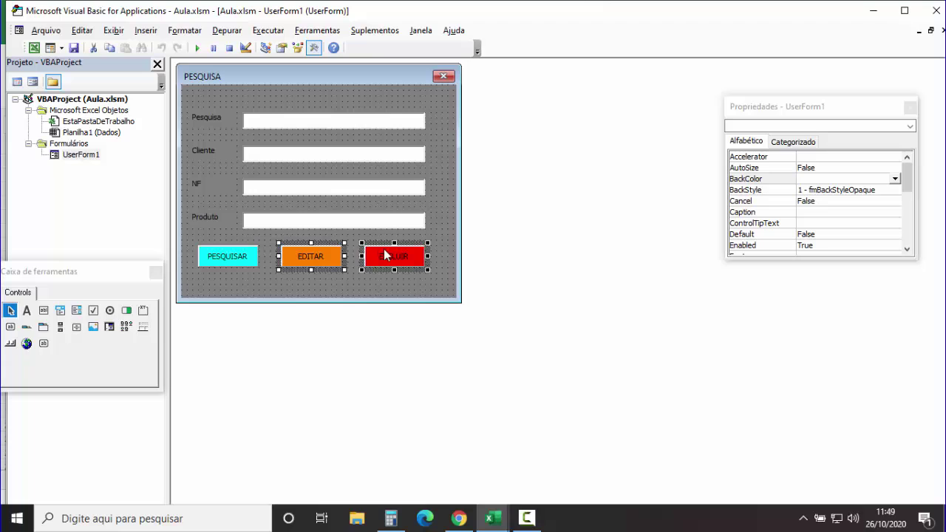
pyautogui.rightClick(387, 255)
pyautogui.click(485, 331)
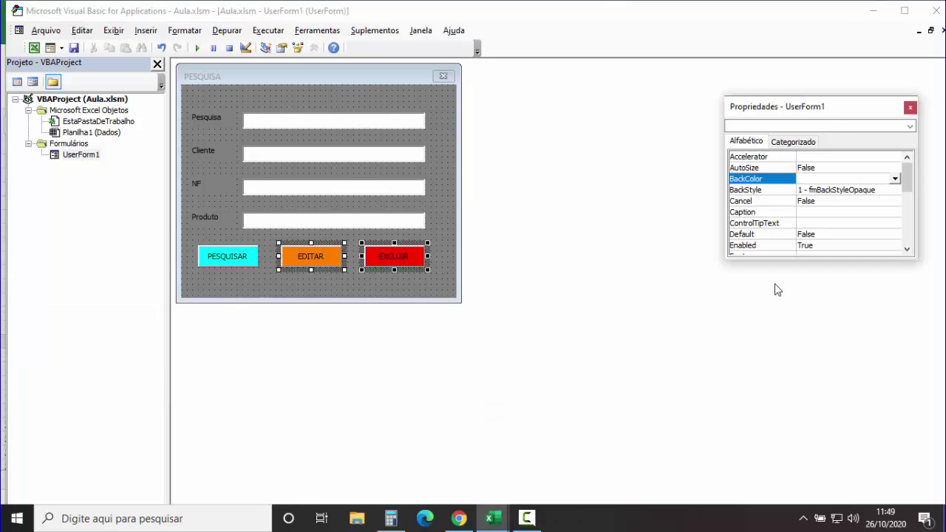
pyautogui.click(755, 247)
pyautogui.click(894, 244)
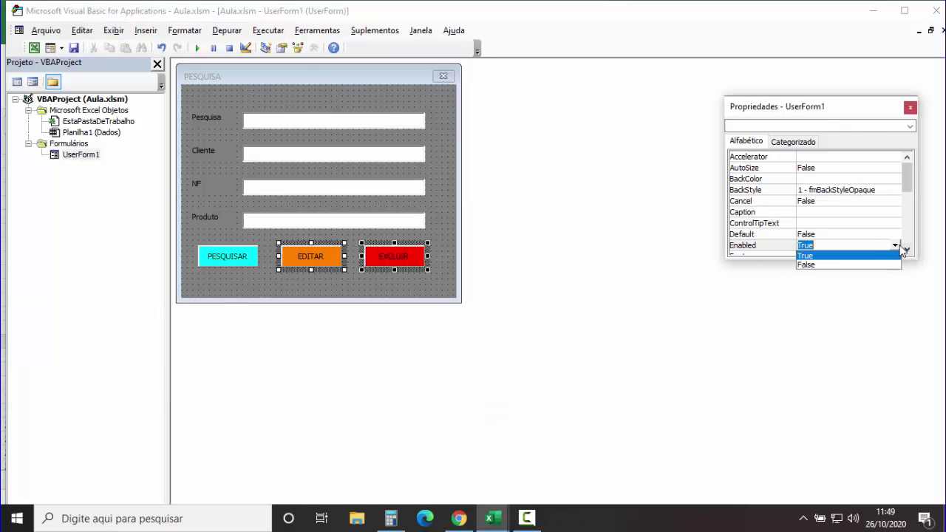
pyautogui.click(806, 264)
pyautogui.click(267, 271)
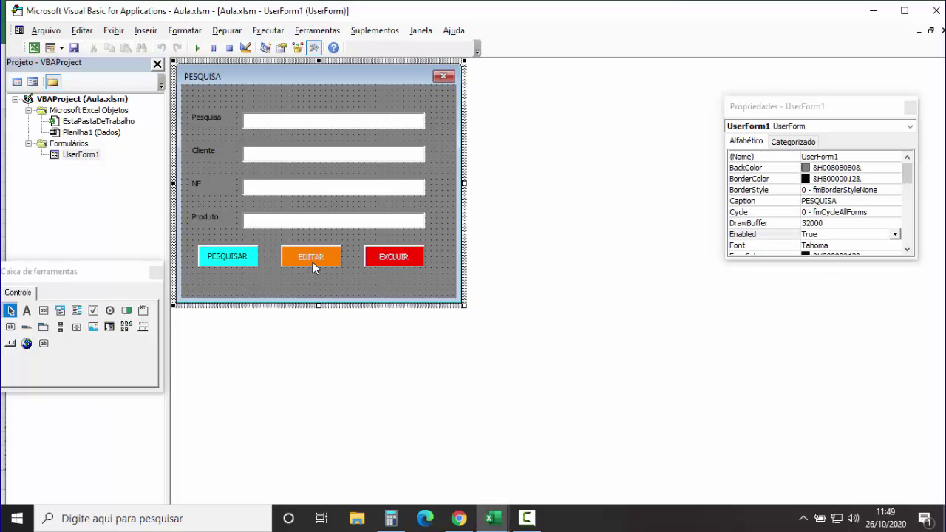
# Step: Confirm EDITAR is named CommandButton2, then select the PESQUISAR button
pyautogui.click(313, 262)
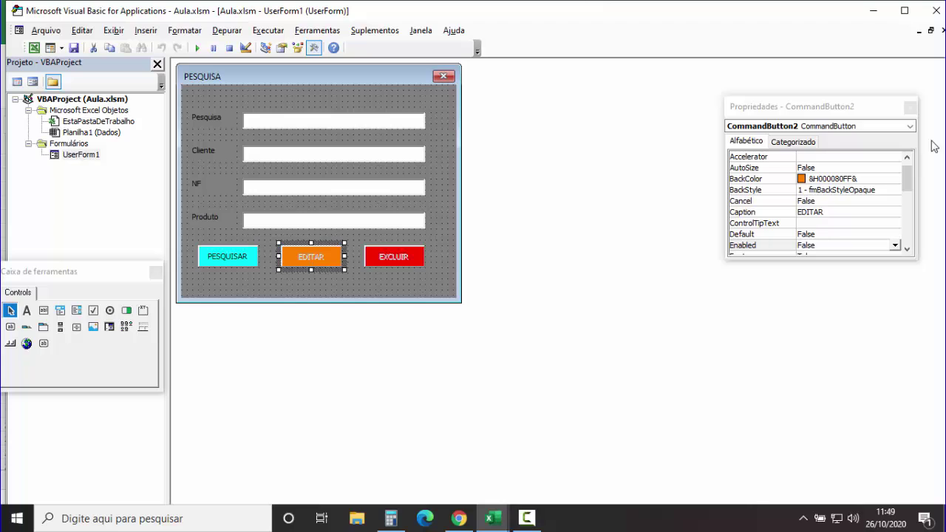
pyautogui.click(907, 157)
pyautogui.click(871, 156)
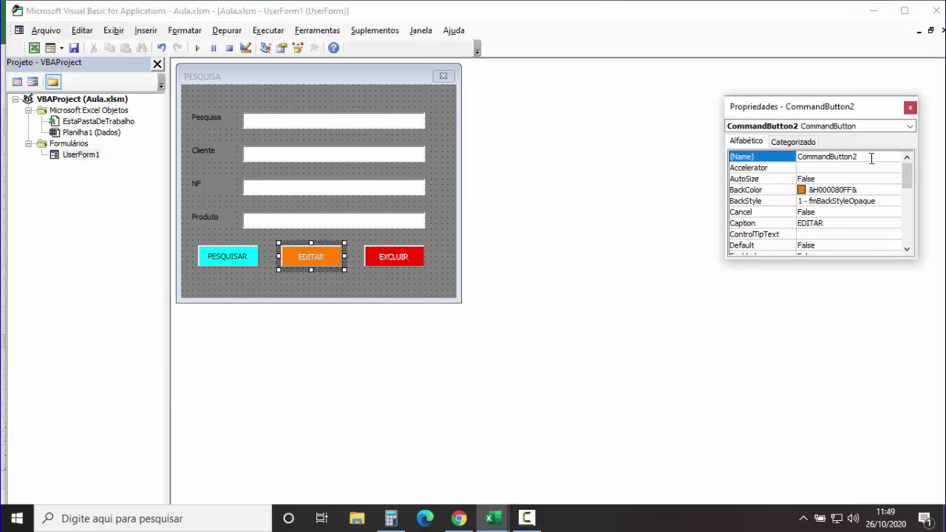
pyautogui.click(871, 157)
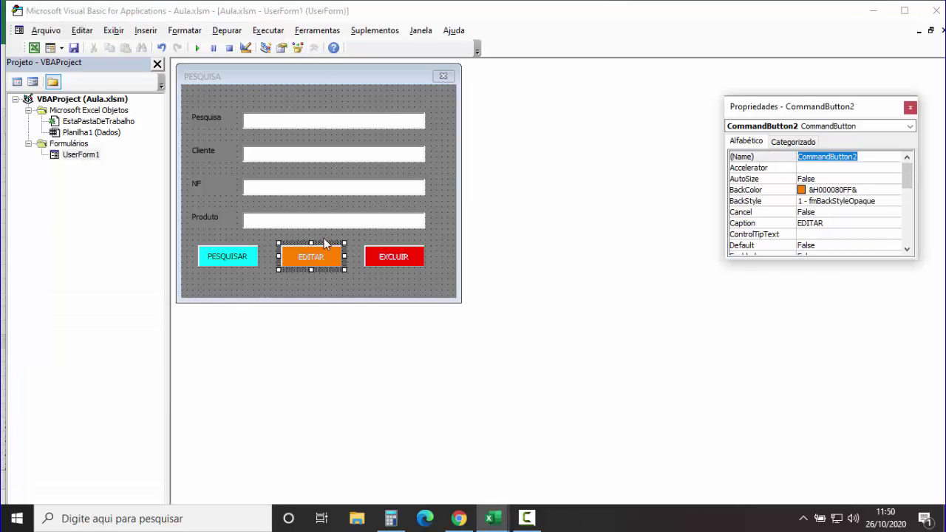
pyautogui.doubleClick(224, 258)
# Step: Jump from the PESQUISAR code to Carregar's definition and add a CommandButton2.Enabled = False line
pyautogui.doubleClick(224, 258)
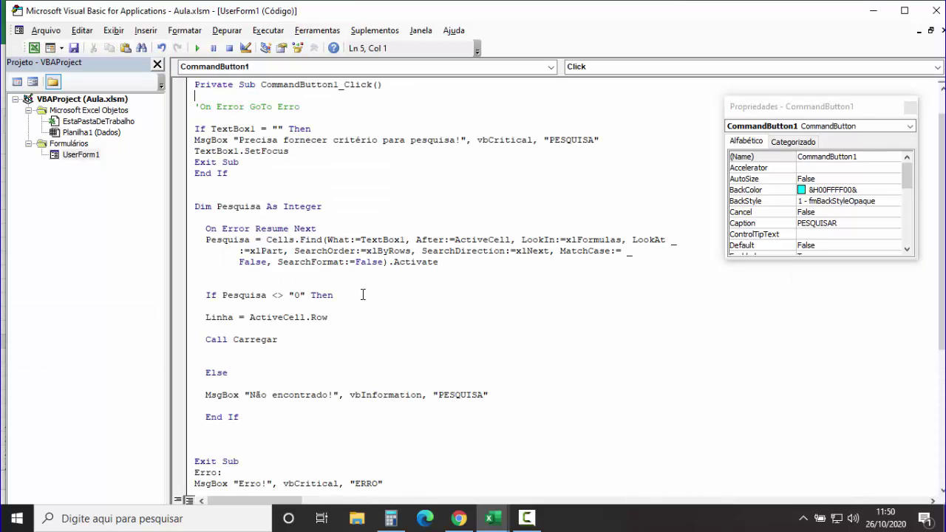
pyautogui.click(251, 339)
pyautogui.rightClick(251, 339)
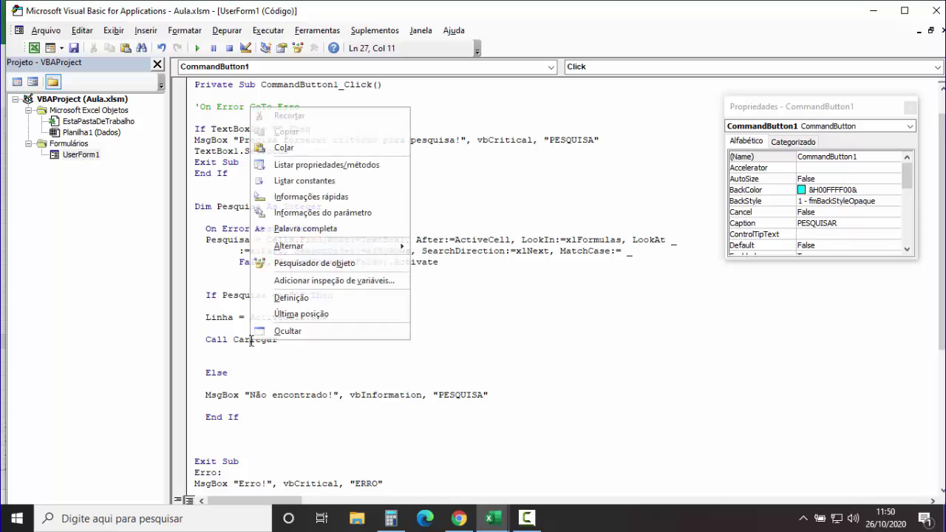
pyautogui.click(292, 298)
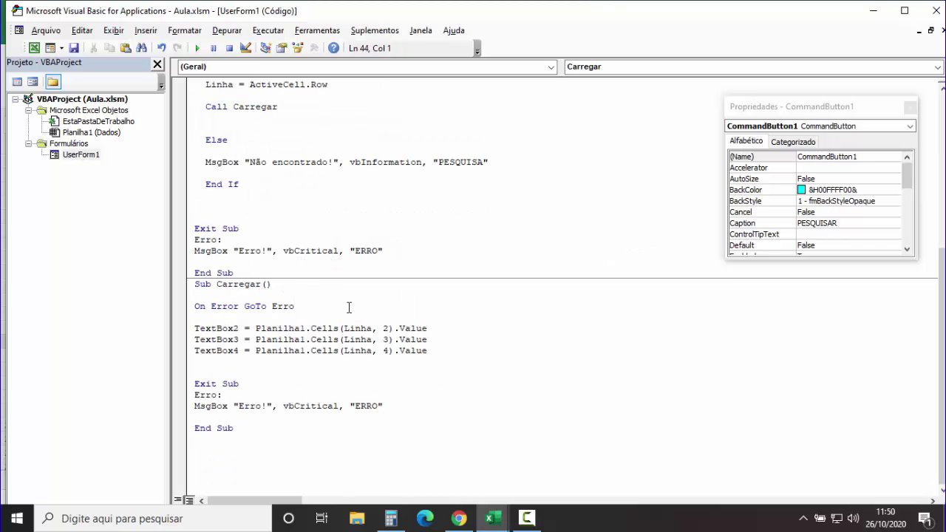
pyautogui.click(217, 363)
pyautogui.press('Return')
pyautogui.write('CommandButton2')
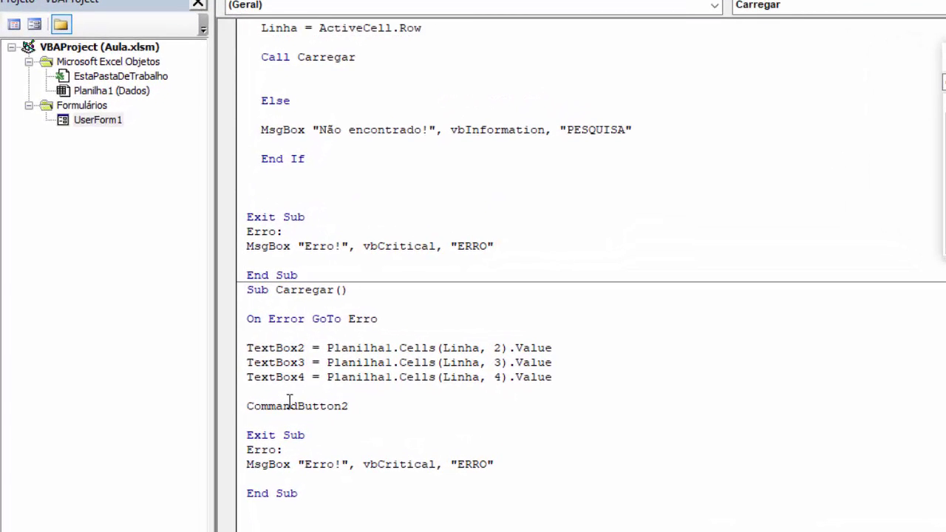
pyautogui.write('.ena')
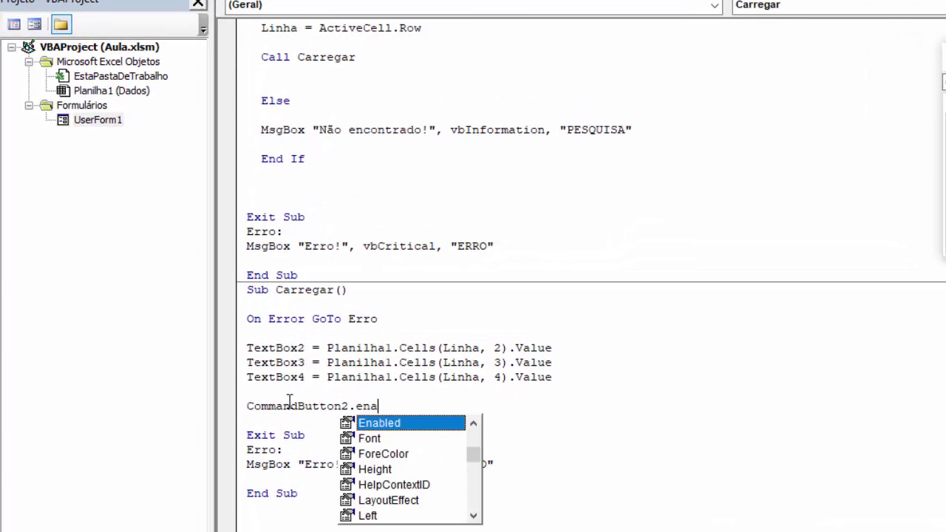
pyautogui.write('b ')
pyautogui.write('=')
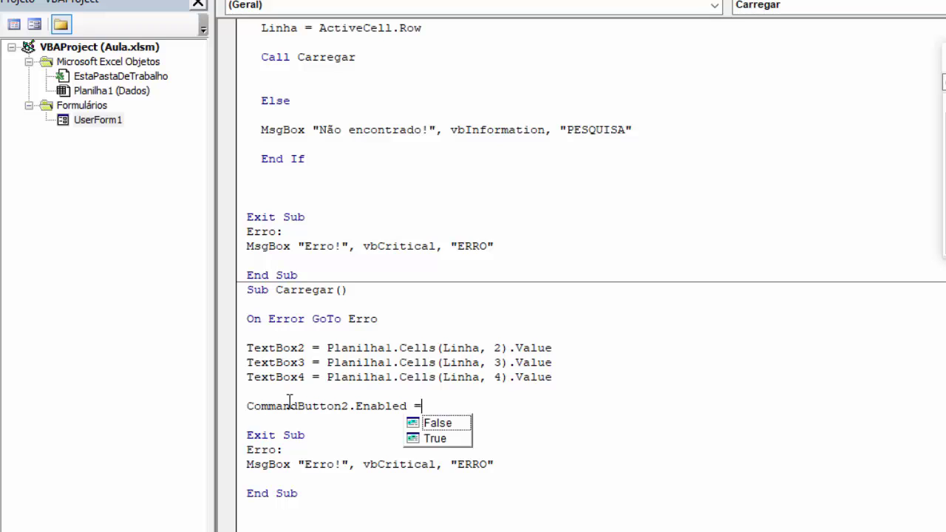
pyautogui.write(' false')
pyautogui.press('Return')
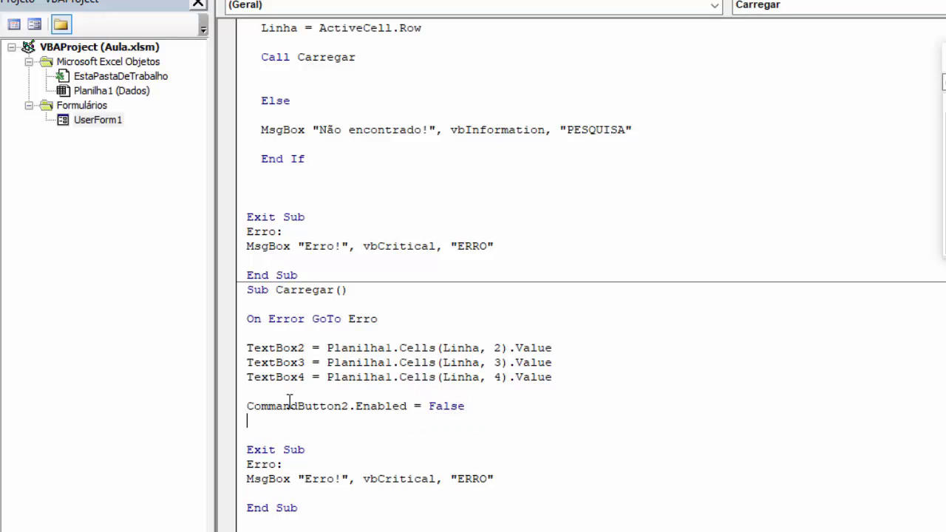
# Step: Duplicate that line for CommandButton3 and change both Enabled values to True
pyautogui.moveTo(468, 406); pyautogui.dragTo(218, 409)
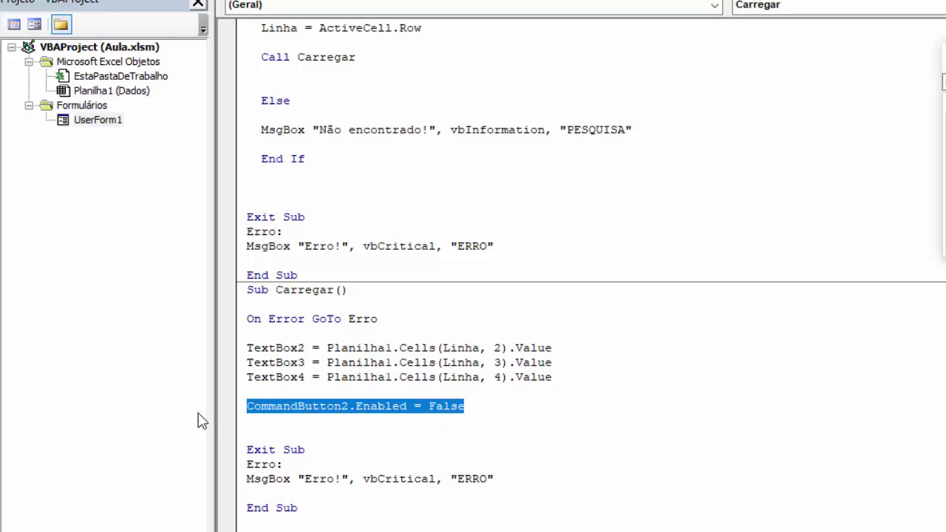
pyautogui.hotkey('ctrl', 'c')
pyautogui.click(262, 420)
pyautogui.hotkey('ctrl', 'v')
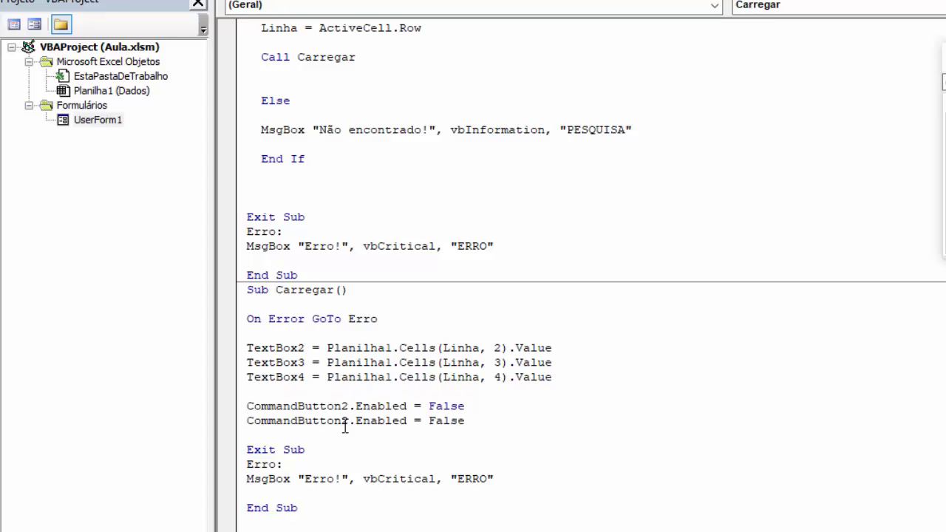
pyautogui.click(348, 424)
pyautogui.write('3')
pyautogui.click(419, 464)
pyautogui.click(472, 409)
pyautogui.moveTo(471, 409); pyautogui.dragTo(428, 407)
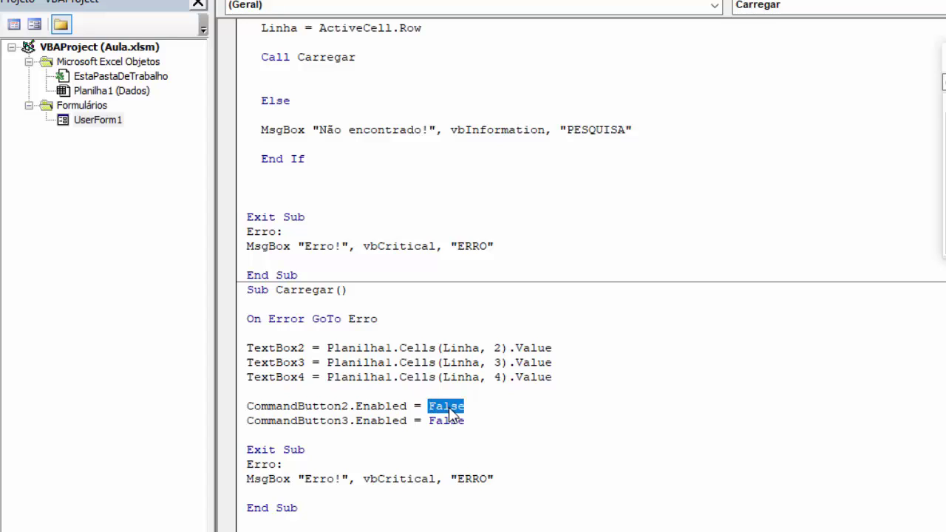
pyautogui.write('true')
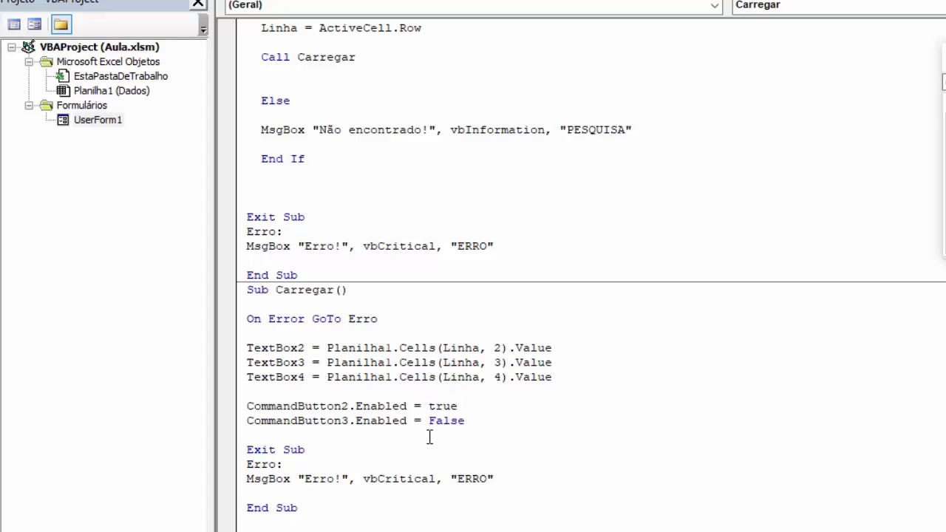
pyautogui.click(428, 436)
pyautogui.moveTo(465, 420); pyautogui.dragTo(429, 421)
pyautogui.write('true')
pyautogui.click(412, 460)
# Step: Run the PESQUISA form, search, and confirm EDITAR and EXCLUIR are now enabled
pyautogui.doubleClick(98, 119)
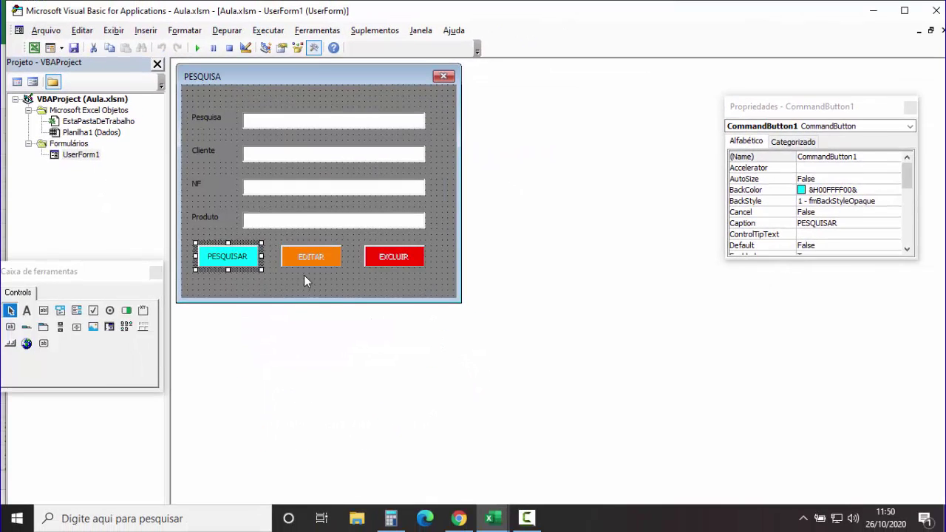
pyautogui.click(34, 47)
pyautogui.click(391, 190)
pyautogui.write('22')
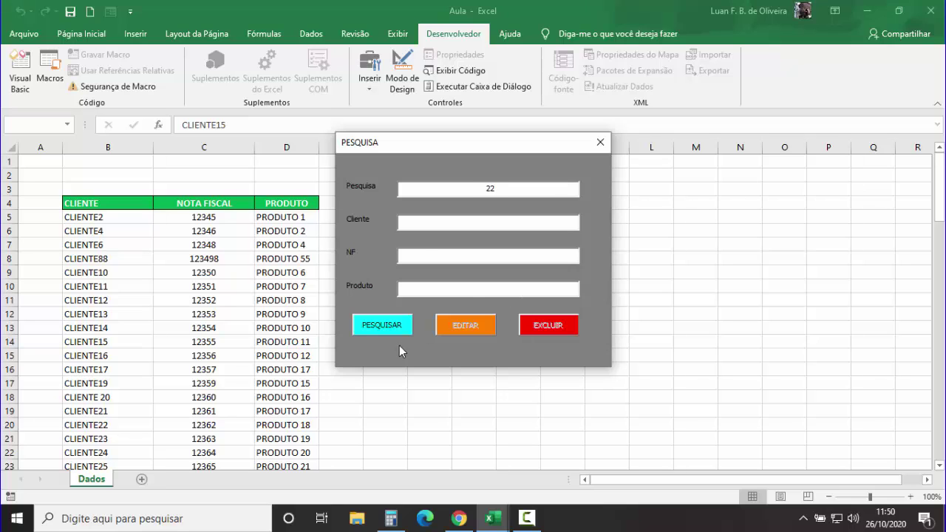
pyautogui.click(384, 328)
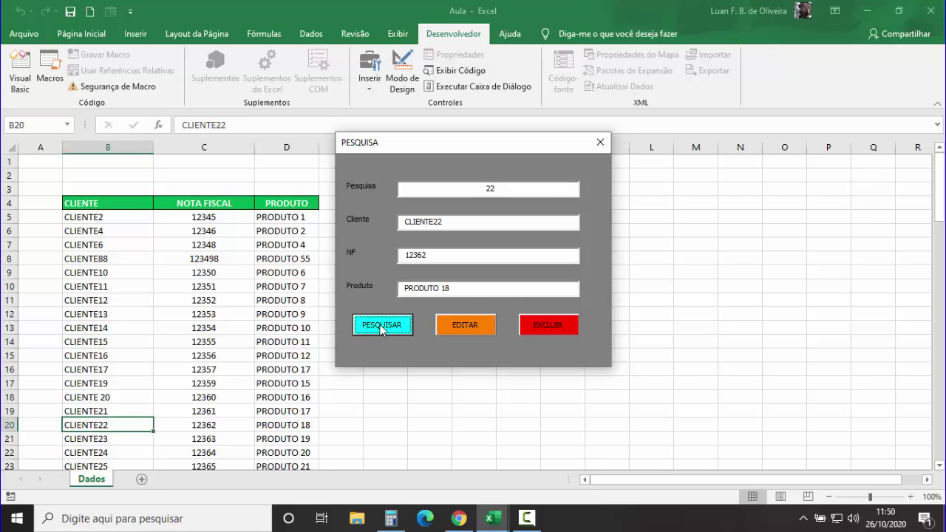
pyautogui.click(463, 328)
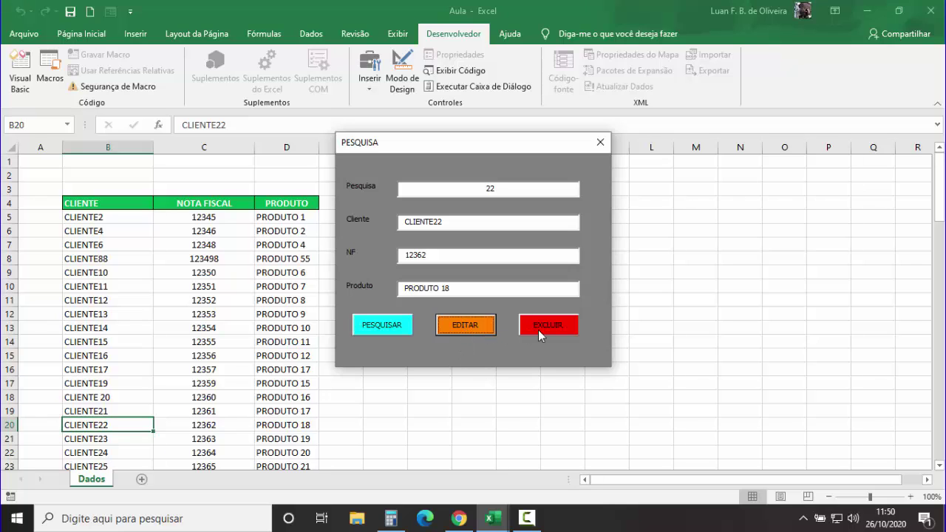
pyautogui.click(538, 330)
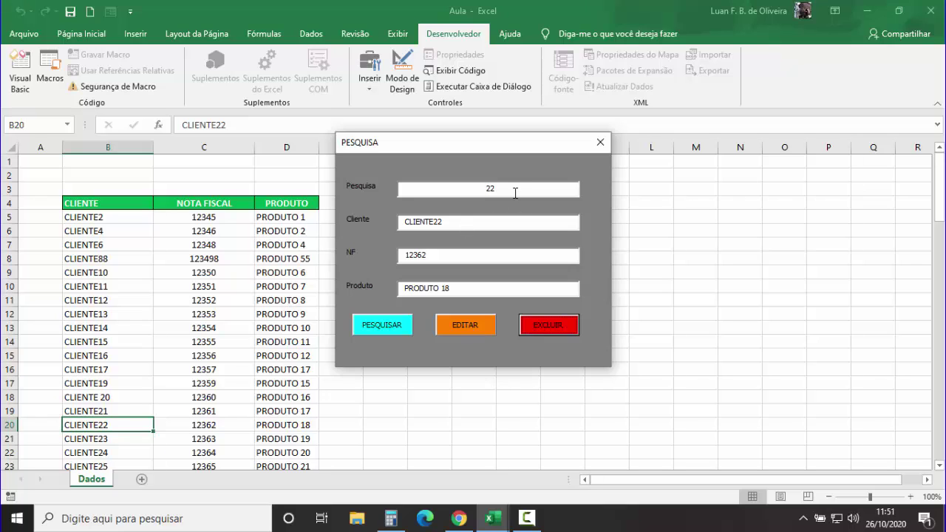
# Step: Inspect the filled CLIENTE22, 12362 and PRODUTO 18 values, then close the form
pyautogui.moveTo(516, 190); pyautogui.dragTo(468, 189)
pyautogui.write('20')
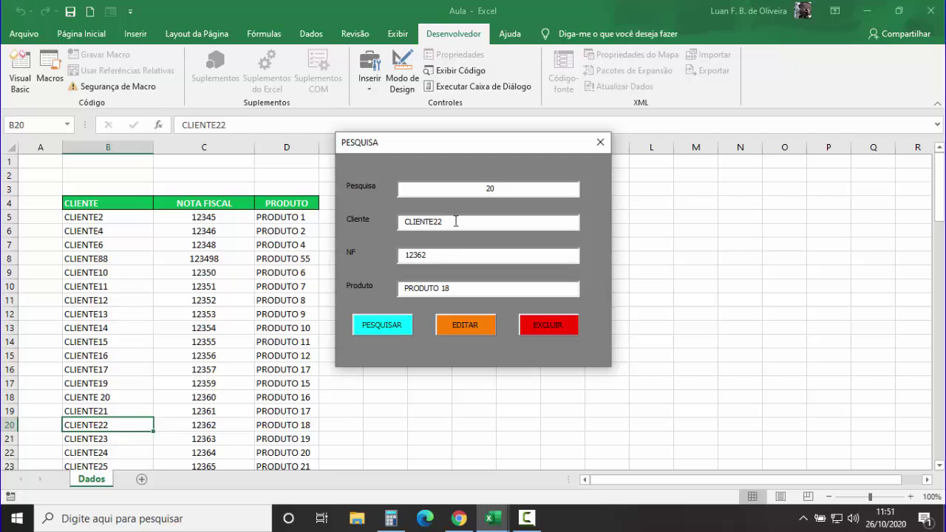
pyautogui.moveTo(455, 221); pyautogui.dragTo(407, 221)
pyautogui.moveTo(438, 252); pyautogui.dragTo(405, 255)
pyautogui.moveTo(467, 287); pyautogui.dragTo(409, 288)
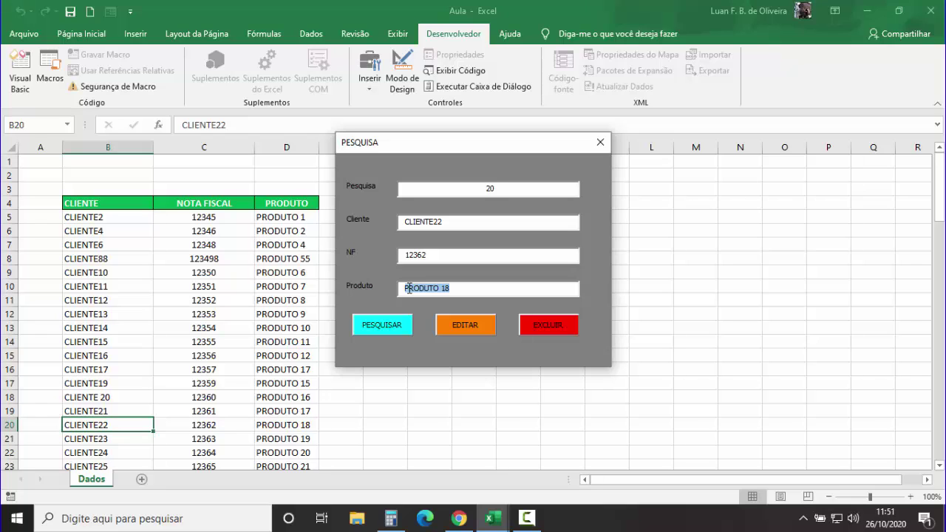
pyautogui.click(600, 143)
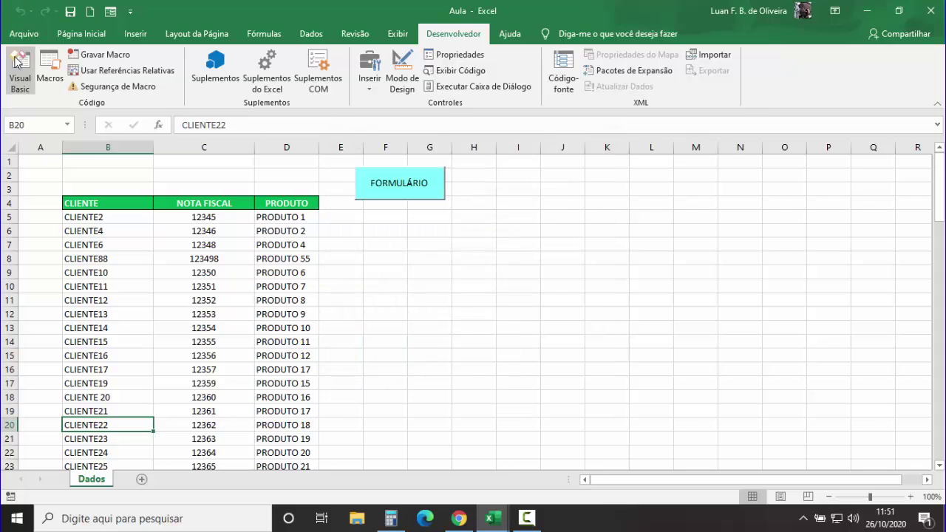
pyautogui.click(20, 77)
# Step: Declare a new Sub Limpar procedure below the Carregar procedure
pyautogui.doubleClick(224, 258)
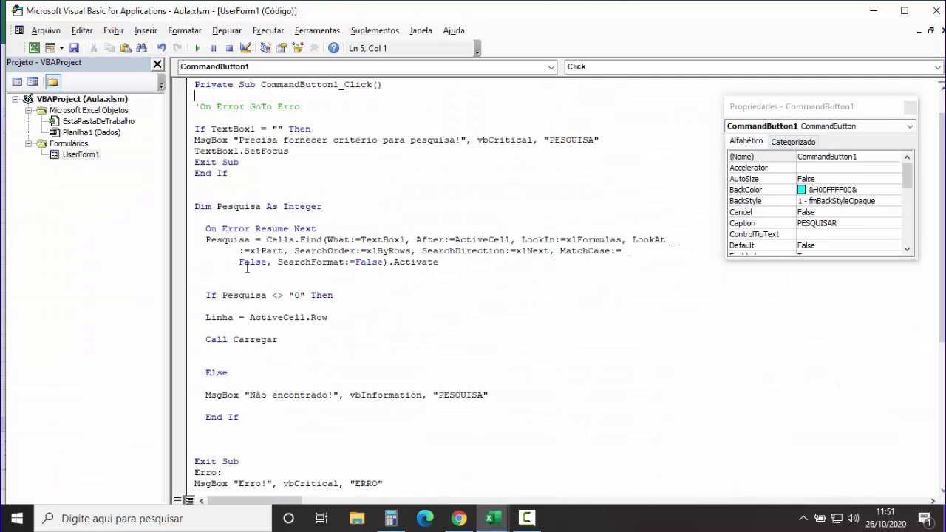
pyautogui.scroll(-1, 270, 289)
pyautogui.scroll(2, 270, 289)
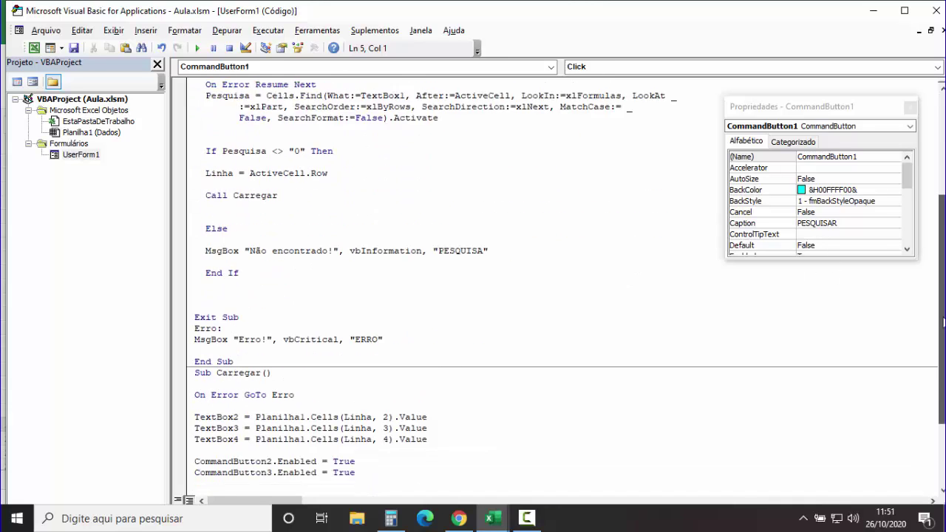
pyautogui.scroll(-5, 943, 208)
pyautogui.scroll(-4, 942, 208)
pyautogui.click(230, 439)
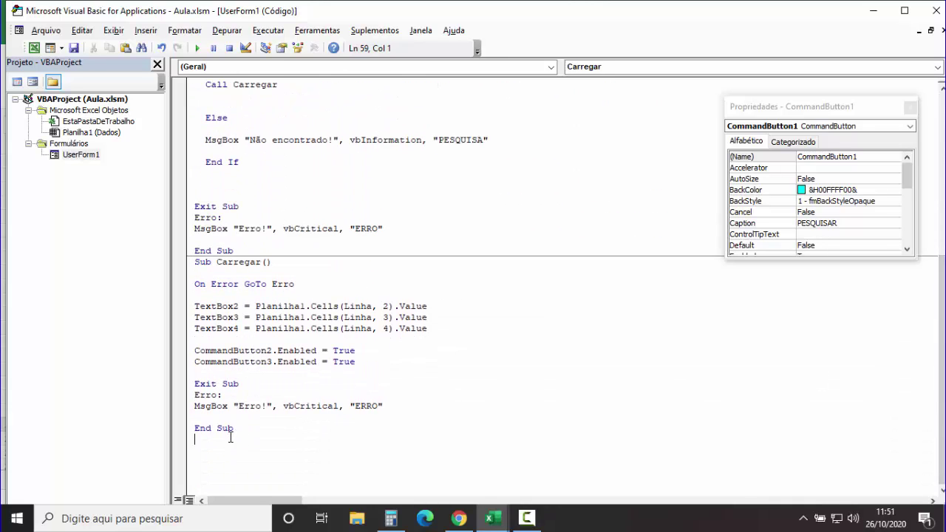
pyautogui.write('Sub L')
pyautogui.write('impar')
pyautogui.press('Return')
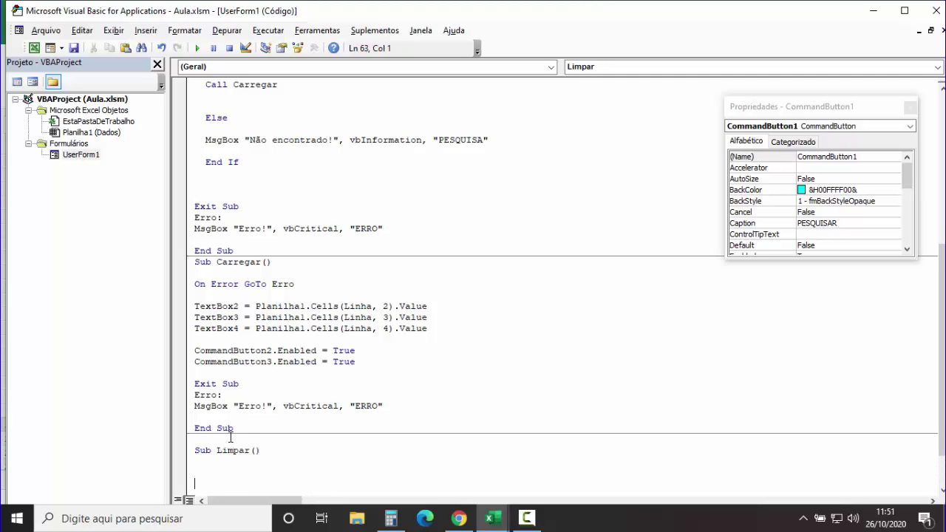
pyautogui.press('Return')
pyautogui.press('Return')
pyautogui.press('Return')
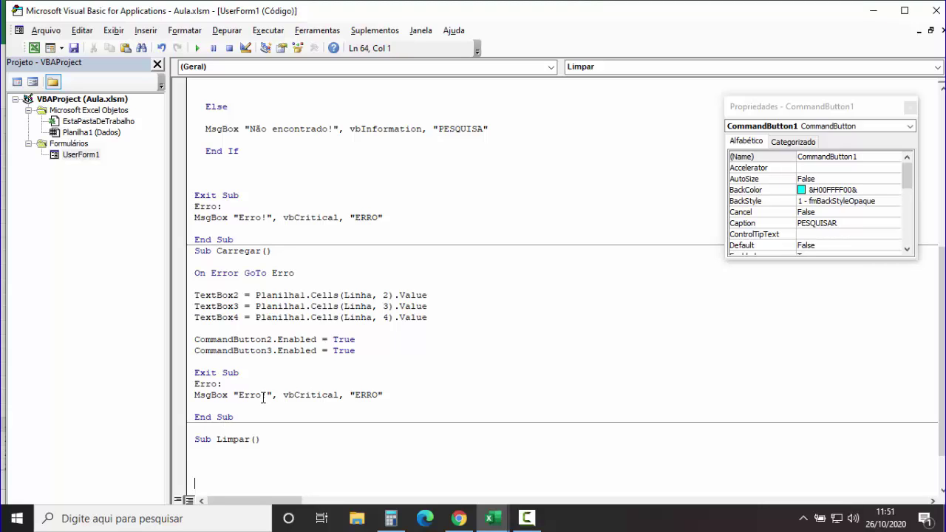
# Step: Add the line TextBox2 = "" inside Limpar
pyautogui.scroll(-1, 257, 385)
pyautogui.scroll(-1, 344, 391)
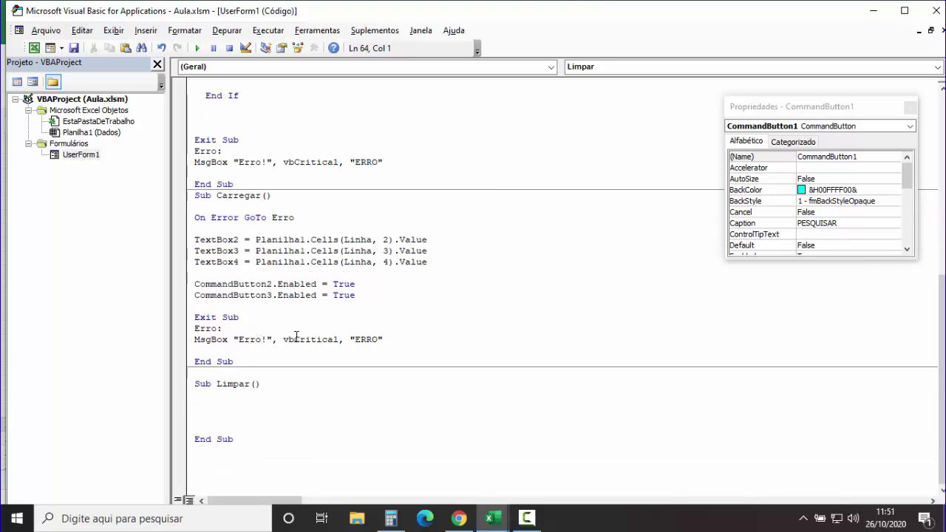
pyautogui.click(213, 404)
pyautogui.press('Return')
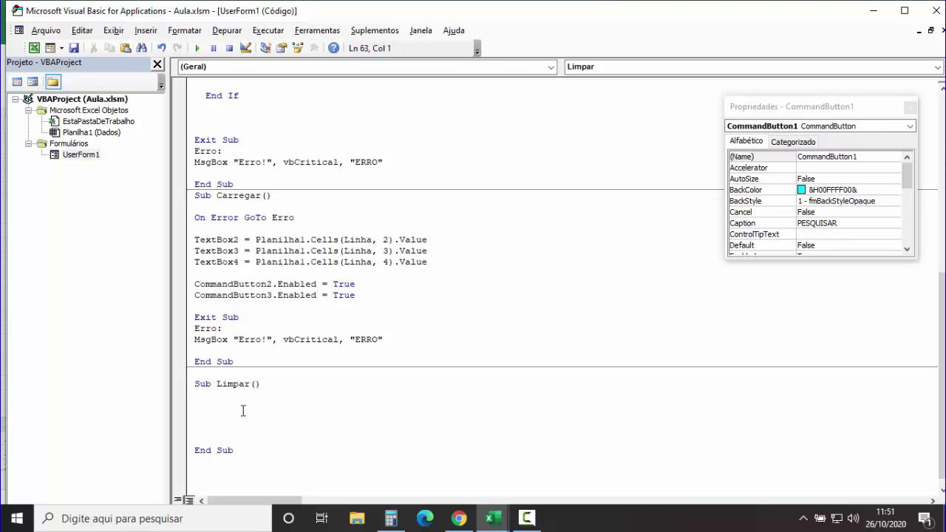
pyautogui.write('textbox')
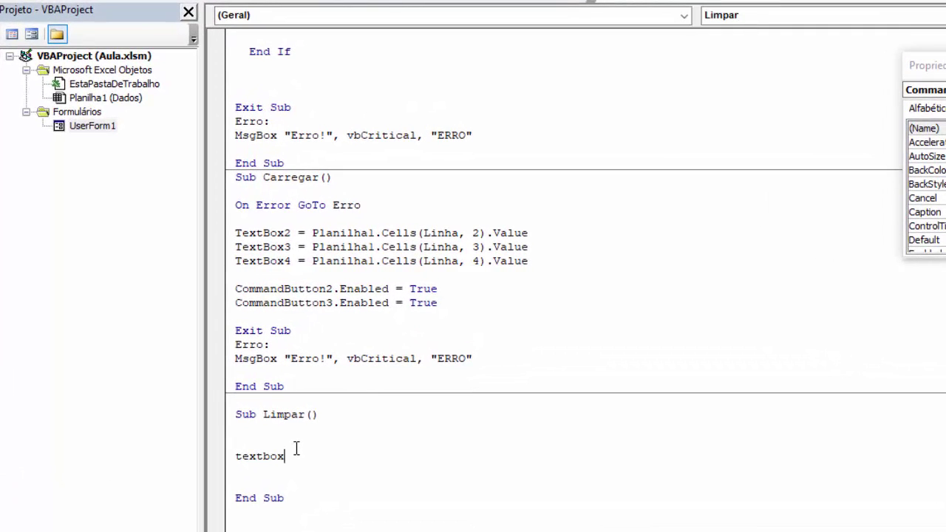
pyautogui.write('2 = "')
pyautogui.press('Return')
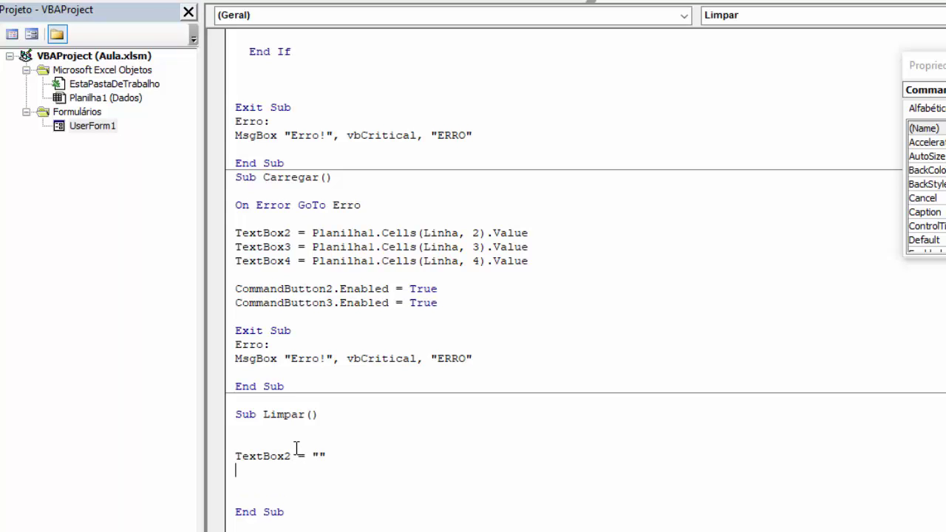
# Step: Duplicate the clearing line so TextBox3 and TextBox4 are also set to ""
pyautogui.scroll(-1, 298, 447)
pyautogui.moveTo(347, 429); pyautogui.dragTo(222, 428)
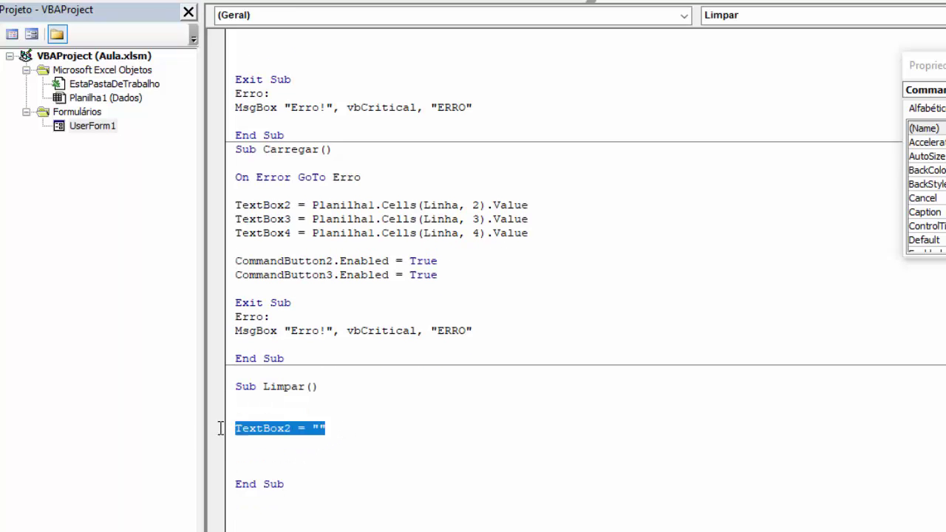
pyautogui.hotkey('ctrl', 'c')
pyautogui.click(245, 443)
pyautogui.hotkey('ctrl', 'v')
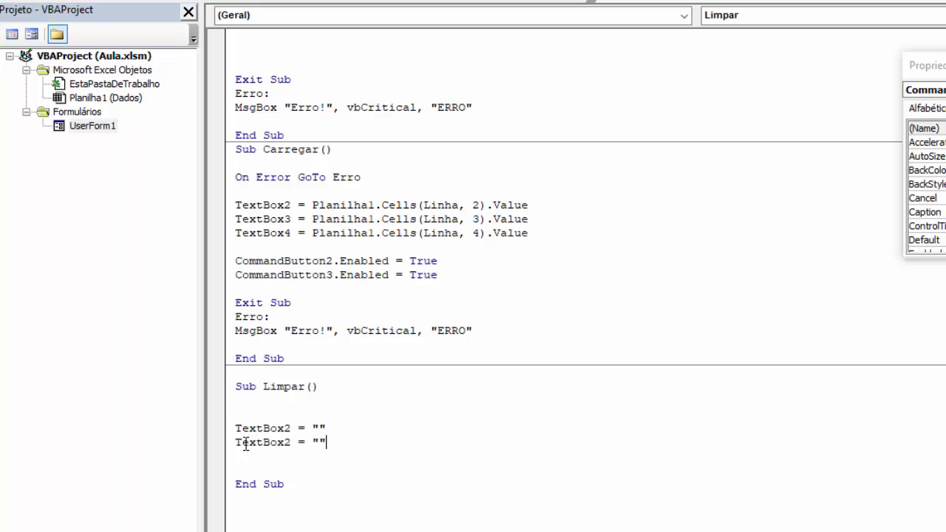
pyautogui.press('Return')
pyautogui.hotkey('ctrl', 'v')
pyautogui.press('Return')
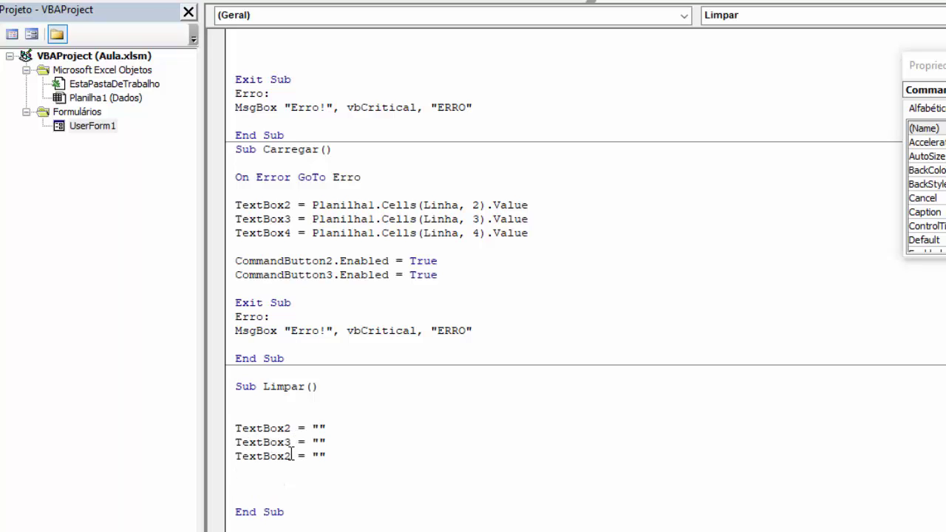
pyautogui.click(292, 456)
pyautogui.press('BackSpace')
pyautogui.write('4')
# Step: Copy the CommandButton2/3 Enabled lines into Limpar and change both to False
pyautogui.click(252, 412)
pyautogui.moveTo(452, 273); pyautogui.dragTo(206, 263)
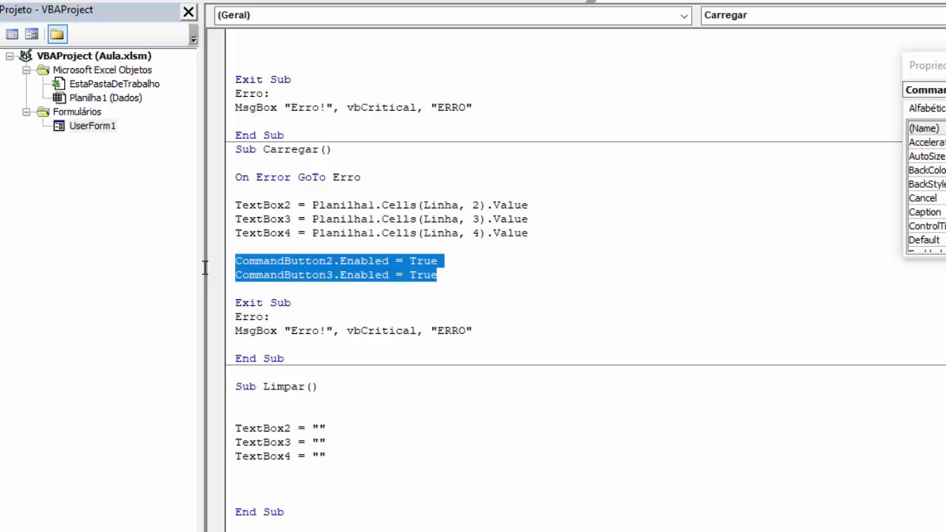
pyautogui.click(255, 486)
pyautogui.hotkey('ctrl', 'v')
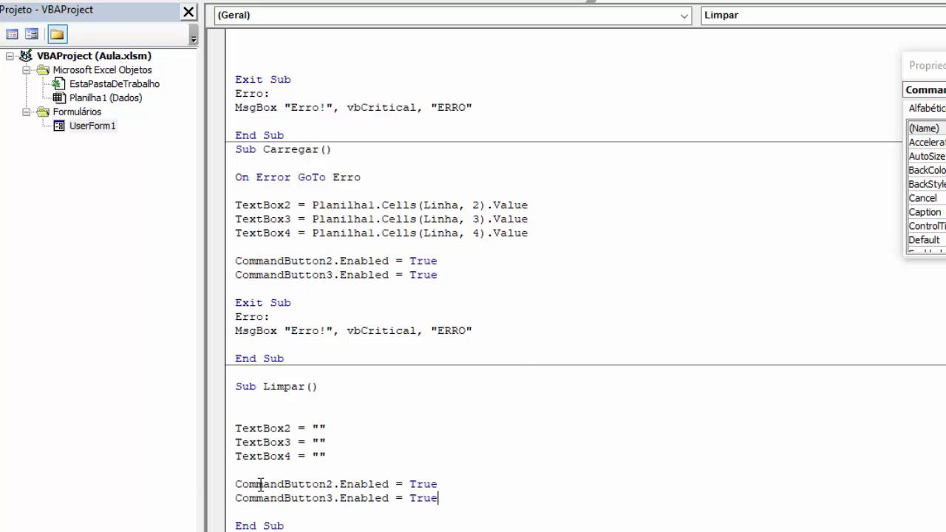
pyautogui.moveTo(439, 484); pyautogui.dragTo(409, 484)
pyautogui.write('fals')
pyautogui.click(449, 509)
pyautogui.moveTo(445, 484)
pyautogui.mouseDown()
pyautogui.moveTo(404, 483)
pyautogui.moveTo(409, 498)
pyautogui.mouseUp()
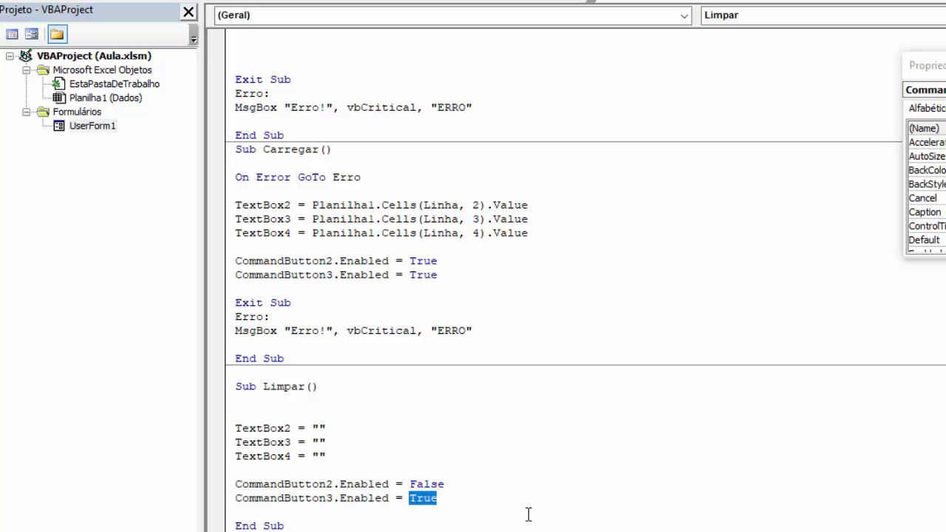
pyautogui.hotkey('ctrl', 'v')
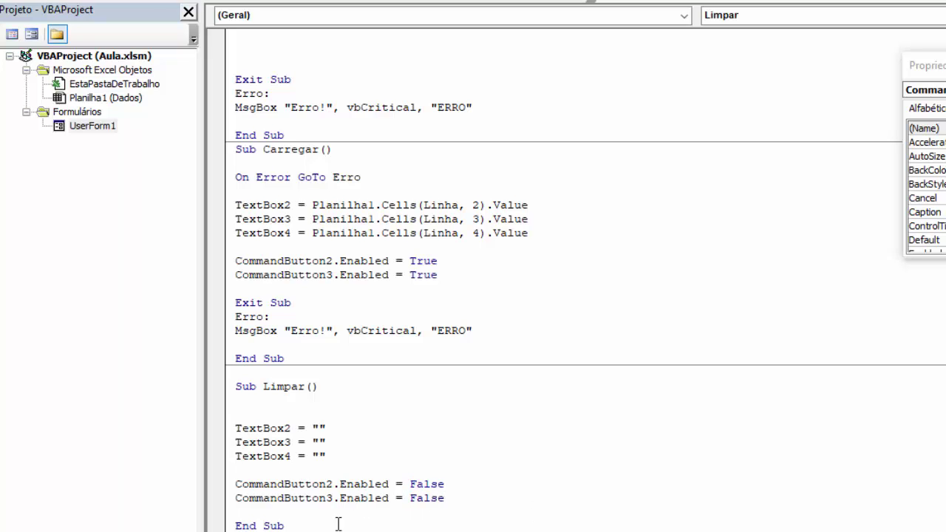
# Step: Add a blank line before Limpar's End Sub and return to the Excel workbook
pyautogui.scroll(-1, 335, 405)
pyautogui.click(296, 472)
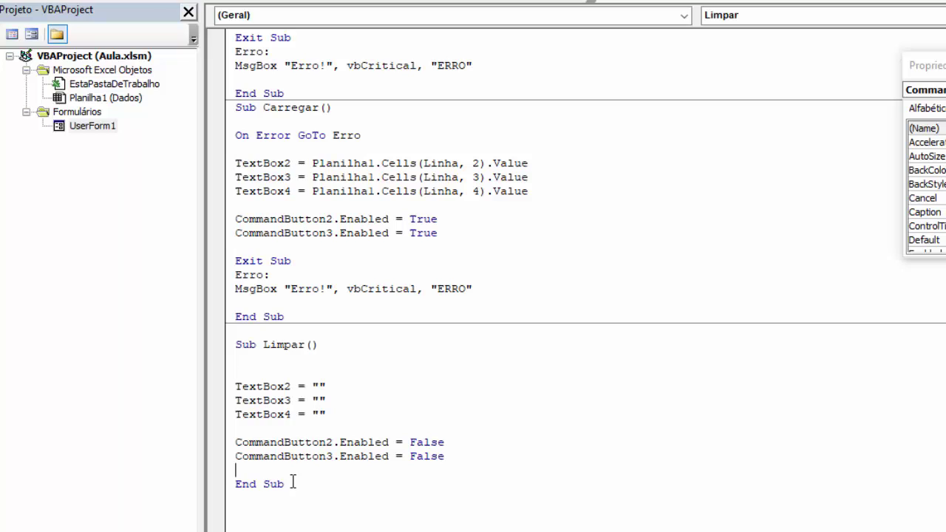
pyautogui.press('Return')
pyautogui.press('Return')
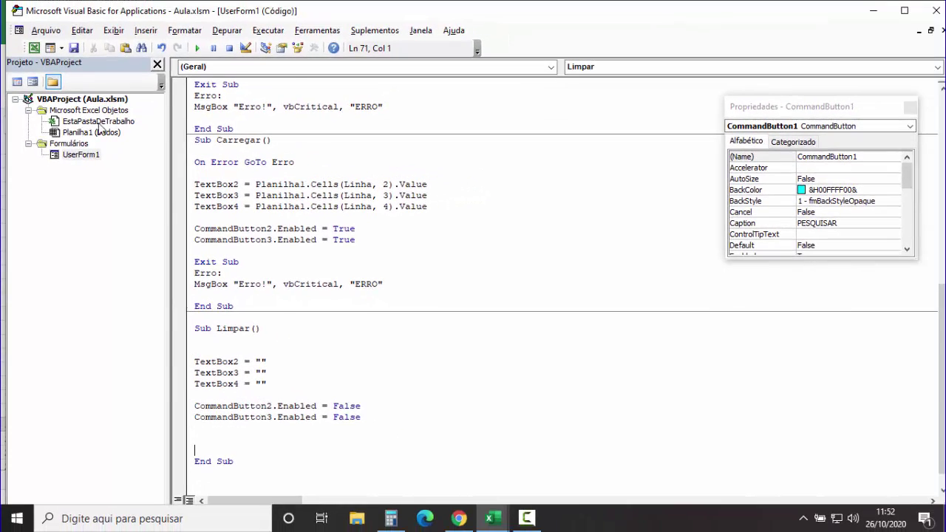
pyautogui.click(34, 48)
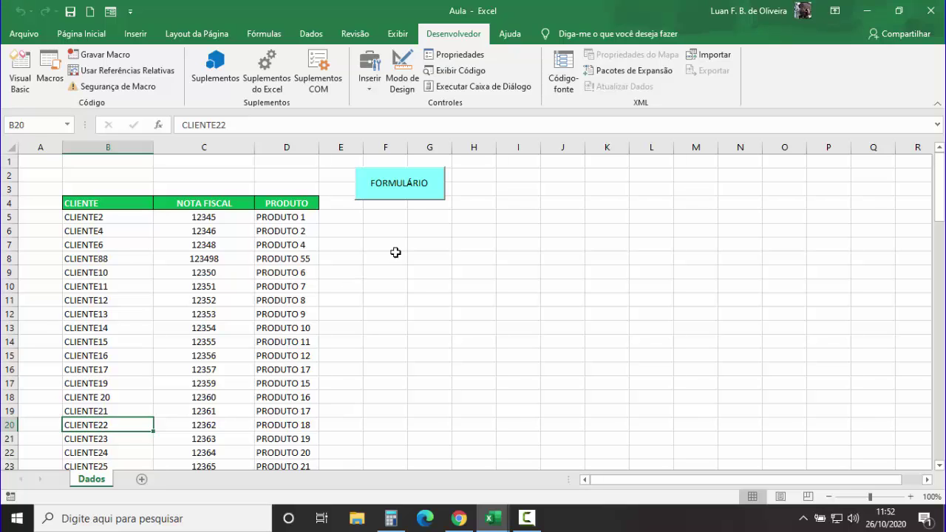
# Step: Search 22 twice on PESQUISA (reaching CLIENTE82, 12422, PRODUTO 78), close it, reopen VBA
pyautogui.click(408, 189)
pyautogui.moveTo(511, 152); pyautogui.dragTo(603, 152)
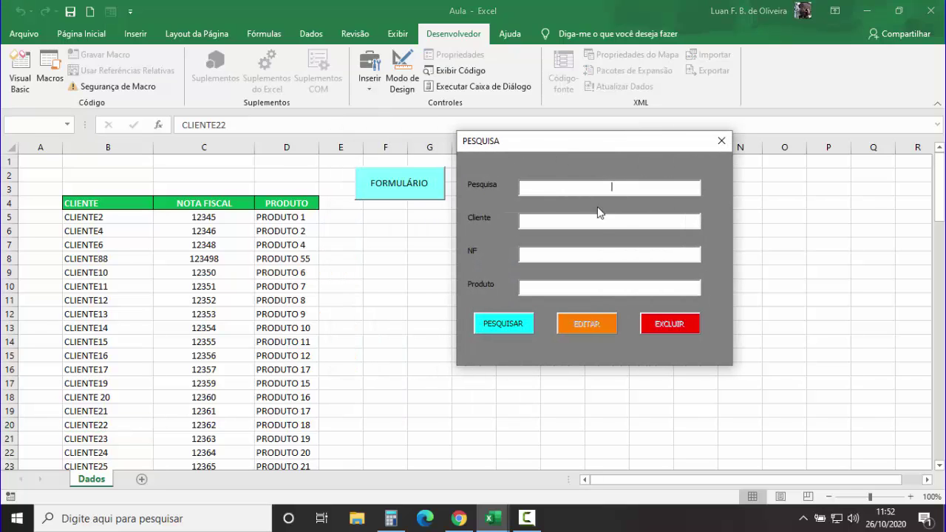
pyautogui.write('22')
pyautogui.click(502, 325)
pyautogui.click(503, 325)
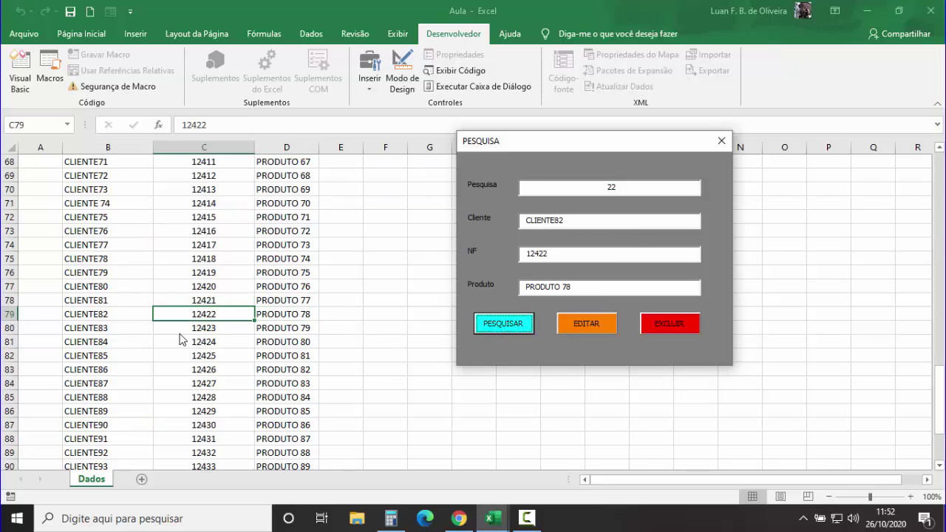
pyautogui.click(720, 147)
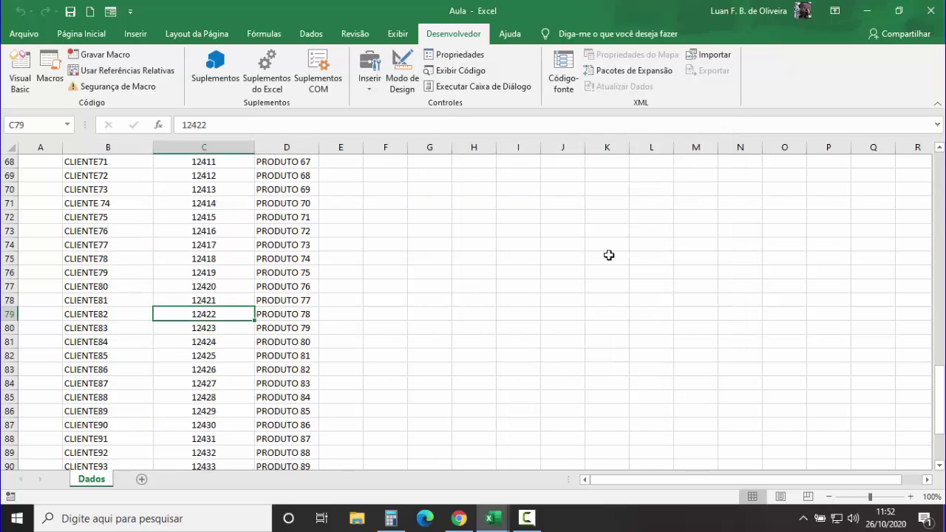
pyautogui.click(20, 74)
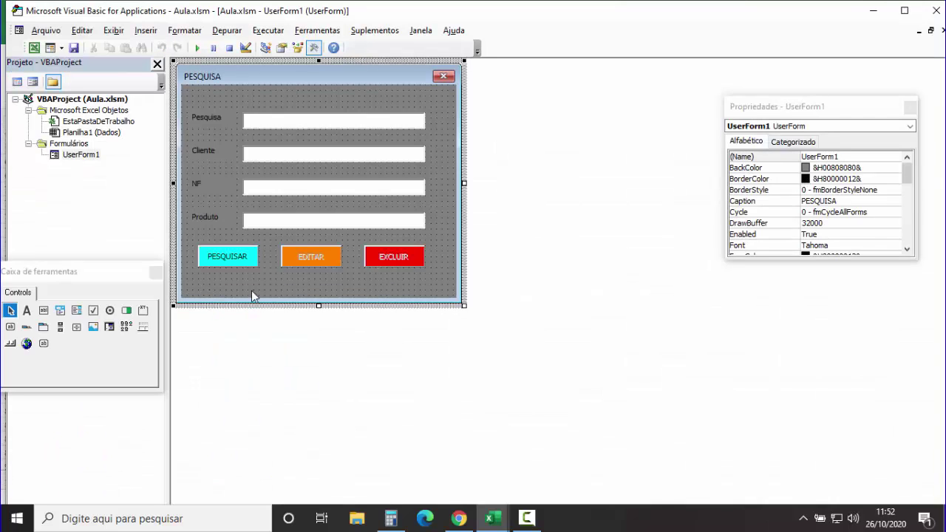
# Step: Delete the empty UserForm_Click procedure from the form's code
pyautogui.doubleClick(219, 279)
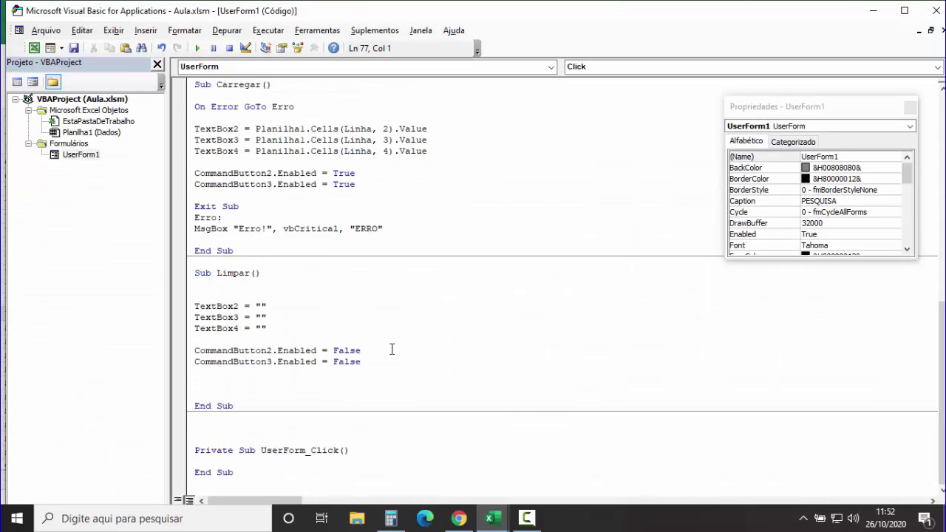
pyautogui.moveTo(242, 473); pyautogui.dragTo(196, 428)
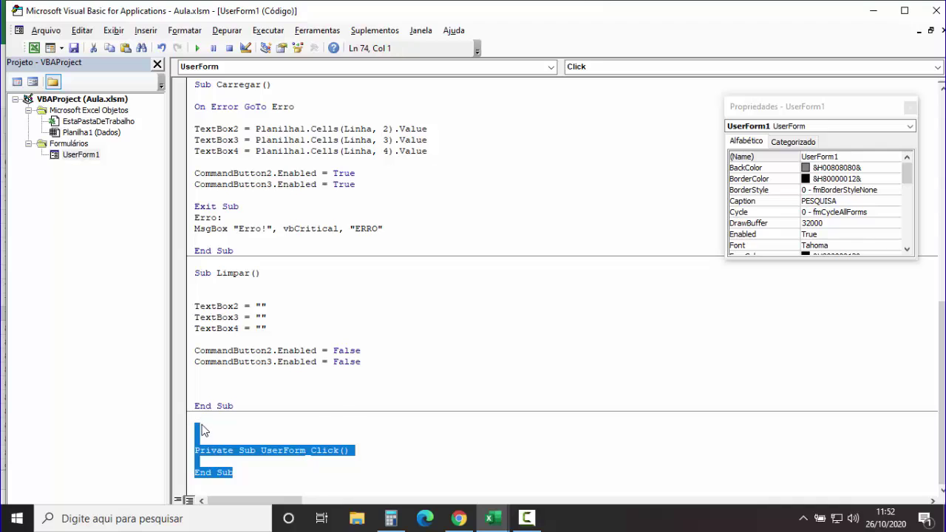
pyautogui.press('Delete')
# Step: Add Planilha1.Range("A1").Select to Limpar and remove the blank line above it
pyautogui.click(214, 427)
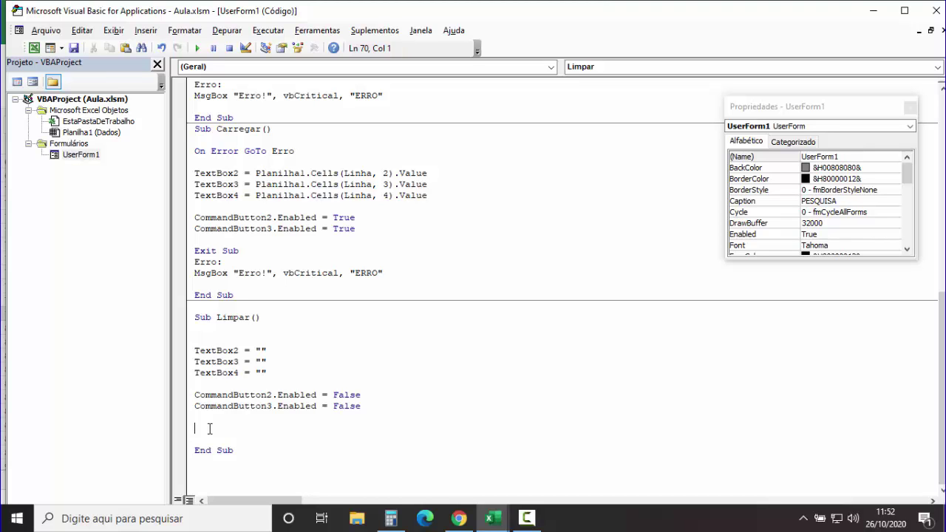
pyautogui.write('Planilha1')
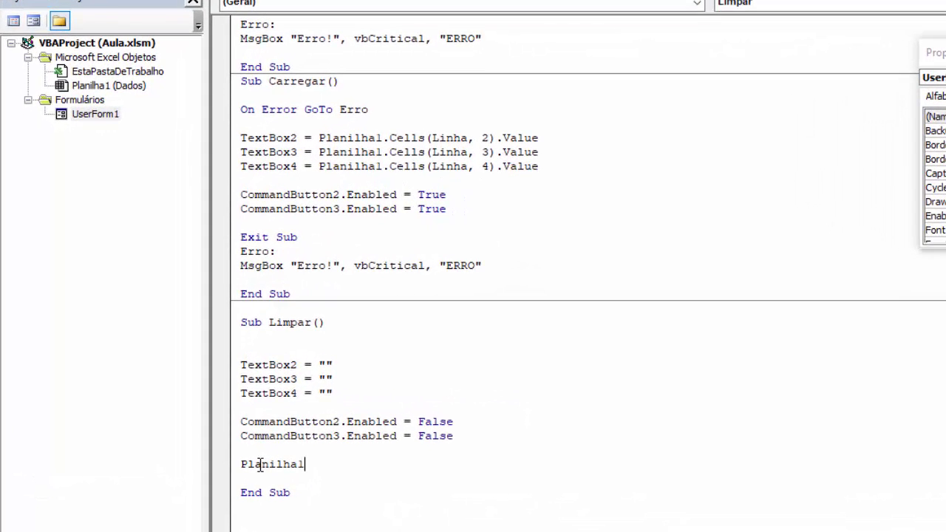
pyautogui.write('.Range')
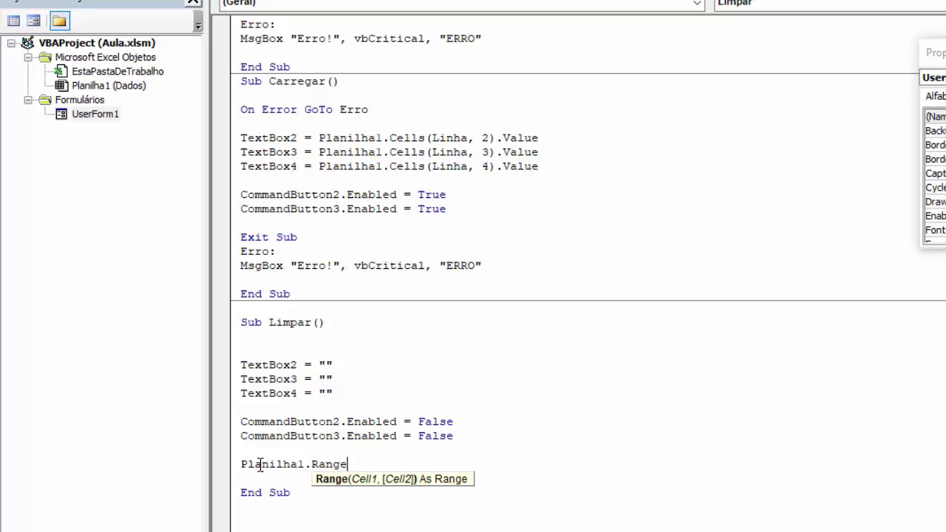
pyautogui.write('("A')
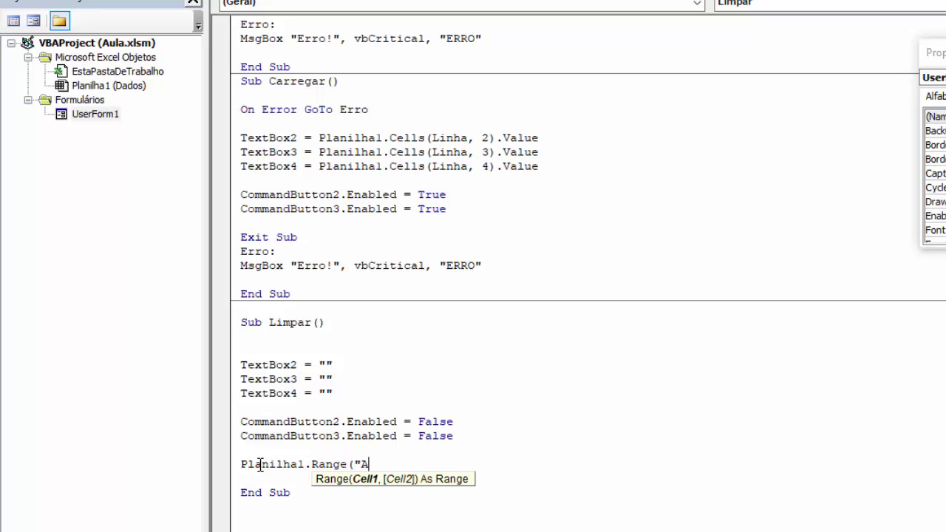
pyautogui.write('1")')
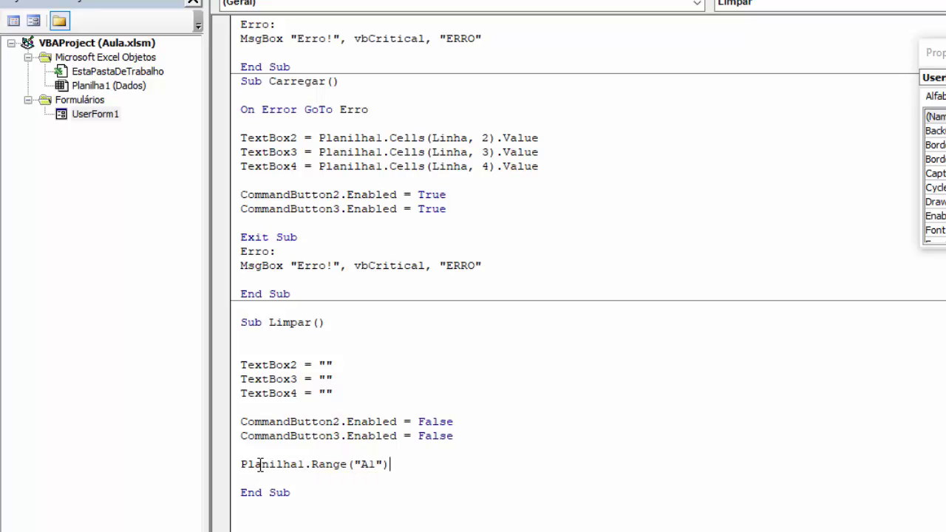
pyautogui.write('.Se')
pyautogui.press('Return')
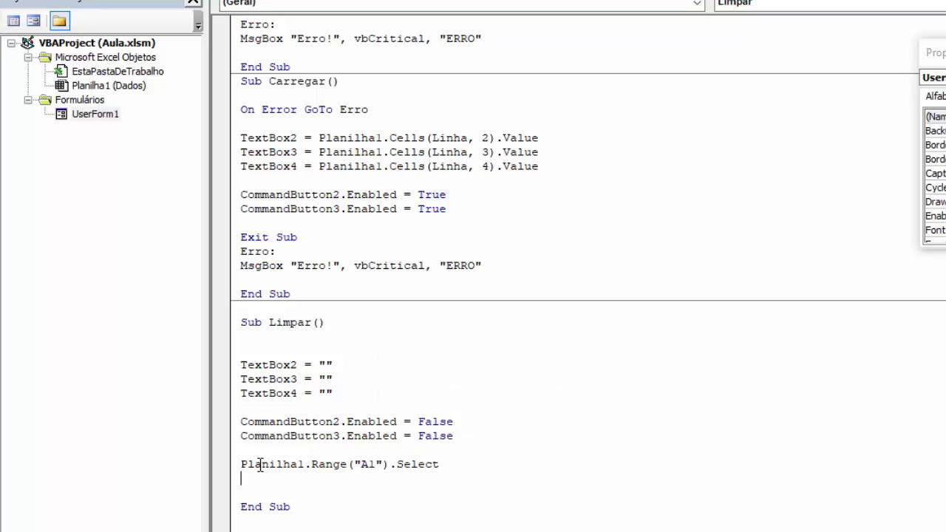
pyautogui.click(254, 314)
pyautogui.press('Delete')
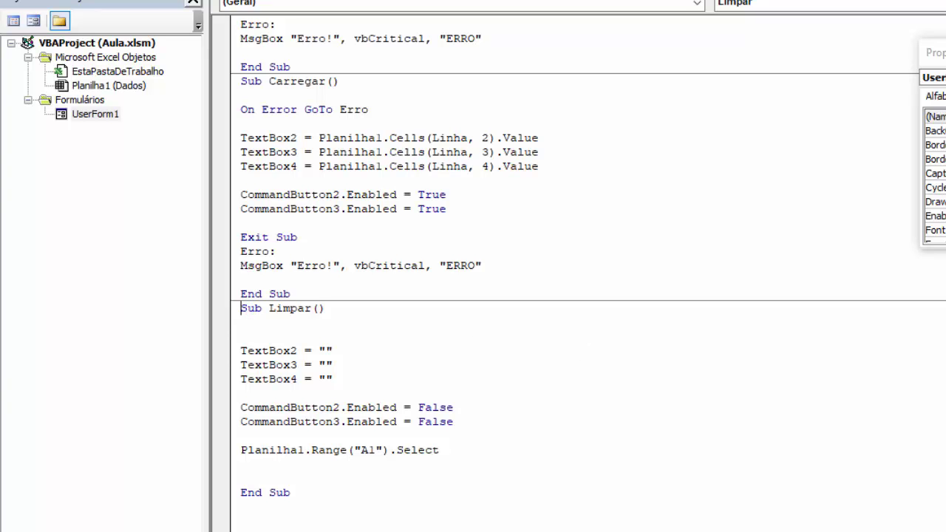
# Step: Add Linha = Empty after the TextBox4 line in Limpar
pyautogui.scroll(12, 485, 73)
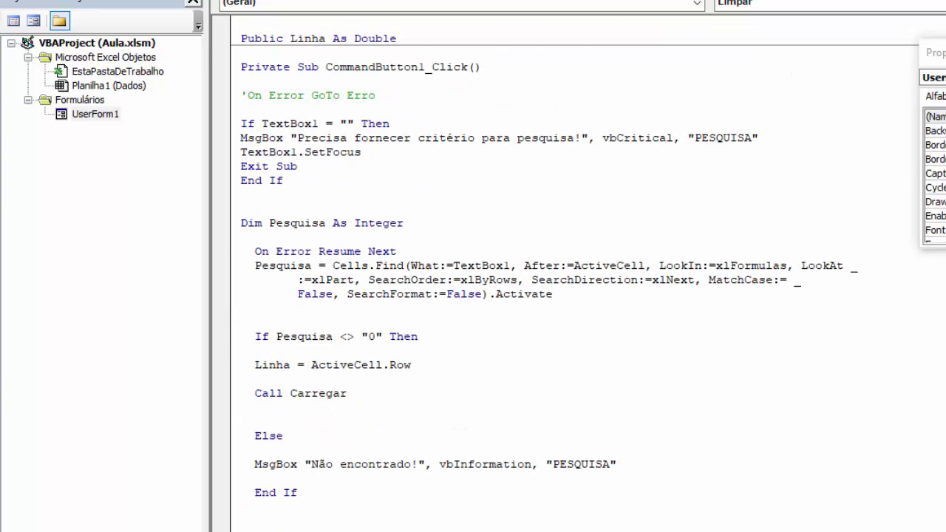
pyautogui.click(327, 37)
pyautogui.moveTo(327, 37); pyautogui.dragTo(290, 37)
pyautogui.hotkey('ctrl', 'c')
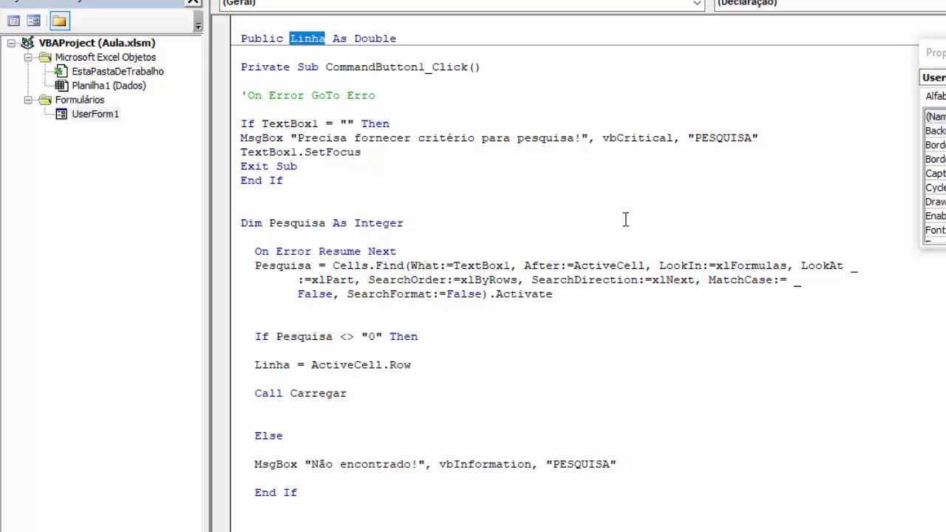
pyautogui.scroll(-4, 625, 219)
pyautogui.scroll(-8, 504, 455)
pyautogui.scroll(-1, 292, 408)
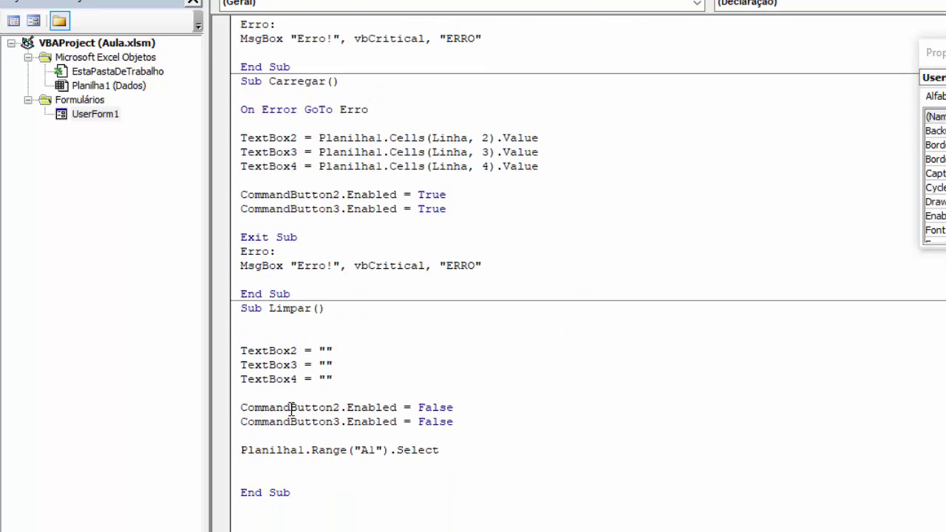
pyautogui.click(242, 407)
pyautogui.press('Return')
pyautogui.press('Up')
pyautogui.hotkey('ctrl', 'v')
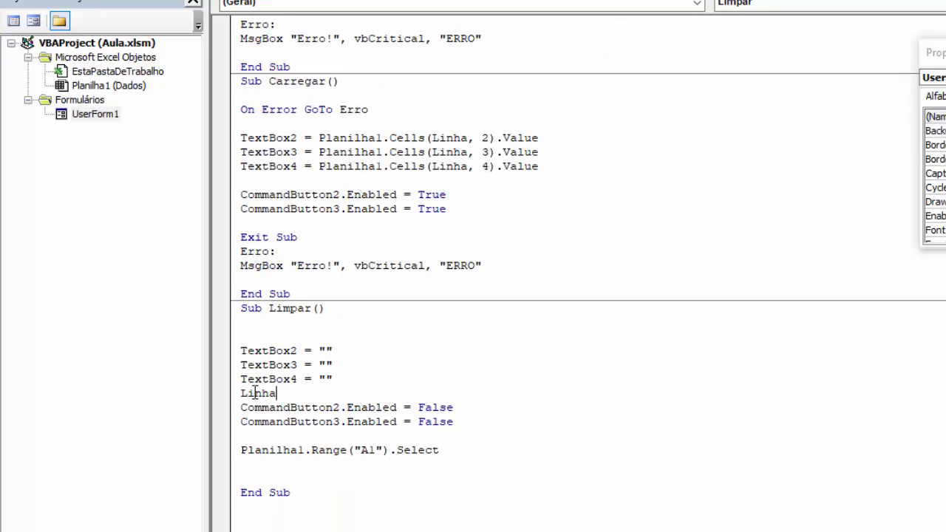
pyautogui.write('= W')
pyautogui.write('EMPTY')
pyautogui.press('BackSpace')
pyautogui.write('Y')
pyautogui.press('Return')
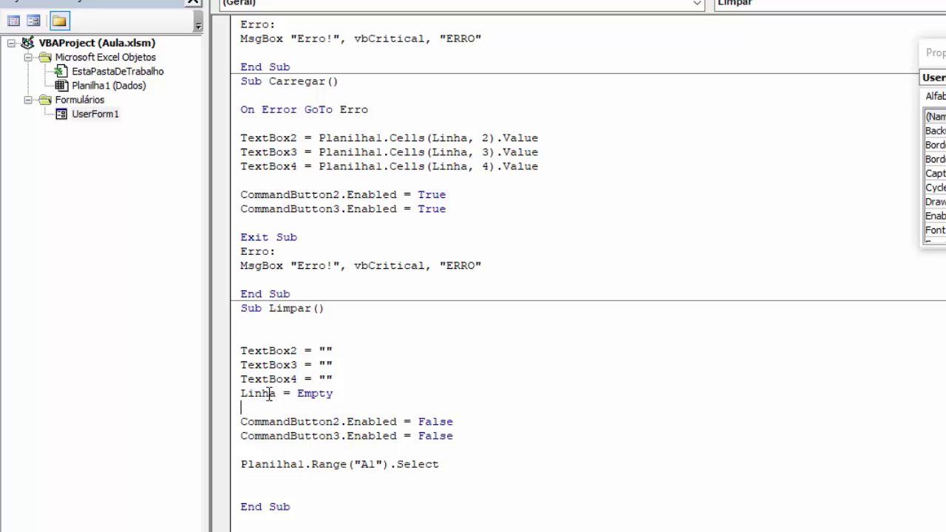
# Step: Review Limpar by highlighting the TextBox4 empty value and the procedure name
pyautogui.moveTo(333, 378); pyautogui.dragTo(311, 379)
pyautogui.click(267, 408)
pyautogui.moveTo(321, 309); pyautogui.dragTo(269, 308)
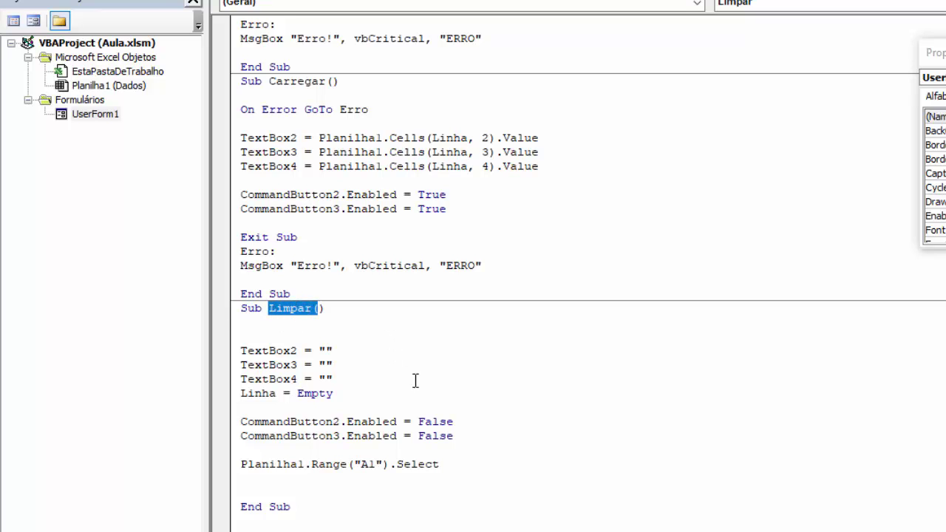
# Step: Insert Call Limpar after the 'Não encontrado!' MsgBox in CommandButton1_Click, fixing the stray parenthesis
pyautogui.doubleClick(101, 117)
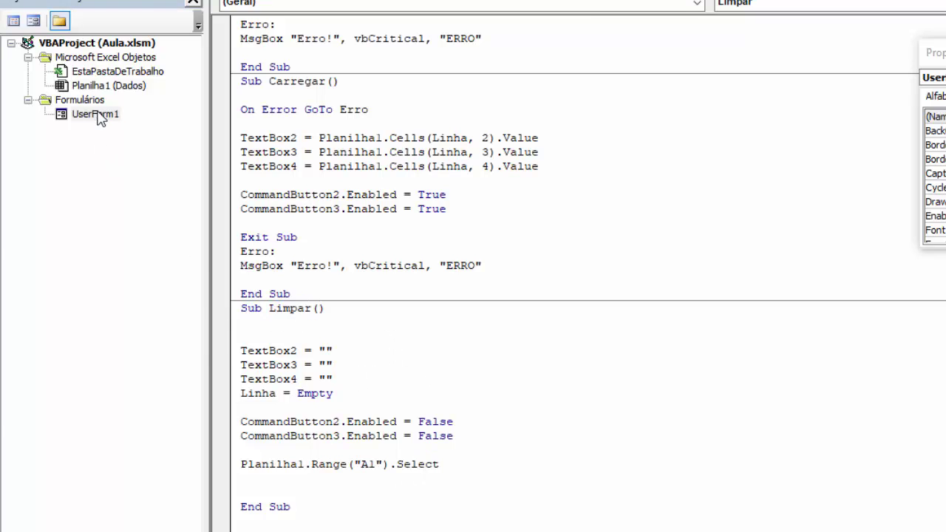
pyautogui.doubleClick(270, 240)
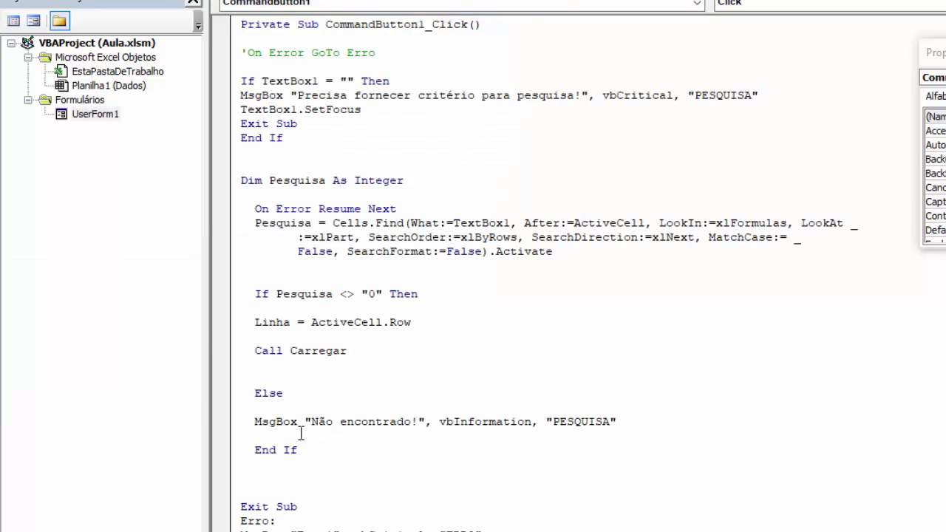
pyautogui.click(256, 436)
pyautogui.write('CALL Limpar(')
pyautogui.press('Return')
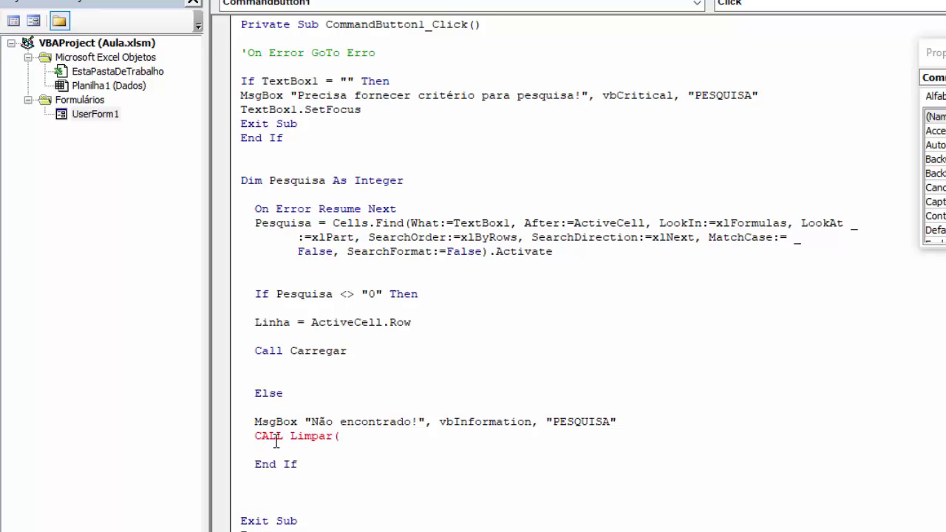
pyautogui.click(594, 312)
pyautogui.press('BackSpace')
pyautogui.click(390, 464)
pyautogui.moveTo(340, 436); pyautogui.dragTo(254, 435)
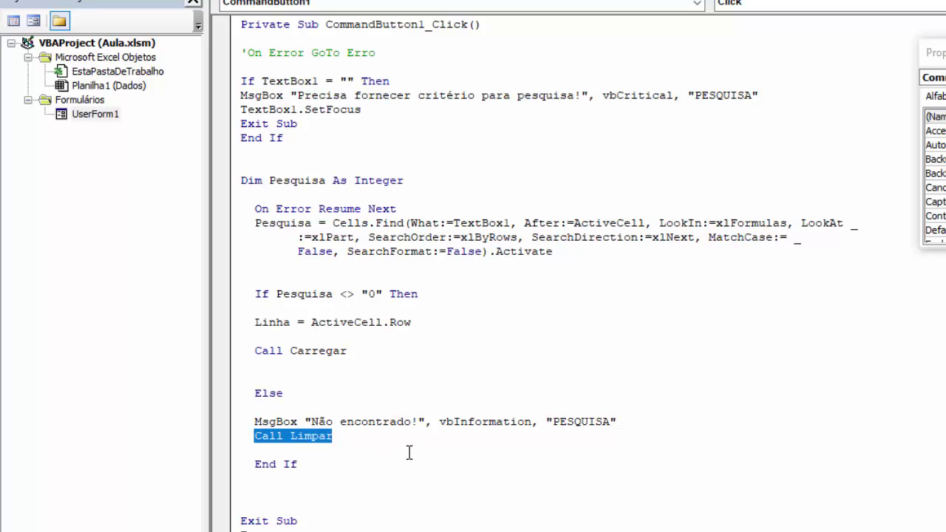
# Step: Create the Pesquisa box's TextBox1_Change handler containing Call Limpar
pyautogui.doubleClick(99, 116)
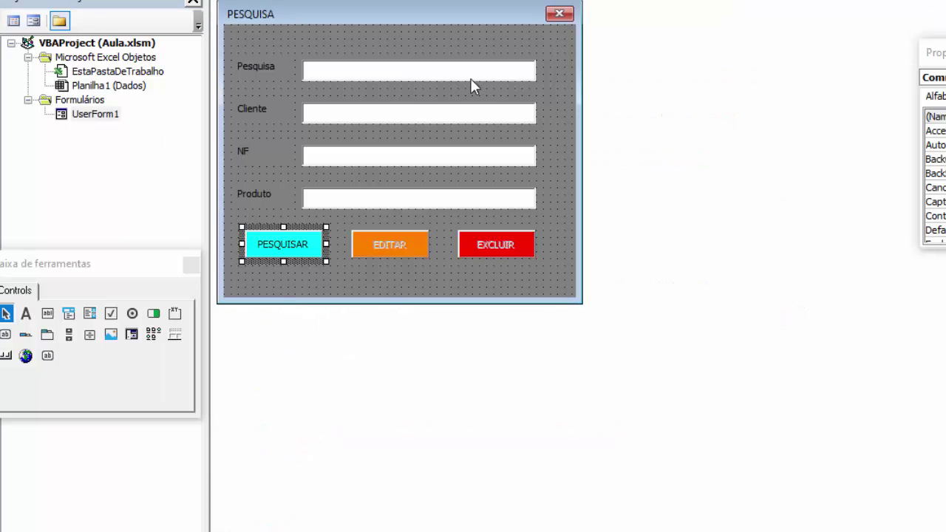
pyautogui.click(410, 74)
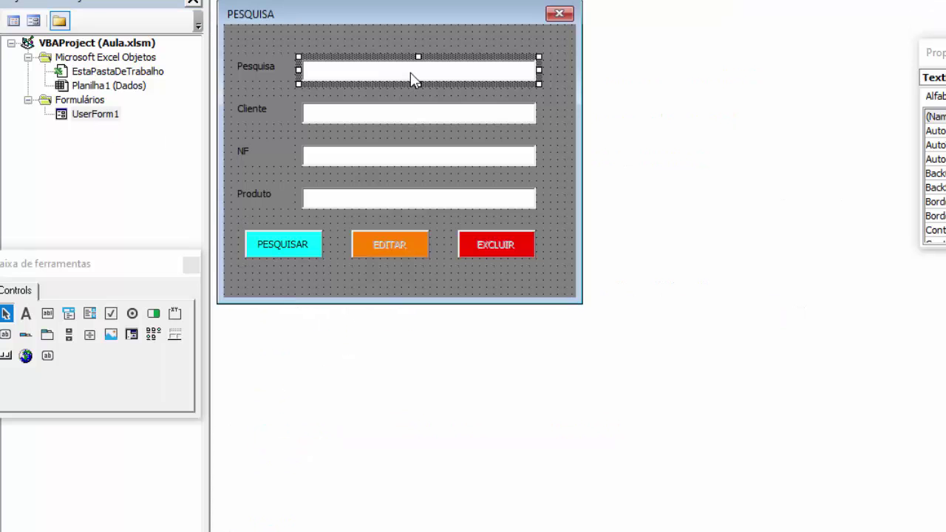
pyautogui.doubleClick(411, 74)
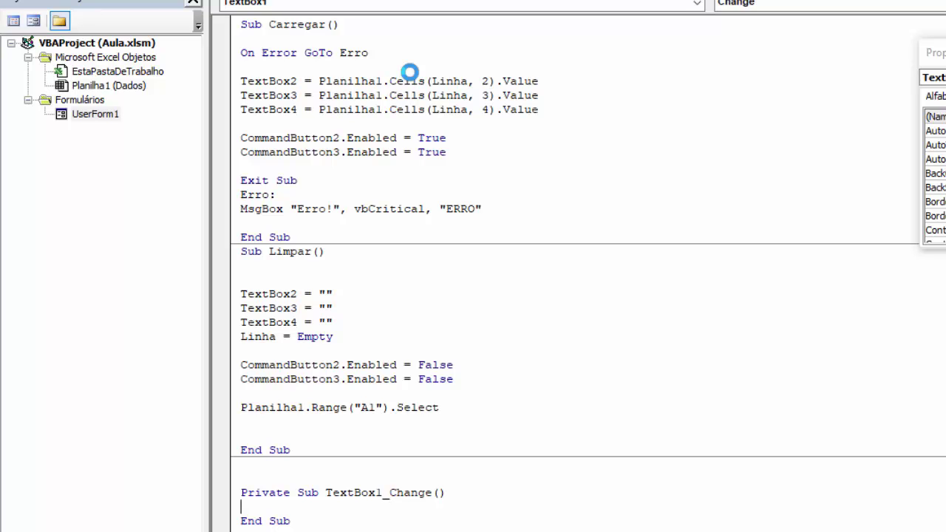
pyautogui.press('Return')
pyautogui.write('Call Limpar')
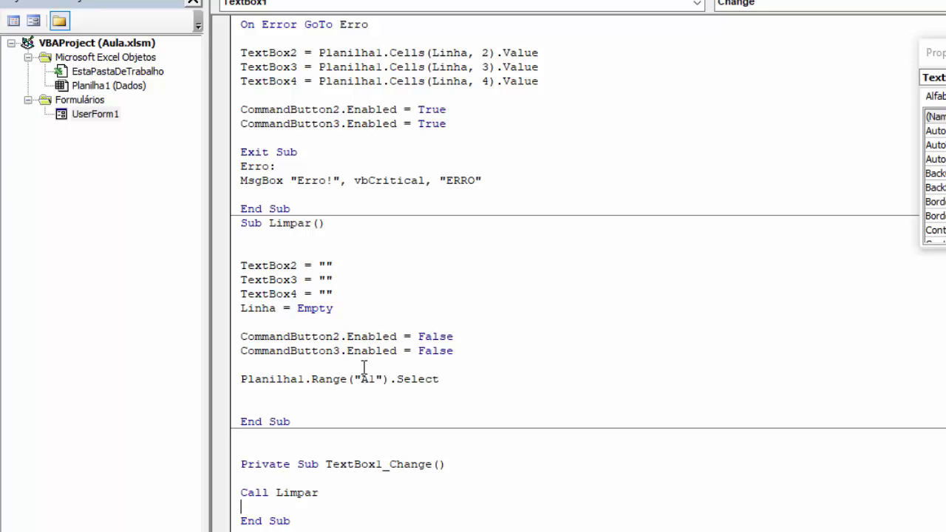
pyautogui.doubleClick(96, 116)
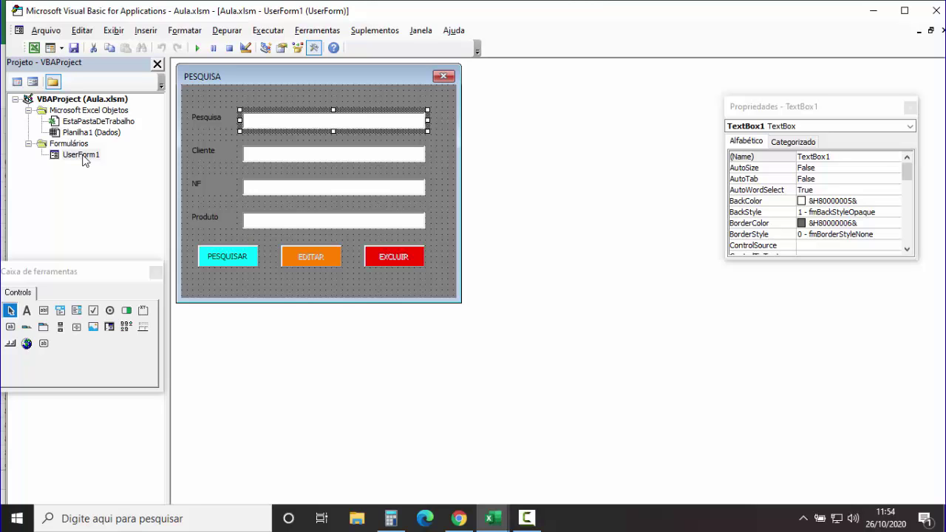
# Step: Return to the top of the Excel table and launch the PESQUISA form
pyautogui.click(247, 282)
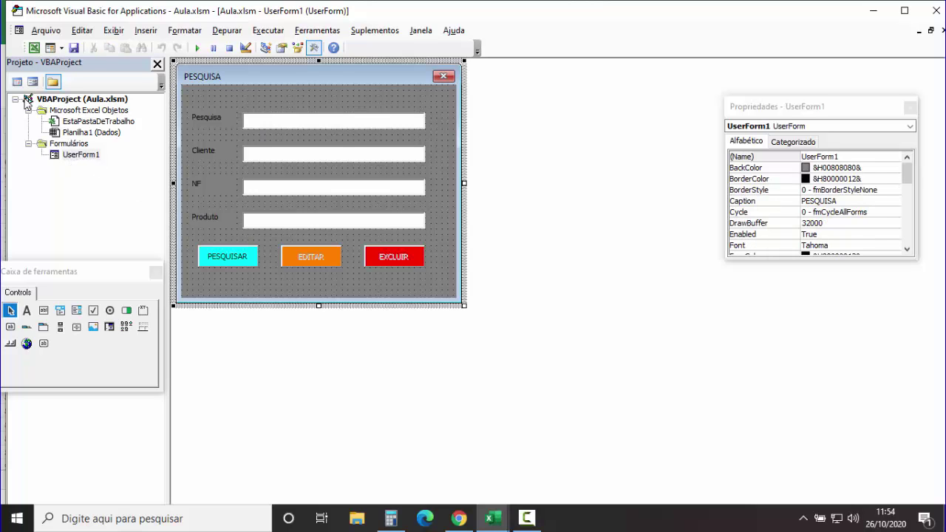
pyautogui.click(34, 48)
pyautogui.scroll(6, 186, 293)
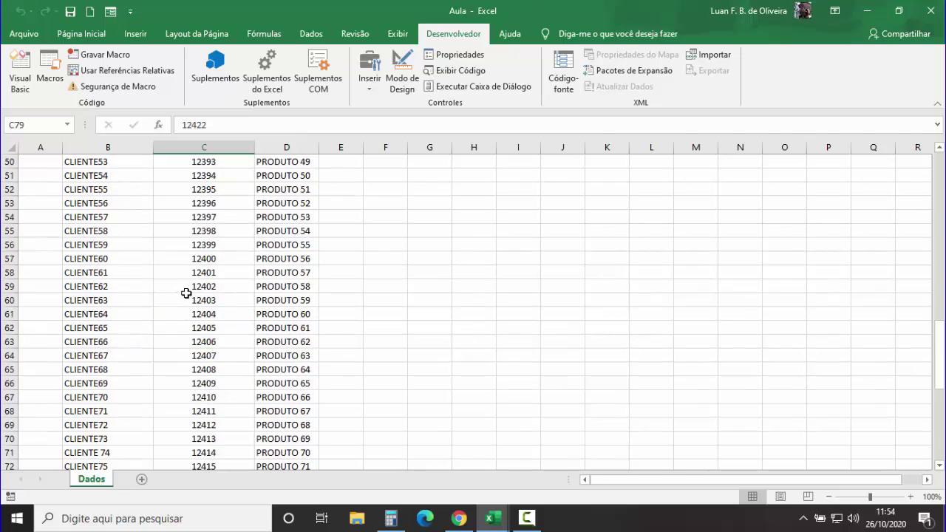
pyautogui.scroll(5, 187, 293)
pyautogui.scroll(5, 186, 293)
pyautogui.click(111, 271)
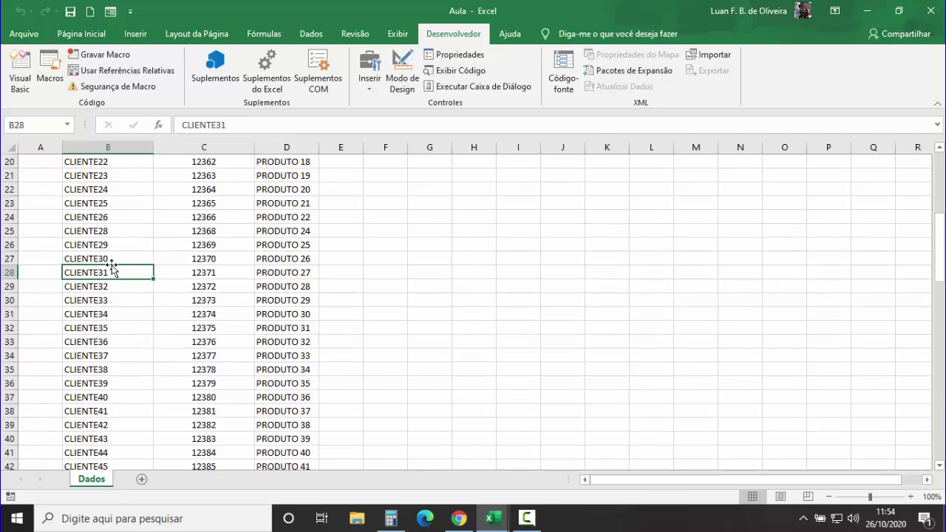
pyautogui.hotkey('ctrl', 'Up')
pyautogui.scroll(1, 119, 265)
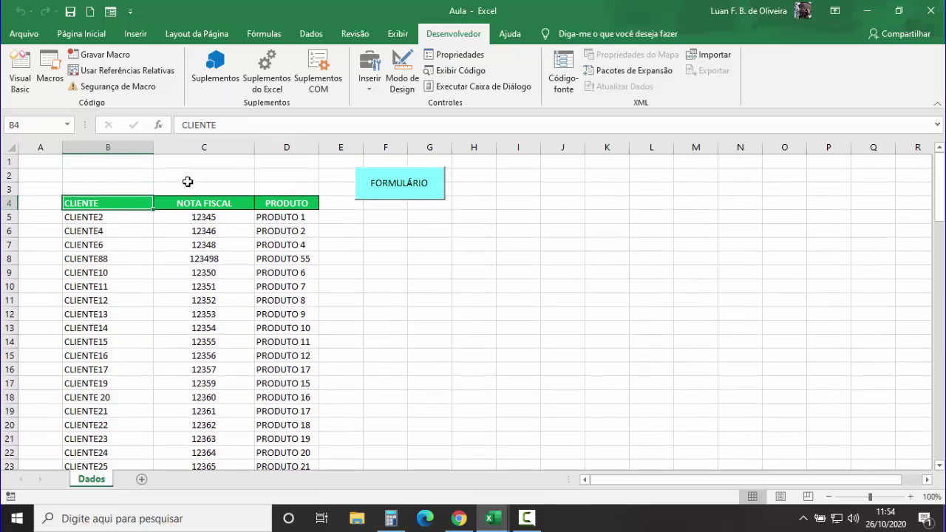
pyautogui.click(188, 182)
pyautogui.click(376, 194)
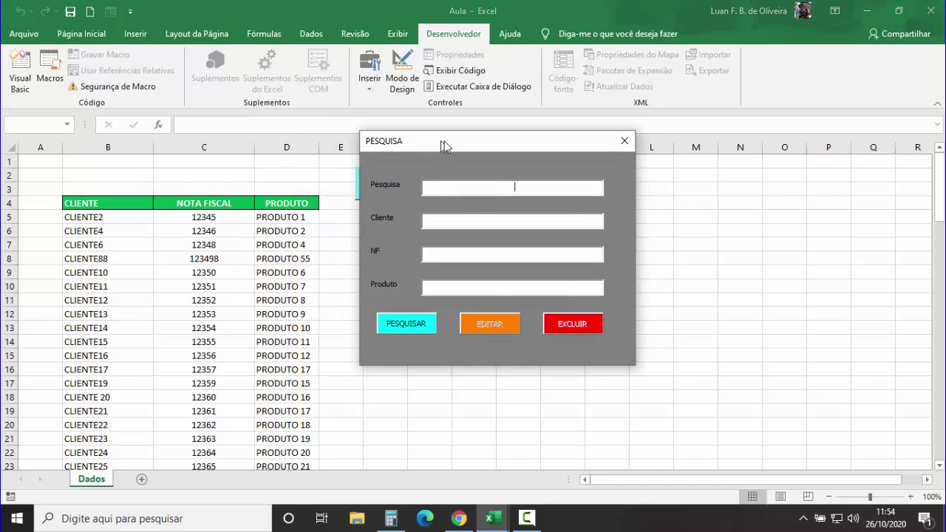
pyautogui.moveTo(443, 146); pyautogui.dragTo(486, 154)
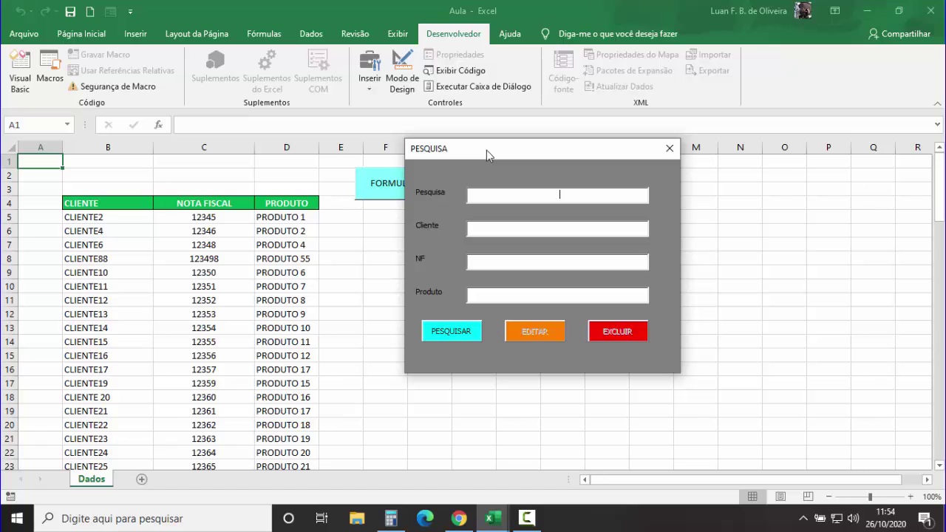
# Step: Search 26 and step through matches, ending on CLIENTE86, 12426 and PRODUTO 82
pyautogui.write('26')
pyautogui.click(448, 337)
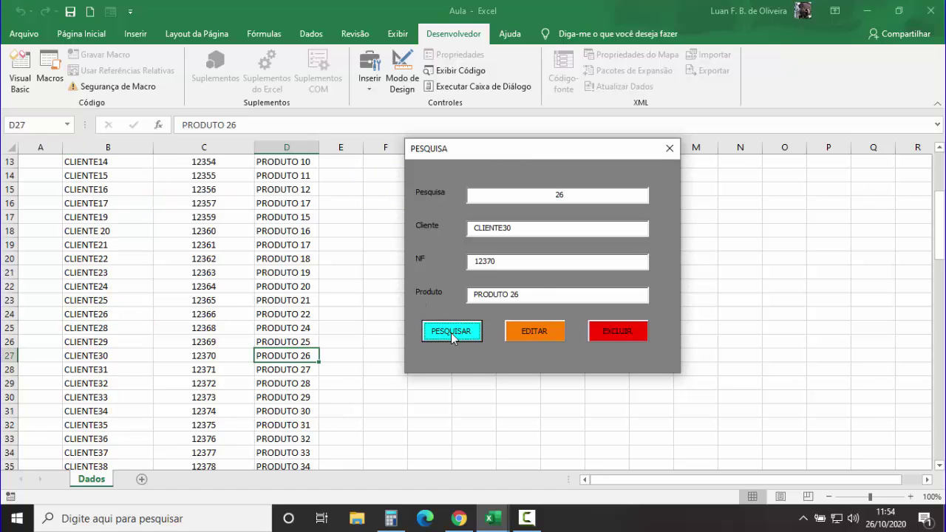
pyautogui.click(451, 336)
pyautogui.click(452, 336)
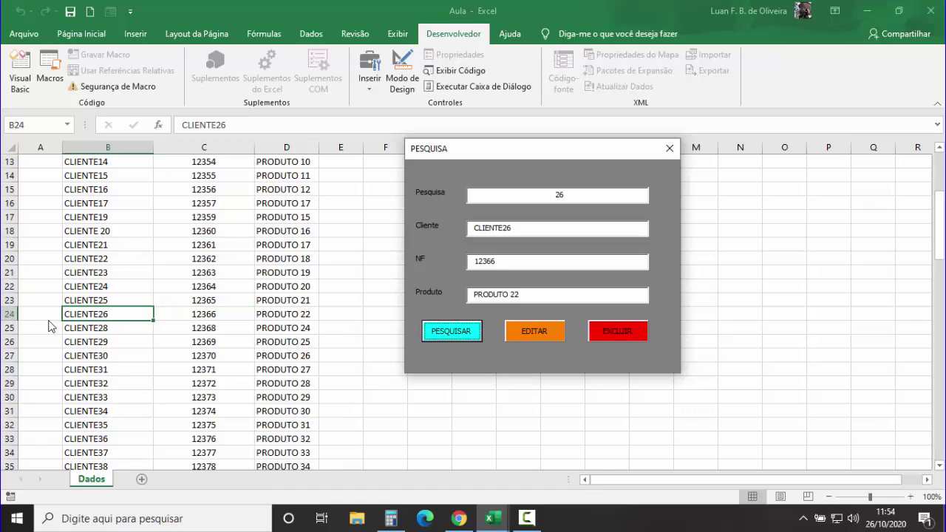
pyautogui.click(450, 335)
pyautogui.click(449, 336)
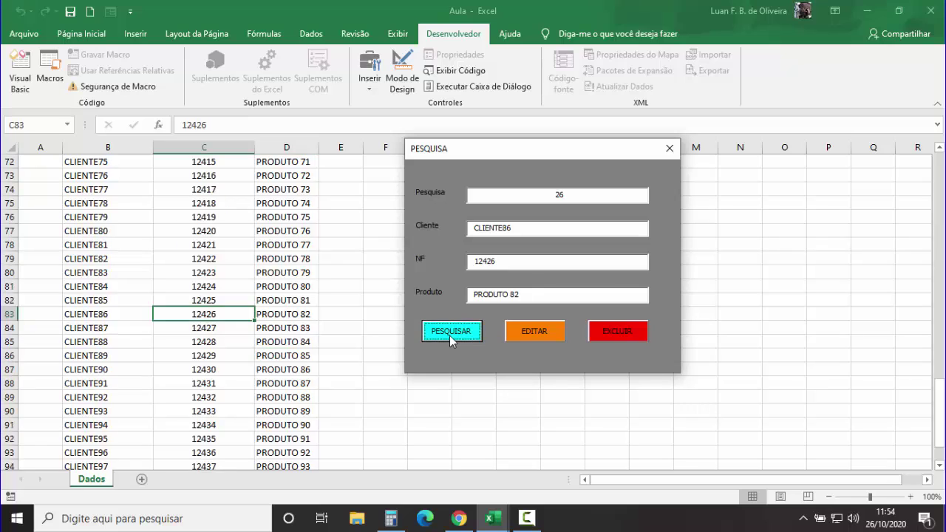
pyautogui.click(449, 335)
pyautogui.click(449, 336)
pyautogui.click(449, 336)
pyautogui.click(449, 335)
pyautogui.click(450, 335)
pyautogui.click(449, 335)
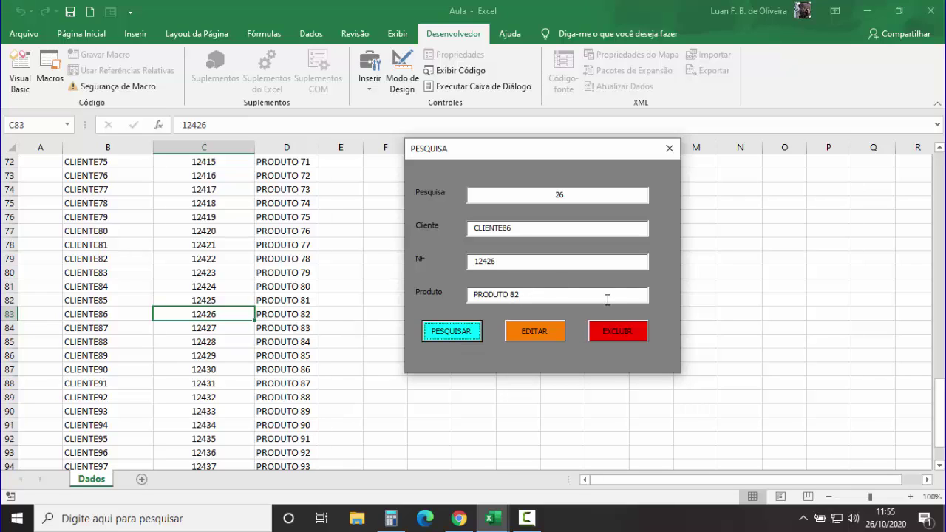
# Step: Close the running PESQUISA form and open UserForm1's code in the VBA editor
pyautogui.click(669, 151)
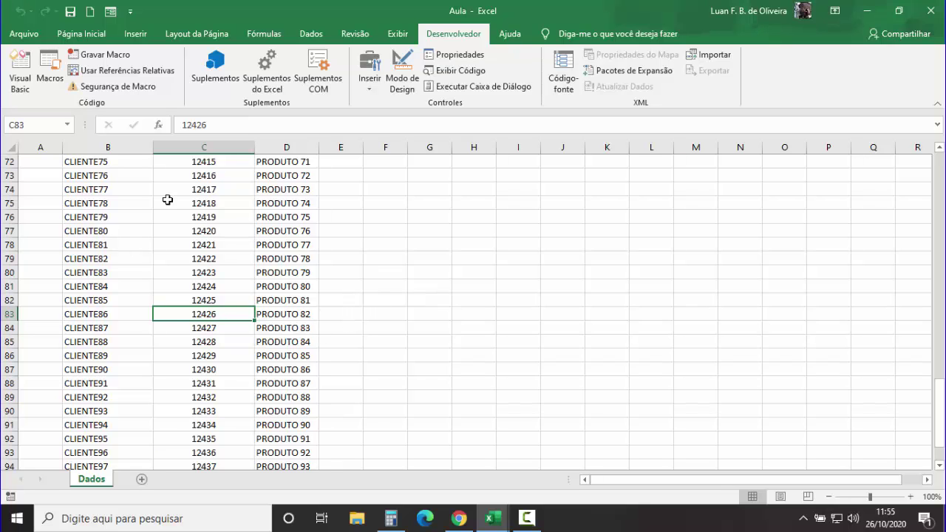
pyautogui.click(15, 74)
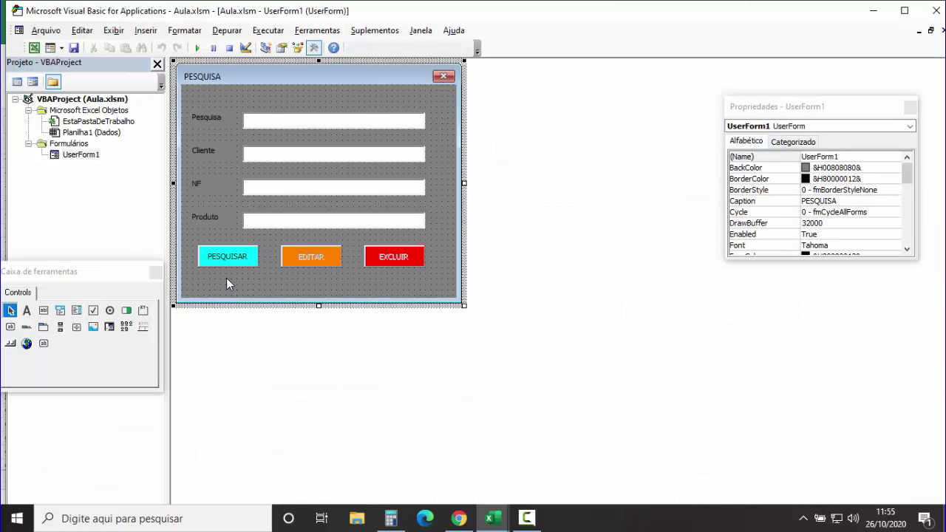
pyautogui.doubleClick(226, 278)
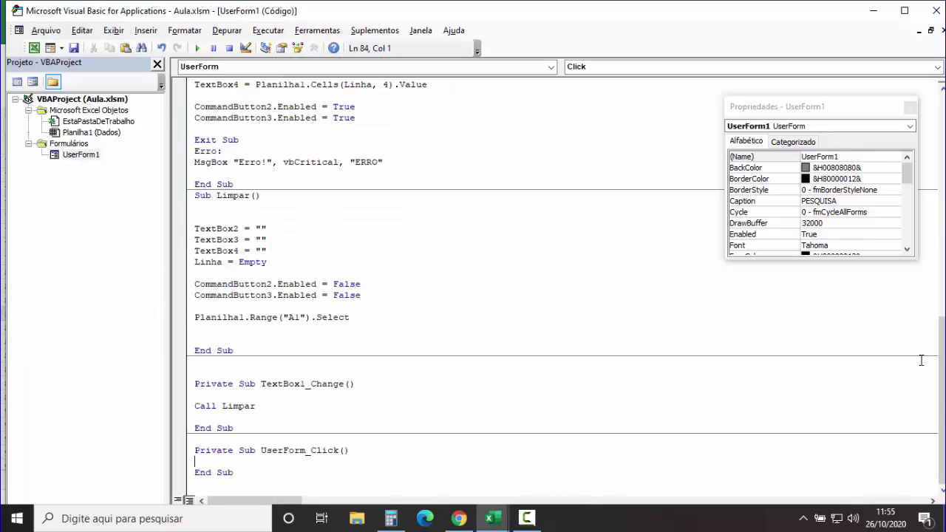
pyautogui.moveTo(941, 391); pyautogui.dragTo(941, 170)
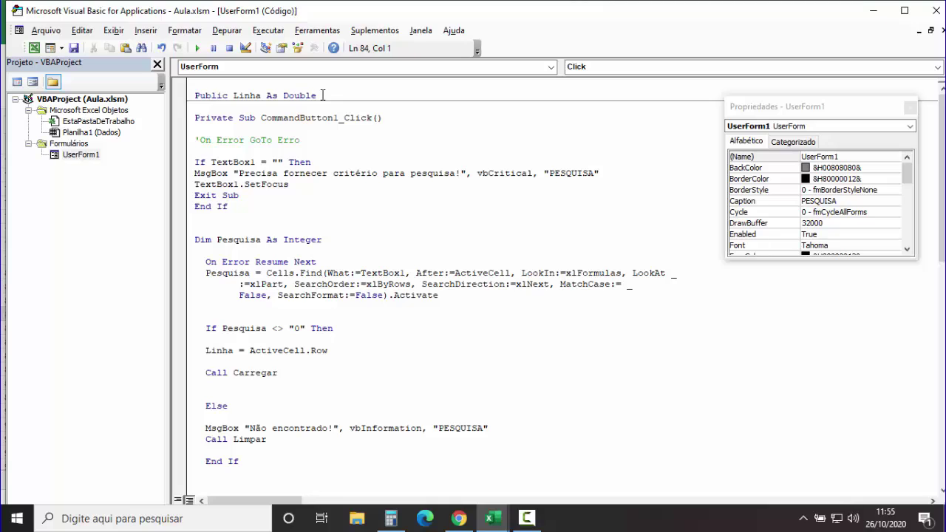
# Step: Duplicate the 'Public Linha As Double' declaration and rename the copy to UltimaLinha
pyautogui.moveTo(323, 95); pyautogui.dragTo(190, 92)
pyautogui.hotkey('ctrl', 'c')
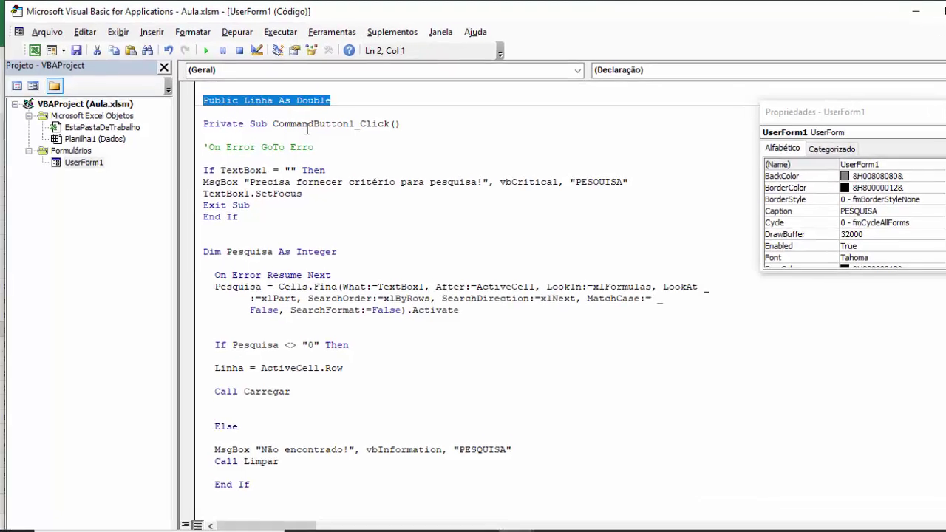
pyautogui.press('Up')
pyautogui.click(436, 136)
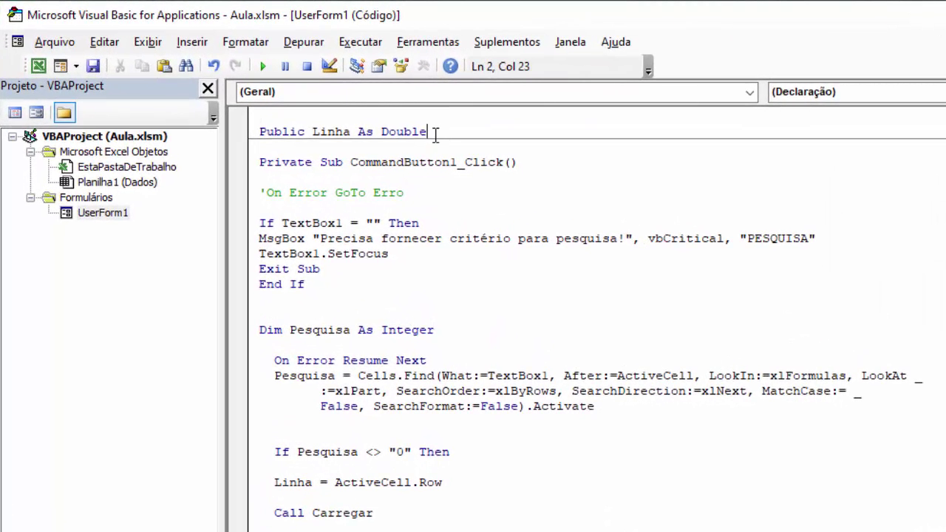
pyautogui.press('Return')
pyautogui.hotkey('ctrl', 'v')
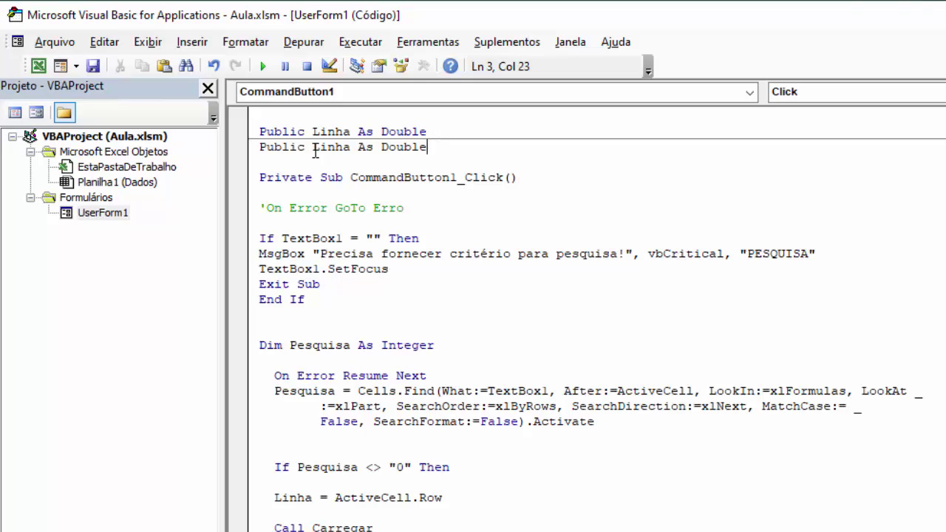
pyautogui.click(315, 151)
pyautogui.write('Ul')
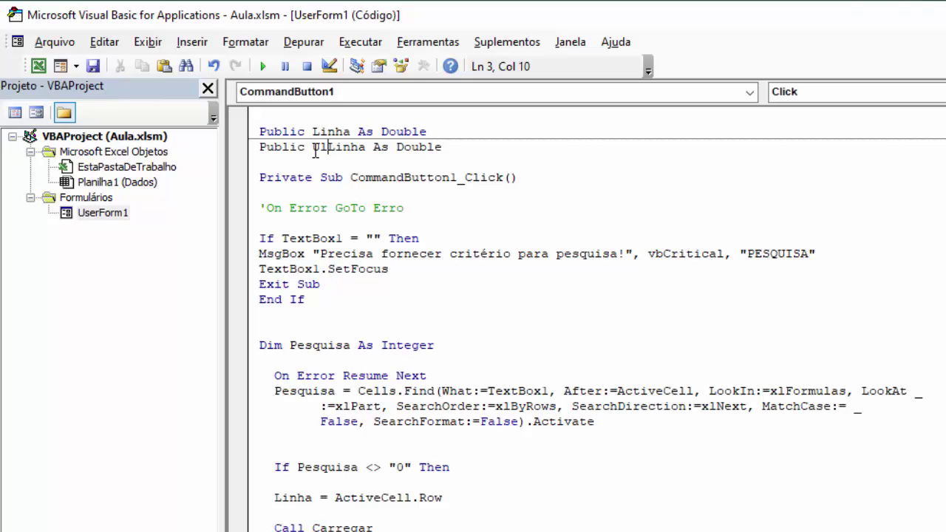
pyautogui.write('tima')
pyautogui.click(274, 162)
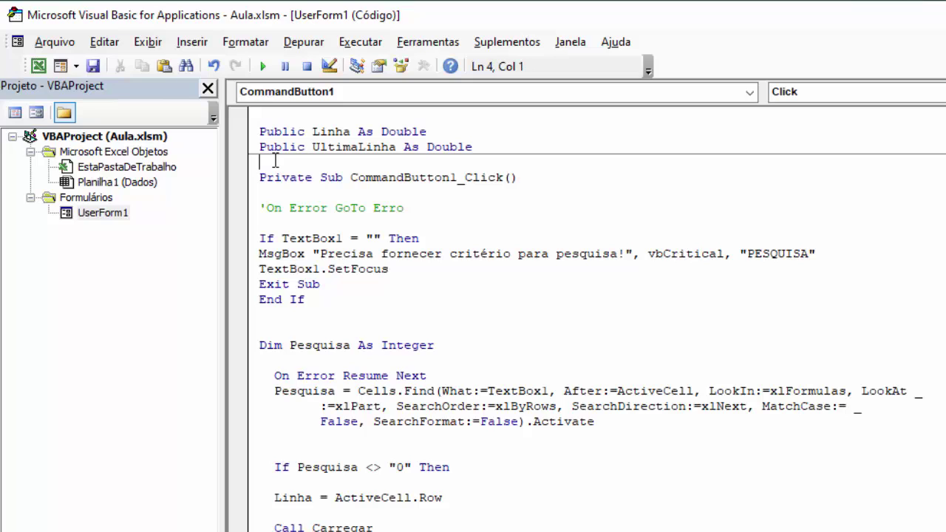
pyautogui.moveTo(399, 147); pyautogui.dragTo(313, 147)
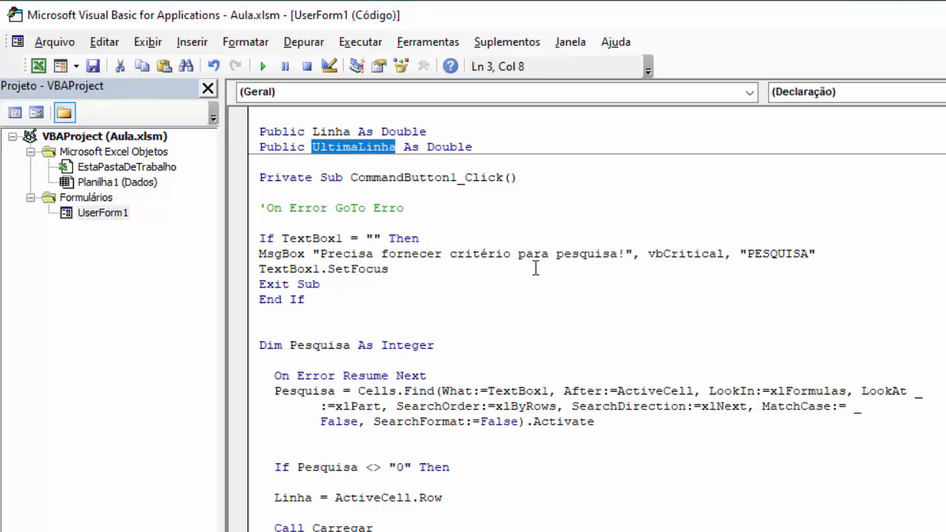
pyautogui.click(109, 218)
# Step: Add 'UltimaLinha = Linha' after 'Linha = ActiveCell.Row' in CommandButton1_Click
pyautogui.doubleClick(108, 219)
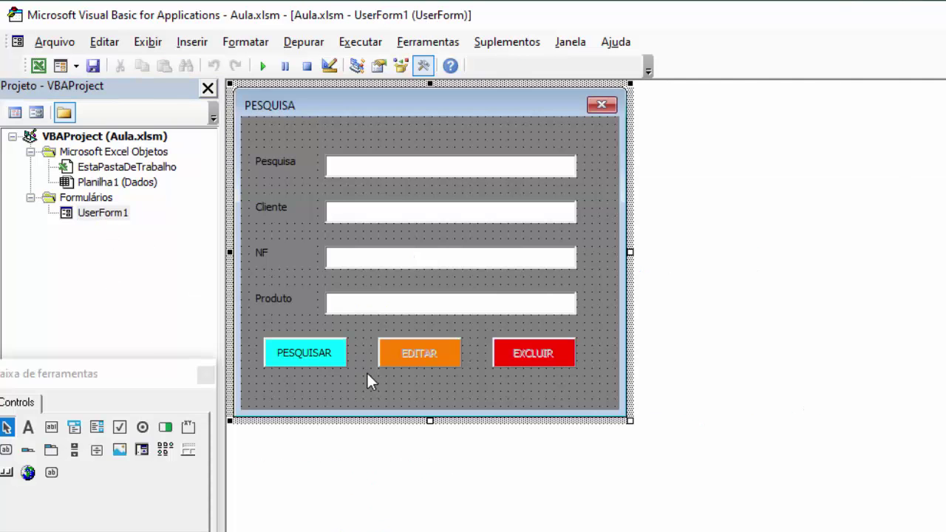
pyautogui.doubleClick(307, 353)
pyautogui.scroll(-2, 444, 375)
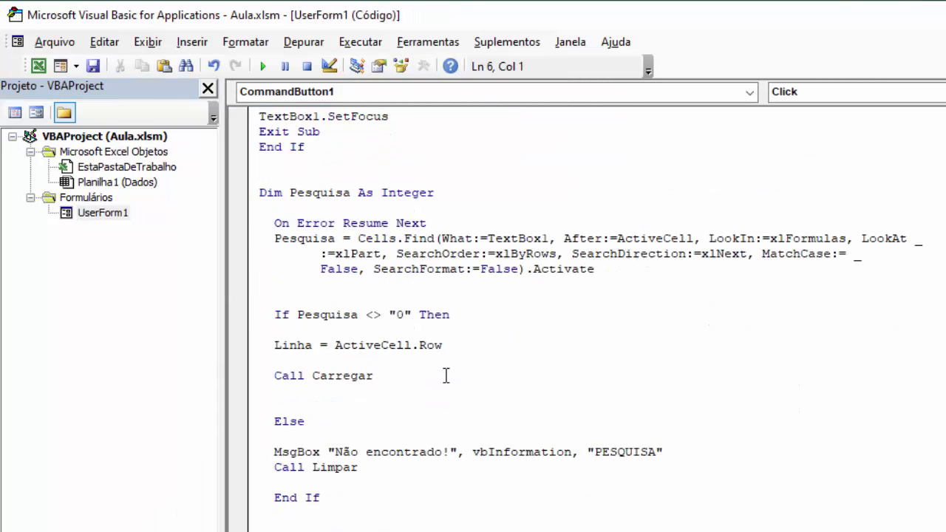
pyautogui.scroll(-1, 391, 406)
pyautogui.click(328, 290)
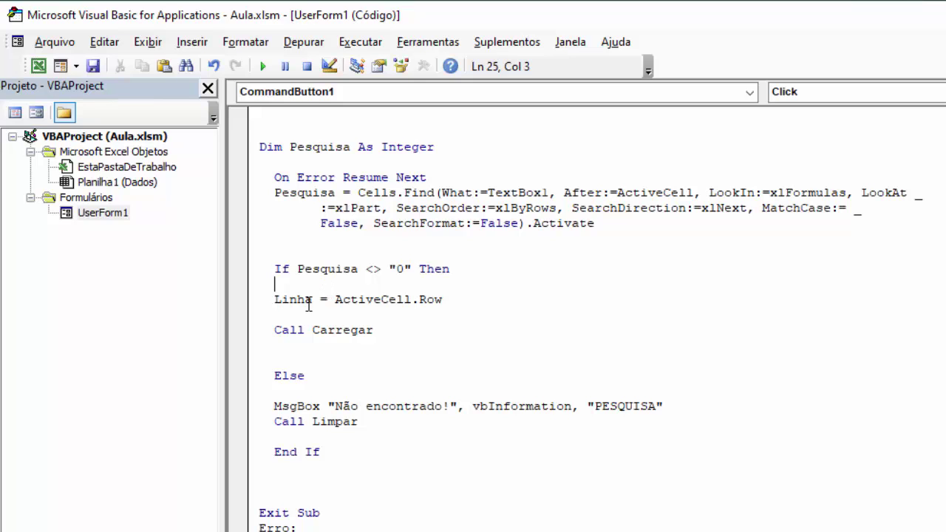
pyautogui.click(285, 314)
pyautogui.press('Return')
pyautogui.write('UltimaLinha')
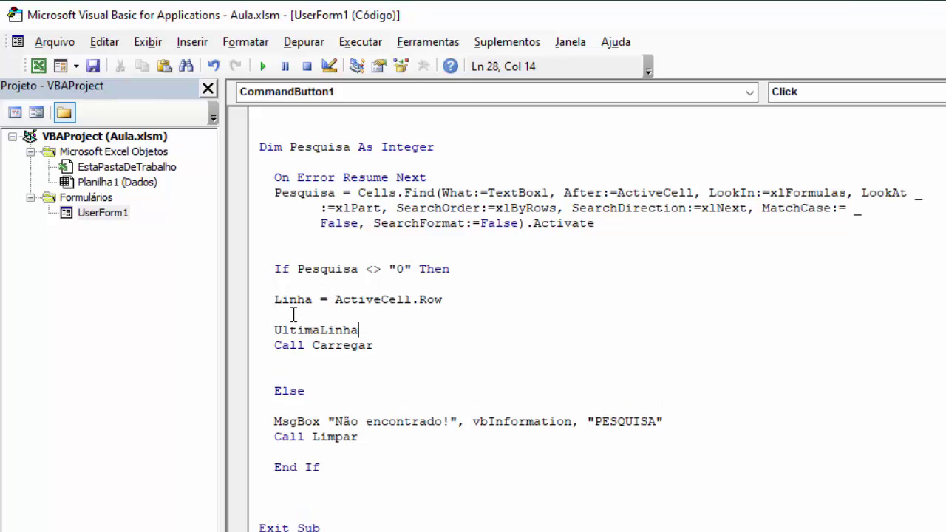
pyautogui.write(' = Linha')
pyautogui.press('Return')
pyautogui.press('Return')
# Step: Indent the block from the row assignment to Call Limpar and start typing 'if Linha <'
pyautogui.click(291, 316)
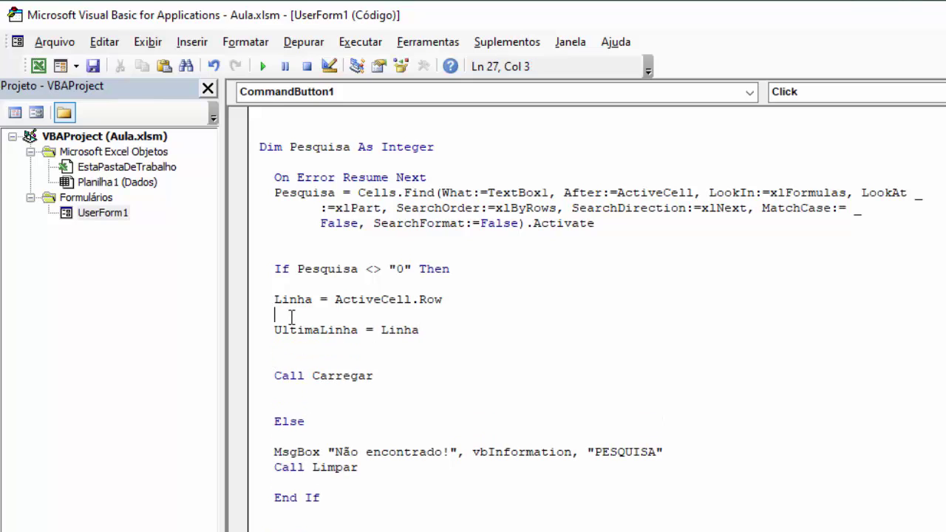
pyautogui.press('Return')
pyautogui.press('Return')
pyautogui.press('Return')
pyautogui.click(302, 319)
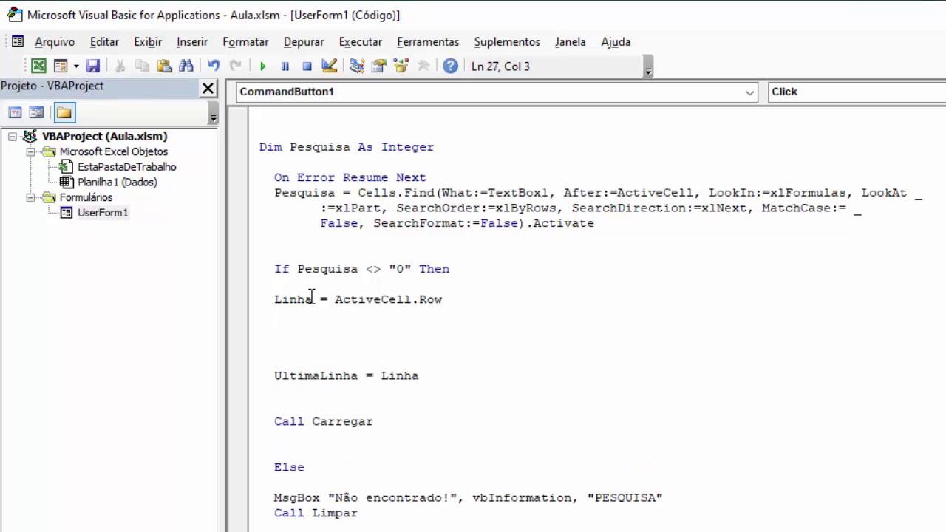
pyautogui.moveTo(312, 299); pyautogui.dragTo(274, 298)
pyautogui.click(301, 330)
pyautogui.moveTo(313, 299); pyautogui.dragTo(276, 301)
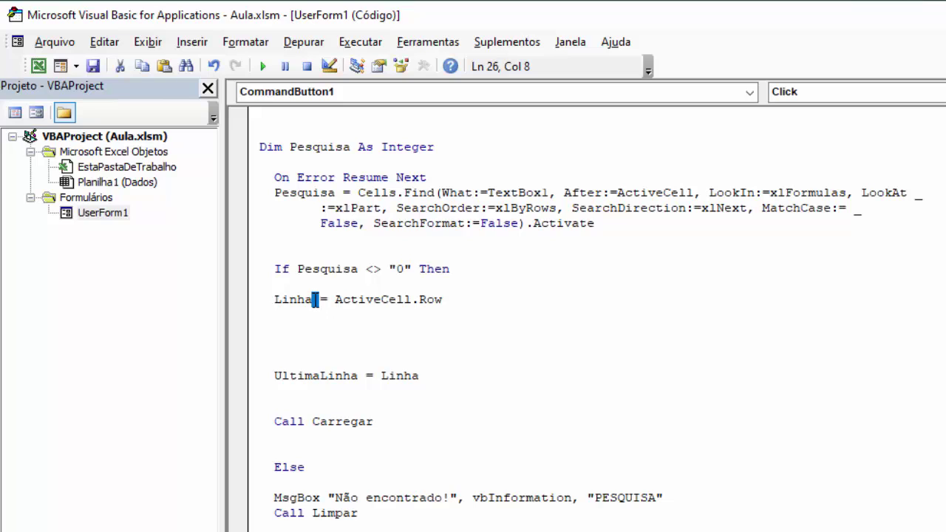
pyautogui.click(323, 331)
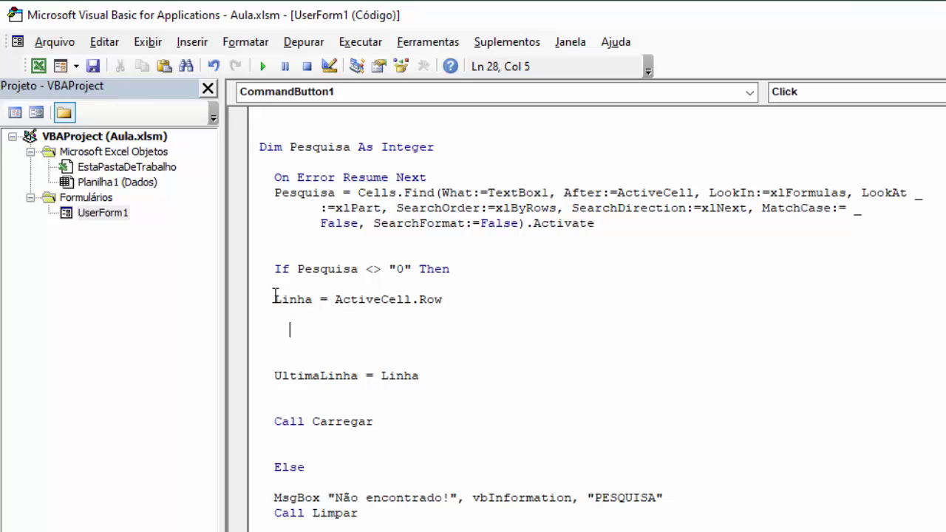
pyautogui.moveTo(274, 299); pyautogui.dragTo(376, 524)
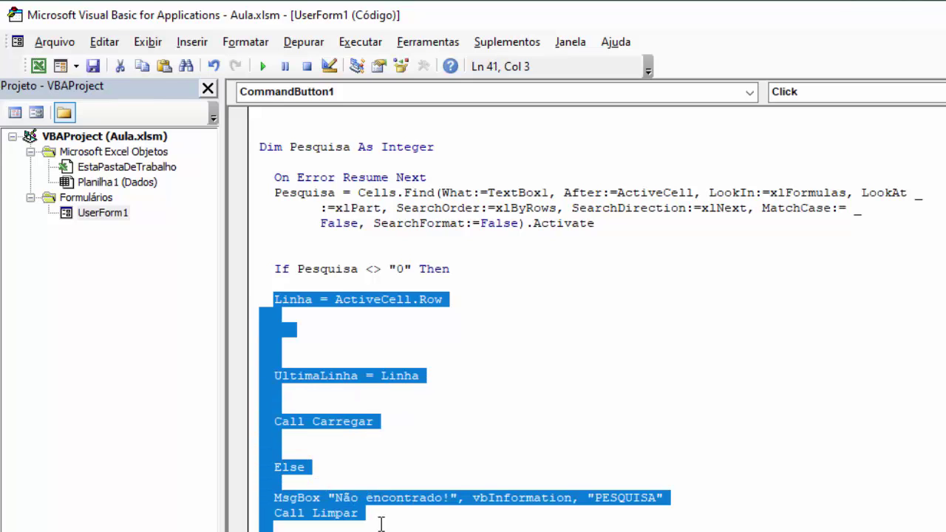
pyautogui.press('Tab')
pyautogui.press('Tab')
pyautogui.press('Tab')
pyautogui.press('Tab')
pyautogui.click(381, 328)
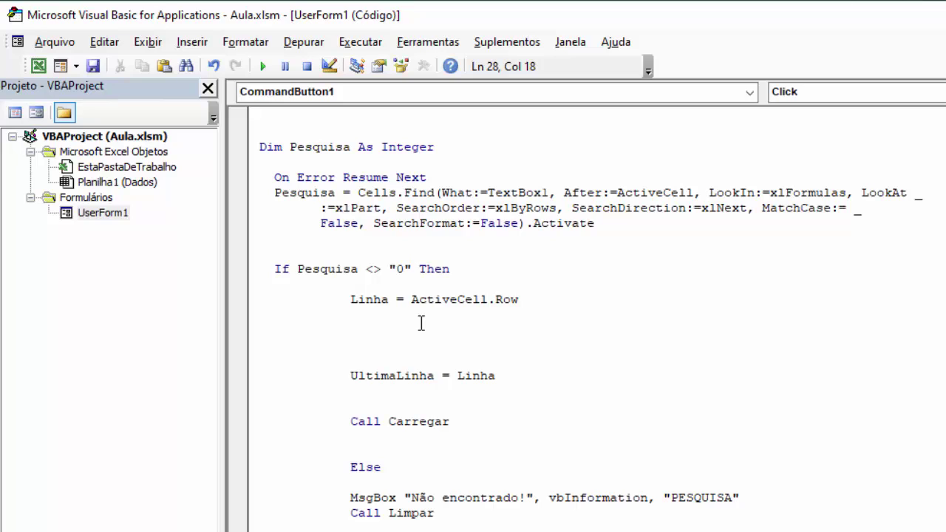
pyautogui.write('if')
pyautogui.write(' Linha ')
pyautogui.write('<')
# Step: Complete the condition as 'If Linha < UltimaLinha Then' using the copied variable name
pyautogui.click(410, 455)
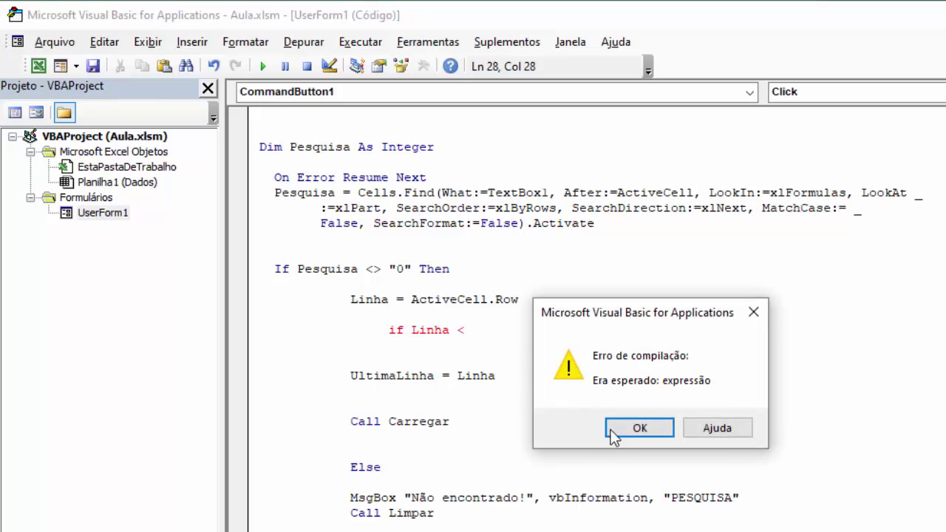
pyautogui.click(628, 437)
pyautogui.moveTo(433, 375); pyautogui.dragTo(351, 373)
pyautogui.hotkey('ctrl', 'c')
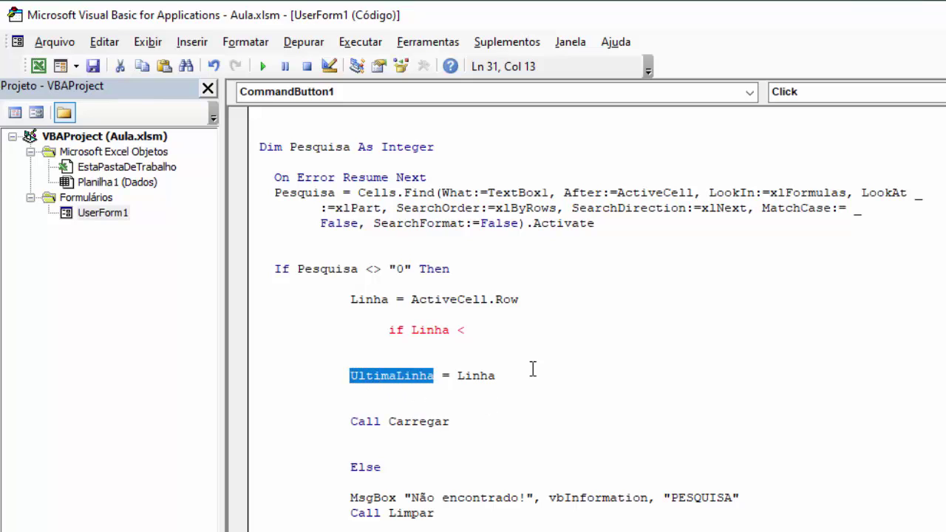
pyautogui.click(485, 329)
pyautogui.hotkey('ctrl', 'v')
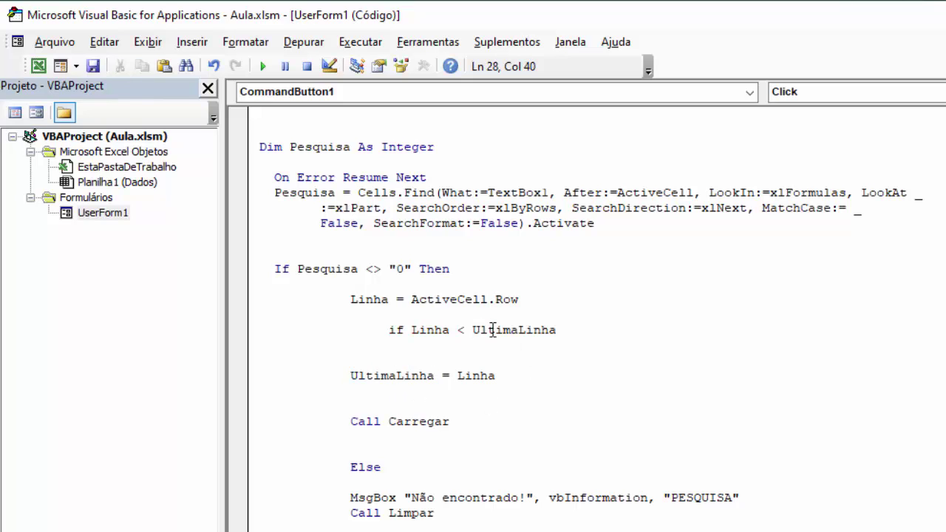
pyautogui.write('then')
pyautogui.press('Return')
pyautogui.press('Return')
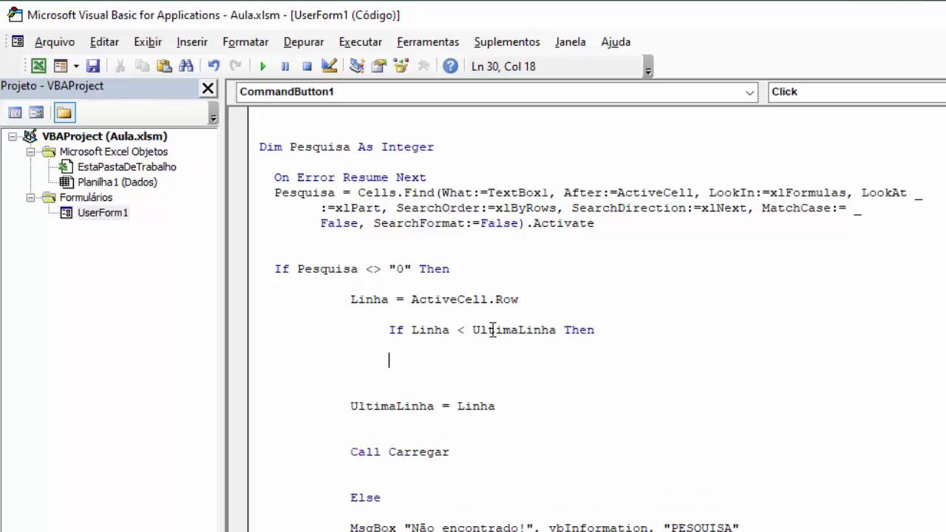
# Step: Add 'Call Limpar' and 'MsgBox "Fim!", vbInformation, "PESQUISA"', then return to Excel
pyautogui.write('call limpar')
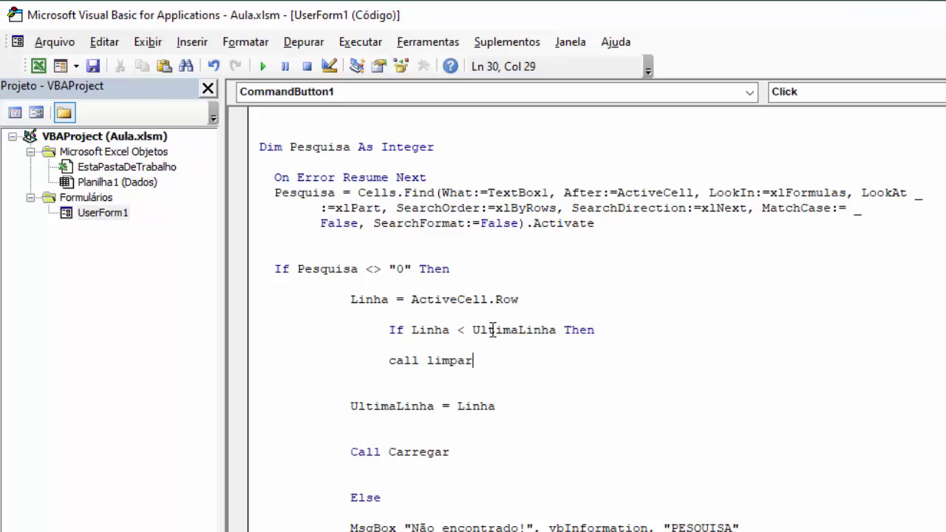
pyautogui.press('Return')
pyautogui.press('Return')
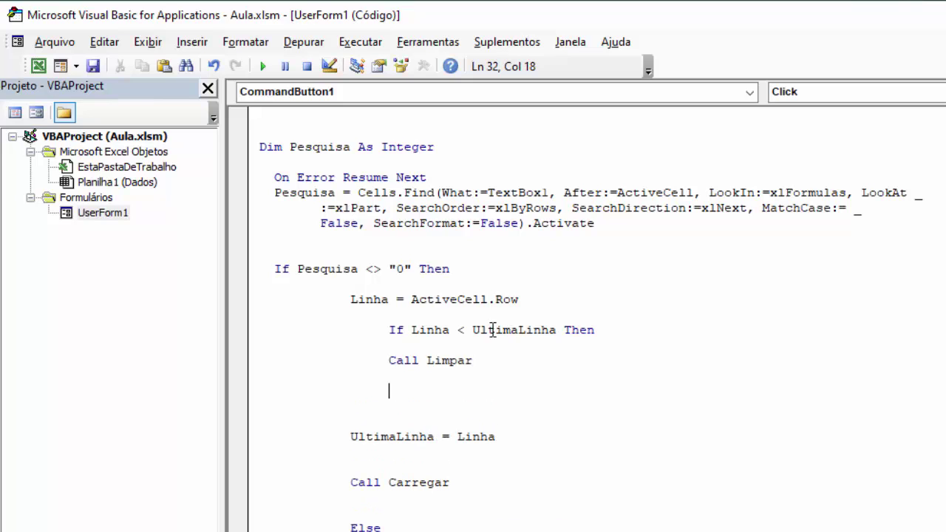
pyautogui.write('msgbox ')
pyautogui.write('"F')
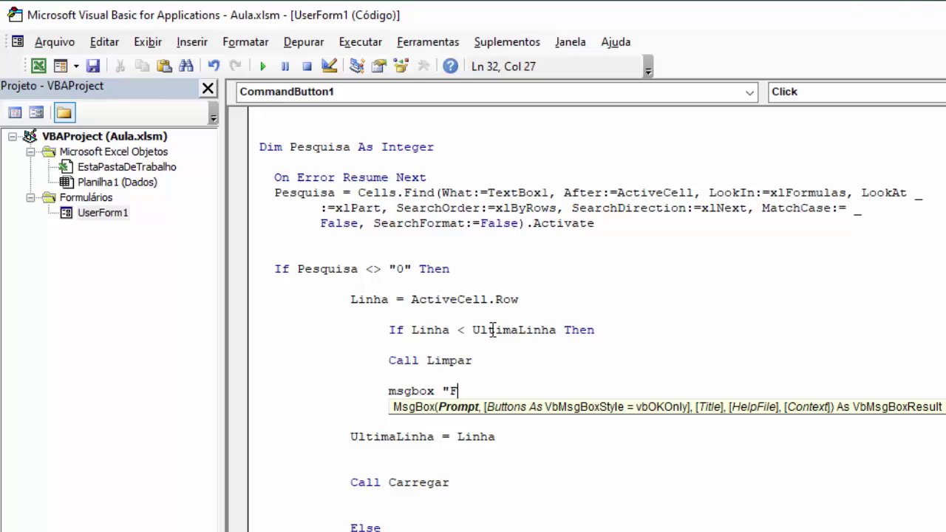
pyautogui.write('im')
pyautogui.write('!"')
pyautogui.write(',vbInformation ')
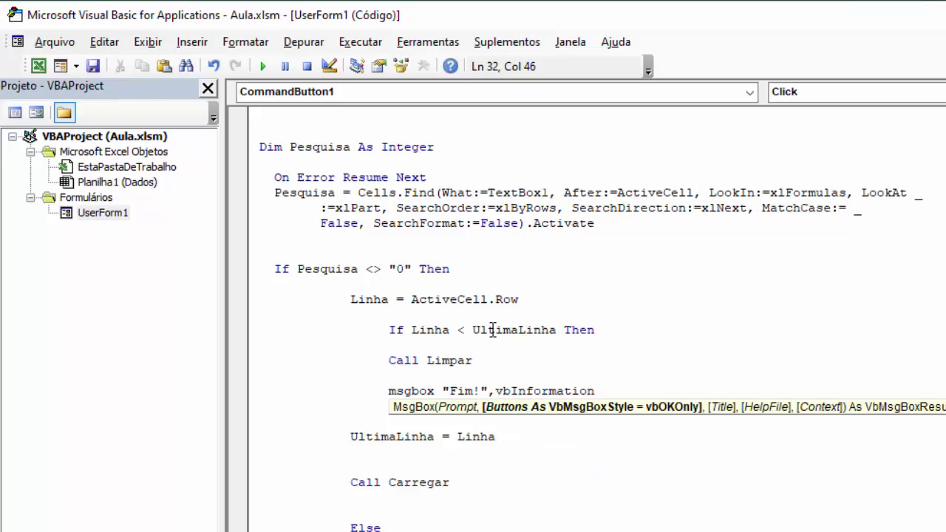
pyautogui.write('m')
pyautogui.press('BackSpace')
pyautogui.write(', ')
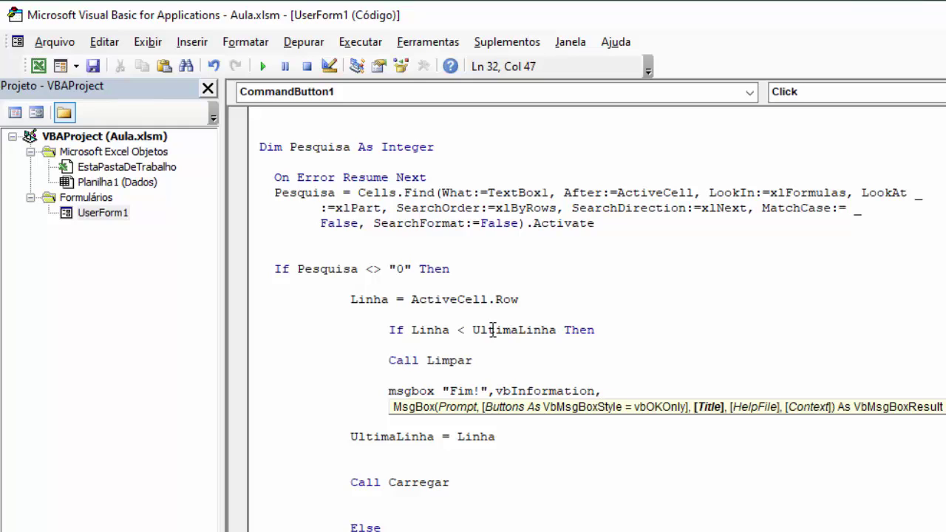
pyautogui.write('"')
pyautogui.write('PESQUISA')
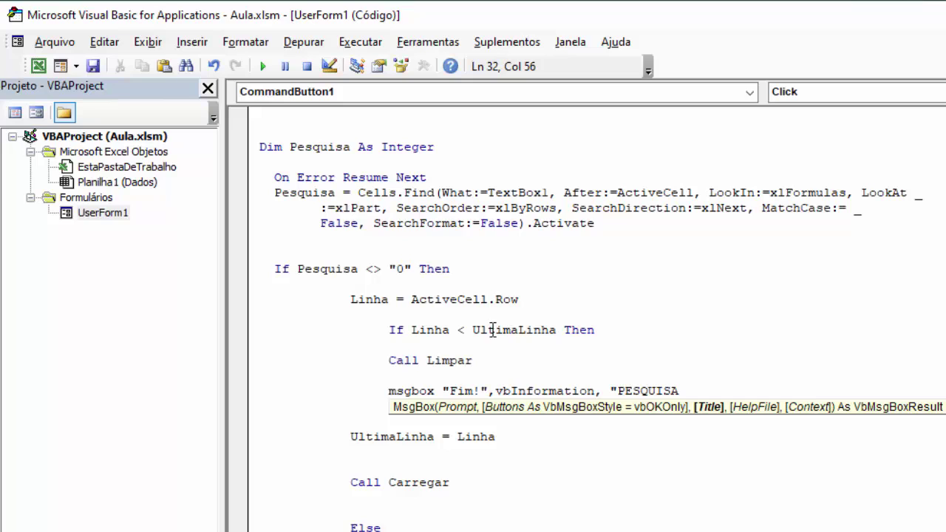
pyautogui.write('"')
pyautogui.press('Return')
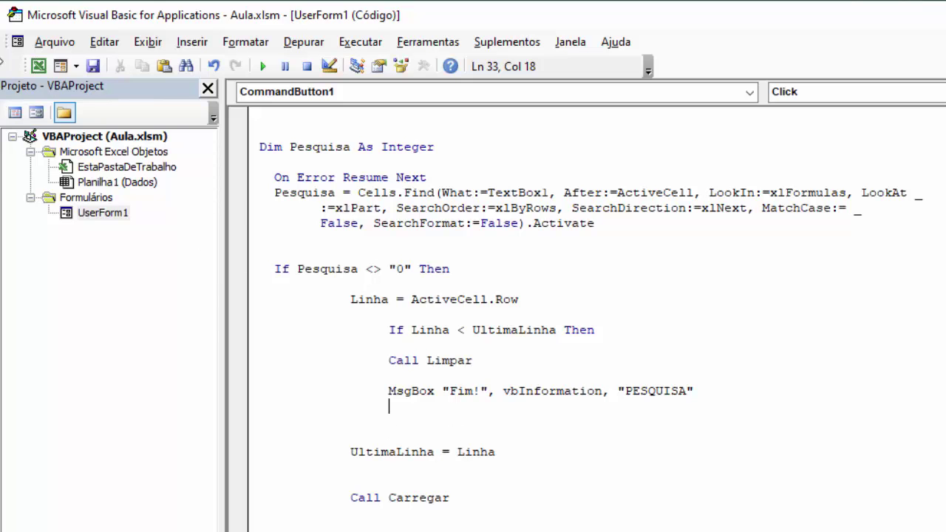
pyautogui.click(38, 66)
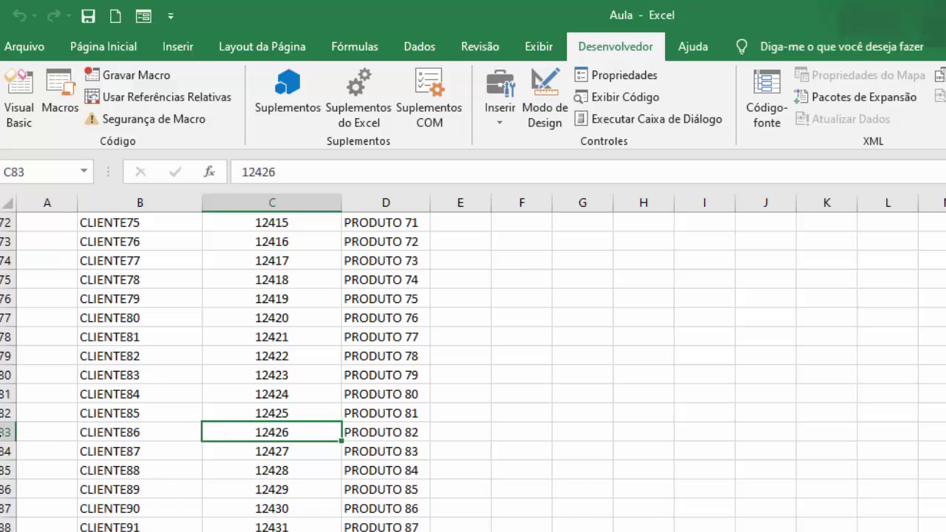
# Step: Add Exit Sub and End If after the Fim! message in the search code
pyautogui.click(7, 432)
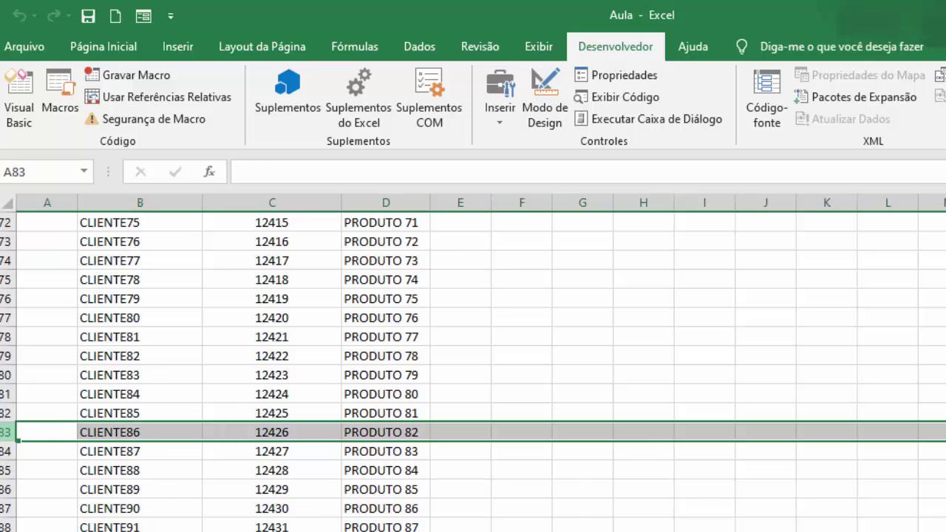
pyautogui.click(90, 372)
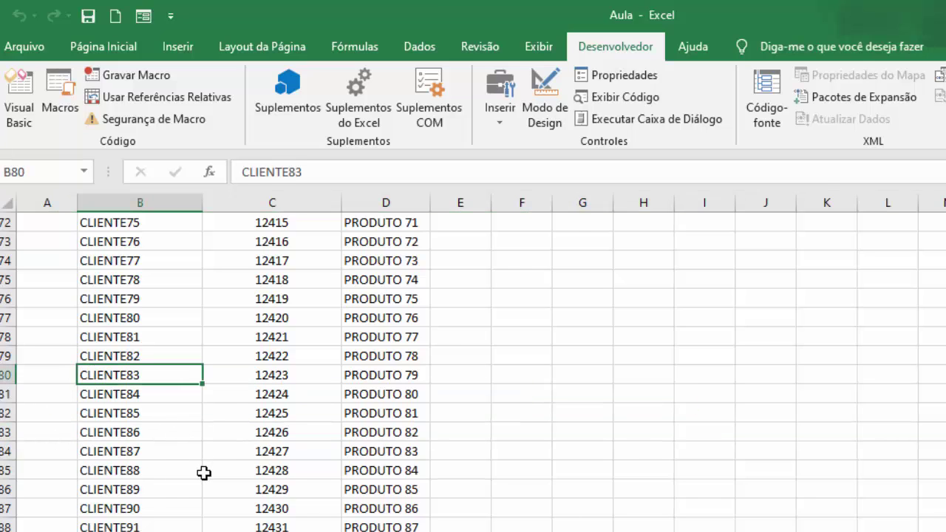
pyautogui.click(15, 96)
pyautogui.click(505, 331)
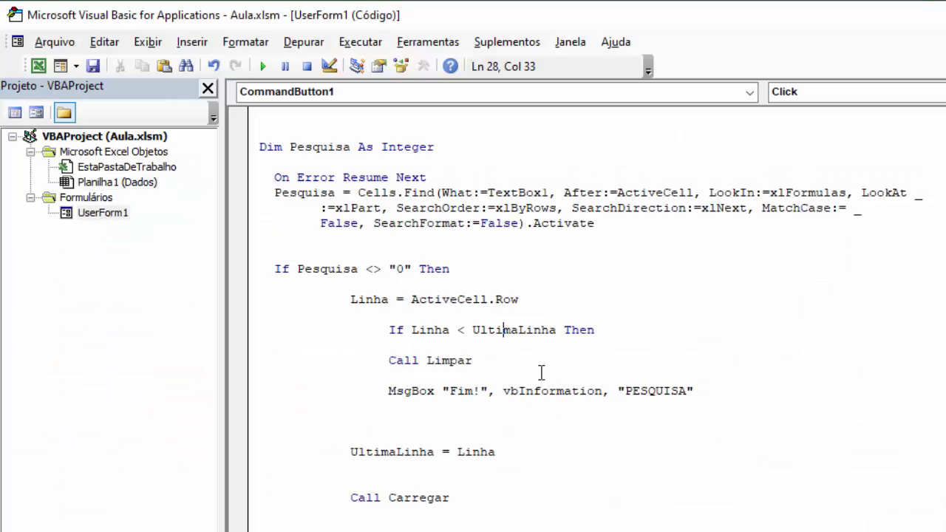
pyautogui.click(470, 420)
pyautogui.write('EXIT ')
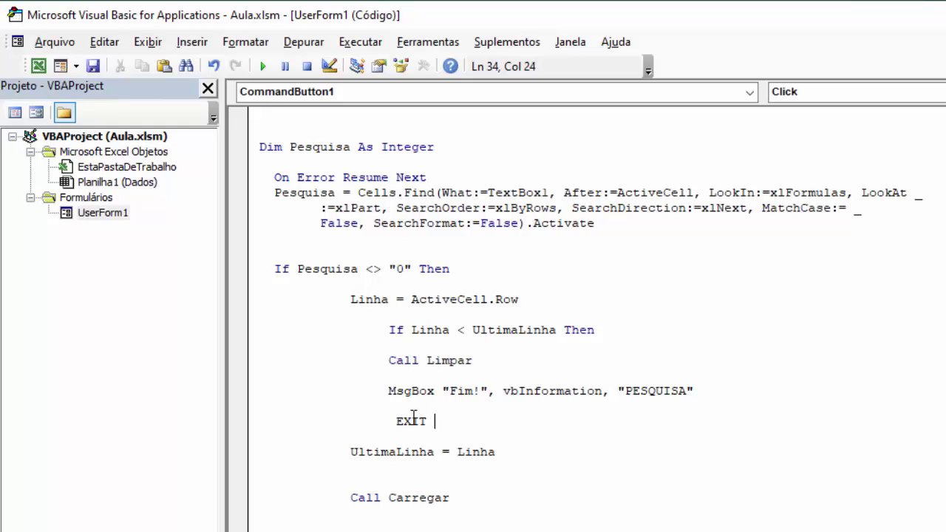
pyautogui.write('SUB')
pyautogui.press('Return')
pyautogui.write('ND')
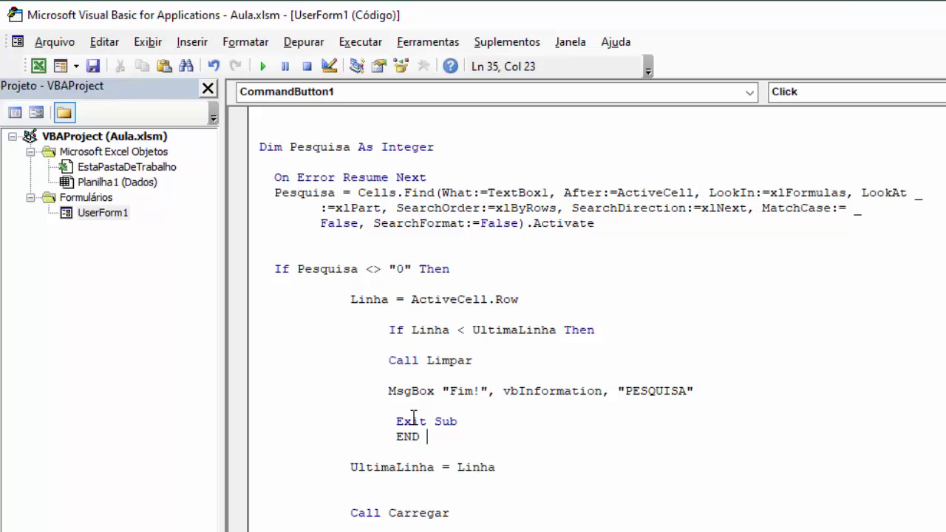
pyautogui.write(' IF')
pyautogui.press('Return')
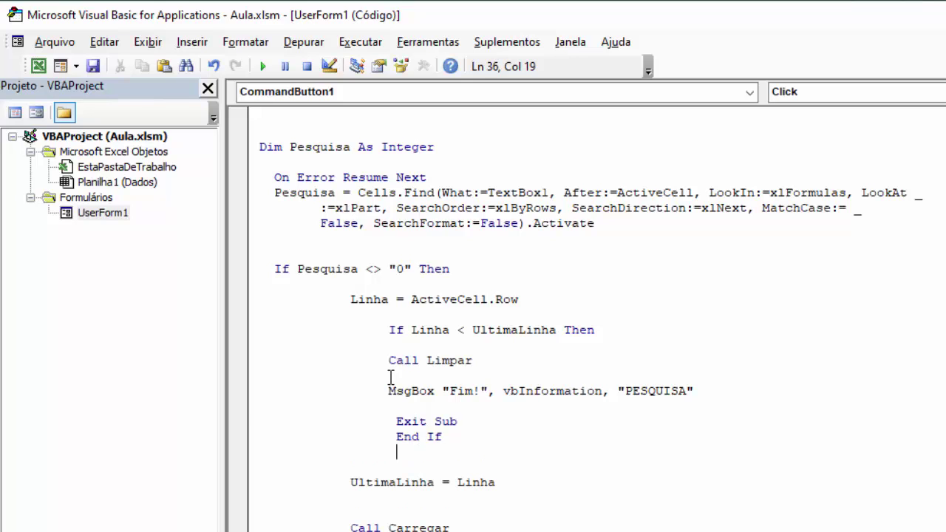
# Step: Indent Call Limpar through Exit Sub and outdent End If to align with its If
pyautogui.moveTo(389, 375); pyautogui.dragTo(708, 424)
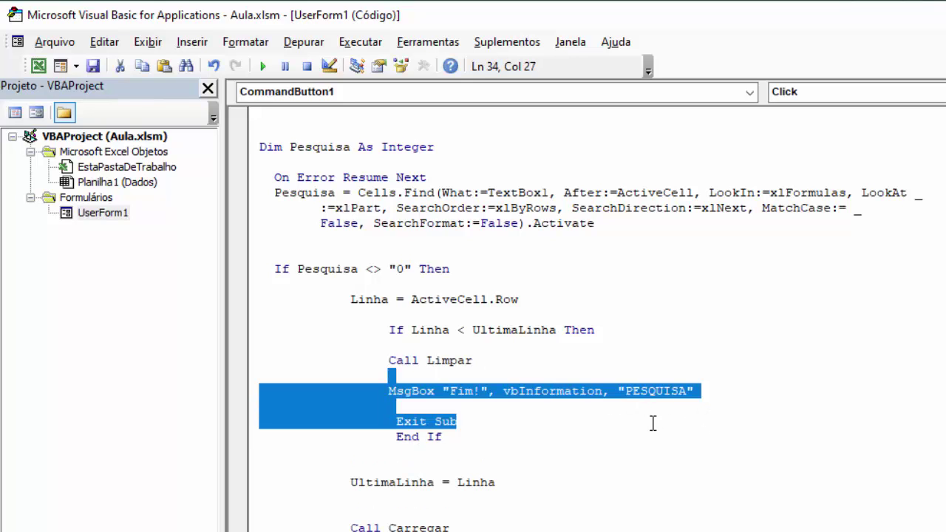
pyautogui.click(569, 429)
pyautogui.moveTo(381, 359)
pyautogui.mouseDown()
pyautogui.moveTo(455, 360)
pyautogui.moveTo(498, 420)
pyautogui.mouseUp()
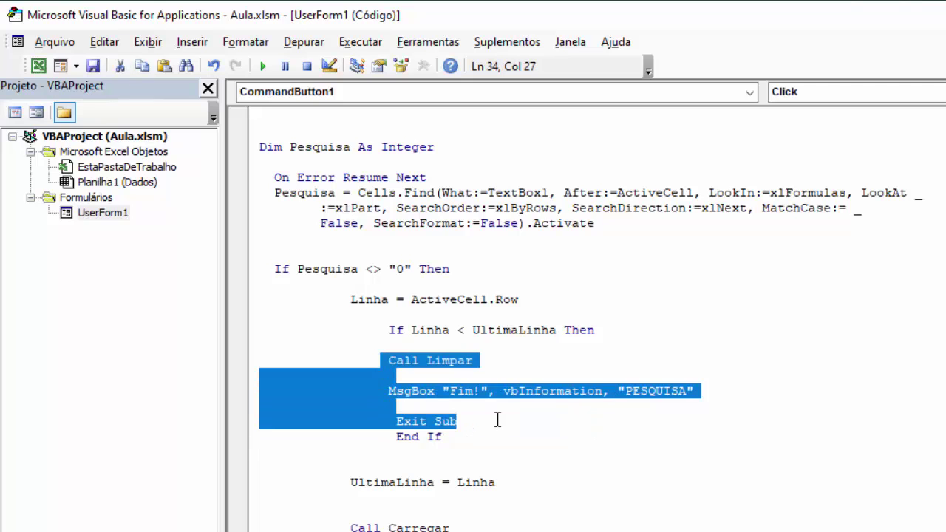
pyautogui.press('Tab')
pyautogui.press('Tab')
pyautogui.press('Tab')
pyautogui.click(580, 450)
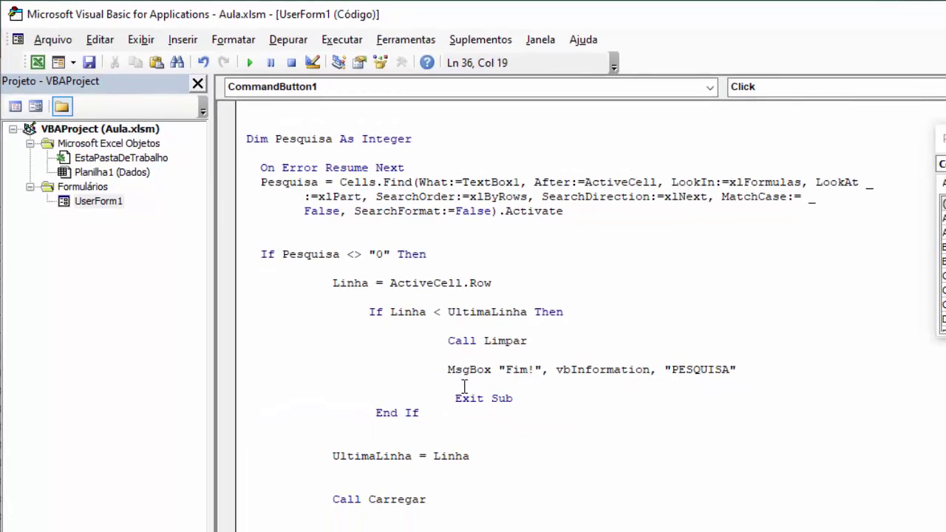
pyautogui.click(362, 340)
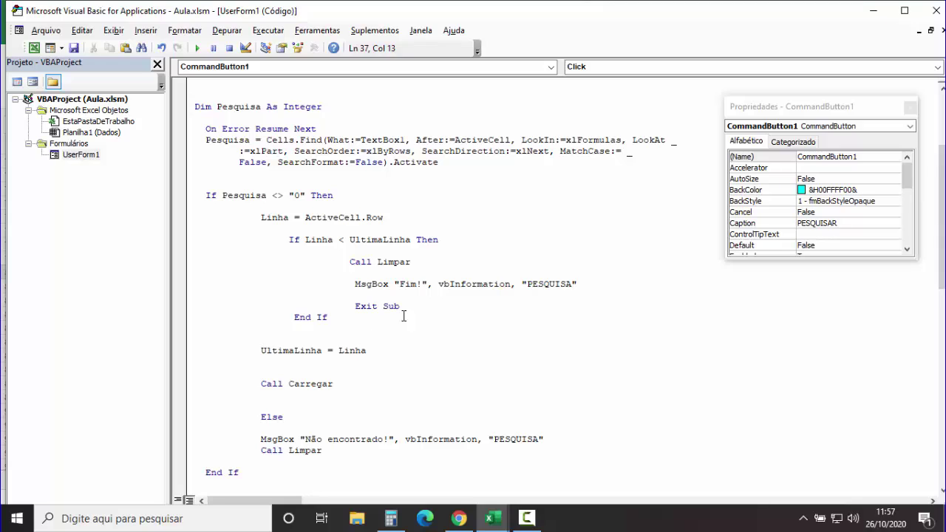
pyautogui.click(293, 318)
pyautogui.press('BackSpace')
pyautogui.press('BackSpace')
pyautogui.click(362, 336)
# Step: Delete the extra blank line before Call Carregar and save the code
pyautogui.click(404, 305)
pyautogui.moveTo(400, 305); pyautogui.dragTo(366, 304)
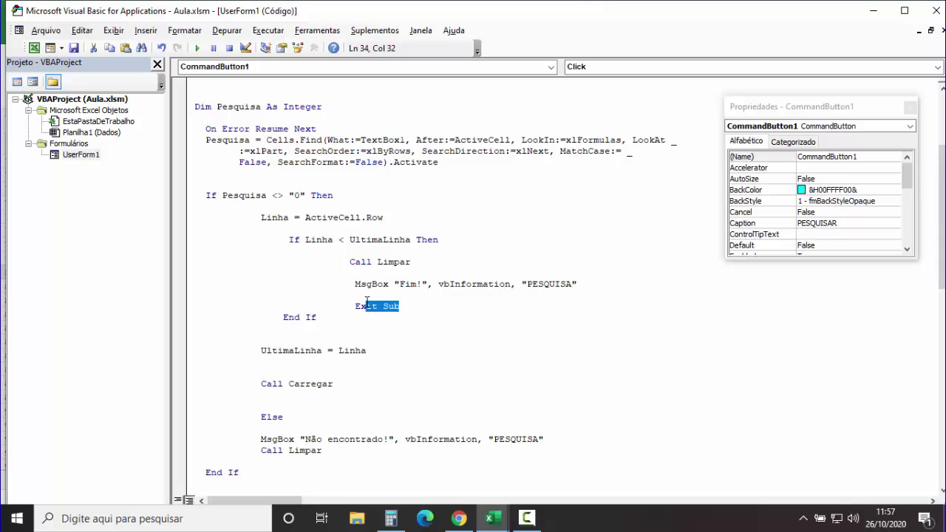
pyautogui.click(373, 350)
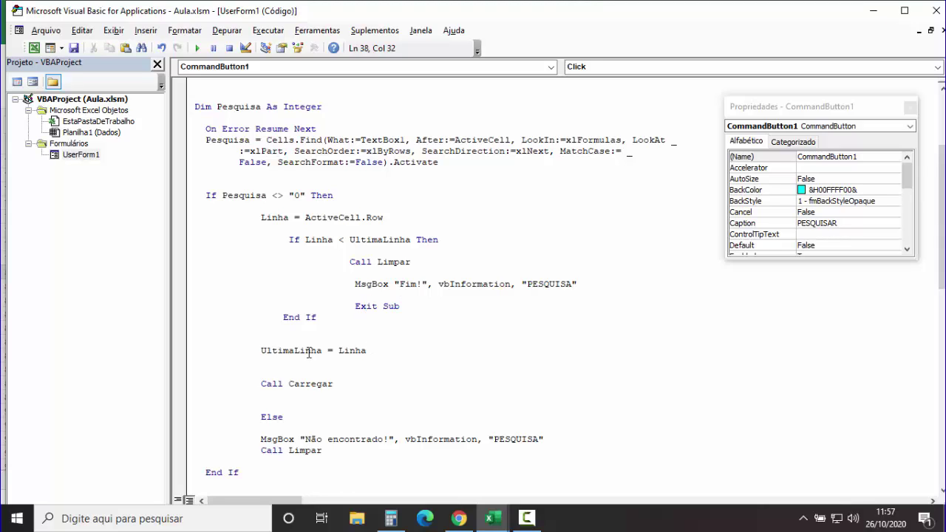
pyautogui.moveTo(325, 350); pyautogui.dragTo(257, 353)
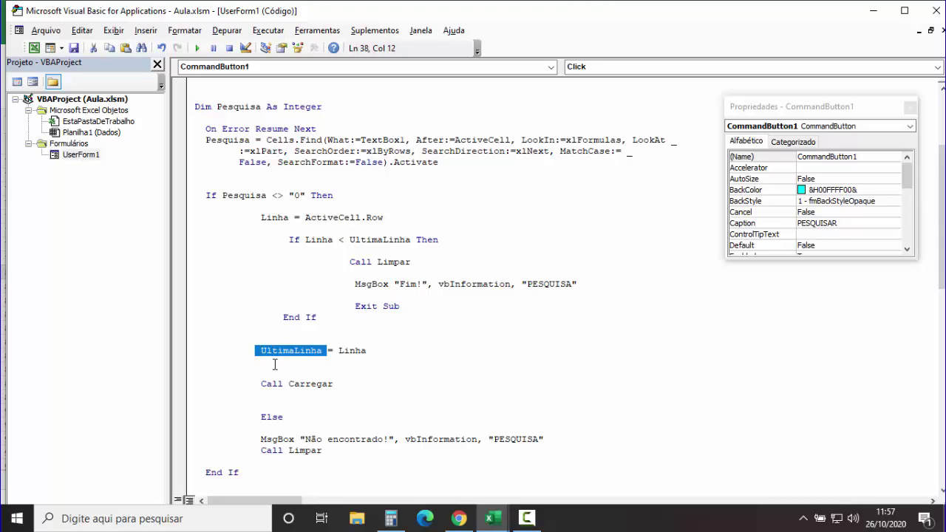
pyautogui.click(274, 364)
pyautogui.press('Delete')
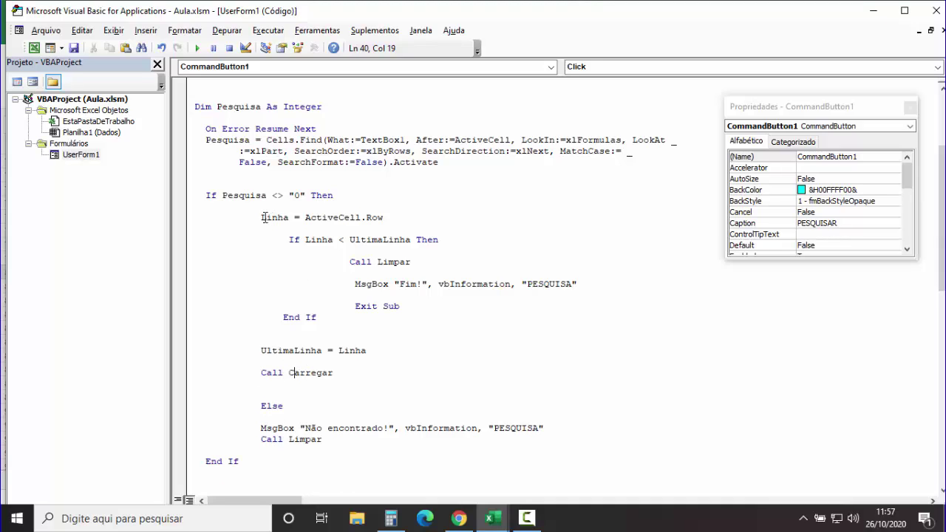
pyautogui.moveTo(265, 218); pyautogui.dragTo(405, 217)
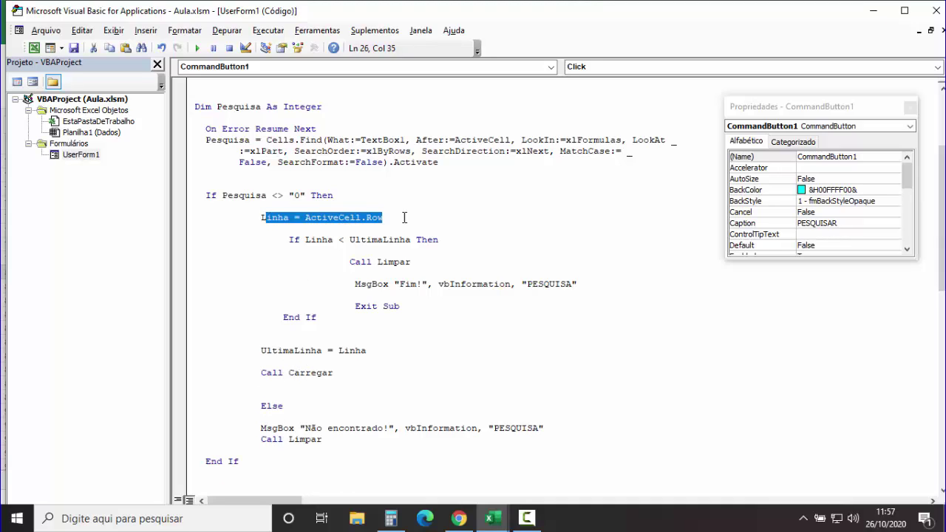
pyautogui.click(383, 364)
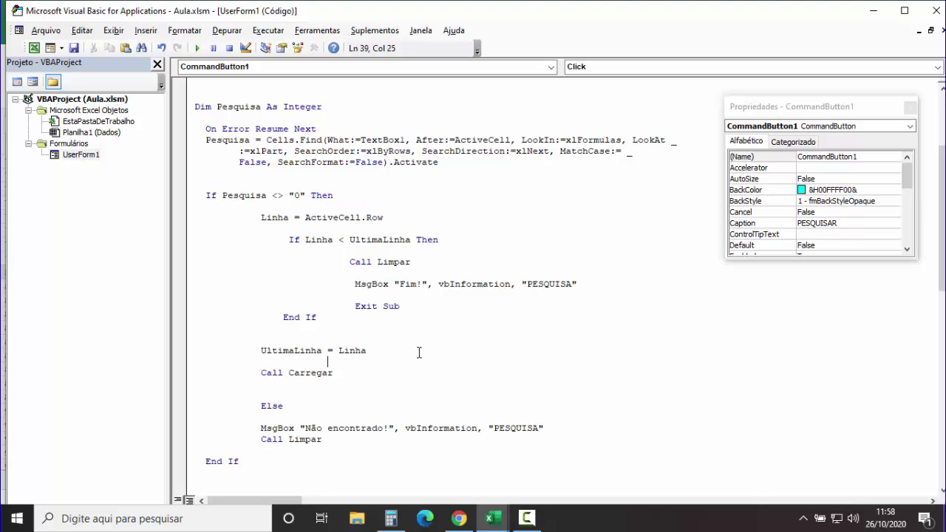
pyautogui.scroll(-1, 418, 353)
pyautogui.scroll(-2, 419, 352)
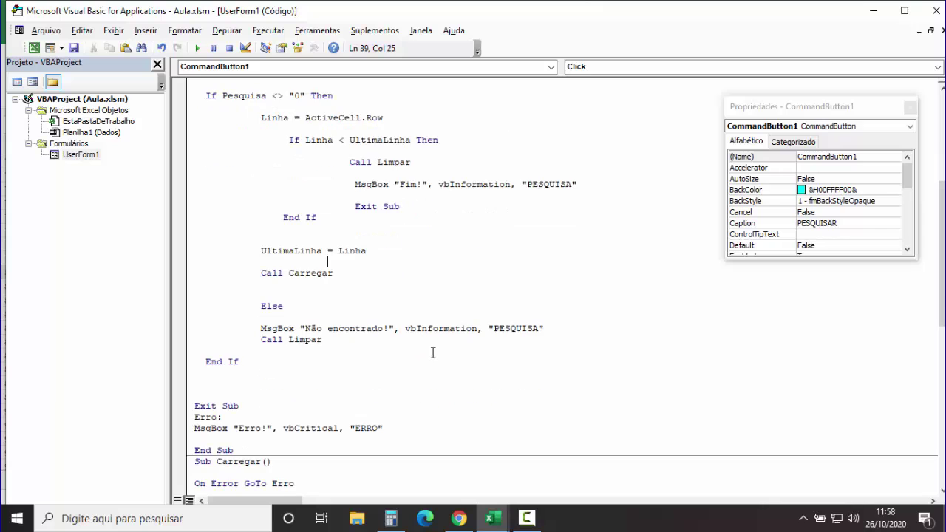
pyautogui.scroll(6, 418, 353)
pyautogui.scroll(1, 378, 285)
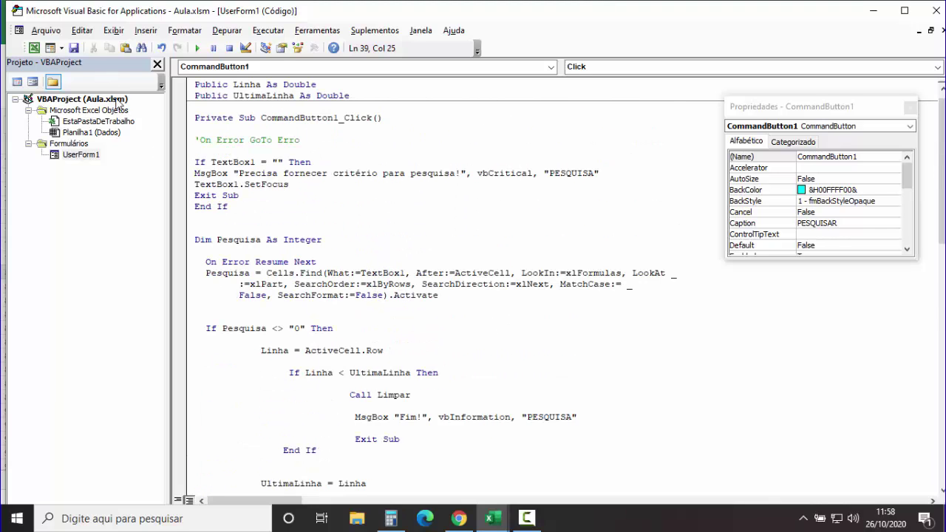
pyautogui.click(74, 48)
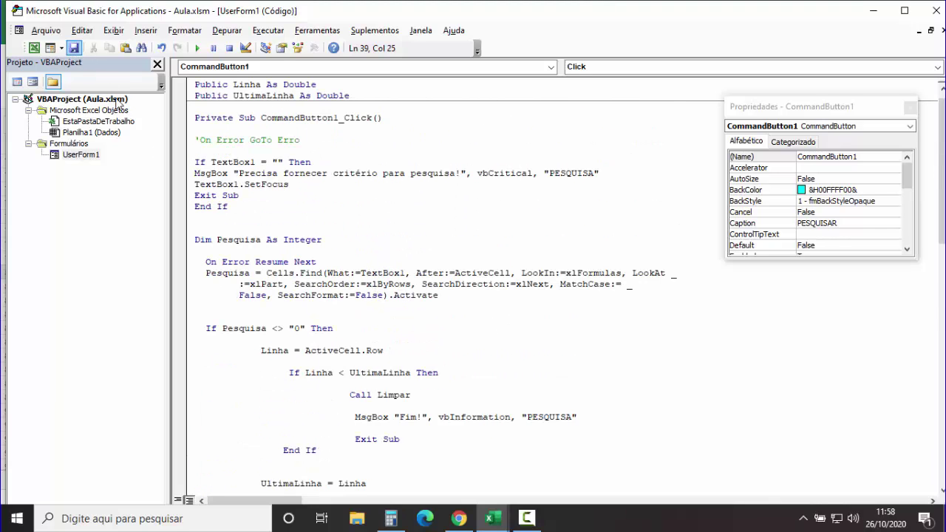
# Step: Open PESQUISA from the top of the data and search for 26 past the last match
pyautogui.click(34, 47)
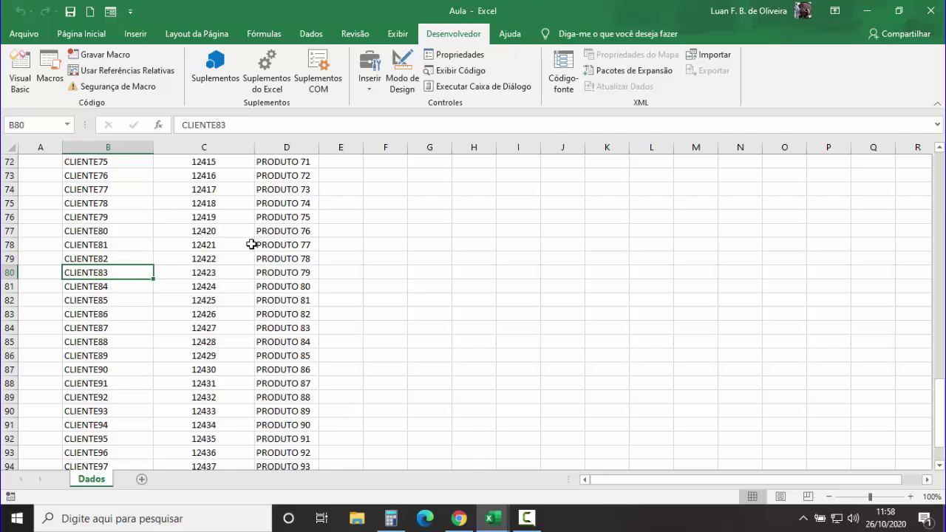
pyautogui.hotkey('ctrl', 'Up')
pyautogui.scroll(1, 251, 244)
pyautogui.click(389, 188)
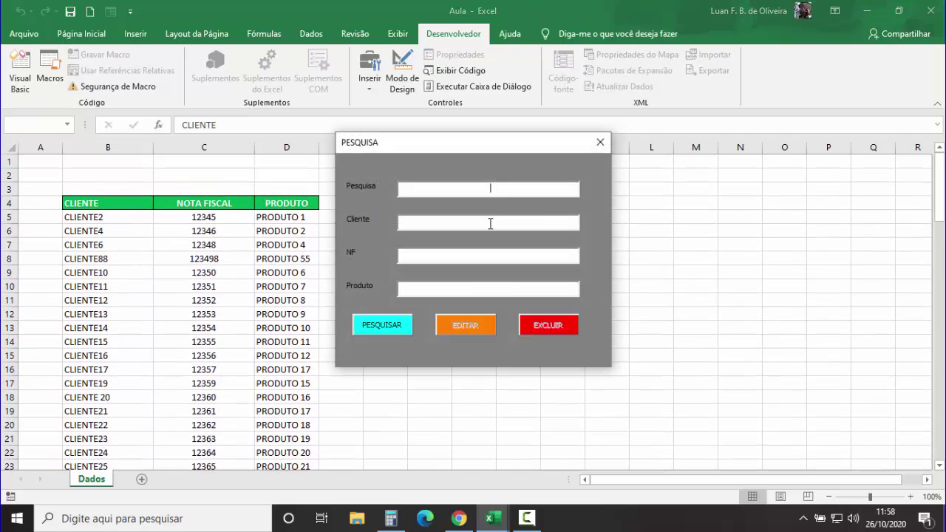
pyautogui.write('26')
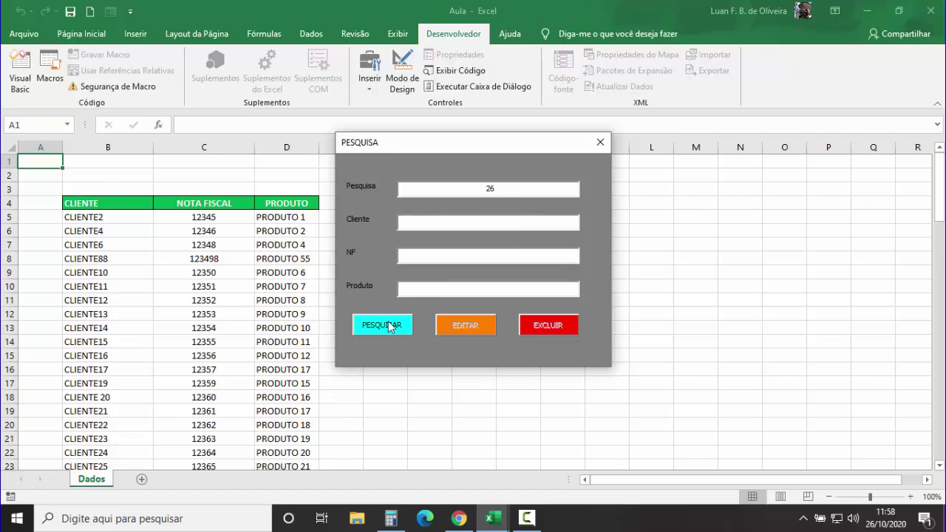
pyautogui.click(391, 323)
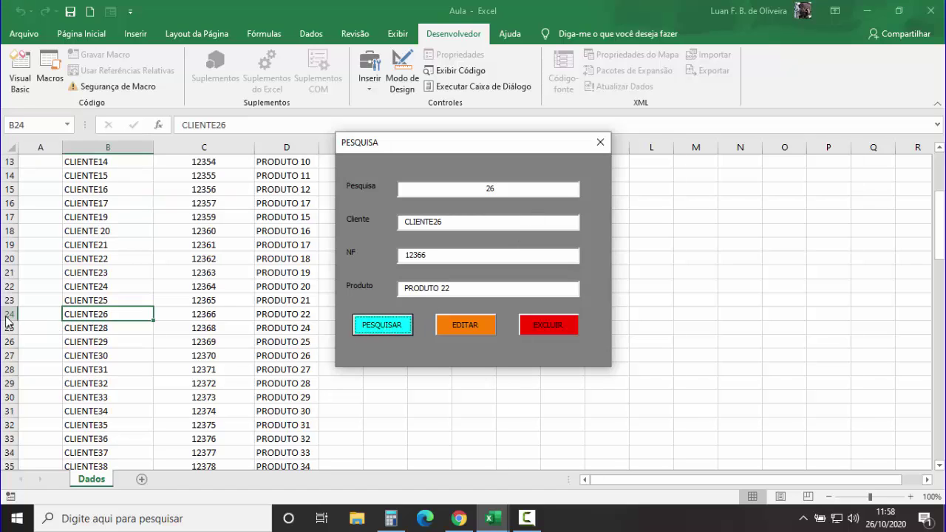
pyautogui.click(381, 330)
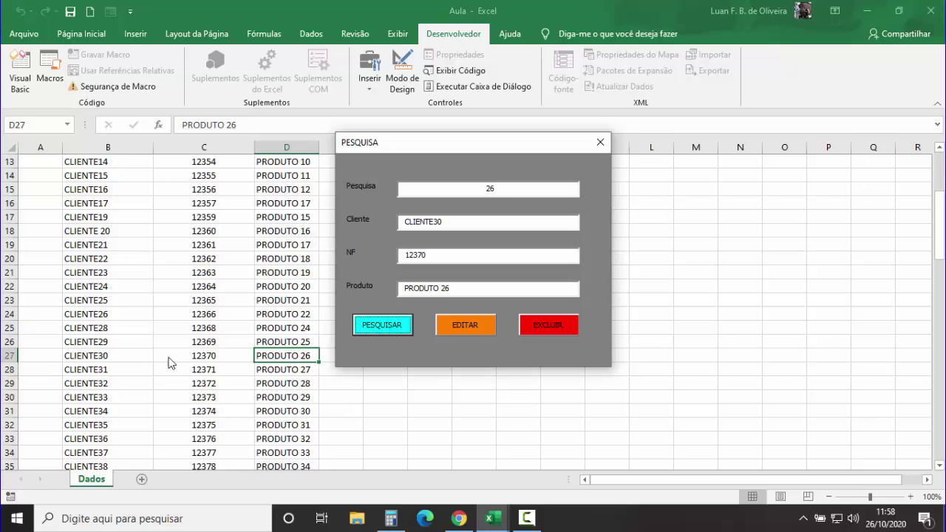
pyautogui.click(381, 324)
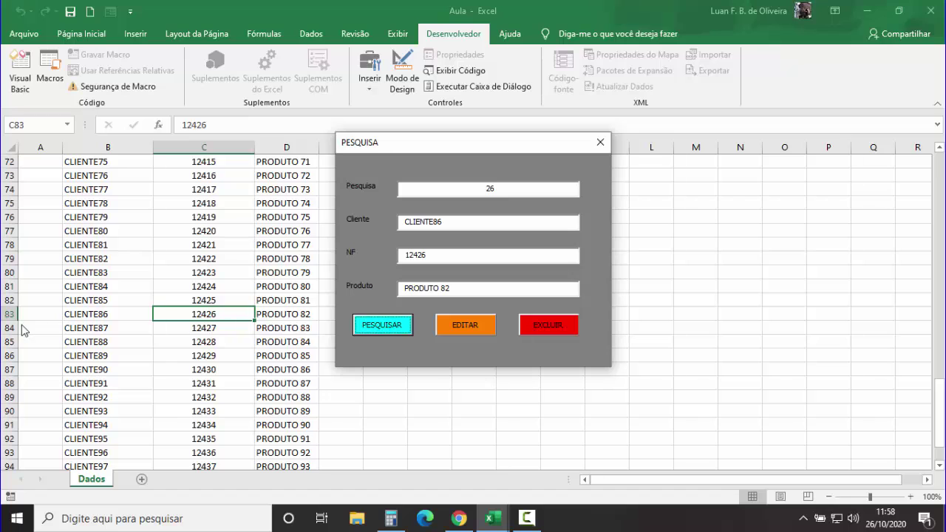
pyautogui.click(378, 326)
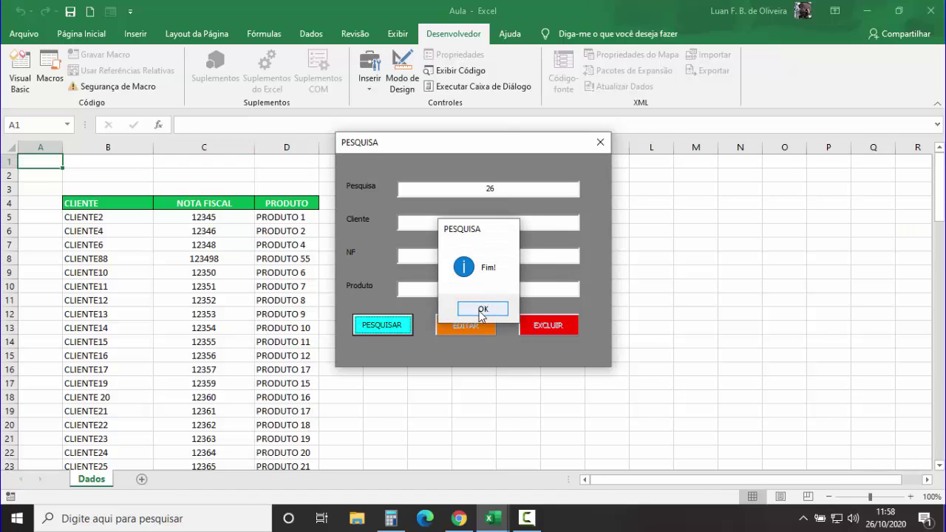
# Step: Repeat the search for 26 several times, dismissing each Fim! message, then close the form
pyautogui.click(482, 309)
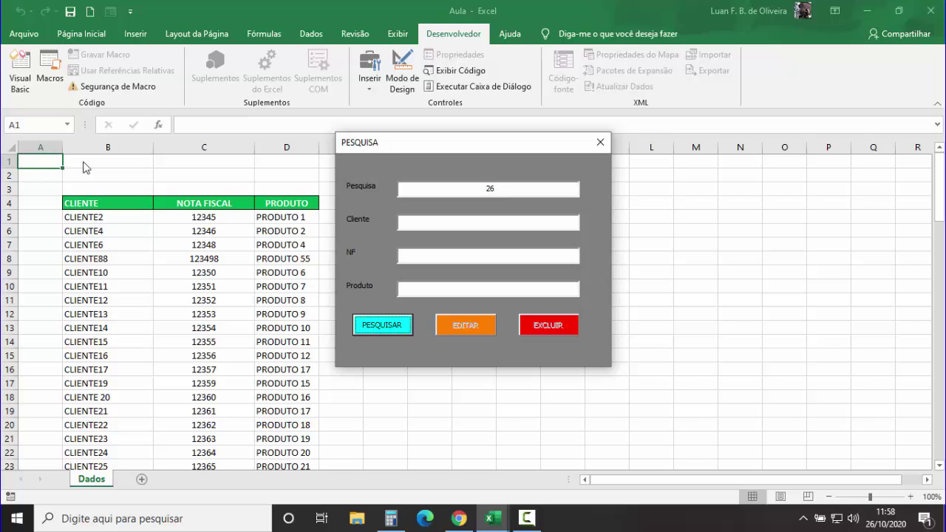
pyautogui.click(380, 326)
pyautogui.click(481, 309)
pyautogui.click(378, 329)
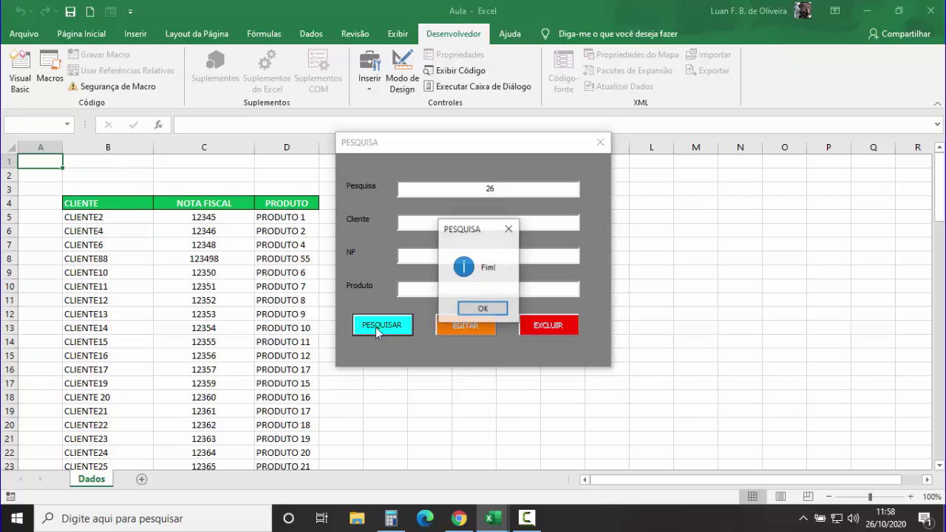
pyautogui.click(482, 309)
pyautogui.click(384, 331)
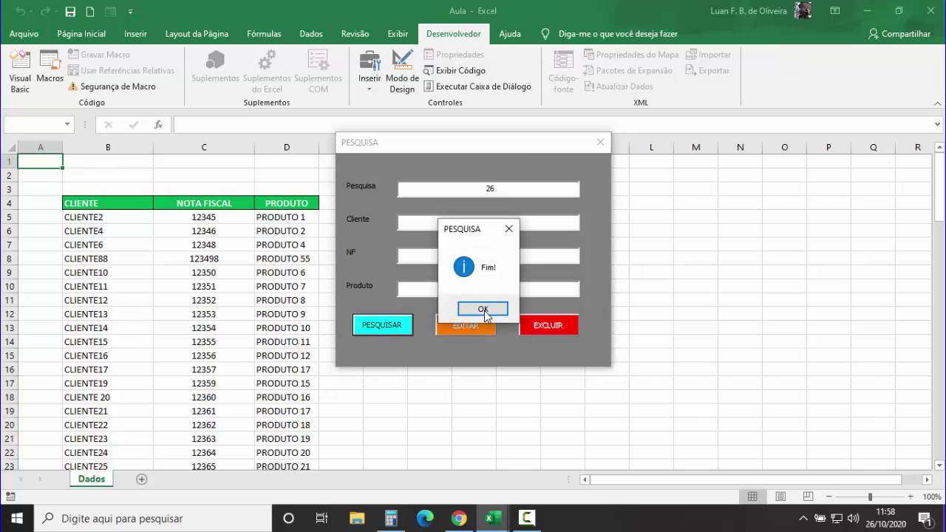
pyautogui.click(482, 308)
pyautogui.click(379, 325)
pyautogui.click(463, 311)
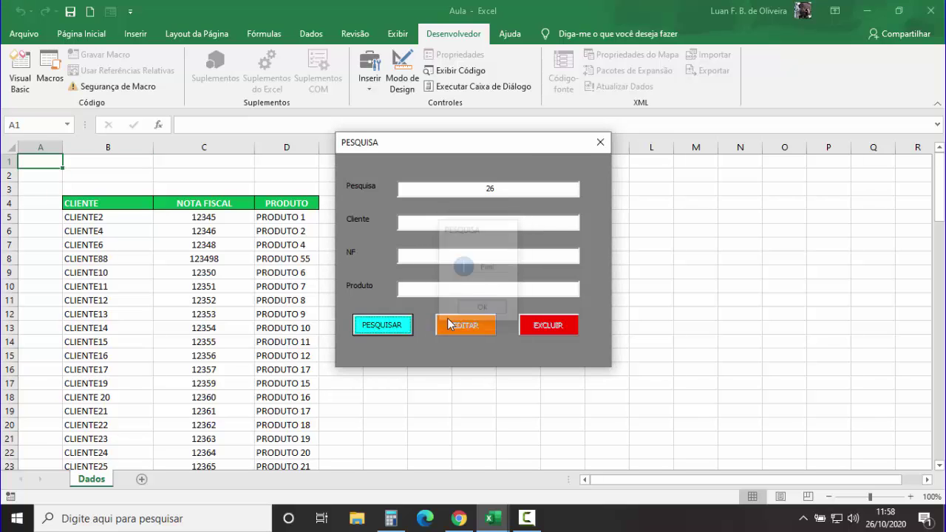
pyautogui.click(359, 331)
pyautogui.click(481, 310)
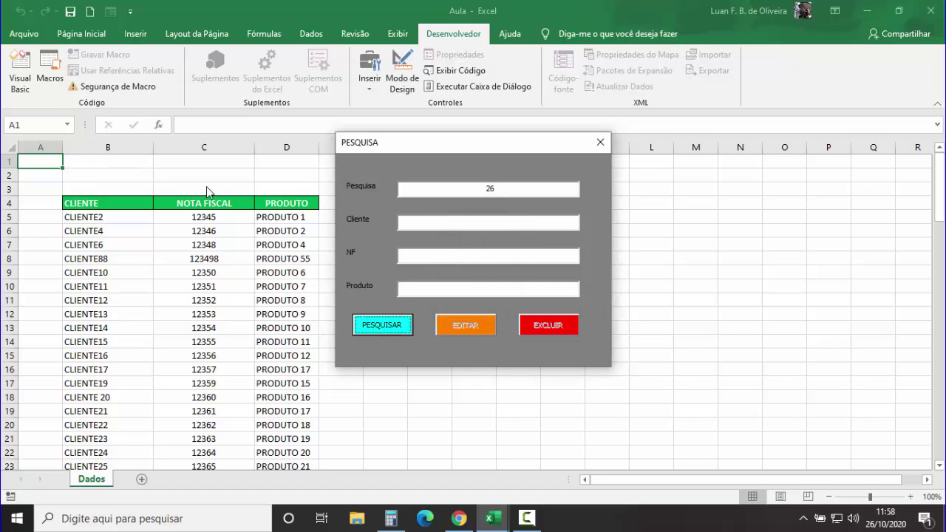
pyautogui.click(600, 141)
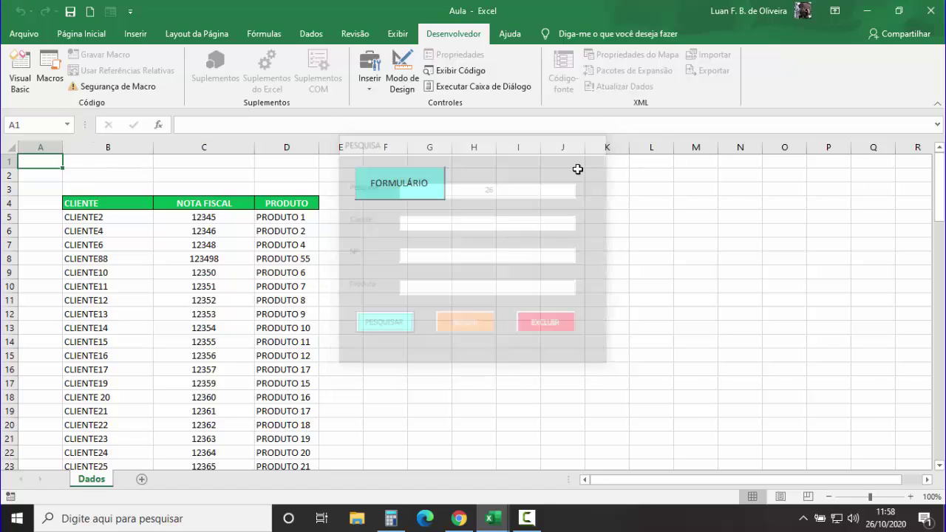
# Step: Add 'UltimaLinha = Empty' below 'Linha = Empty' in Sub Limpar
pyautogui.click(19, 73)
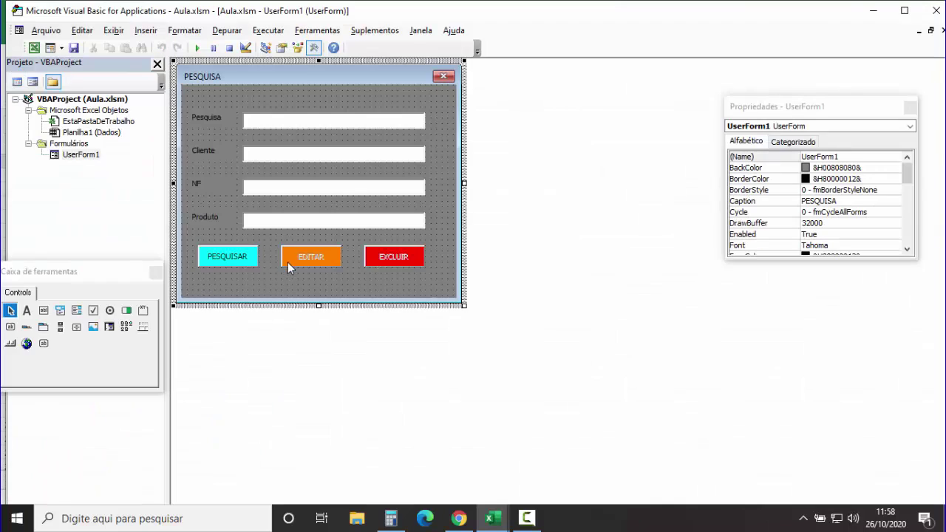
pyautogui.doubleClick(237, 287)
pyautogui.scroll(10, 937, 235)
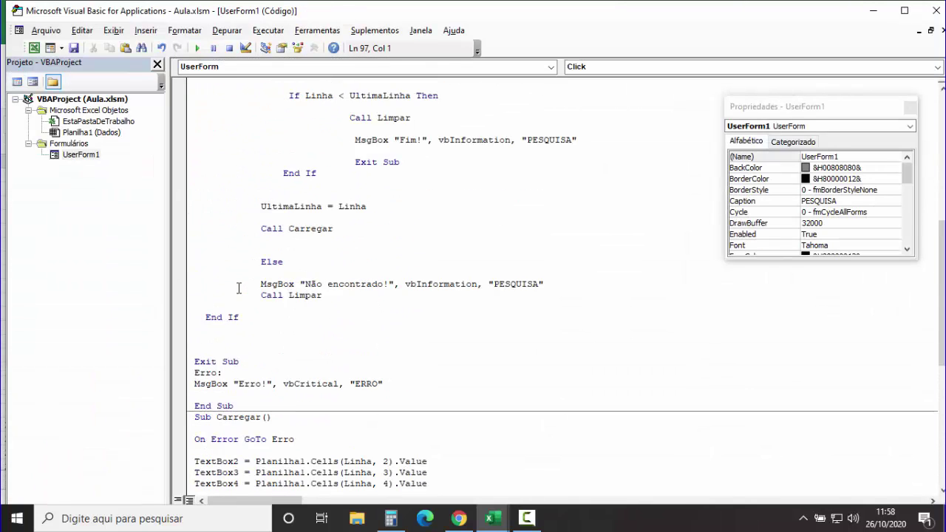
pyautogui.scroll(5, 937, 235)
pyautogui.scroll(1, 936, 235)
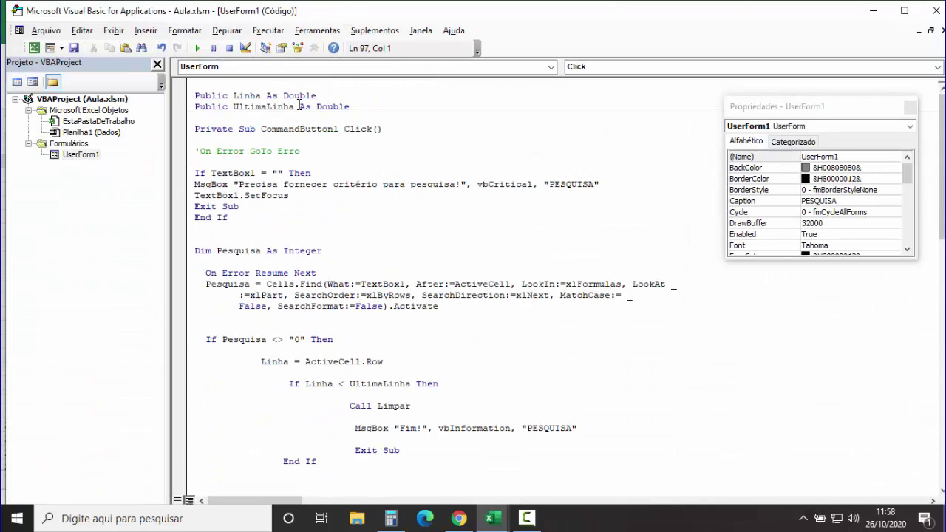
pyautogui.moveTo(300, 106); pyautogui.dragTo(233, 107)
pyautogui.hotkey('ctrl', 'c')
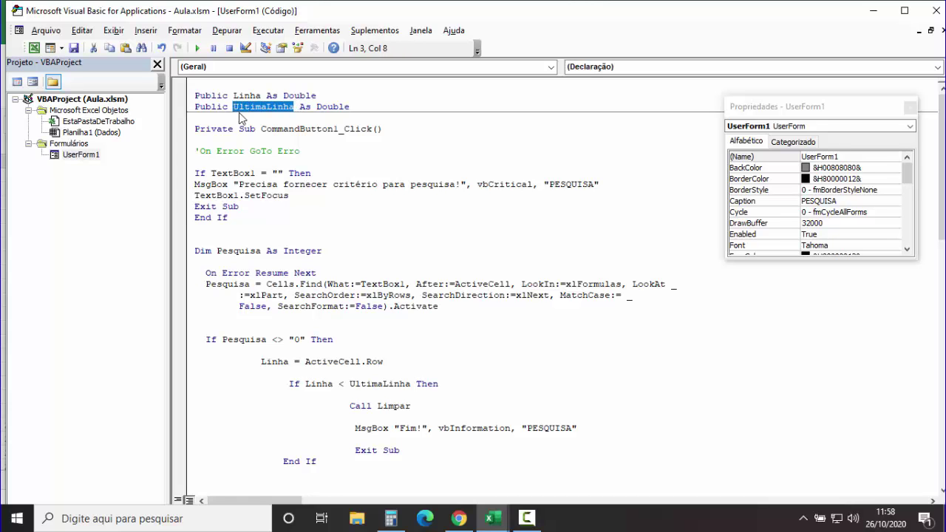
pyautogui.scroll(-15, 591, 434)
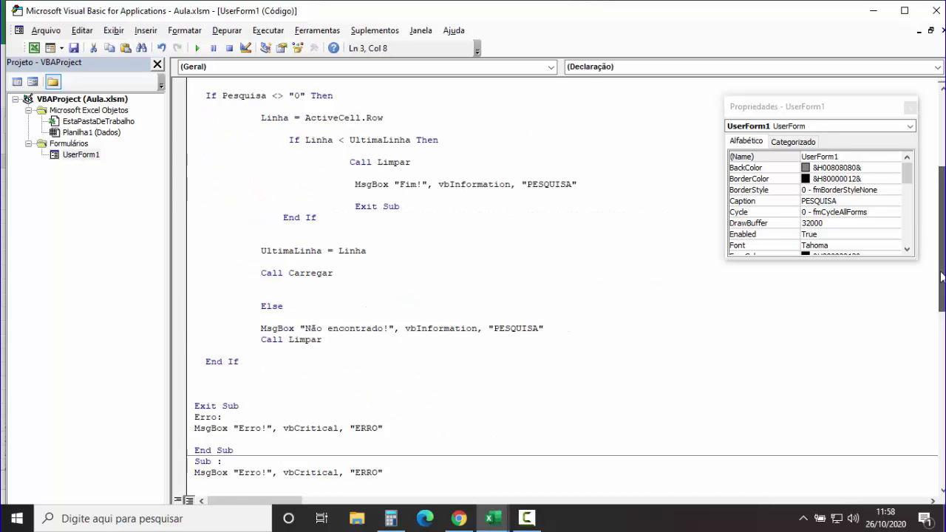
pyautogui.click(208, 273)
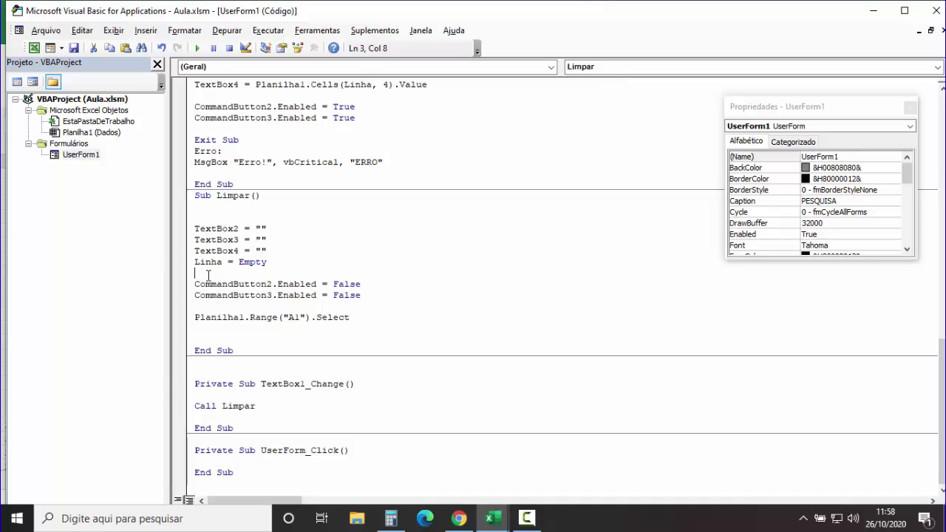
pyautogui.hotkey('ctrl', 'v')
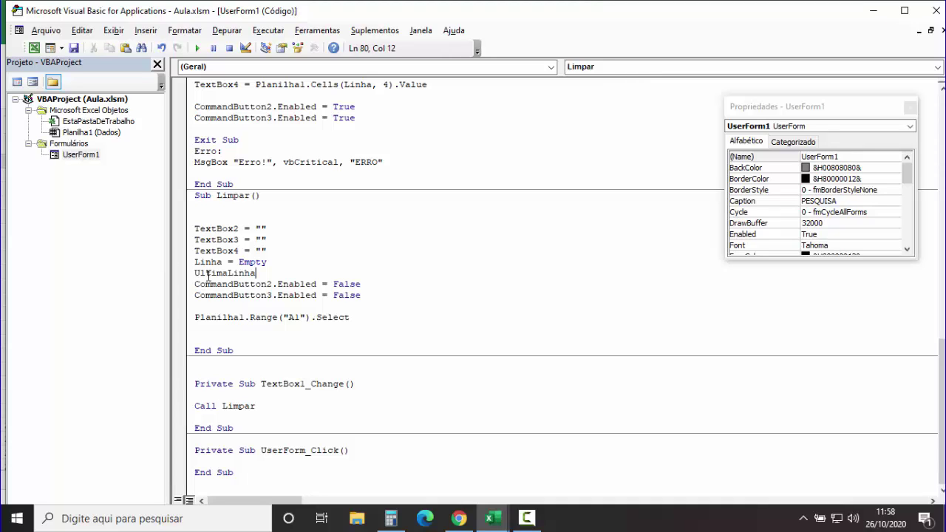
pyautogui.write('PTY')
pyautogui.press('Return')
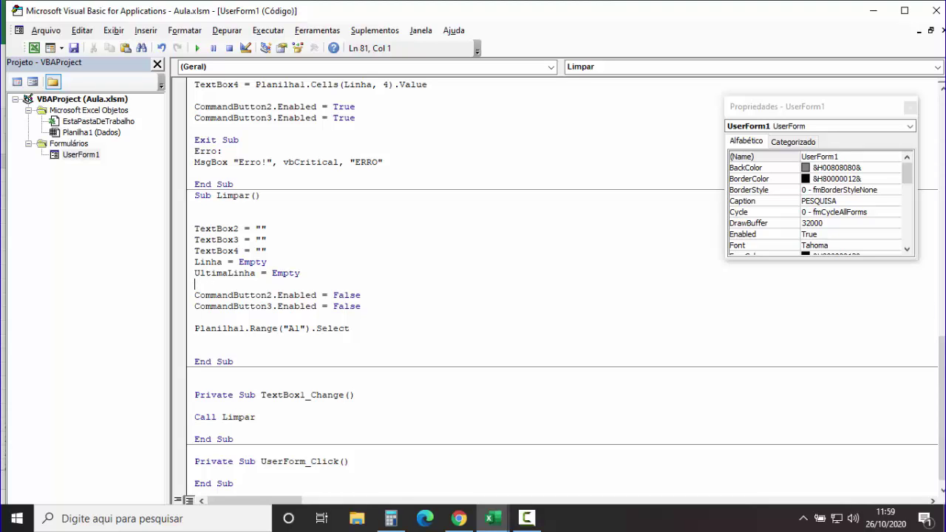
# Step: Review the If Linha < UltimaLinha block and its Call Limpar line in the search code
pyautogui.moveTo(942, 407); pyautogui.dragTo(941, 167)
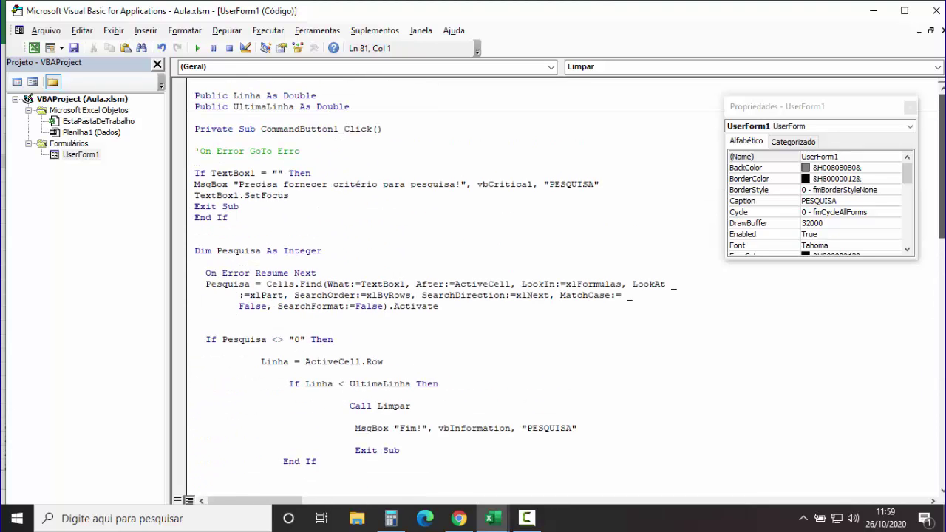
pyautogui.scroll(-8, 376, 118)
pyautogui.click(346, 130)
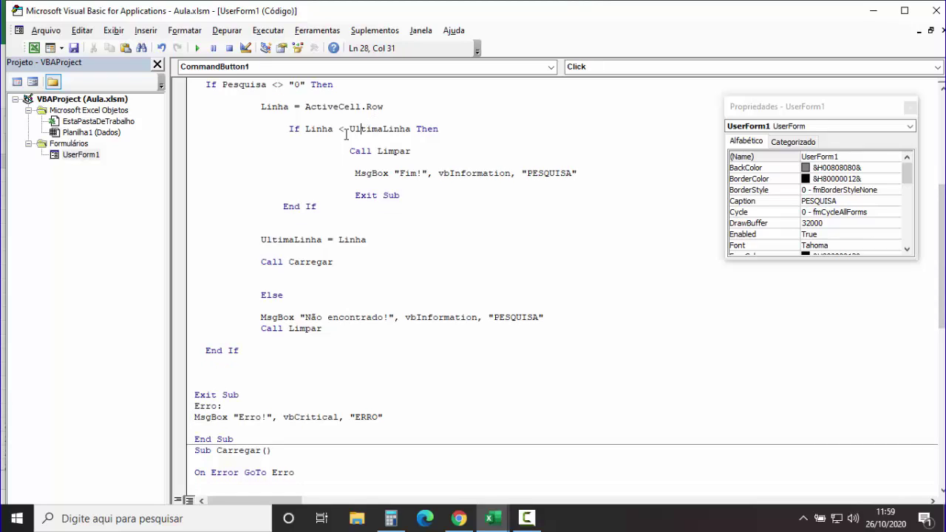
pyautogui.moveTo(289, 130); pyautogui.dragTo(345, 226)
pyautogui.click(345, 226)
pyautogui.moveTo(342, 150); pyautogui.dragTo(426, 157)
pyautogui.click(390, 167)
pyautogui.moveTo(305, 130); pyautogui.dragTo(410, 130)
pyautogui.click(370, 211)
# Step: Select the reset lines of Sub Limpar and pick UserForm1 in the project
pyautogui.scroll(-2, 340, 325)
pyautogui.scroll(-4, 369, 317)
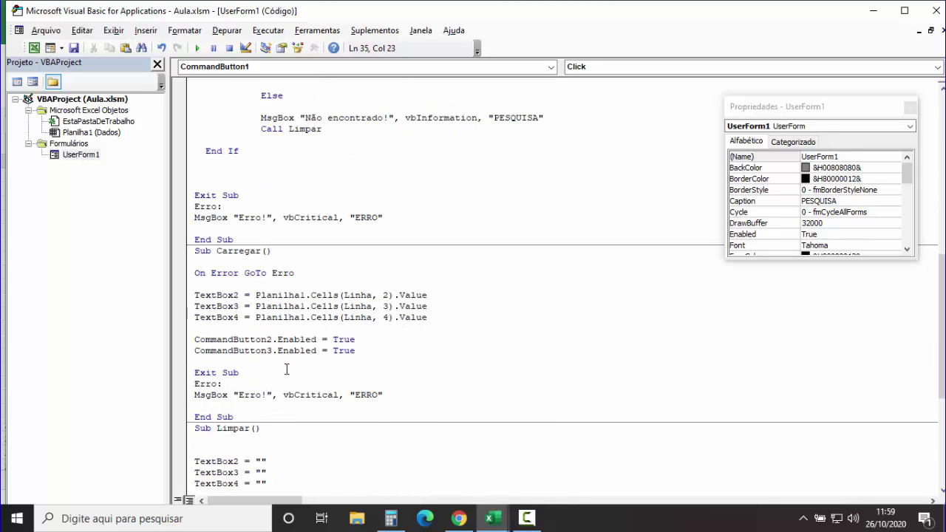
pyautogui.scroll(-1, 291, 368)
pyautogui.scroll(-3, 303, 355)
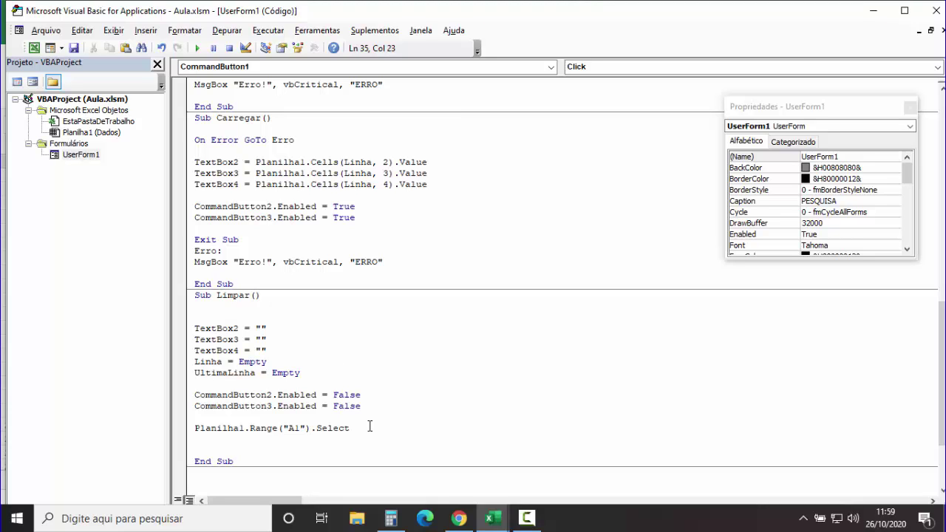
pyautogui.moveTo(360, 427); pyautogui.dragTo(190, 371)
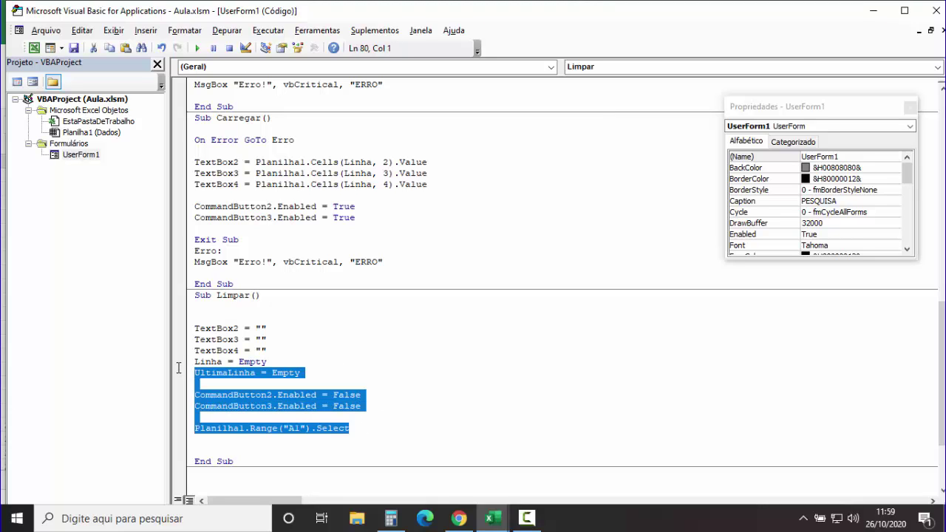
pyautogui.click(82, 158)
# Step: Create the PESQUISA form's UserForm_Initialize routine and paste the Linha/UltimaLinha reset lines into it
pyautogui.doubleClick(82, 156)
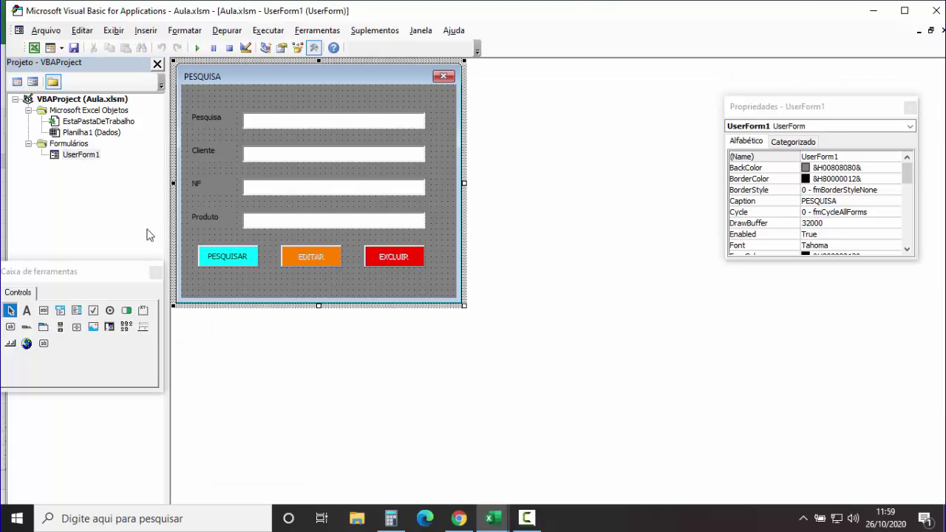
pyautogui.doubleClick(266, 277)
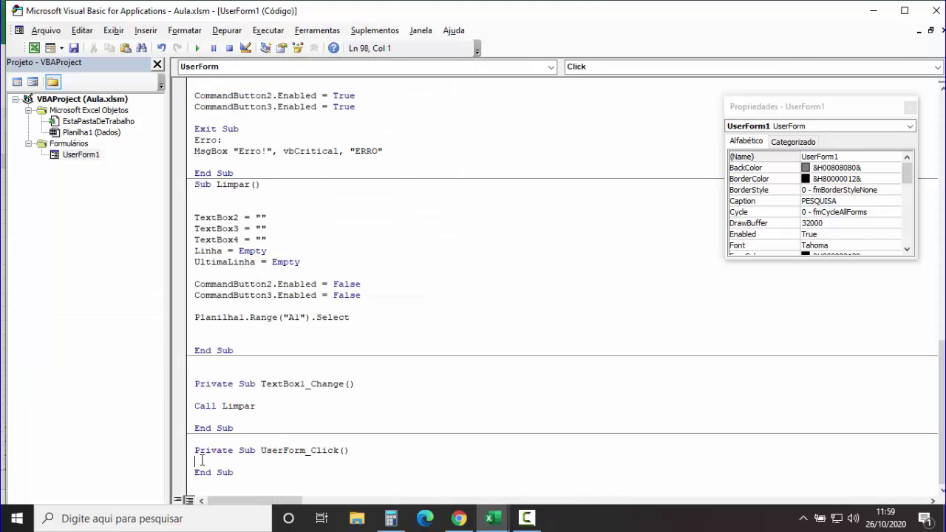
pyautogui.click(936, 67)
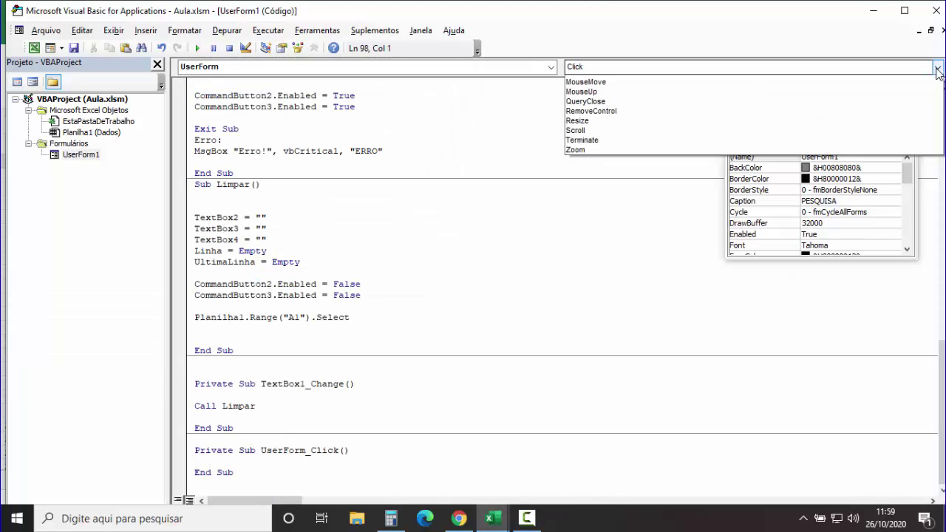
pyautogui.click(597, 158)
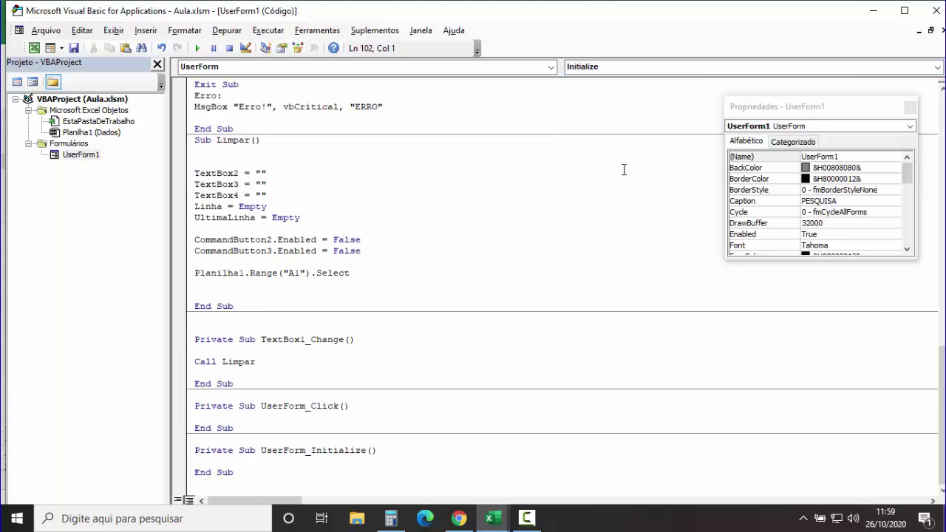
pyautogui.hotkey('ctrl', 'v')
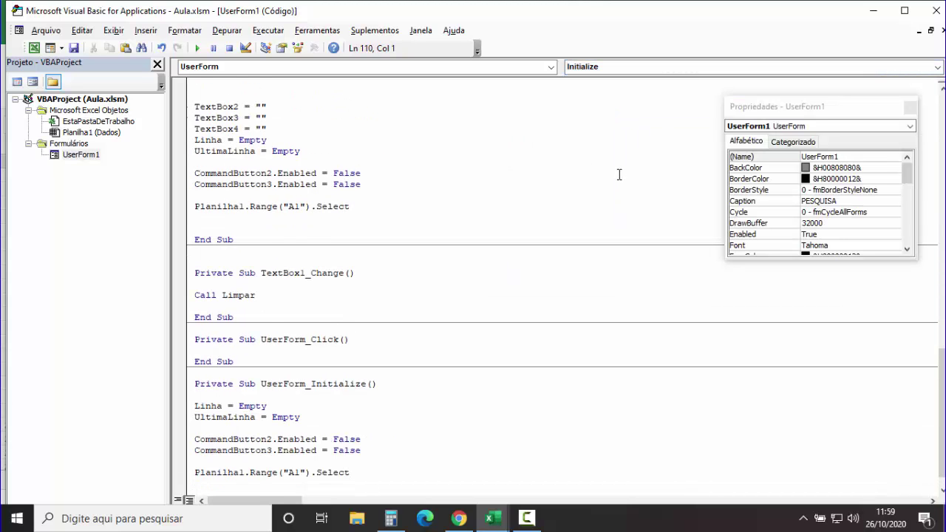
# Step: Remove the two button-disabling lines and the extra blank lines from Initialize
pyautogui.scroll(-1, 376, 425)
pyautogui.moveTo(227, 430); pyautogui.dragTo(182, 416)
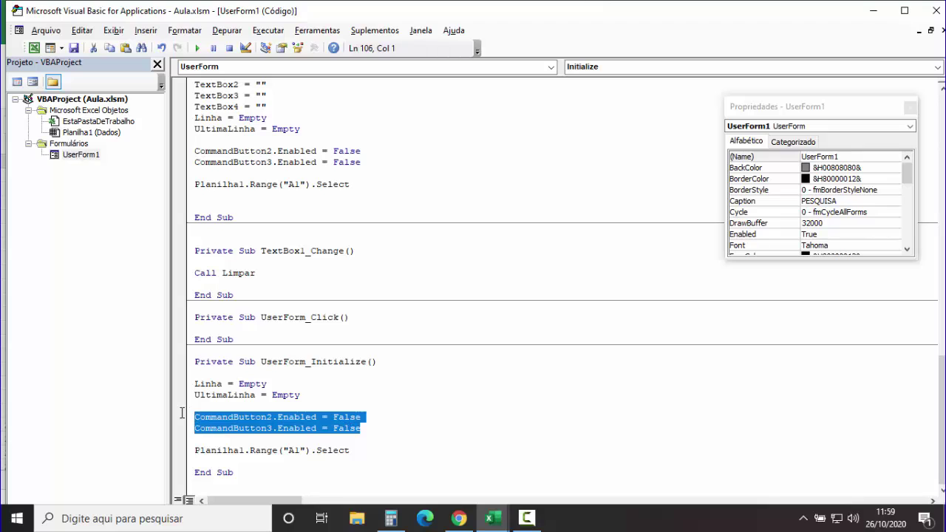
pyautogui.press('Delete')
pyautogui.press('Delete')
pyautogui.press('Delete')
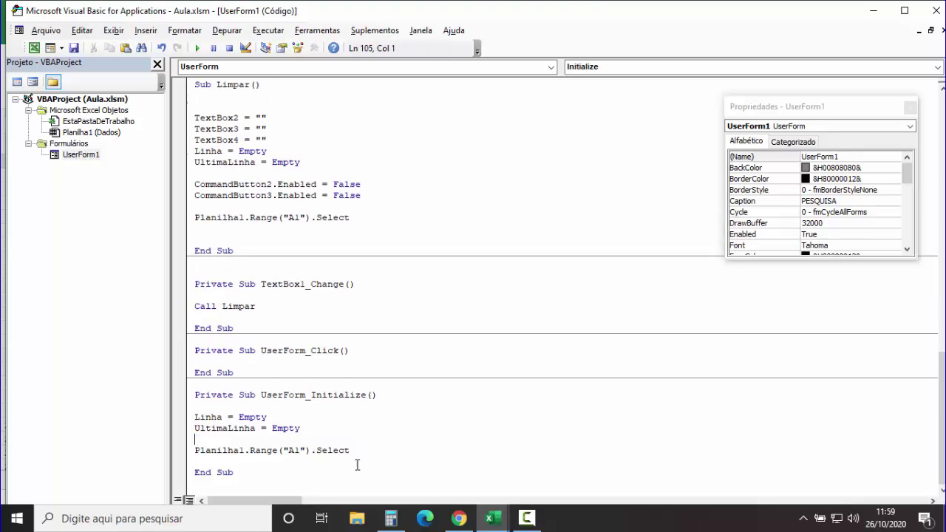
pyautogui.moveTo(301, 450); pyautogui.dragTo(276, 449)
pyautogui.moveTo(195, 418); pyautogui.dragTo(254, 444)
# Step: Add a TextBox1.SetFocus line just above the A1 selection line
pyautogui.click(254, 443)
pyautogui.press('Return')
pyautogui.press('Up')
pyautogui.write('TEX')
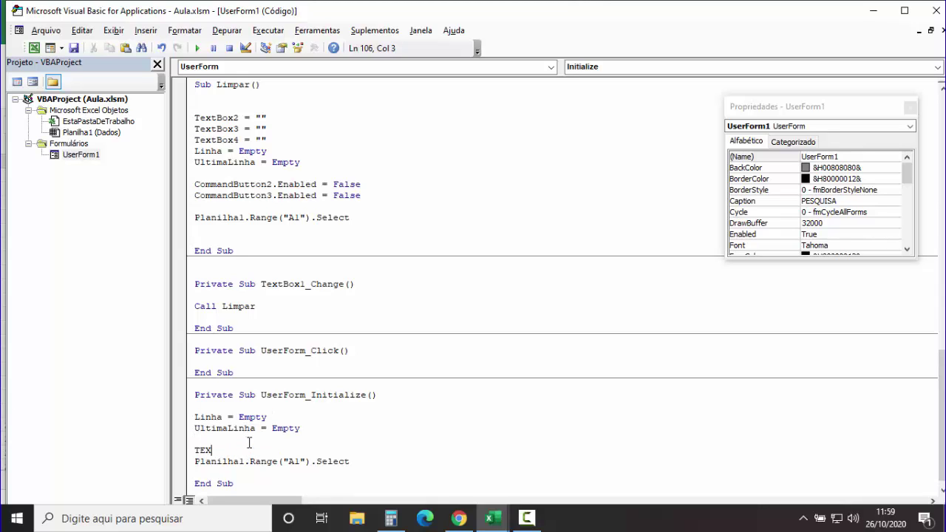
pyautogui.write('TBOX1.SE')
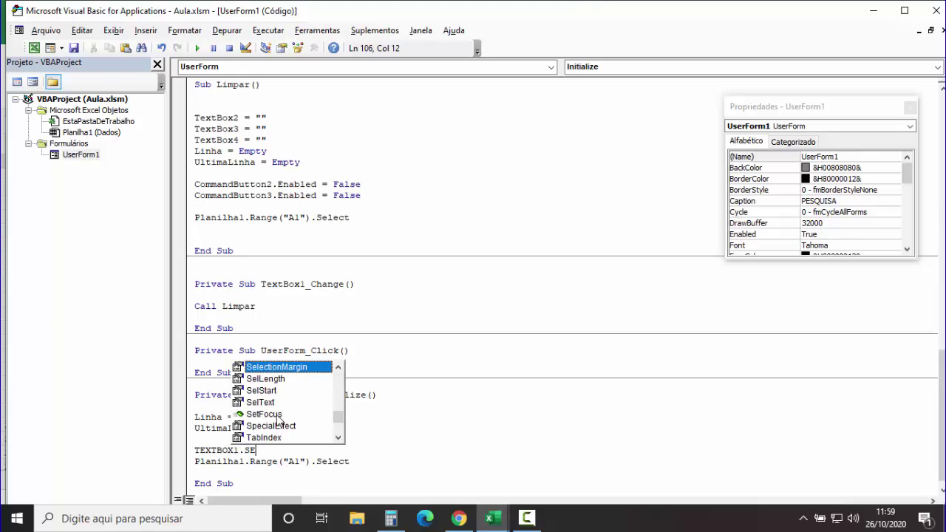
pyautogui.doubleClick(278, 415)
pyautogui.press('Return')
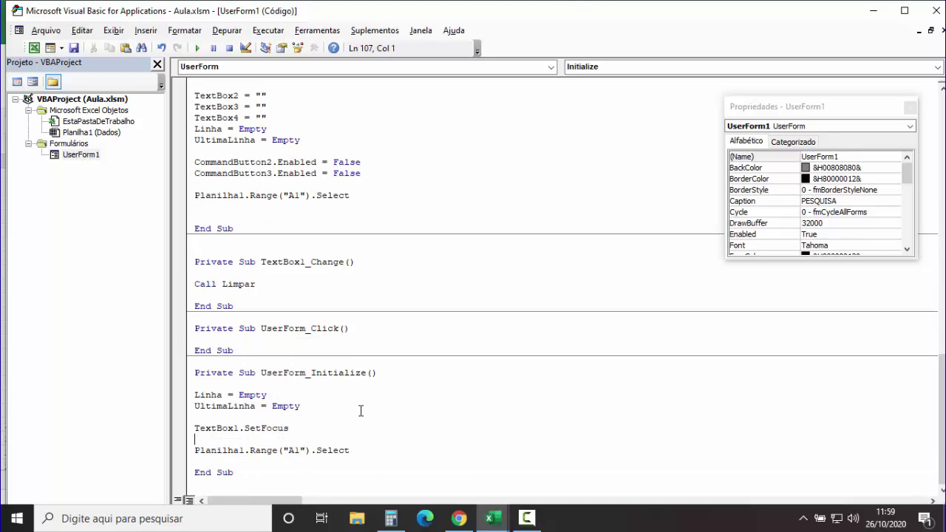
# Step: Delete the empty UserForm_Click procedure from the form's code
pyautogui.scroll(-1, 332, 457)
pyautogui.moveTo(237, 350); pyautogui.dragTo(194, 328)
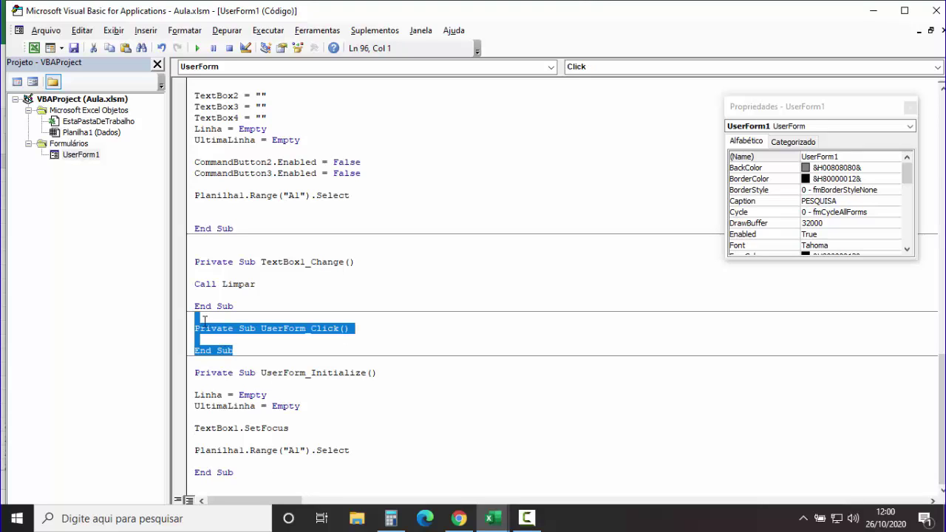
pyautogui.press('Delete')
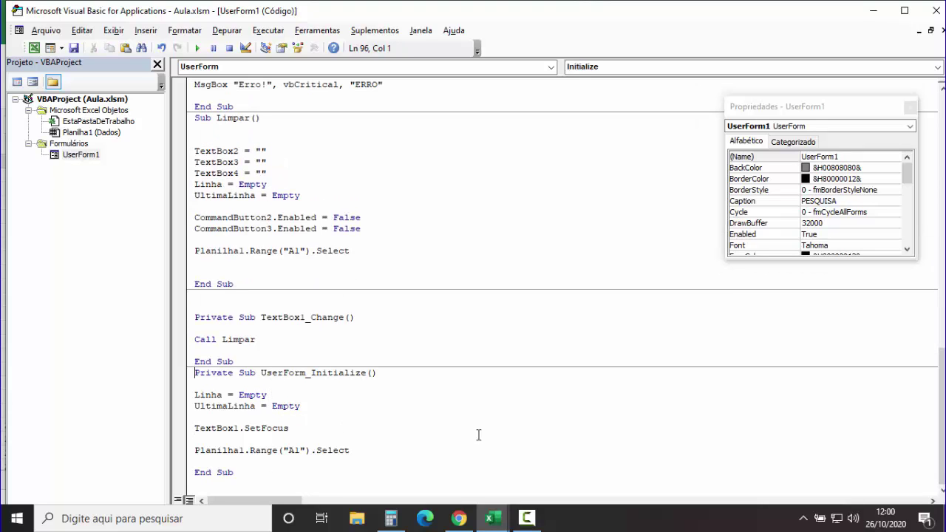
pyautogui.scroll(1, 477, 435)
pyautogui.click(80, 154)
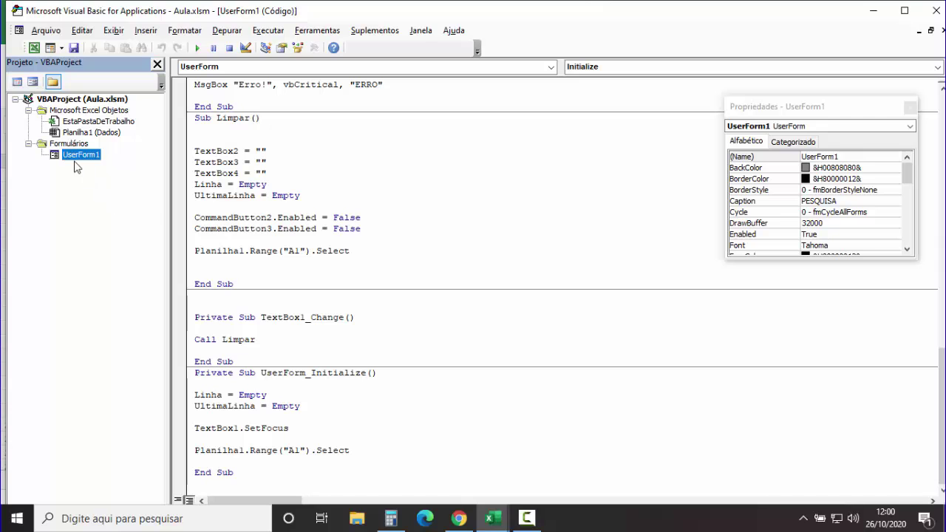
# Step: Launch the PESQUISA form from the Excel sheet, move it aside, and enter 26 to search
pyautogui.doubleClick(78, 155)
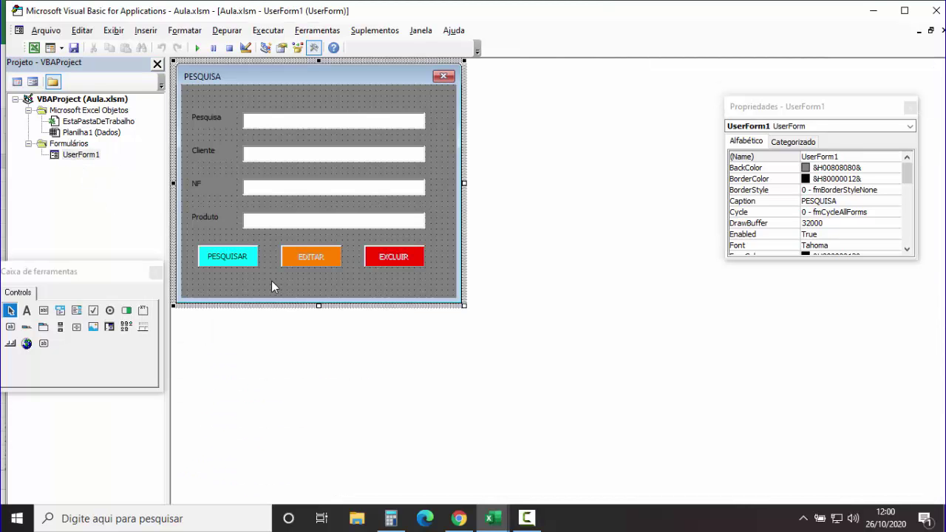
pyautogui.click(35, 50)
pyautogui.click(410, 194)
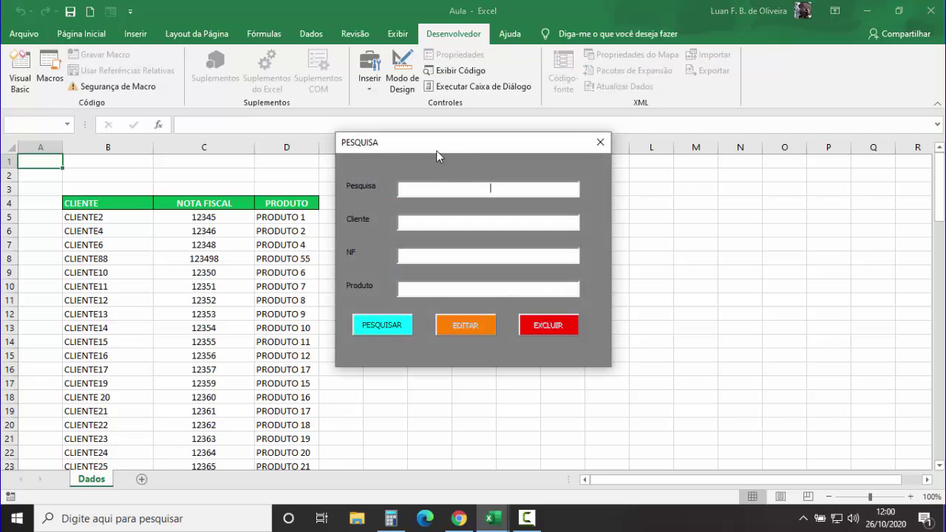
pyautogui.moveTo(436, 150); pyautogui.dragTo(534, 136)
pyautogui.write('26')
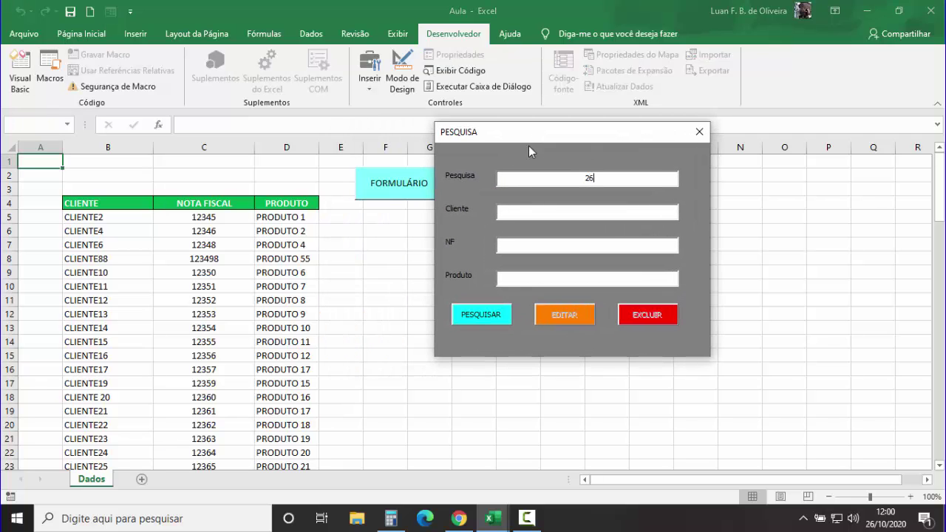
# Step: Step through every match for 26 until the 'Fim!' message, then dismiss it
pyautogui.click(476, 317)
pyautogui.click(476, 317)
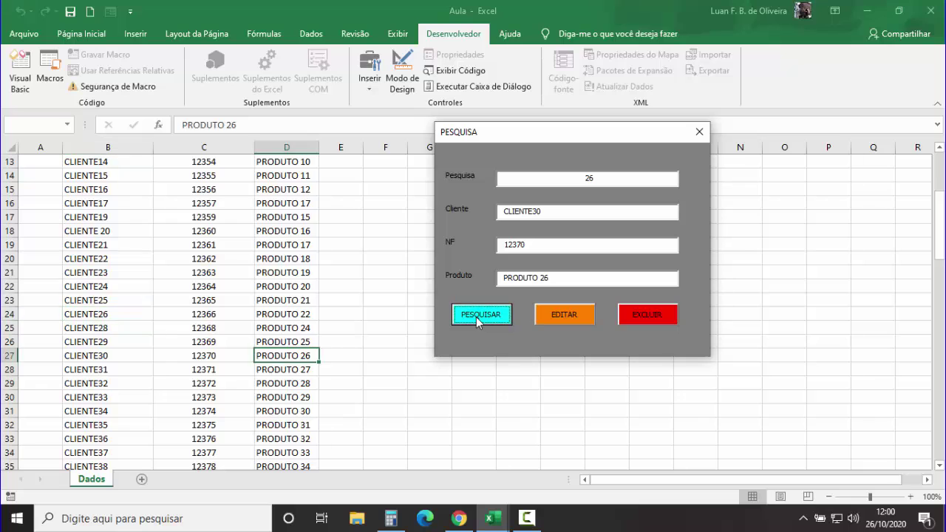
pyautogui.click(476, 317)
pyautogui.click(475, 317)
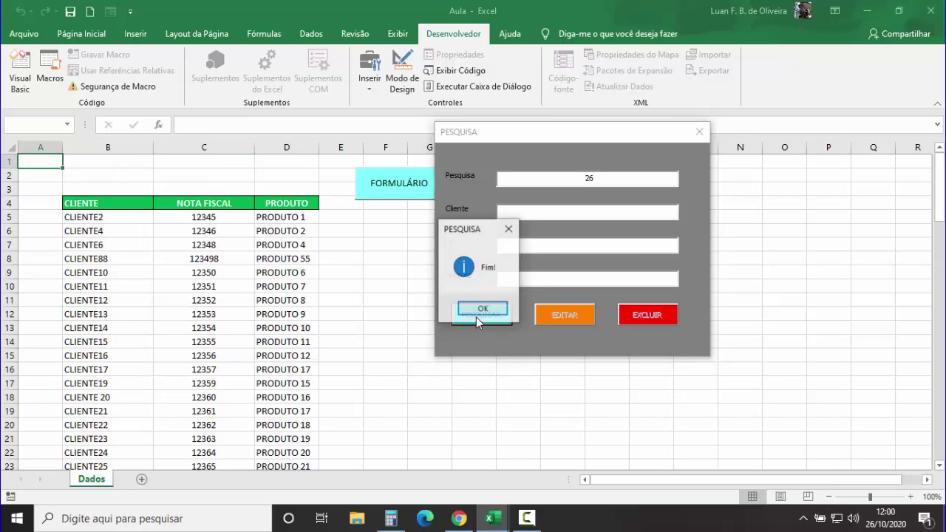
pyautogui.click(478, 316)
# Step: Repeat the 26 search through CLIENTE26 and CLIENTE86 to 'Fim!', then close the form
pyautogui.click(479, 316)
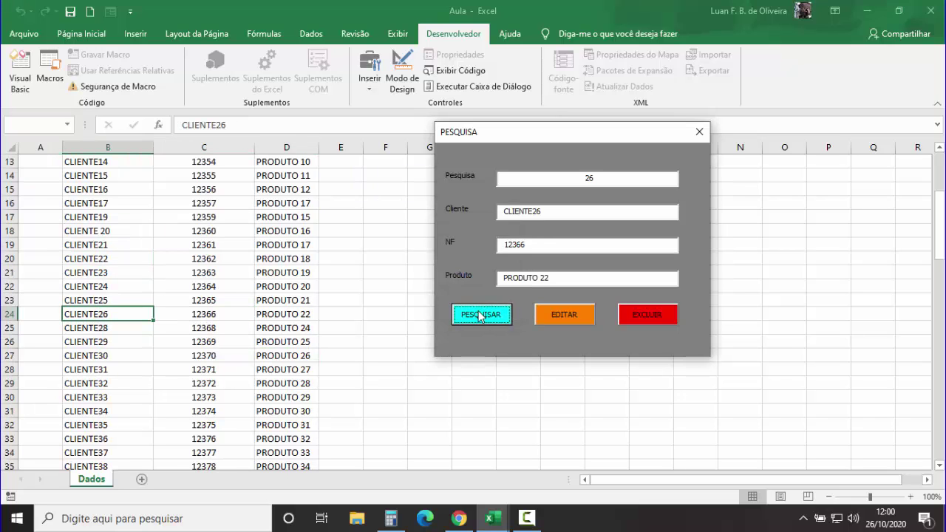
pyautogui.click(481, 317)
pyautogui.click(482, 316)
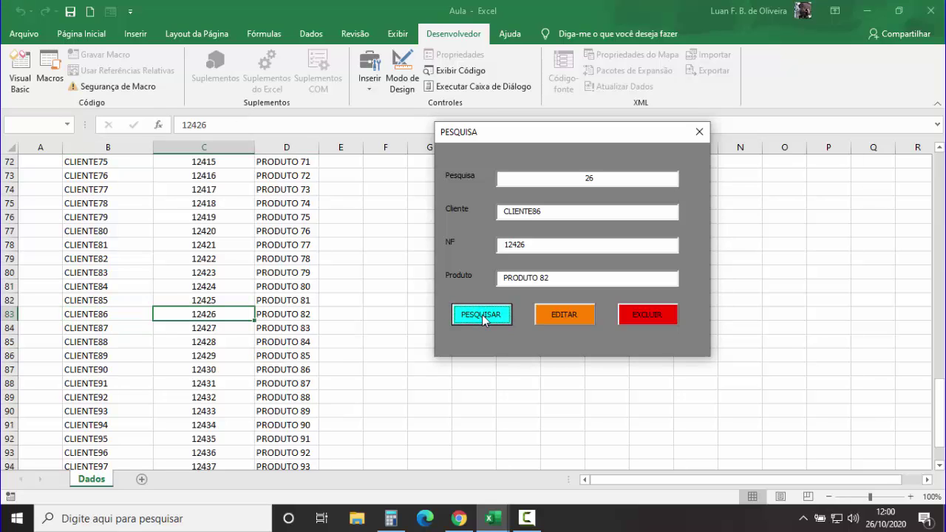
pyautogui.click(481, 316)
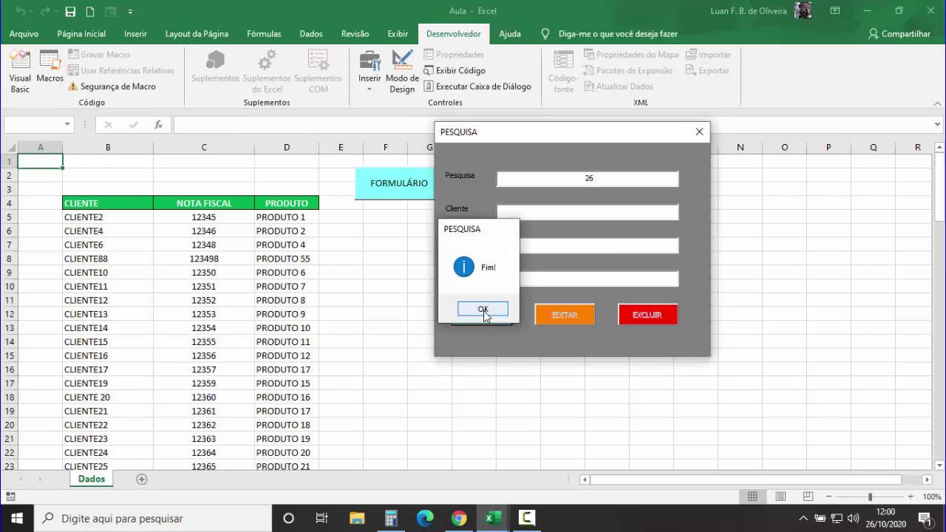
pyautogui.click(483, 313)
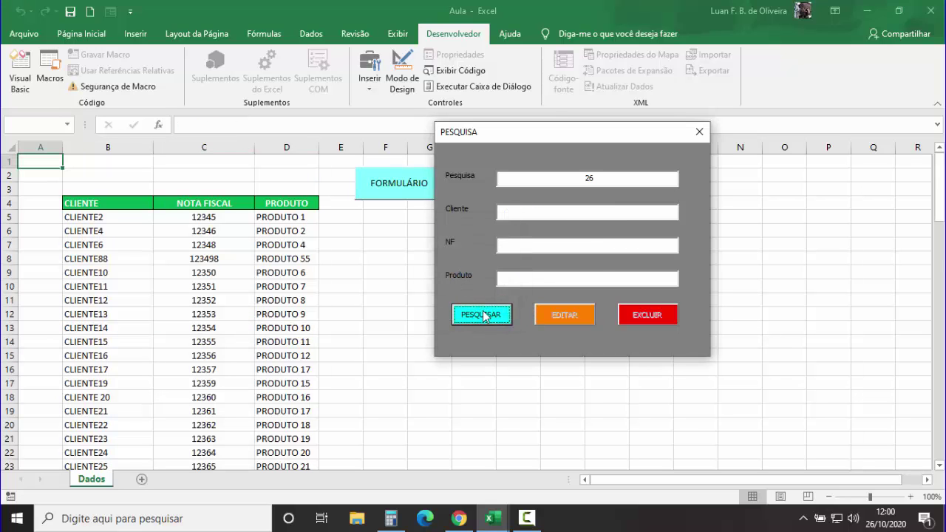
pyautogui.click(700, 133)
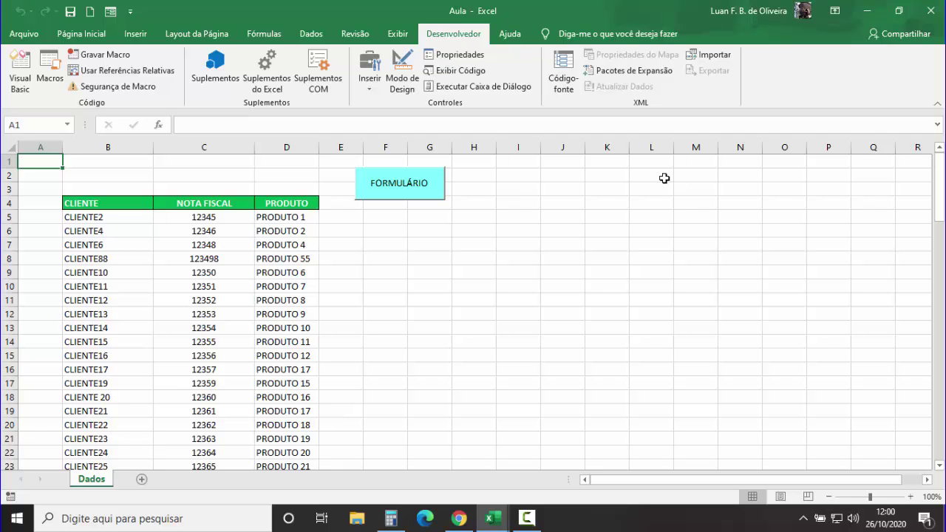
# Step: Reopen the PESQUISA form design and read the (Name) of the Cliente, NF and Produto text boxes
pyautogui.click(22, 83)
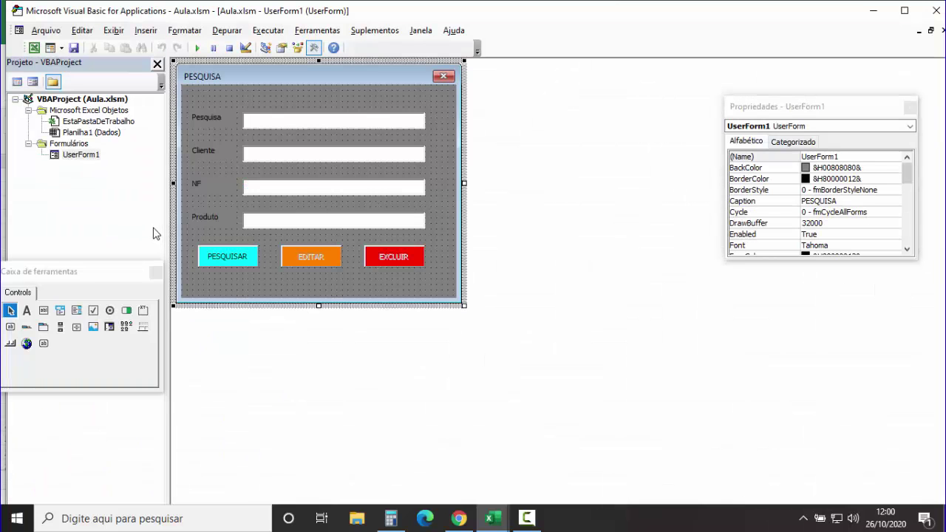
pyautogui.click(328, 157)
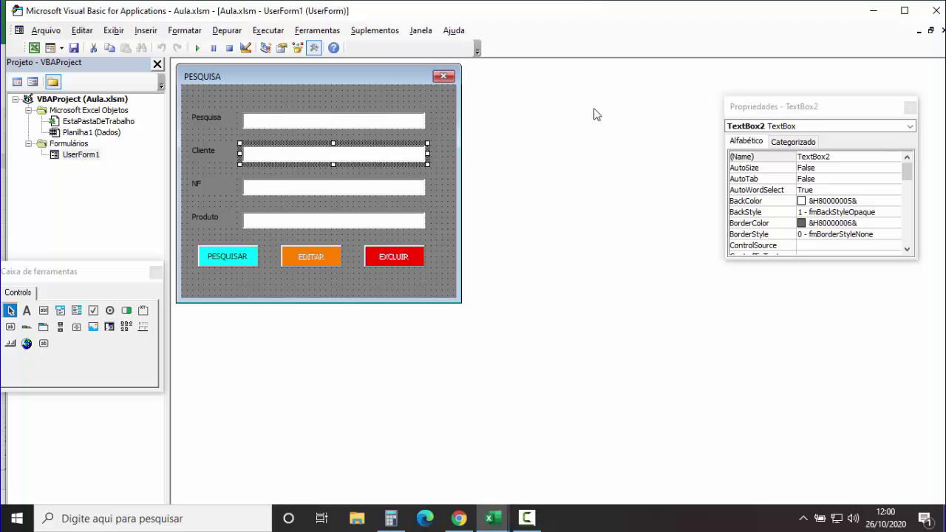
pyautogui.click(388, 194)
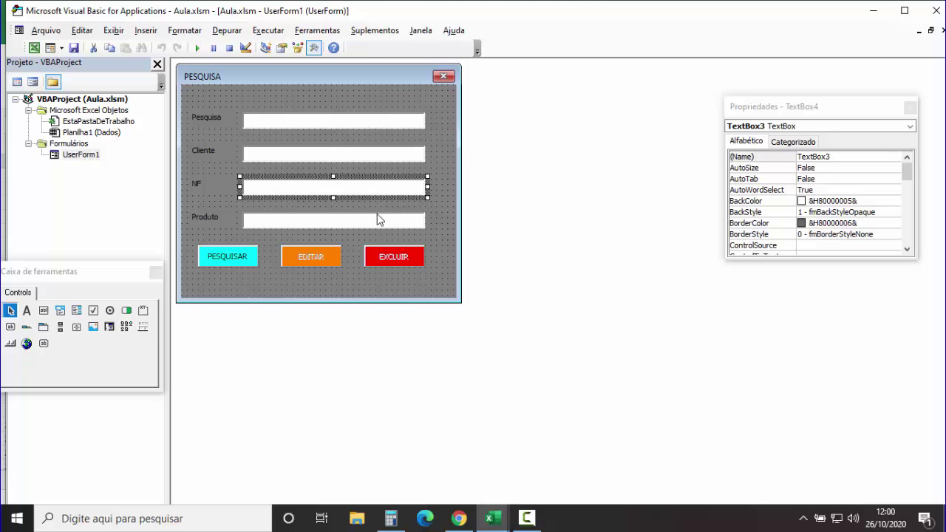
pyautogui.click(377, 216)
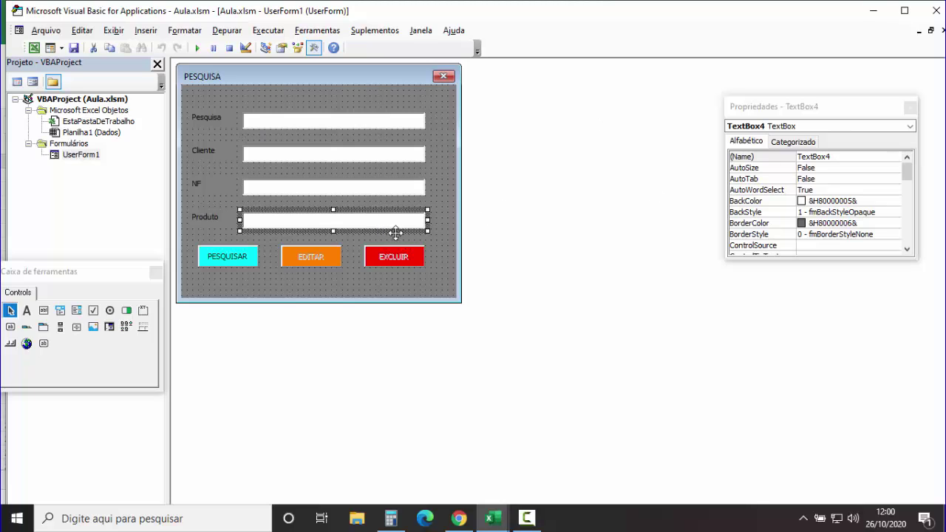
pyautogui.click(341, 157)
pyautogui.click(859, 157)
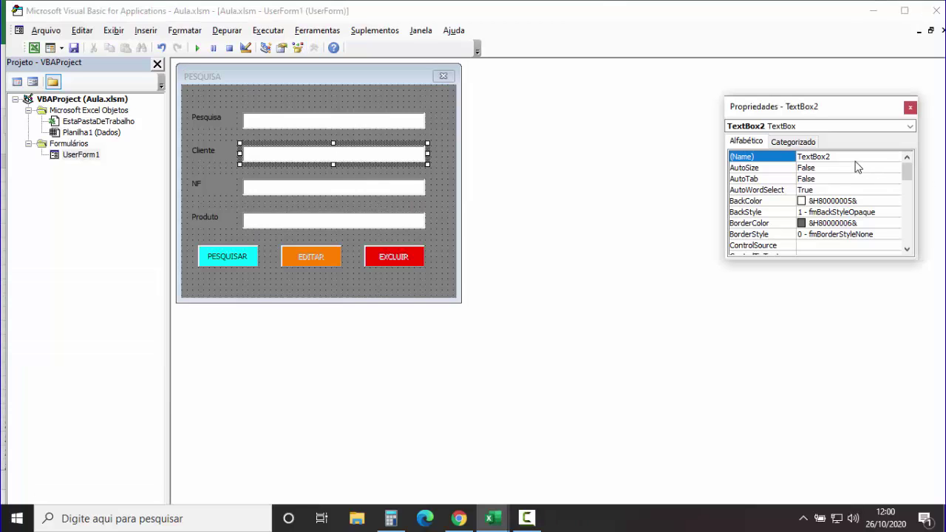
pyautogui.click(859, 156)
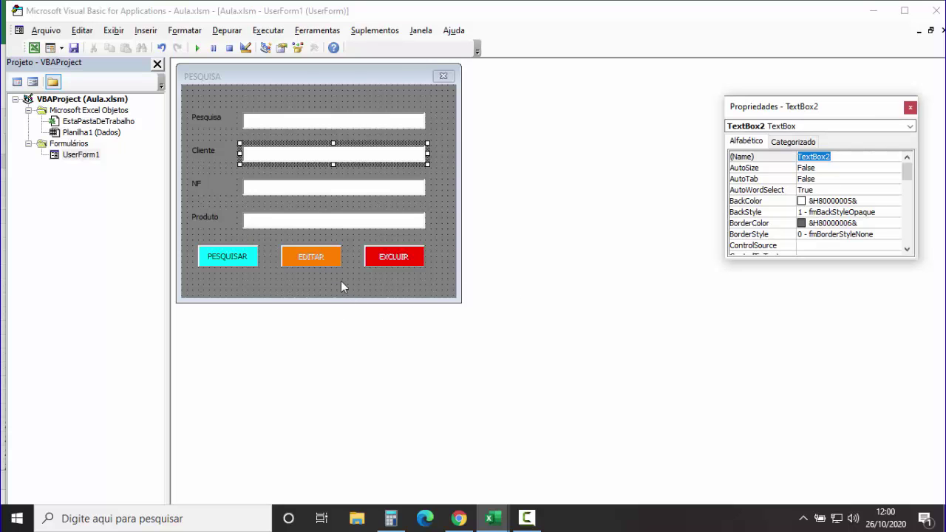
# Step: Copy the Exit Sub / Erro: / MsgBox "Erro!" lines into the empty CommandButton2_Click procedure
pyautogui.doubleClick(314, 264)
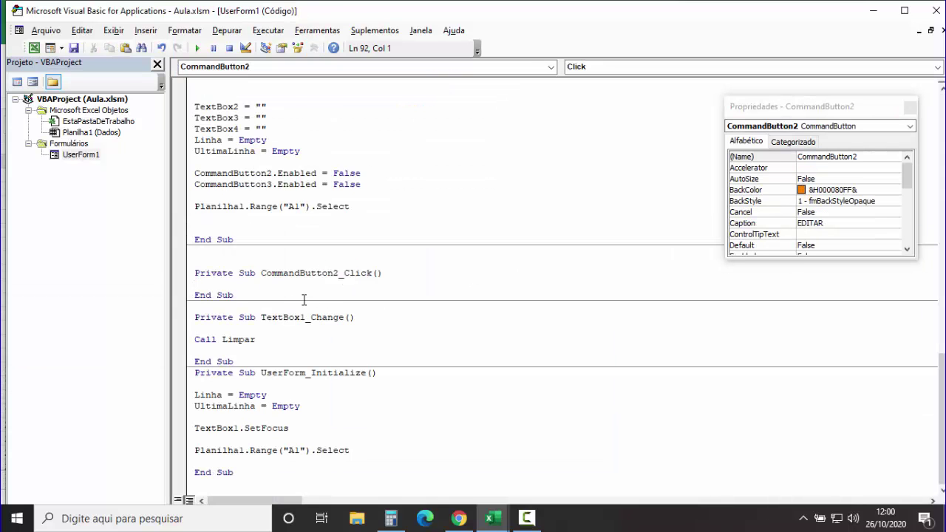
pyautogui.scroll(2, 271, 269)
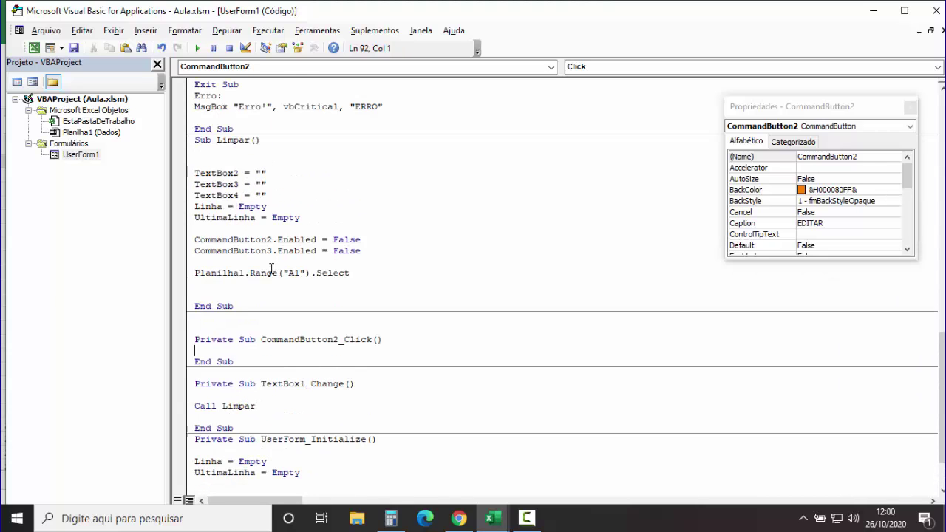
pyautogui.scroll(2, 271, 268)
pyautogui.moveTo(405, 171); pyautogui.dragTo(183, 151)
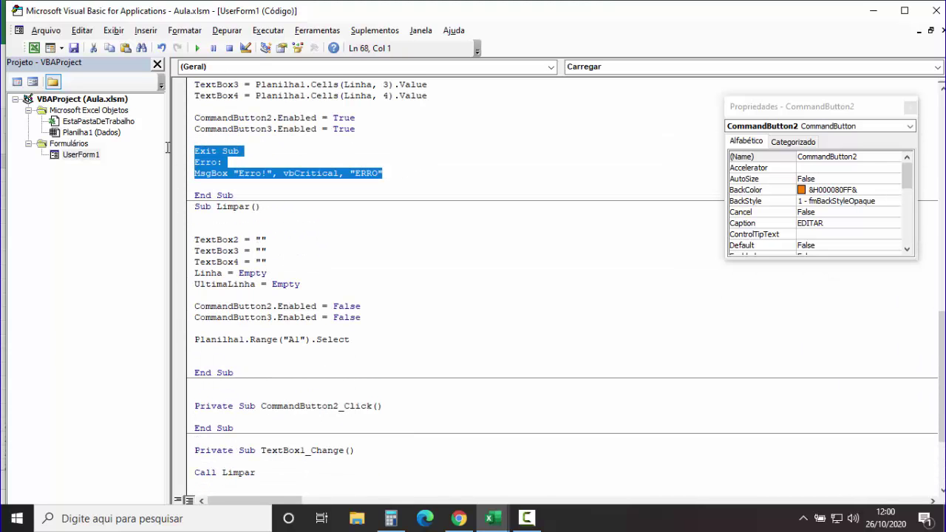
pyautogui.scroll(-4, 416, 366)
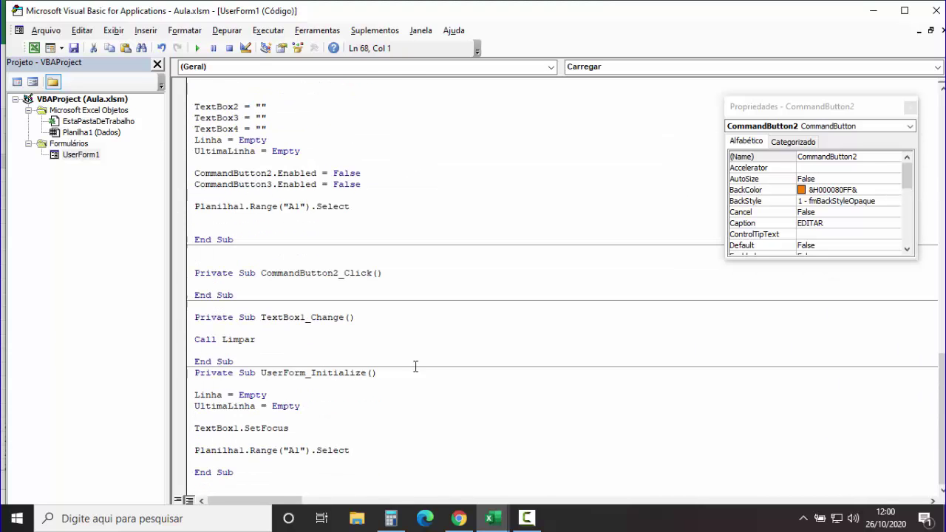
pyautogui.click(211, 285)
pyautogui.hotkey('ctrl', 'v')
pyautogui.press('Return')
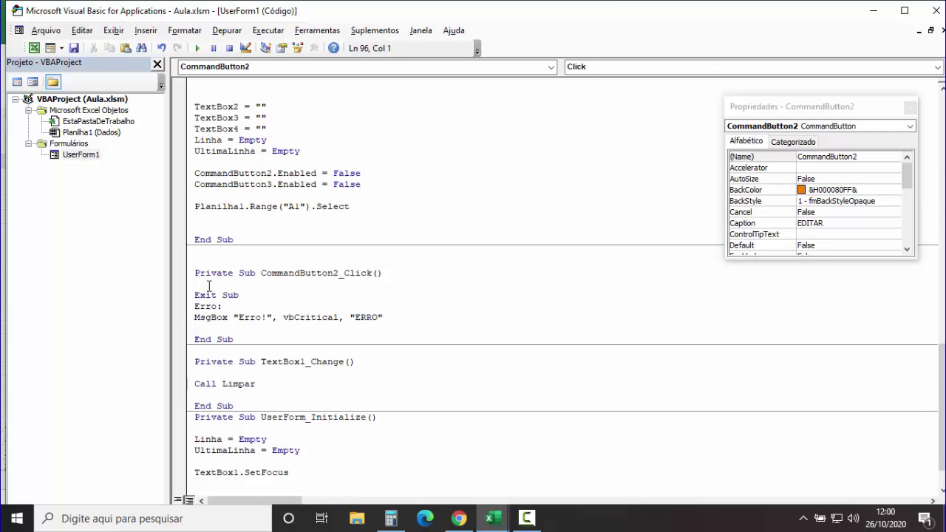
# Step: Copy the On Error GoTo Erro line, then remove the copy mistakenly pasted into Limpar
pyautogui.scroll(6, 209, 285)
pyautogui.scroll(5, 209, 285)
pyautogui.moveTo(303, 284); pyautogui.dragTo(174, 285)
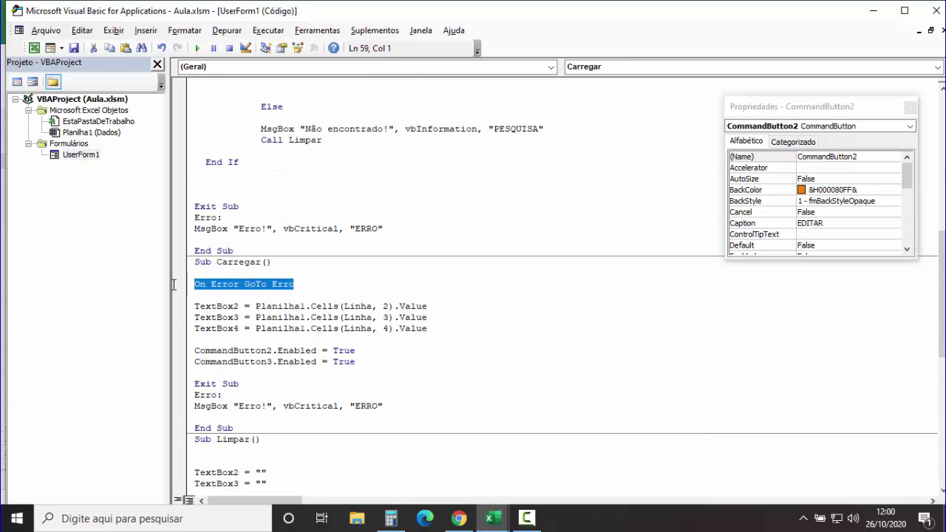
pyautogui.scroll(-5, 467, 370)
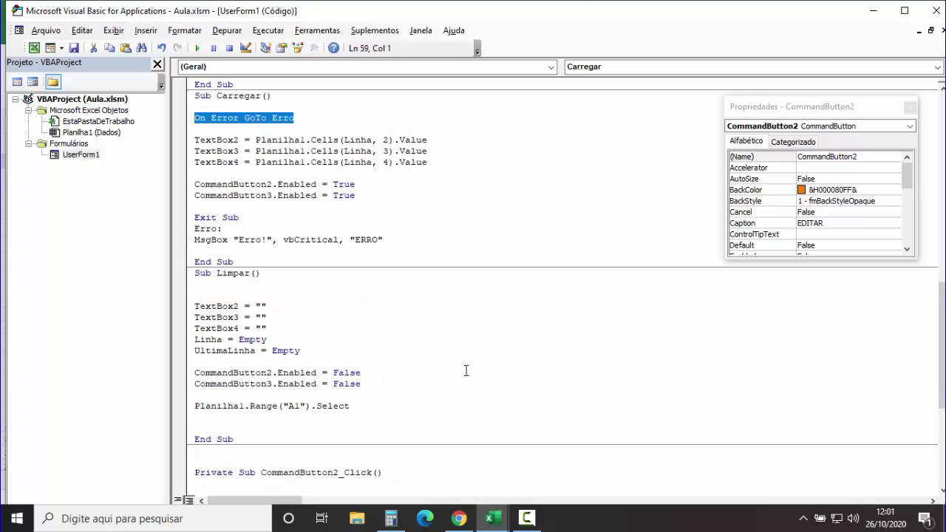
pyautogui.click(208, 289)
pyautogui.press('Return')
pyautogui.hotkey('ctrl', 'v')
pyautogui.press('Return')
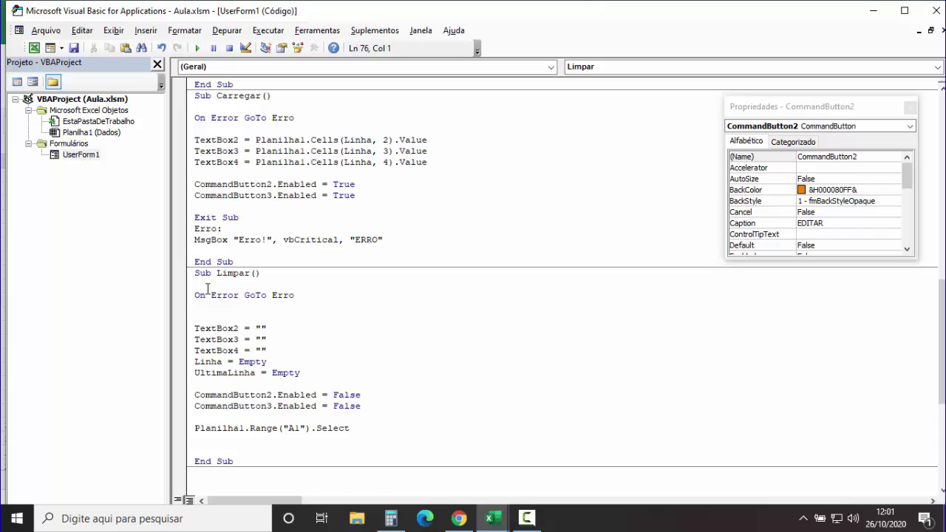
pyautogui.press('BackSpace')
pyautogui.hotkey('shift', 'Home')
pyautogui.press('Delete')
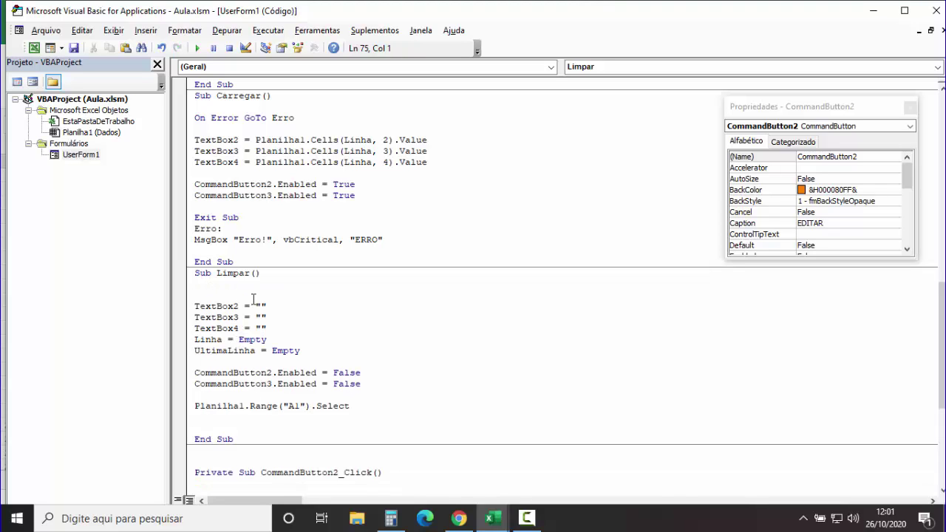
# Step: Put On Error GoTo Erro at the top of the EDITAR button's click procedure
pyautogui.doubleClick(79, 155)
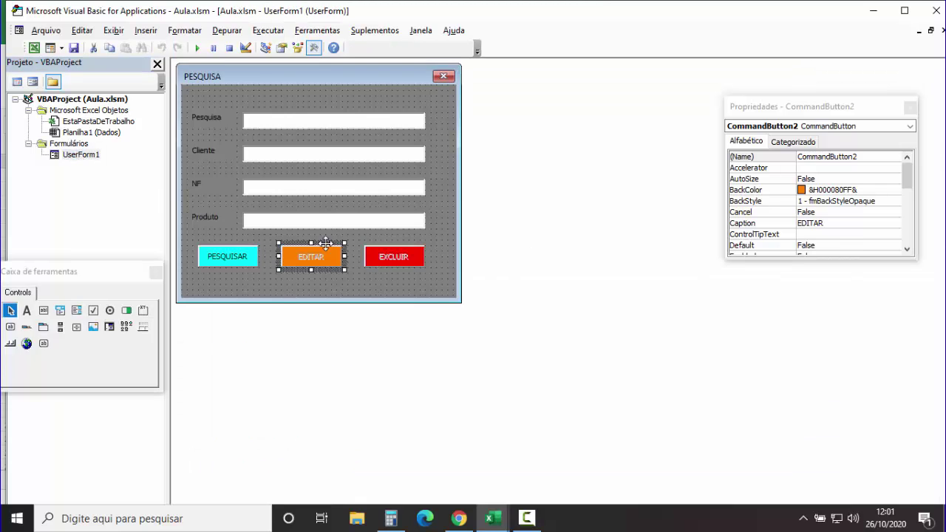
pyautogui.click(318, 255)
pyautogui.doubleClick(311, 259)
pyautogui.press('Return')
pyautogui.write('On Error GoTo Erro')
pyautogui.press('Return')
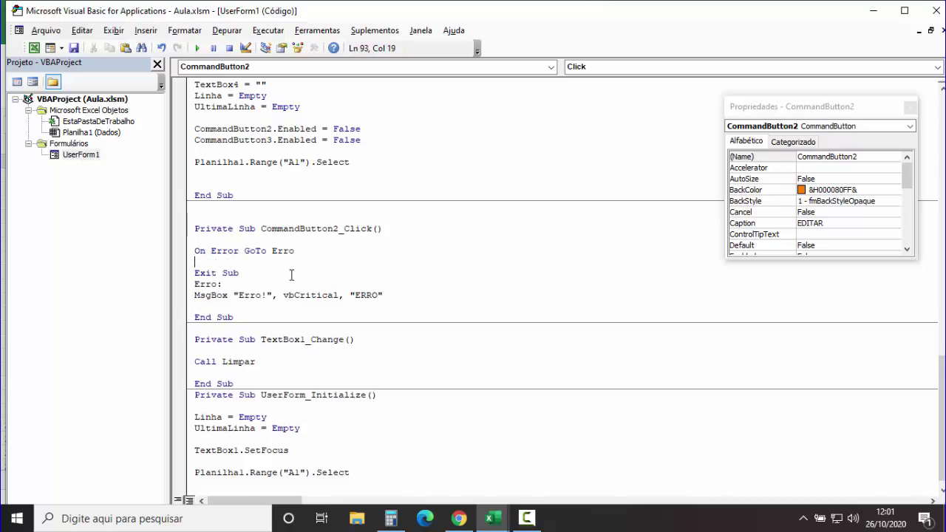
pyautogui.press('Return')
# Step: Remove the blank lines above the EDITAR procedure and add room above Exit Sub
pyautogui.click(198, 213)
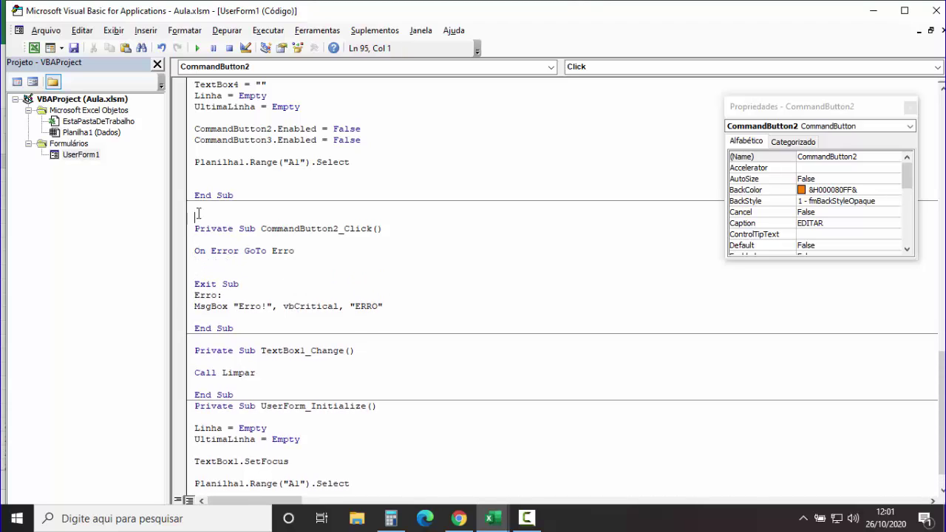
pyautogui.press('BackSpace')
pyautogui.press('Delete')
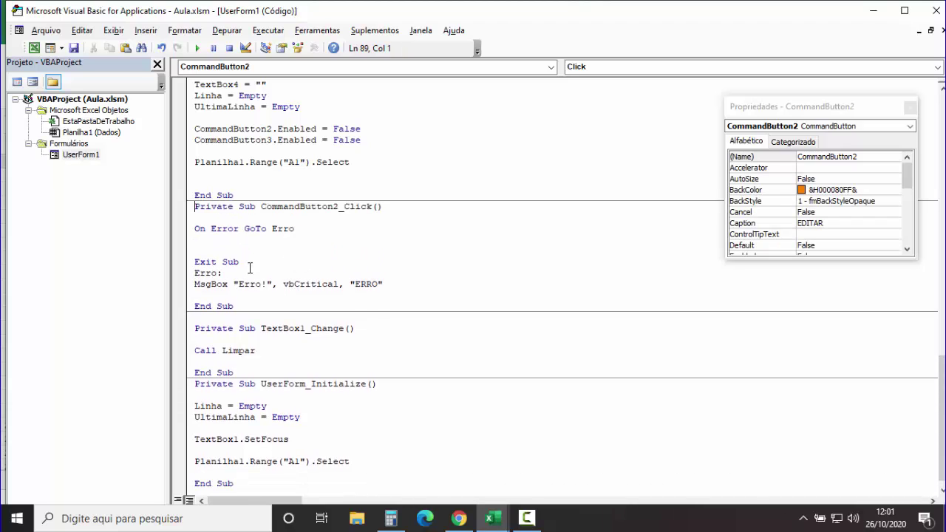
pyautogui.click(225, 249)
pyautogui.press('Return')
pyautogui.press('Return')
pyautogui.press('Return')
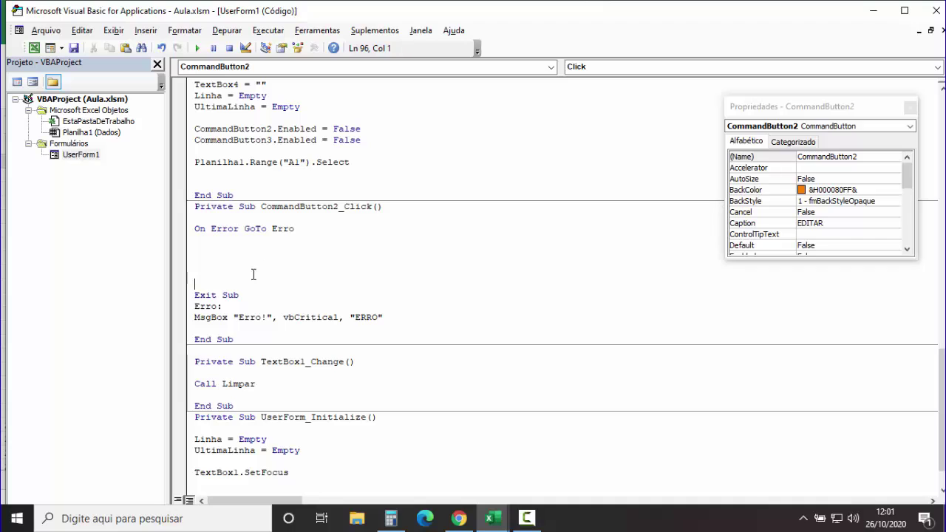
# Step: Add an If check for empty TextBox2, TextBox3 or TextBox4 showing 'Precisa preencher todos os campos!' titled EDITAR
pyautogui.click(182, 262)
pyautogui.write('If')
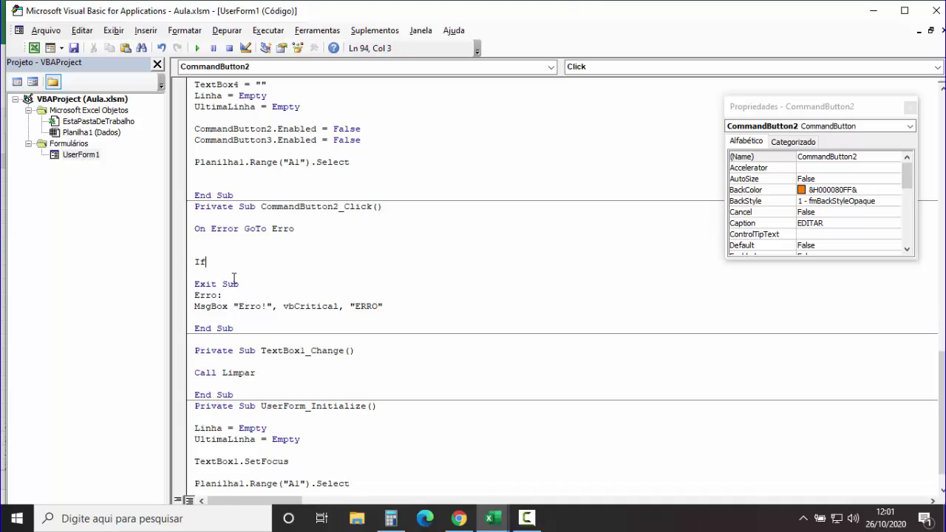
pyautogui.write('ex')
pyautogui.write('tbox2 = ')
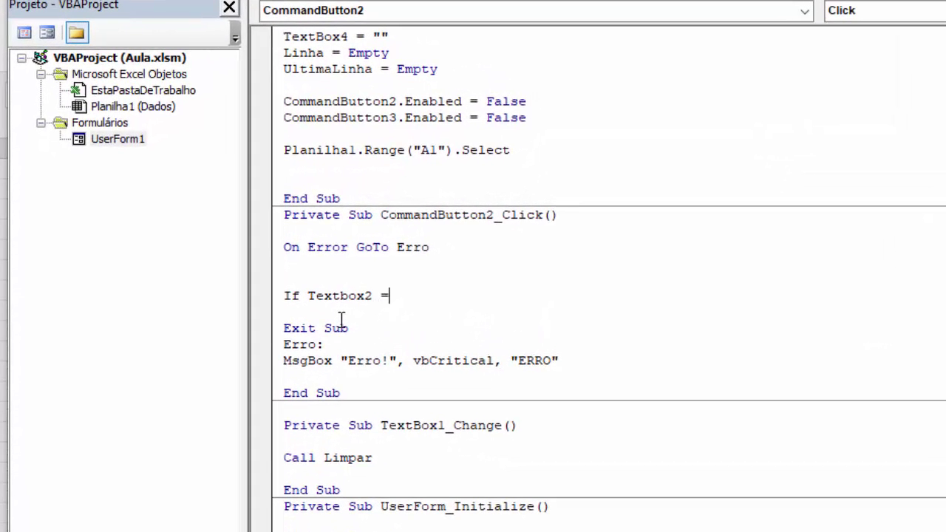
pyautogui.write('"')
pyautogui.write(' or textb')
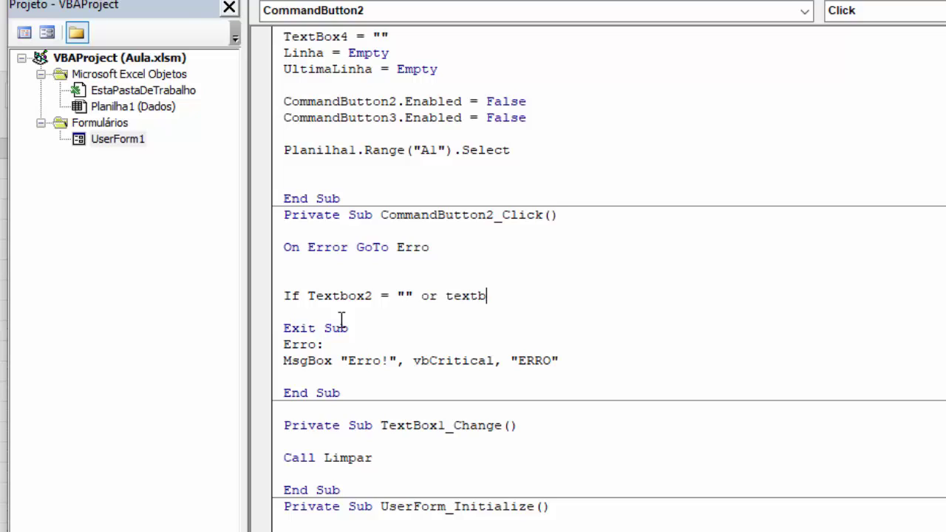
pyautogui.write('ox3 =')
pyautogui.write(' ""or')
pyautogui.write('textbox')
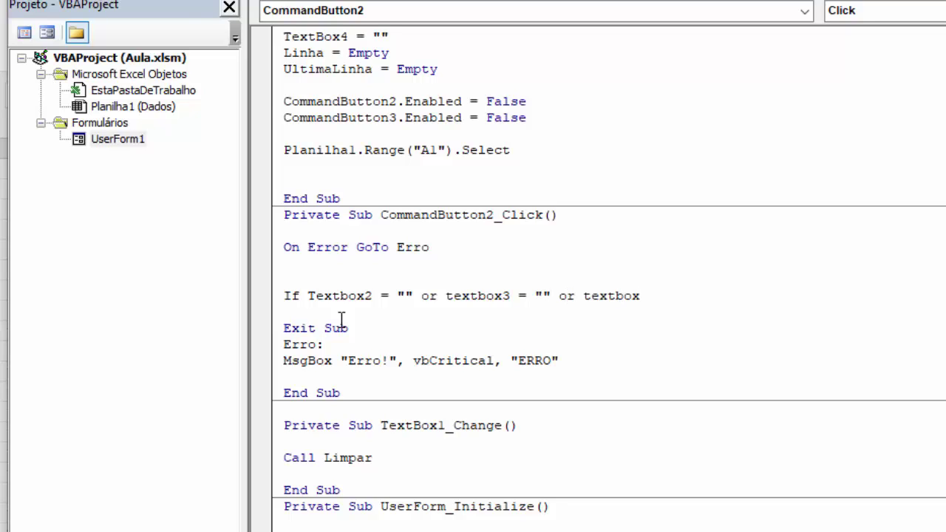
pyautogui.write('4 = ')
pyautogui.write('""then')
pyautogui.press('Return')
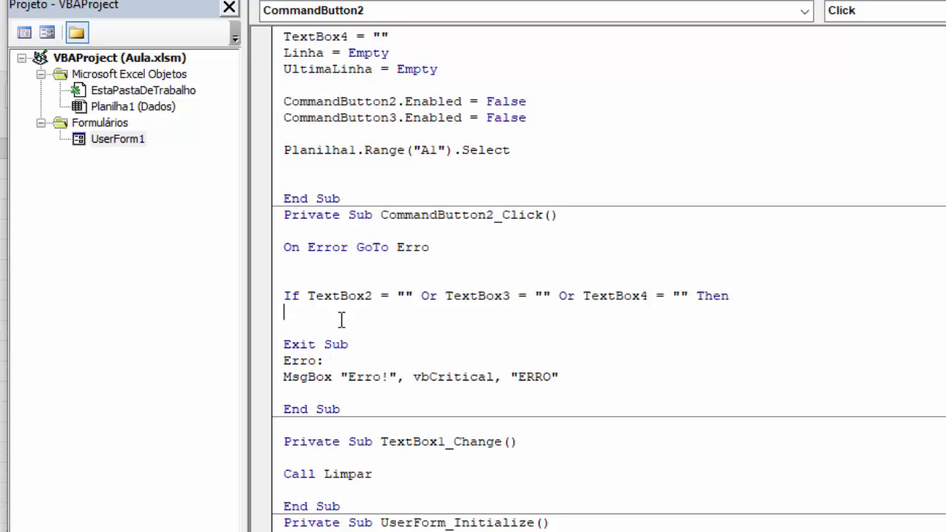
pyautogui.write('msgbo')
pyautogui.write('x "P')
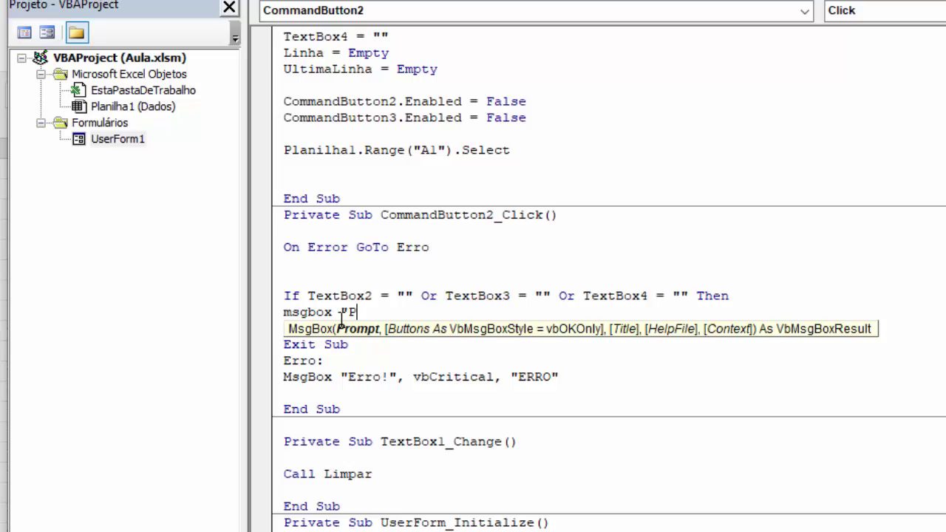
pyautogui.write('recisa preenc')
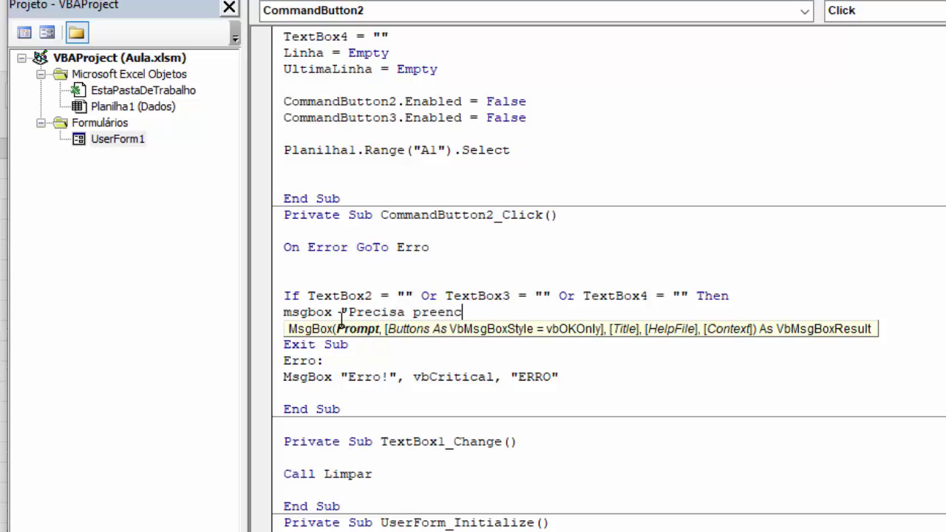
pyautogui.write('her todos o')
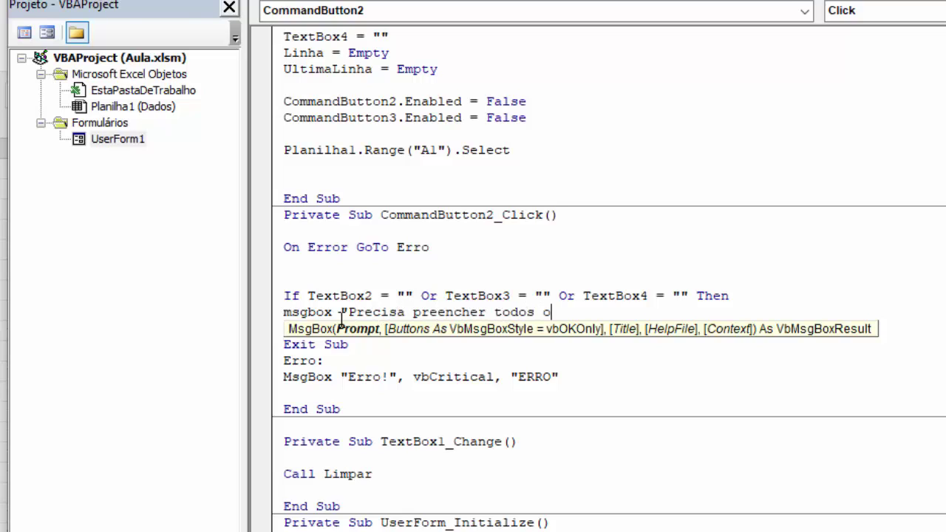
pyautogui.write('s campos')
pyautogui.write('!",vb')
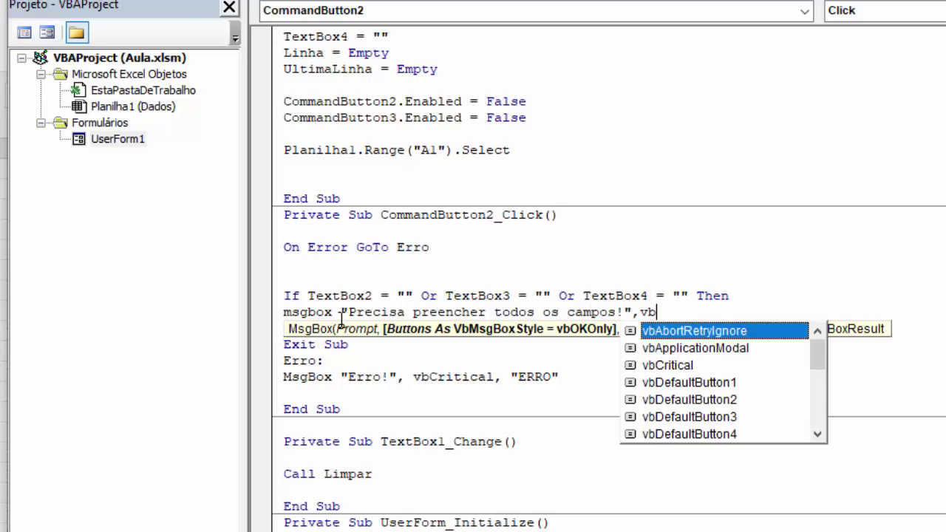
pyautogui.write('Information ')
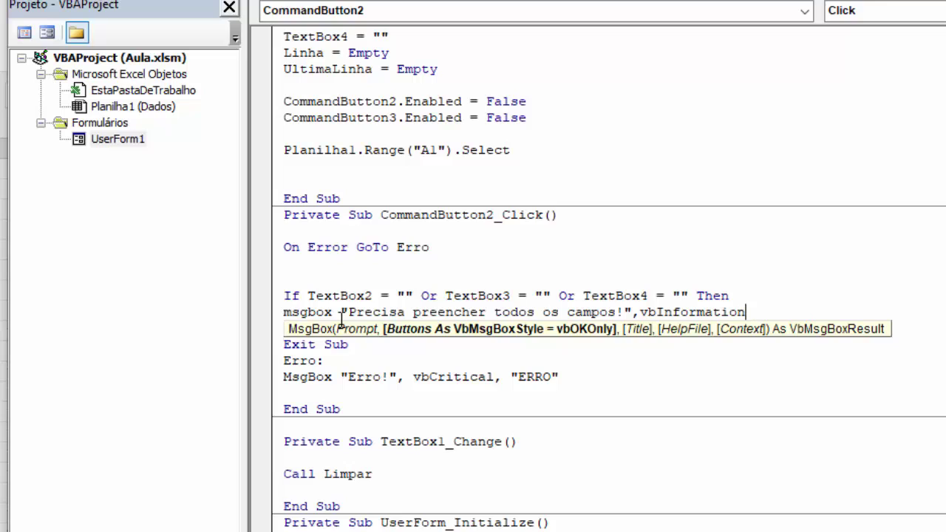
pyautogui.write(',')
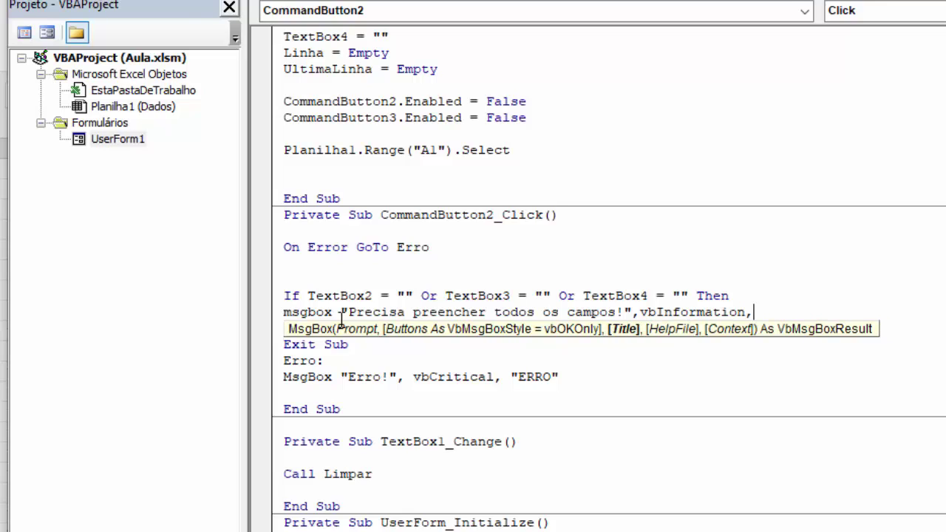
pyautogui.write(' "')
pyautogui.write('EDITAR')
pyautogui.write('"')
pyautogui.press('Return')
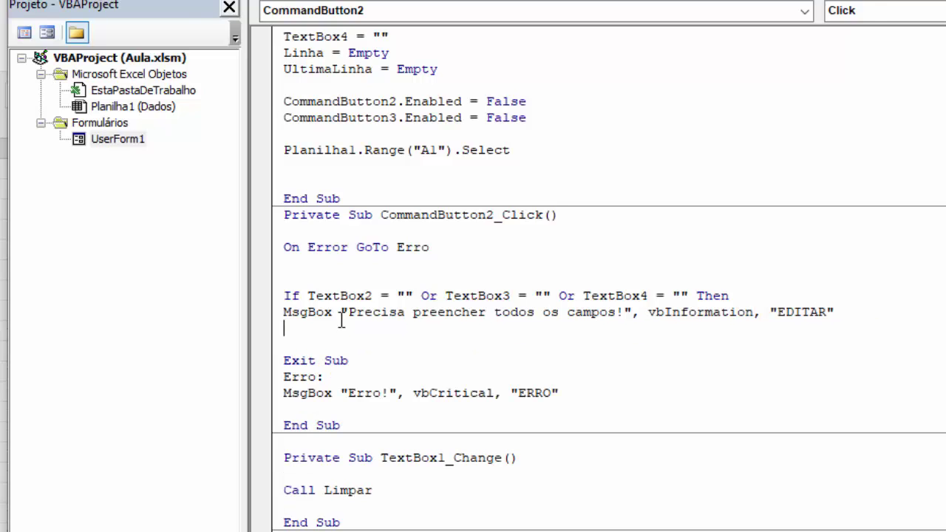
# Step: Finish the check with Exit Sub and End If, removing the extra blank line under On Error GoTo Erro
pyautogui.write('EXIT SUB')
pyautogui.press('Return')
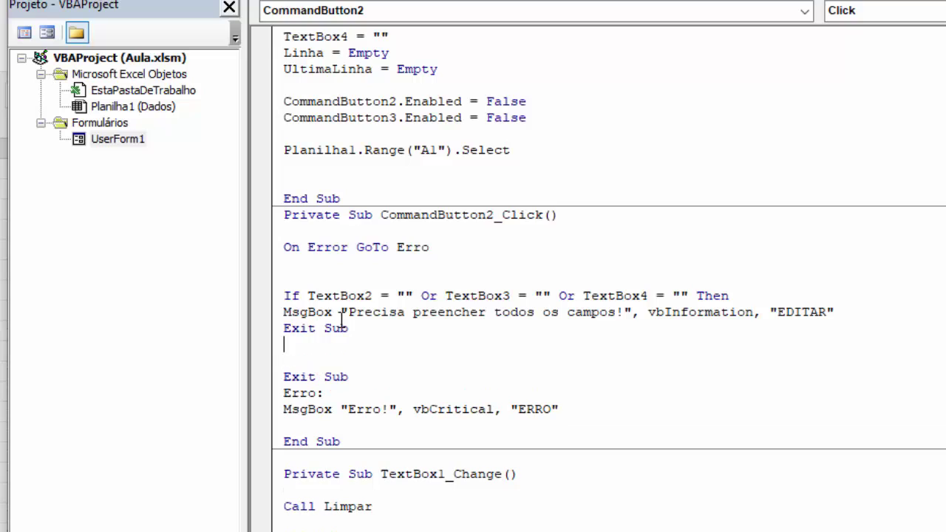
pyautogui.write('END IF')
pyautogui.press('Return')
pyautogui.press('Return')
pyautogui.press('Return')
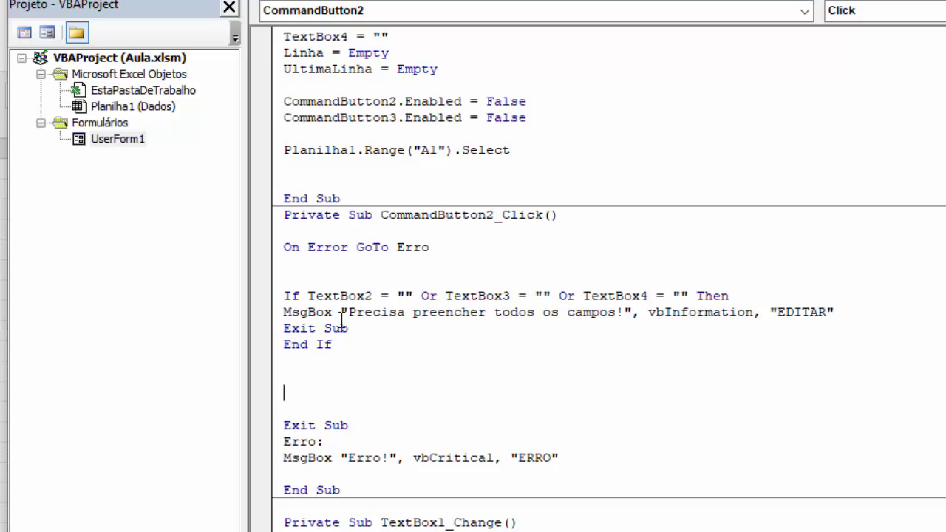
pyautogui.click(304, 380)
pyautogui.click(307, 265)
pyautogui.press('Delete')
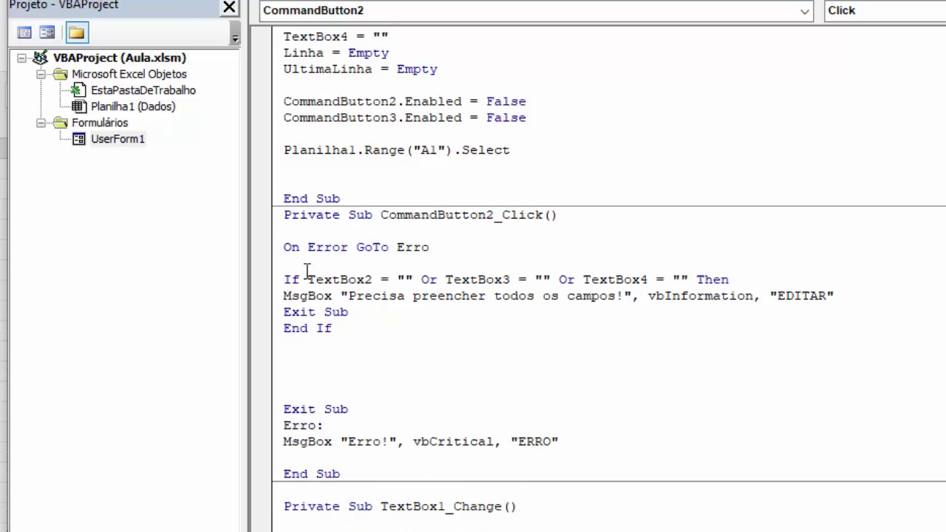
pyautogui.click(314, 360)
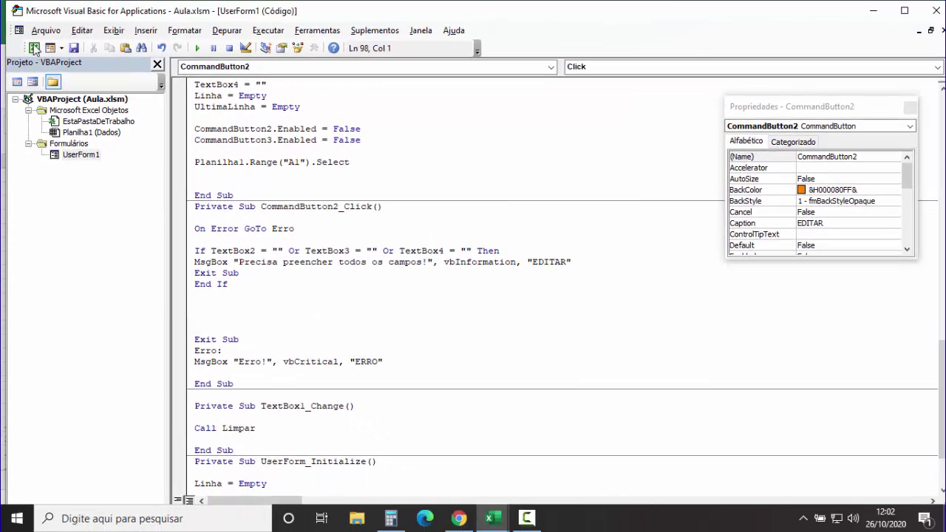
pyautogui.click(34, 48)
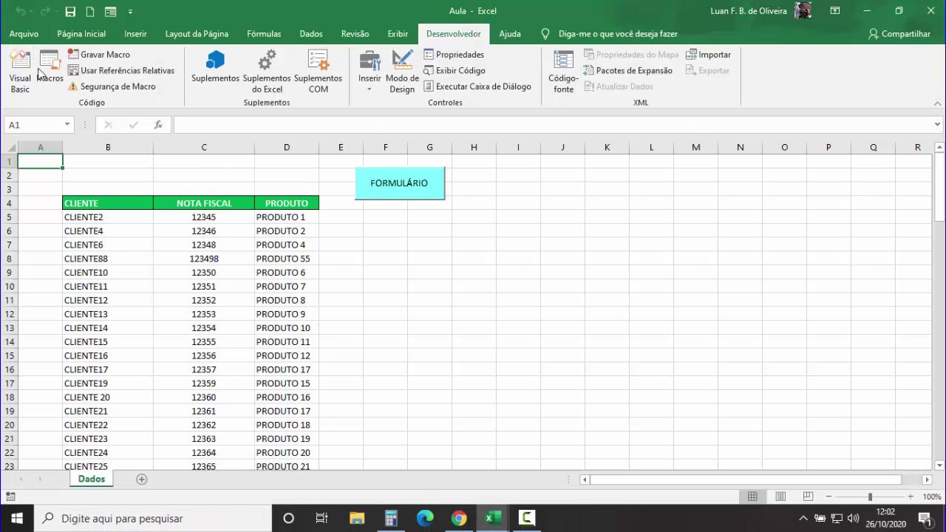
pyautogui.click(205, 145)
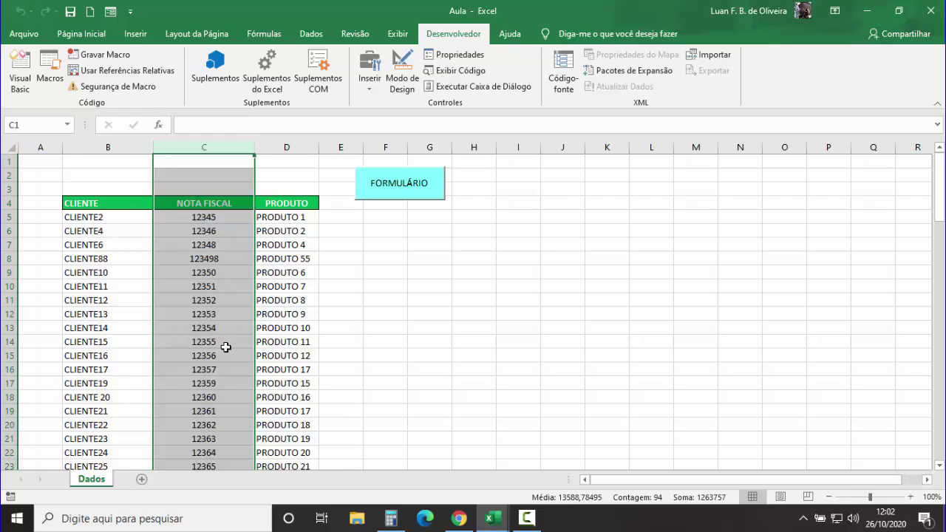
pyautogui.click(222, 316)
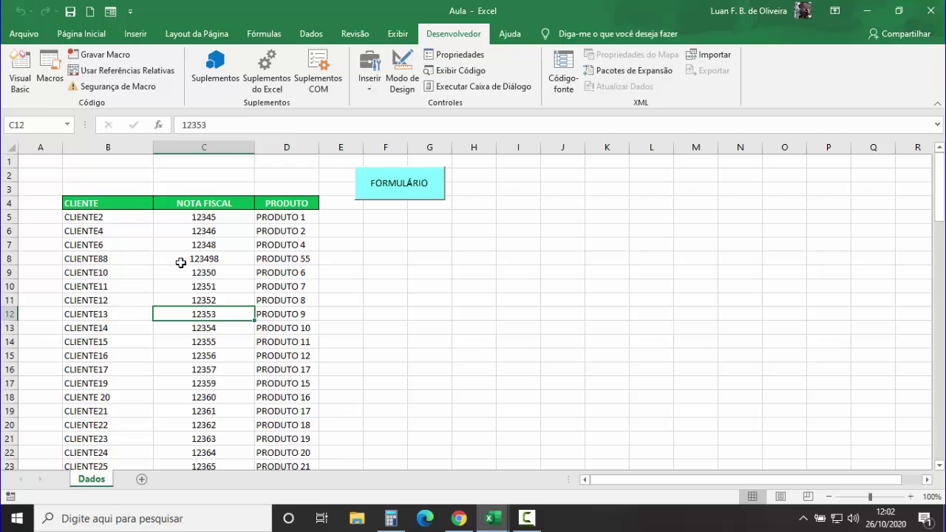
pyautogui.click(22, 87)
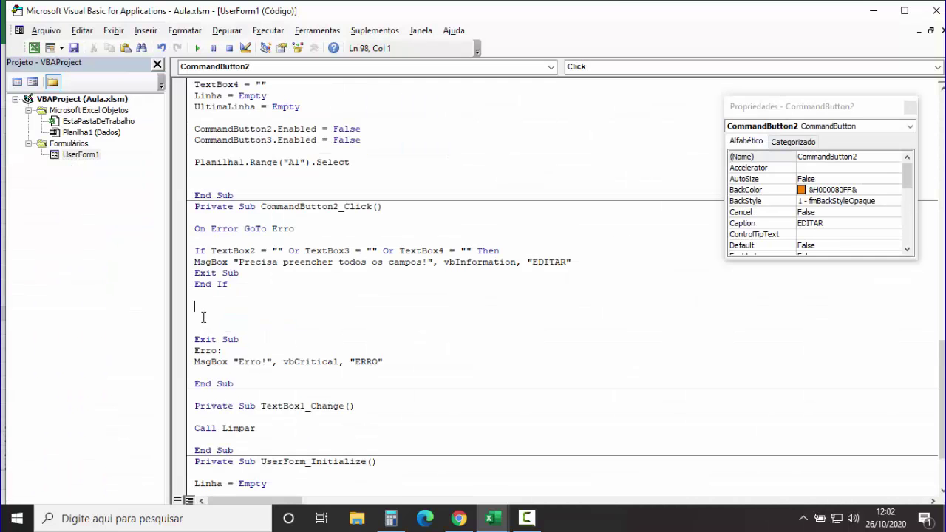
# Step: Declare Dim NF As Double and assign NF = TextBox3 in the EDITAR code
pyautogui.write('Dim ')
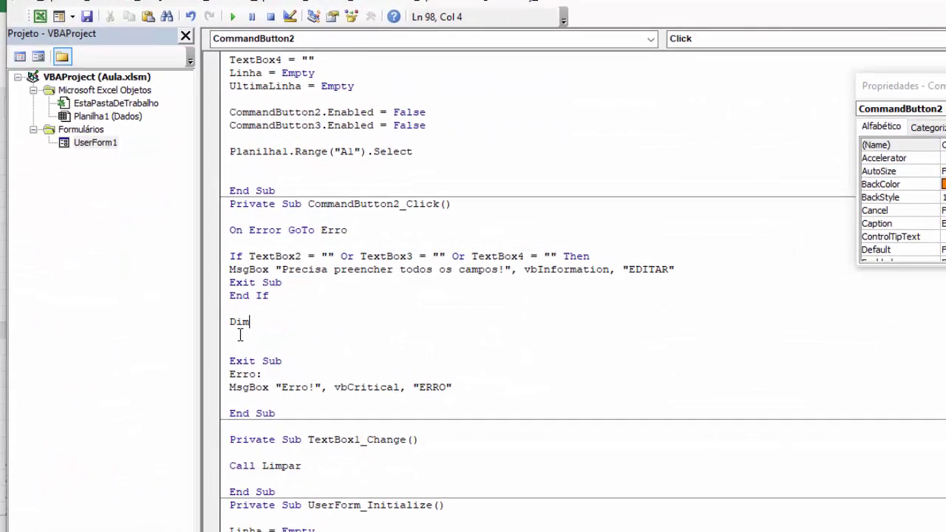
pyautogui.write('NF As Dou')
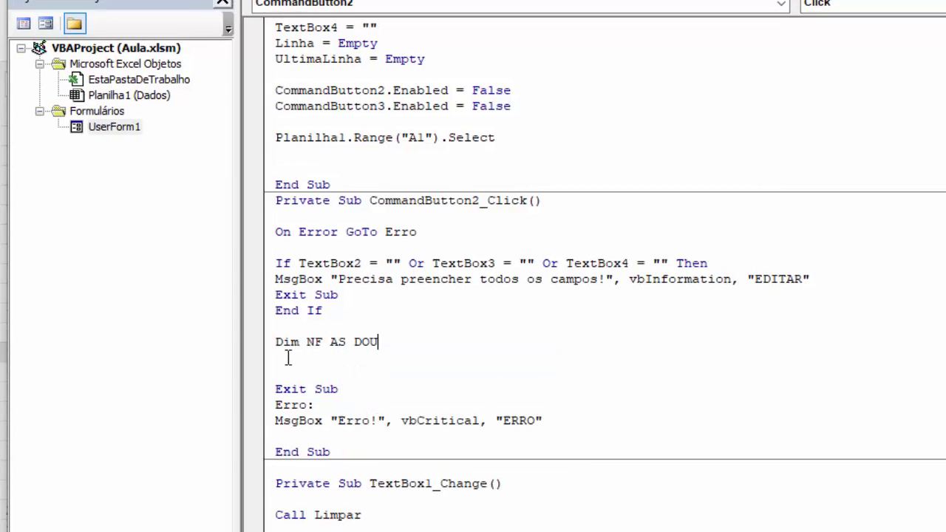
pyautogui.write('ble')
pyautogui.press('Return')
pyautogui.write('NF ')
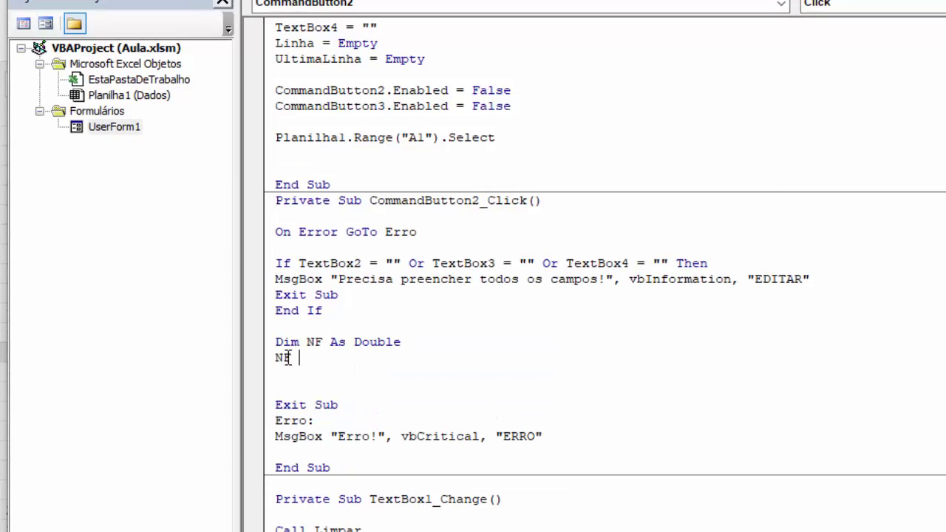
pyautogui.write('= TEXTBOX')
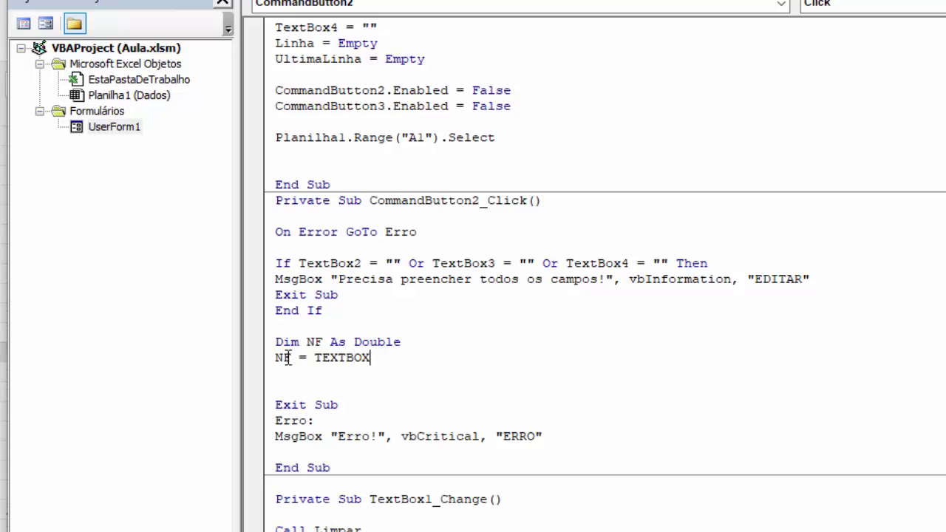
pyautogui.write('3')
pyautogui.press('Return')
pyautogui.press('Return')
# Step: Add an On Error Resume Next line below the NF declaration
pyautogui.click(401, 342)
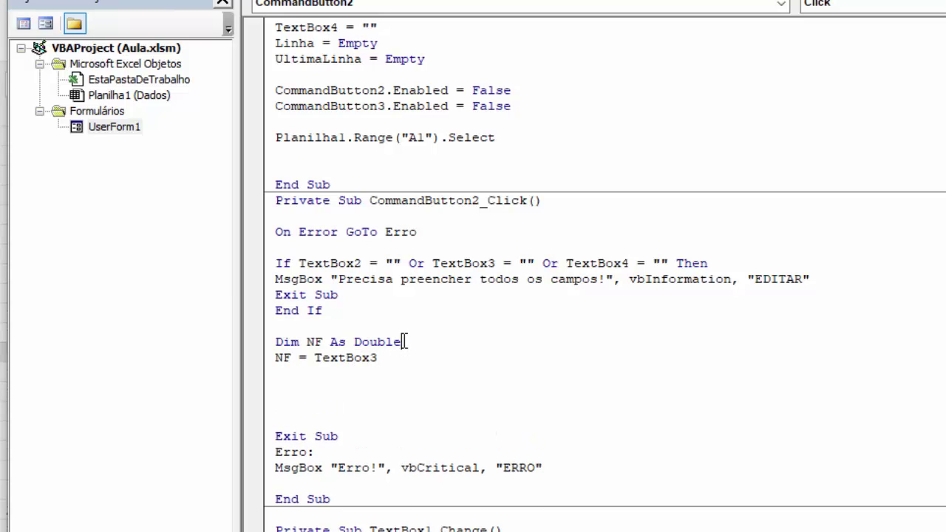
pyautogui.press('Return')
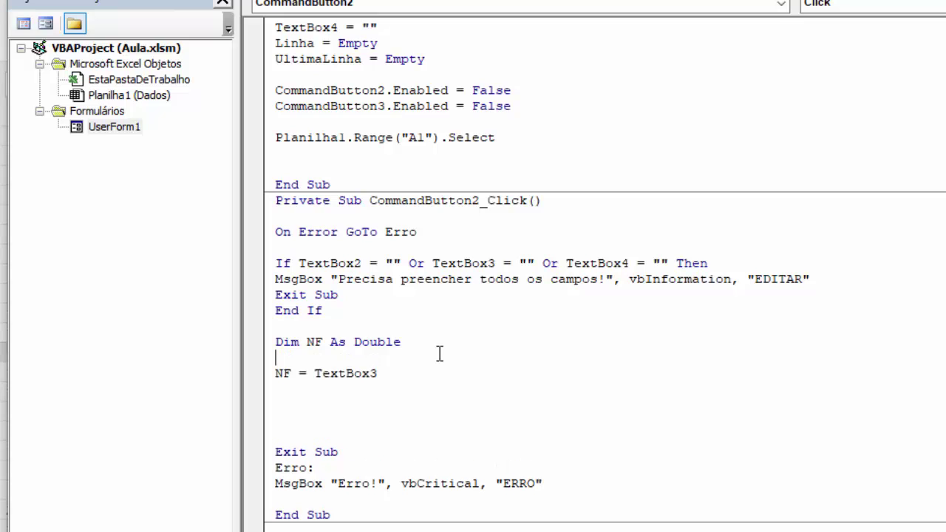
pyautogui.write('On err')
pyautogui.write('or reum')
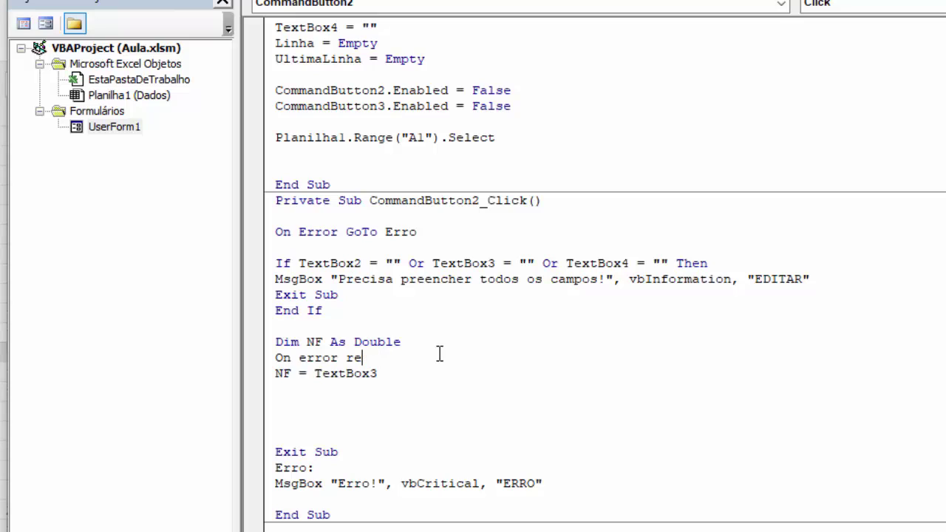
pyautogui.write('ume next')
pyautogui.click(363, 400)
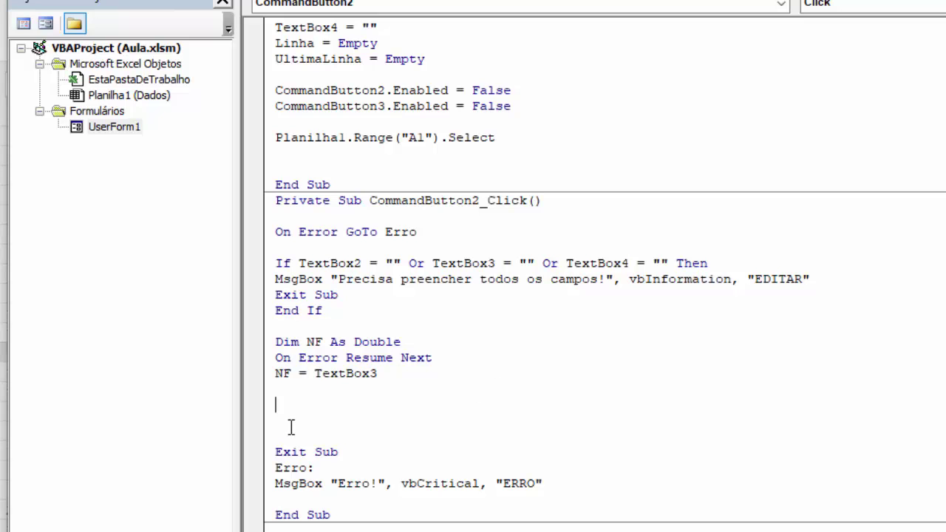
pyautogui.scroll(-3, 346, 410)
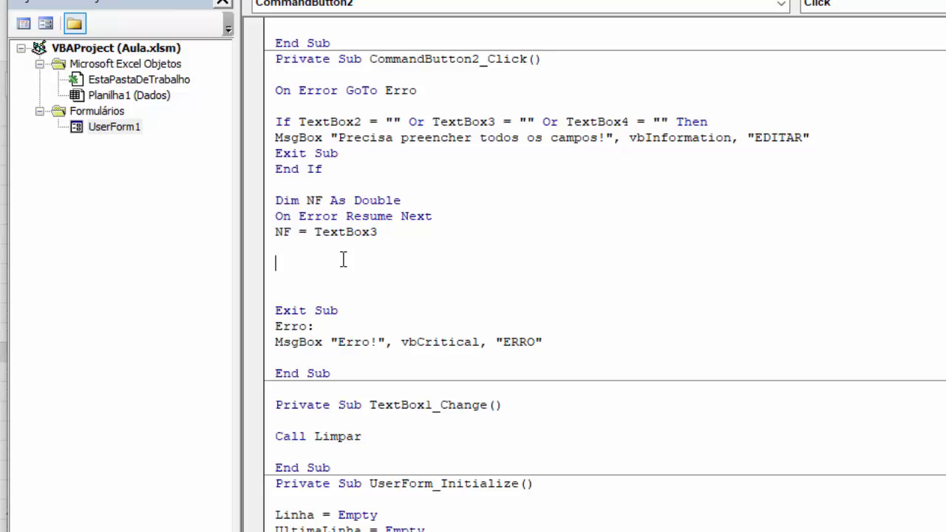
pyautogui.moveTo(411, 208); pyautogui.dragTo(359, 204)
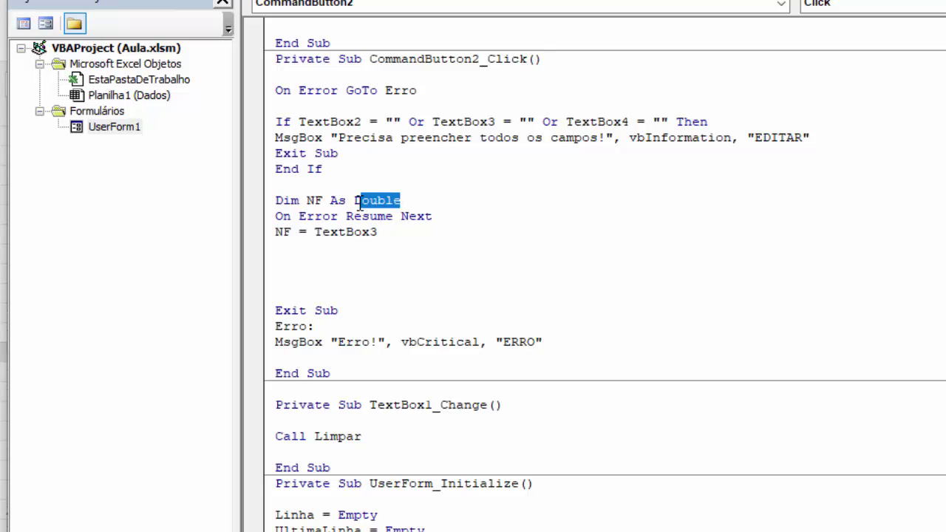
pyautogui.click(311, 267)
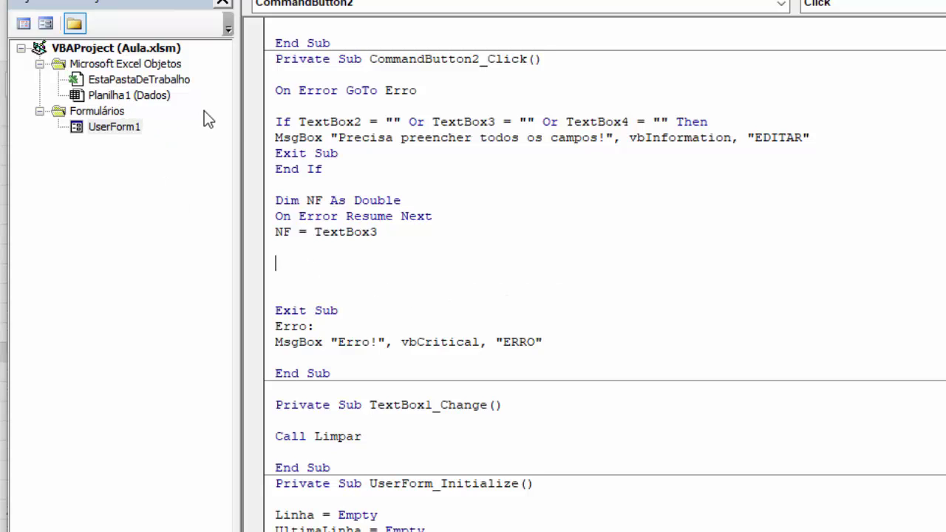
# Step: Add Planilha1.Cells().Value = TextBox2 below NF = TextBox3
pyautogui.click(140, 97)
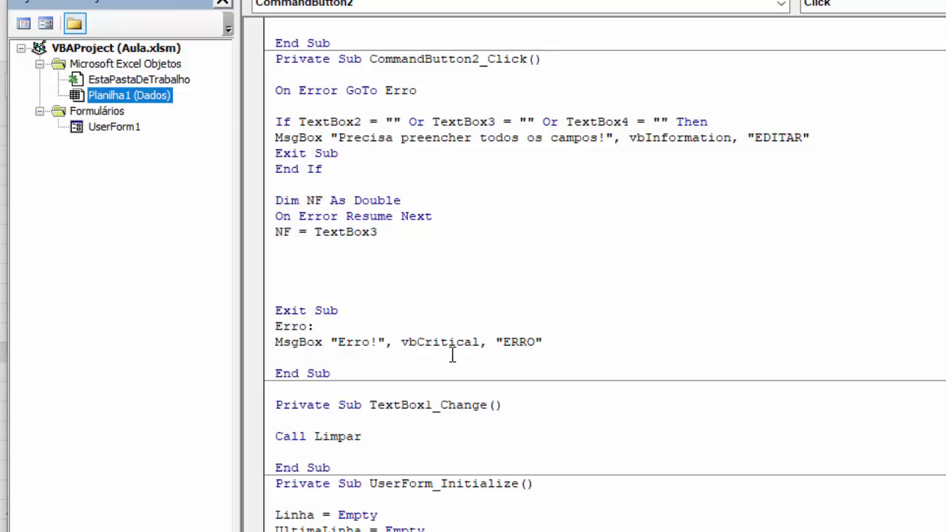
pyautogui.click(295, 263)
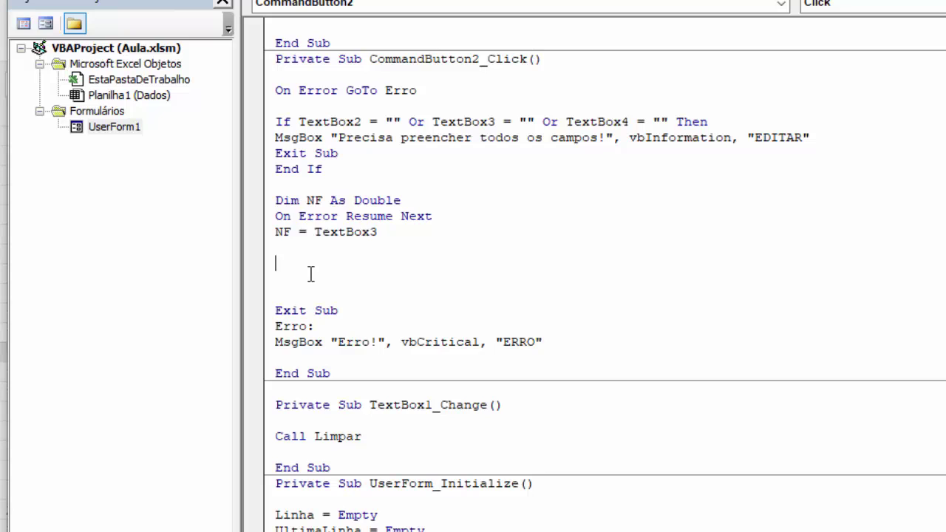
pyautogui.write('Planilha')
pyautogui.write('.ce')
pyautogui.press('Tab')
pyautogui.write('().')
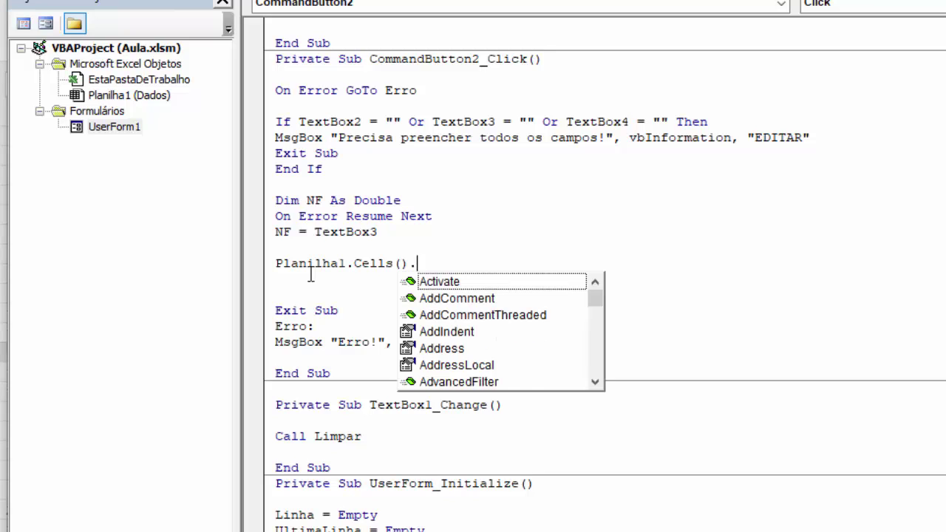
pyautogui.write('valu ')
pyautogui.write('= ')
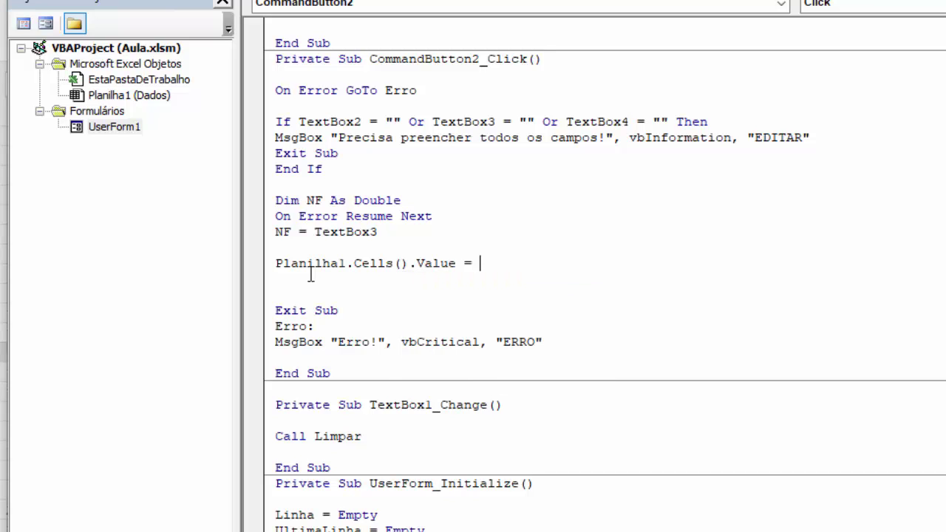
pyautogui.write('tex')
pyautogui.write('tbox2')
pyautogui.press('Return')
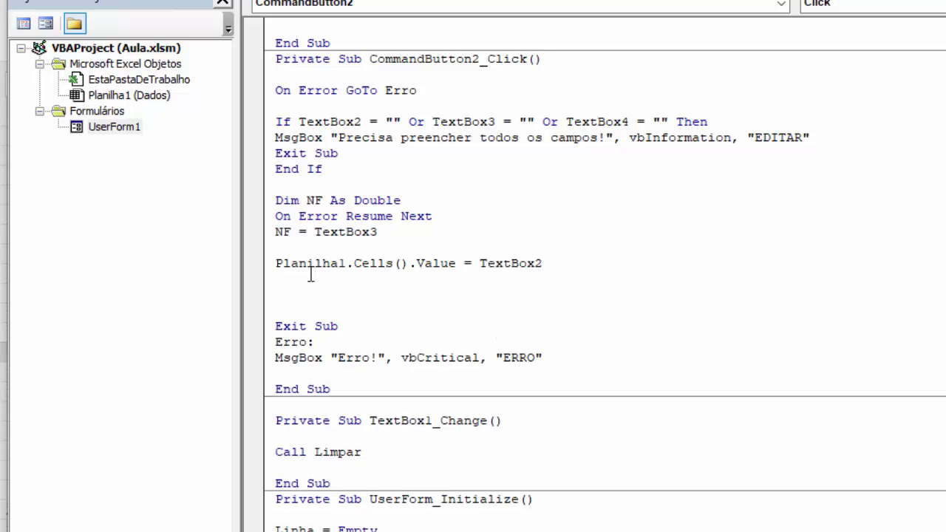
pyautogui.click(403, 263)
# Step: Check how Linha is used in the PESQUISAR code and where it is declared Public
pyautogui.doubleClick(134, 133)
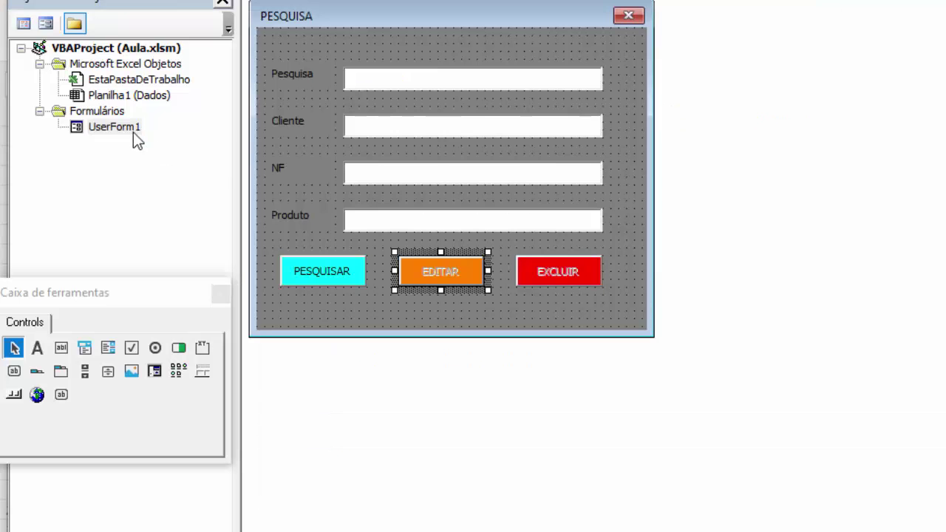
pyautogui.click(381, 311)
pyautogui.doubleClick(327, 278)
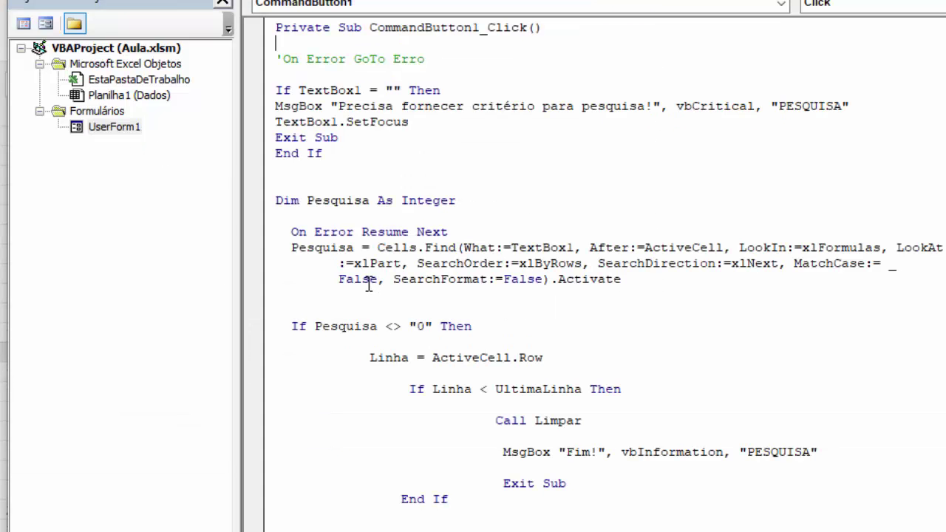
pyautogui.moveTo(410, 357); pyautogui.dragTo(372, 358)
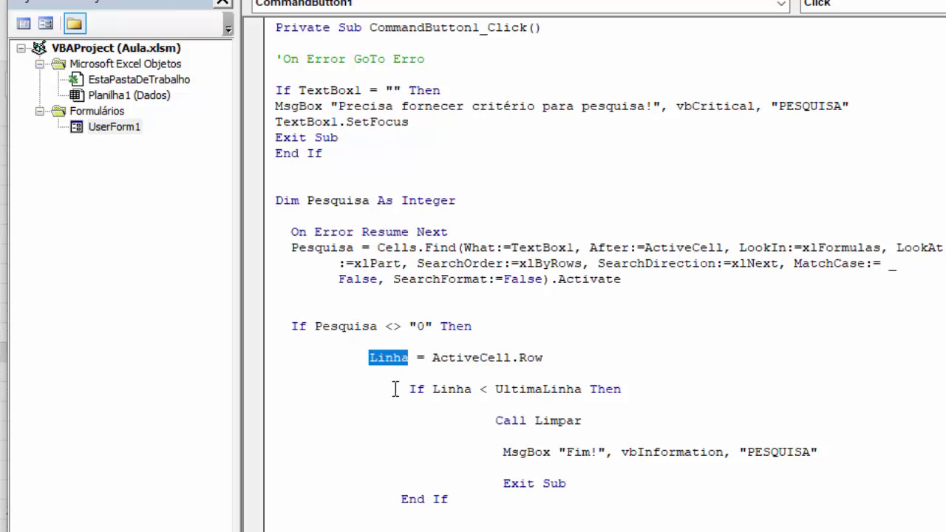
pyautogui.scroll(2, 395, 389)
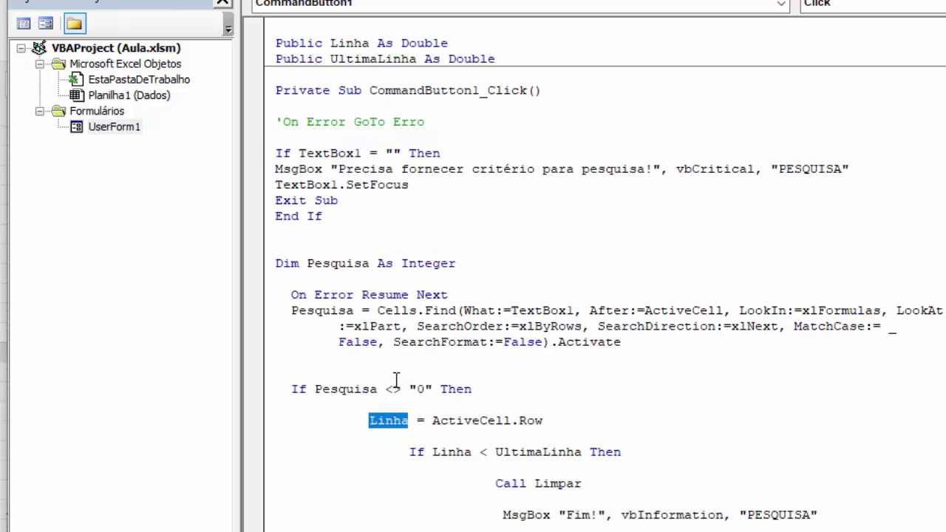
pyautogui.click(394, 44)
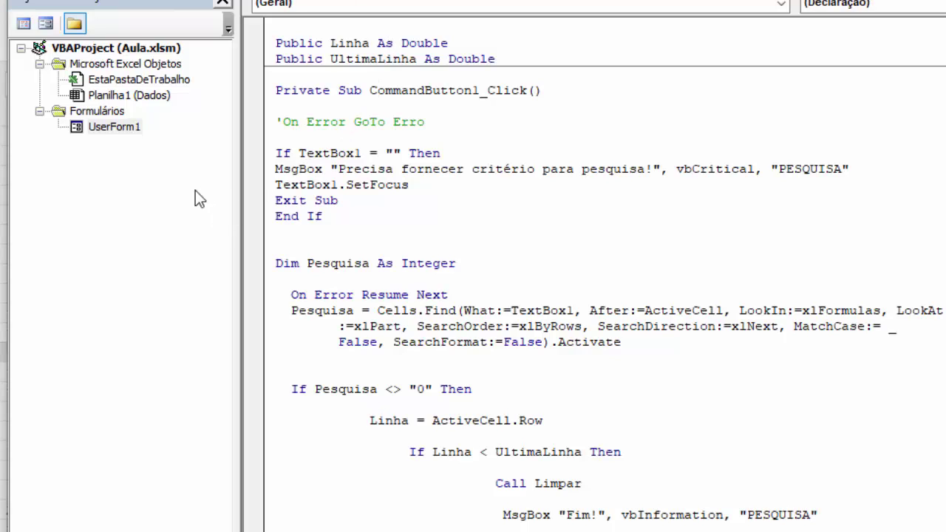
# Step: In the EDITAR click code, set the target to Cells(Linha, 2), confirming column B is CLIENTE
pyautogui.doubleClick(119, 127)
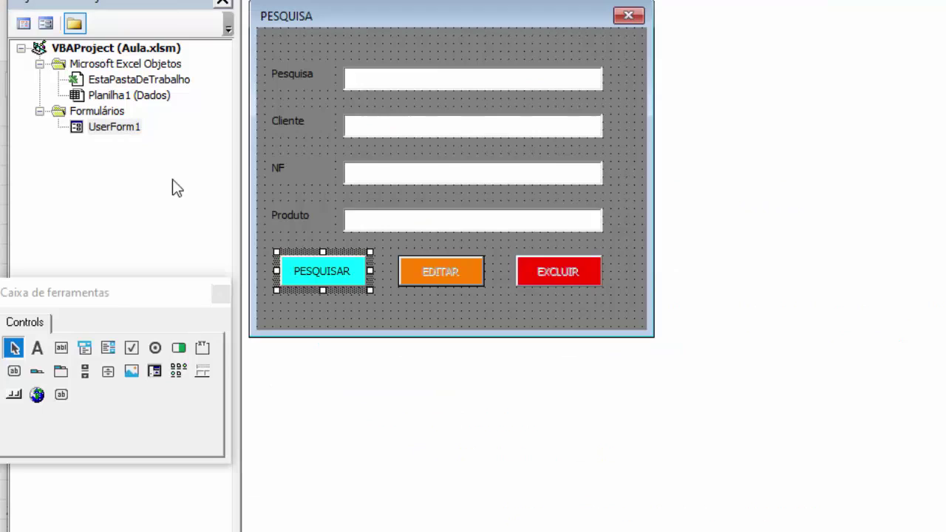
pyautogui.doubleClick(442, 272)
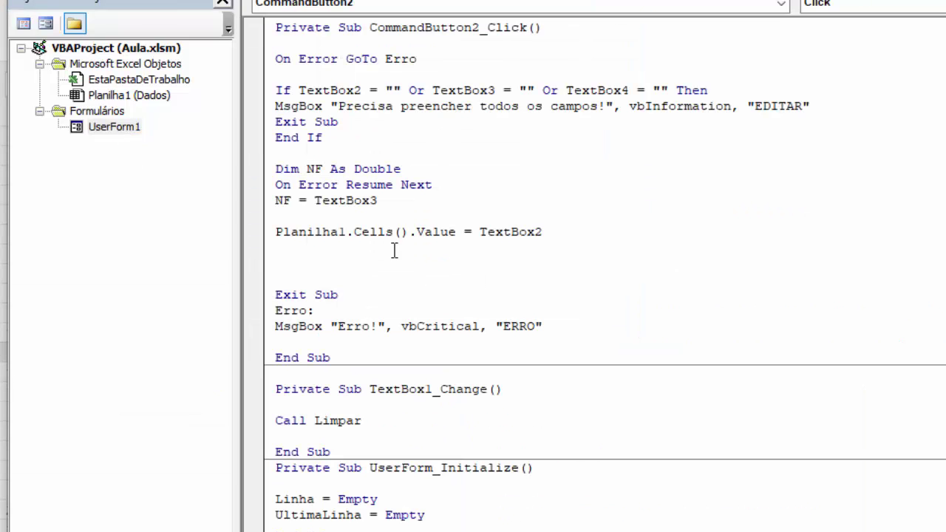
pyautogui.write('Linha')
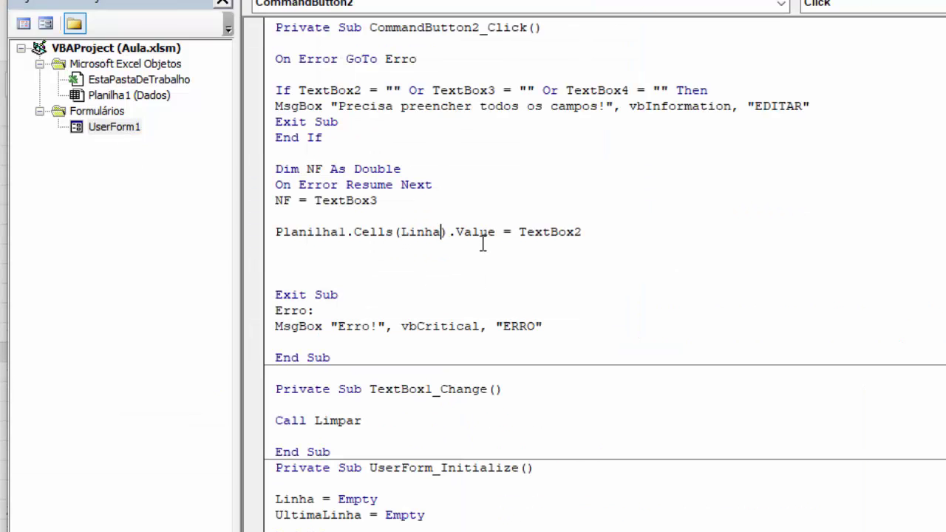
pyautogui.write(',2')
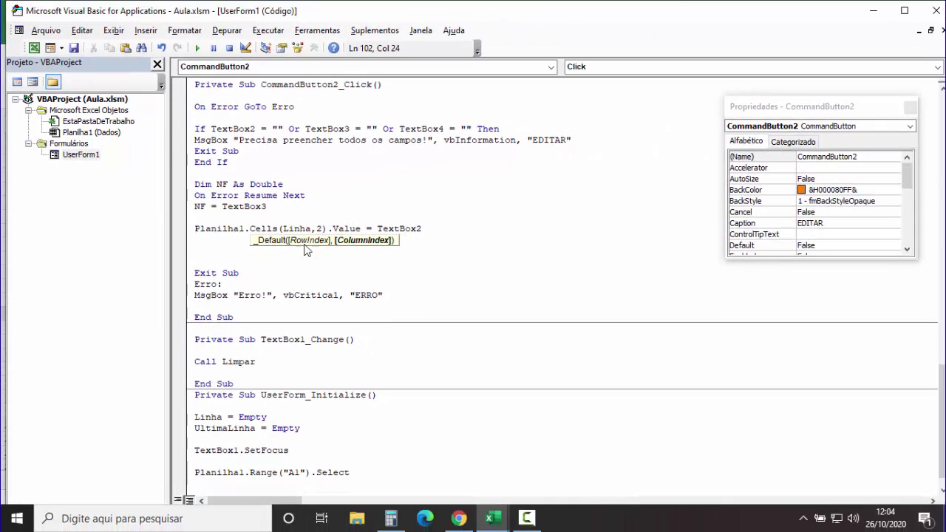
pyautogui.click(232, 261)
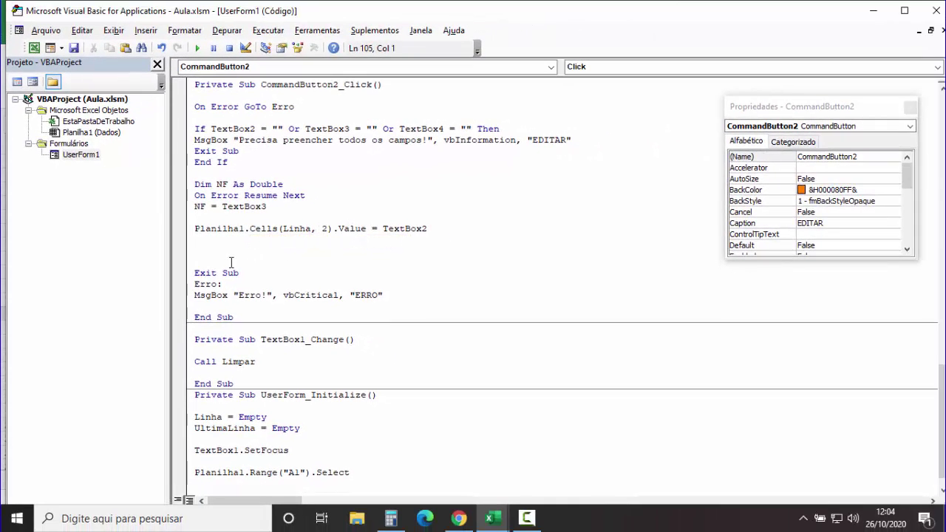
pyautogui.click(34, 48)
pyautogui.click(107, 147)
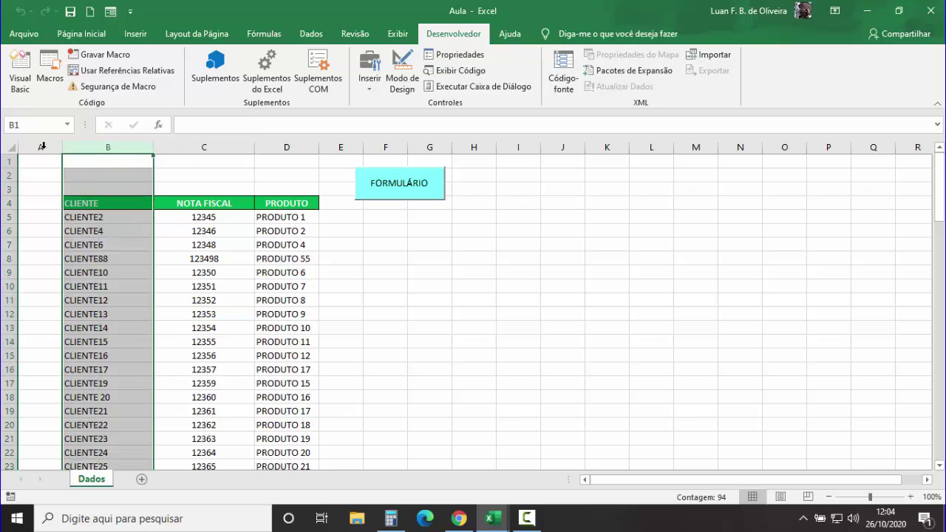
pyautogui.click(40, 147)
pyautogui.click(107, 147)
pyautogui.click(20, 78)
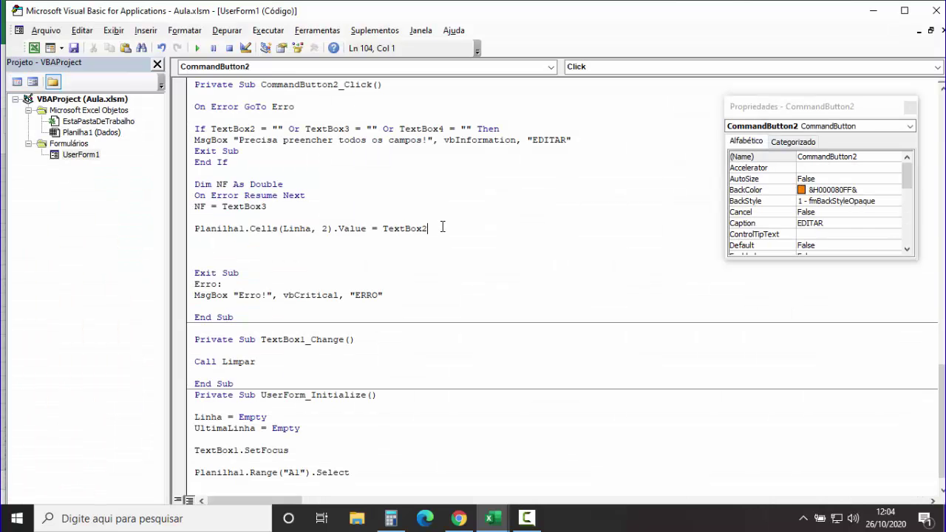
# Step: Duplicate the assignment line as Planilha1.Cells(Linha, 3).Value = NF
pyautogui.moveTo(441, 227); pyautogui.dragTo(194, 217)
pyautogui.hotkey('ctrl', 'c')
pyautogui.click(207, 239)
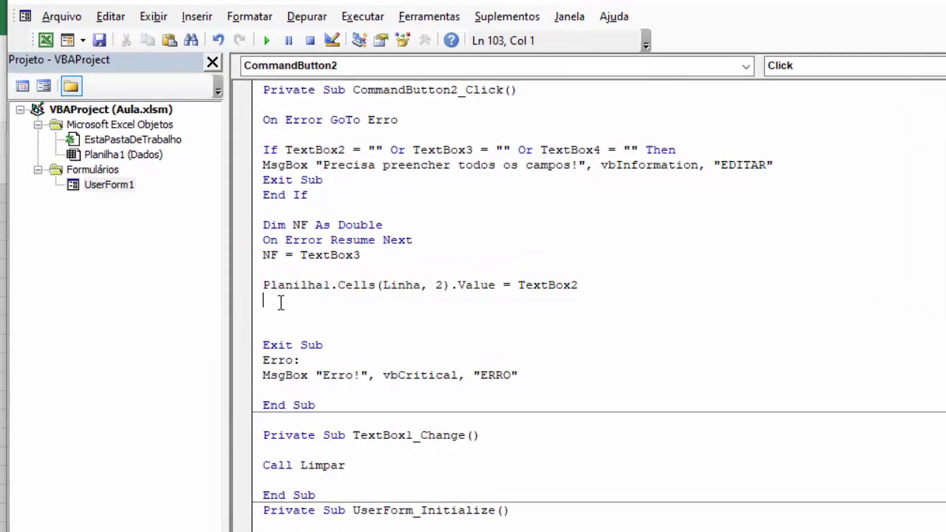
pyautogui.press('Return')
pyautogui.hotkey('ctrl', 'v')
pyautogui.click(589, 290)
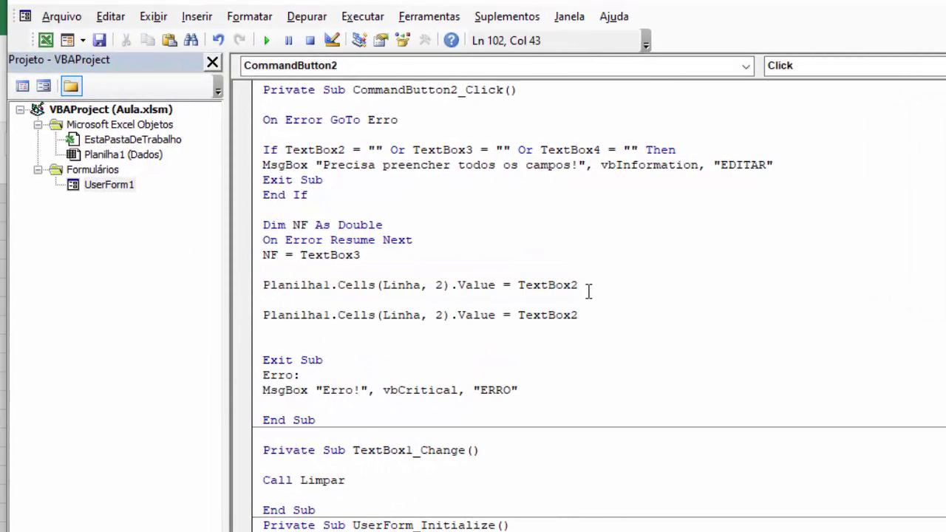
pyautogui.press('Delete')
pyautogui.click(439, 300)
pyautogui.press('Delete')
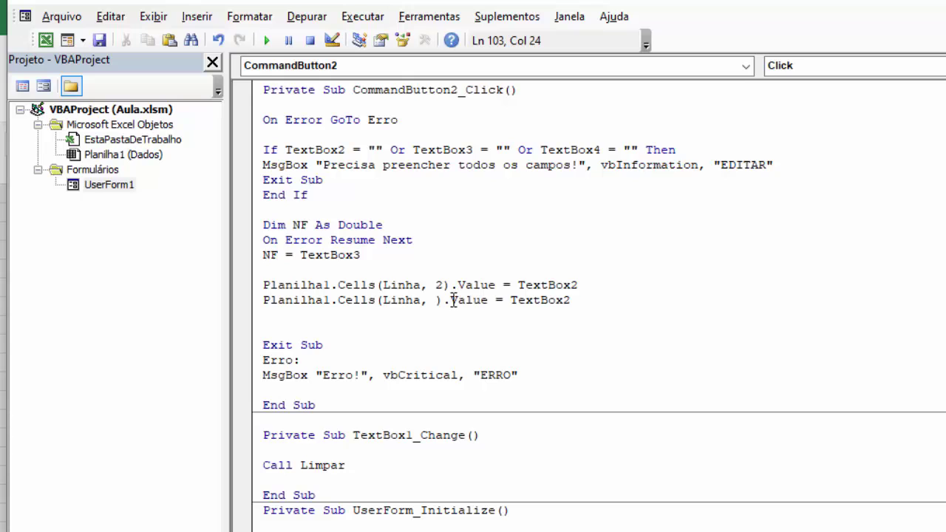
pyautogui.write('3')
pyautogui.click(274, 255)
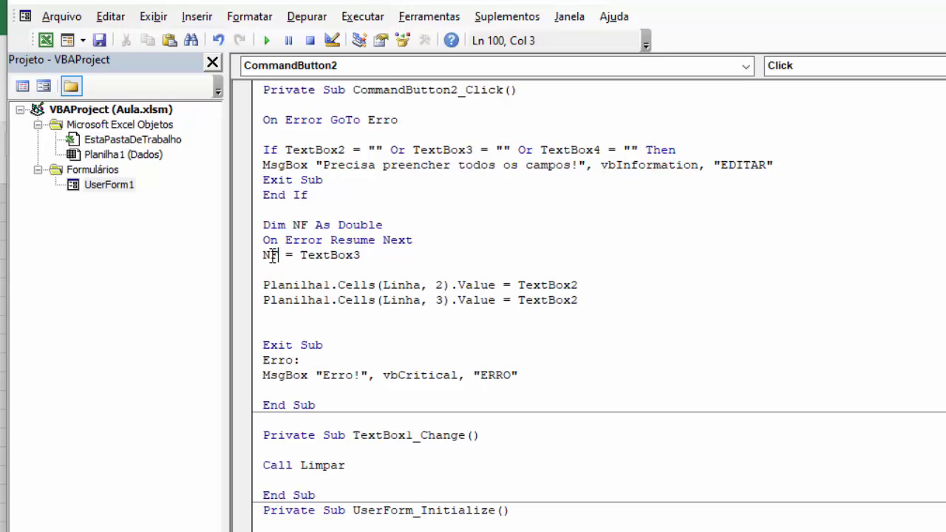
pyautogui.doubleClick(272, 254)
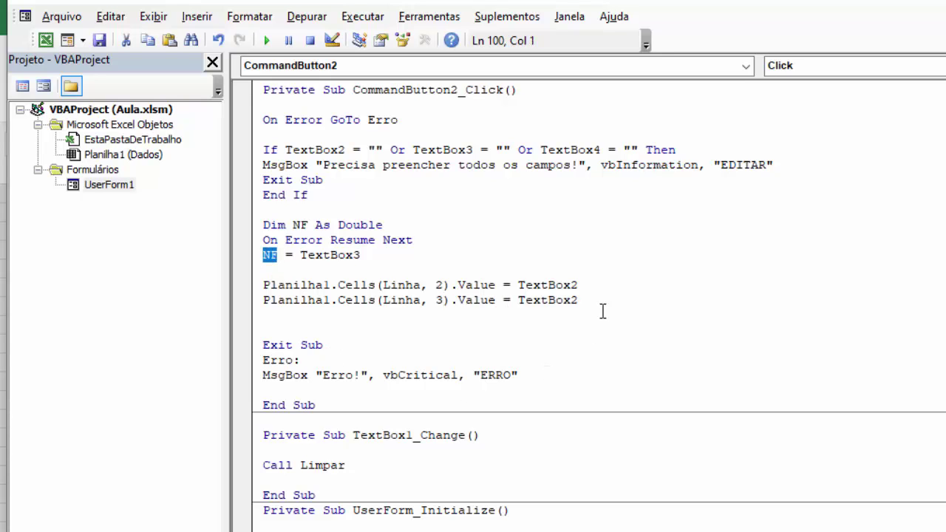
pyautogui.moveTo(585, 300); pyautogui.dragTo(517, 300)
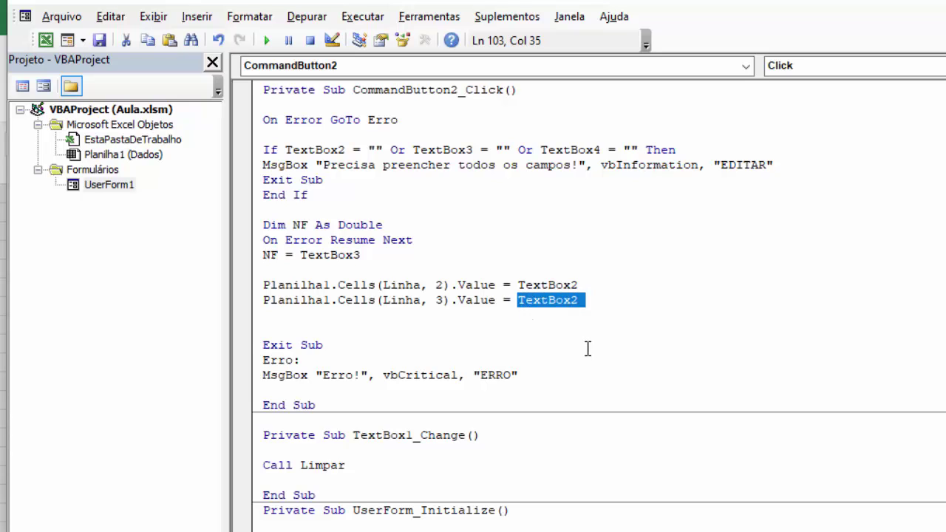
pyautogui.write('NF')
# Step: Add a third assignment writing TextBox4 into Cells(Linha, 4)
pyautogui.click(459, 360)
pyautogui.moveTo(583, 284); pyautogui.dragTo(263, 284)
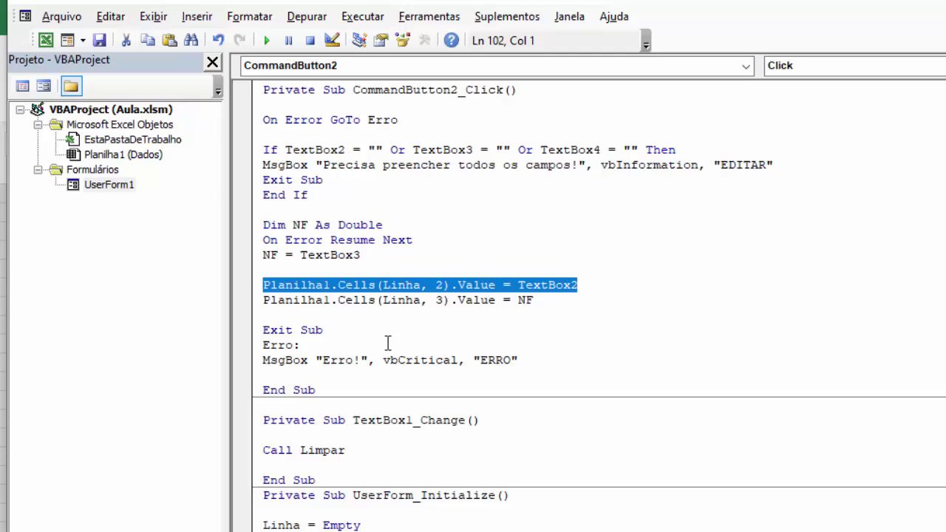
pyautogui.click(281, 314)
pyautogui.hotkey('ctrl', 'v')
pyautogui.press('Return')
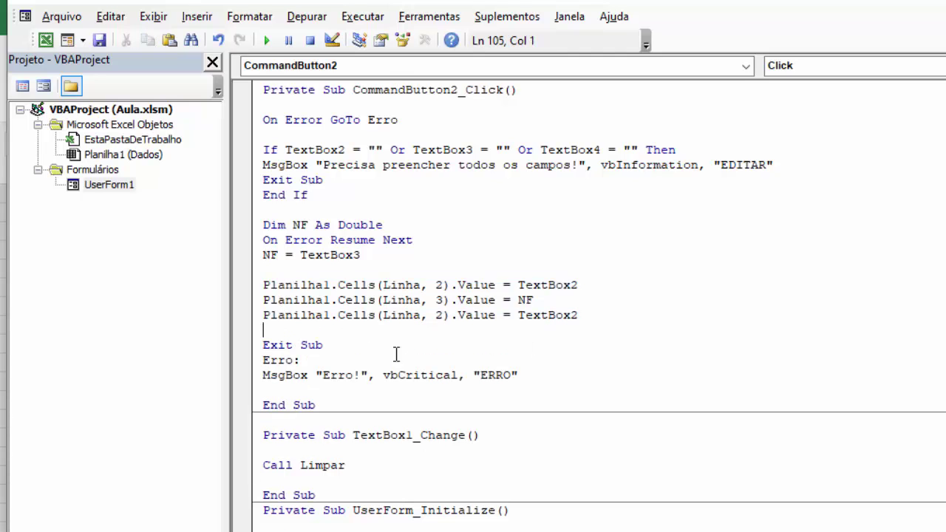
pyautogui.click(450, 315)
pyautogui.doubleClick(438, 314)
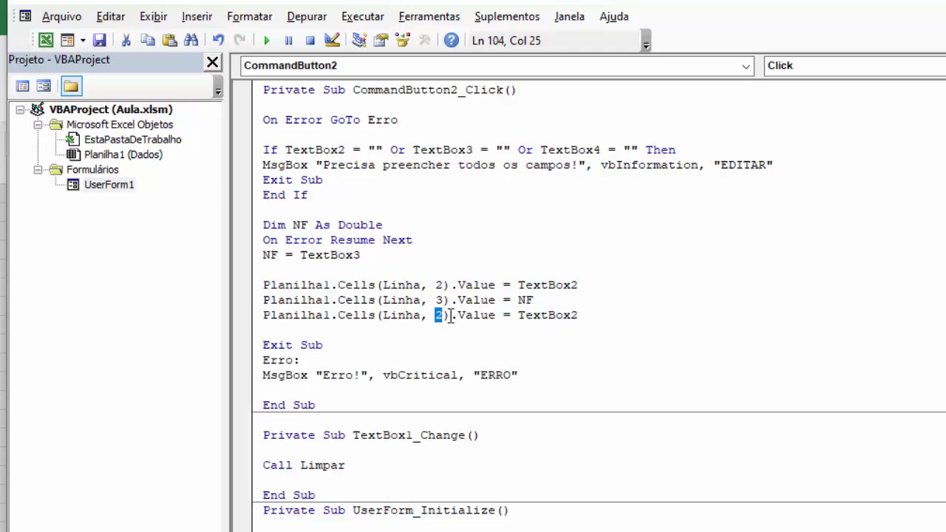
pyautogui.write('4')
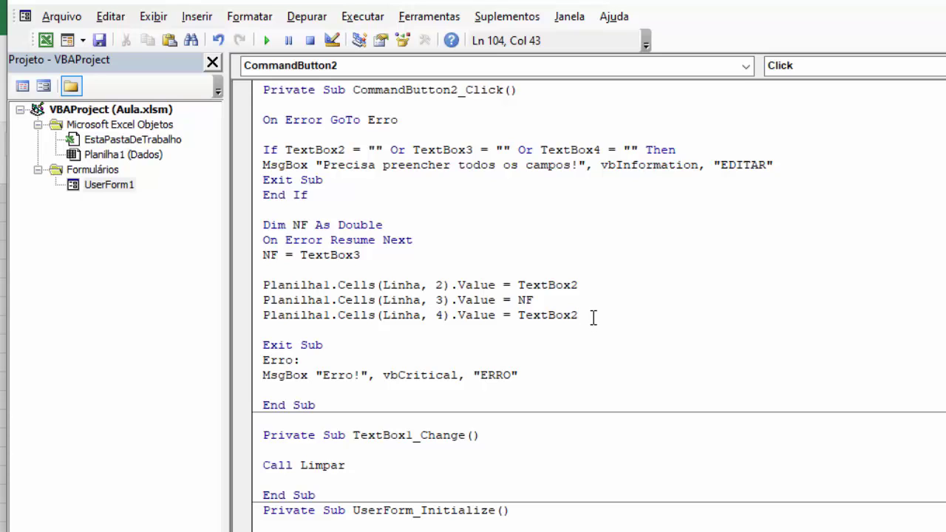
# Step: Insert blank lines between the assignments and Exit Sub
pyautogui.click(313, 332)
pyautogui.press('Return')
pyautogui.press('Return')
pyautogui.press('Return')
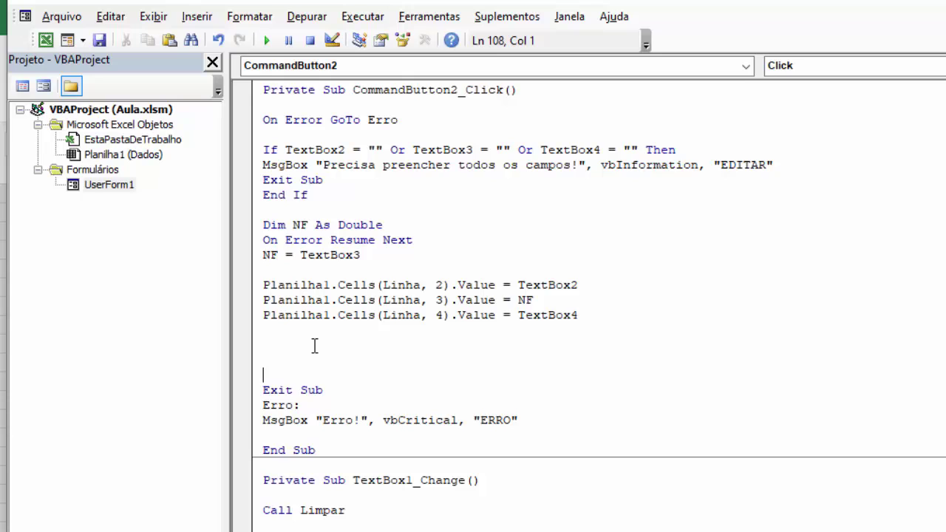
pyautogui.press('Return')
pyautogui.click(286, 358)
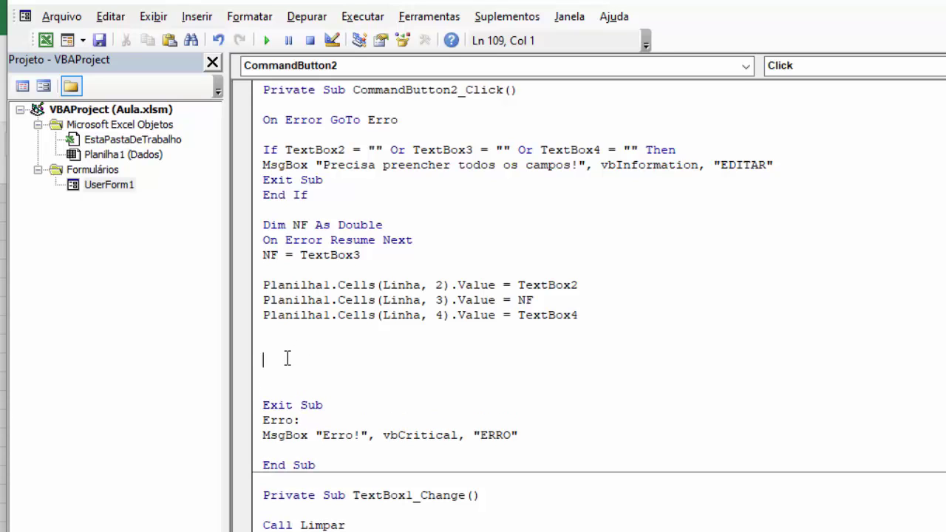
# Step: Add Call Limpar, TextBox1 = "" and TextBox1.SetFocus to the EDITAR routine
pyautogui.write('call limp')
pyautogui.write('ar')
pyautogui.press('Return')
pyautogui.press('Return')
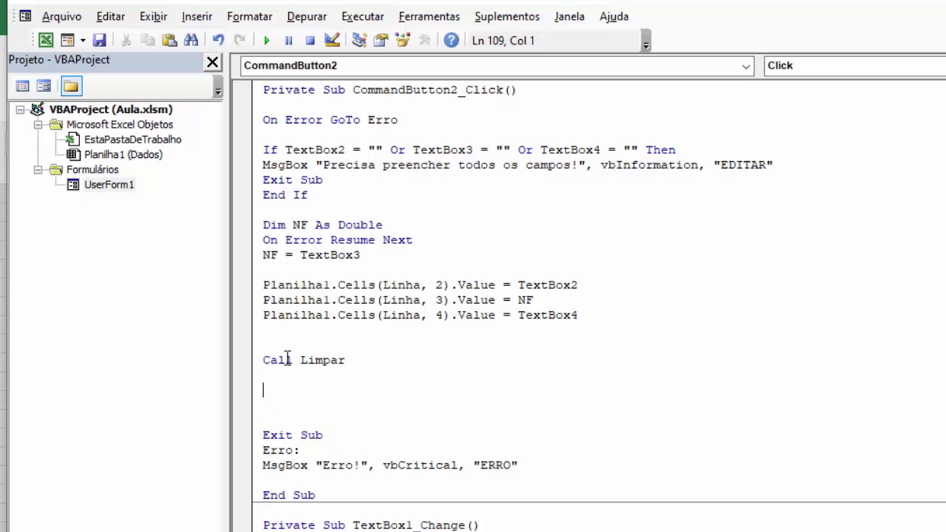
pyautogui.write('textb')
pyautogui.write('ox1 = ')
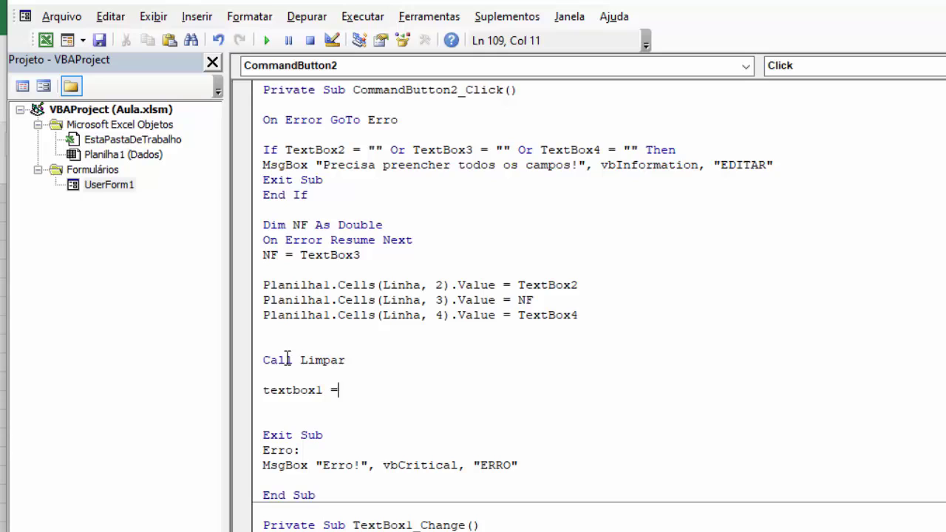
pyautogui.write('""')
pyautogui.press('Return')
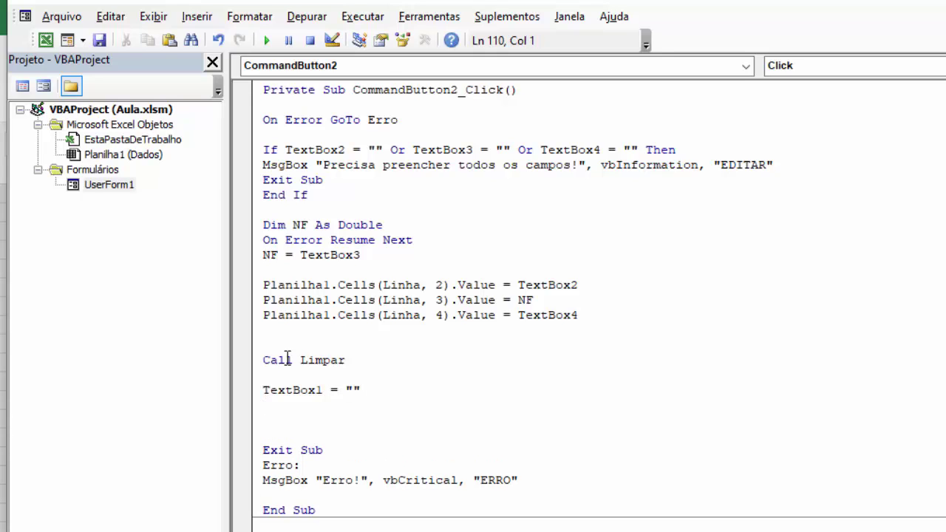
pyautogui.write('textbox1')
pyautogui.write('.set')
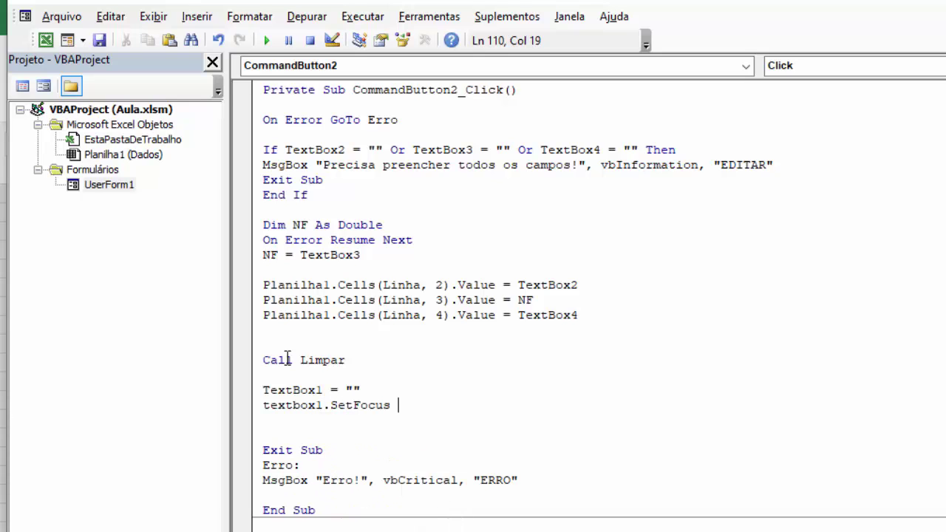
pyautogui.press('Return')
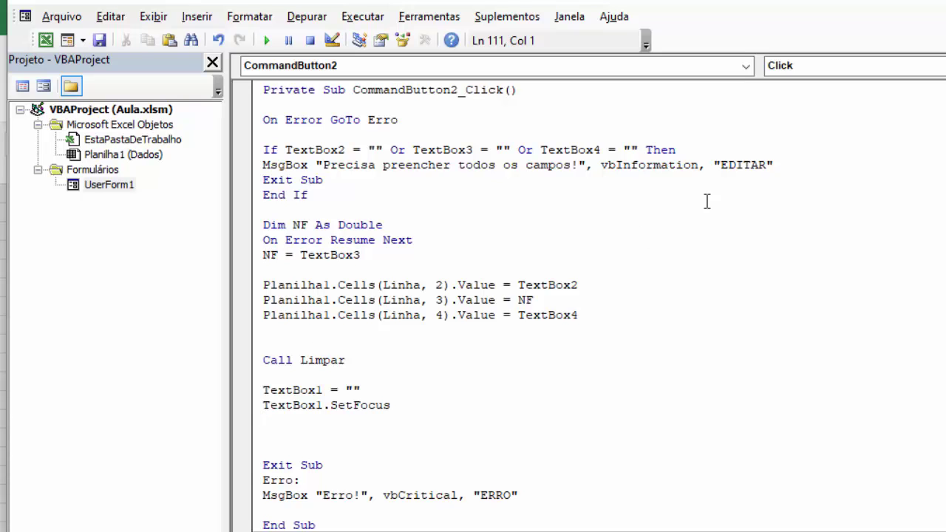
# Step: Copy the existing warning MsgBox statement onto the line below SetFocus
pyautogui.moveTo(798, 163)
pyautogui.mouseDown()
pyautogui.moveTo(243, 157)
pyautogui.moveTo(244, 165)
pyautogui.mouseUp()
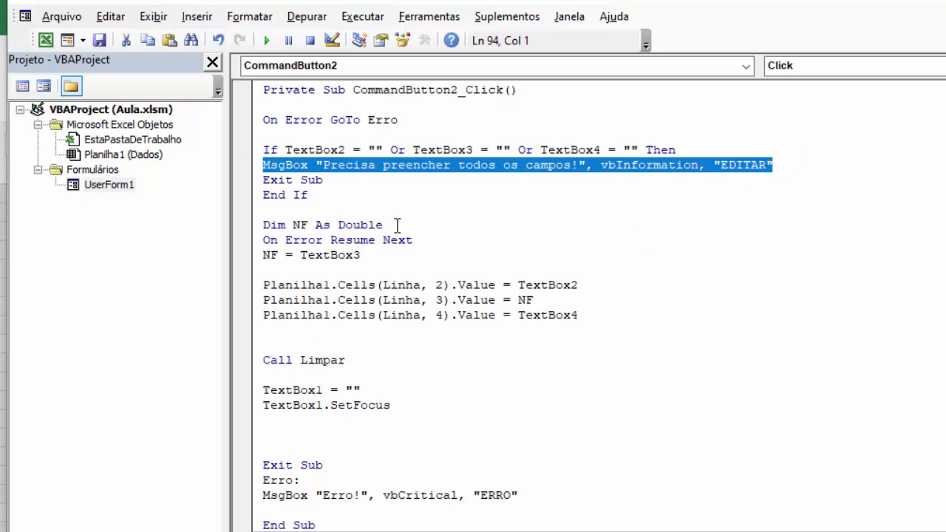
pyautogui.click(397, 223)
pyautogui.moveTo(771, 165); pyautogui.dragTo(278, 165)
pyautogui.hotkey('ctrl', 'c')
pyautogui.click(285, 427)
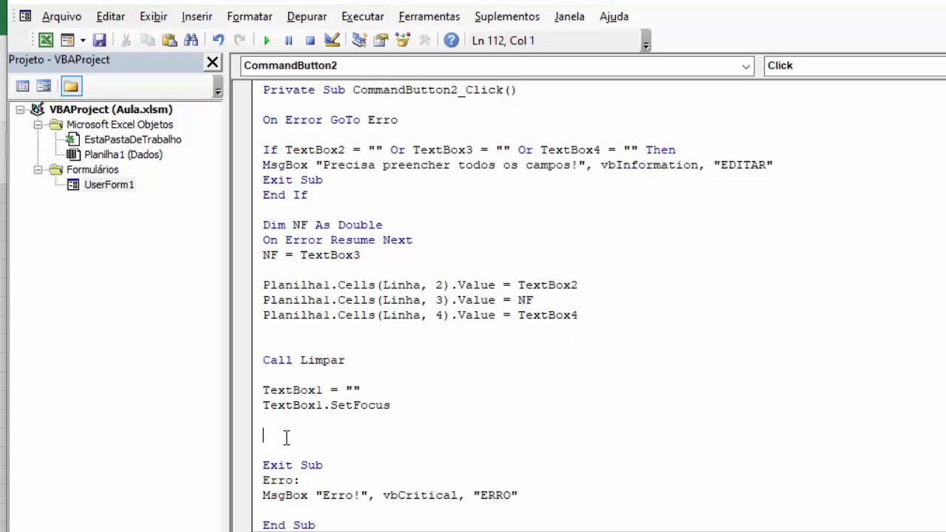
pyautogui.hotkey('ctrl', 'v')
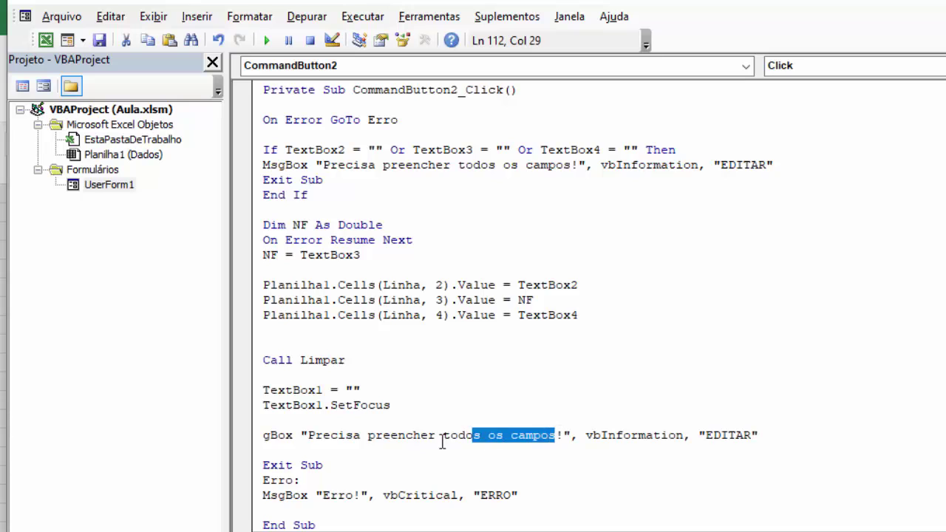
# Step: Correct the pasted line's keyword so it reads MsgBox
pyautogui.moveTo(555, 434); pyautogui.dragTo(308, 434)
pyautogui.click(267, 436)
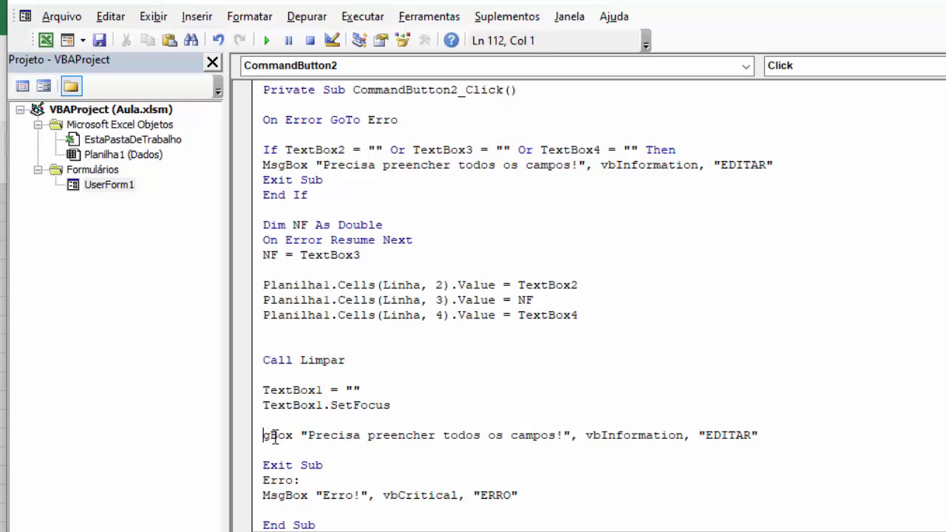
pyautogui.write('m')
pyautogui.click(342, 466)
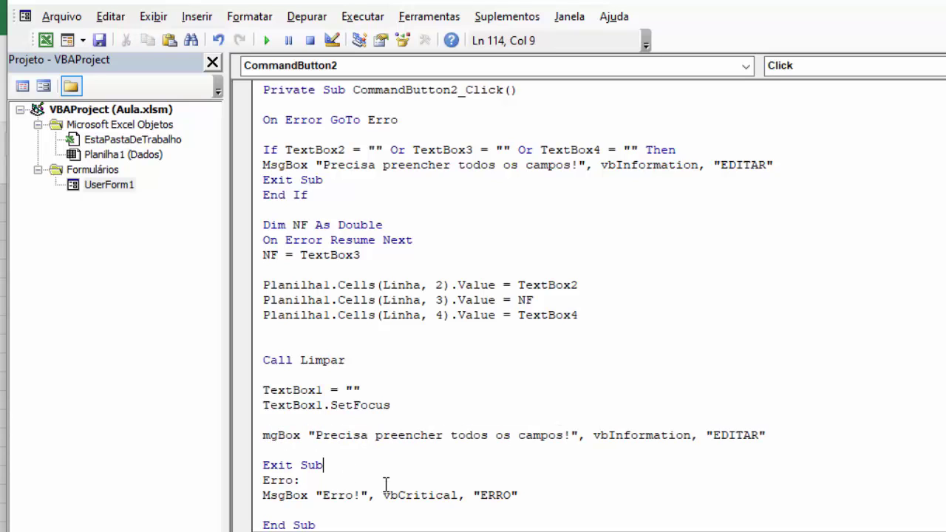
pyautogui.click(278, 451)
pyautogui.click(269, 463)
pyautogui.click(272, 437)
pyautogui.write('s')
pyautogui.click(348, 464)
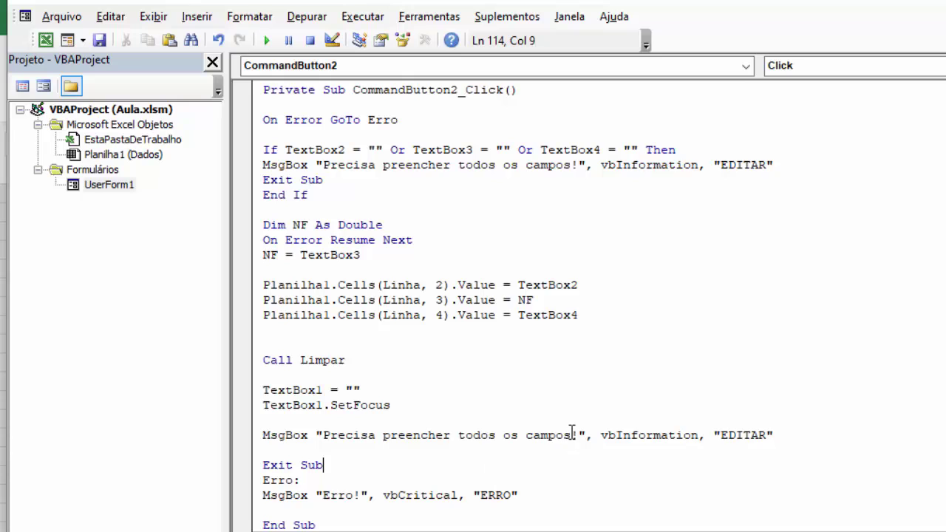
# Step: Replace the copied warning text with "Editado com sucesso"
pyautogui.moveTo(571, 435); pyautogui.dragTo(323, 436)
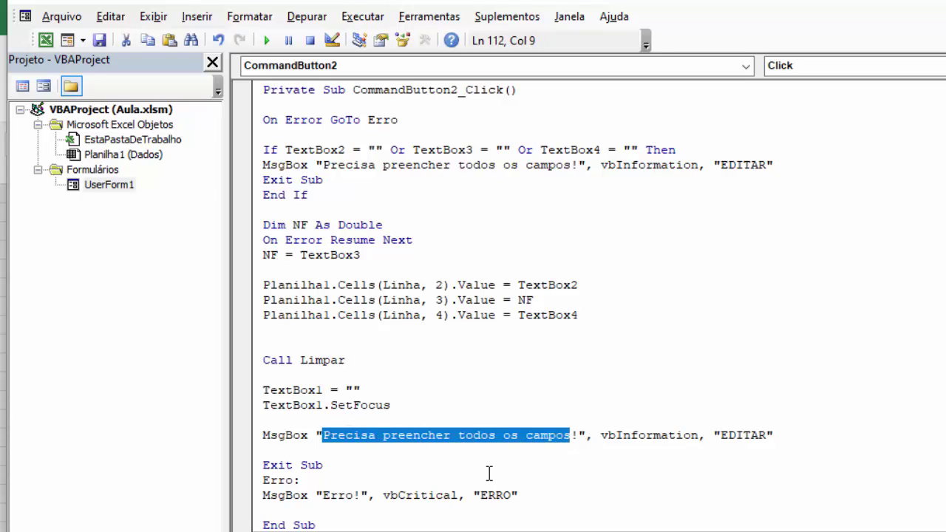
pyautogui.write('Editado c')
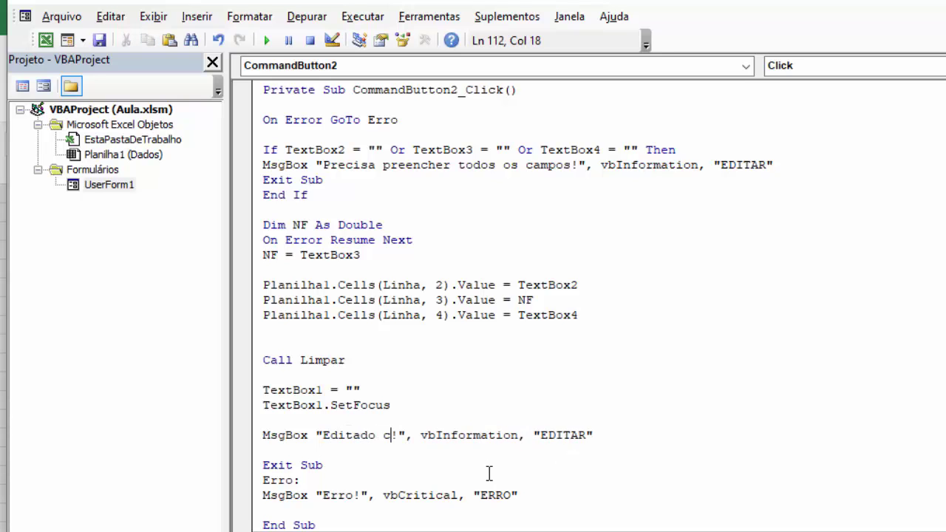
pyautogui.write('om sucesso')
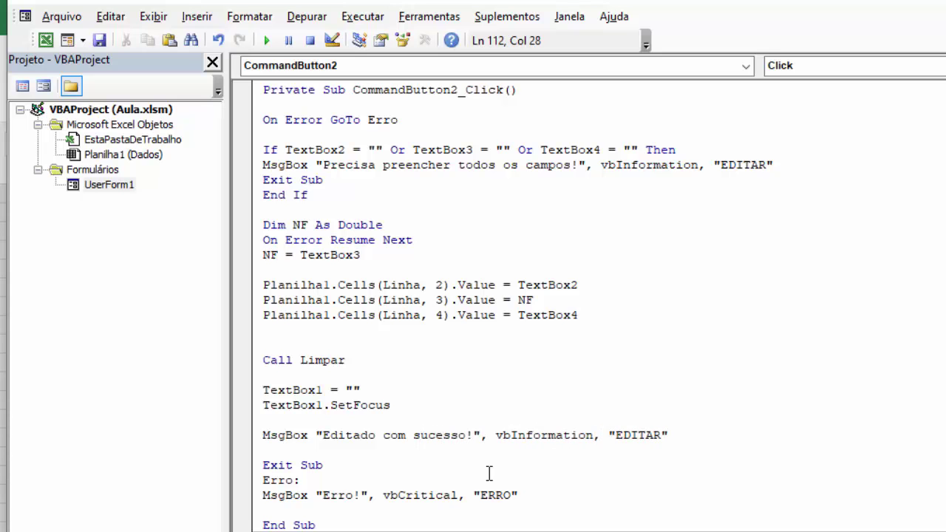
pyautogui.click(559, 498)
pyautogui.scroll(1, 422, 394)
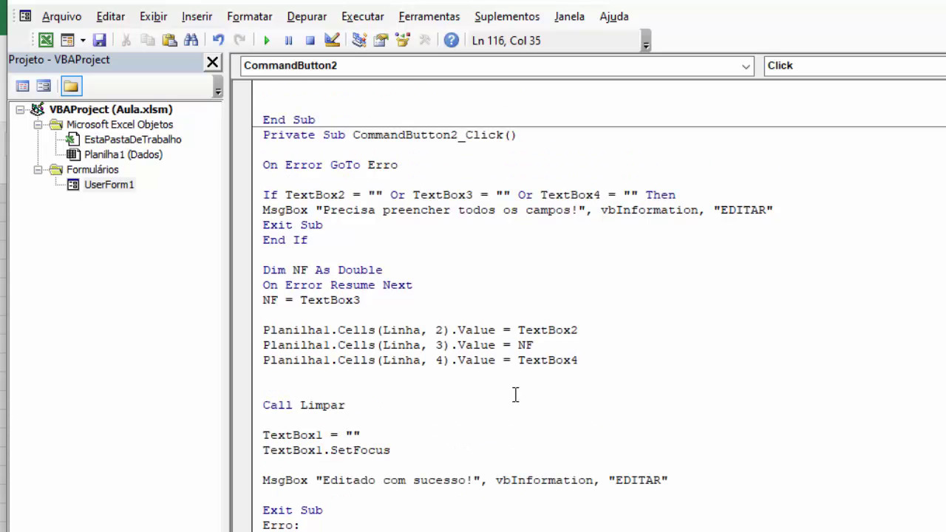
pyautogui.scroll(-3, 515, 394)
pyautogui.scroll(2, 515, 396)
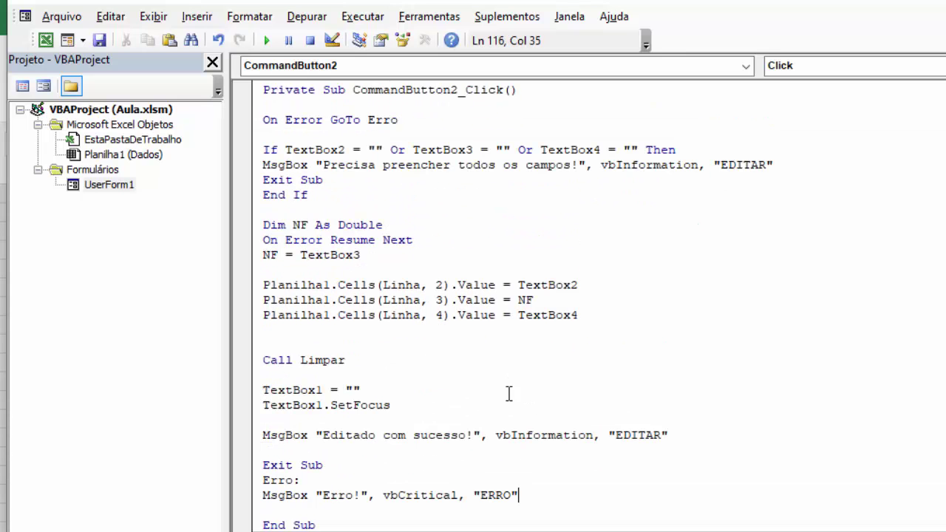
pyautogui.click(355, 340)
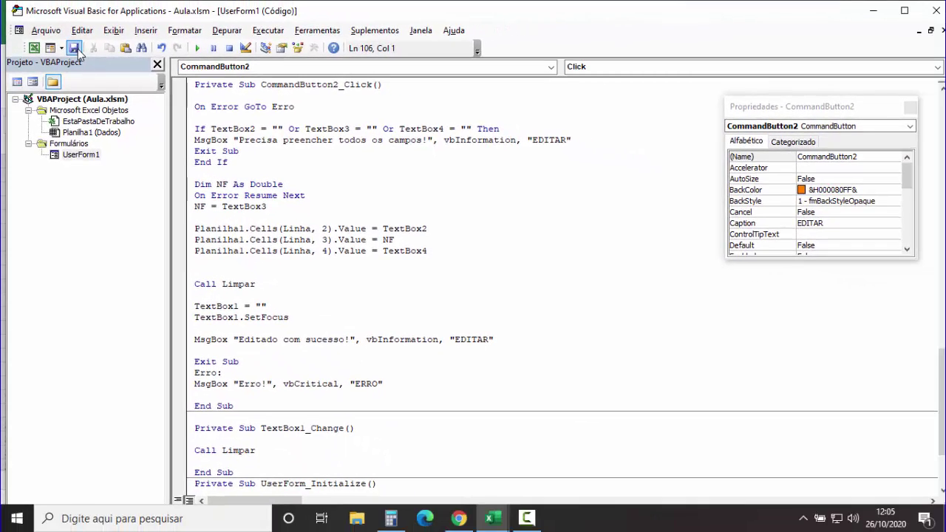
# Step: On the PESQUISA form, look up record 11, change Produto to PRODUTO 11, and save with EDITAR
pyautogui.click(34, 48)
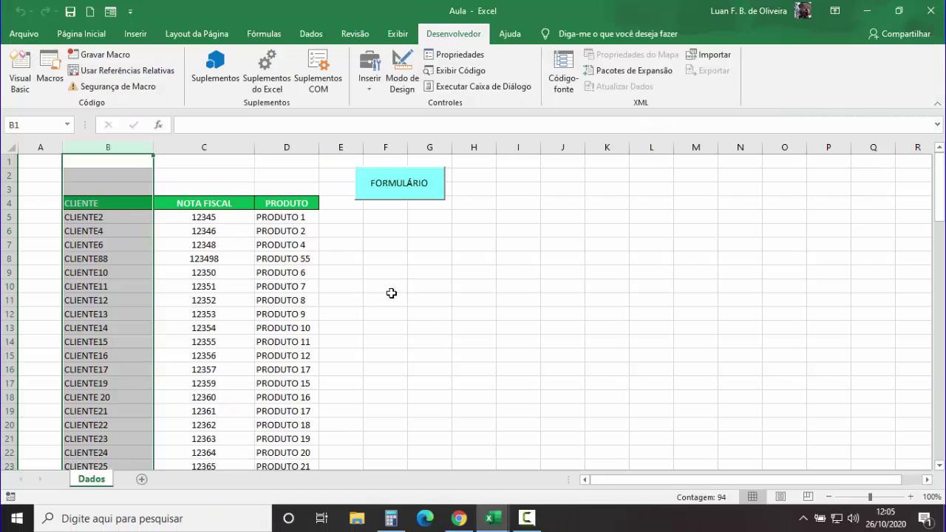
pyautogui.click(377, 285)
pyautogui.click(388, 191)
pyautogui.write('11')
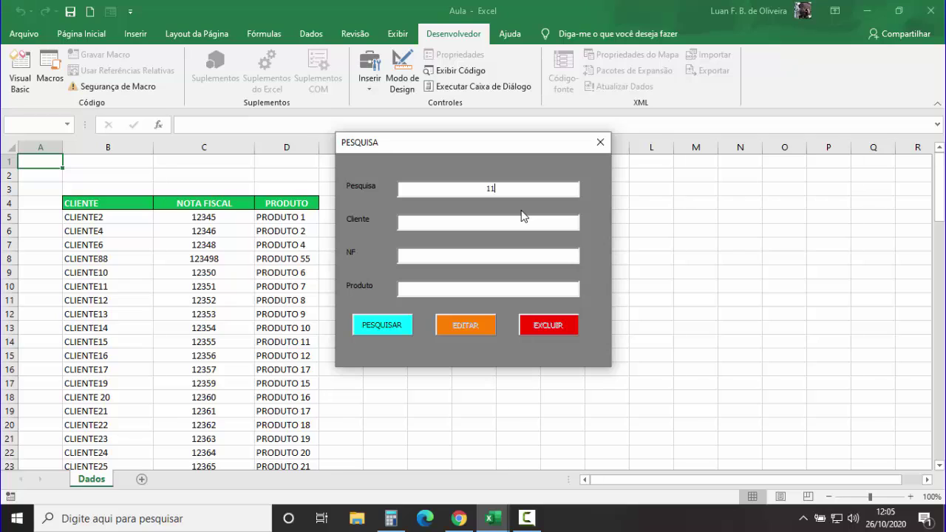
pyautogui.click(377, 328)
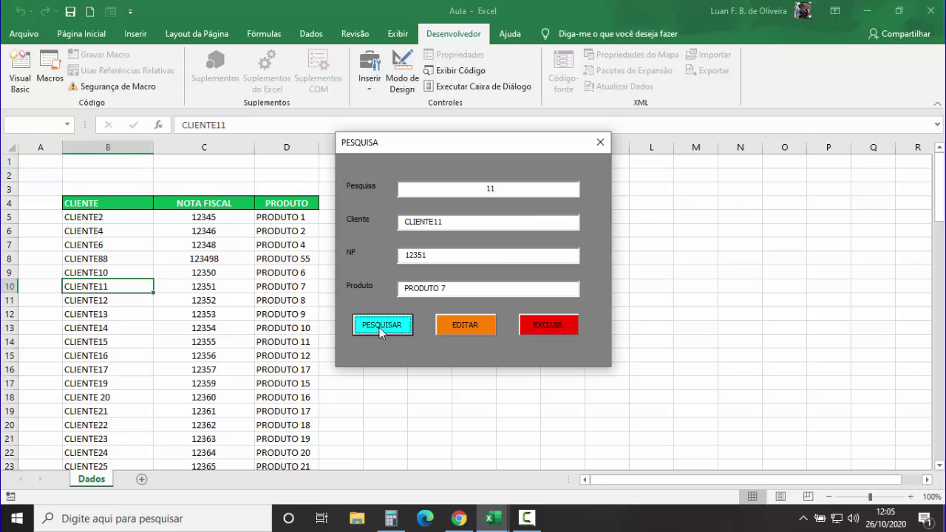
pyautogui.click(464, 289)
pyautogui.click(456, 325)
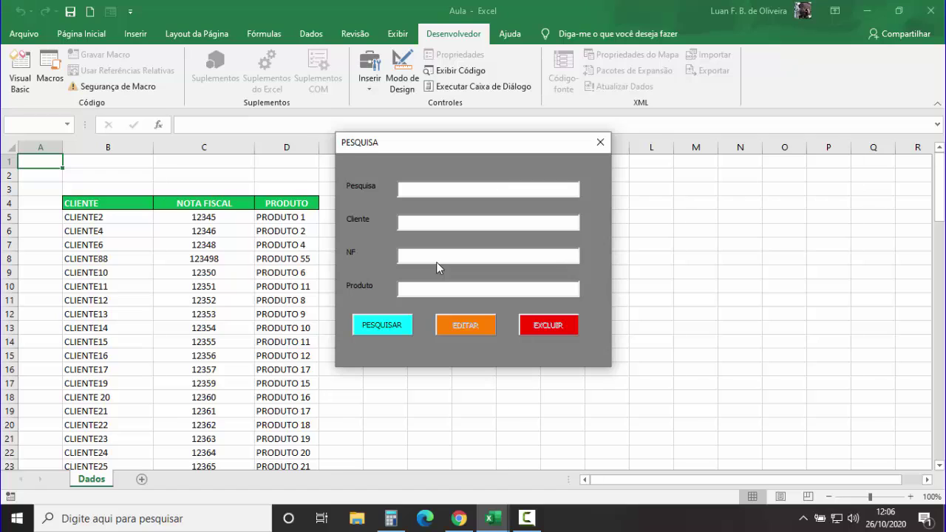
pyautogui.write('11')
pyautogui.click(390, 322)
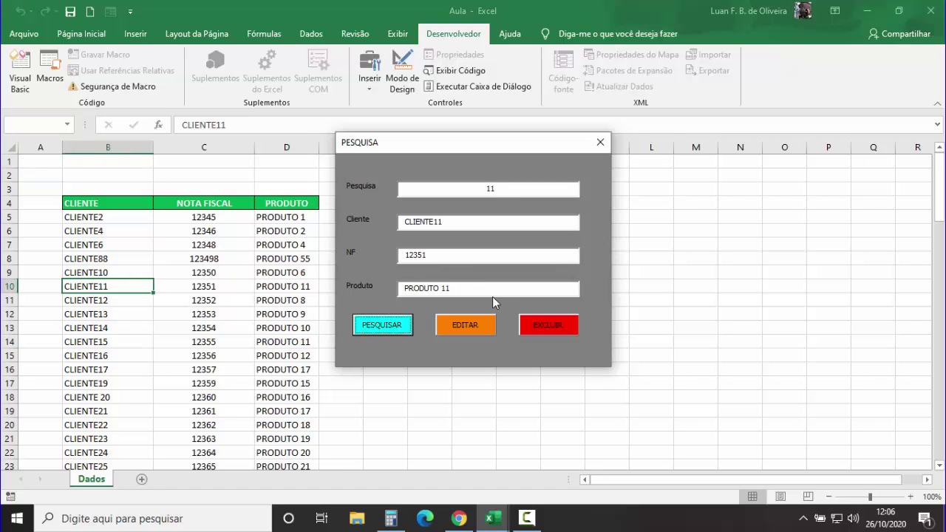
pyautogui.click(459, 325)
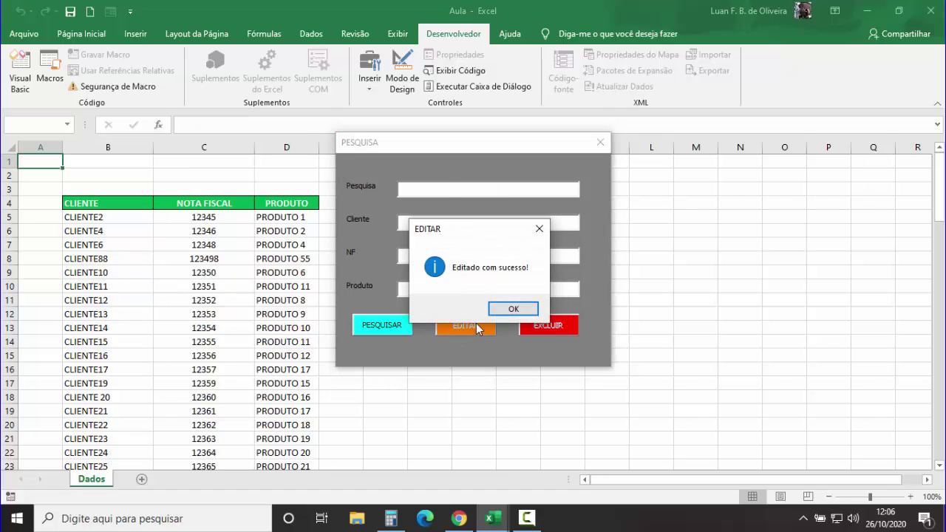
pyautogui.press('Return')
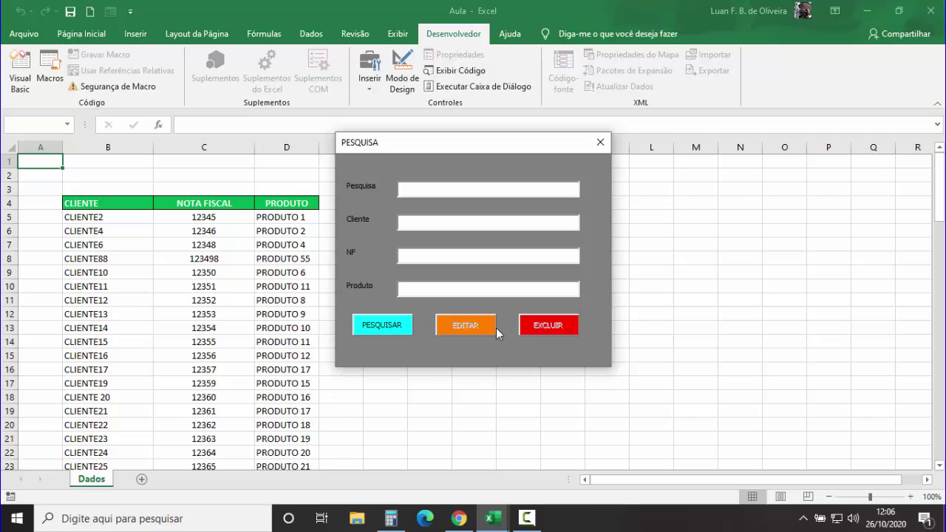
# Step: Test an empty search, re-search 11, then close the form and go back to the VBA editor
pyautogui.click(395, 327)
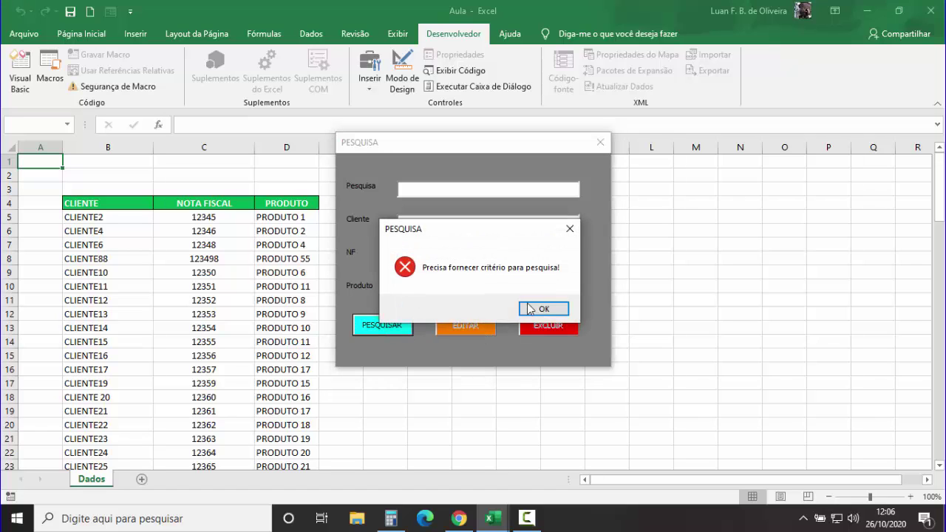
pyautogui.click(547, 308)
pyautogui.write('11')
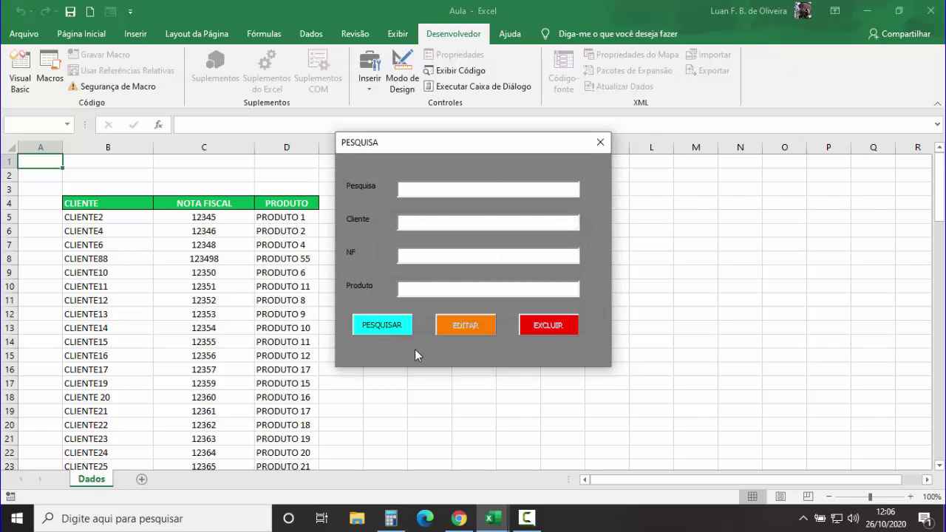
pyautogui.click(375, 320)
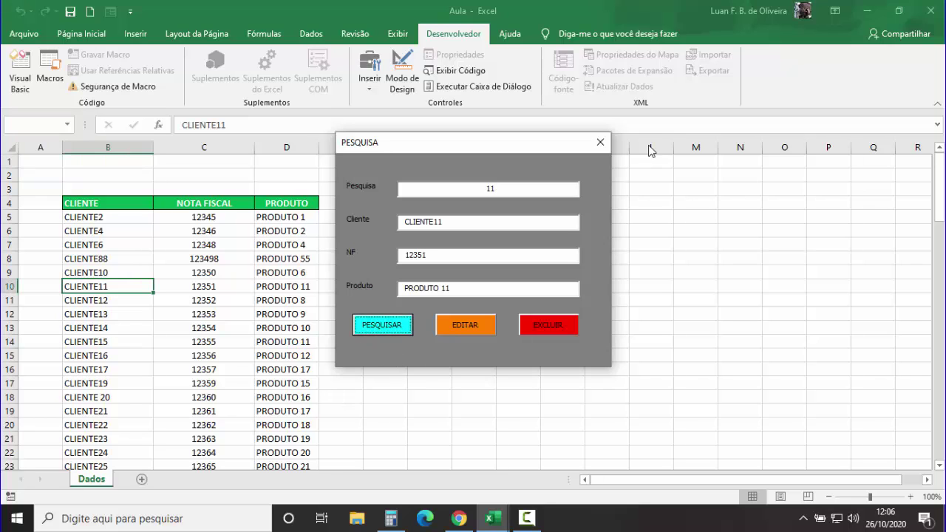
pyautogui.click(603, 147)
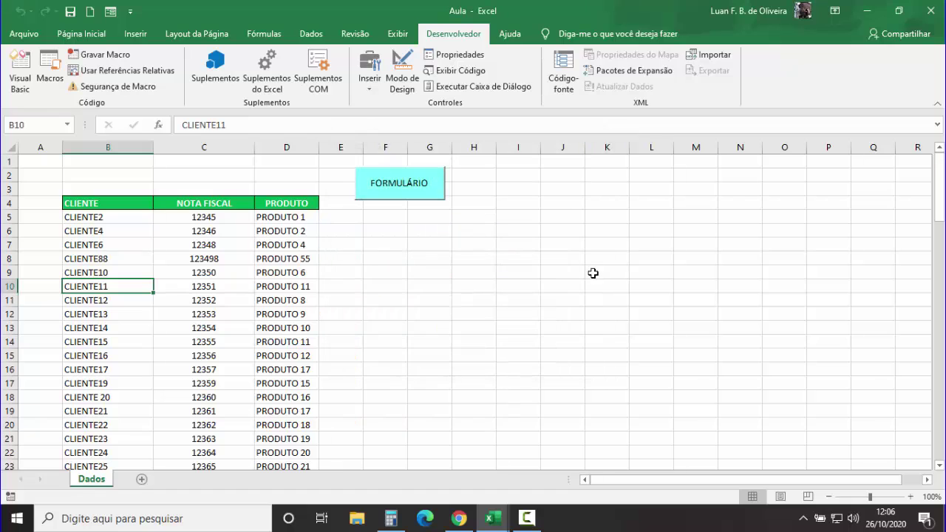
pyautogui.click(20, 80)
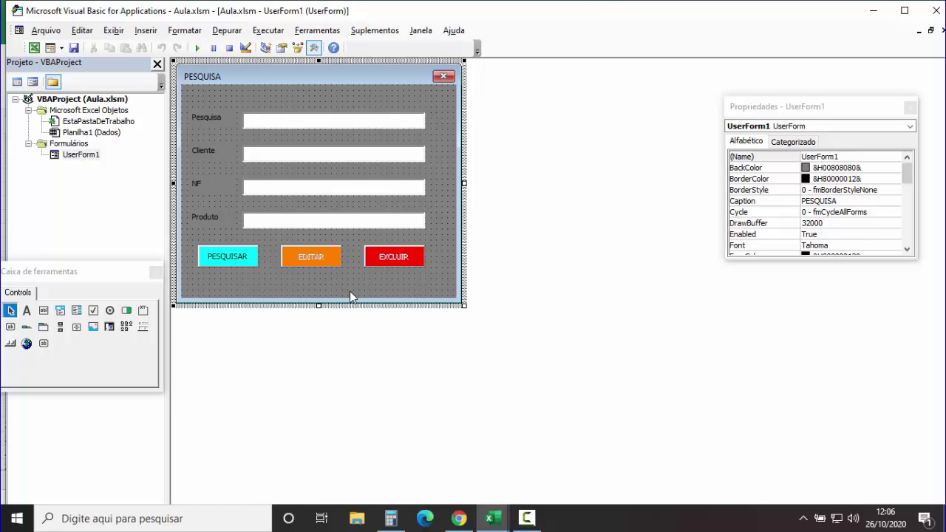
# Step: Open the EXCLUIR click routine and paste EDITAR's Exit Sub / Erro: / MsgBox handler block into it
pyautogui.doubleClick(391, 258)
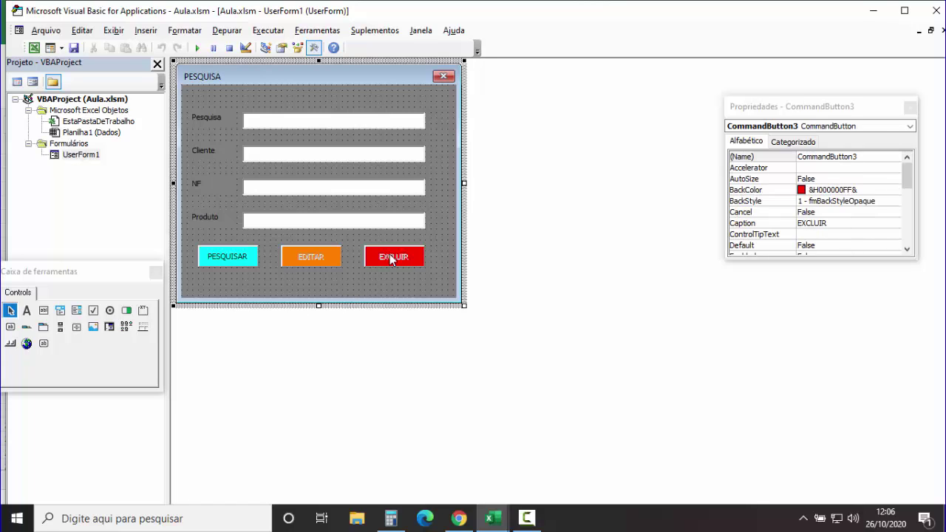
pyautogui.press('Return')
pyautogui.press('Return')
pyautogui.press('Return')
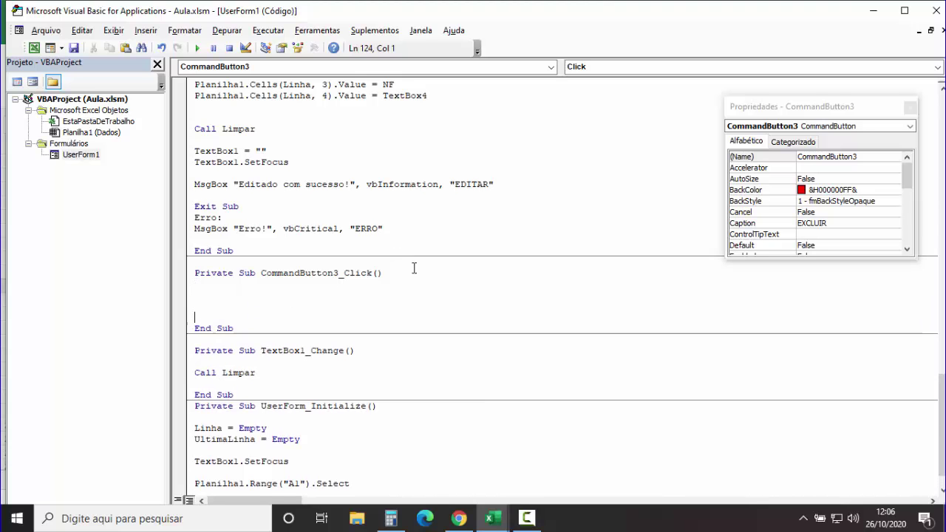
pyautogui.press('Return')
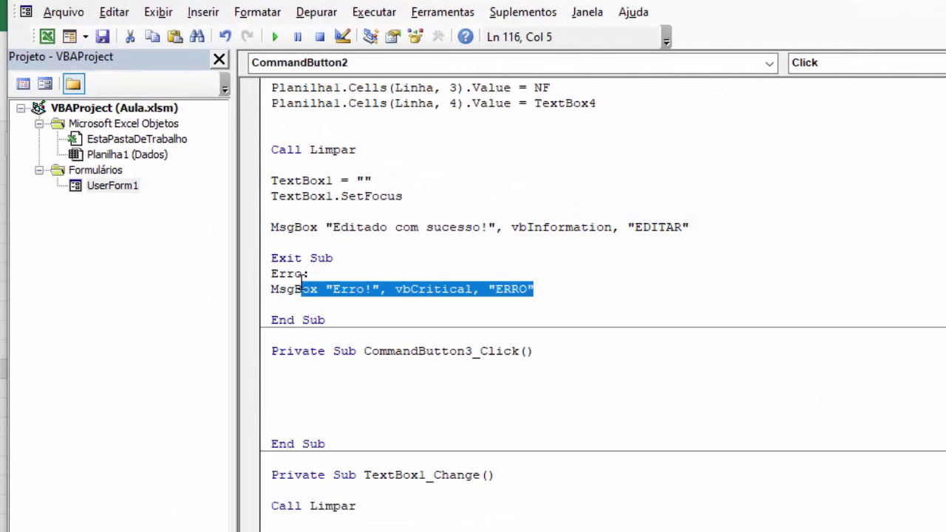
pyautogui.moveTo(551, 292); pyautogui.dragTo(255, 258)
pyautogui.hotkey('ctrl', 'c')
pyautogui.click(309, 401)
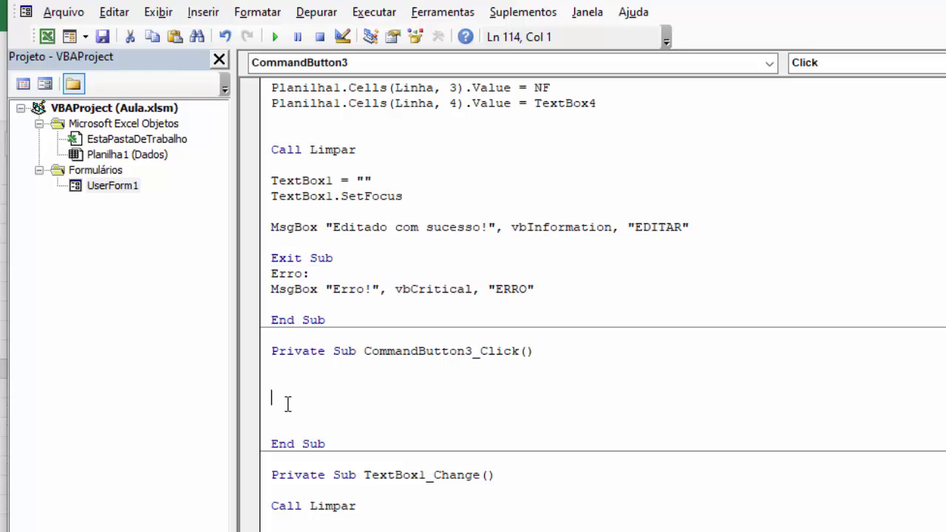
pyautogui.click(272, 424)
pyautogui.hotkey('shift', 'Up')
pyautogui.hotkey('ctrl', 'v')
# Step: Copy the On Error GoTo Erro line from EDITAR to the top of CommandButton3_Click
pyautogui.scroll(2, 364, 431)
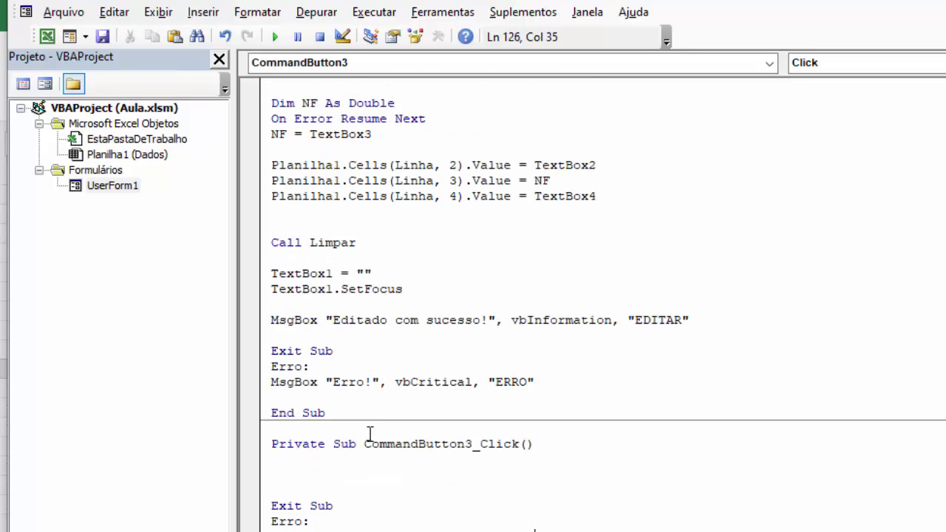
pyautogui.scroll(1, 413, 166)
pyautogui.scroll(3, 423, 166)
pyautogui.moveTo(430, 137); pyautogui.dragTo(264, 137)
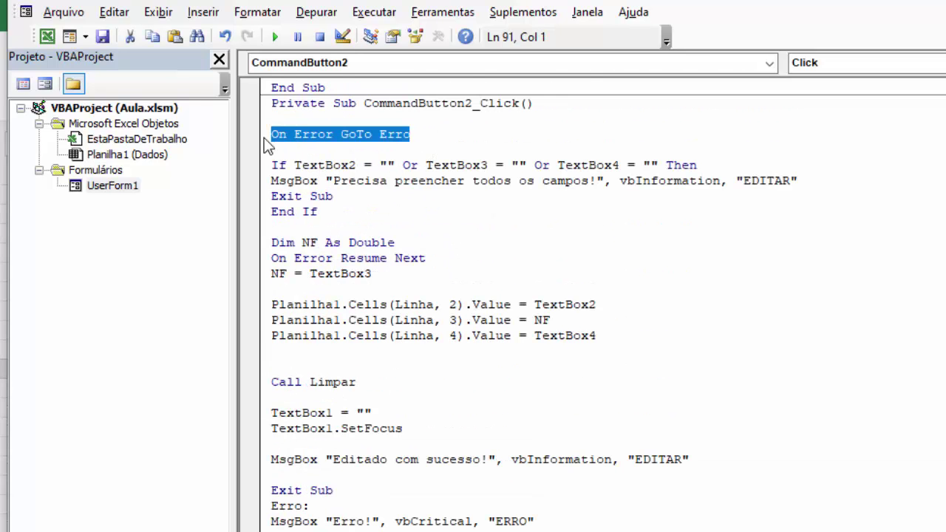
pyautogui.scroll(-2, 712, 414)
pyautogui.scroll(-1, 712, 414)
pyautogui.click(318, 460)
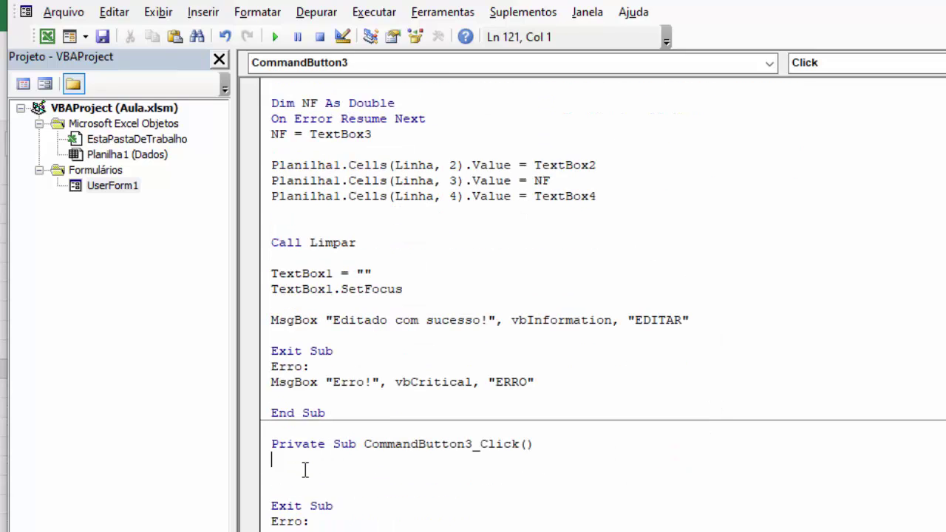
pyautogui.press('Return')
pyautogui.hotkey('ctrl', 'v')
pyautogui.press('Return')
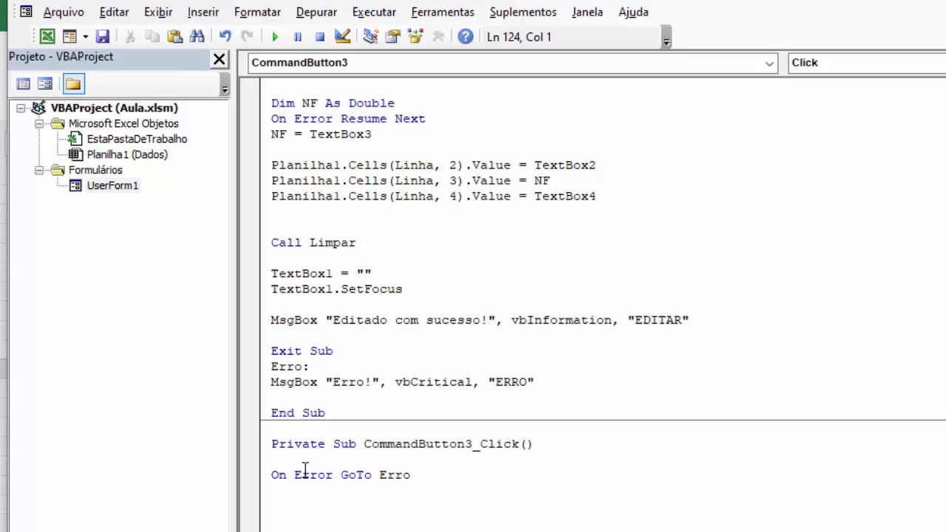
pyautogui.scroll(-3, 304, 470)
pyautogui.scroll(-2, 416, 424)
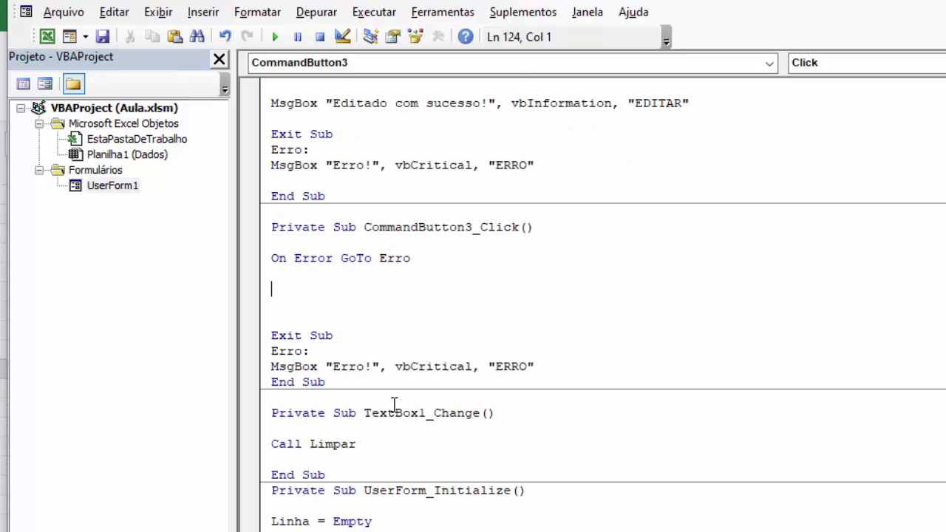
# Step: Declare Dim Resp As Integer in CommandButton3_Click
pyautogui.write('Di')
pyautogui.write('m Resp a')
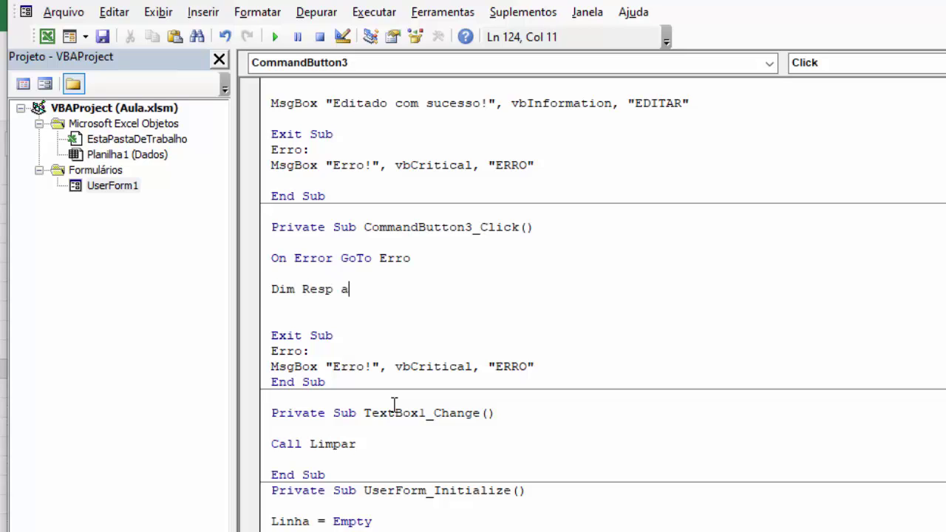
pyautogui.write('s in')
pyautogui.press('Escape')
pyautogui.write('teger')
pyautogui.press('Return')
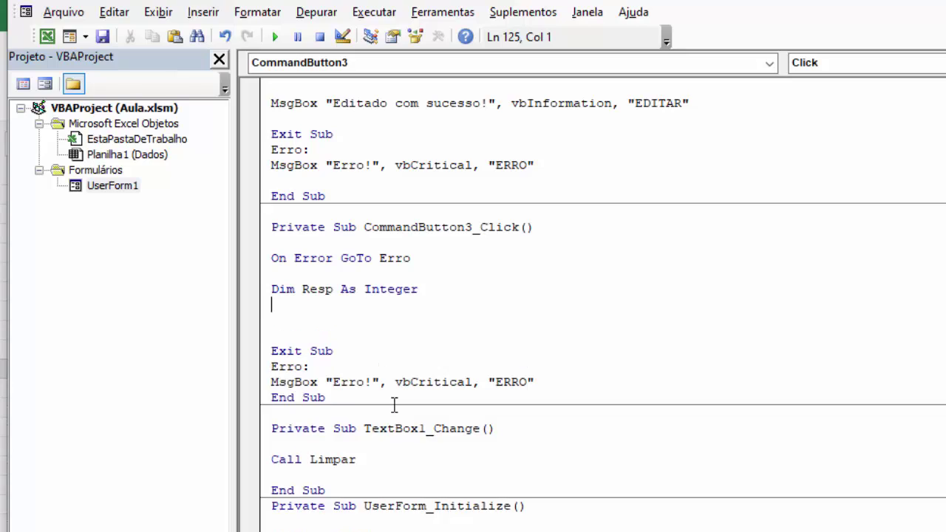
pyautogui.press('Return')
# Step: Begin the line Resp = MsgBox("Deseja realmente deletar?", trying a VBA button-style constant
pyautogui.write('Resp ')
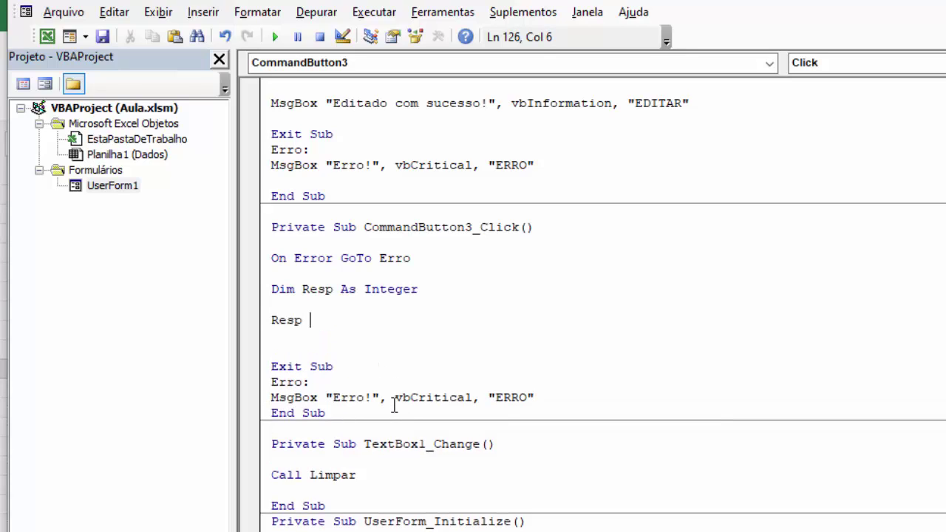
pyautogui.write('= ms')
pyautogui.write('gbox ')
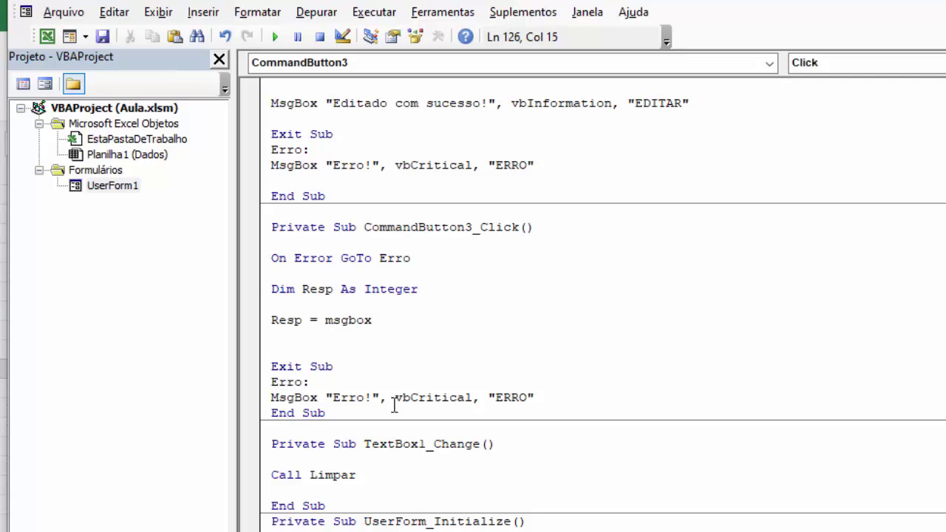
pyautogui.write('("')
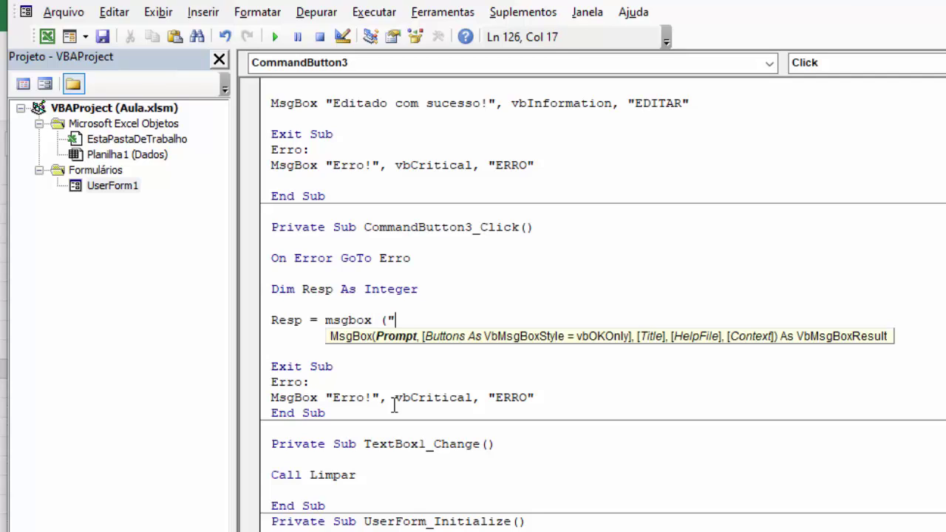
pyautogui.write('Deseja ')
pyautogui.write('realmente ')
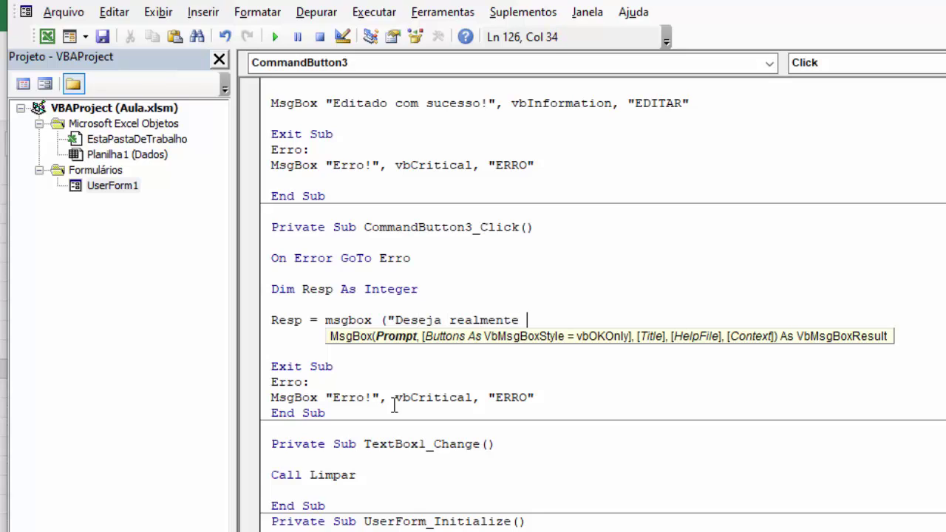
pyautogui.write('deletar?')
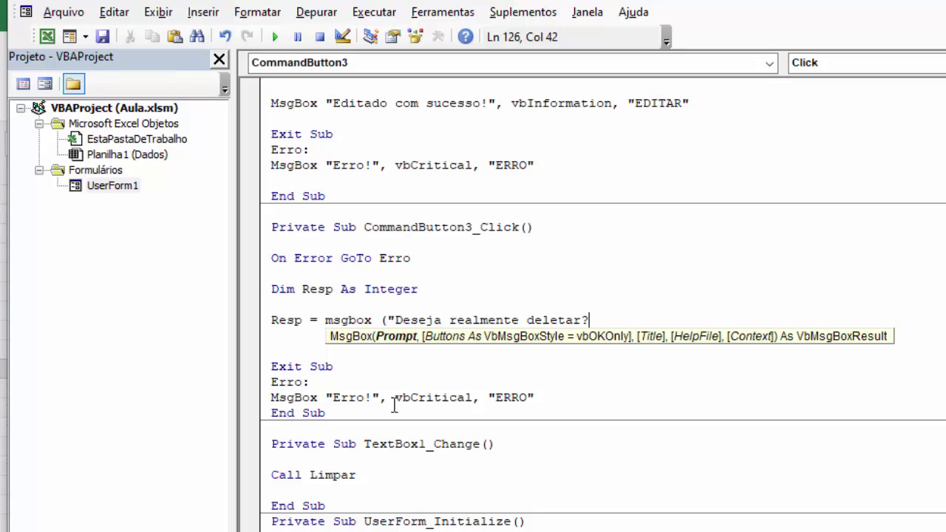
pyautogui.write('",')
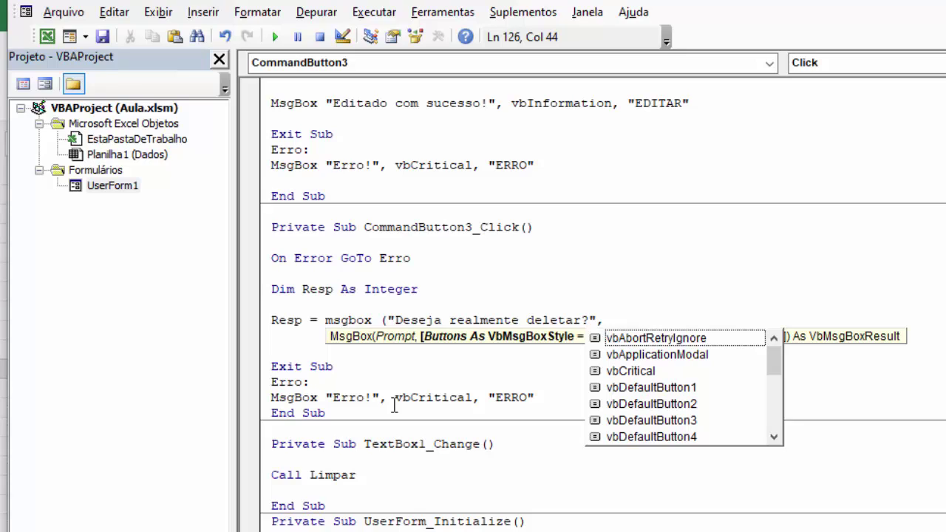
pyautogui.write('vb')
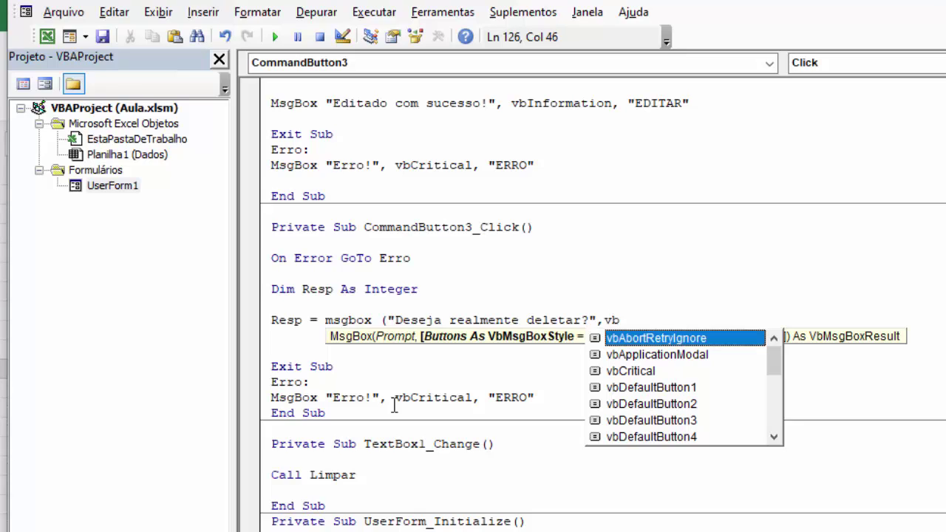
pyautogui.write('yes')
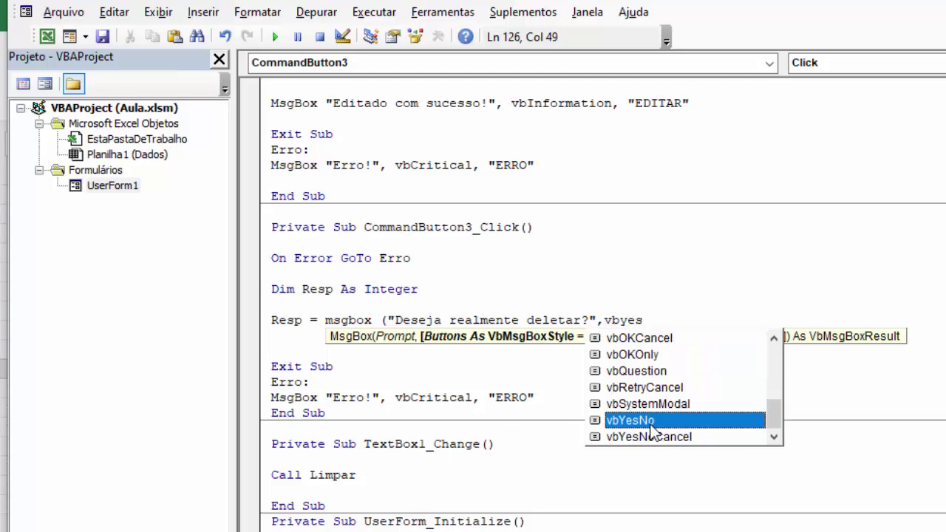
pyautogui.doubleClick(650, 421)
pyautogui.click(604, 320)
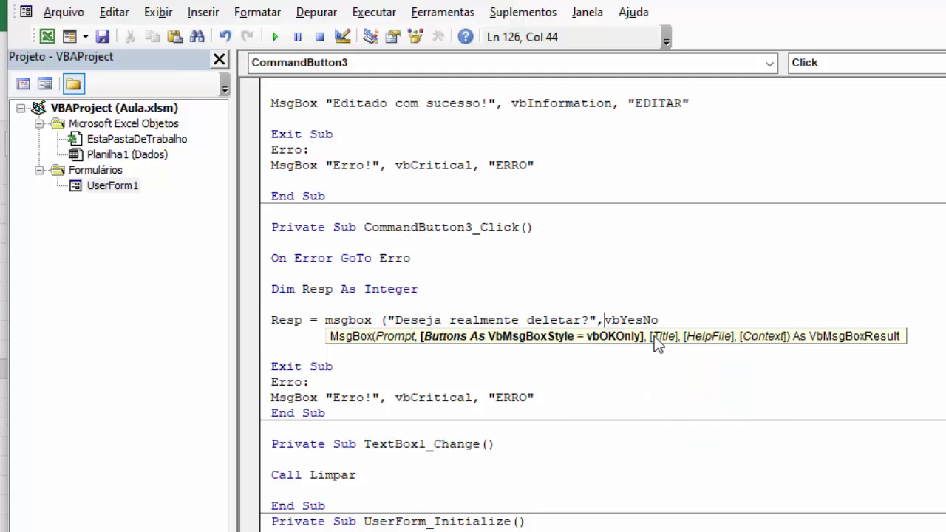
pyautogui.write('vba.')
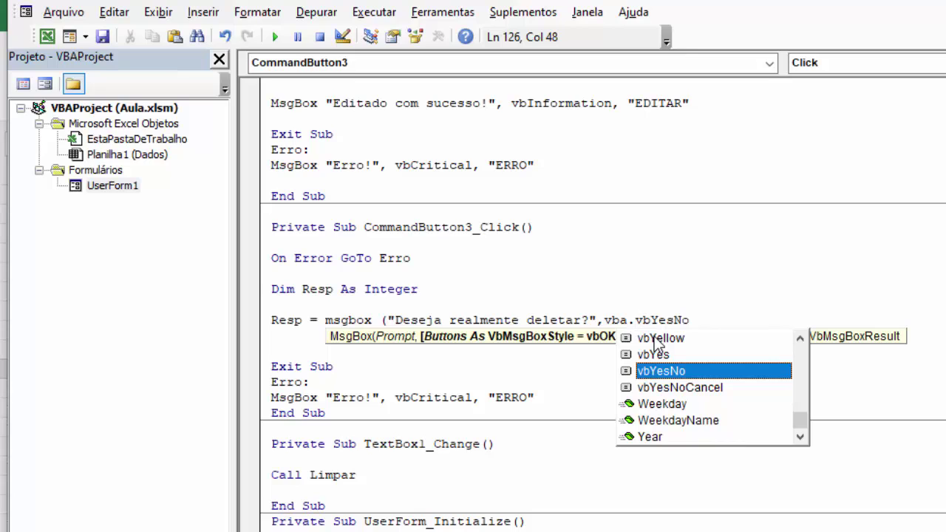
pyautogui.doubleClick(653, 387)
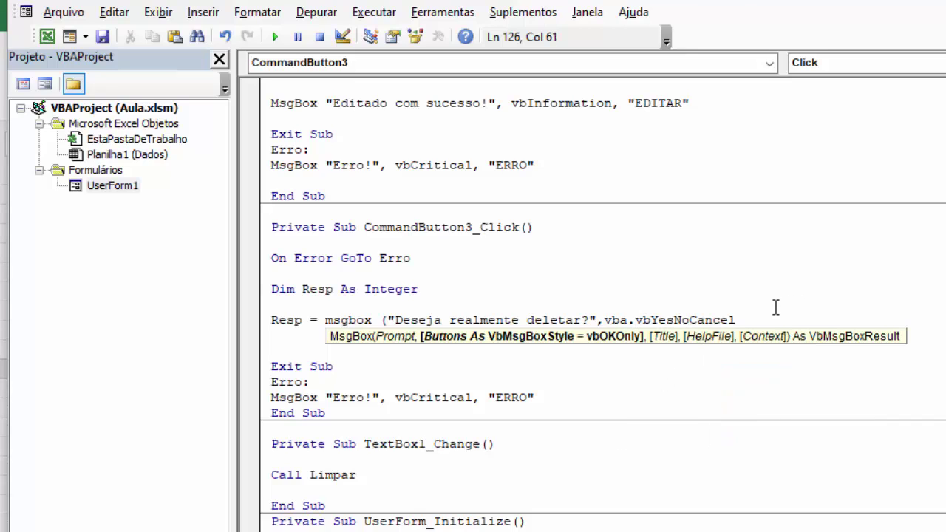
pyautogui.click(764, 311)
pyautogui.click(671, 405)
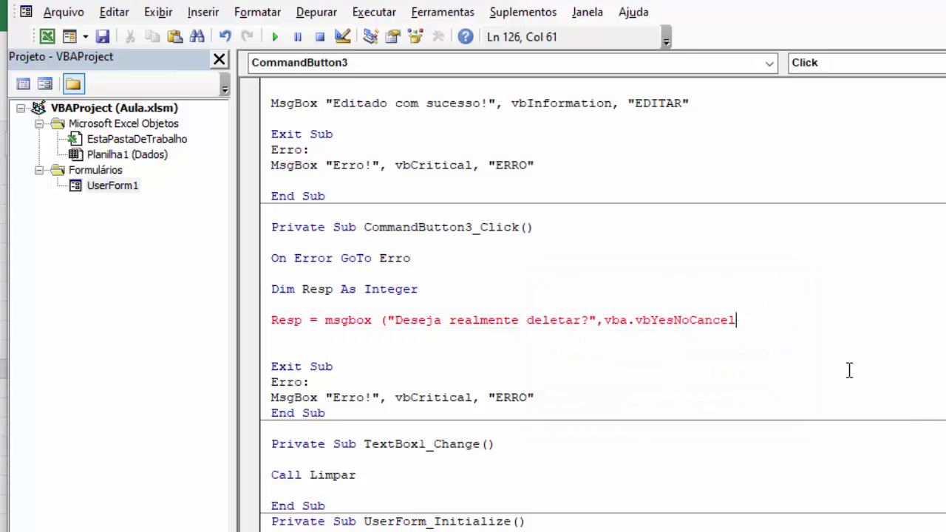
pyautogui.press('BackSpace')
pyautogui.press('BackSpace')
pyautogui.press('BackSpace')
pyautogui.press('BackSpace')
pyautogui.press('BackSpace')
pyautogui.press('BackSpace')
pyautogui.press('BackSpace')
pyautogui.press('BackSpace')
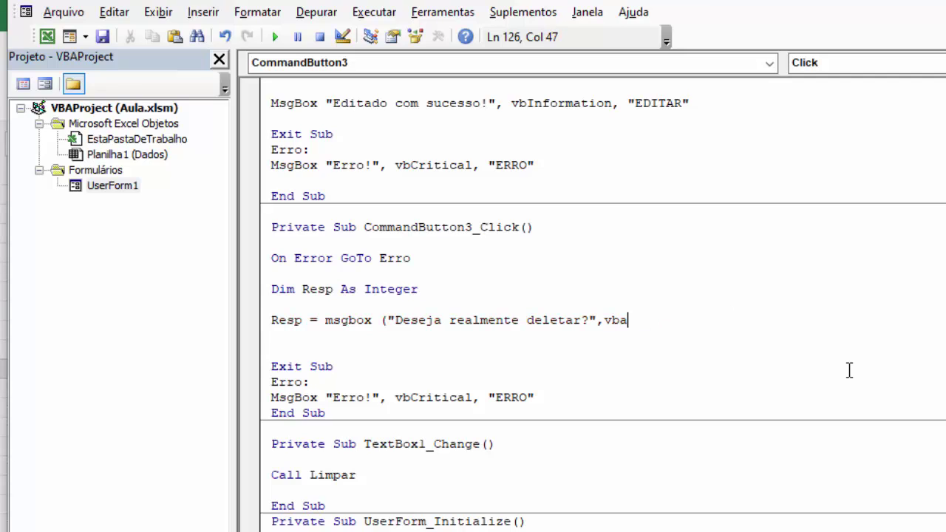
# Step: Complete the prompt with VBA.vbYesNo and the title "EXCLUIR", closing the parenthesis
pyautogui.write('.vb')
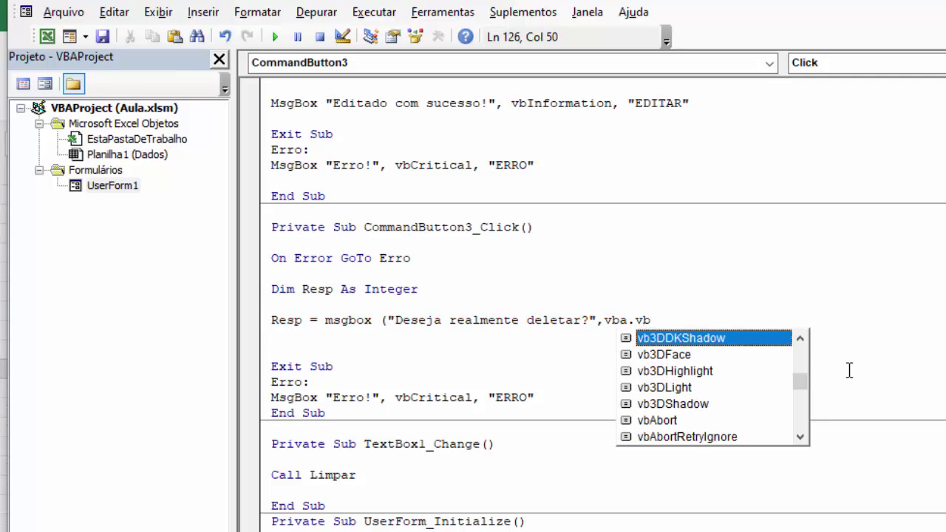
pyautogui.write('y')
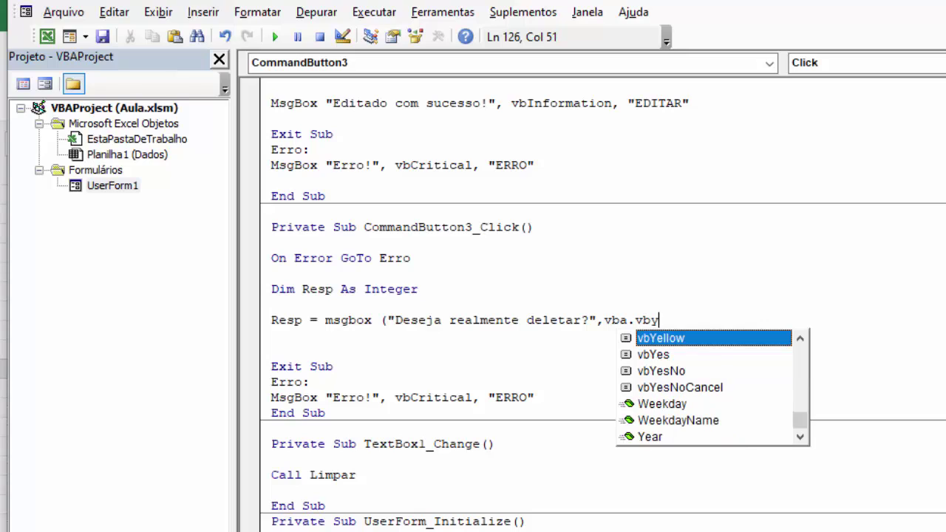
pyautogui.doubleClick(677, 371)
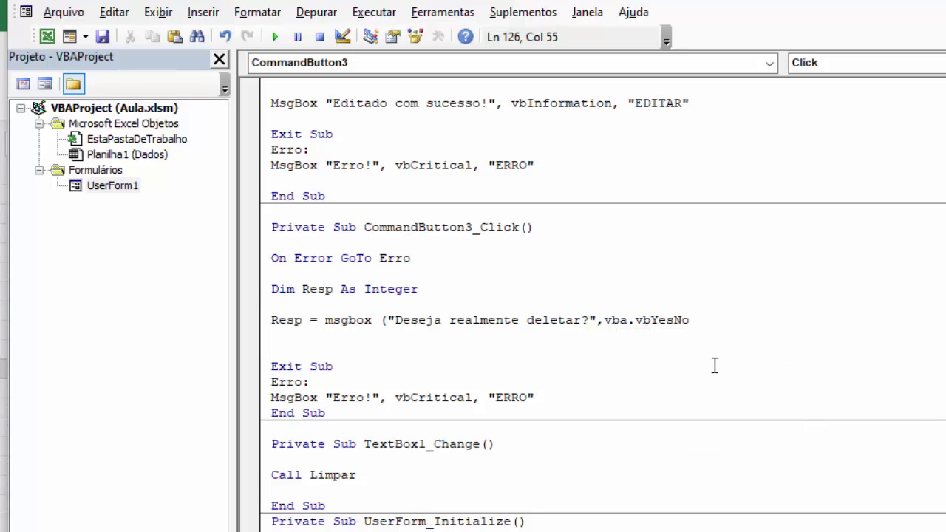
pyautogui.write(',')
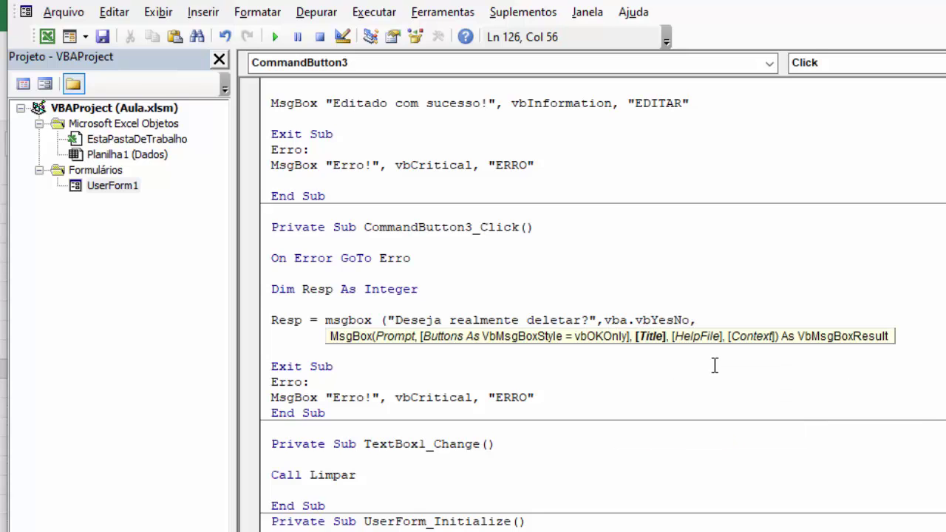
pyautogui.write(' "')
pyautogui.write('EXCL')
pyautogui.write('UIR"')
pyautogui.press('Return')
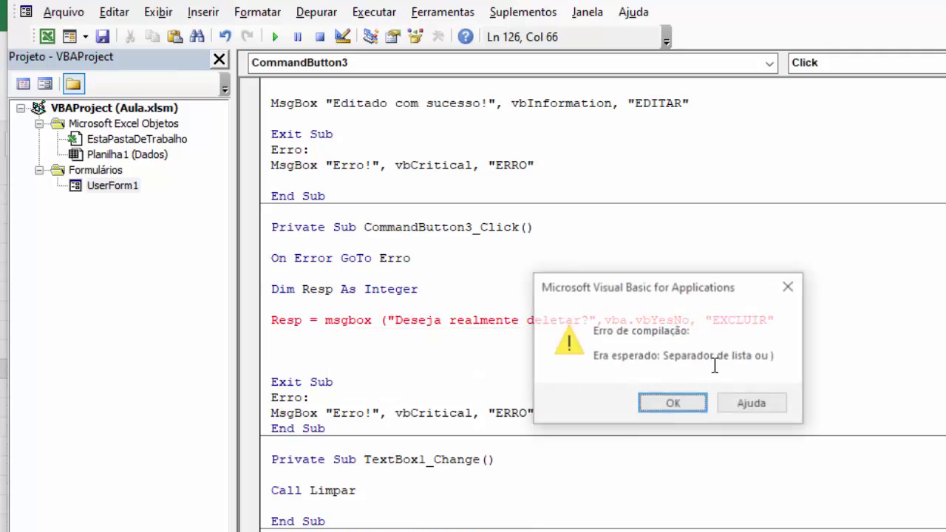
pyautogui.press('Return')
pyautogui.write(')')
pyautogui.press('Return')
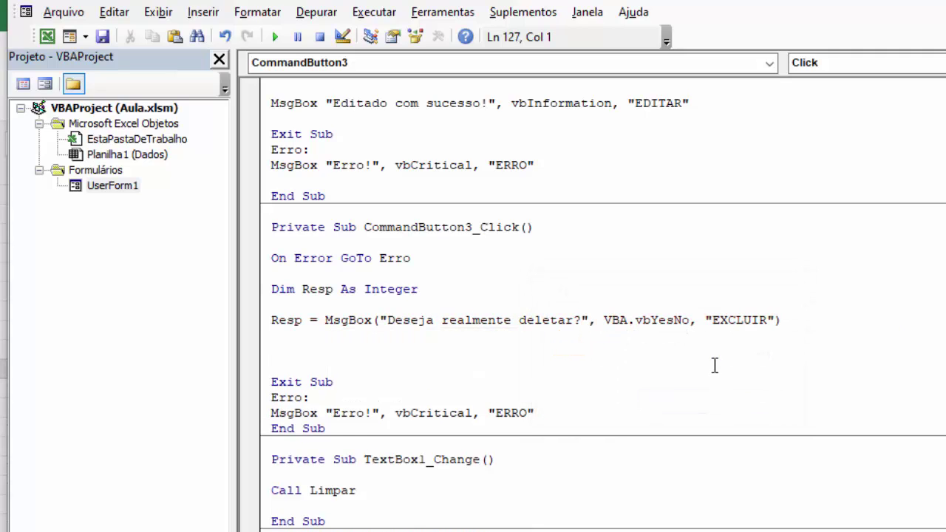
pyautogui.press('Return')
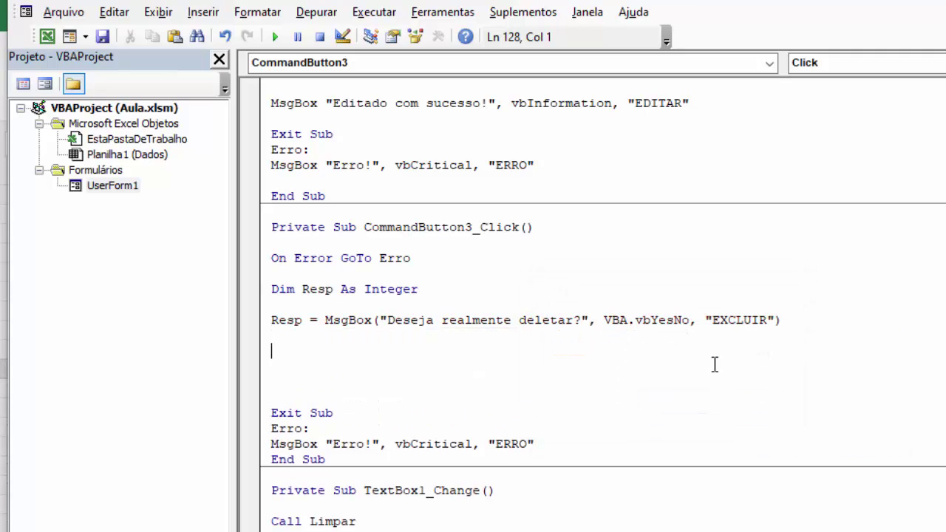
# Step: Remove the blank line under Dim Resp and add If Resp = VBA.vbYes Then below the MsgBox
pyautogui.click(435, 289)
pyautogui.press('Delete')
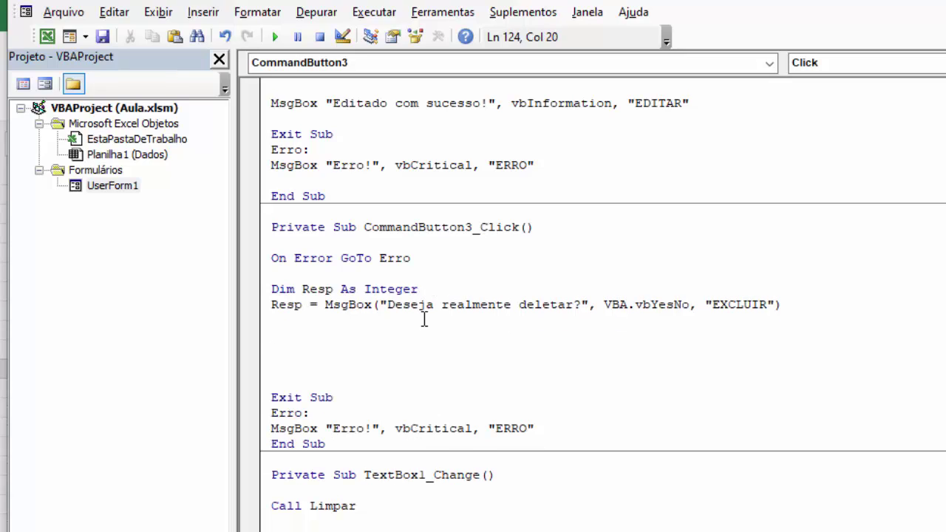
pyautogui.click(314, 337)
pyautogui.moveTo(302, 305); pyautogui.dragTo(271, 305)
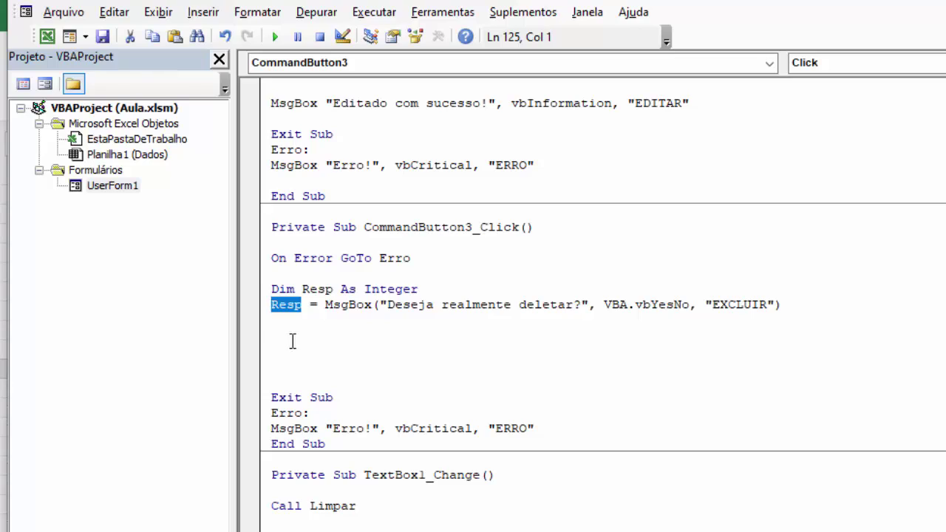
pyautogui.click(291, 351)
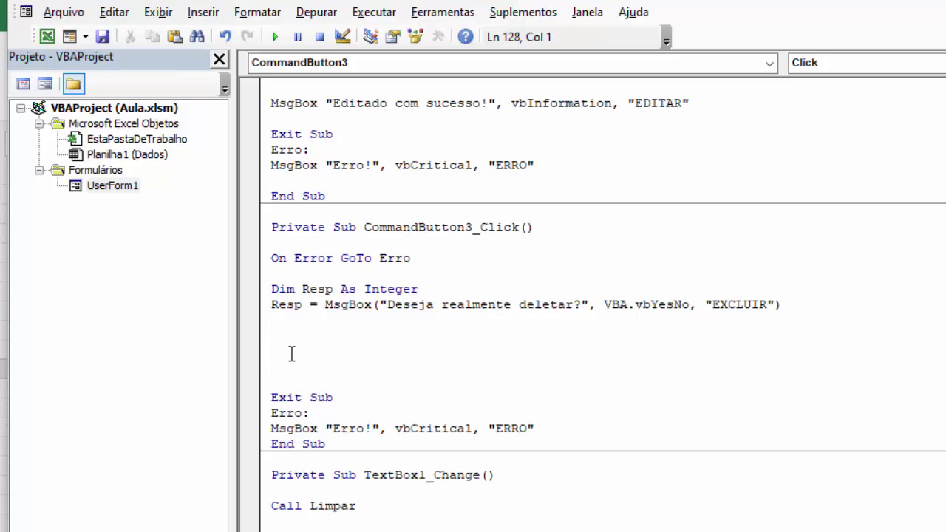
pyautogui.write('IF Resp')
pyautogui.write(' = VBA')
pyautogui.write('.VBY')
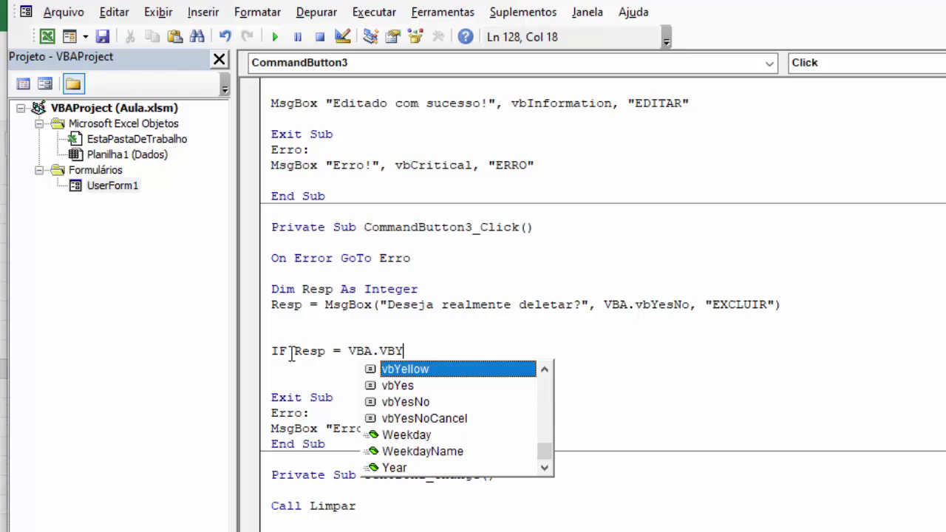
pyautogui.doubleClick(405, 385)
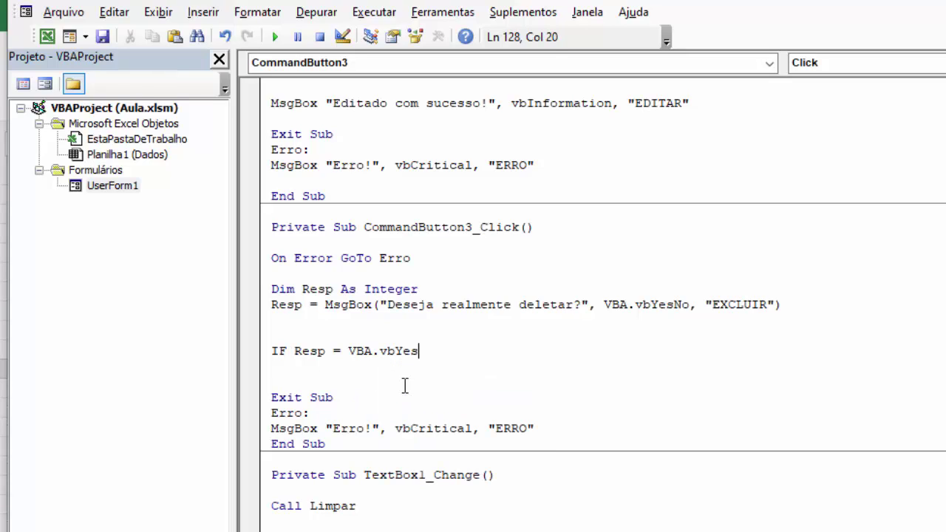
pyautogui.write('TH')
pyautogui.write('EN')
pyautogui.press('Return')
# Step: Add Else and End If, with Planilha1.Rows().Delete inside the Yes branch
pyautogui.press('Return')
pyautogui.press('Return')
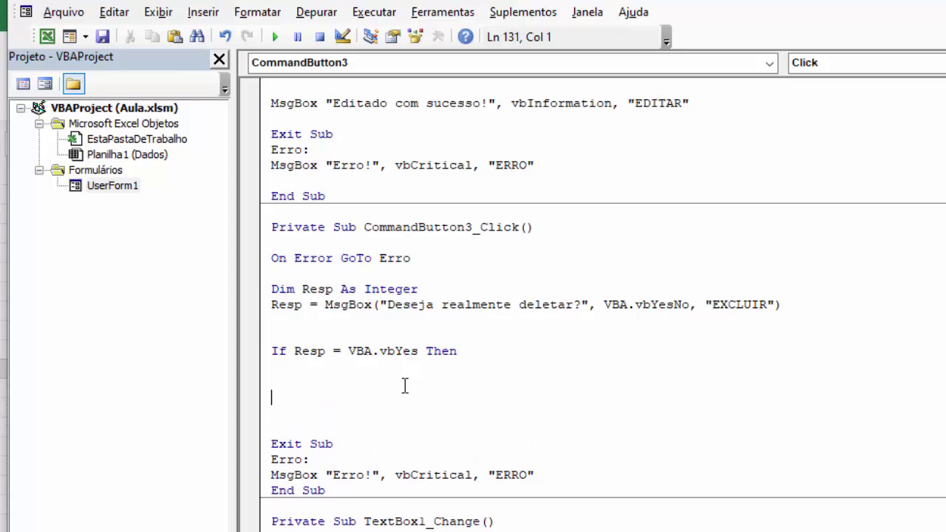
pyautogui.write('Else')
pyautogui.press('Return')
pyautogui.press('Return')
pyautogui.press('Return')
pyautogui.write('EN')
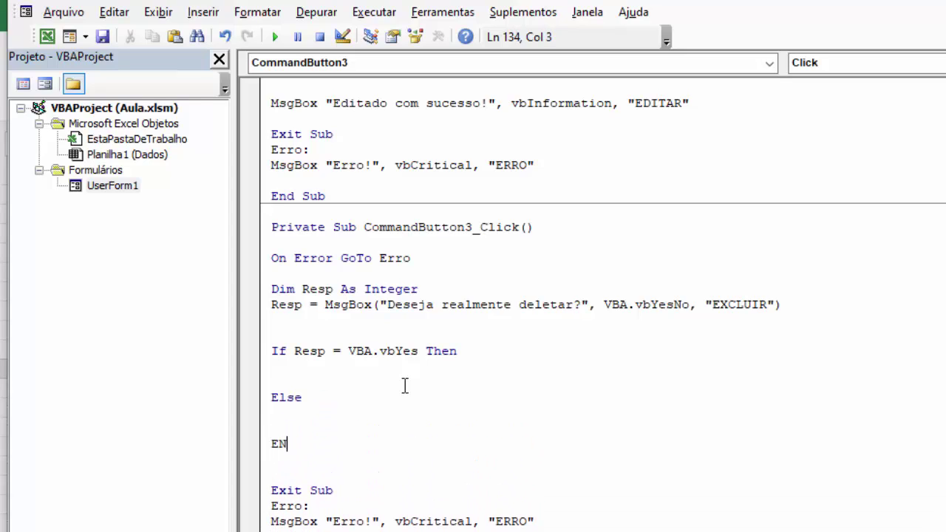
pyautogui.write('D IF')
pyautogui.press('Down')
pyautogui.press('Return')
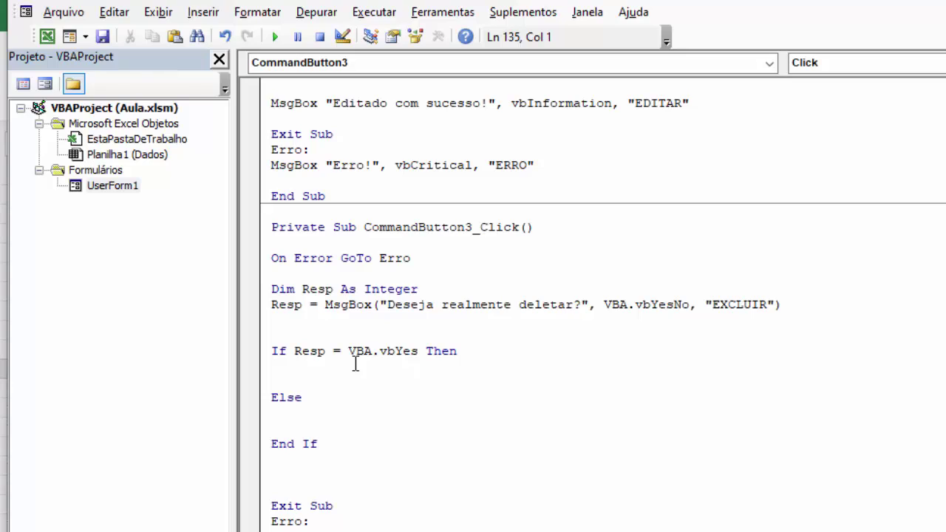
pyautogui.click(309, 370)
pyautogui.press('Return')
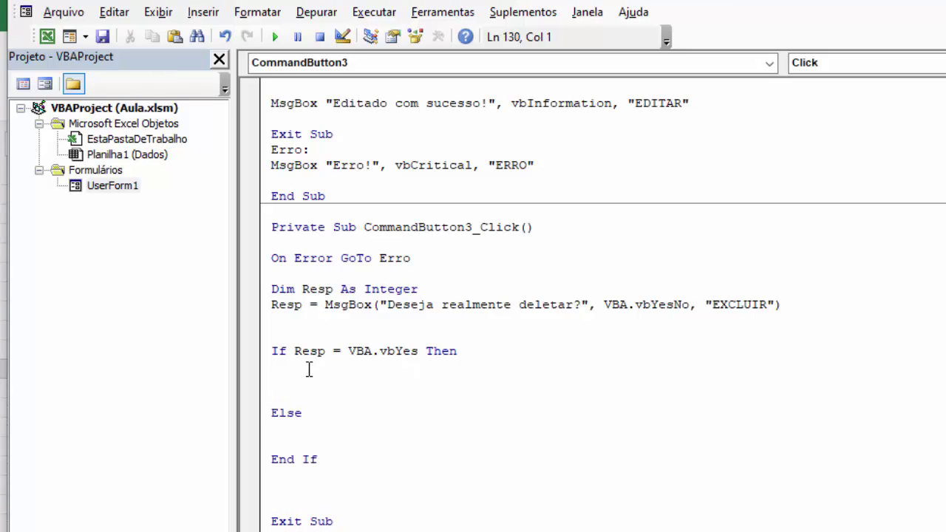
pyautogui.write('P')
pyautogui.write('lanilha1')
pyautogui.write('.')
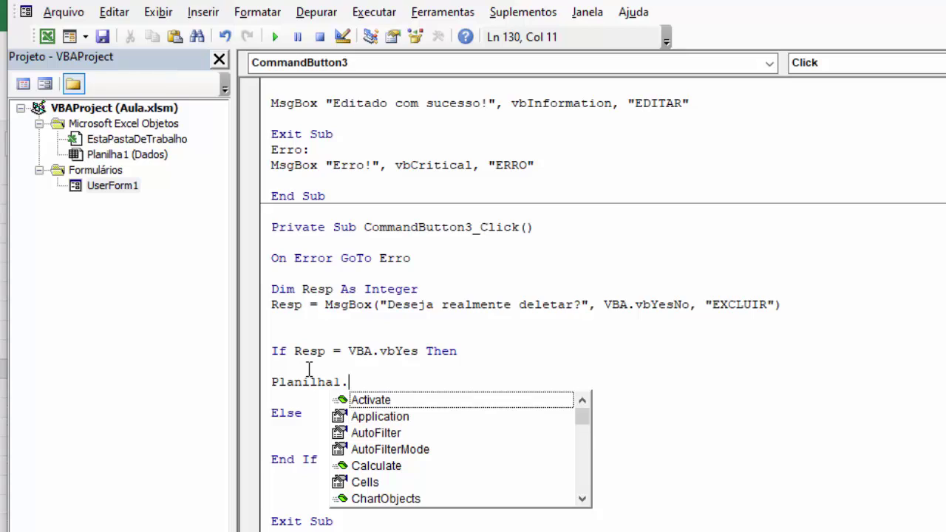
pyautogui.write('rows ')
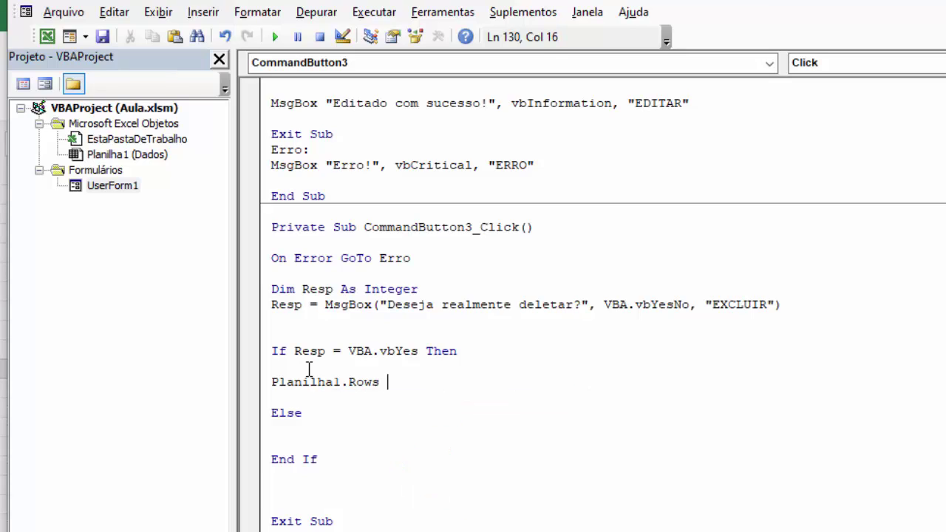
pyautogui.write('()')
pyautogui.write('.delet')
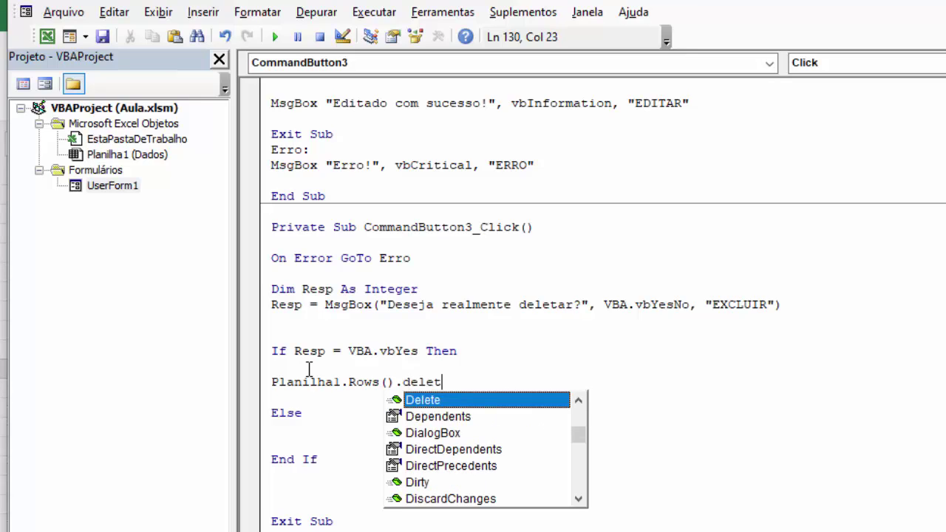
pyautogui.press('Return')
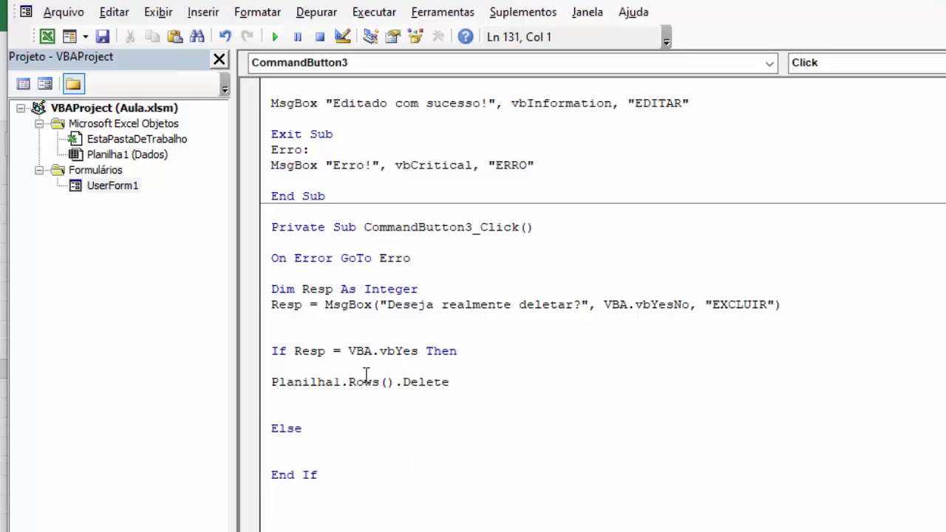
# Step: Check the Linha variable in the PESQUISAR routine, CommandButton1_Click
pyautogui.doubleClick(117, 191)
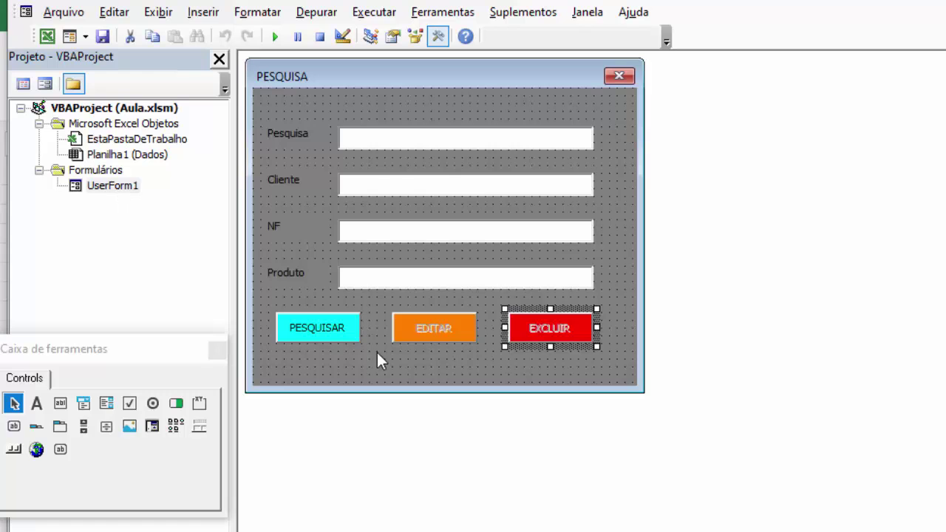
pyautogui.doubleClick(326, 334)
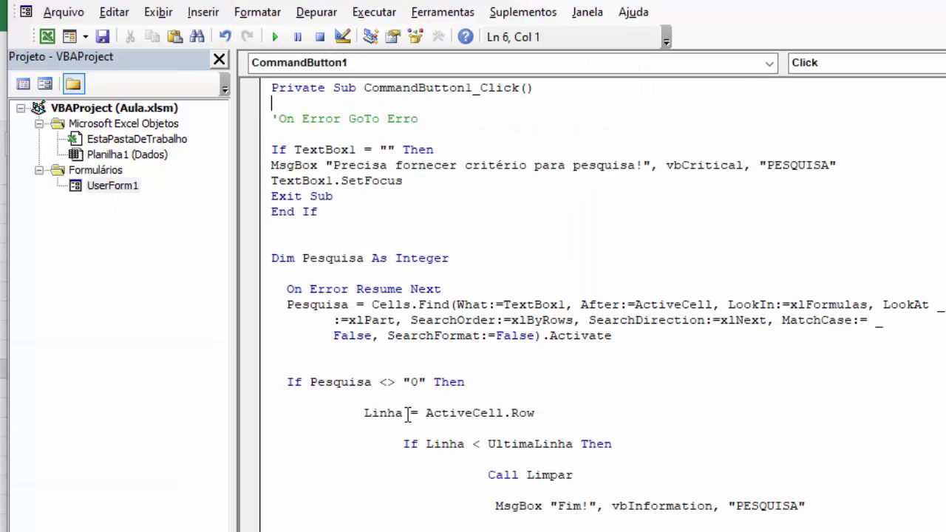
pyautogui.moveTo(402, 413); pyautogui.dragTo(364, 415)
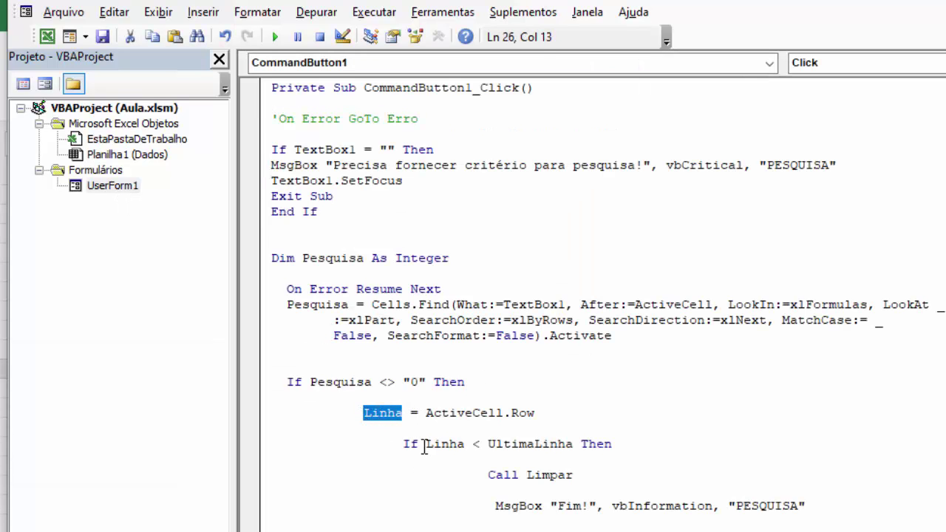
pyautogui.scroll(2, 447, 459)
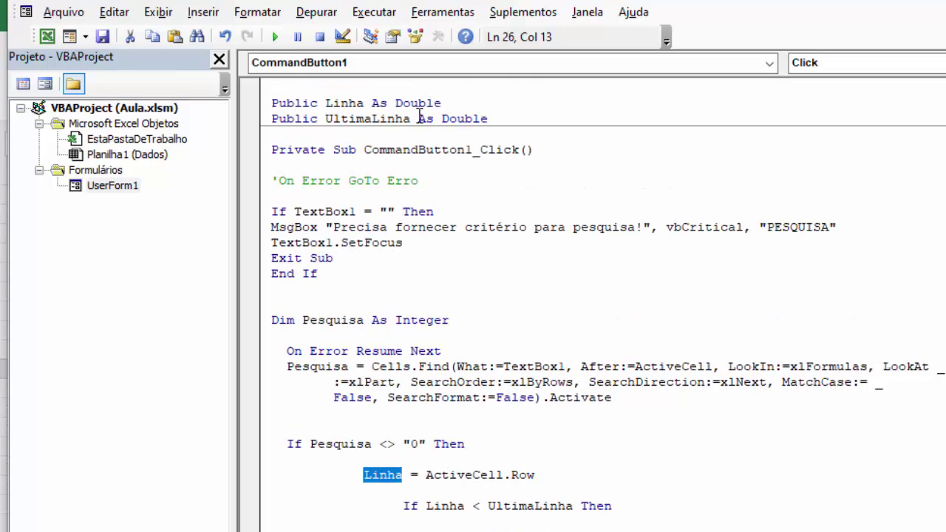
# Step: In CommandButton3_Click, change the deletion to Planilha1.Rows(Linha) and add Call Limpar below
pyautogui.doubleClick(112, 186)
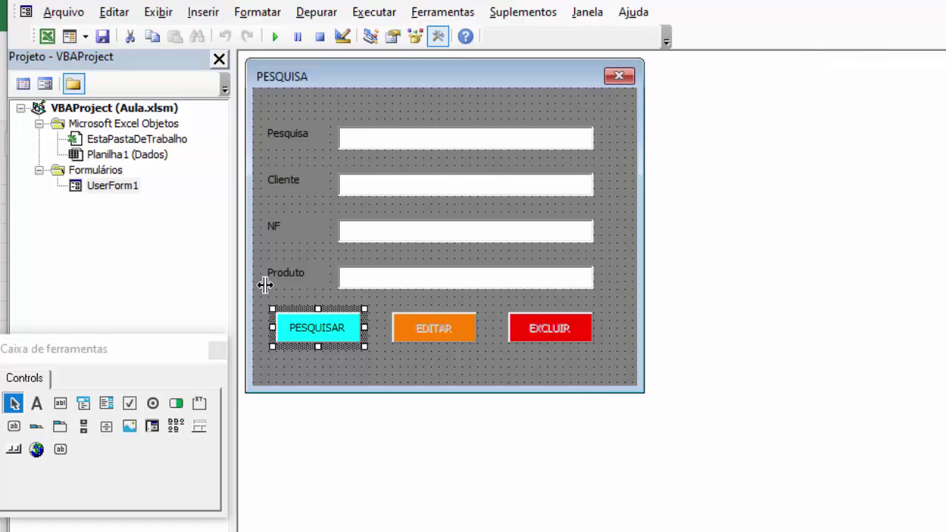
pyautogui.click(545, 331)
pyautogui.doubleClick(545, 328)
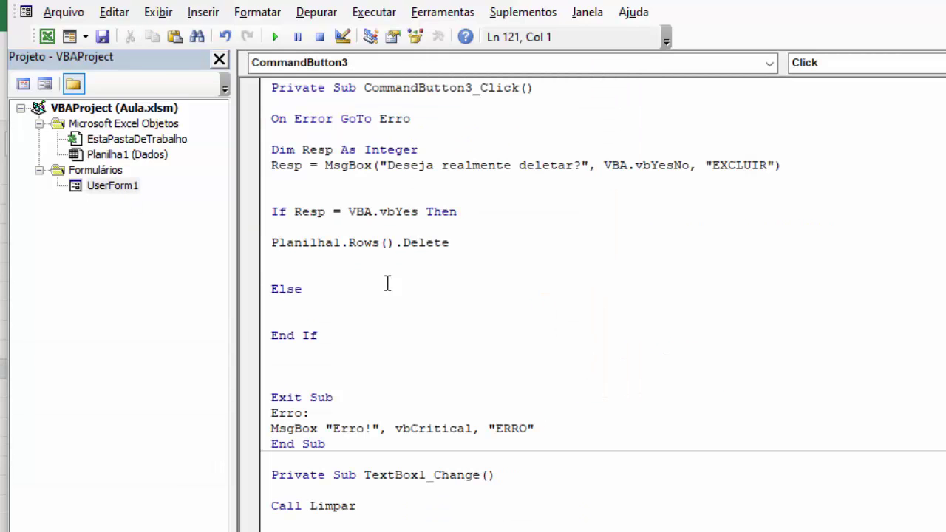
pyautogui.click(388, 243)
pyautogui.write('Linha')
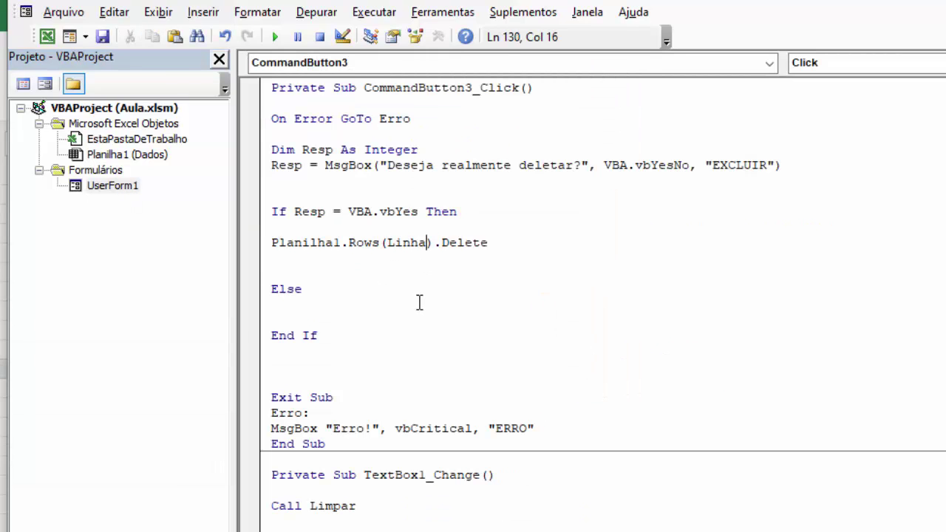
pyautogui.click(321, 275)
pyautogui.write('call limpar')
pyautogui.press('Return')
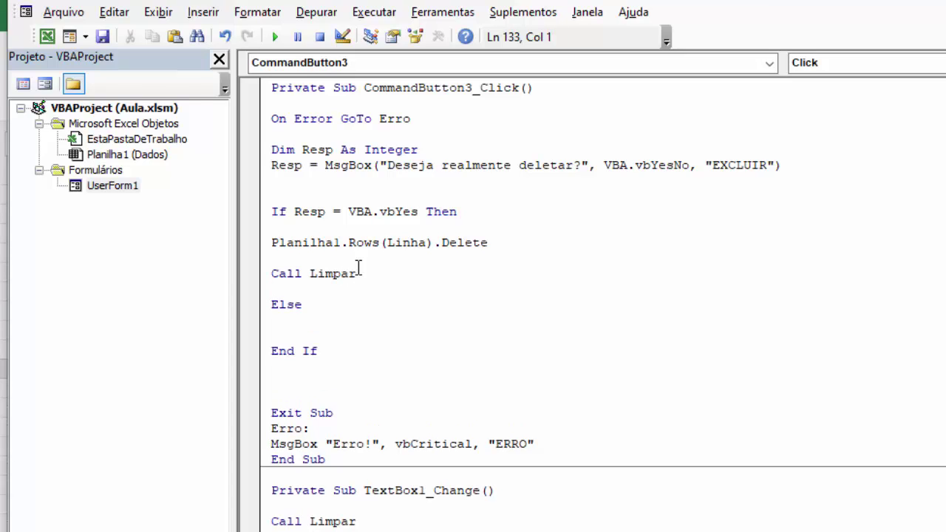
# Step: Copy the two TextBox1 clear-and-focus lines below Call Limpar in the delete routine
pyautogui.scroll(2, 357, 267)
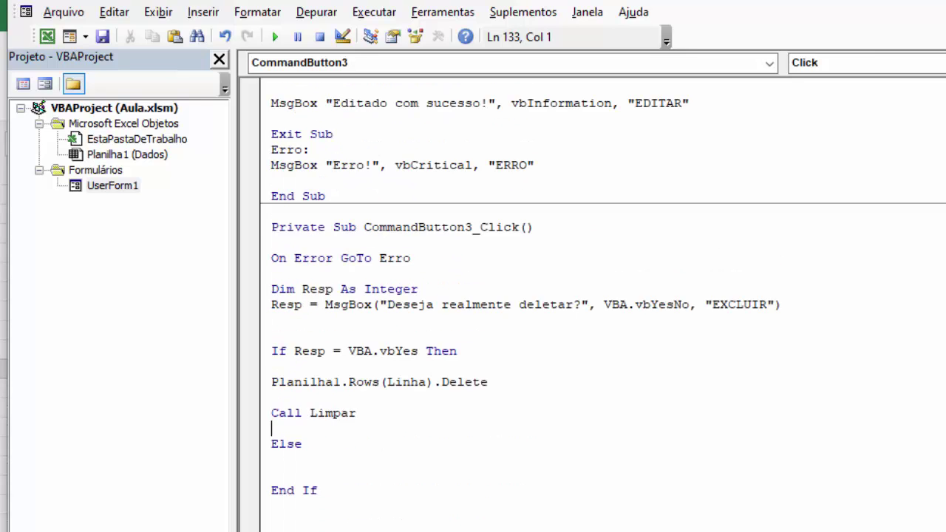
pyautogui.scroll(3, 362, 263)
pyautogui.moveTo(418, 165); pyautogui.dragTo(263, 159)
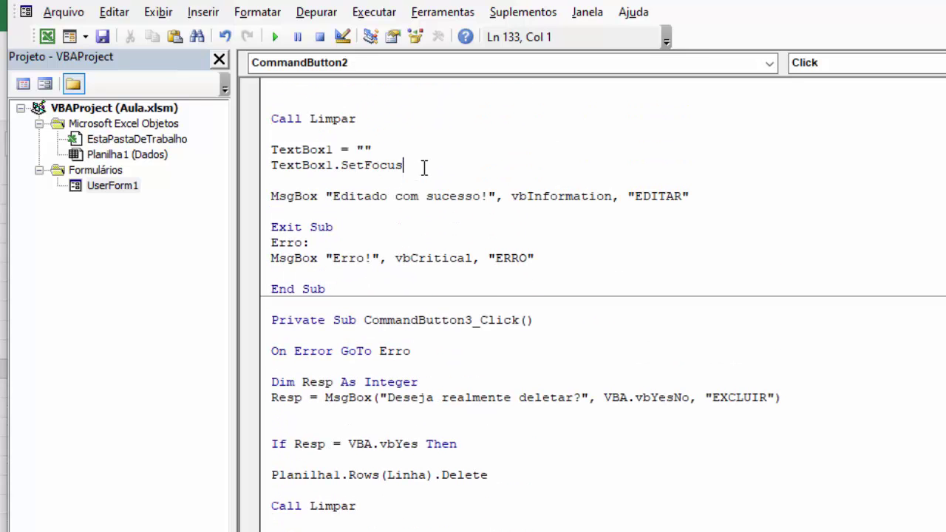
pyautogui.scroll(-3, 509, 283)
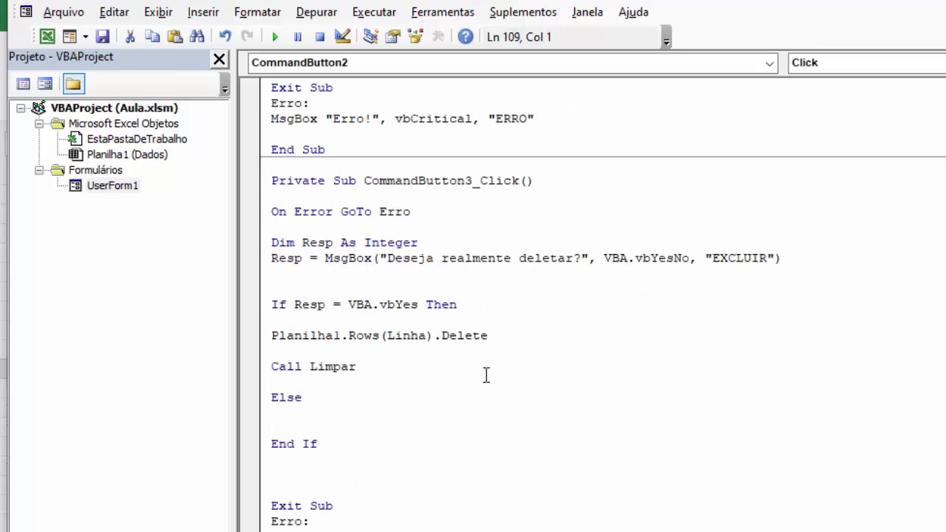
pyautogui.click(290, 381)
pyautogui.press('Return')
pyautogui.write('TextBox1 = "" TextBox1.SetFocus')
pyautogui.press('Return')
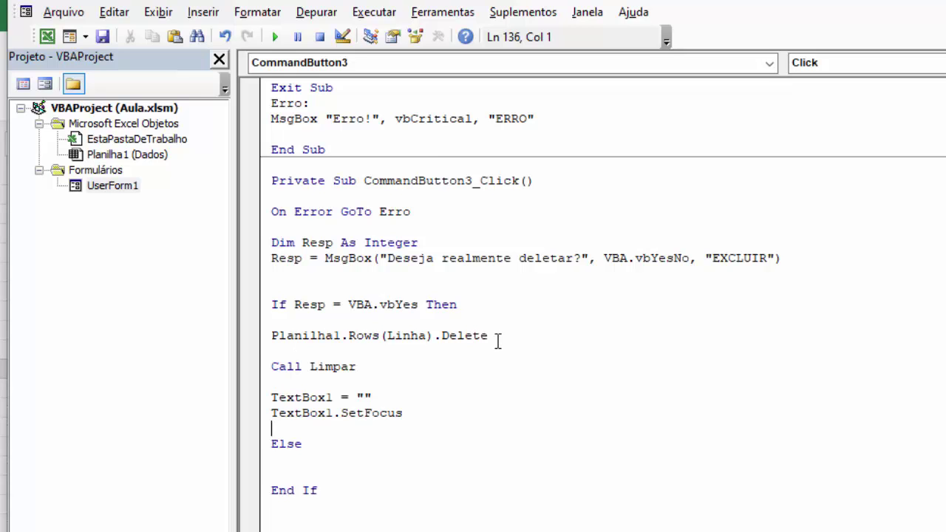
# Step: Paste EDITAR's success MsgBox line into the delete routine above Else
pyautogui.scroll(2, 551, 401)
pyautogui.scroll(4, 551, 401)
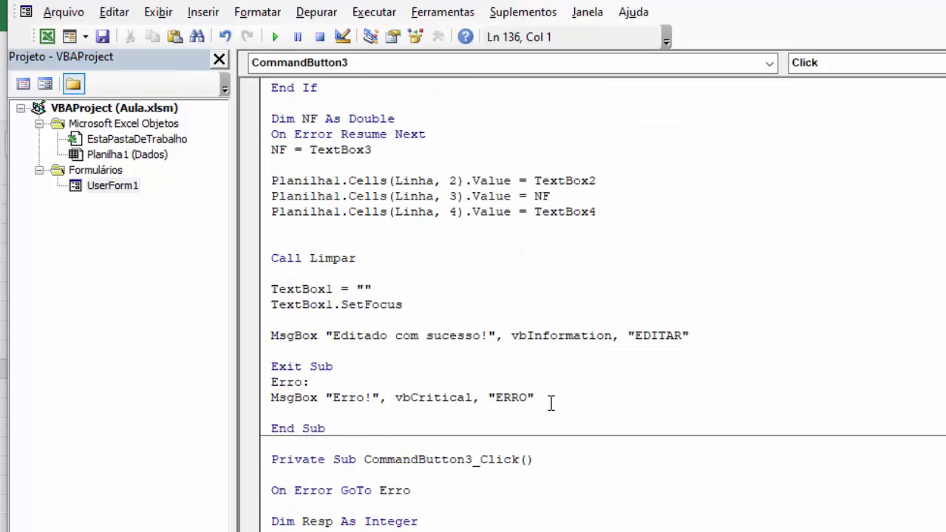
pyautogui.moveTo(696, 336); pyautogui.dragTo(245, 334)
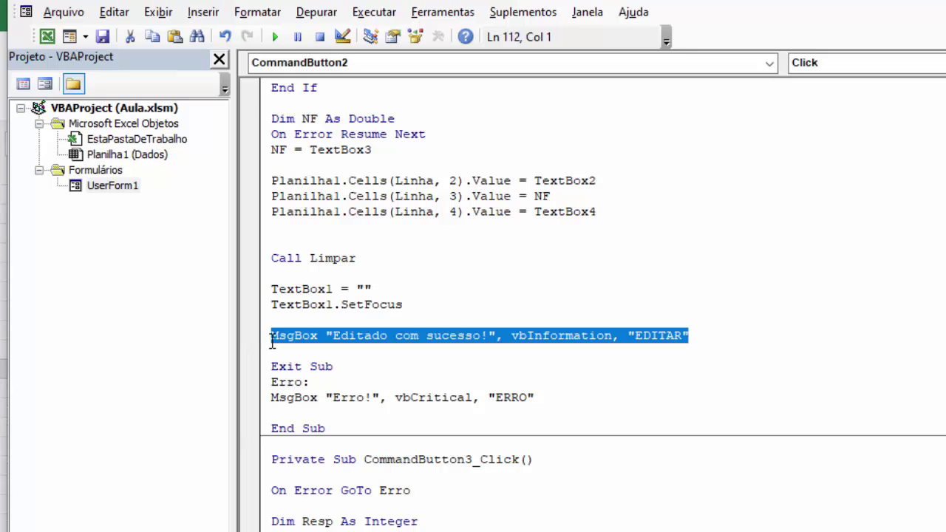
pyautogui.scroll(-4, 527, 395)
pyautogui.scroll(-1, 627, 458)
pyautogui.click(291, 477)
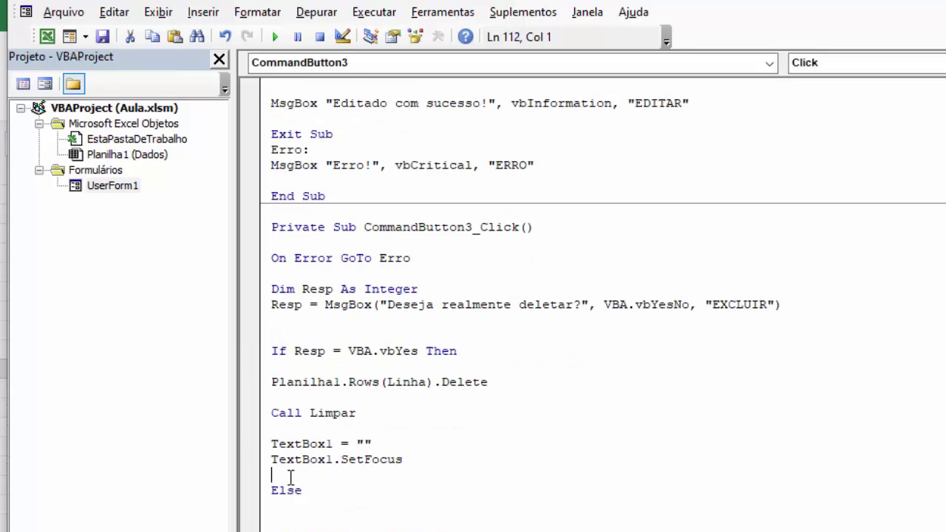
pyautogui.write('MsgBox "Editado com sucesso!", vbInformation, "EDITAR"')
pyautogui.press('Return')
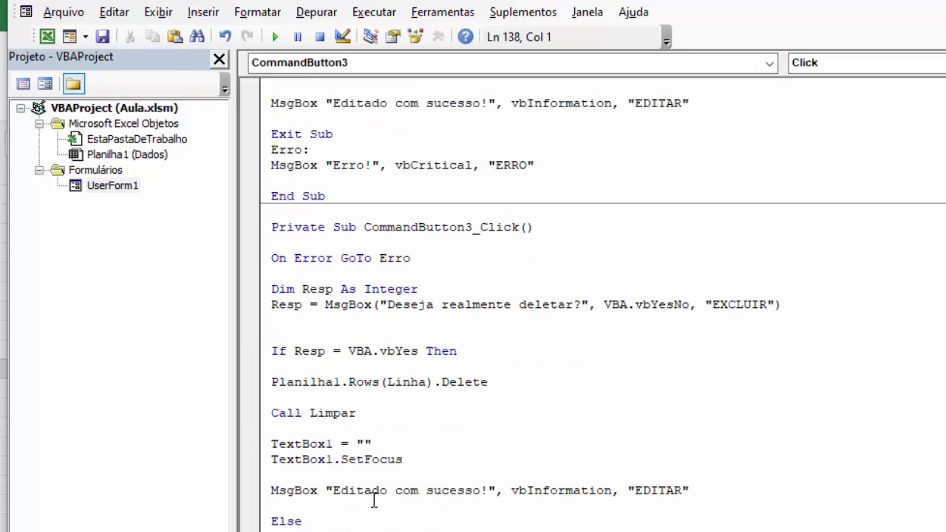
# Step: Change the pasted message to "Excluído com sucesso!" and its title to "EXCLUIR"
pyautogui.moveTo(386, 491); pyautogui.dragTo(339, 490)
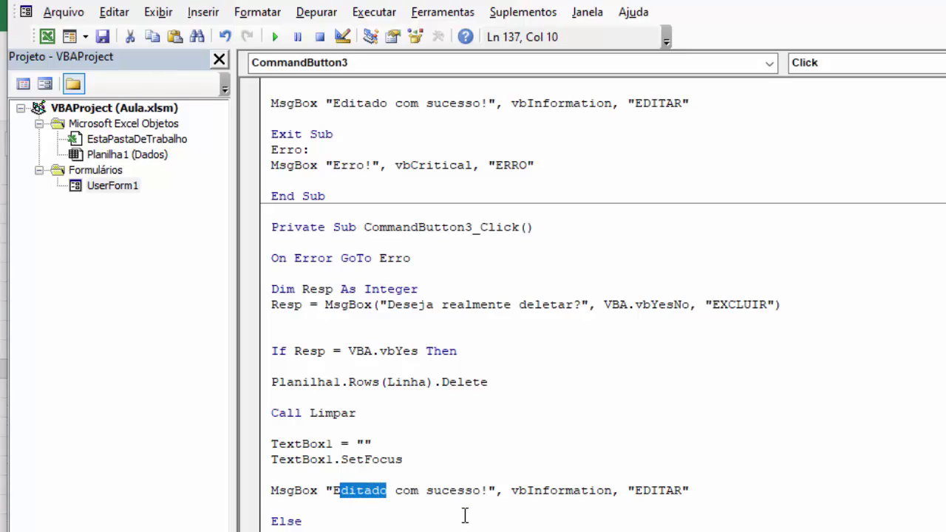
pyautogui.write('c')
pyautogui.press('BackSpace')
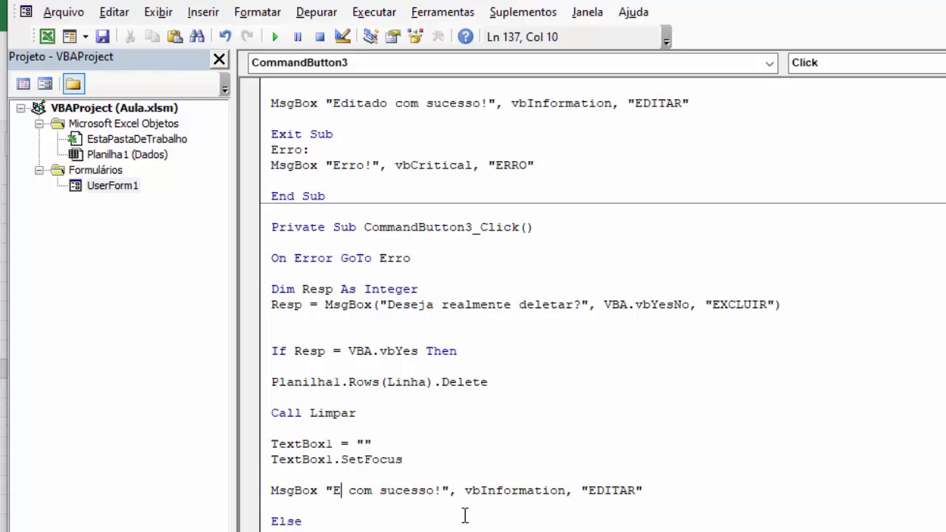
pyautogui.write('xcluído')
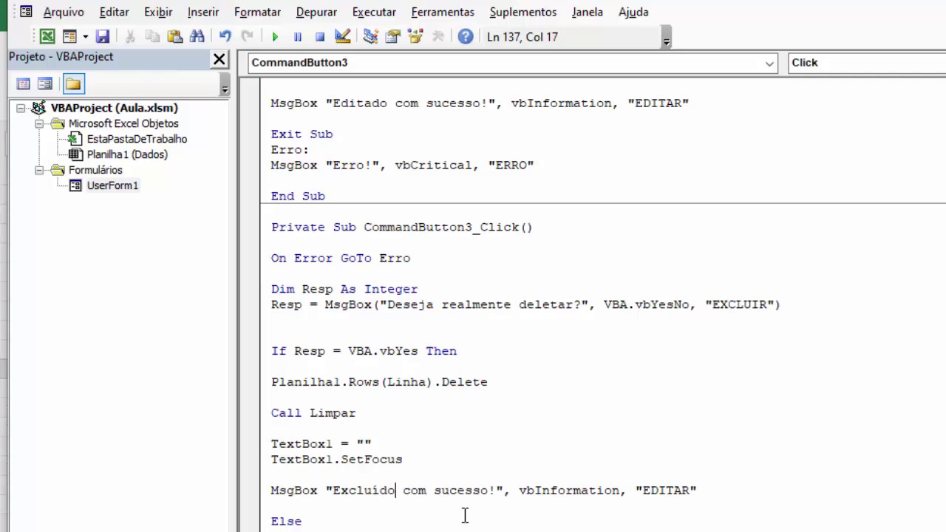
pyautogui.click(681, 510)
pyautogui.moveTo(689, 490); pyautogui.dragTo(649, 489)
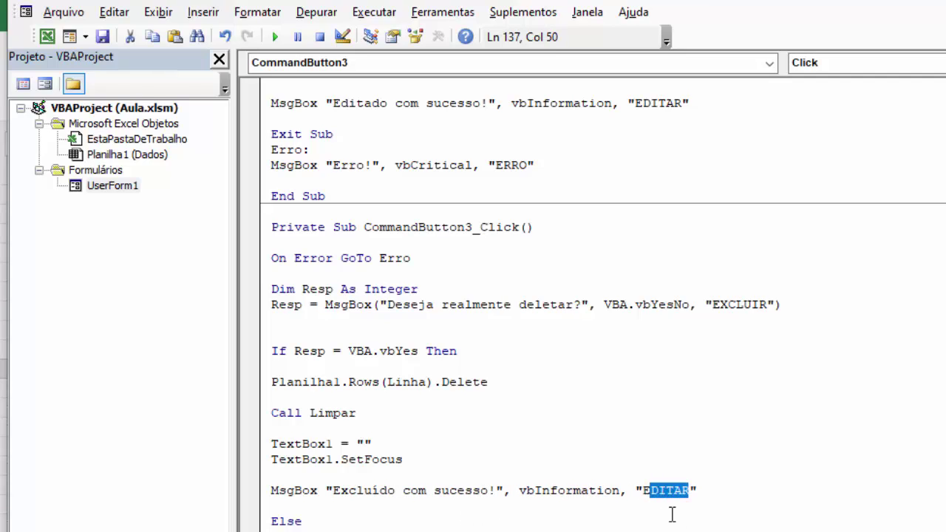
pyautogui.write('XCLUIR')
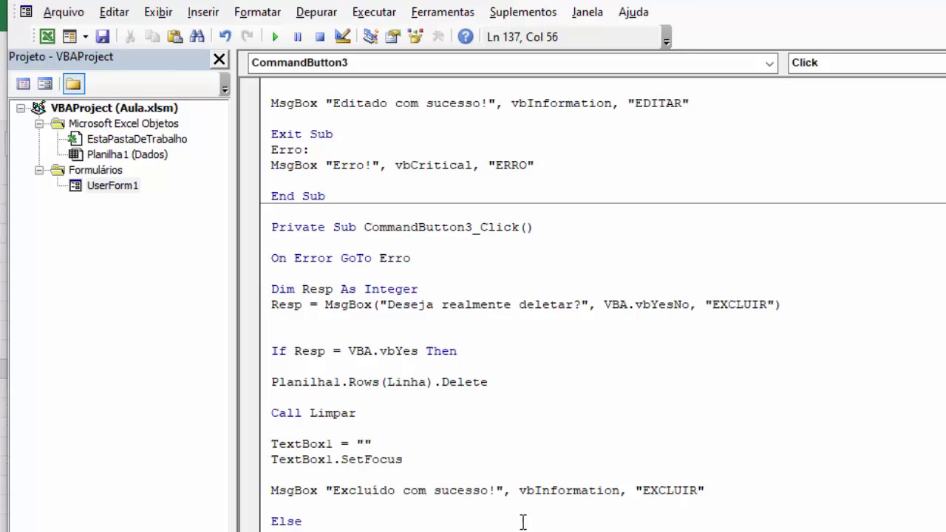
pyautogui.press('Down')
pyautogui.press('Down')
pyautogui.press('Down')
pyautogui.scroll(-3, 356, 502)
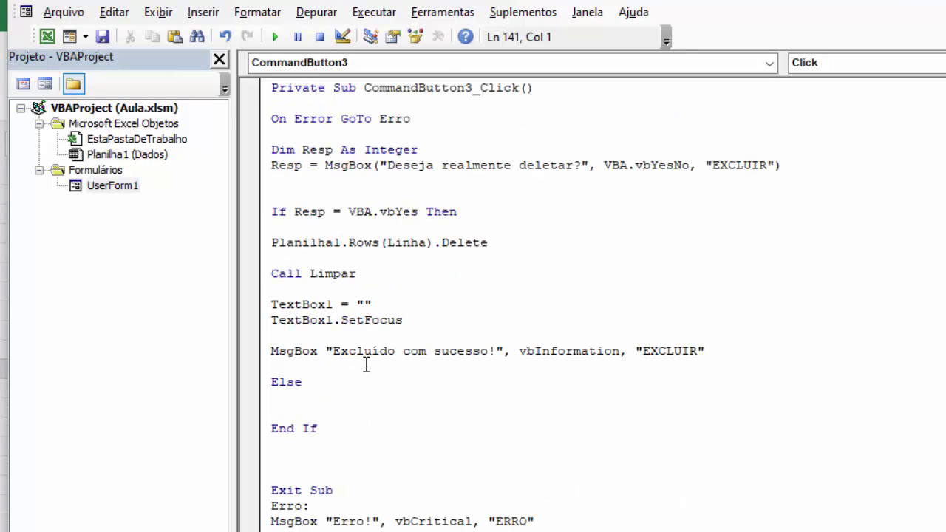
# Step: Indent the Yes-branch lines and make room for code in the Else branch
pyautogui.moveTo(284, 262); pyautogui.dragTo(323, 391)
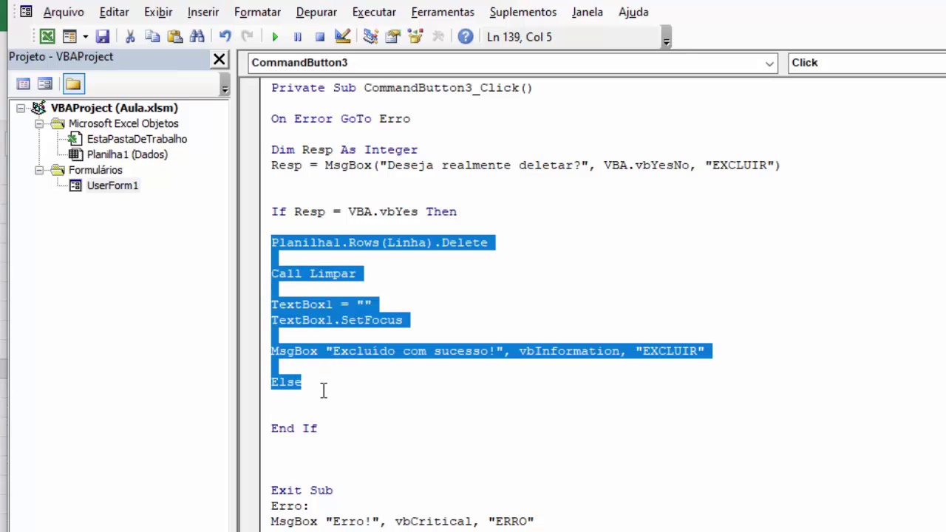
pyautogui.press('Tab')
pyautogui.press('Tab')
pyautogui.press('Tab')
pyautogui.click(429, 425)
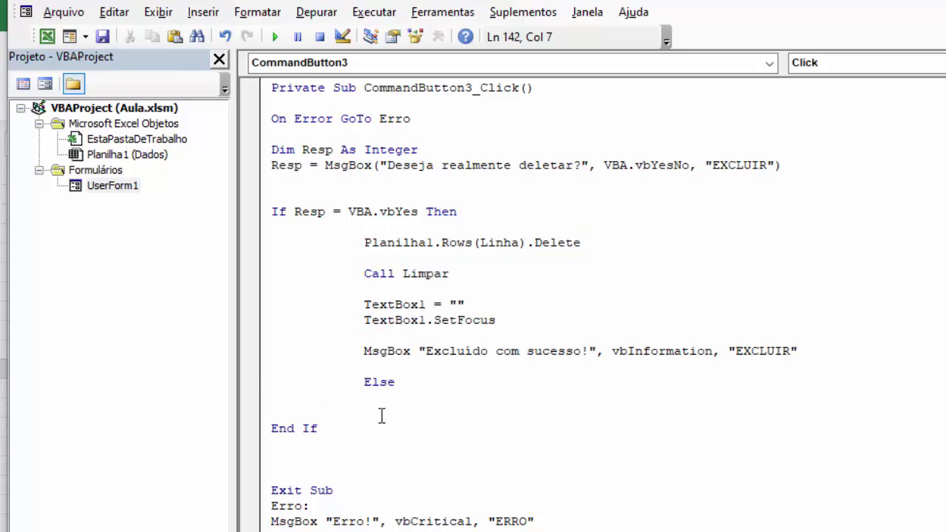
pyautogui.click(302, 412)
pyautogui.press('Return')
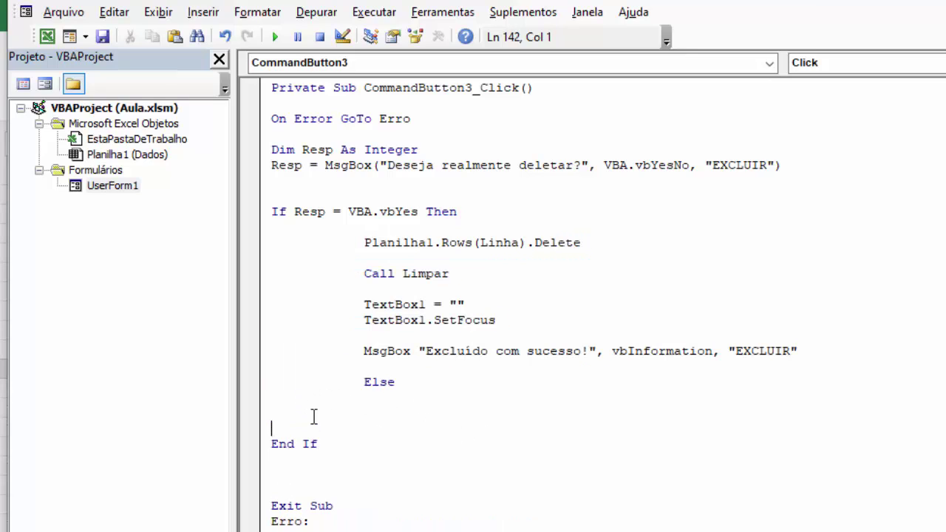
pyautogui.press('Return')
pyautogui.press('Return')
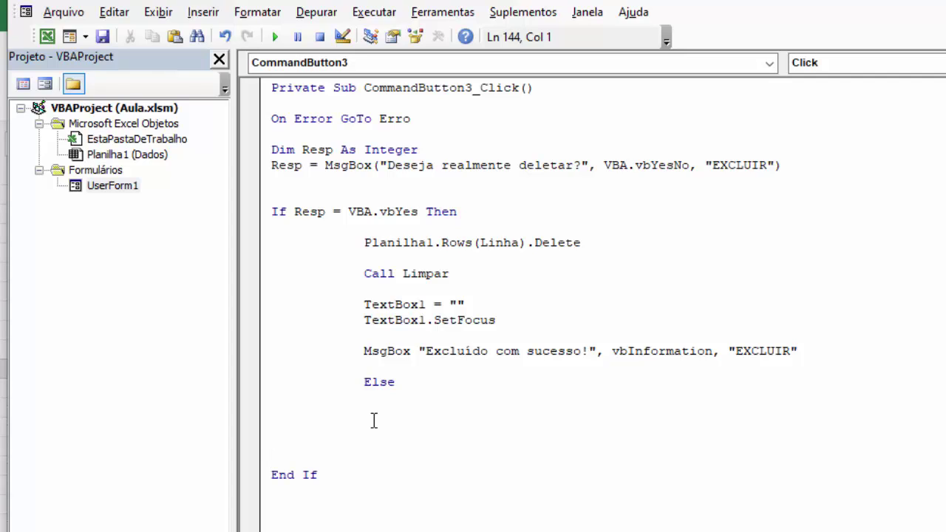
# Step: Put a MsgBox "Cancelado!", vbInformation, "EXCLUIR" line in the Else branch
pyautogui.moveTo(801, 351); pyautogui.dragTo(358, 353)
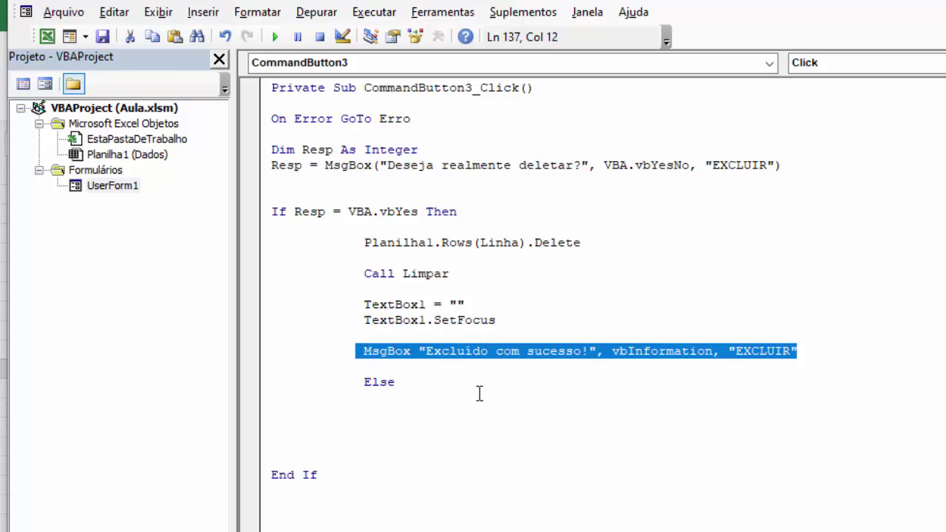
pyautogui.click(325, 438)
pyautogui.write('MsgBox "Excluído com sucesso!", vbInformation, "EXCLUIR"')
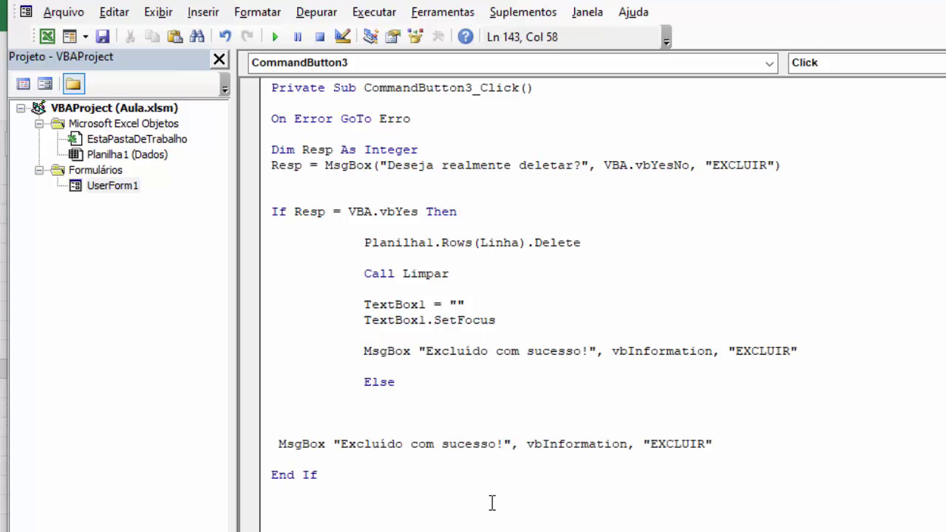
pyautogui.press('Return')
pyautogui.moveTo(495, 444); pyautogui.dragTo(341, 443)
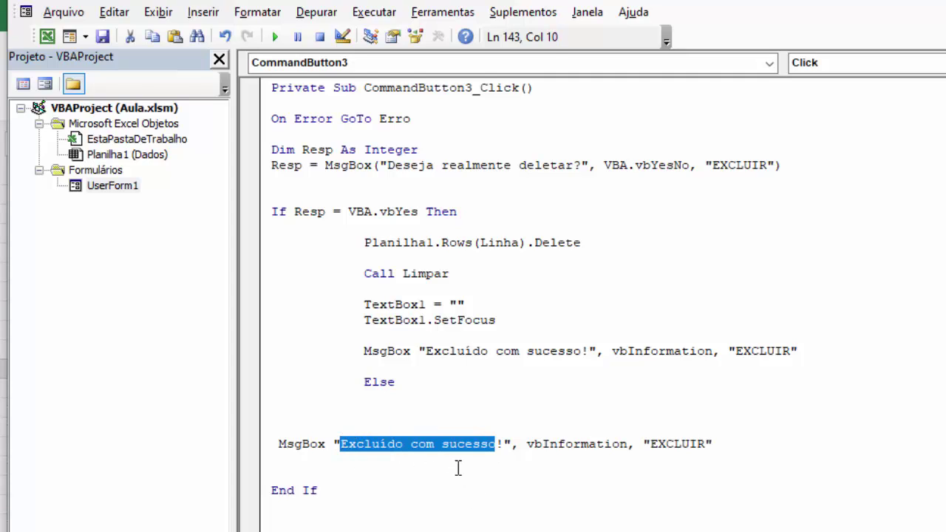
pyautogui.write('Cancelado')
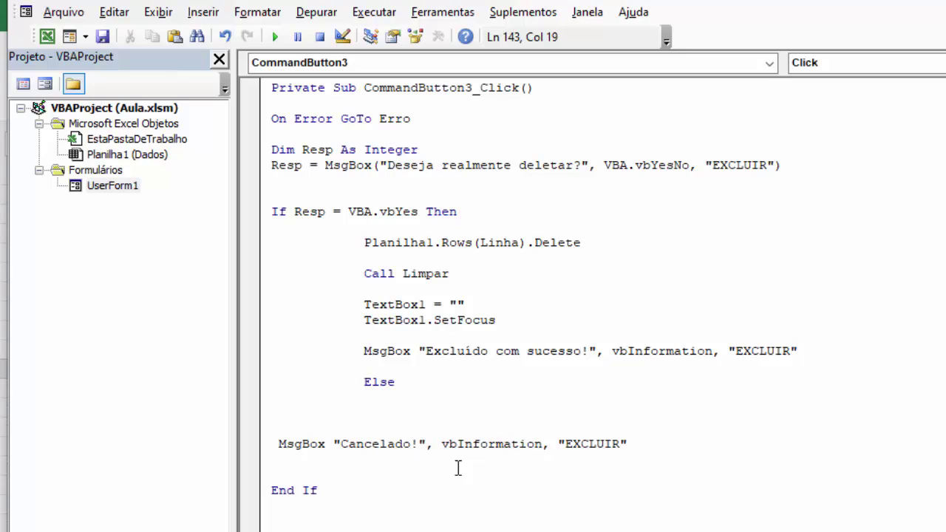
# Step: Save the VBA project
pyautogui.click(468, 505)
pyautogui.scroll(1, 470, 505)
pyautogui.scroll(1, 472, 505)
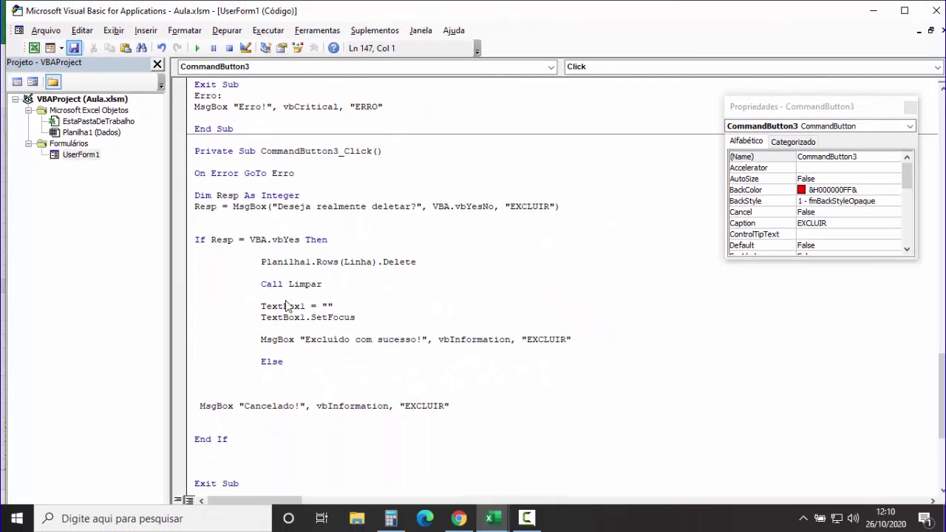
pyautogui.click(74, 48)
# Step: In Excel, open the search form and look up record 11
pyautogui.click(34, 48)
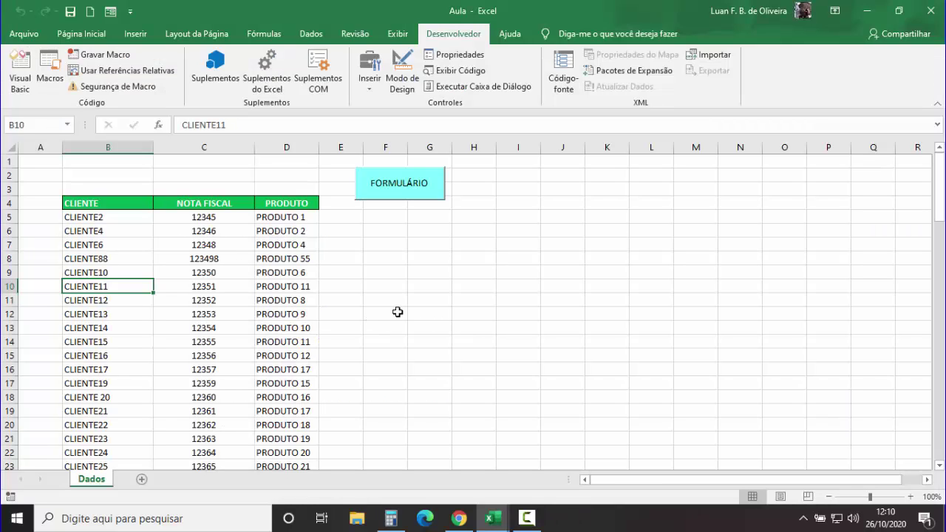
pyautogui.click(398, 189)
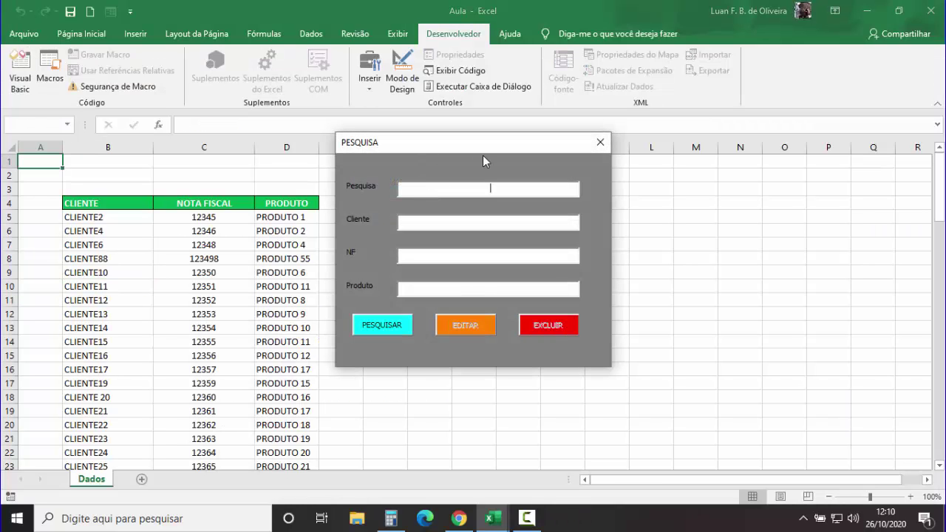
pyautogui.write('11')
pyautogui.press('Tab')
pyautogui.click(382, 325)
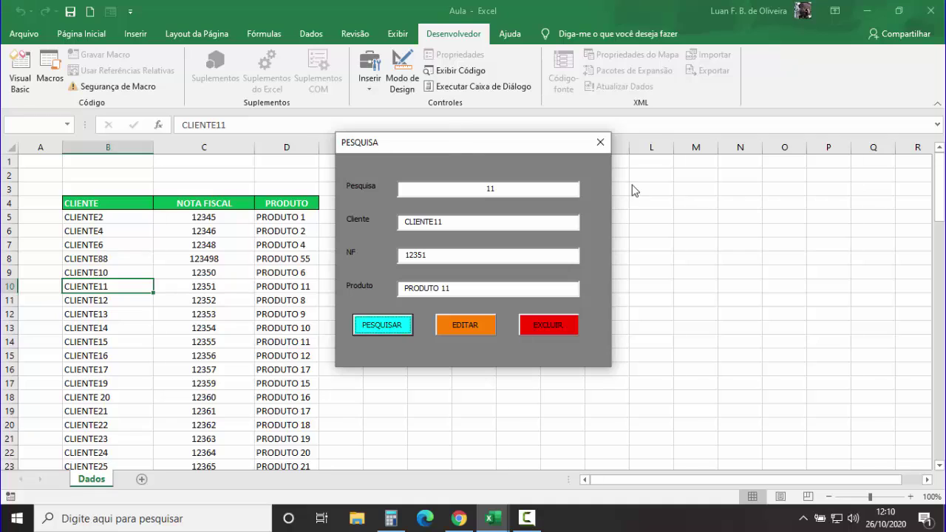
# Step: Test EXCLUIR by declining once, then confirm Sim to delete CLIENTE11
pyautogui.click(547, 325)
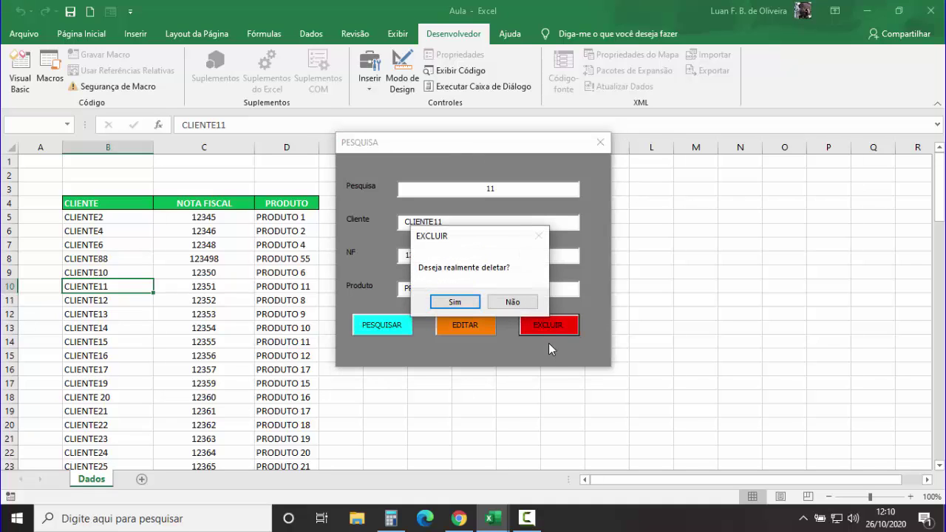
pyautogui.click(517, 303)
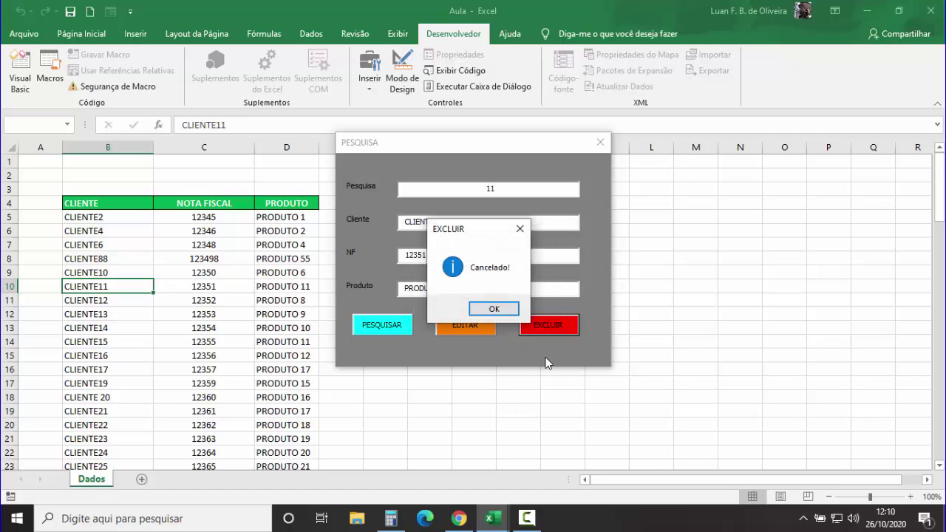
pyautogui.click(491, 308)
pyautogui.click(547, 329)
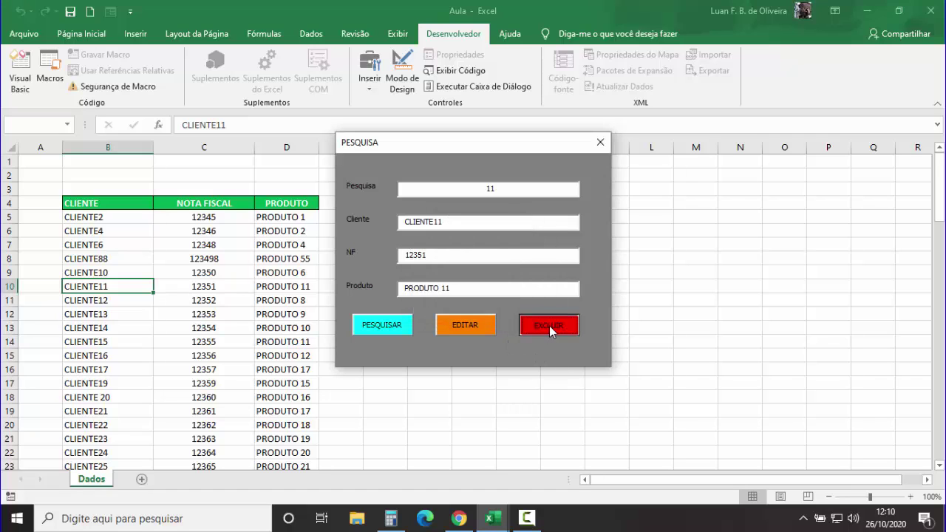
pyautogui.click(455, 302)
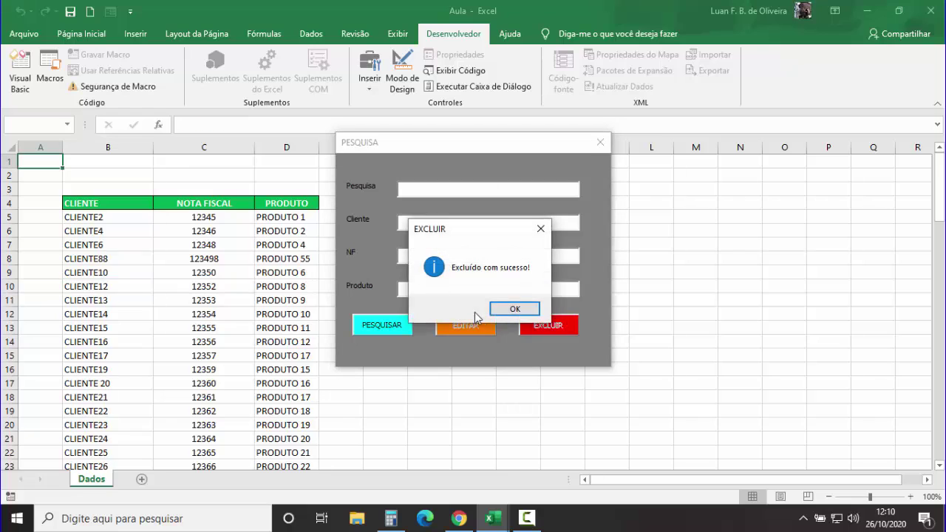
pyautogui.click(506, 309)
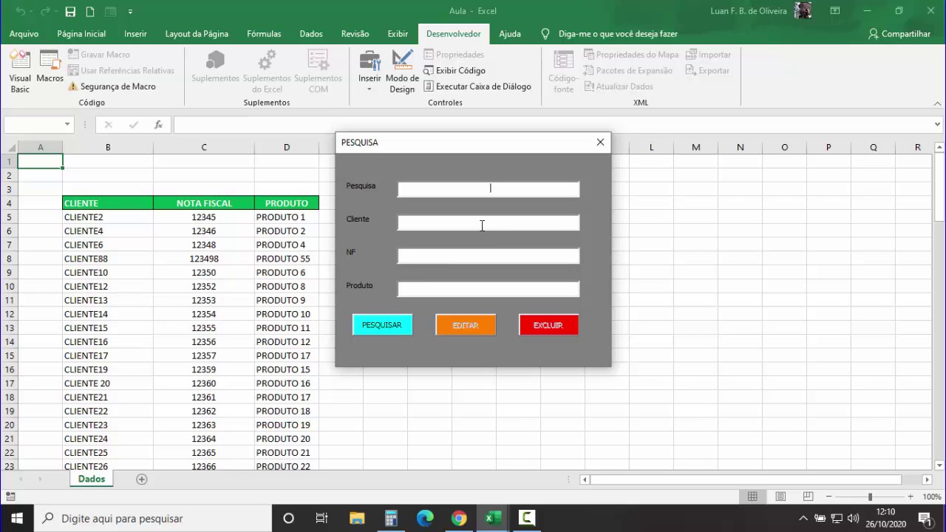
# Step: Run PESQUISAR repeatedly for 12, then 28, stepping through the matching records
pyautogui.write('12')
pyautogui.click(382, 327)
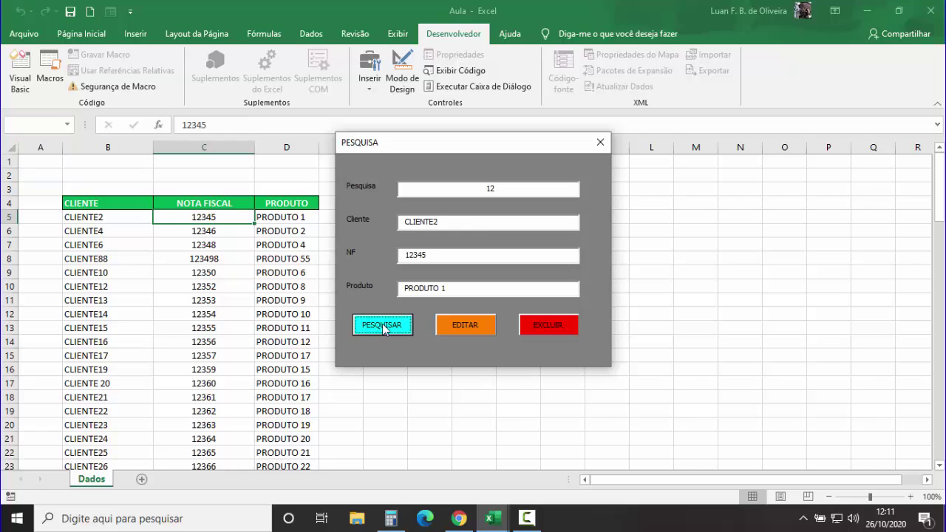
pyautogui.click(383, 328)
pyautogui.click(383, 328)
pyautogui.click(383, 328)
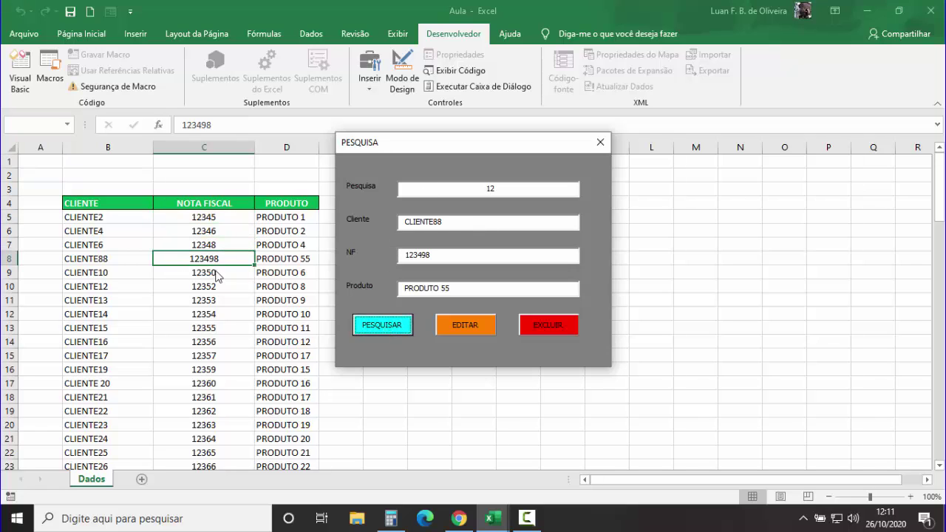
pyautogui.click(354, 329)
pyautogui.click(354, 329)
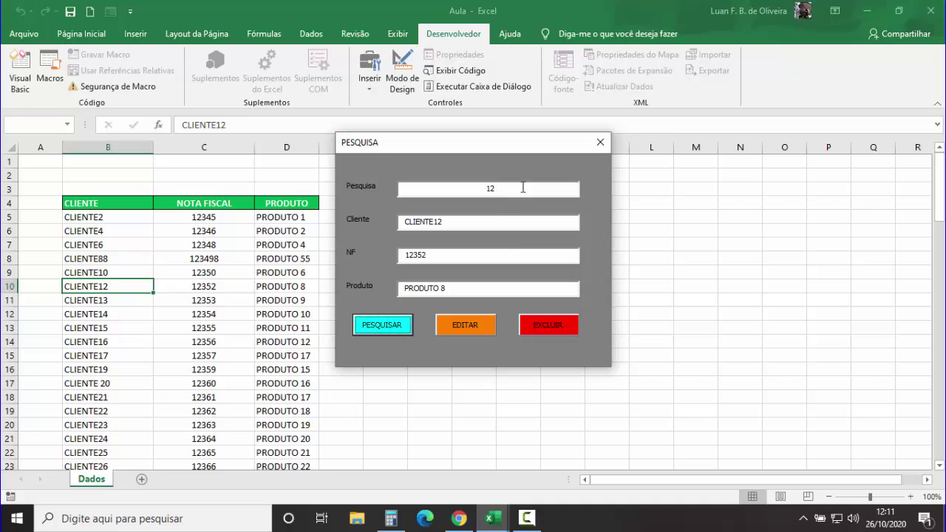
pyautogui.moveTo(521, 185); pyautogui.dragTo(416, 180)
pyautogui.write('2')
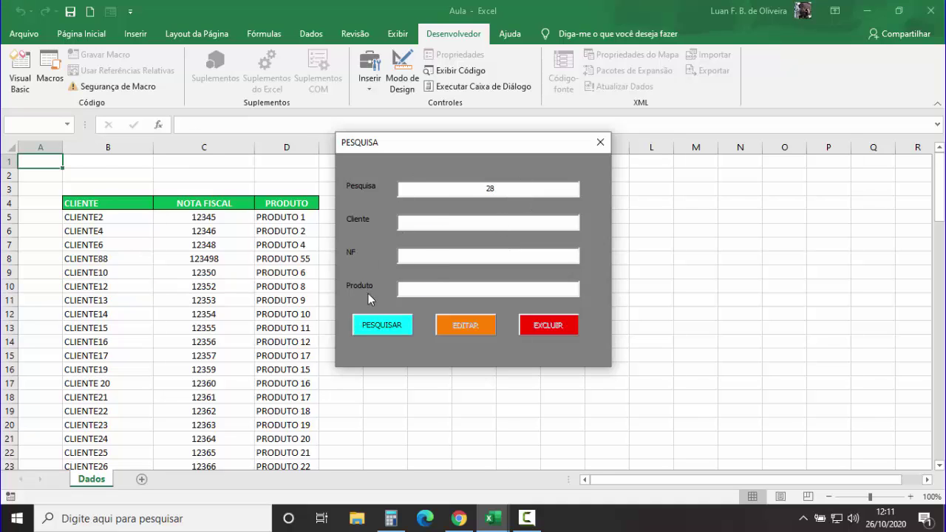
pyautogui.click(382, 326)
pyautogui.click(383, 327)
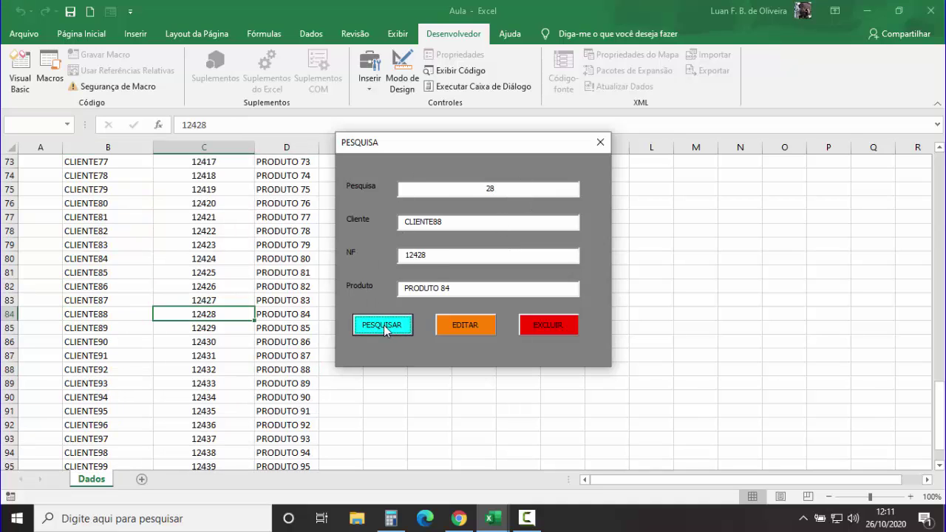
# Step: Close the search form, jump to the top of the Dados table, and open the VBA editor
pyautogui.click(600, 143)
pyautogui.click(98, 318)
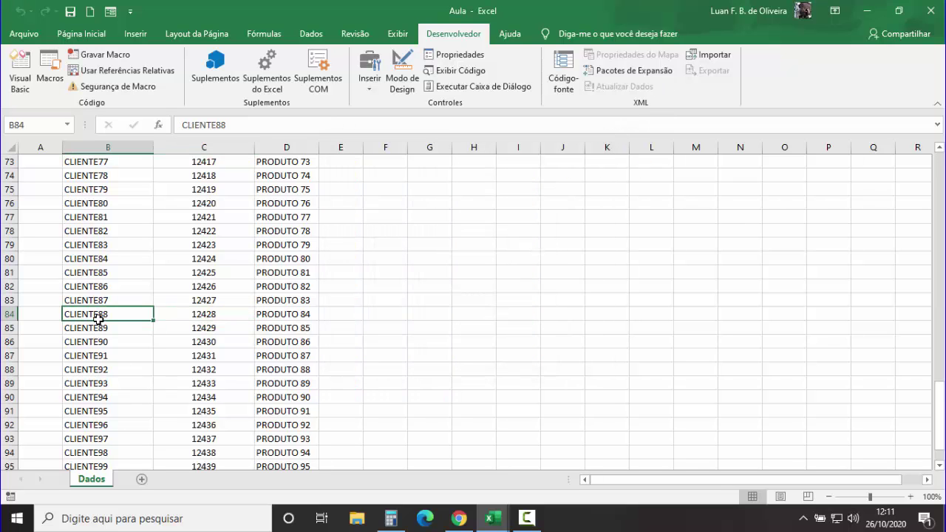
pyautogui.hotkey('ctrl', 'Up')
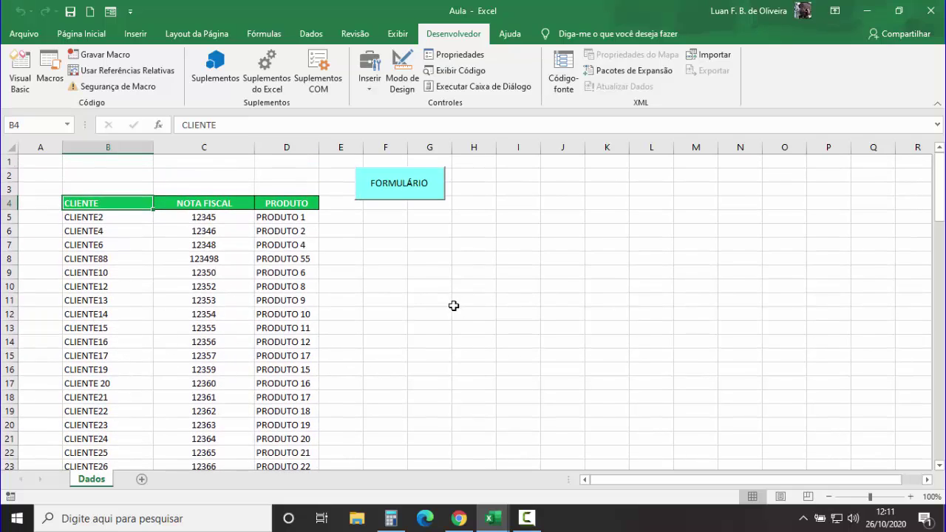
pyautogui.click(23, 77)
# Step: In the PESQUISAR routine, add Application.ScreenUpdating = False after the empty-search check
pyautogui.doubleClick(226, 263)
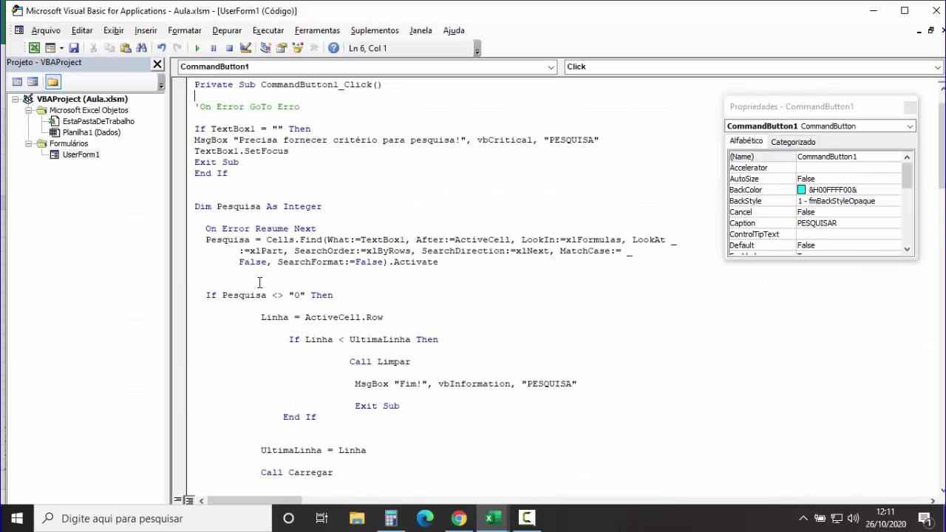
pyautogui.click(218, 184)
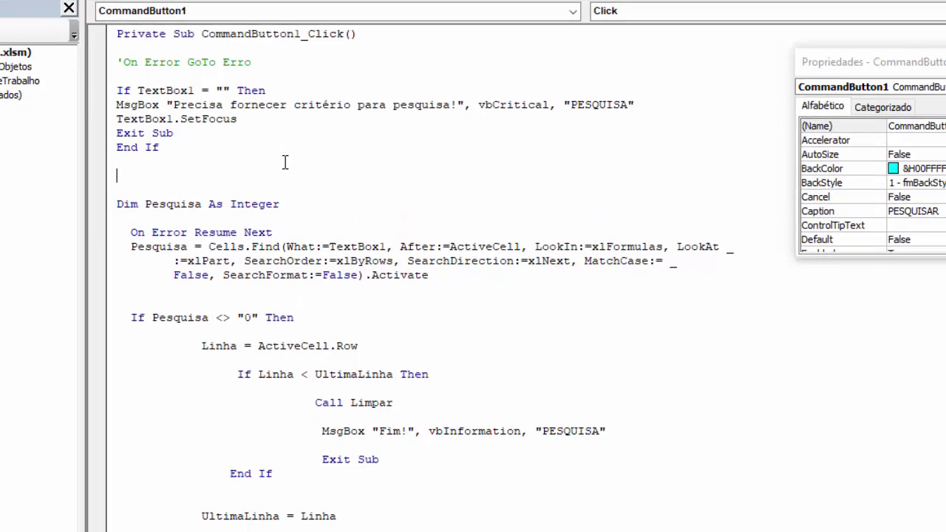
pyautogui.write('App')
pyautogui.write('lication.scr ')
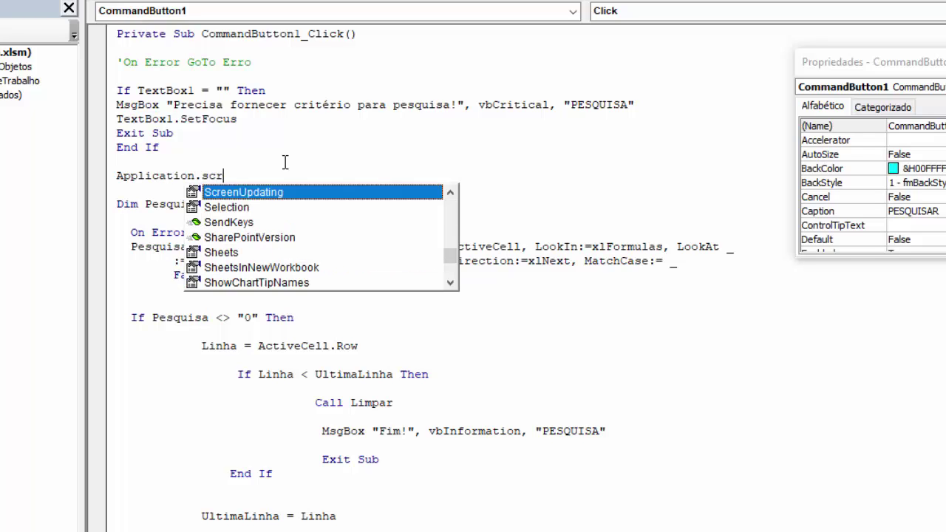
pyautogui.write('= fals')
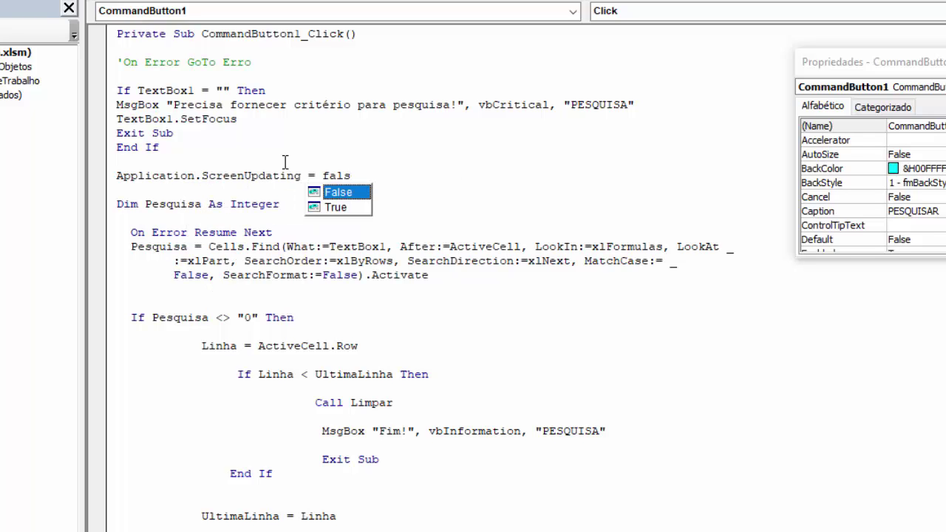
pyautogui.press('Return')
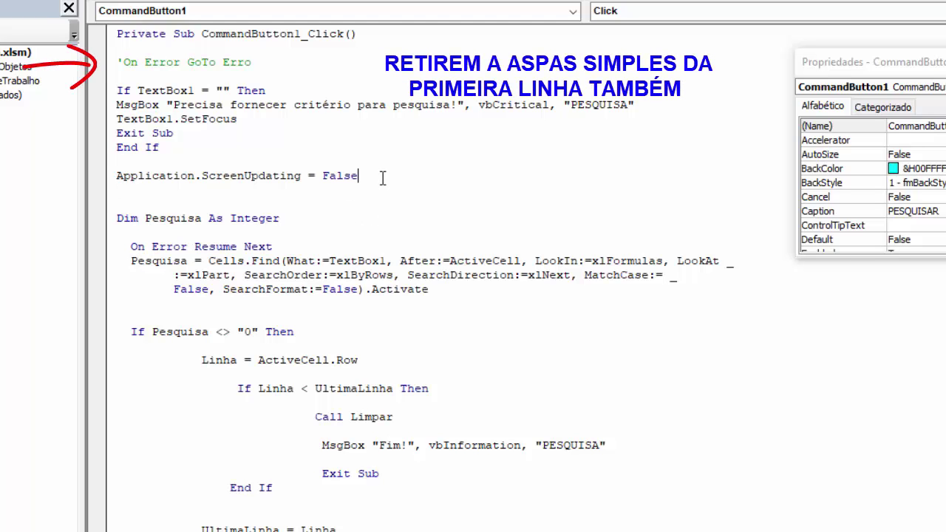
pyautogui.moveTo(356, 176); pyautogui.dragTo(118, 178)
pyautogui.hotkey('ctrl', 'c')
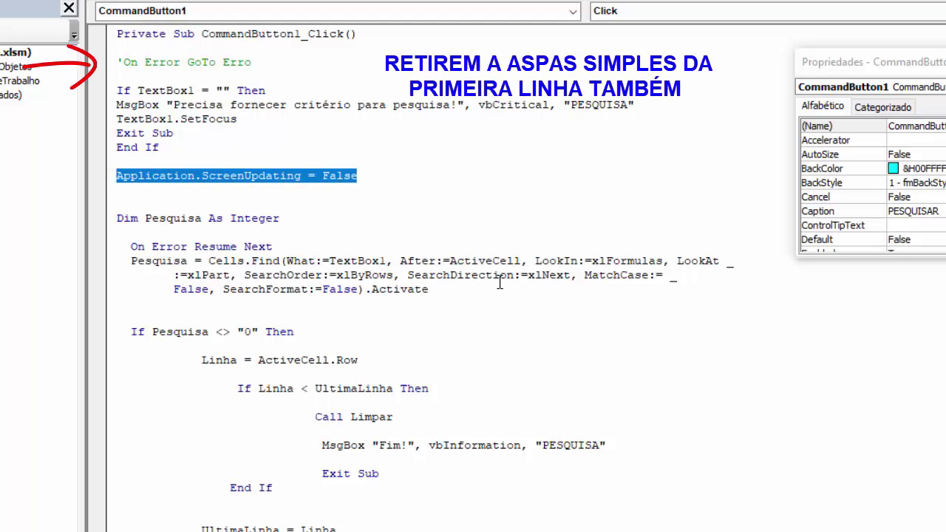
# Step: Insert Application.ScreenUpdating = True just before the early Exit Sub
pyautogui.scroll(-3, 499, 283)
pyautogui.click(332, 332)
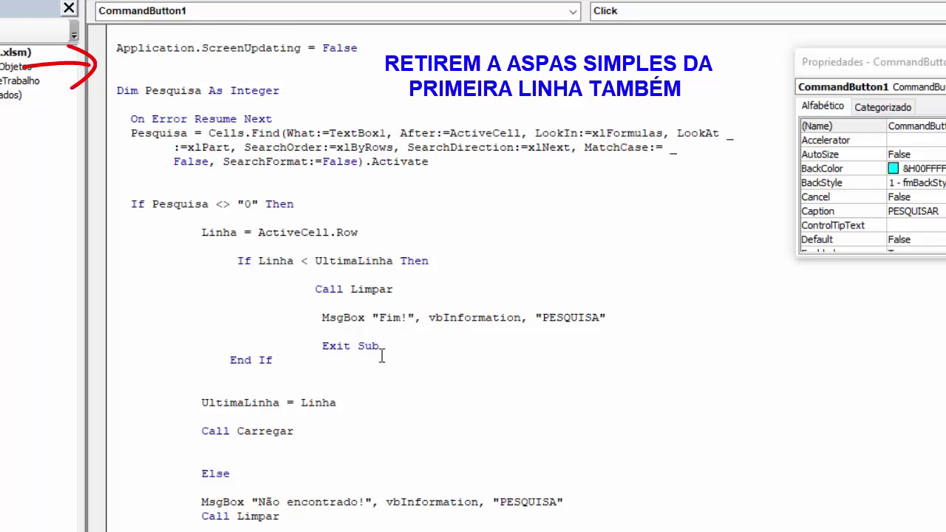
pyautogui.press('Return')
pyautogui.hotkey('ctrl', 'v')
pyautogui.press('BackSpace')
pyautogui.press('BackSpace')
pyautogui.press('BackSpace')
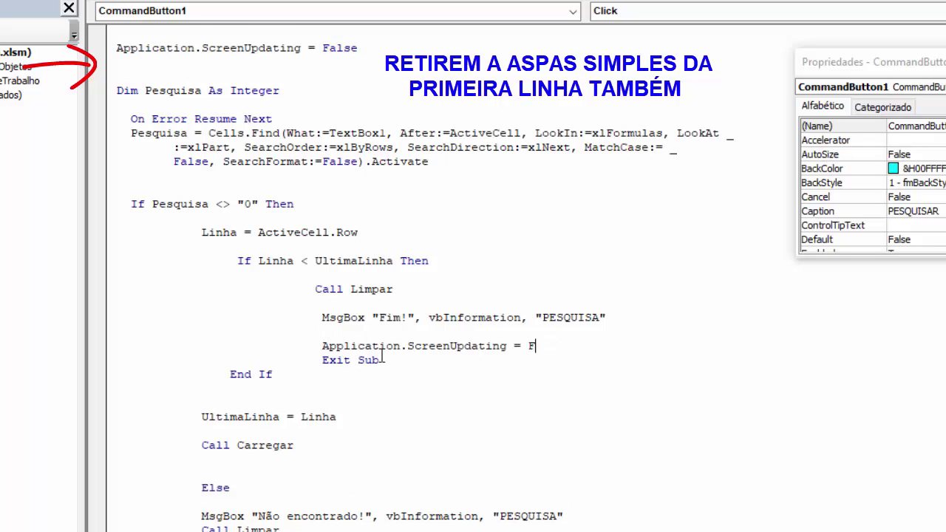
pyautogui.write('rue')
pyautogui.press('Return')
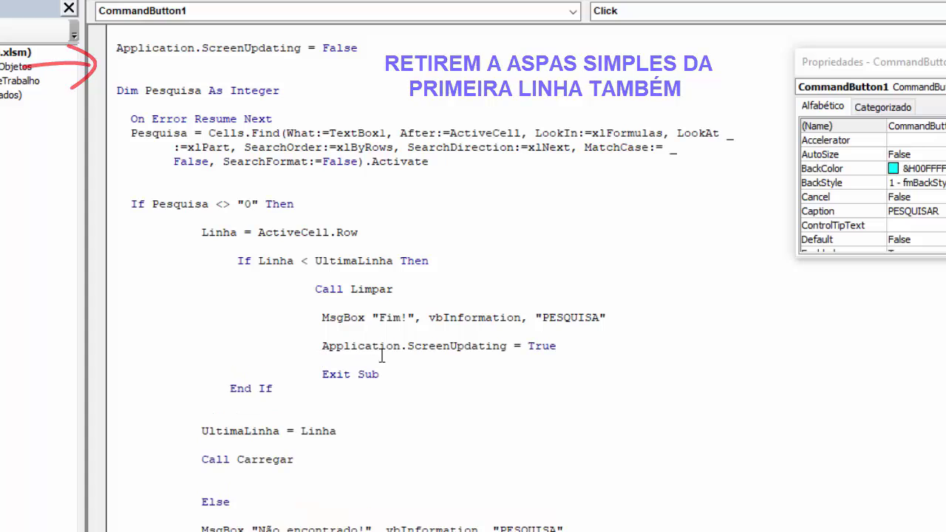
# Step: Add Application.ScreenUpdating = True after the final End If, before the last exit
pyautogui.scroll(-3, 380, 407)
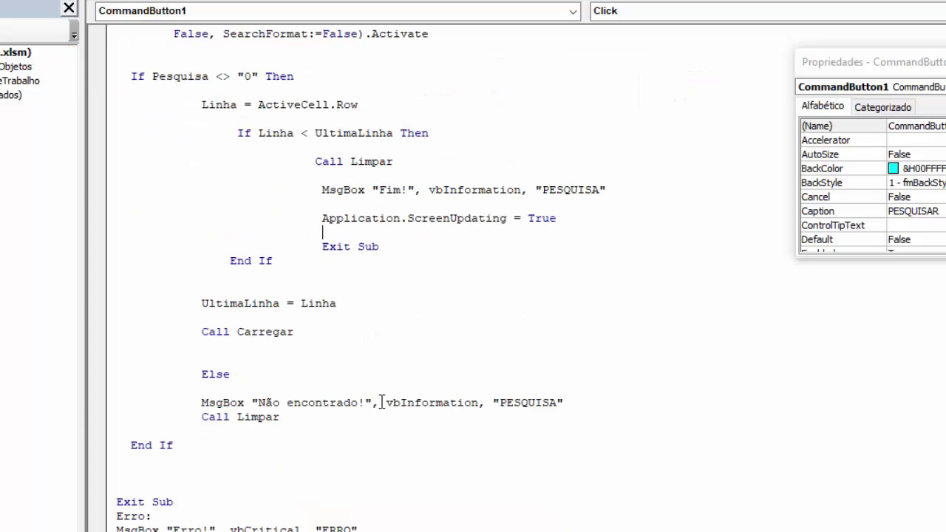
pyautogui.click(135, 476)
pyautogui.hotkey('ctrl', 'v')
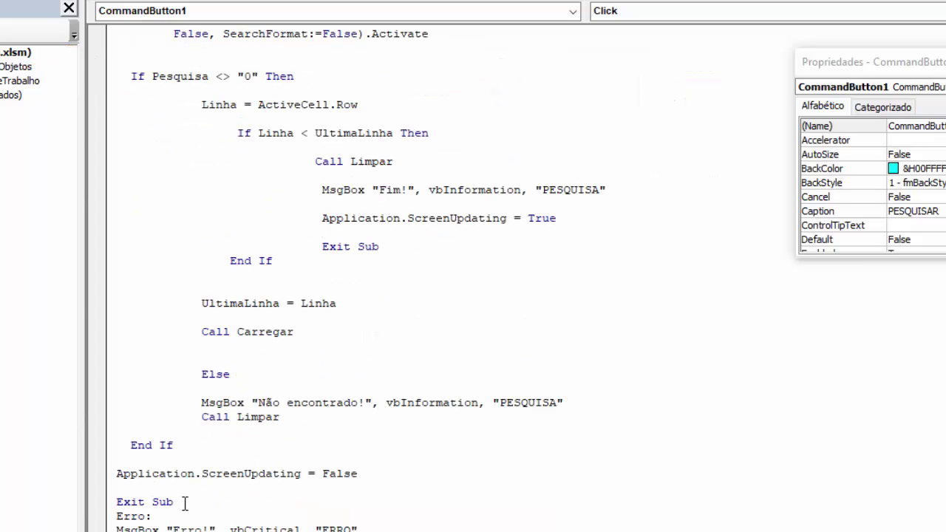
pyautogui.press('BackSpace')
pyautogui.press('BackSpace')
pyautogui.press('BackSpace')
pyautogui.write('true')
pyautogui.press('Return')
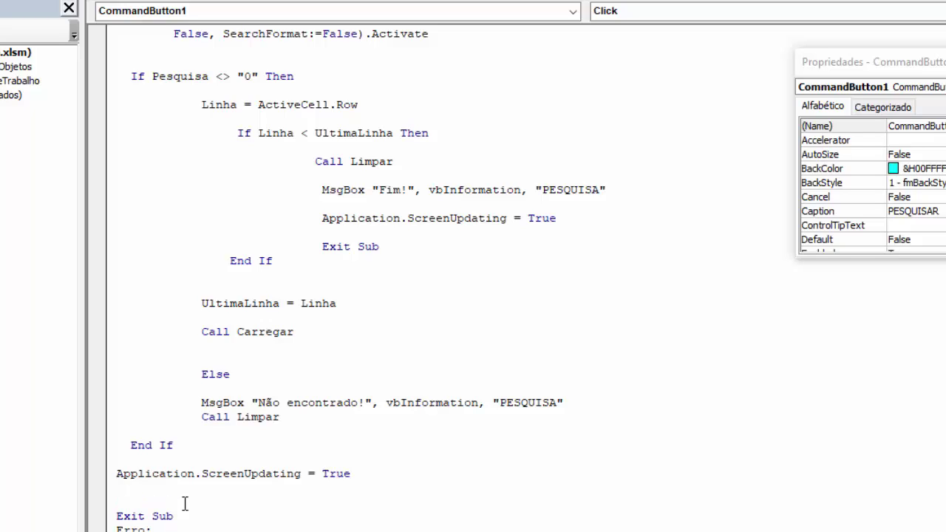
# Step: Point out the early Exit Sub line, then select UserForm1 in the project
pyautogui.click(387, 248)
pyautogui.moveTo(388, 248); pyautogui.dragTo(318, 246)
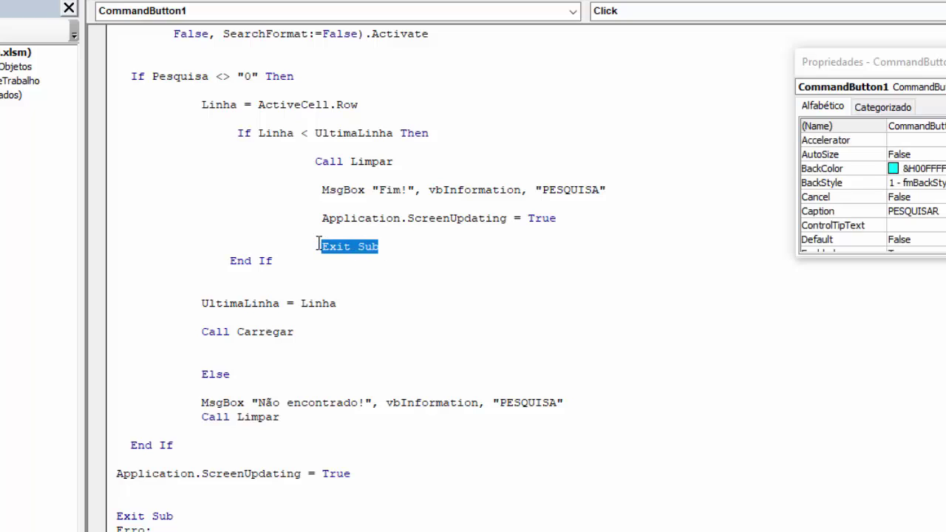
pyautogui.click(374, 273)
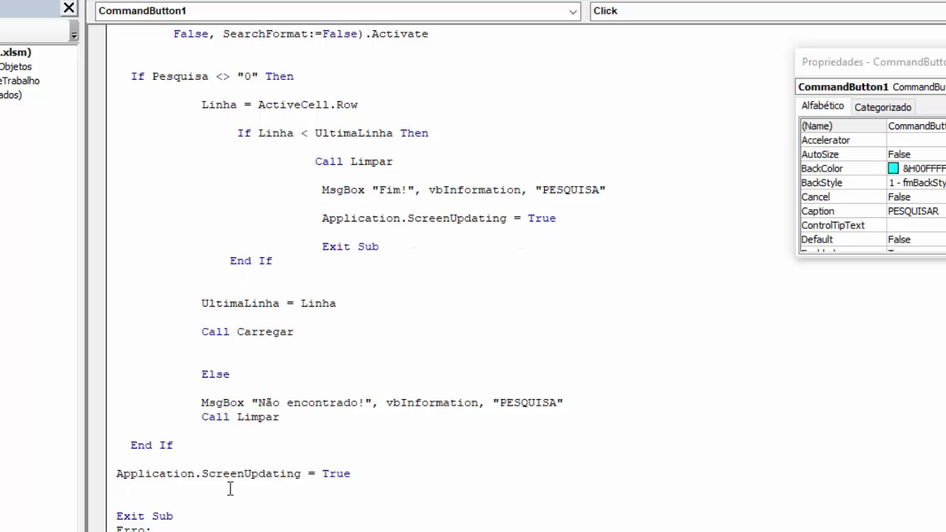
pyautogui.click(78, 161)
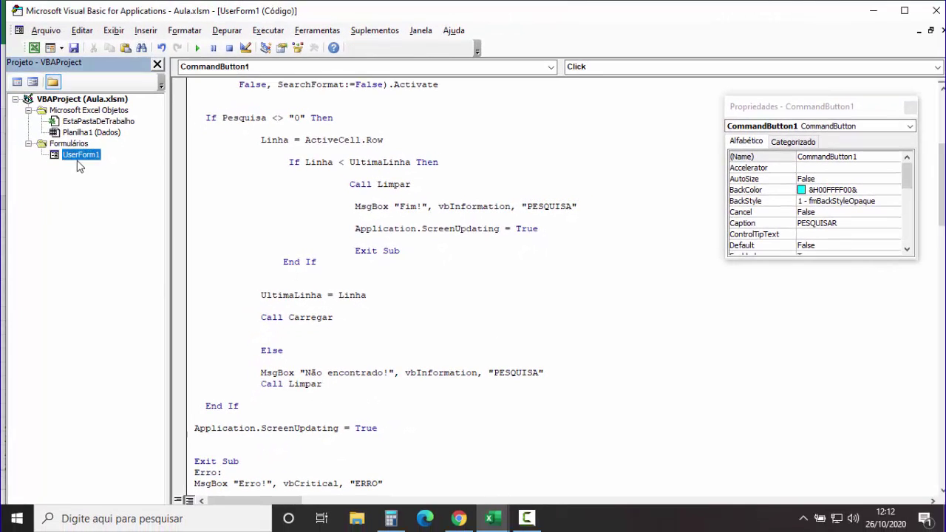
# Step: In the EDITAR click routine, set ScreenUpdating False after validation and True before Exit Sub
pyautogui.doubleClick(80, 159)
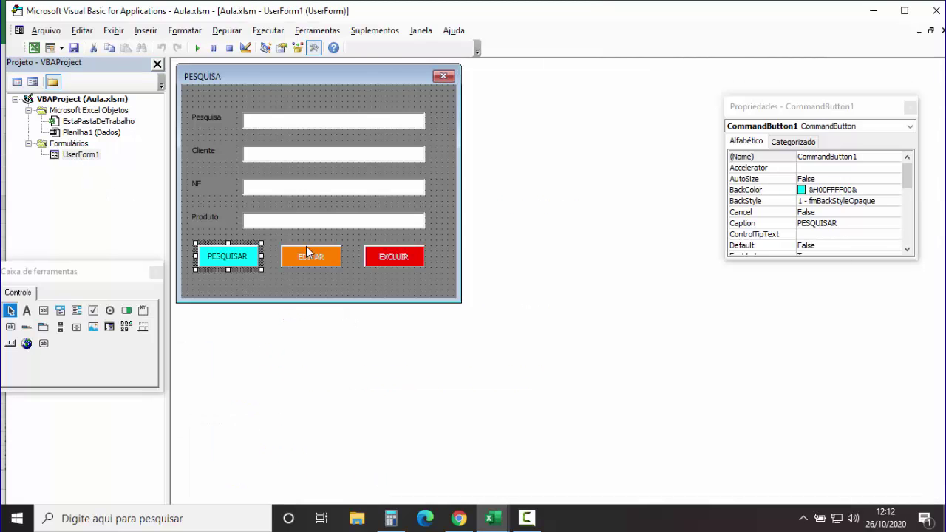
pyautogui.doubleClick(310, 256)
pyautogui.click(215, 172)
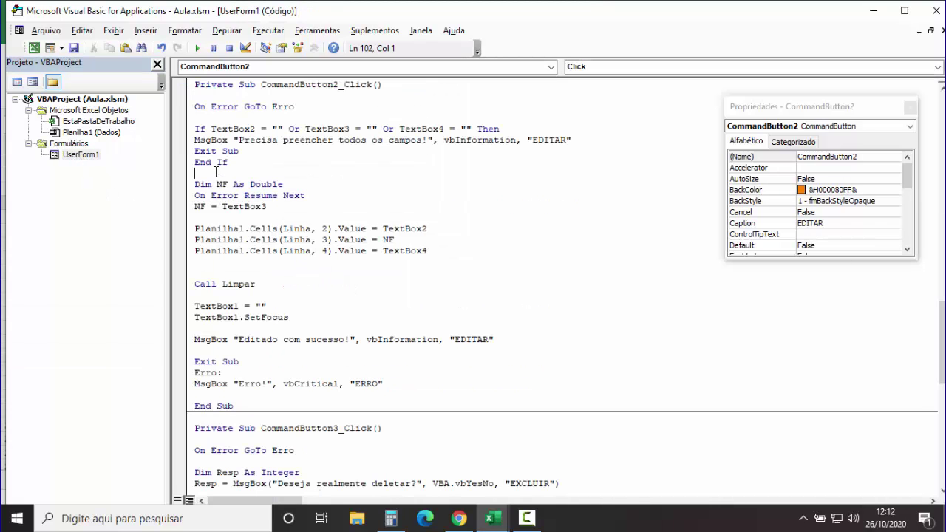
pyautogui.hotkey('ctrl', 'v')
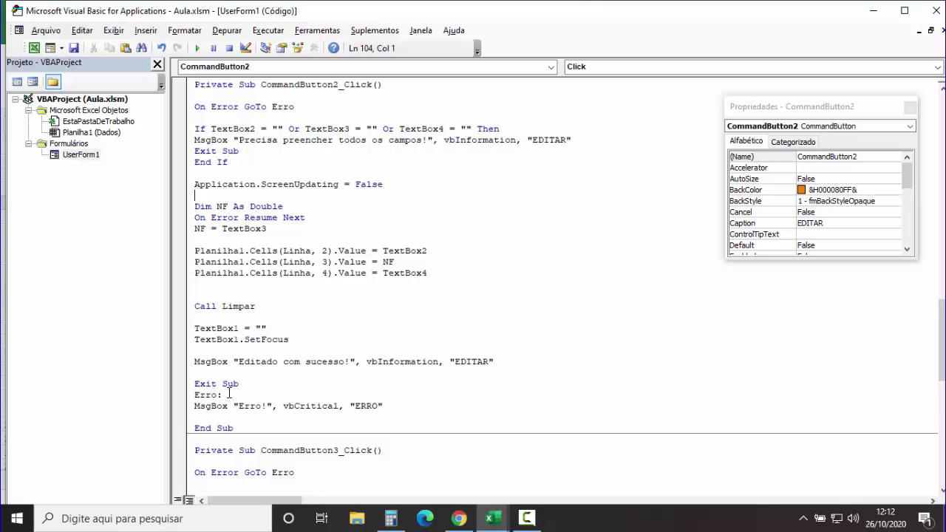
pyautogui.click(214, 374)
pyautogui.hotkey('ctrl', 'v')
pyautogui.press('BackSpace')
pyautogui.press('BackSpace')
pyautogui.press('BackSpace')
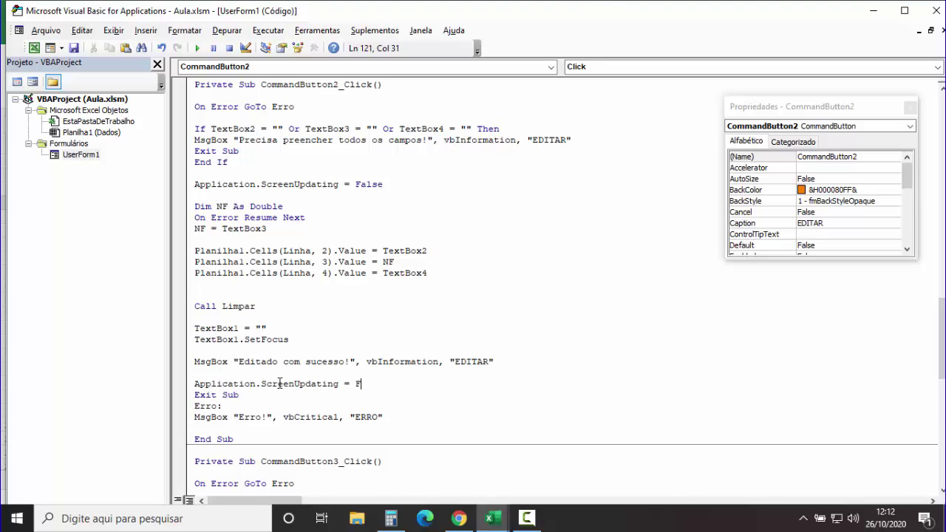
pyautogui.write('True')
pyautogui.press('Return')
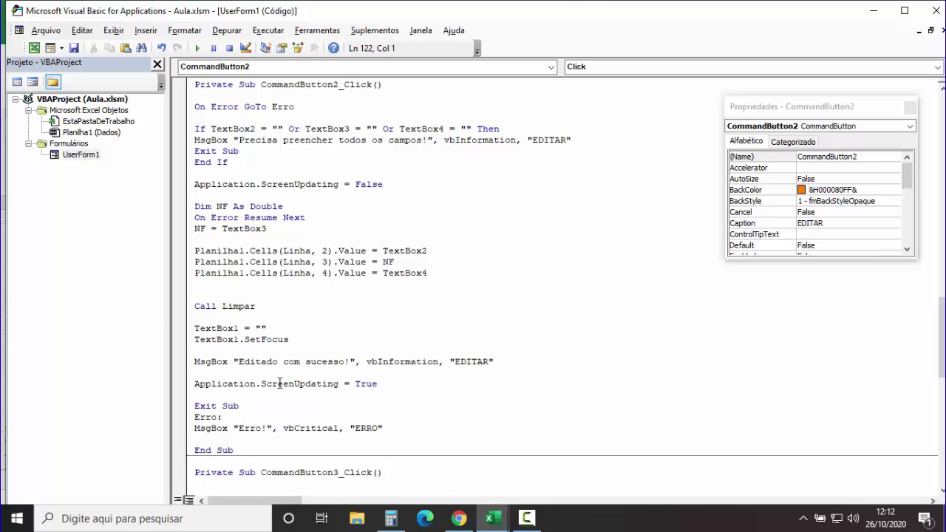
# Step: In the EXCLUIR click routine, set ScreenUpdating False at the start and True after End If
pyautogui.doubleClick(83, 154)
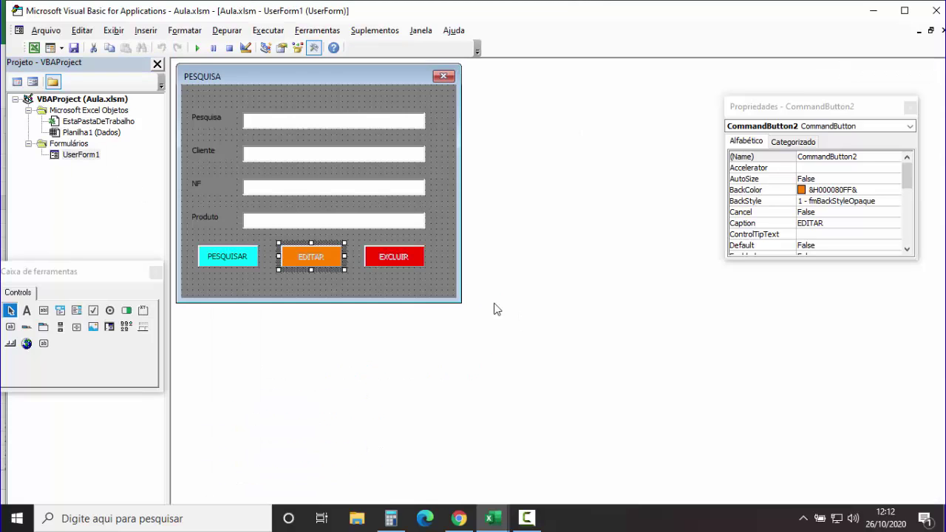
pyautogui.doubleClick(398, 264)
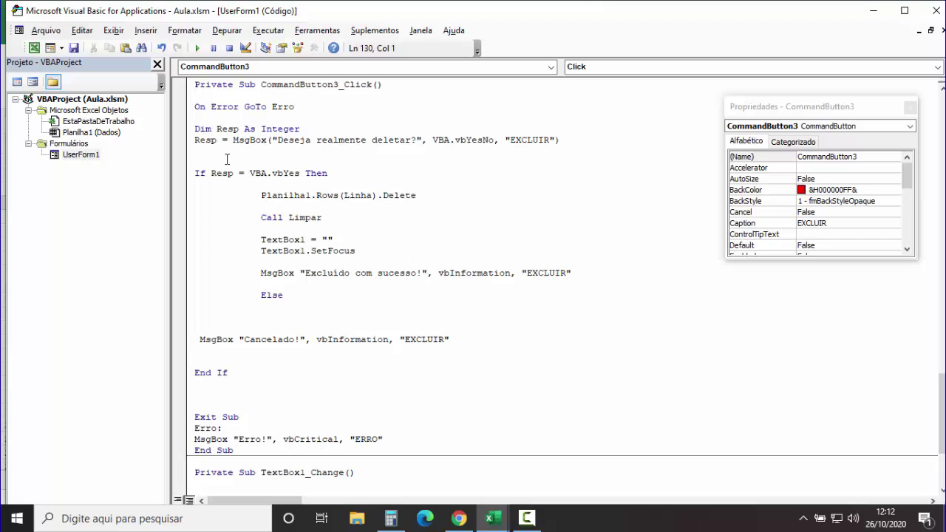
pyautogui.hotkey('ctrl', 'v')
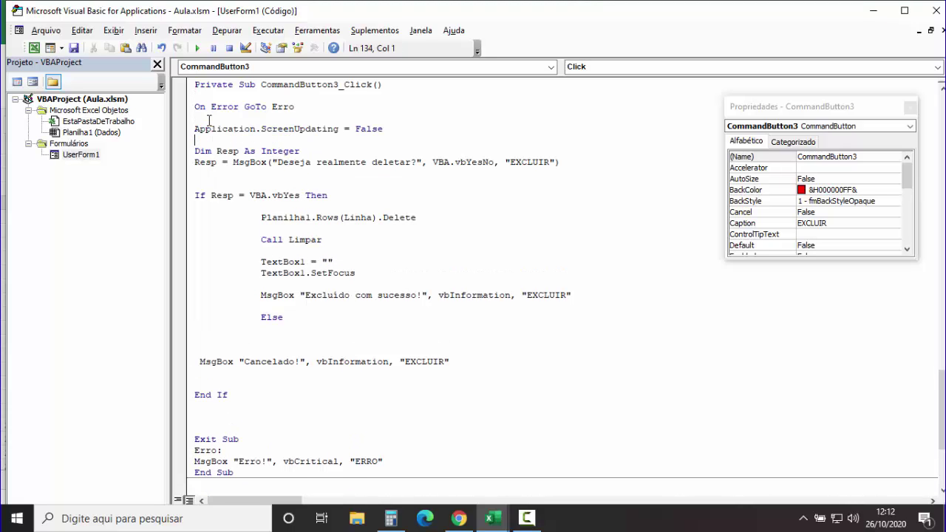
pyautogui.hotkey('ctrl', 'v')
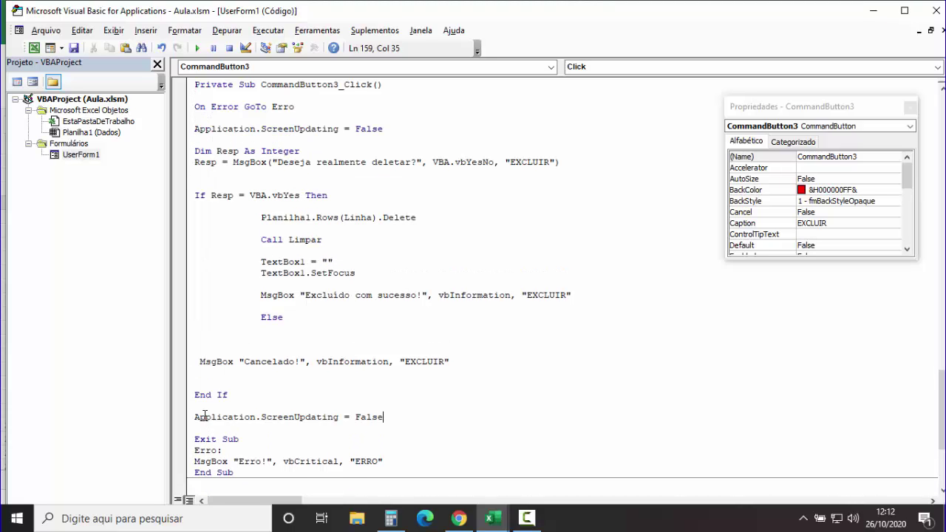
pyautogui.press('BackSpace')
pyautogui.press('BackSpace')
pyautogui.press('BackSpace')
pyautogui.write('True')
pyautogui.press('Return')
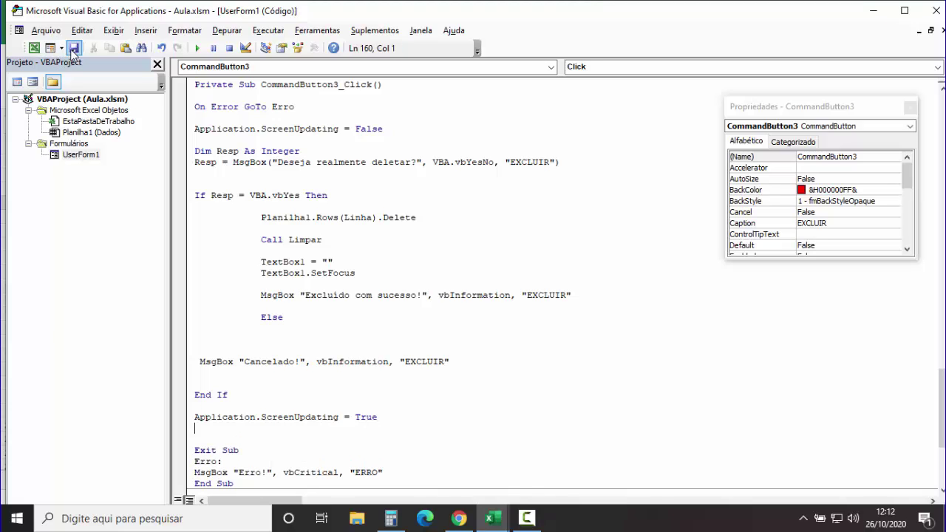
# Step: Open the PESQUISA form in Excel and search 28 through every match to the end-of-search message
pyautogui.click(34, 48)
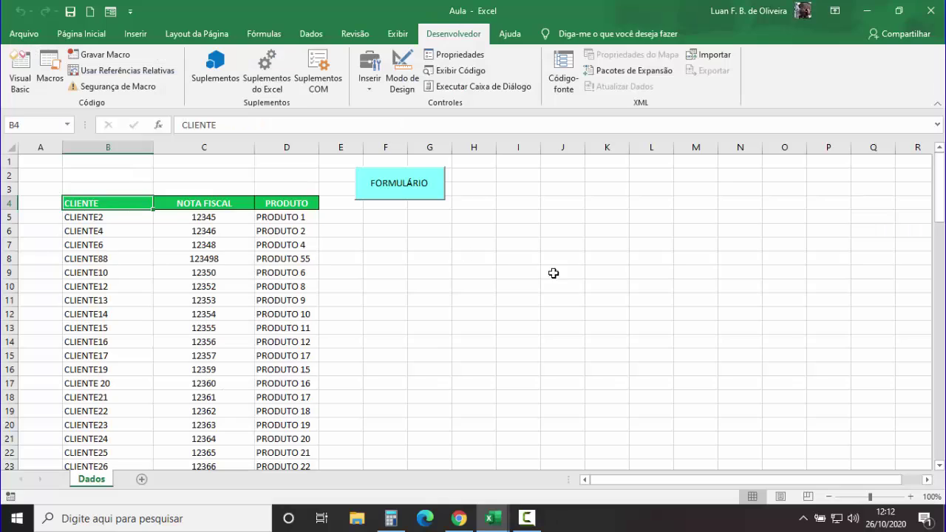
pyautogui.click(399, 182)
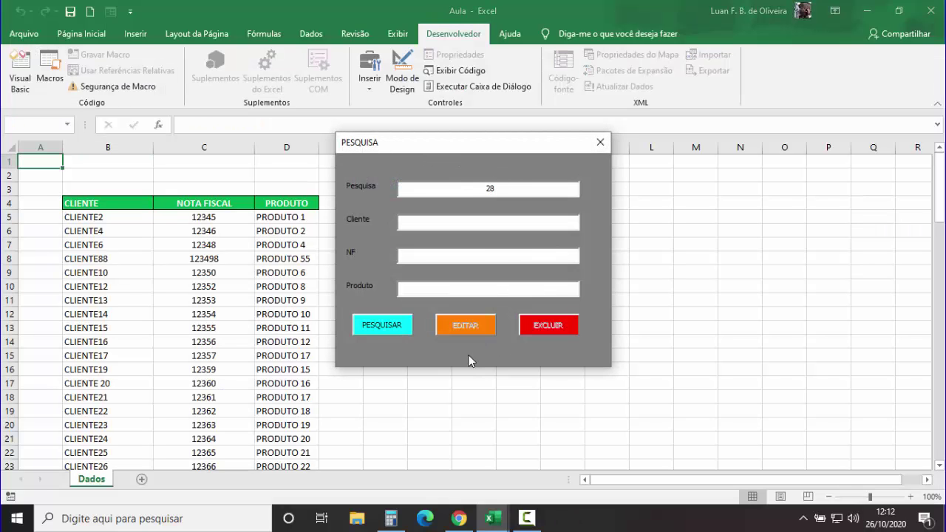
pyautogui.click(379, 329)
pyautogui.click(380, 329)
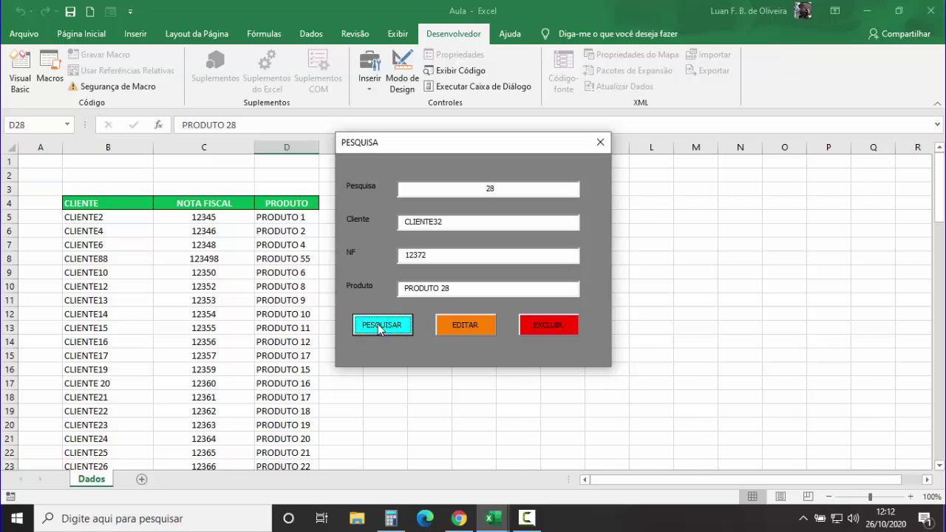
pyautogui.click(378, 328)
pyautogui.click(379, 328)
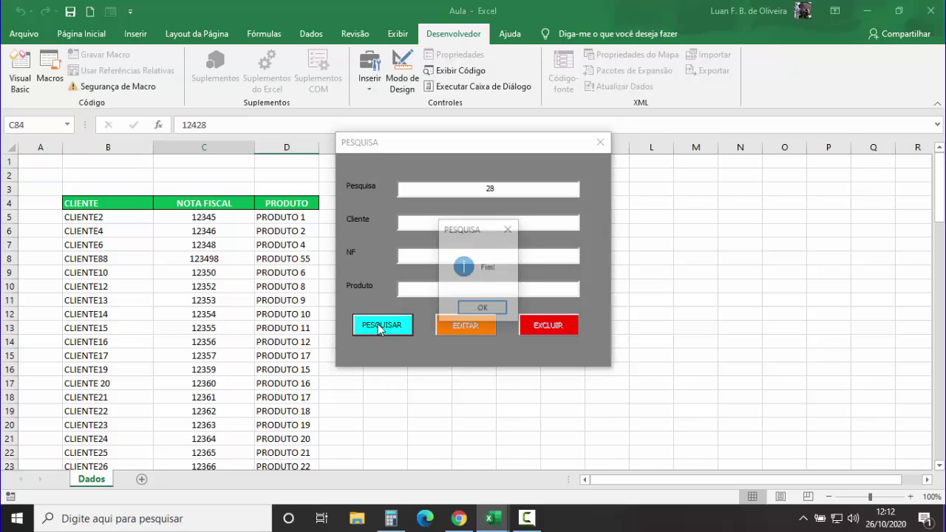
pyautogui.click(482, 309)
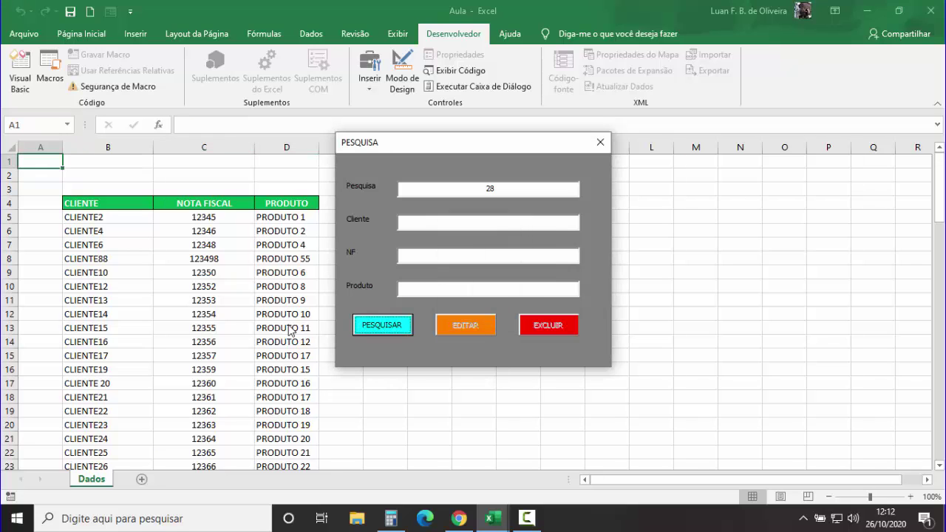
# Step: Repeat the search for 28, stepping past the last match to the end-of-search message
pyautogui.click(375, 330)
pyautogui.click(382, 330)
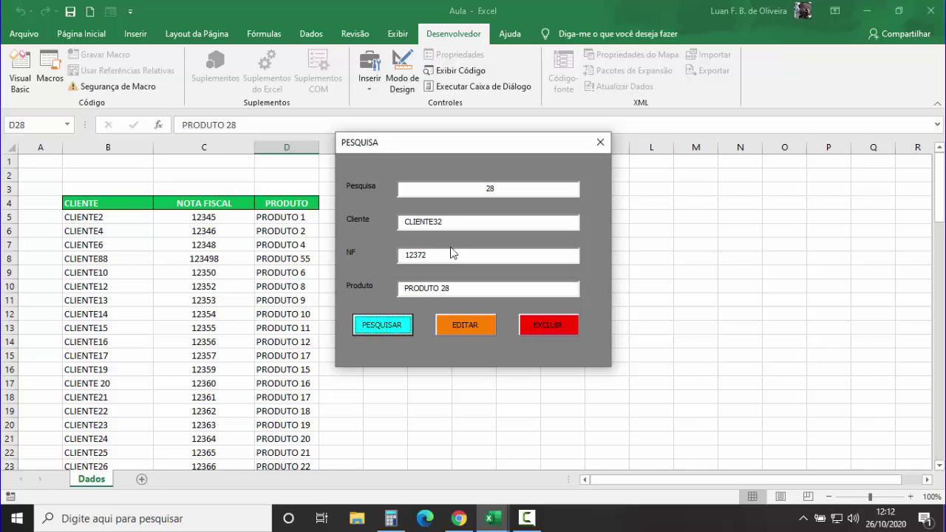
pyautogui.click(391, 328)
pyautogui.click(390, 328)
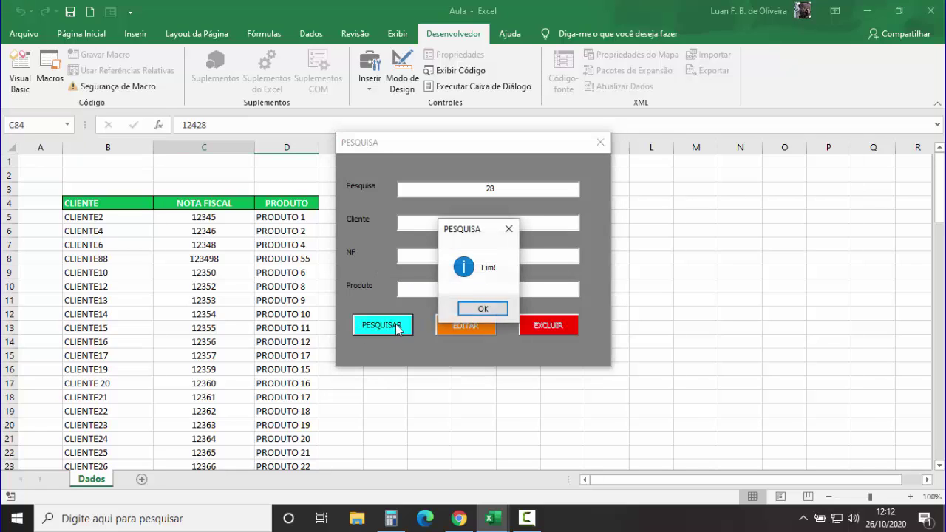
pyautogui.click(482, 310)
# Step: Reload CLIENTE28 and save its values back to the sheet with EDITAR
pyautogui.click(389, 330)
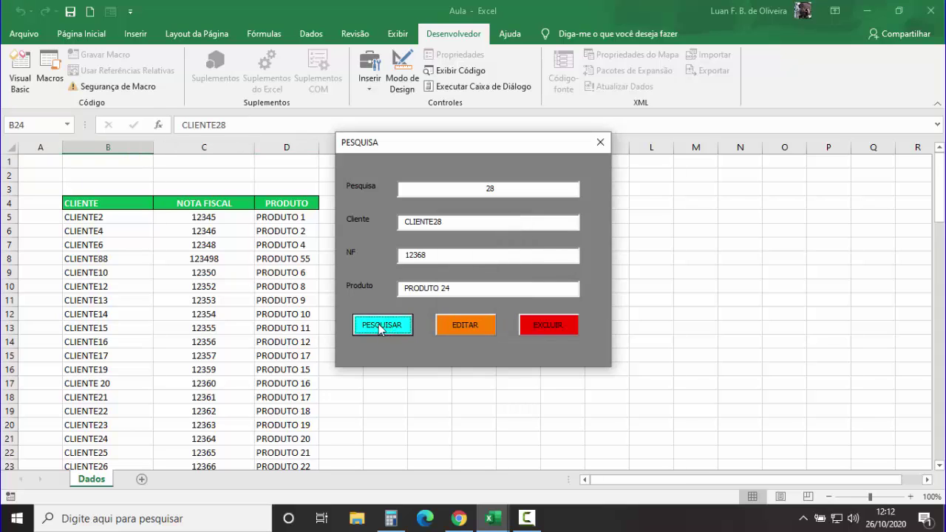
pyautogui.click(472, 333)
pyautogui.click(512, 310)
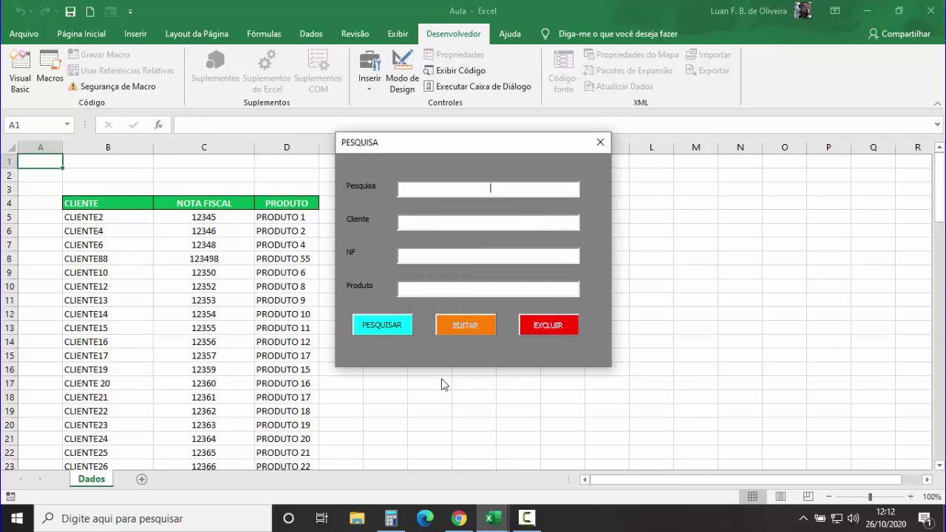
# Step: Trigger the missing-criterion error with an empty search, then search 28 again
pyautogui.click(373, 329)
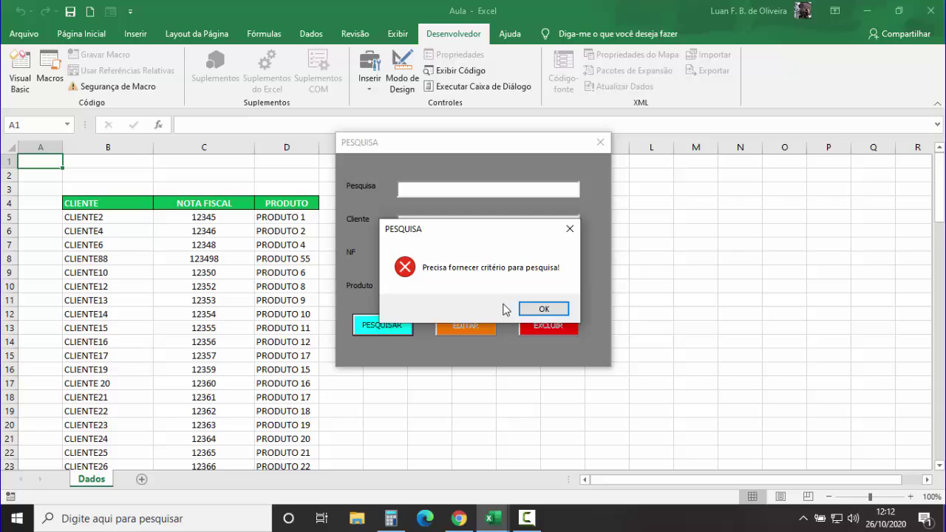
pyautogui.click(541, 308)
pyautogui.write('28')
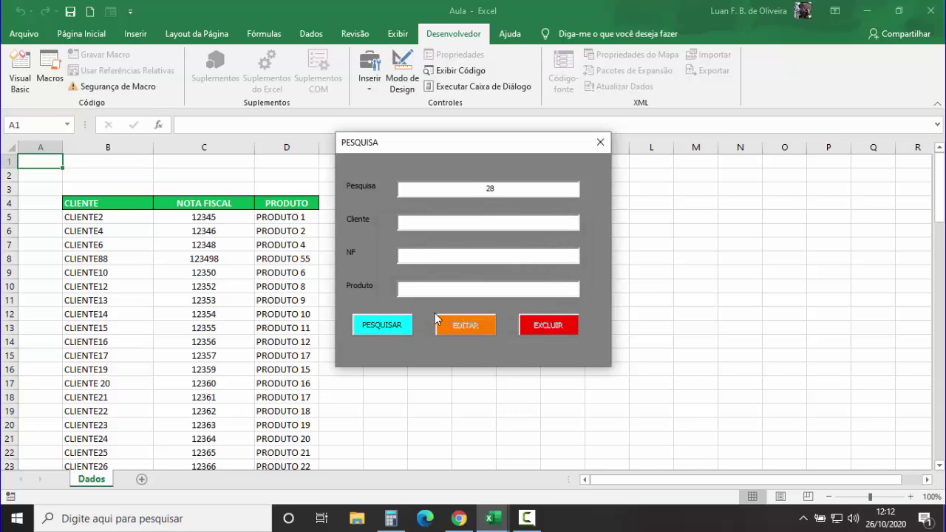
pyautogui.click(362, 330)
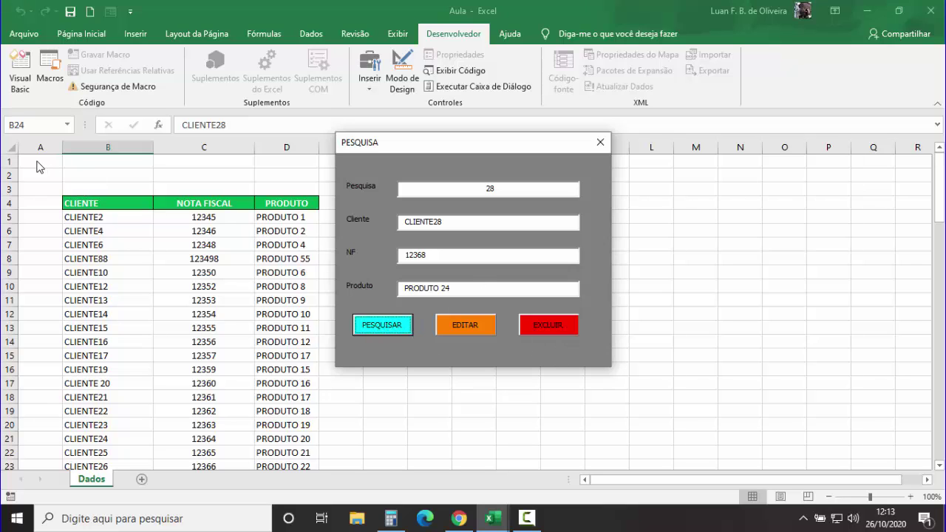
# Step: Delete CLIENTE28 with EXCLUIR, confirm with Sim, and check the Cliente, NF and Produto fields are empty
pyautogui.click(537, 326)
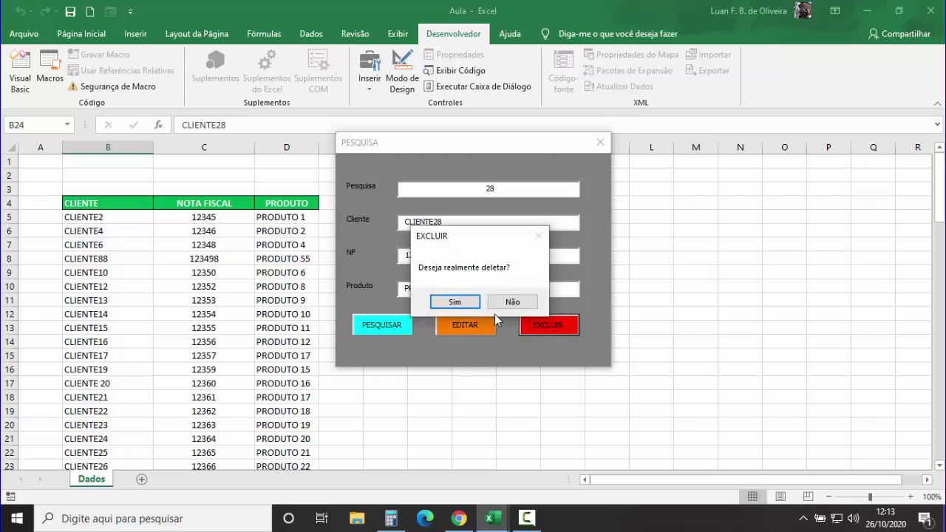
pyautogui.click(473, 312)
pyautogui.click(514, 310)
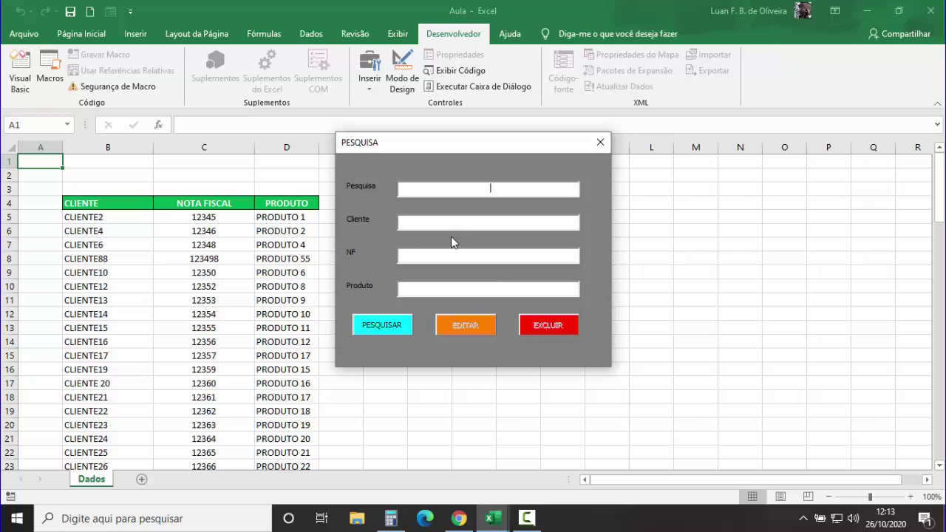
pyautogui.click(501, 225)
pyautogui.click(483, 250)
pyautogui.click(454, 289)
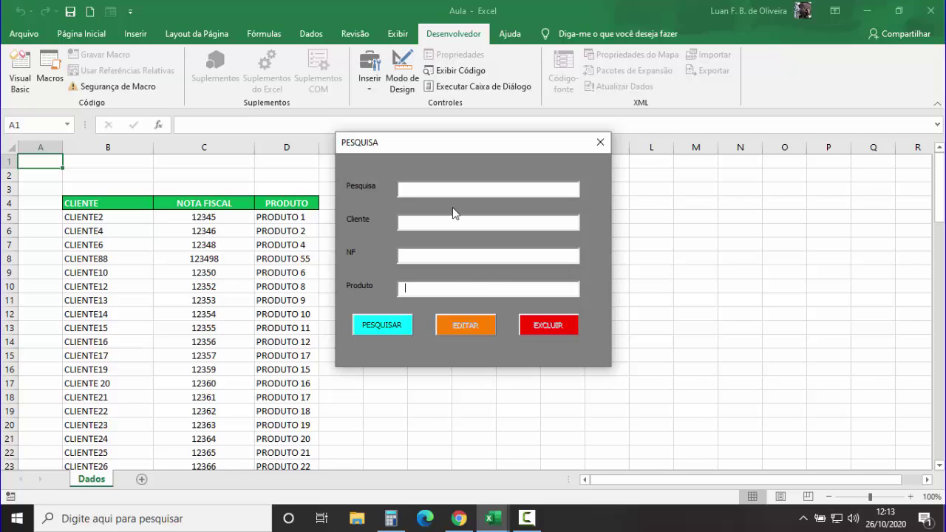